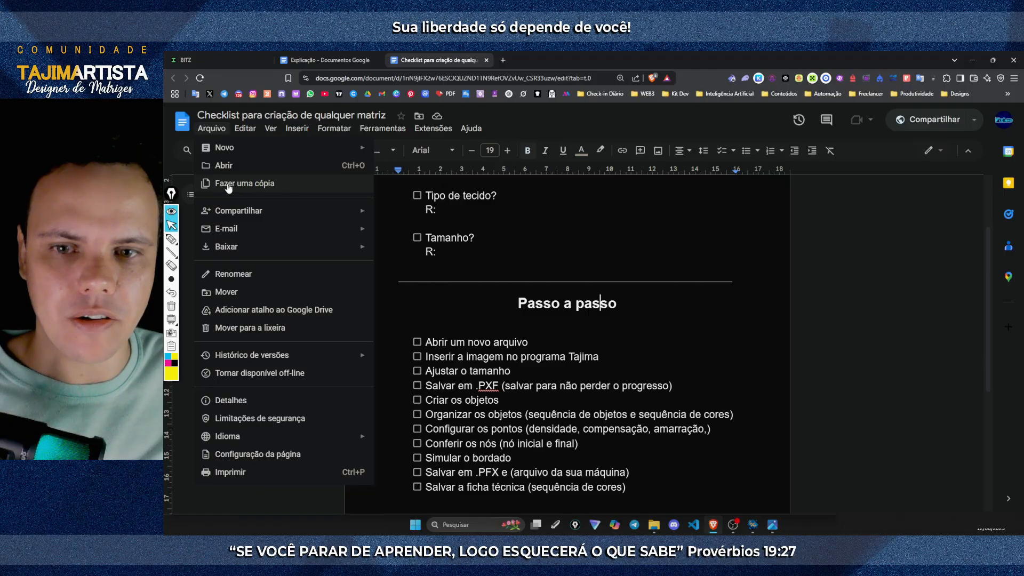
click(229, 185)
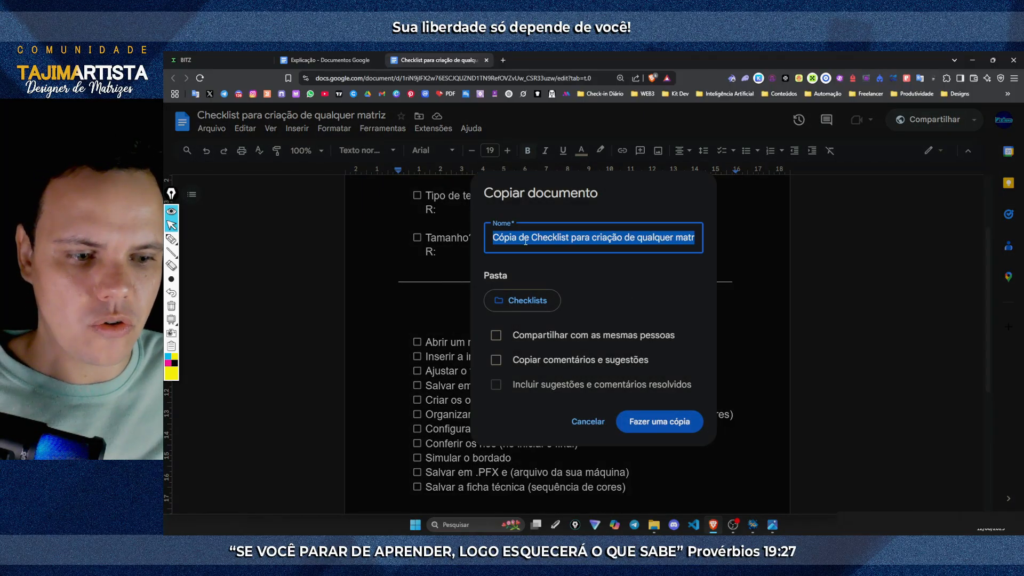
click(591, 425)
scroll(534, 320, up, 1)
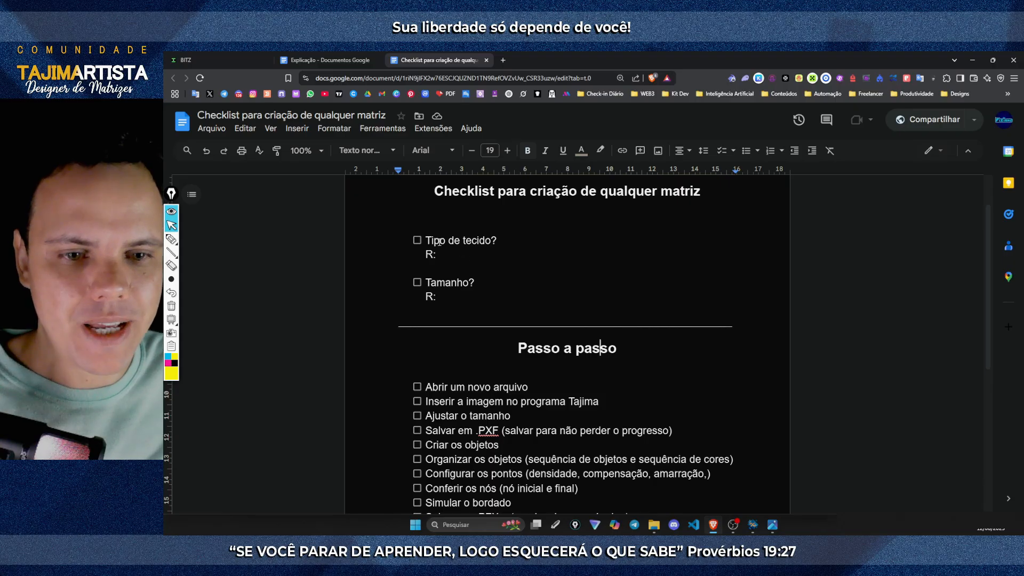
Step: Check the tractor reference image and enter "Fralda" as the answer to "Tipo de tecido?" in the checklist
drag(432, 242, 479, 242)
click(485, 241)
click(481, 243)
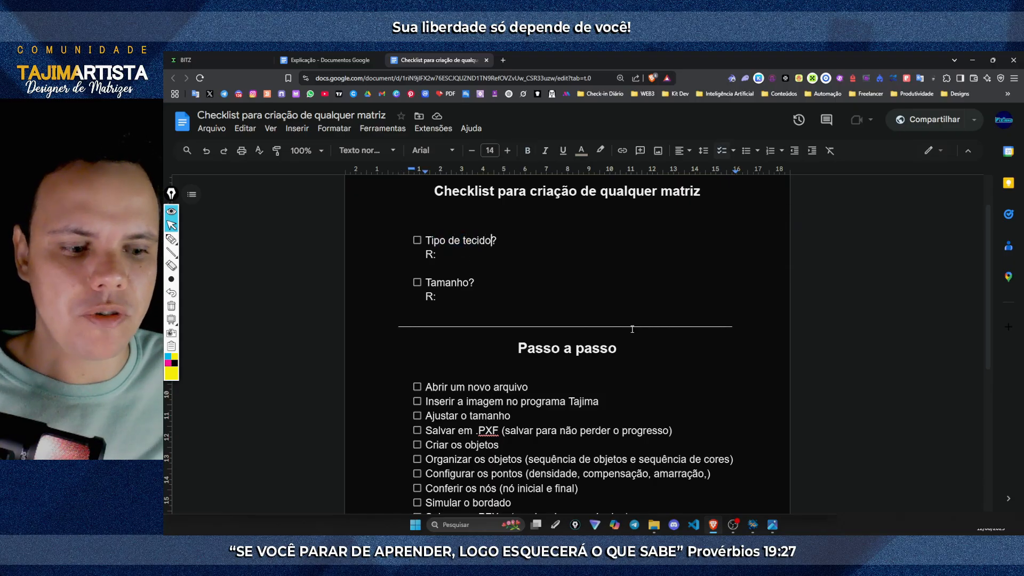
click(774, 526)
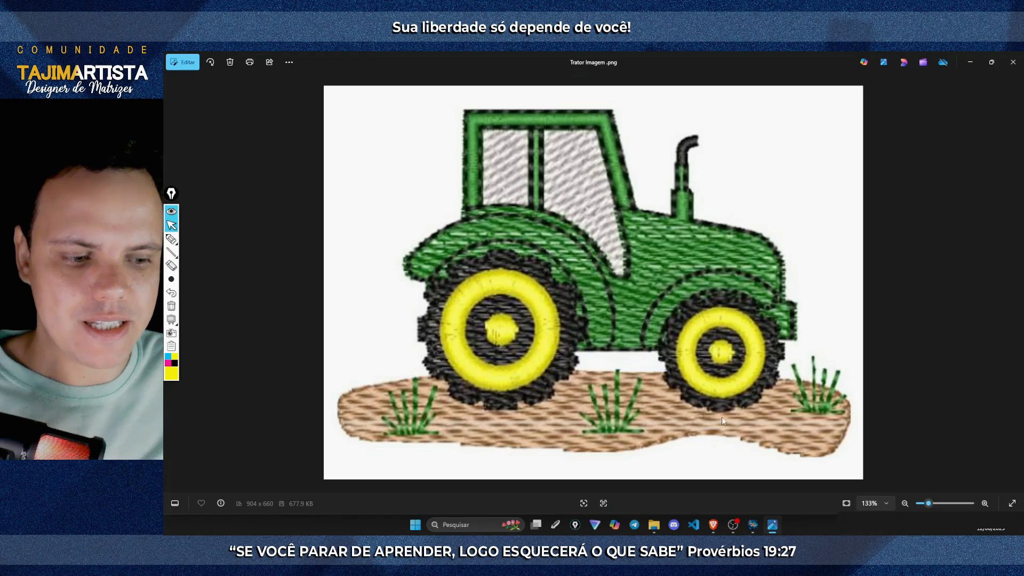
click(715, 525)
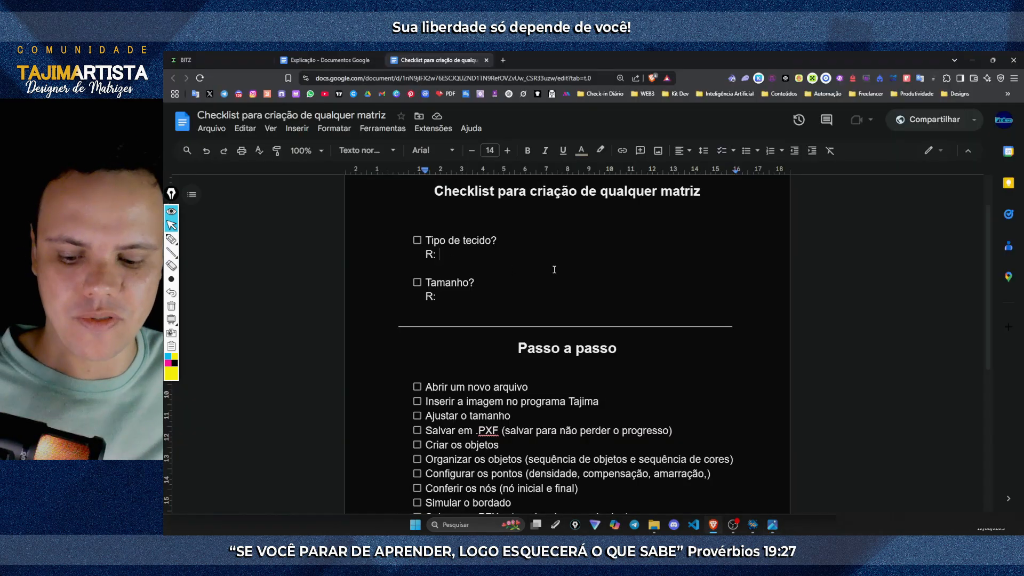
text(Fr)
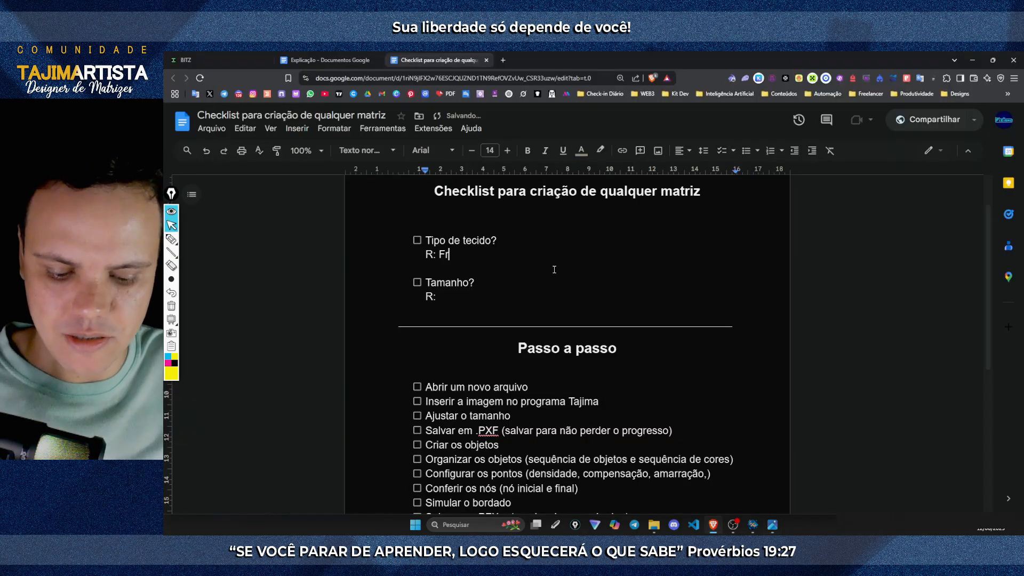
text(ald)
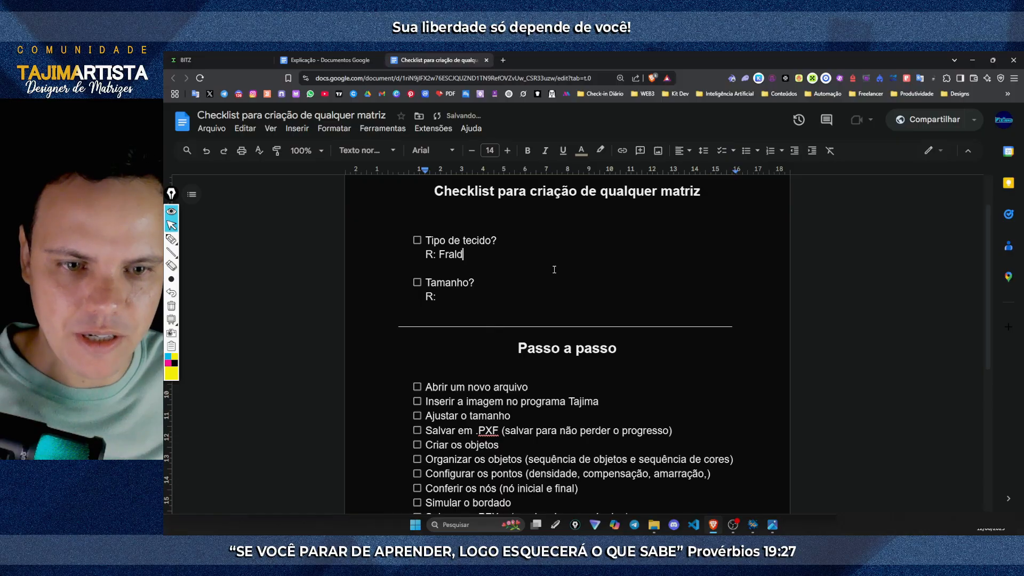
text(a)
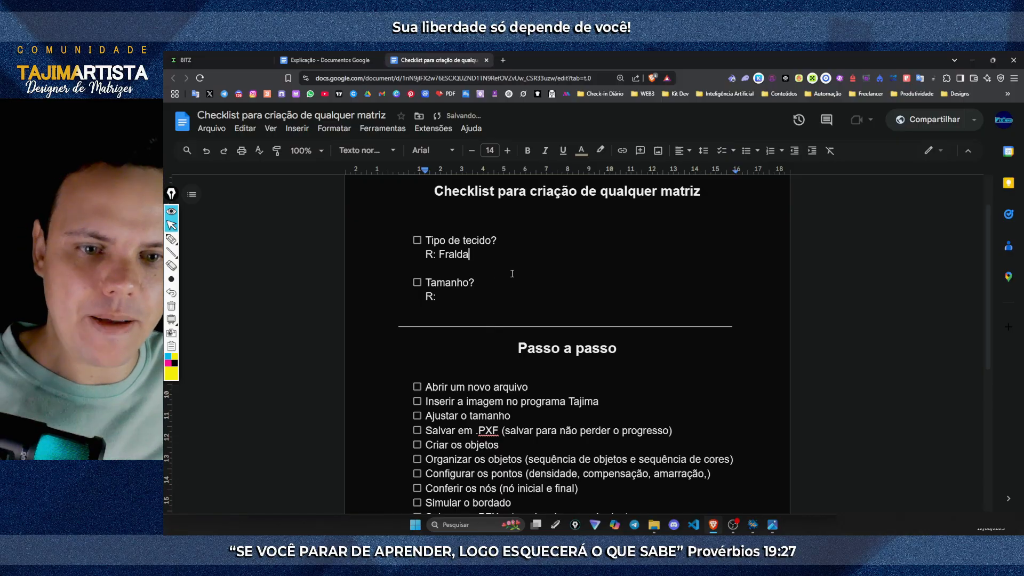
Step: Look at the tractor image again and enter "6cm ou 60mm" as the answer to "Tamanho?"
click(447, 298)
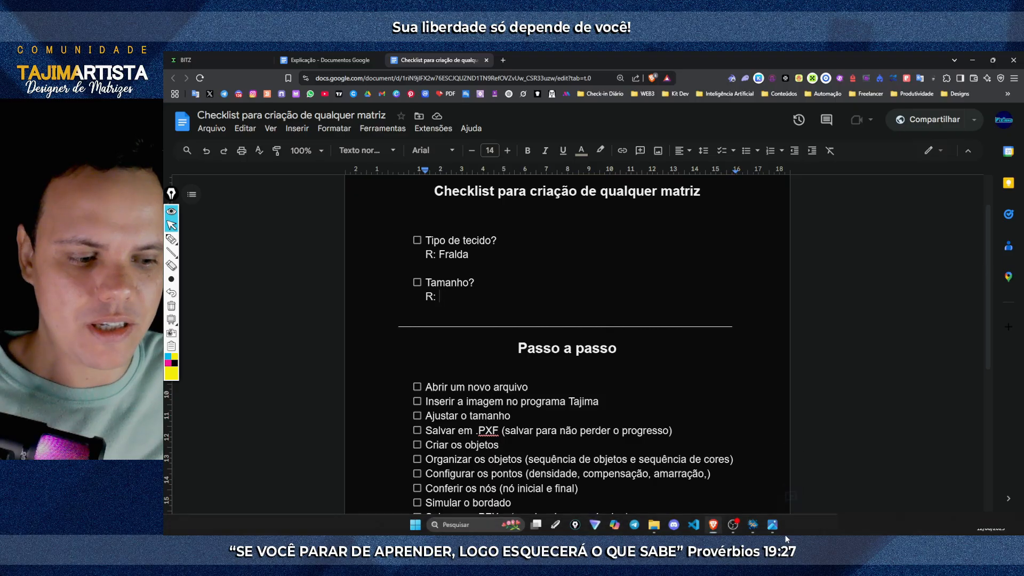
click(773, 524)
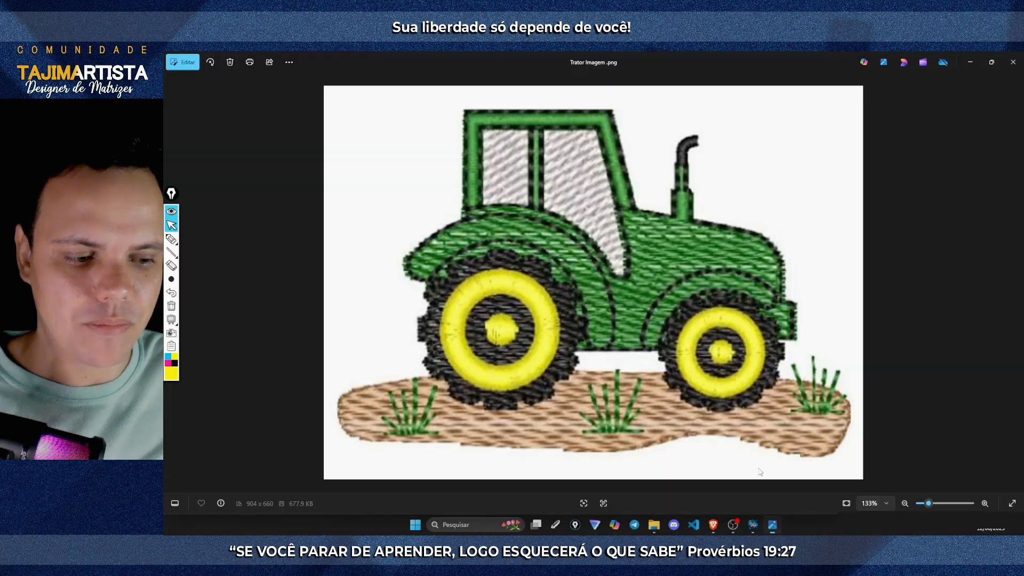
click(716, 525)
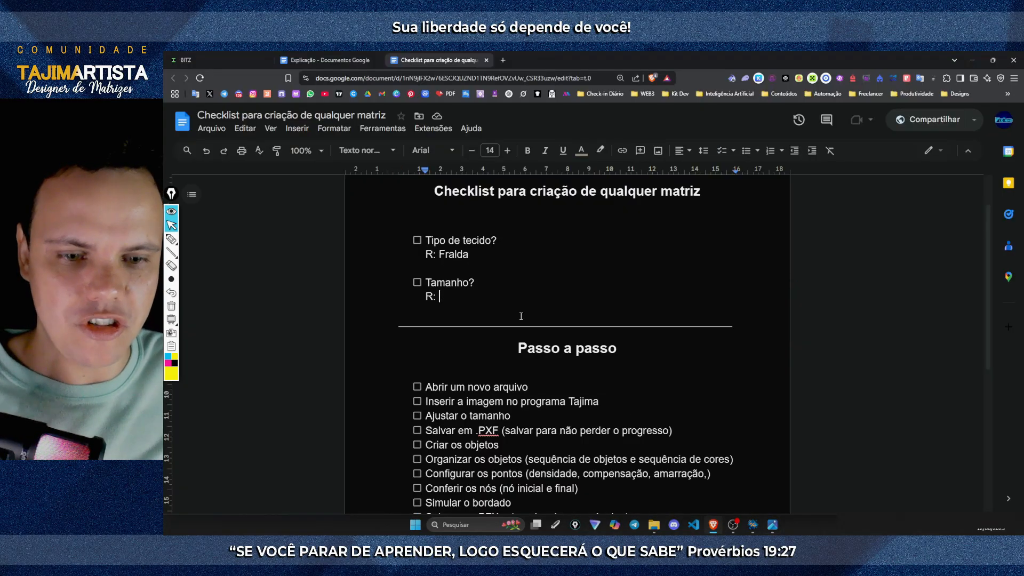
text(6cm)
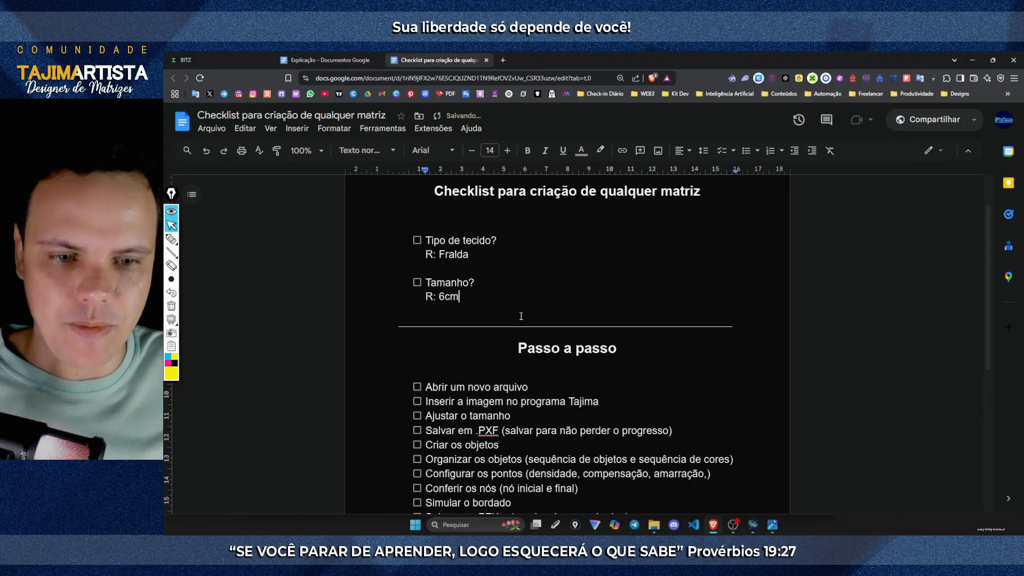
text( ou )
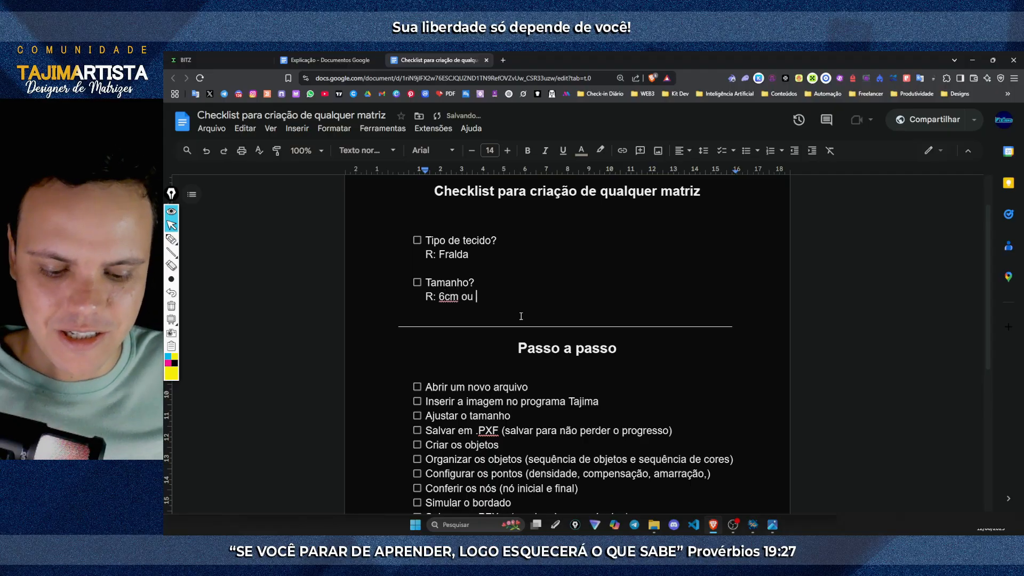
text(60mm)
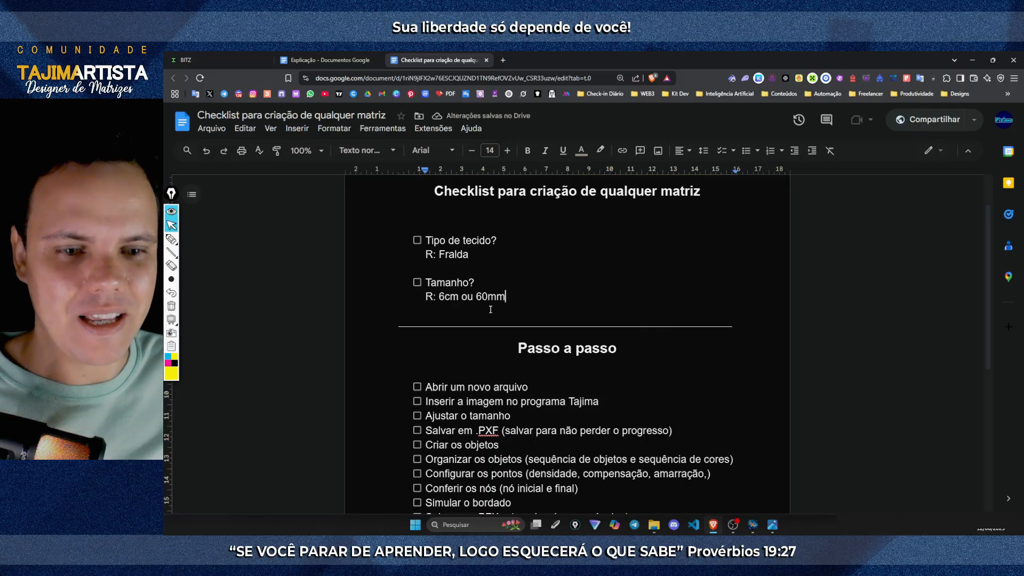
Step: Mark the checklist items "Tipo de tecido?" and "Tamanho?" as done
click(418, 241)
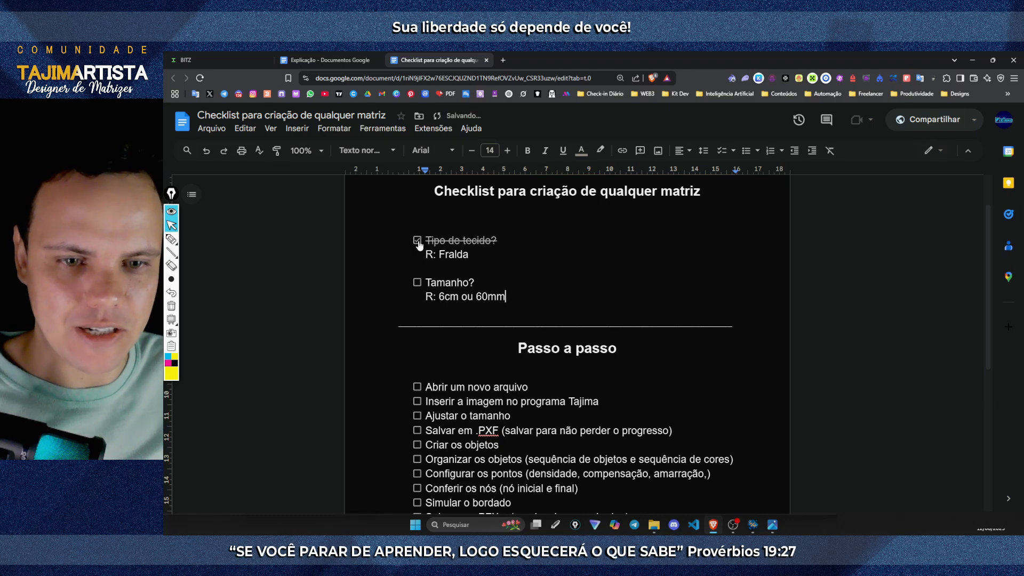
click(417, 284)
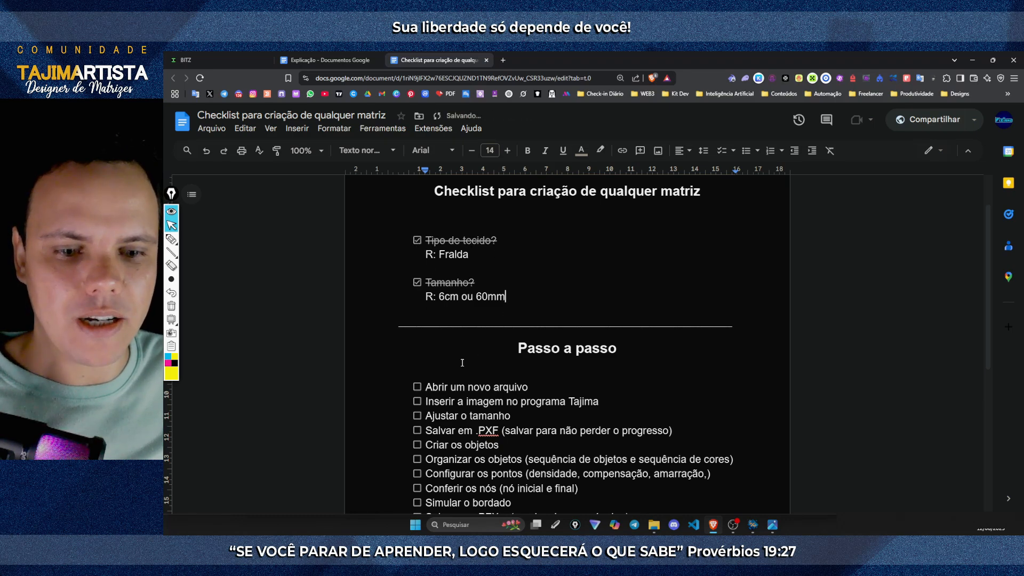
scroll(510, 298, down, 1)
scroll(518, 348, up, 1)
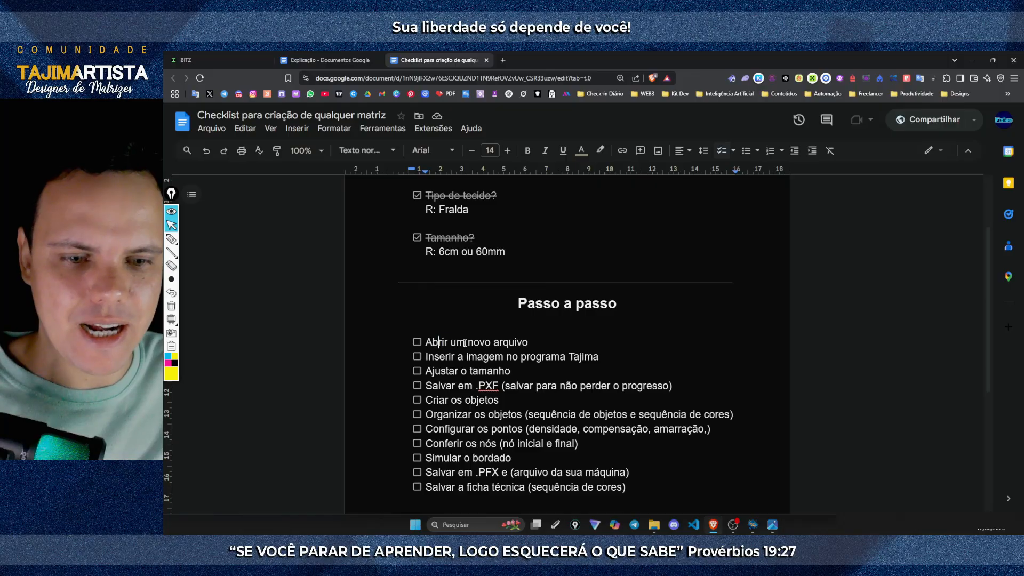
Step: Switch to Tajima DG15 and create a new design, dismissing the laser bridge and machine selection
drag(439, 343, 530, 343)
click(519, 343)
click(753, 525)
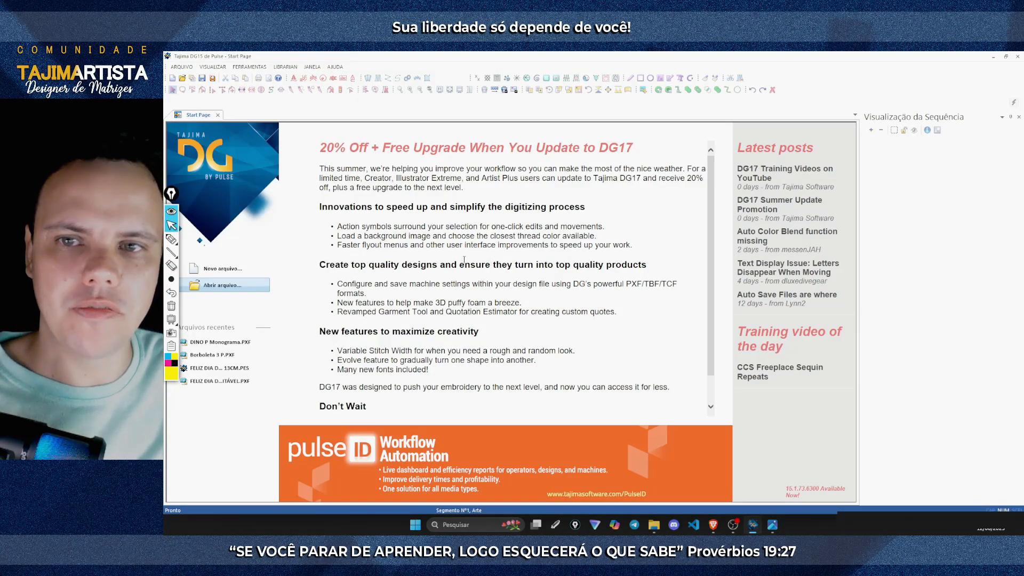
click(173, 79)
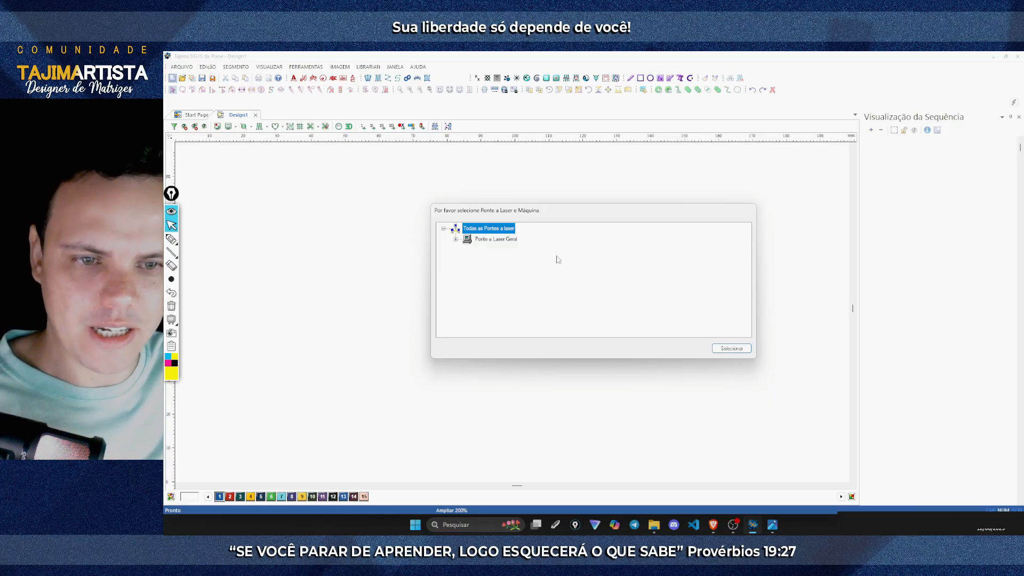
key(Escape)
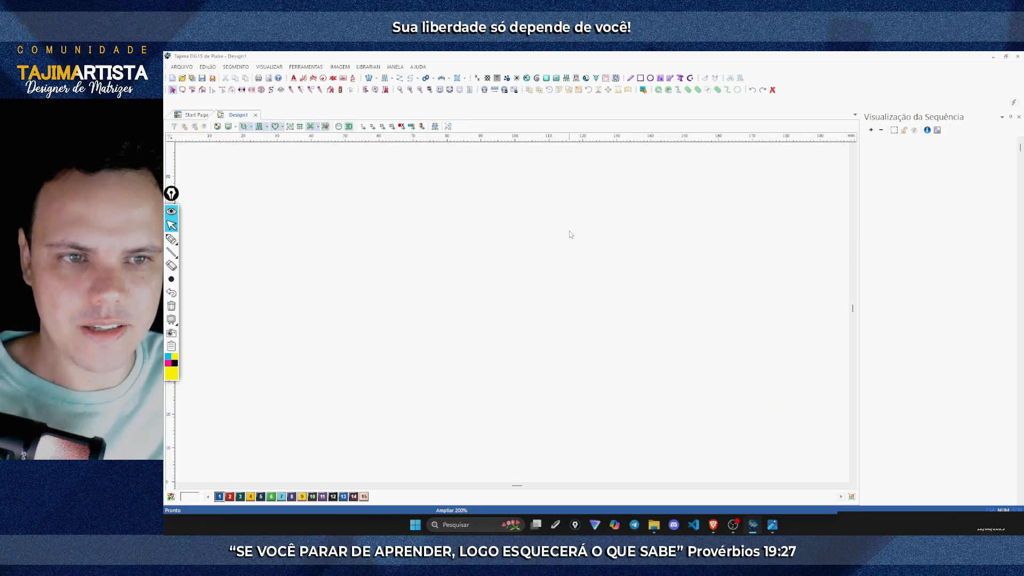
Step: Mark "Abrir um novo arquivo" as done in the Google Docs checklist and return to Tajima DG15
click(714, 526)
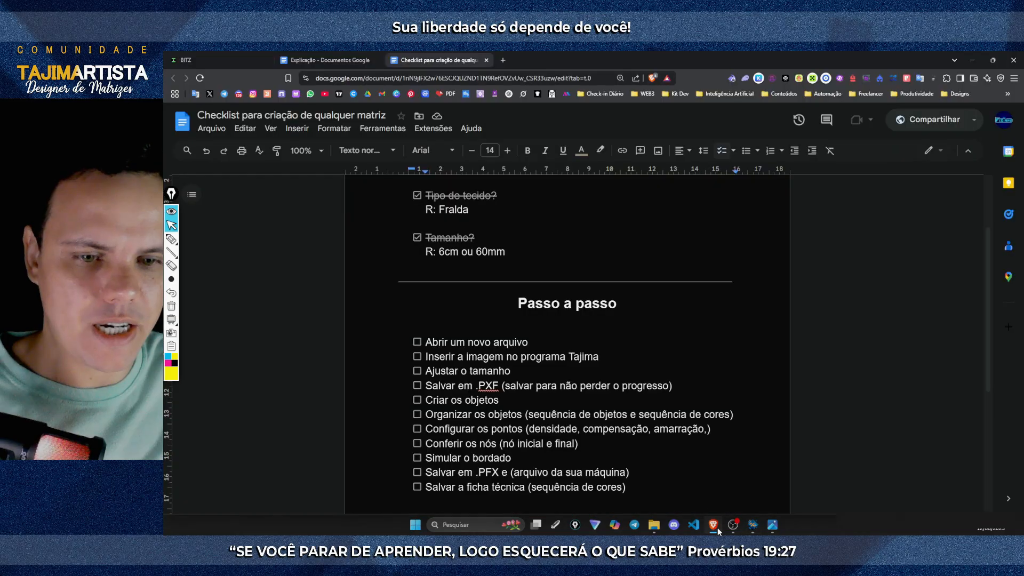
click(417, 342)
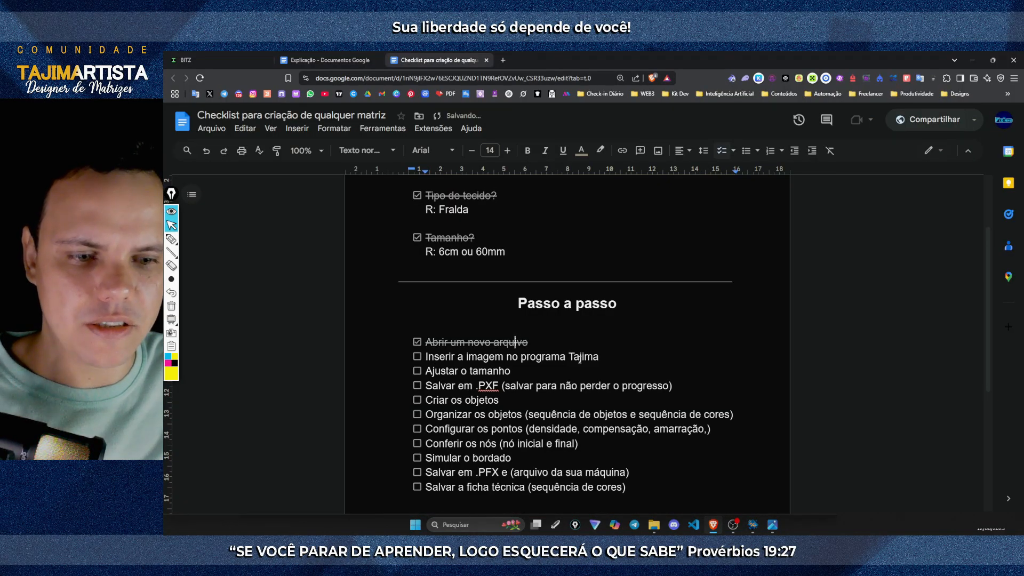
click(774, 526)
click(755, 529)
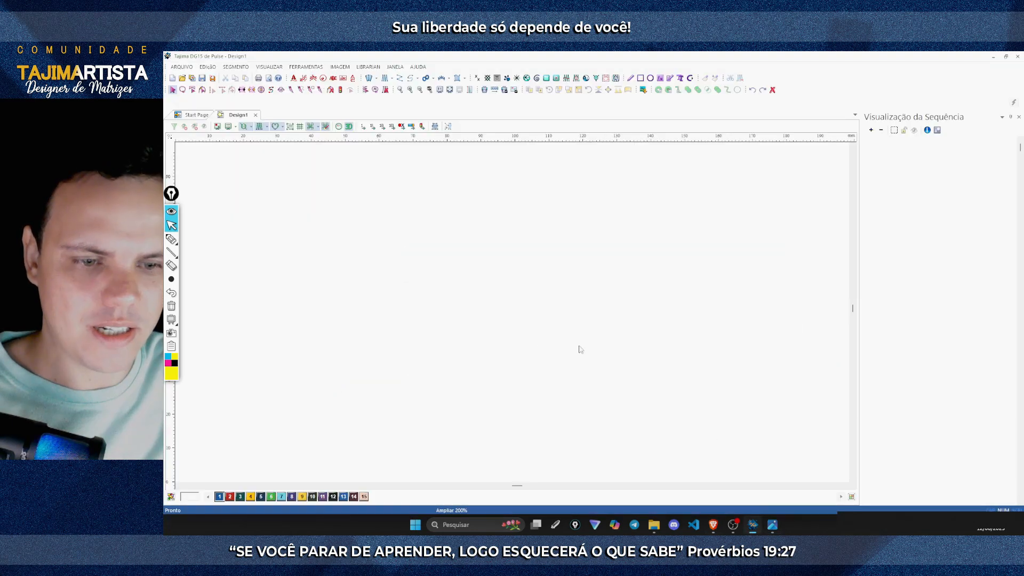
Step: Load the image "Trator Imagem" from the desktop's Matrizes Youtube folder, subfolder Trator, into the new design
click(341, 68)
click(352, 79)
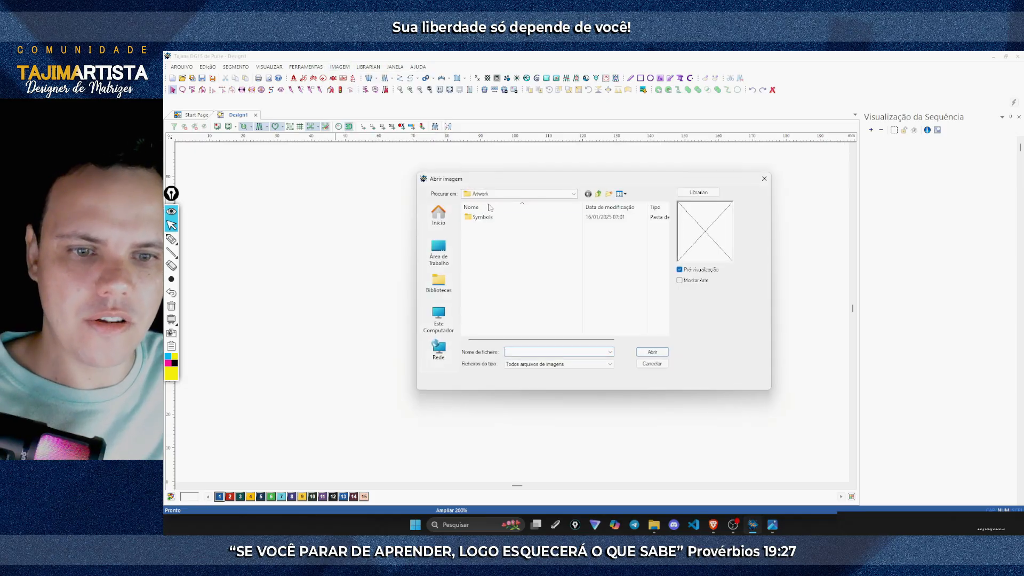
click(438, 250)
scroll(509, 262, down, 5)
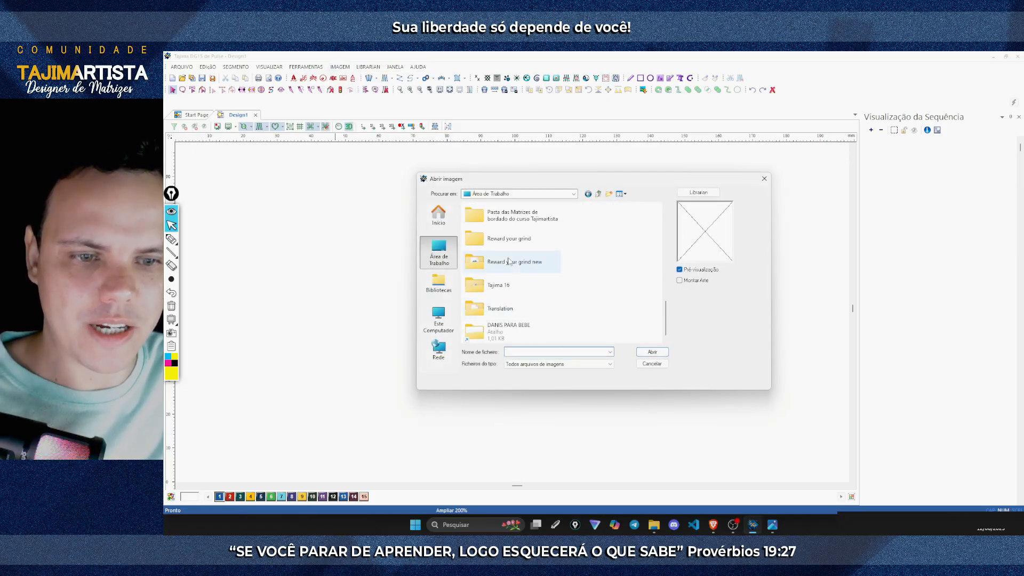
scroll(500, 291, up, 2)
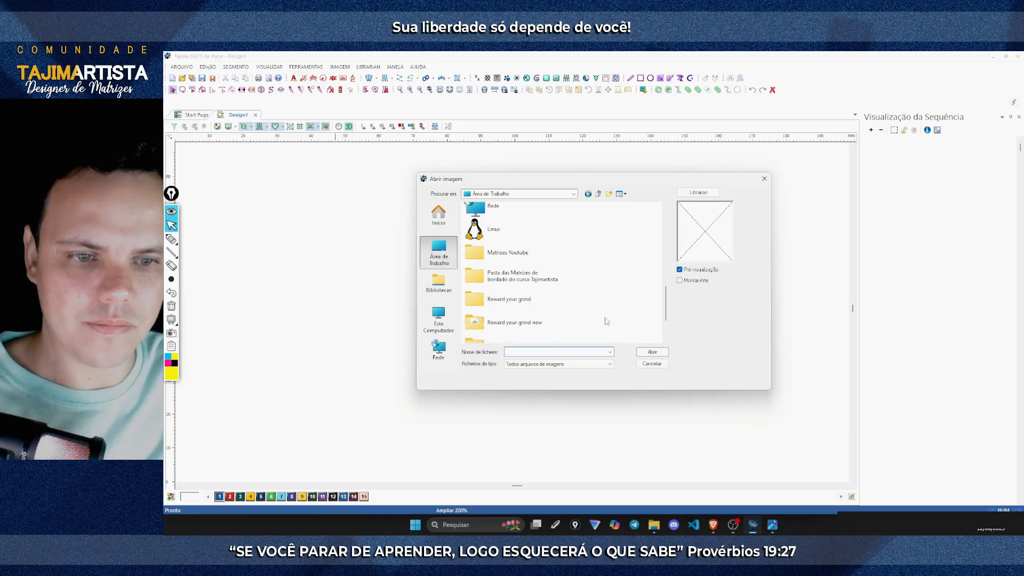
double_click(507, 253)
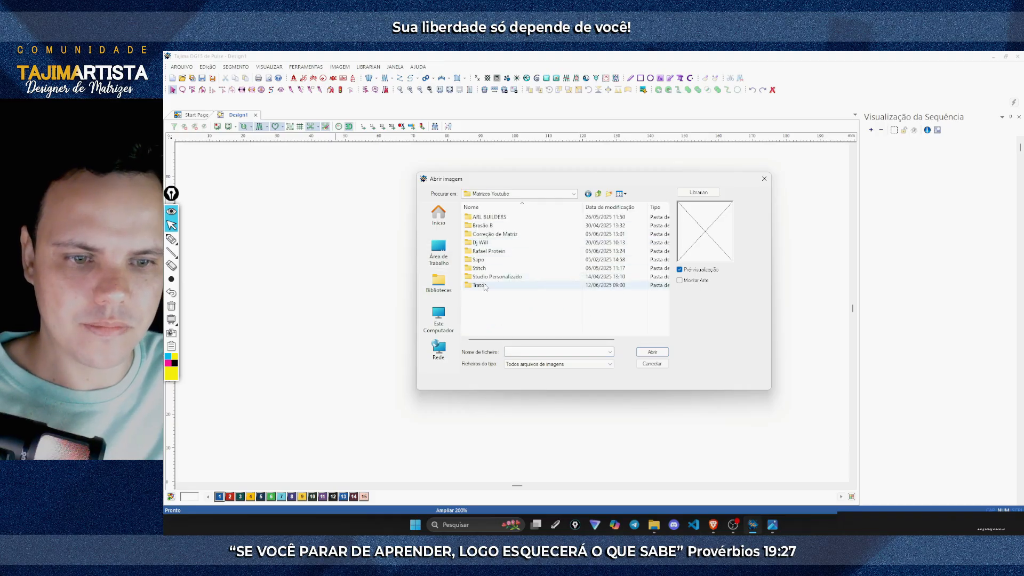
double_click(485, 286)
click(485, 230)
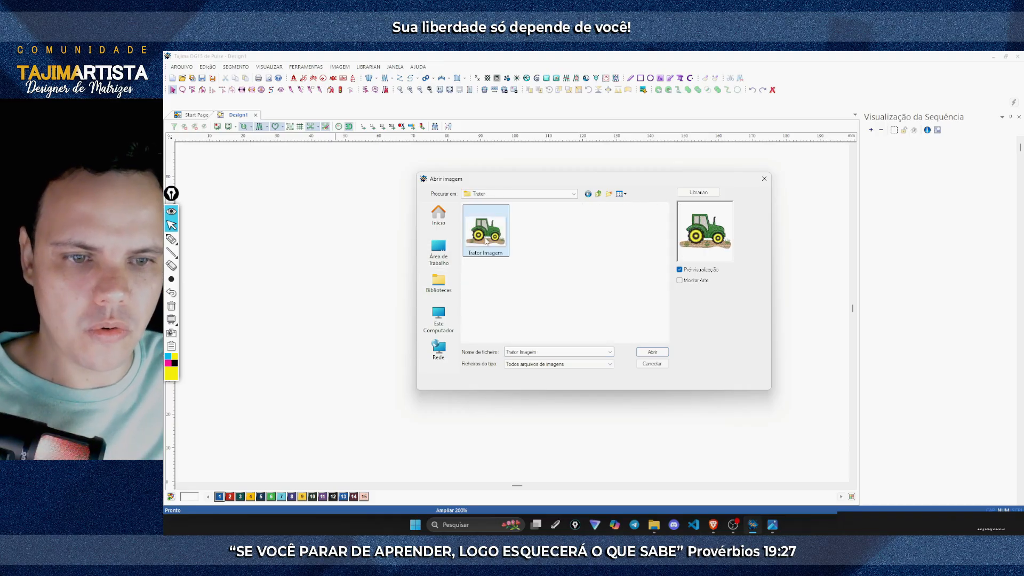
click(653, 353)
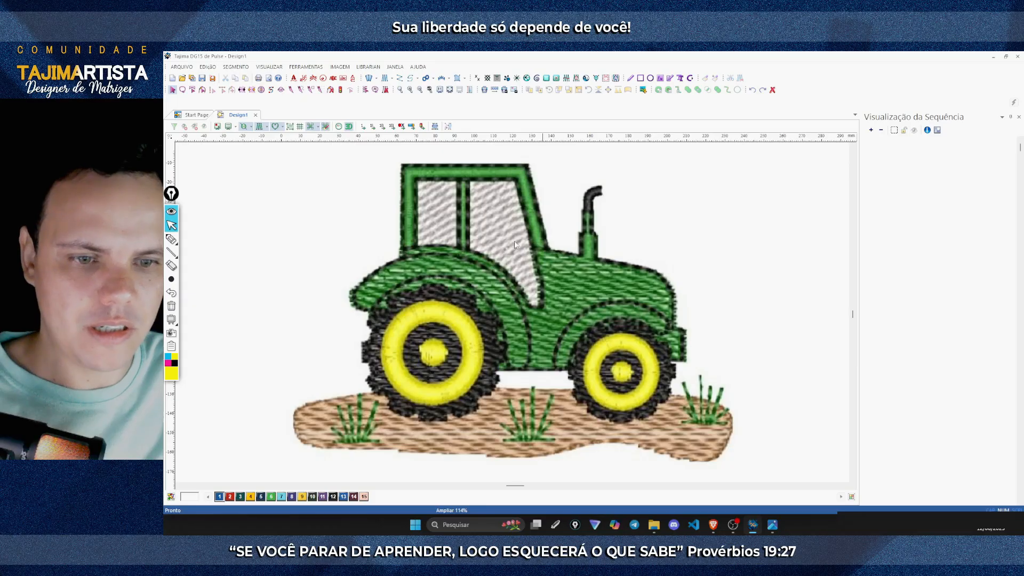
Step: Mark "Inserir a imagem no programa Tajima" as done in the Google Docs checklist and go back to Tajima DG15
click(713, 525)
click(417, 356)
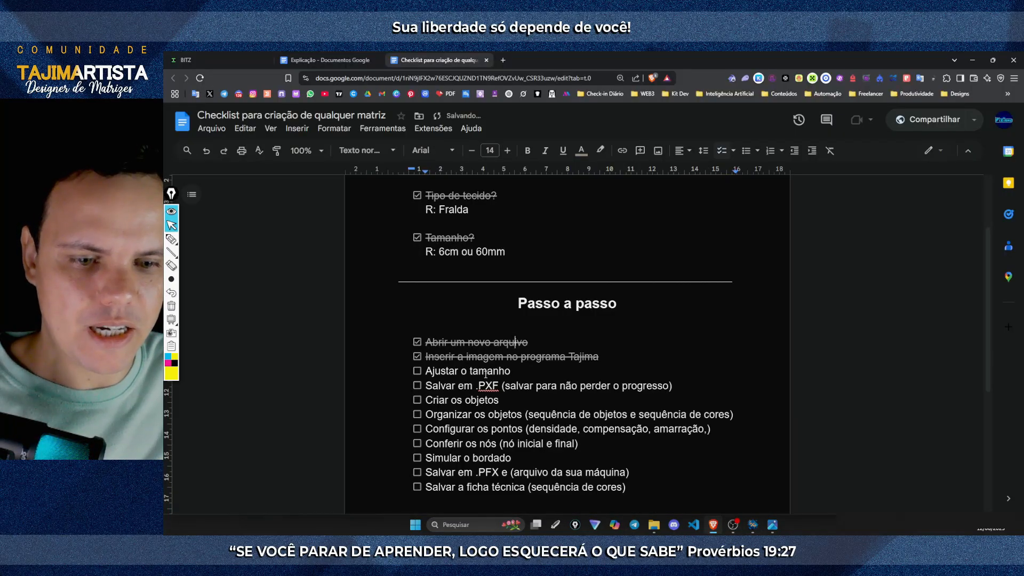
click(753, 525)
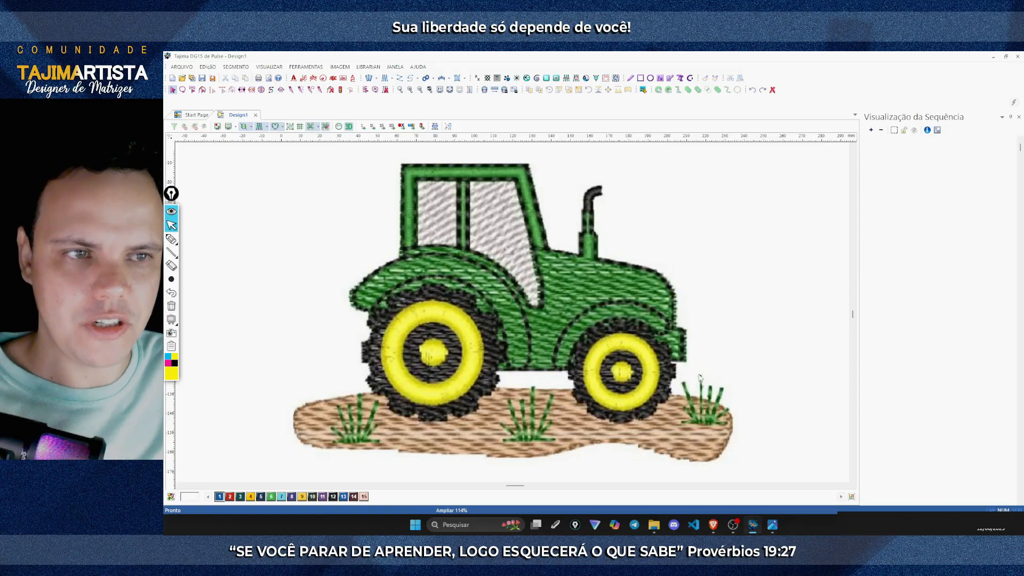
Step: Draw a rectangular artwork outline about 231 × 153 mm around the tractor image, then select it to check its size and deselect it
click(642, 79)
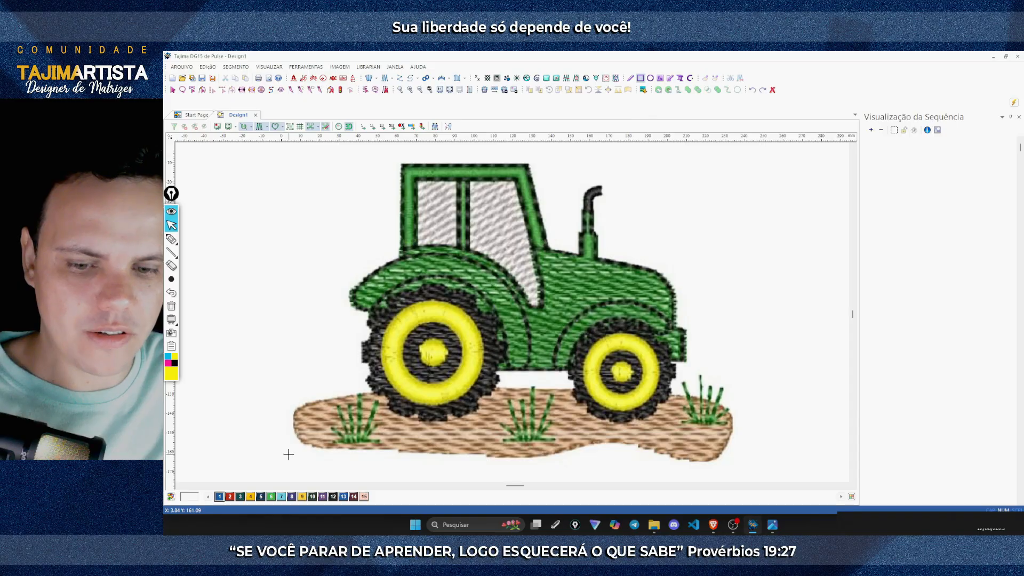
drag(289, 455, 735, 163)
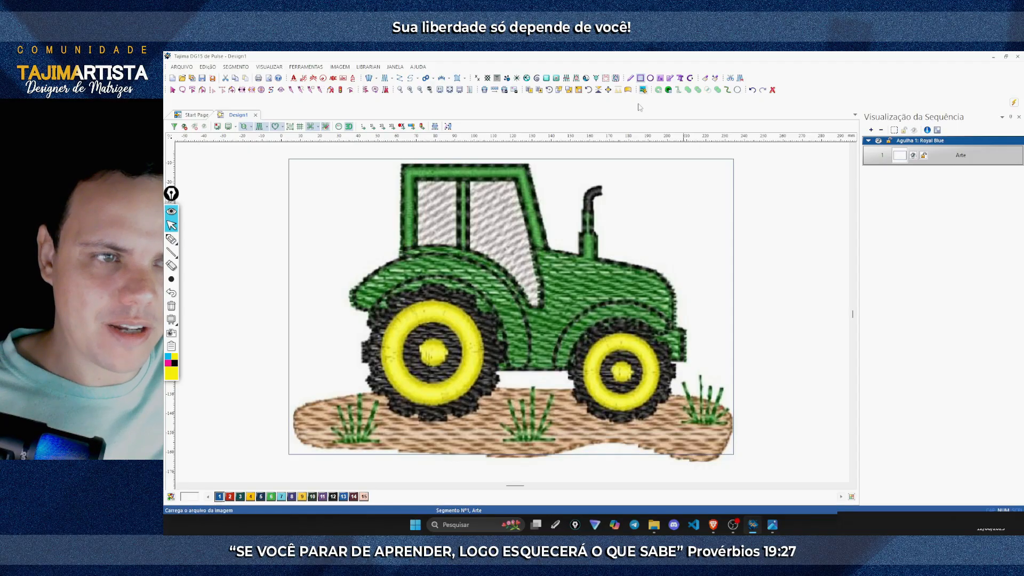
click(675, 203)
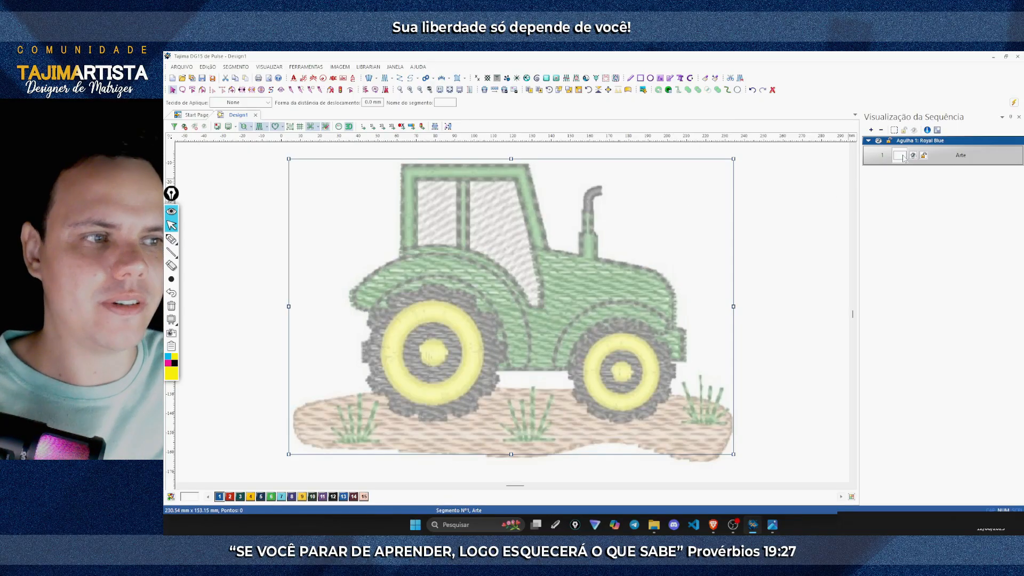
click(773, 293)
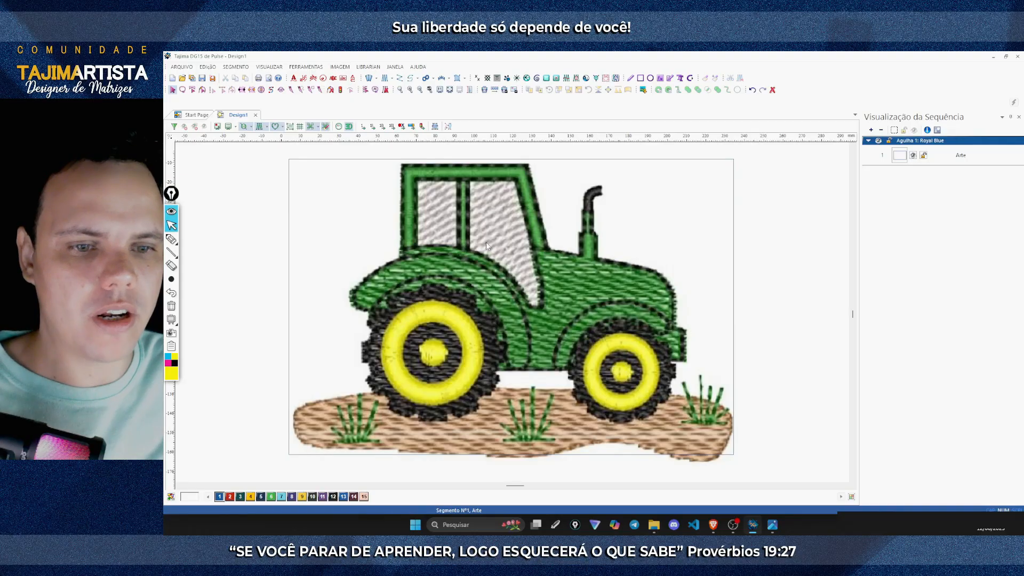
Step: Resize the rectangular artwork outline proportionally to 60 mm wide, consulting the Google Docs checklist for the size, and deselect it
click(743, 176)
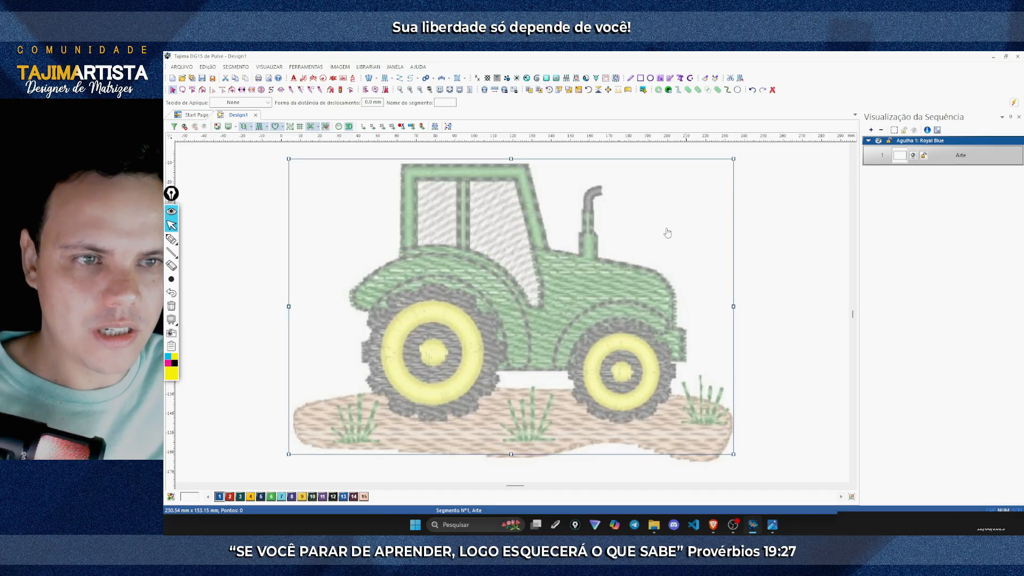
click(579, 90)
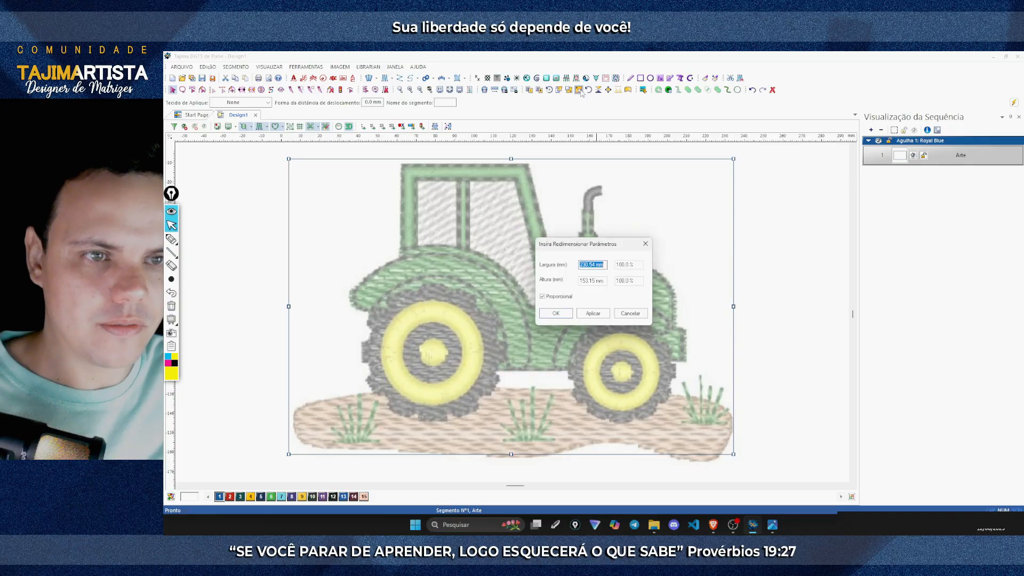
click(591, 269)
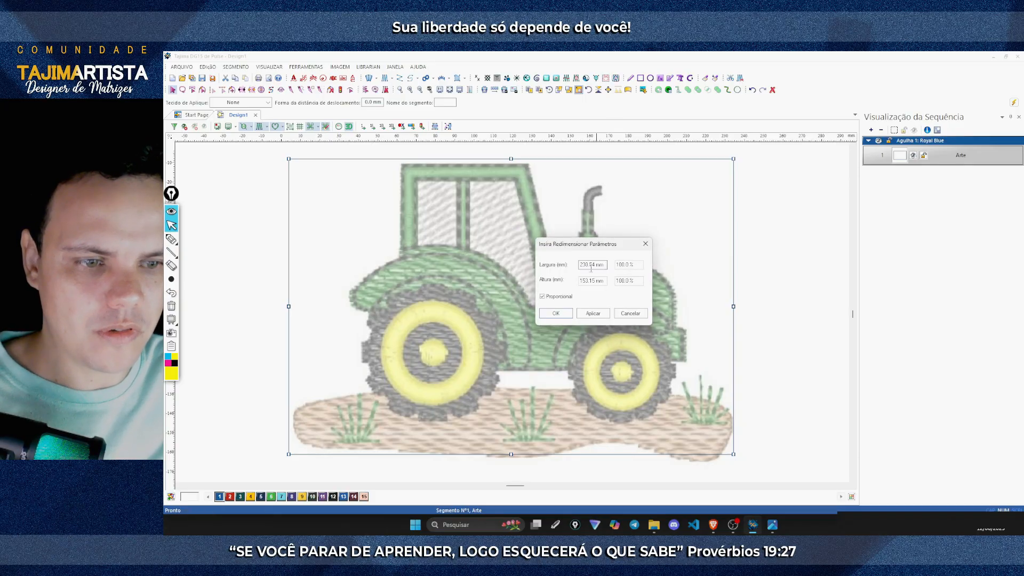
double_click(605, 265)
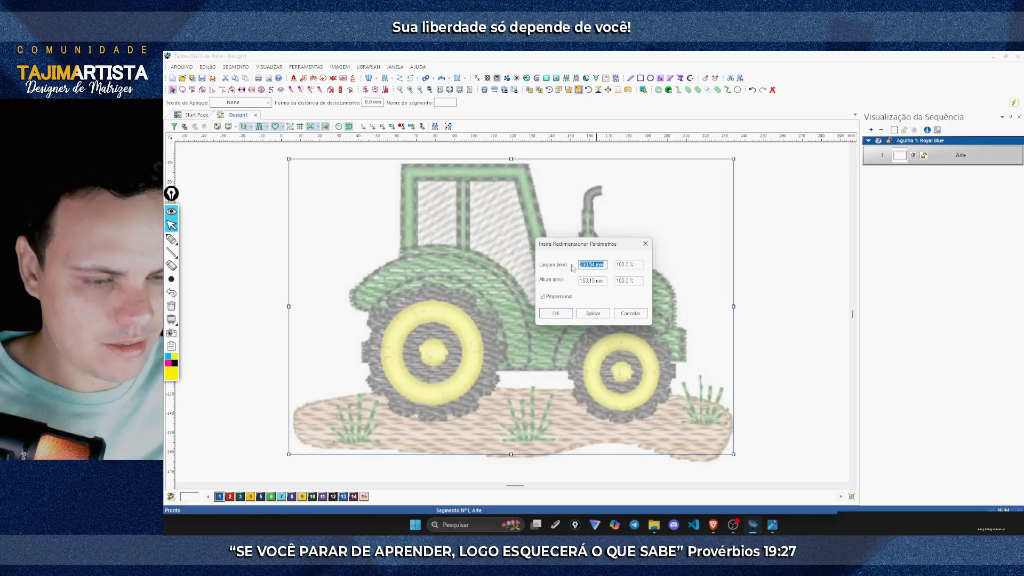
text(60)
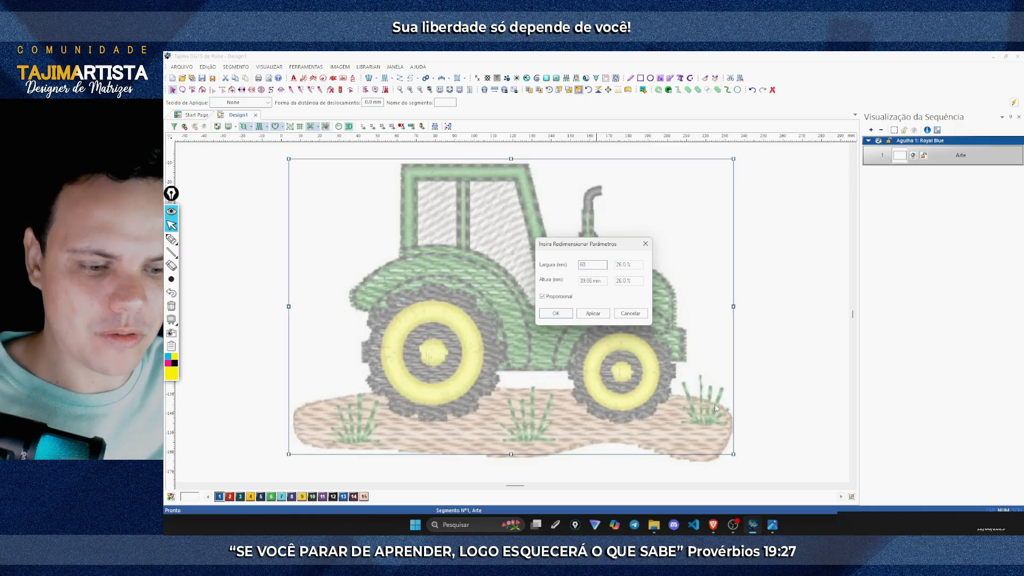
click(713, 524)
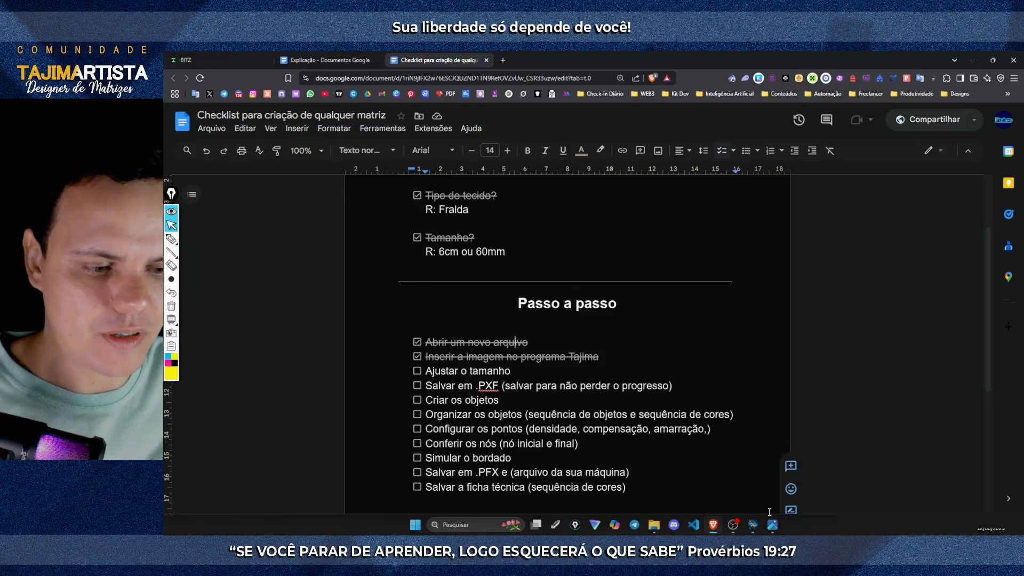
click(752, 525)
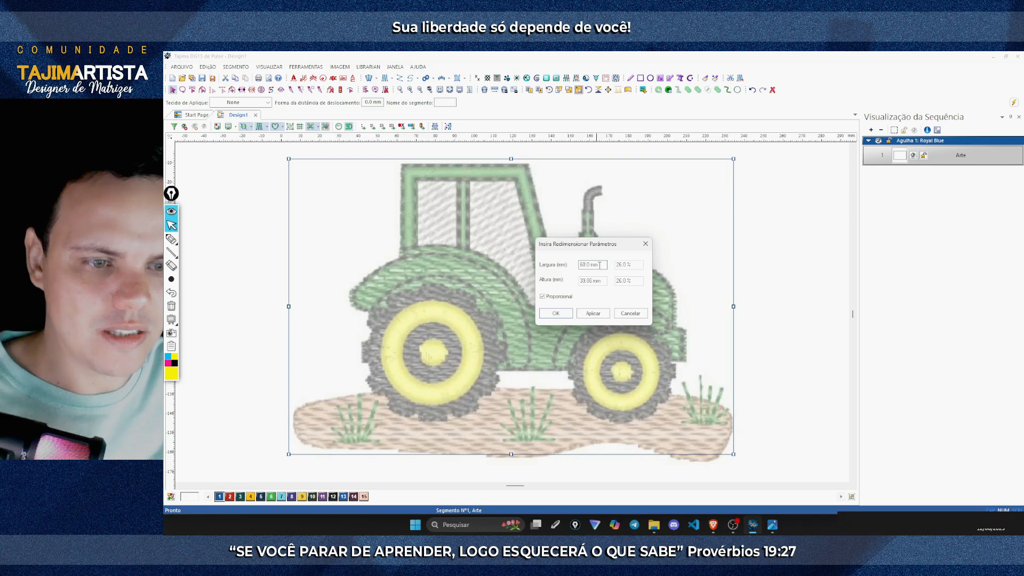
click(593, 314)
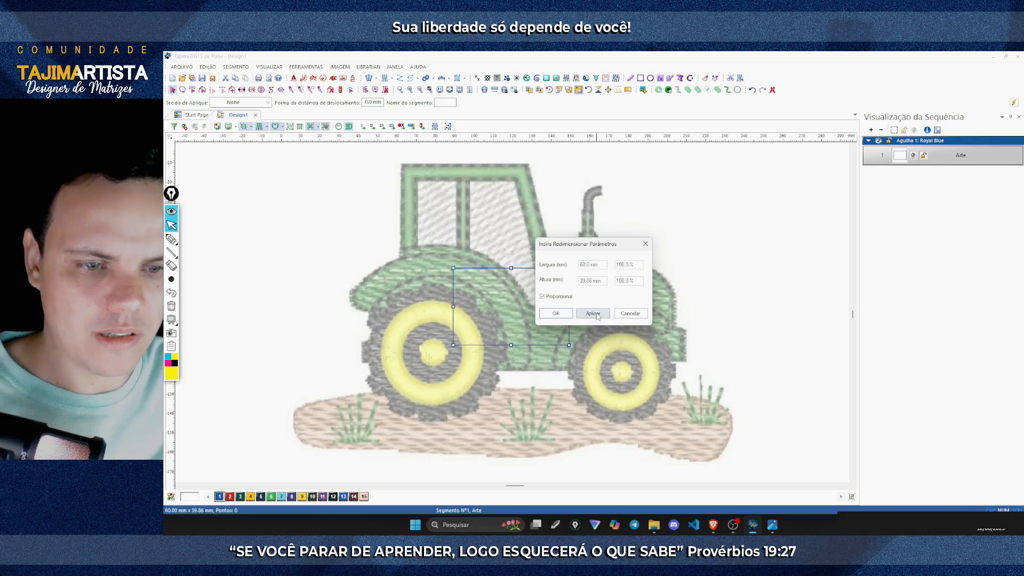
click(556, 313)
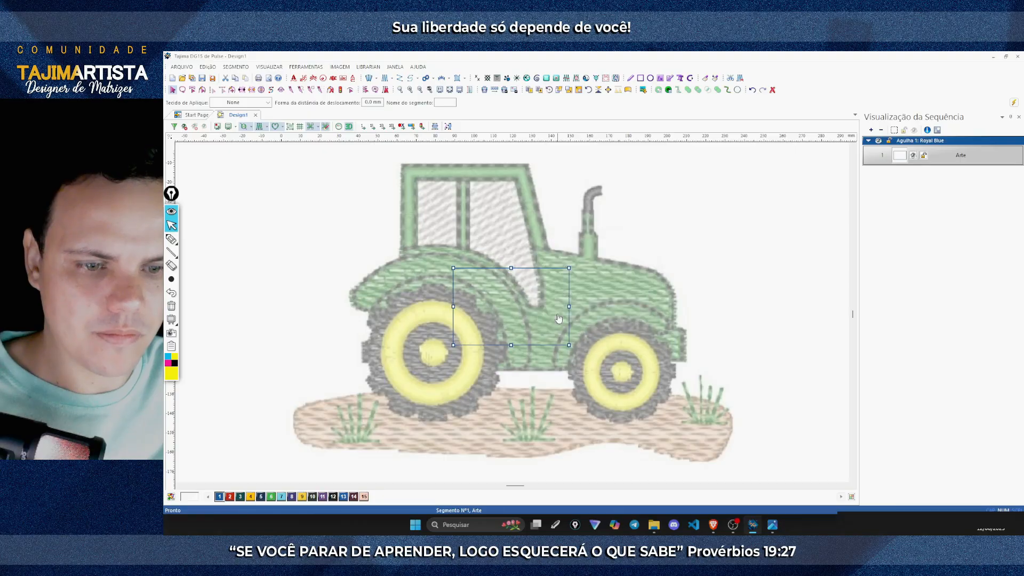
click(620, 315)
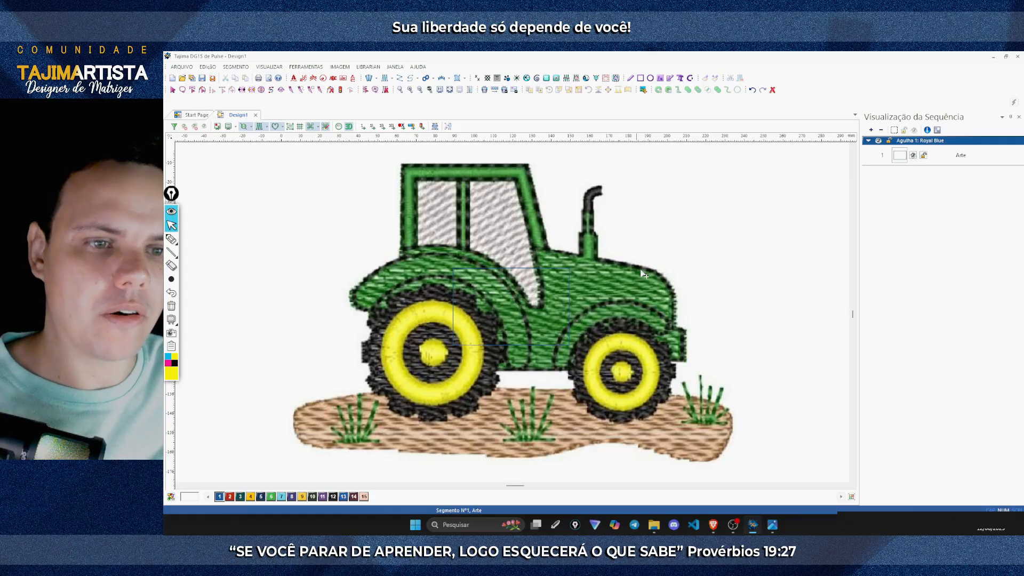
Step: Scale the tractor image down to about 25 percent, roughly 60 × 44 mm, and place it inside the small outline
right_click(696, 301)
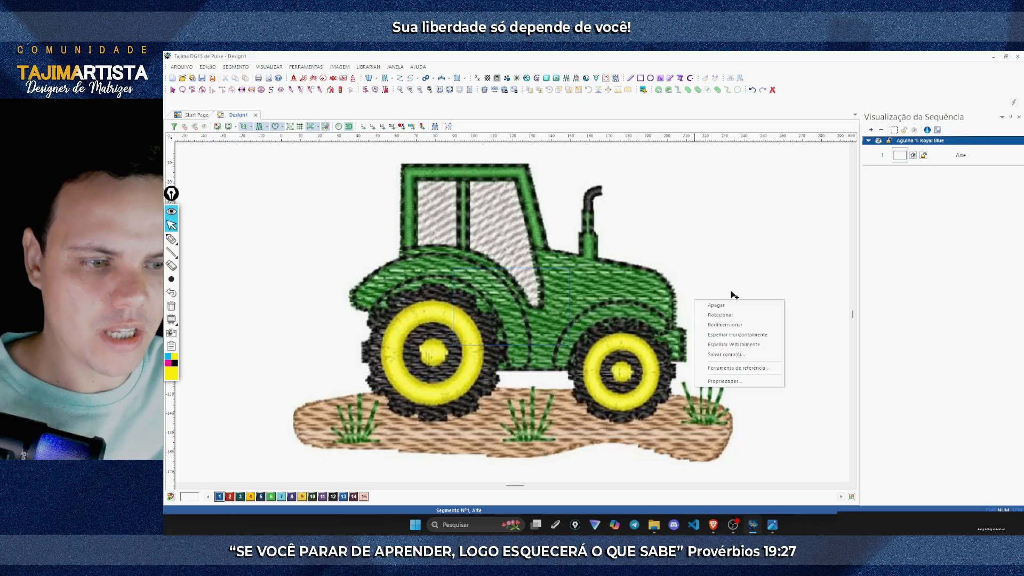
click(726, 325)
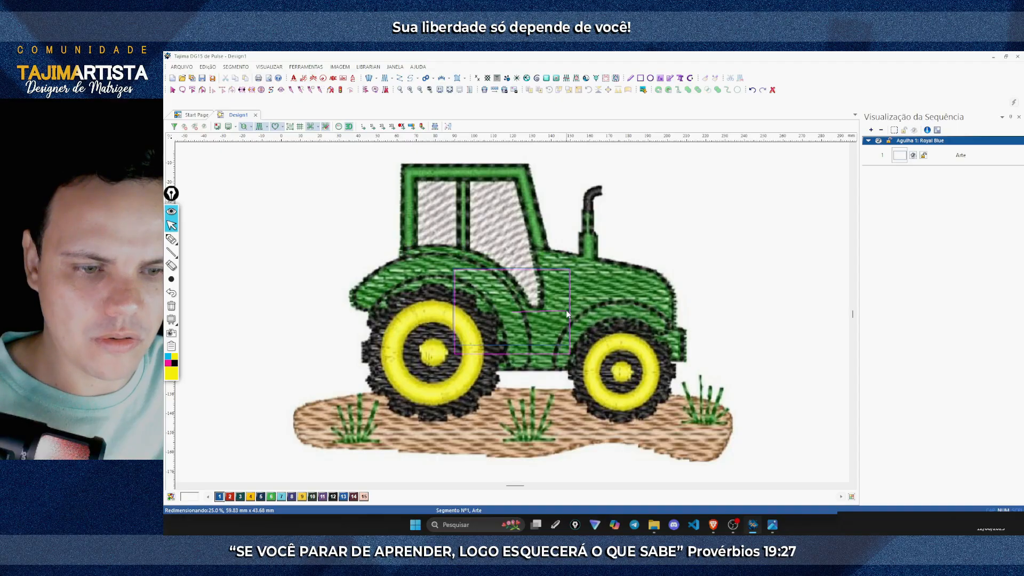
drag(566, 313, 567, 313)
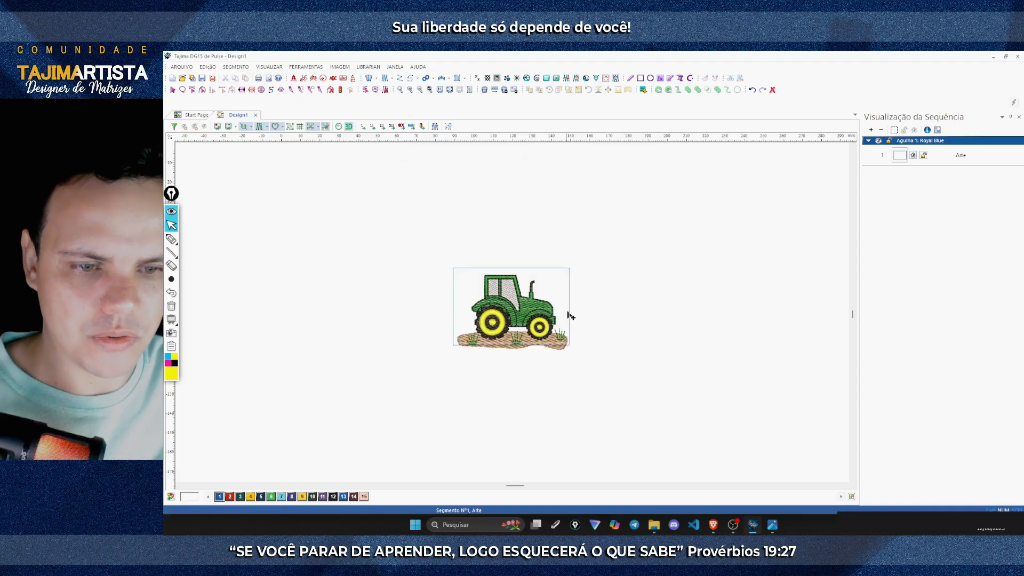
click(535, 322)
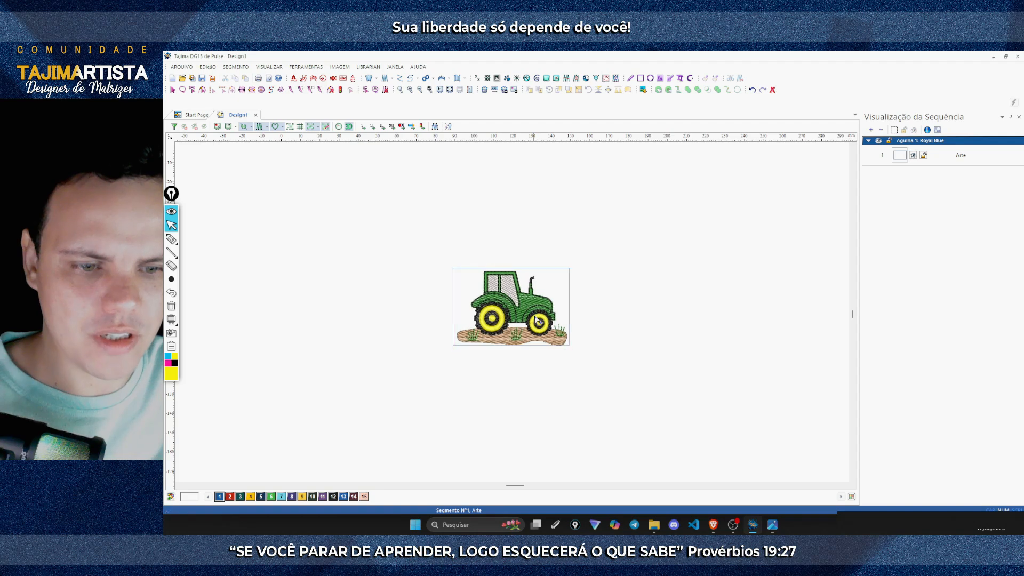
click(535, 322)
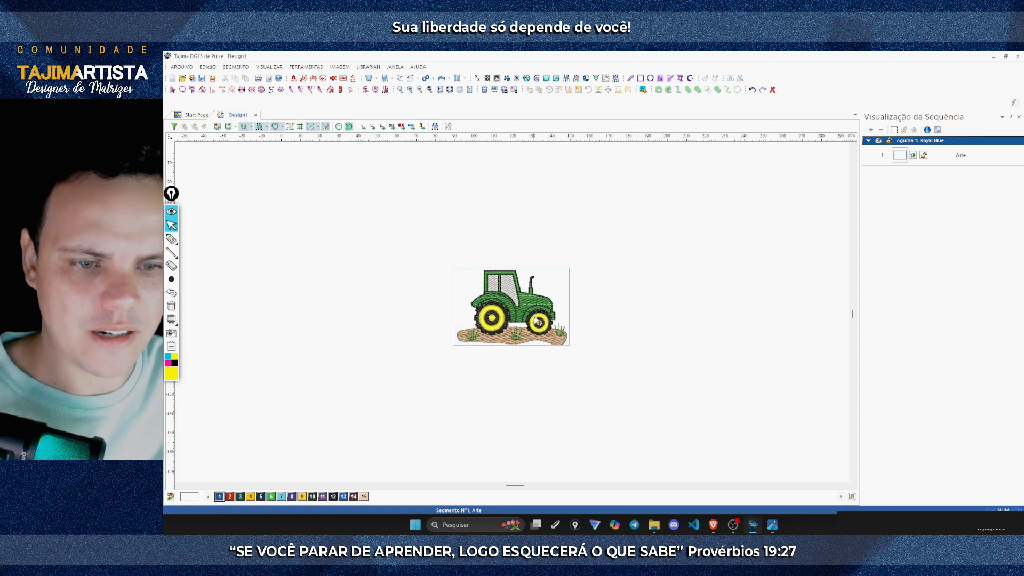
Step: Fine-tune the tractor image's size and position so that it fits the 60 mm outline, and check the fit
right_click(556, 287)
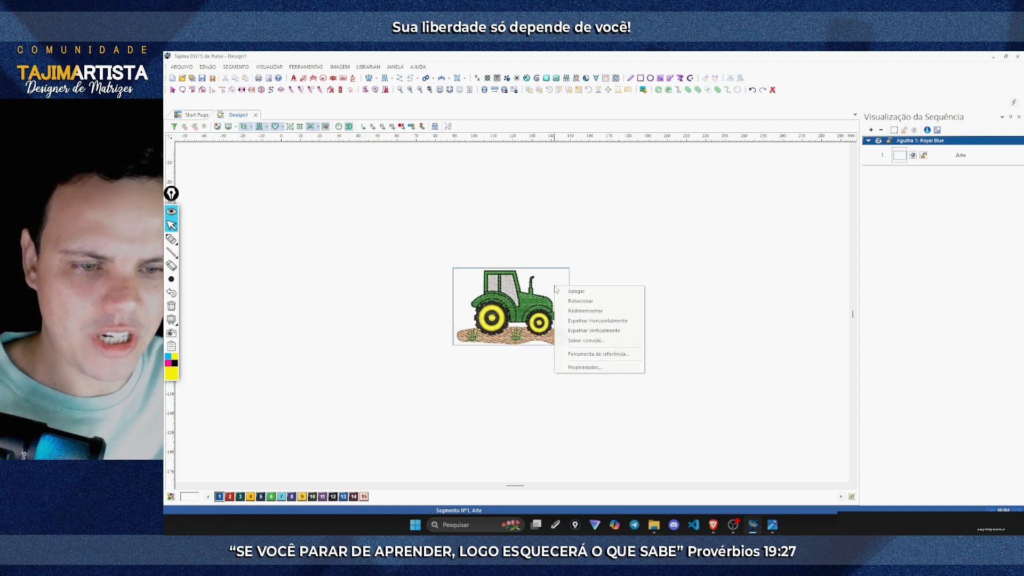
click(577, 313)
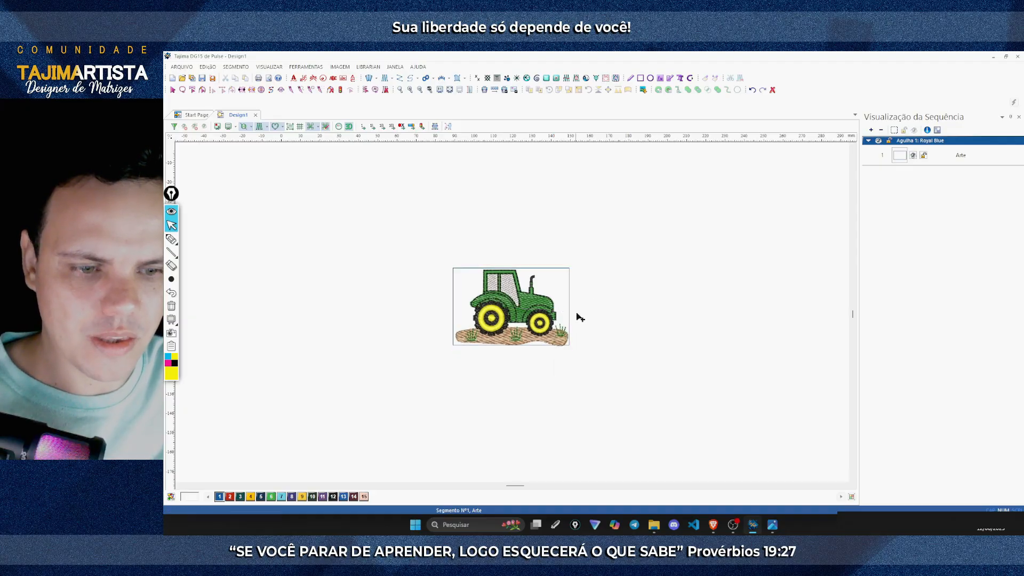
click(551, 311)
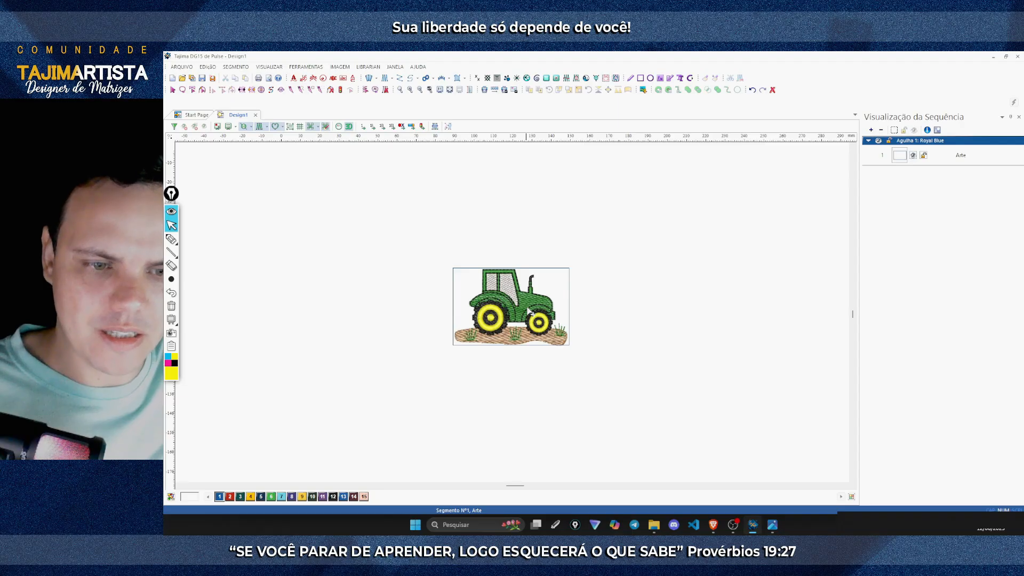
key(Escape)
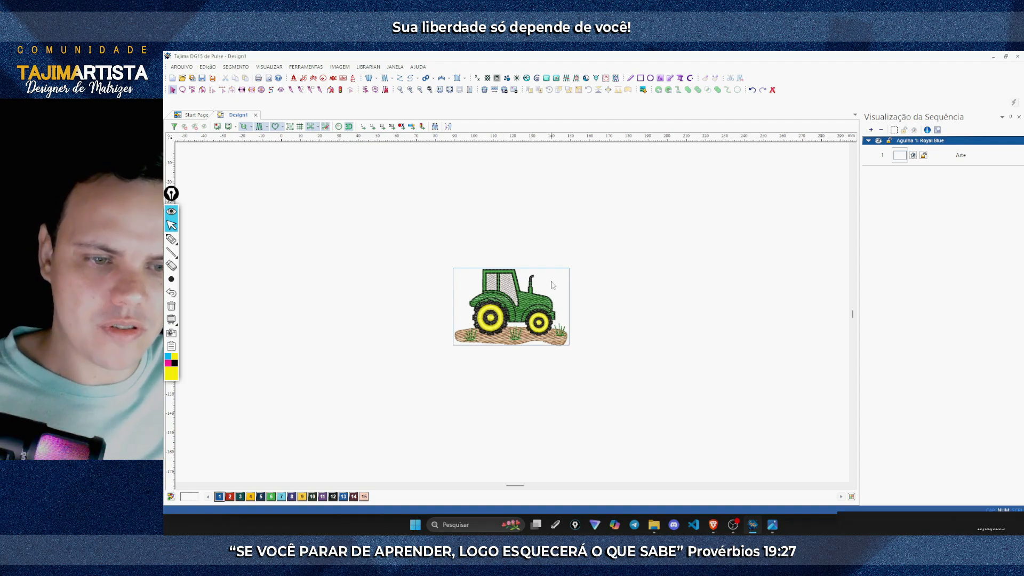
key(z)
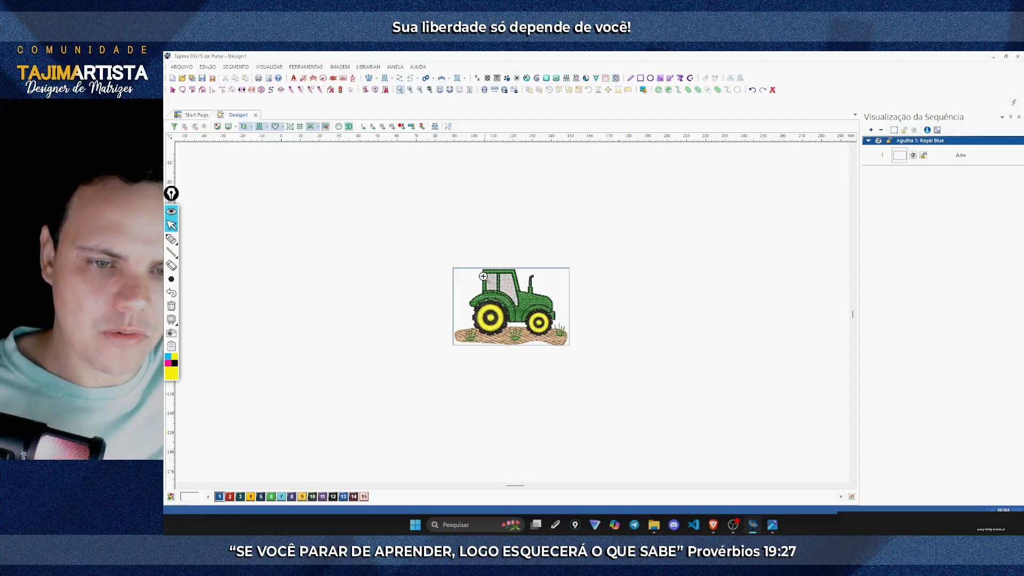
drag(448, 264, 574, 348)
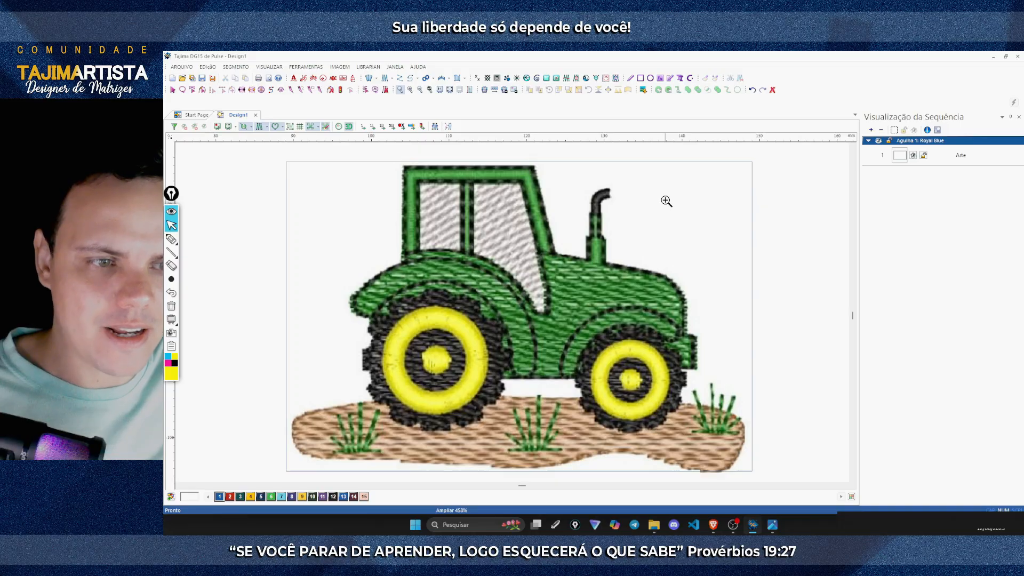
Step: Mark "Ajustar o tamanho" as done in the Google Docs checklist, check the next item and return to Tajima DG15
click(712, 526)
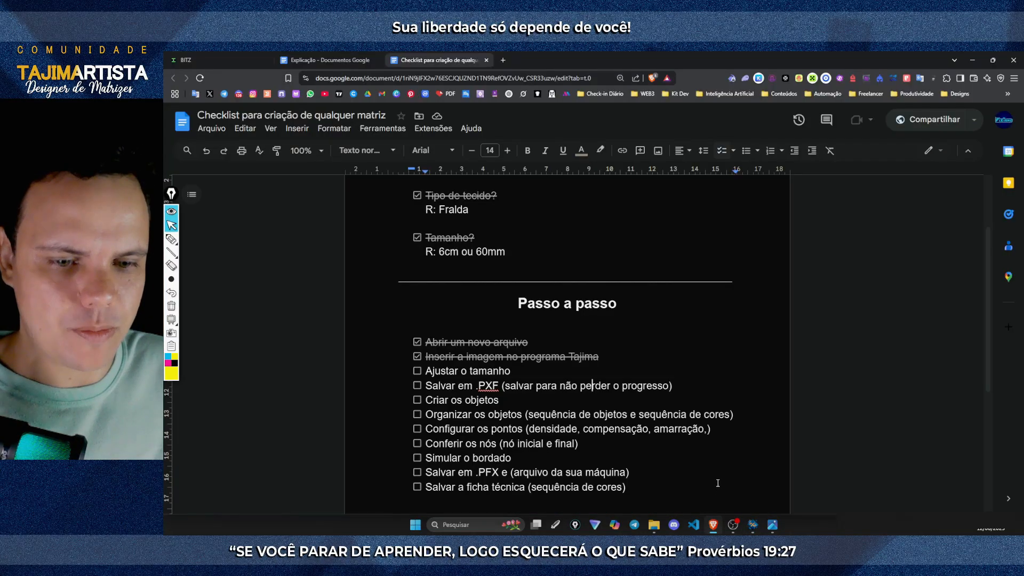
click(417, 372)
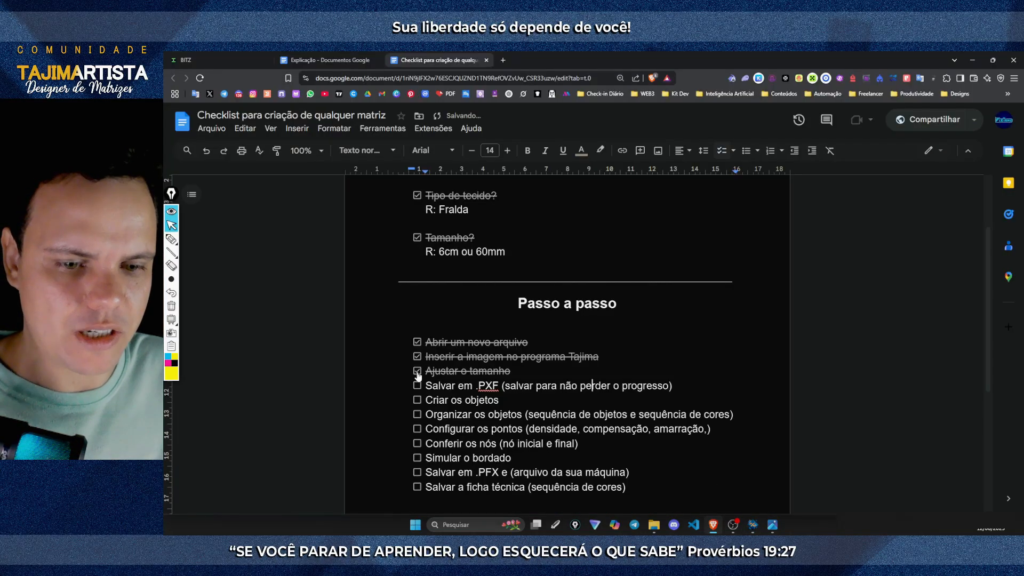
drag(433, 386, 484, 388)
click(464, 387)
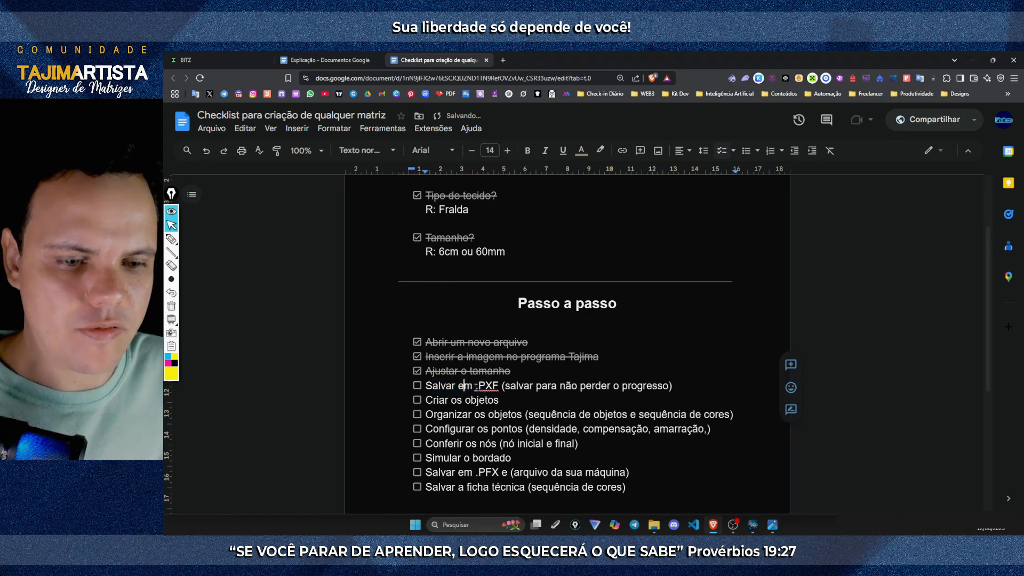
click(753, 525)
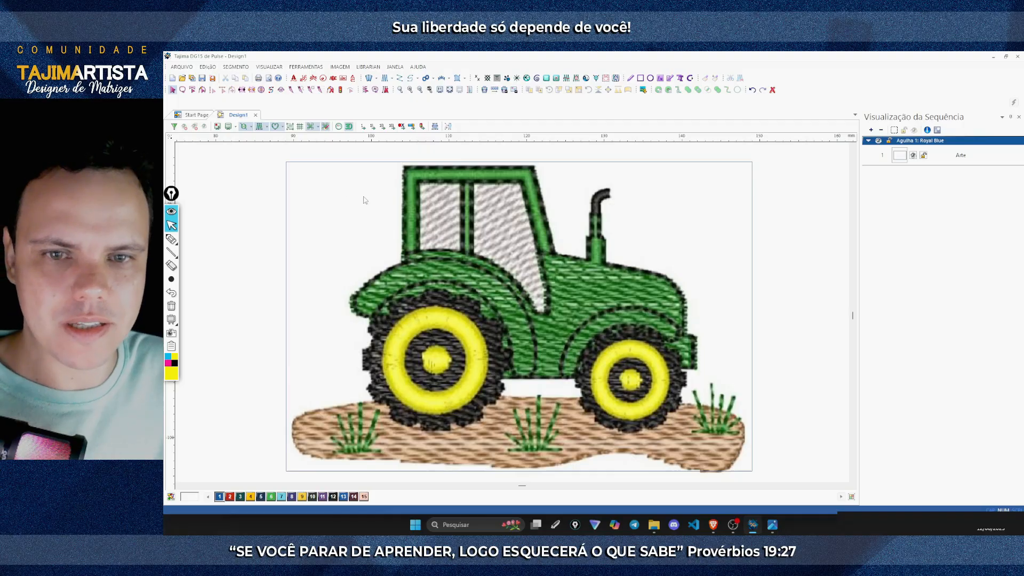
Step: Start saving the design under a new name in the Trator folder, with the Pulse embroidery format (*.PXF) as file type
click(182, 67)
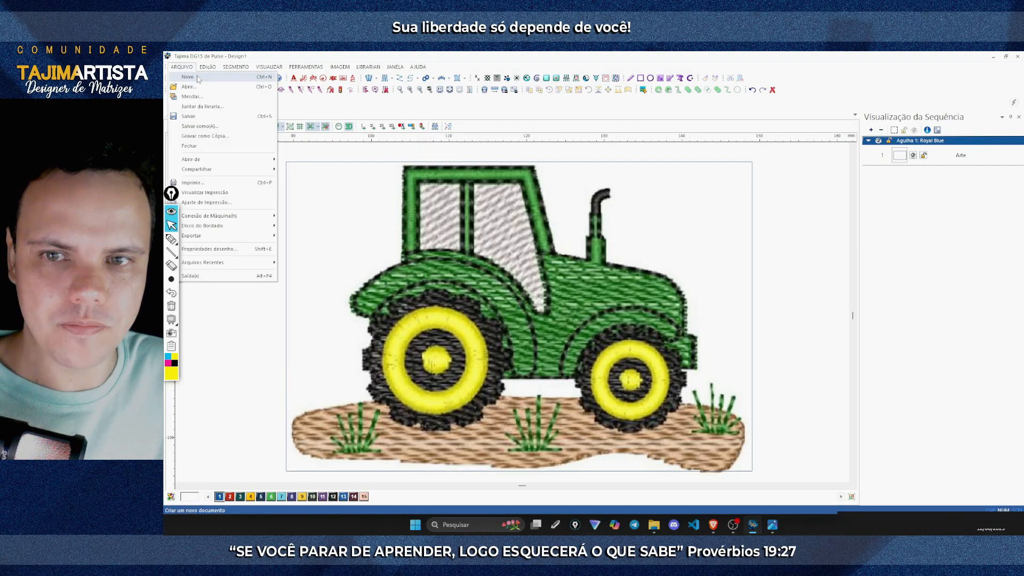
click(192, 127)
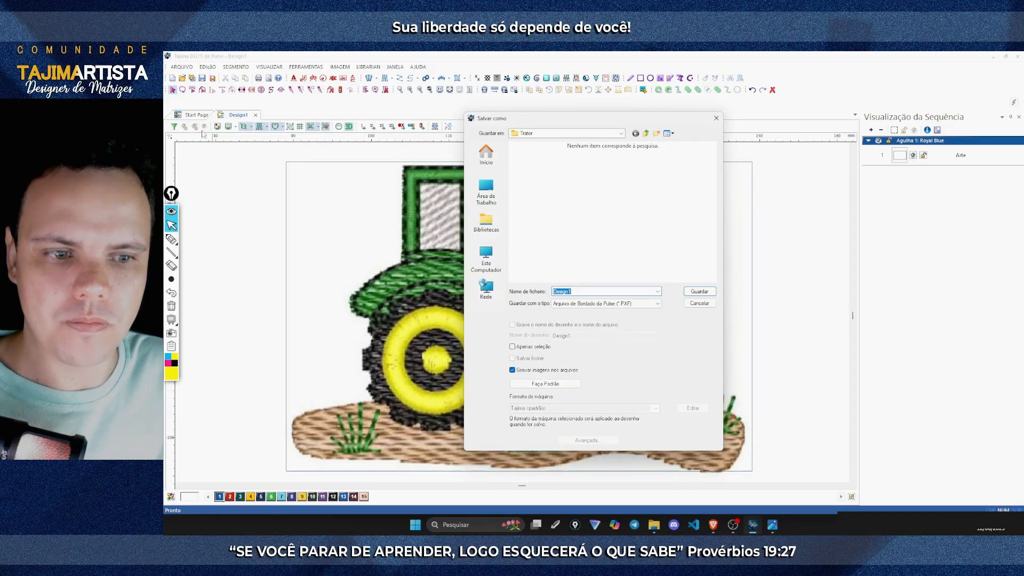
click(486, 193)
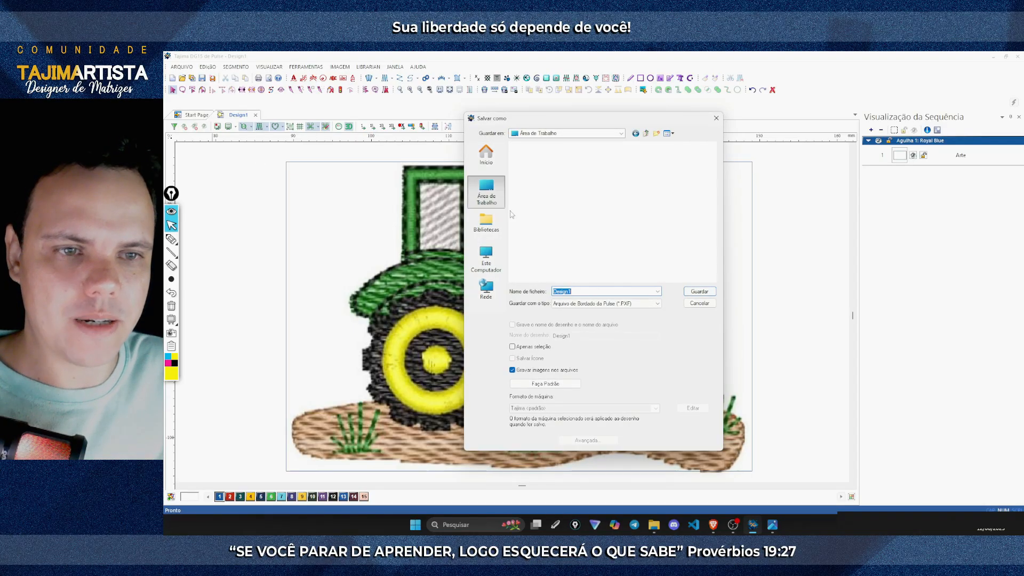
click(636, 134)
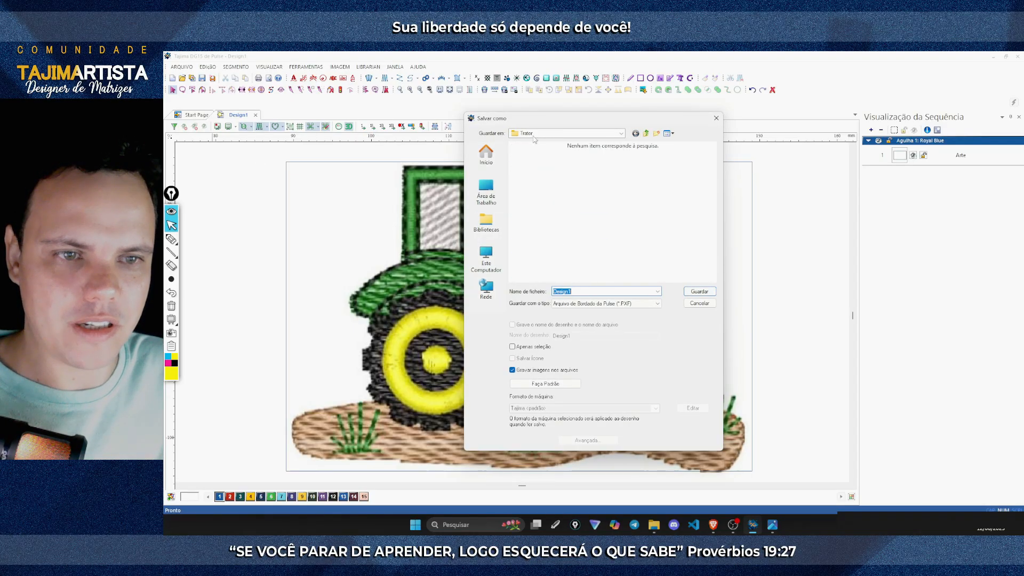
click(633, 306)
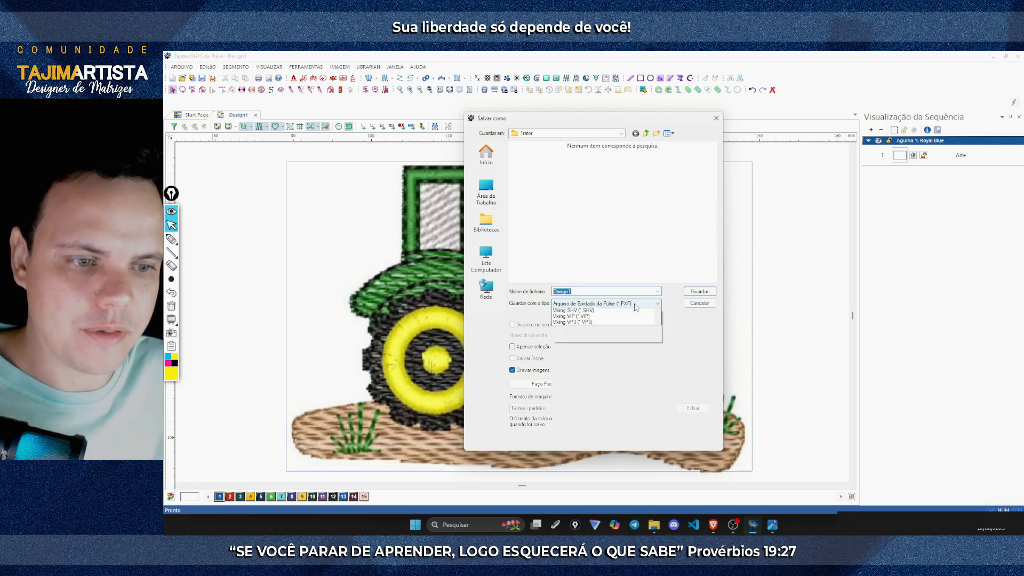
scroll(617, 454, up, 1)
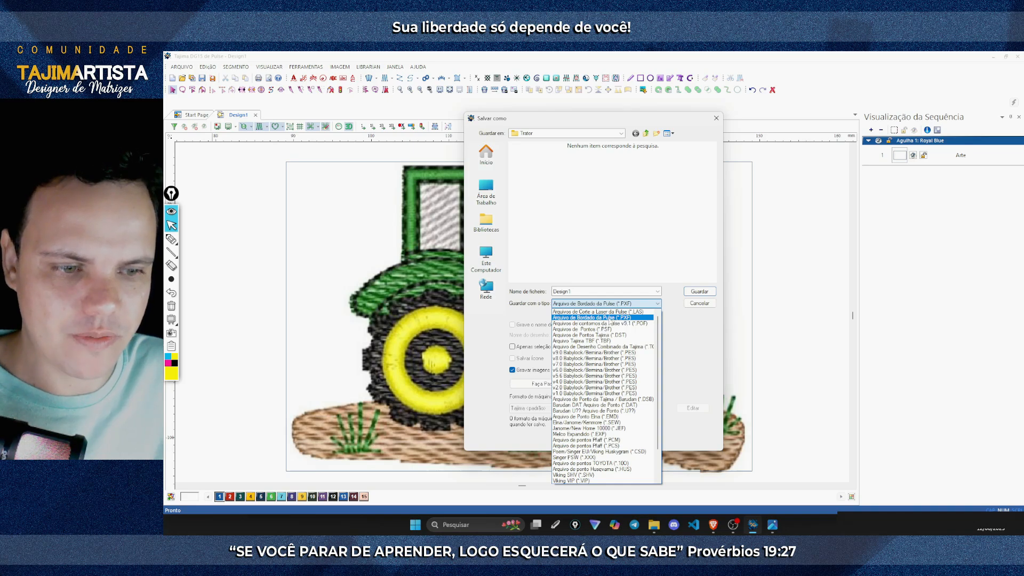
click(557, 302)
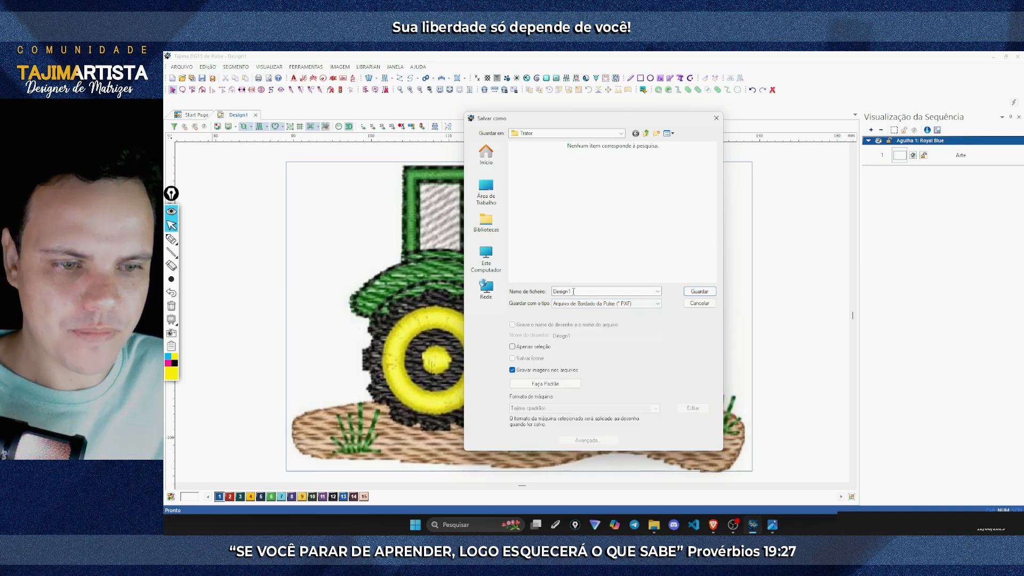
Step: Name the file TRATOR 6CM EDITÁVEL and save it
double_click(573, 291)
text(TR)
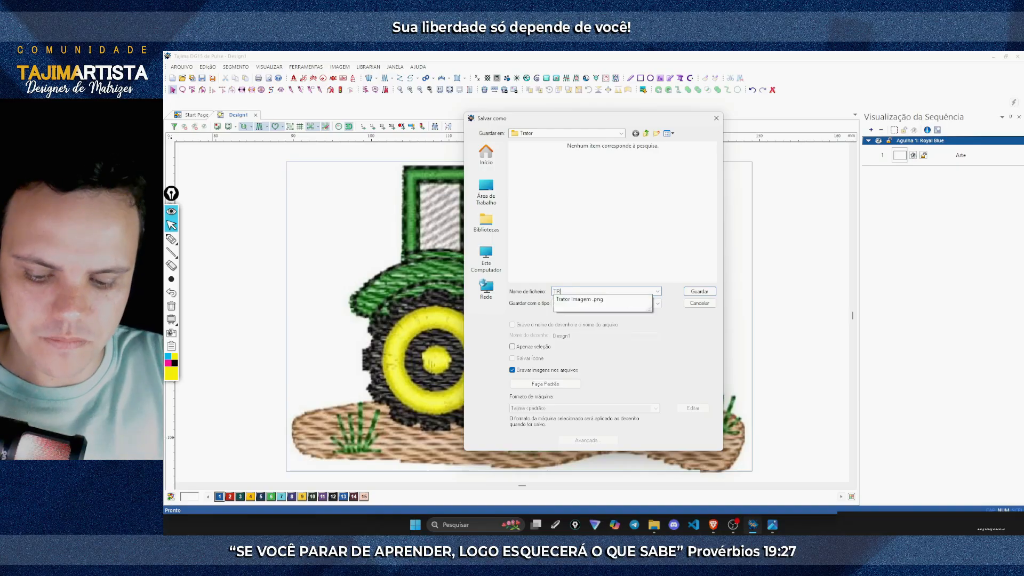
text(ATOR)
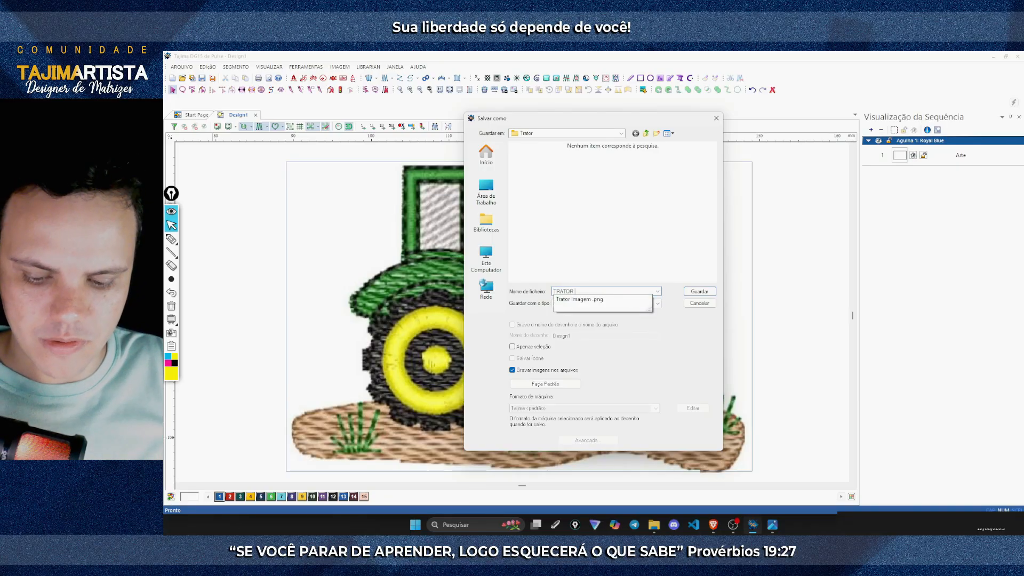
text( 6C)
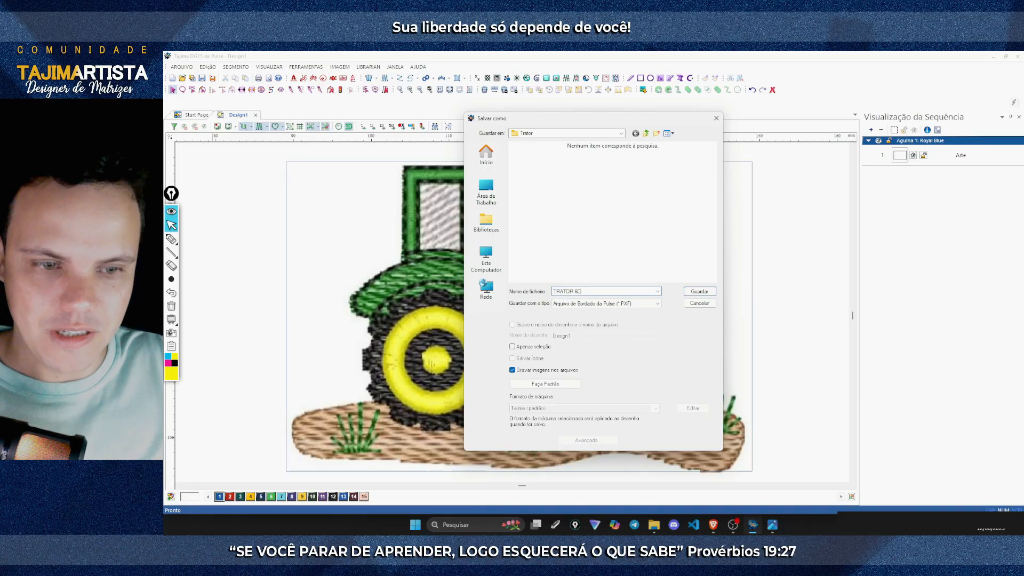
text(M ESD)
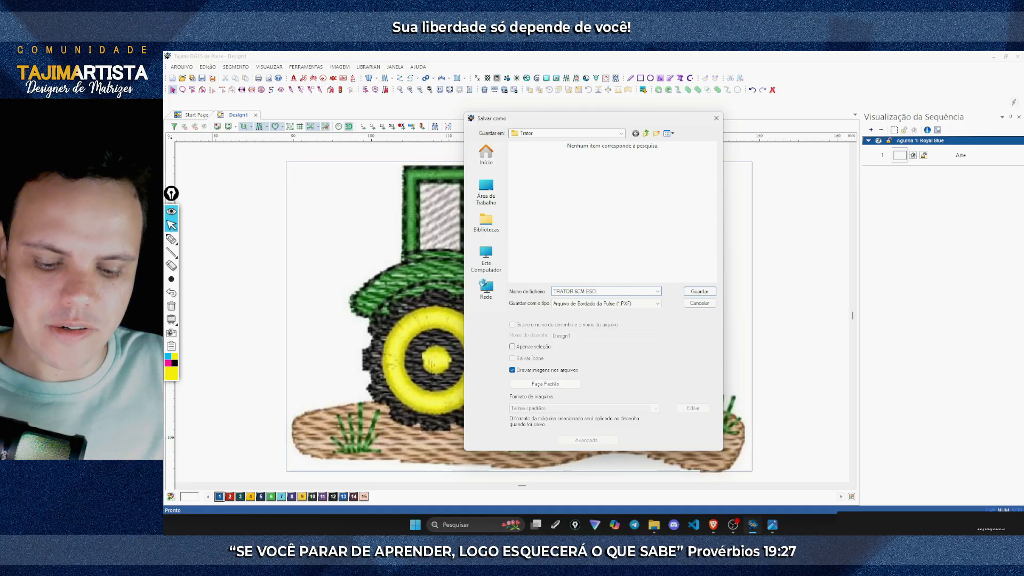
key(BackSpace)
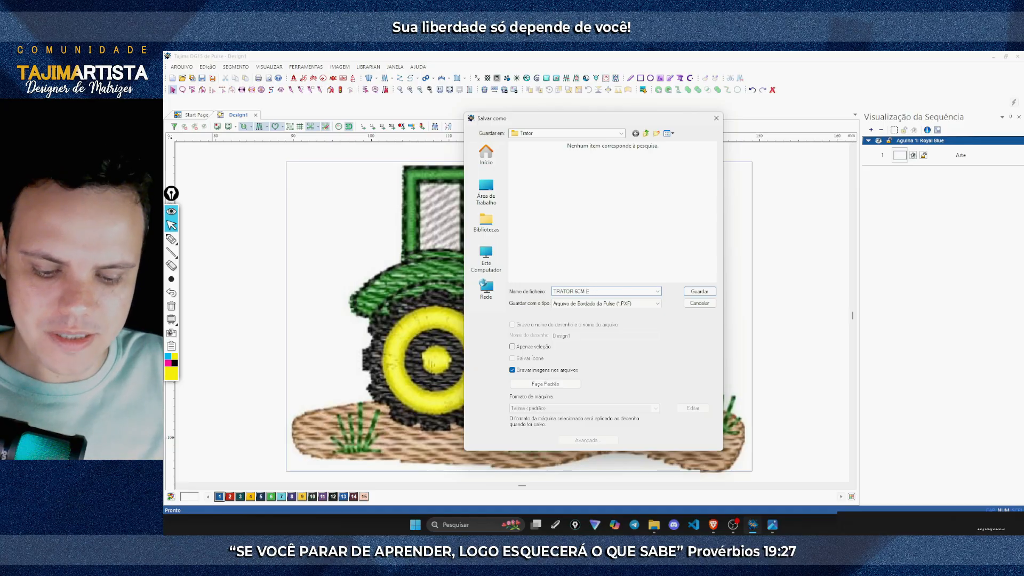
text(DITÁVEL)
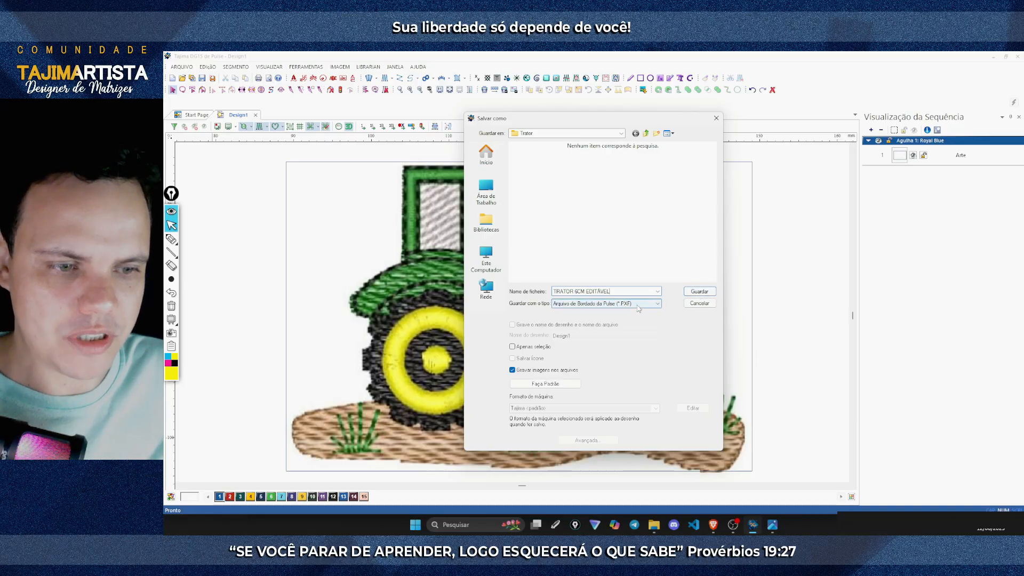
click(696, 291)
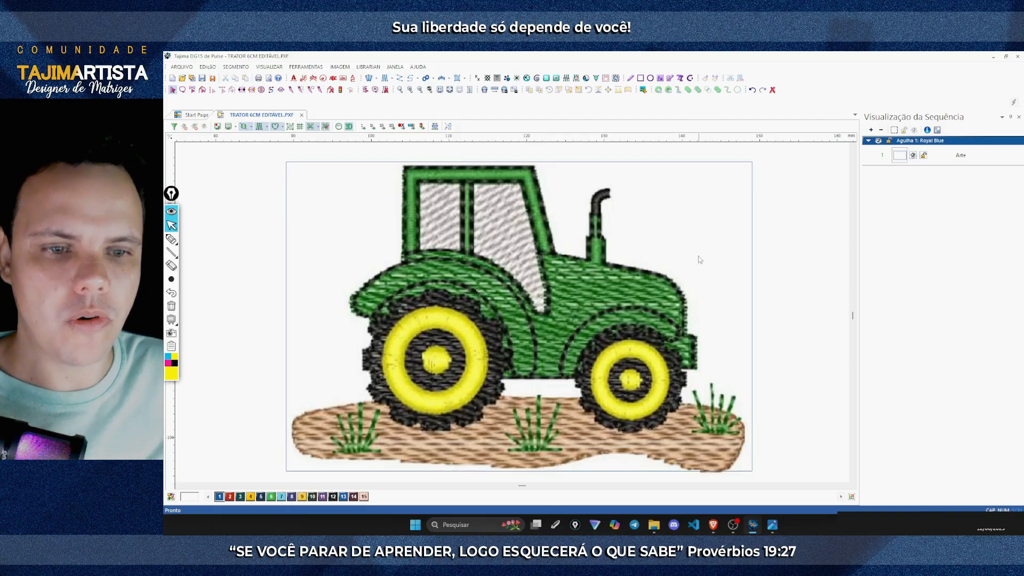
Step: Delete the rectangular artwork outline around the tractor image
click(729, 173)
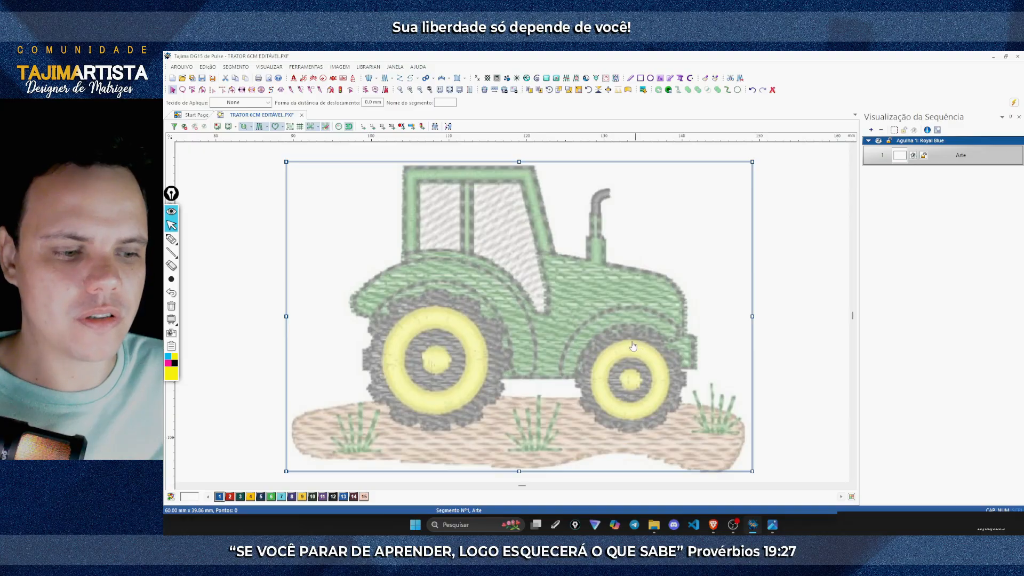
key(Escape)
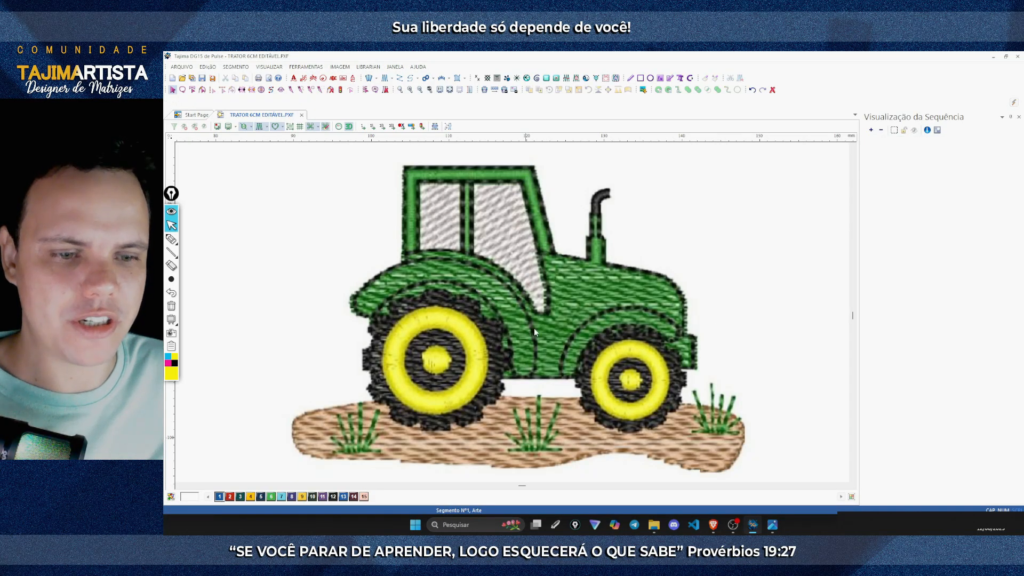
click(533, 329)
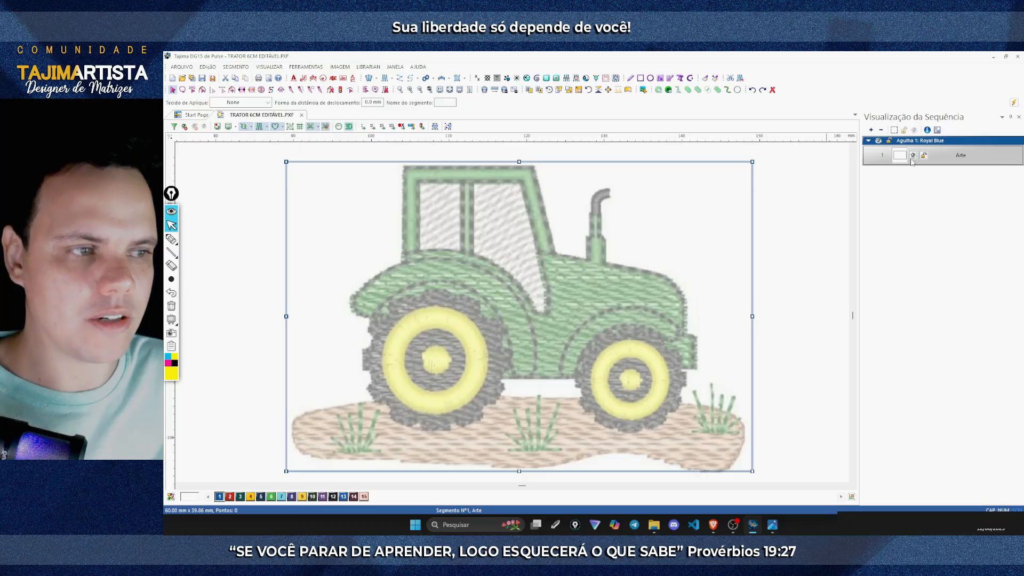
click(763, 179)
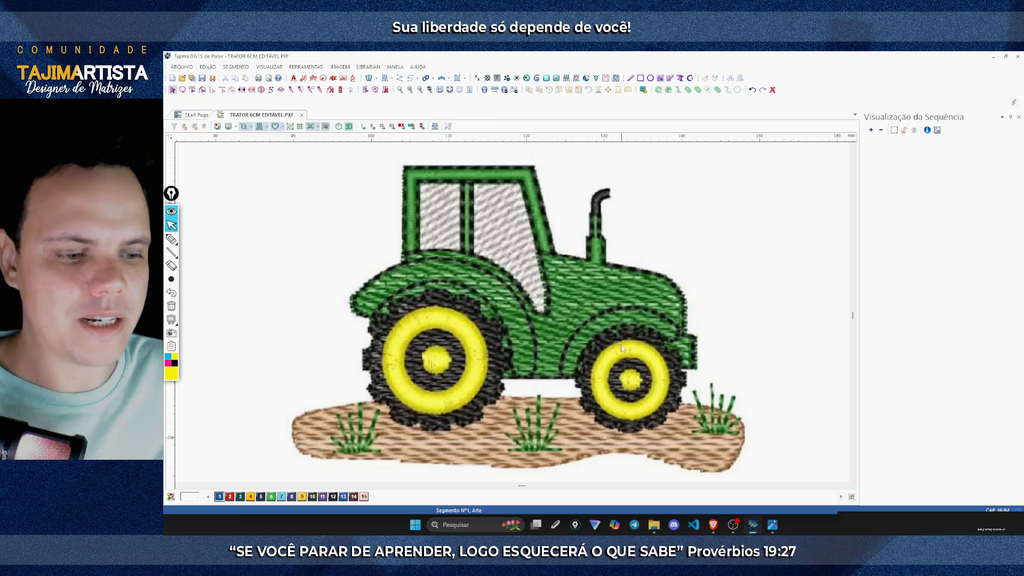
Step: Examine the whole tractor image, from the cab and wheels to the ground and grass tufts
scroll(617, 337, down, 1)
scroll(616, 337, up, 1)
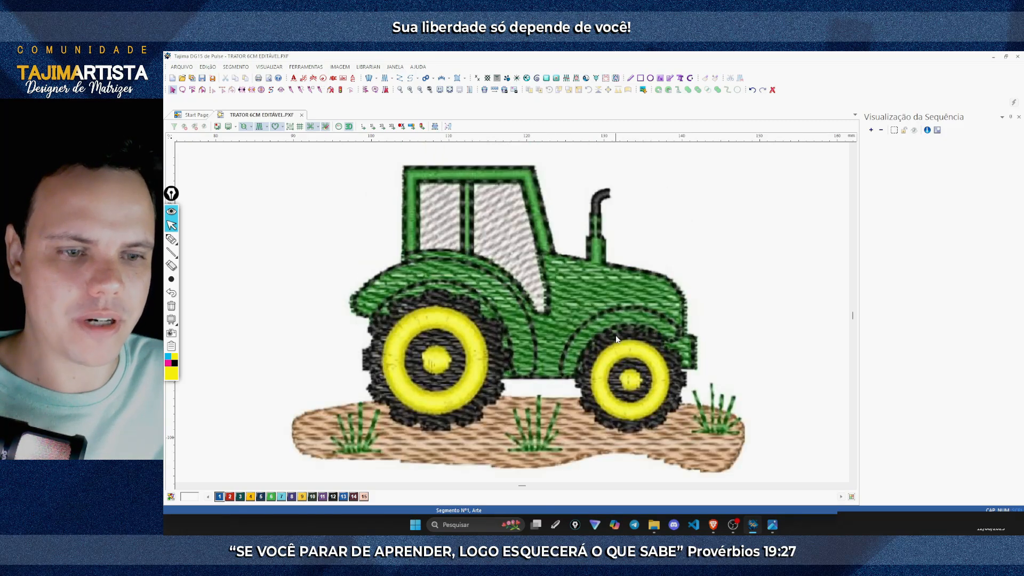
scroll(616, 335, up, 1)
scroll(616, 335, down, 1)
scroll(616, 335, down, 1)
scroll(616, 335, up, 1)
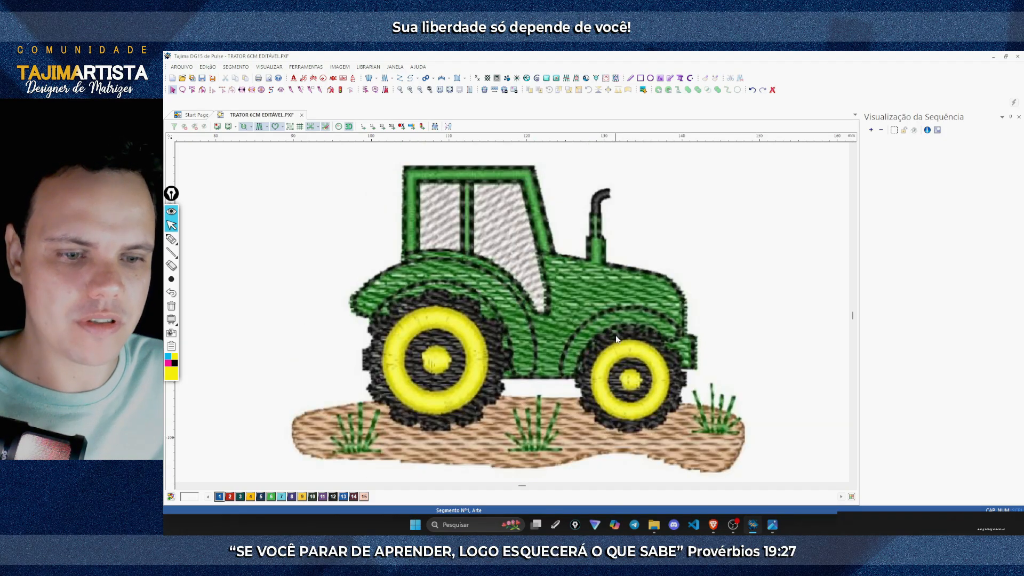
scroll(616, 335, left, 2)
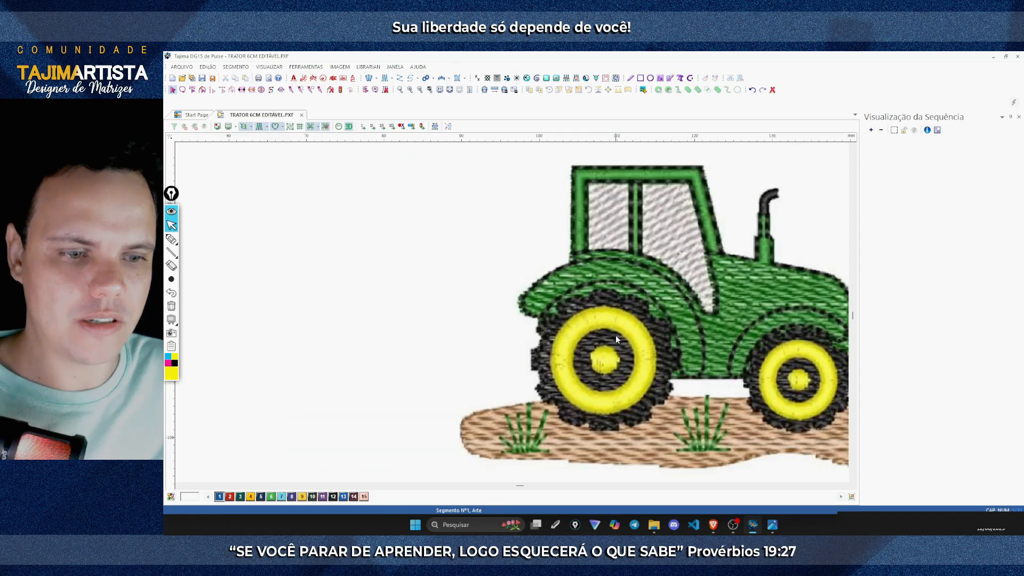
scroll(616, 339, right, 2)
scroll(616, 339, left, 3)
scroll(616, 339, right, 4)
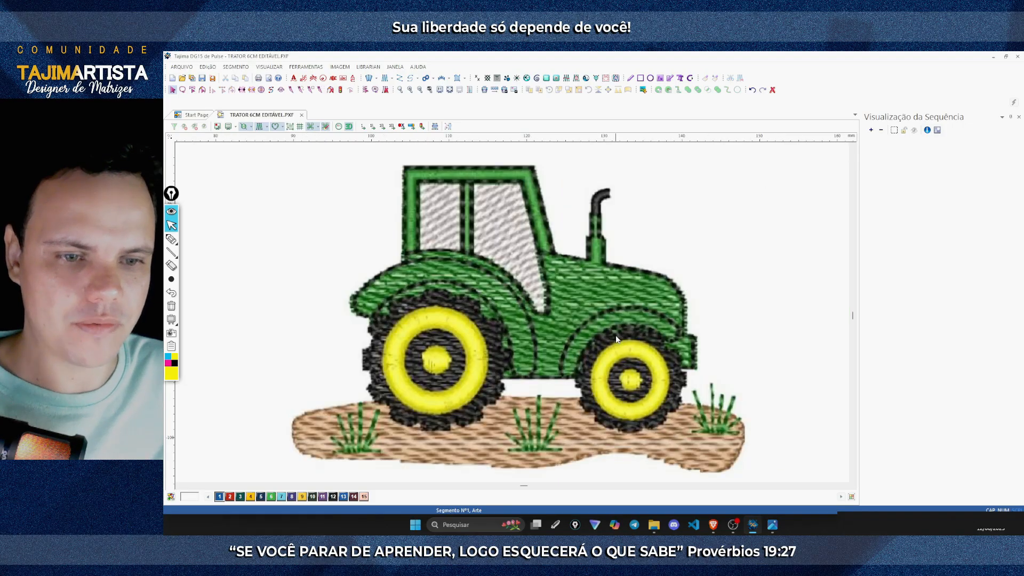
scroll(617, 339, right, 1)
scroll(617, 339, up, 1)
scroll(617, 339, left, 2)
scroll(616, 339, down, 1)
scroll(616, 338, up, 1)
scroll(616, 339, down, 2)
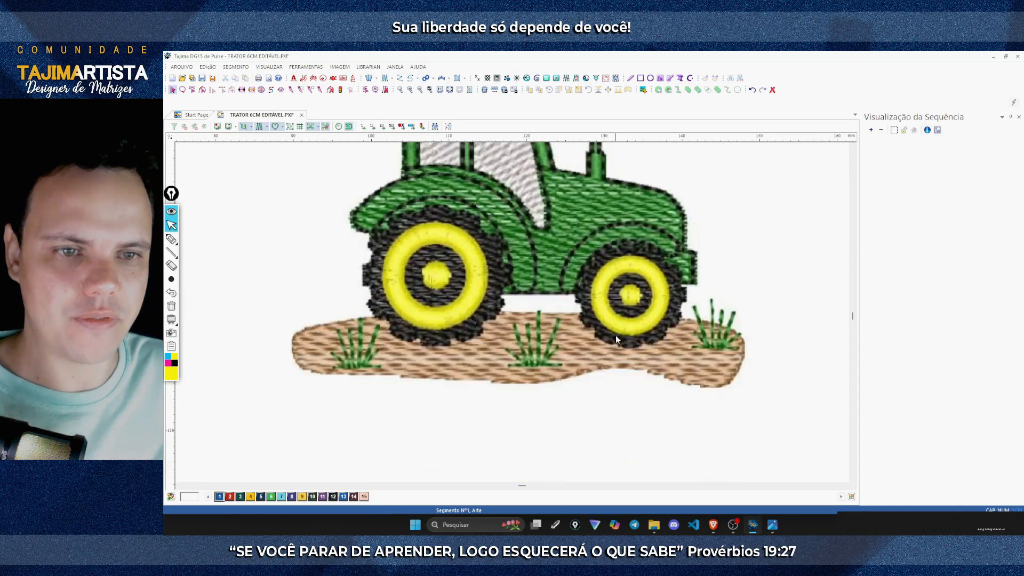
scroll(616, 338, up, 1)
scroll(615, 335, right, 2)
scroll(615, 335, left, 4)
scroll(616, 335, right, 2)
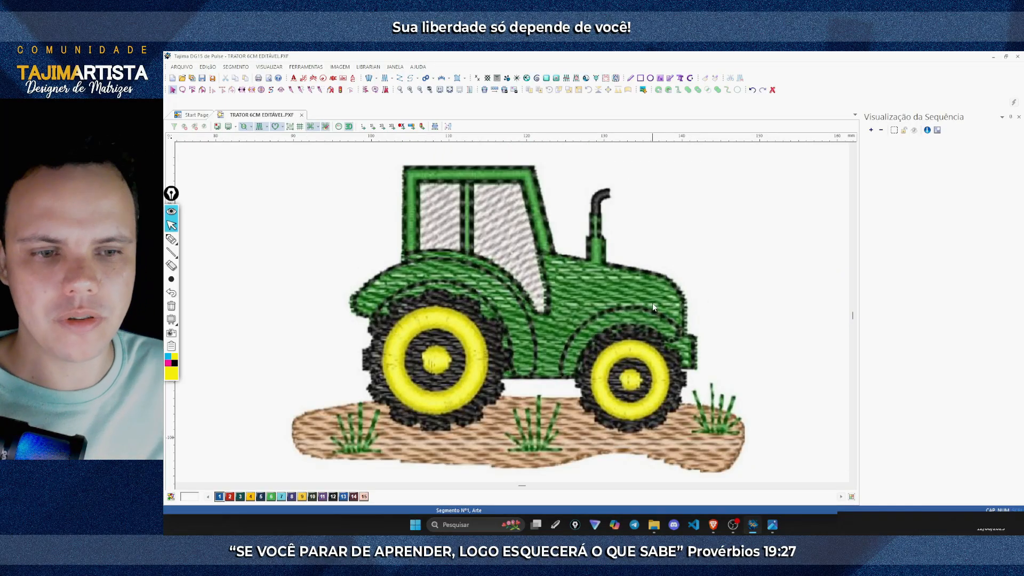
scroll(651, 307, left, 2)
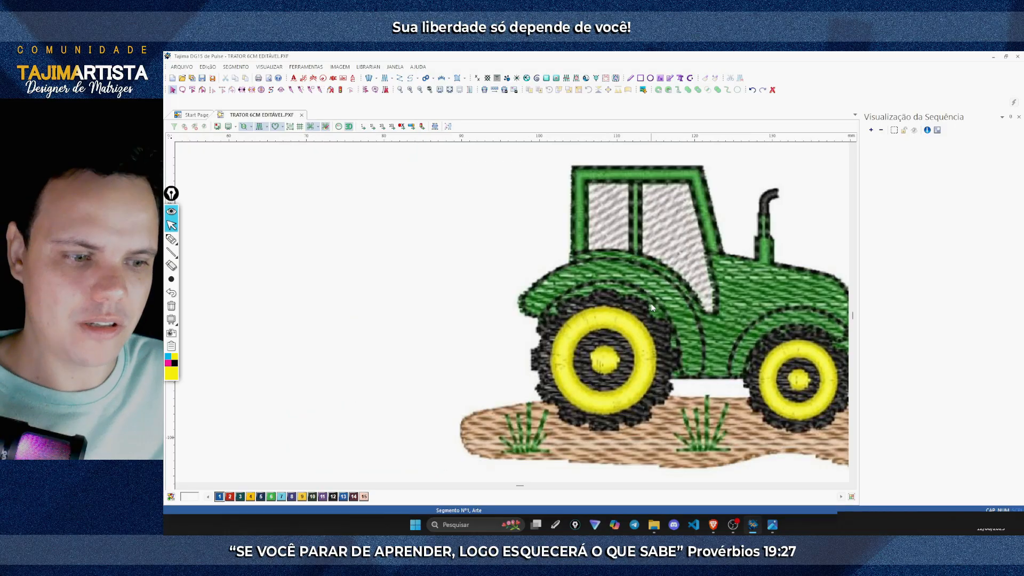
scroll(619, 264, right, 2)
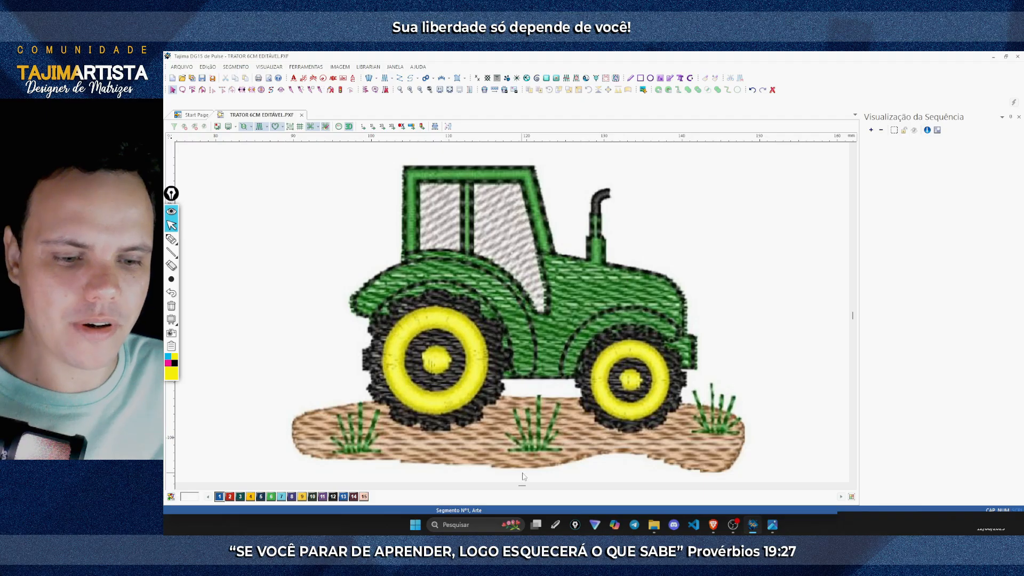
click(179, 486)
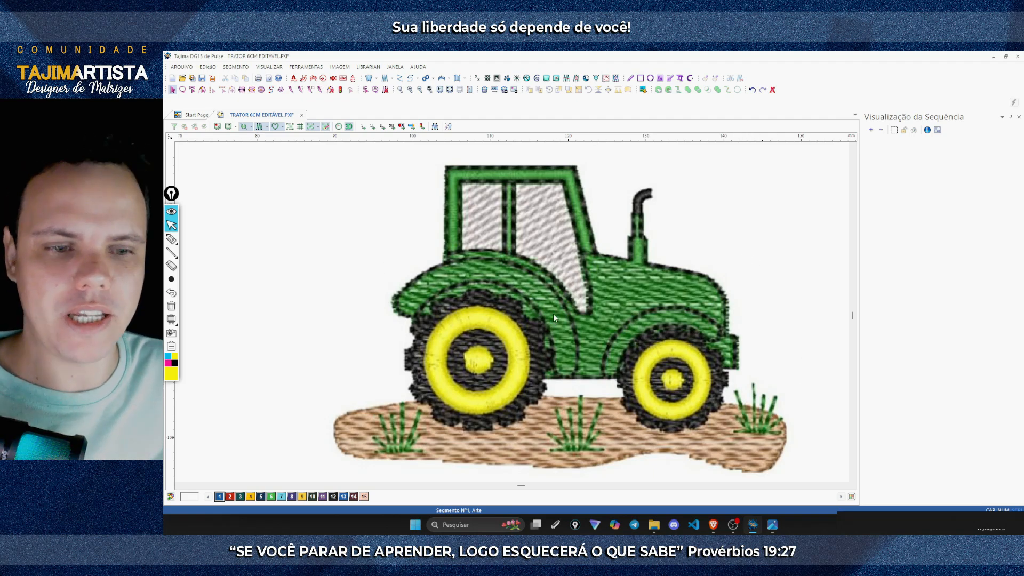
Step: Highlight the grass tufts, both wheels, the rear window and the cab and hood with yellow pen strokes, and clear the annotations
click(172, 239)
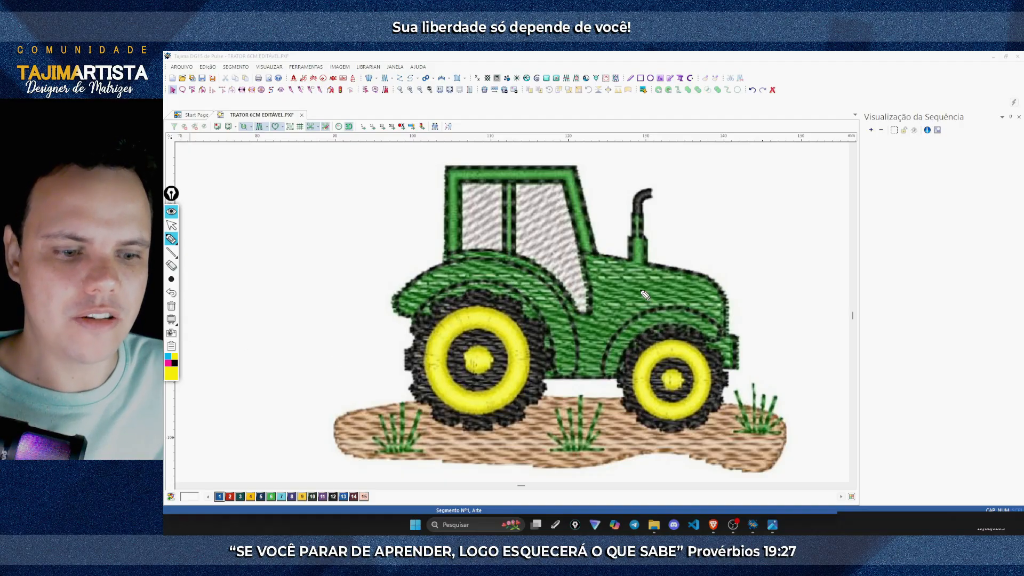
mouse_move(572, 451)
mouse_down()
mouse_move(561, 422)
mouse_move(581, 447)
mouse_move(581, 401)
mouse_up()
mouse_move(592, 444)
mouse_down()
mouse_move(584, 419)
mouse_move(604, 404)
mouse_up()
mouse_move(395, 446)
mouse_down()
mouse_move(388, 418)
mouse_move(417, 420)
mouse_up()
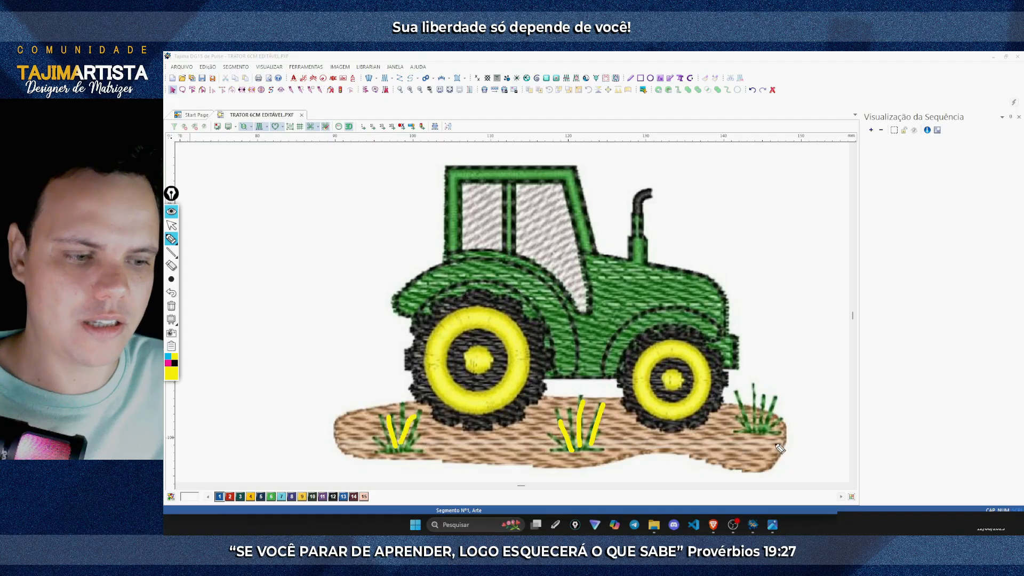
mouse_move(746, 433)
mouse_down()
mouse_move(741, 403)
mouse_move(768, 389)
mouse_up()
mouse_move(669, 331)
mouse_down()
mouse_move(619, 379)
mouse_move(657, 423)
mouse_move(721, 341)
mouse_move(652, 324)
mouse_up()
mouse_move(465, 305)
mouse_down()
mouse_move(546, 397)
mouse_move(506, 313)
mouse_up()
drag(495, 201, 481, 244)
mouse_move(502, 170)
mouse_down()
mouse_move(584, 177)
mouse_move(601, 310)
mouse_move(670, 286)
mouse_up()
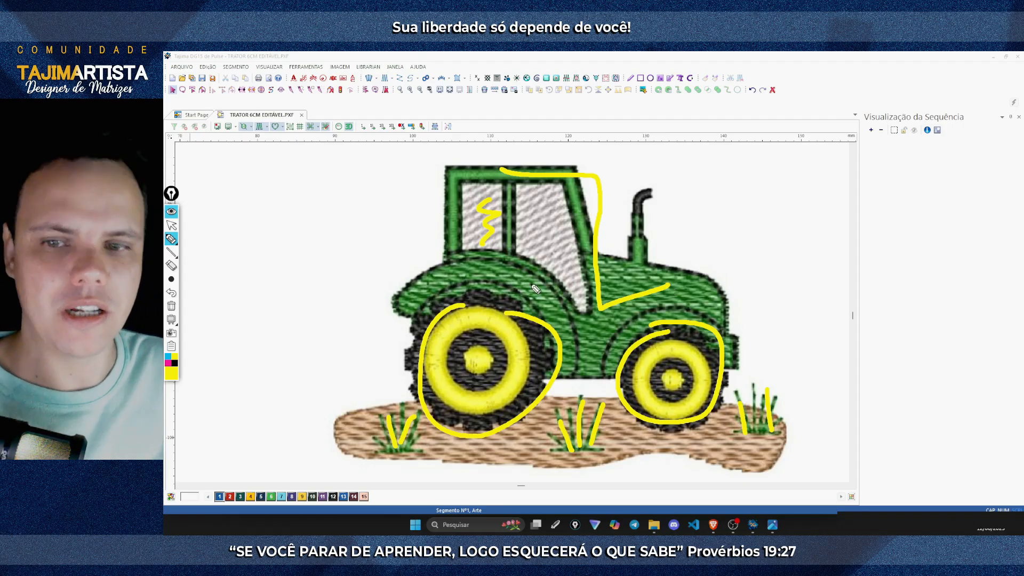
click(171, 226)
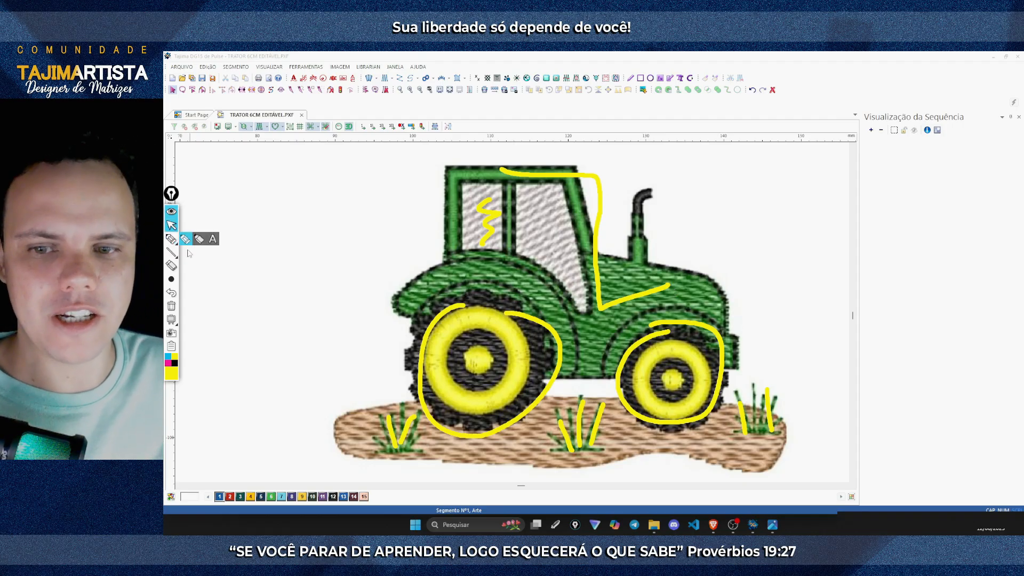
click(171, 306)
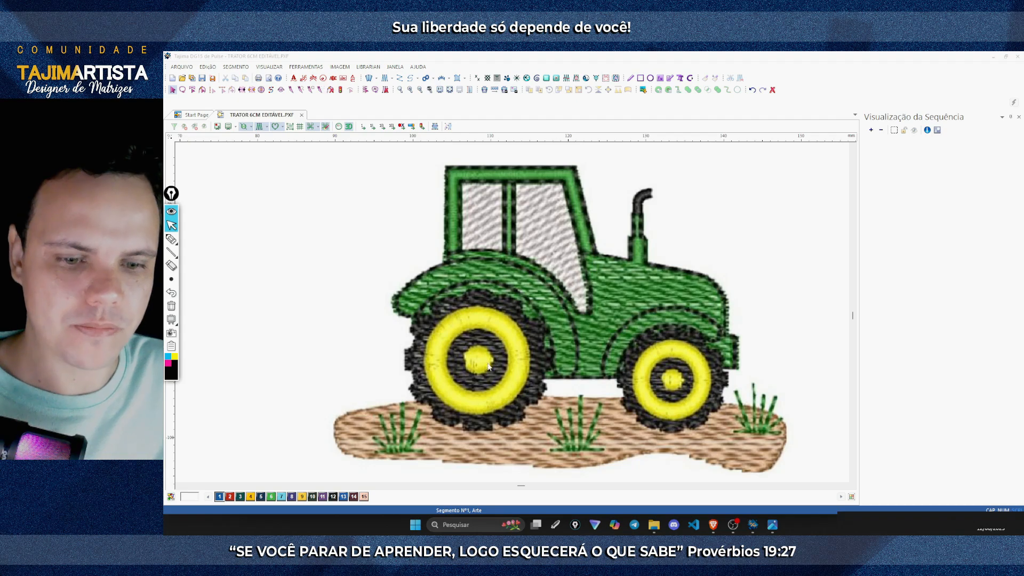
Step: Number the embroidery order 1 to 5 with pen leader lines to the ground, green body, window, tire and yellow rim, and clear the annotations
mouse_move(180, 242)
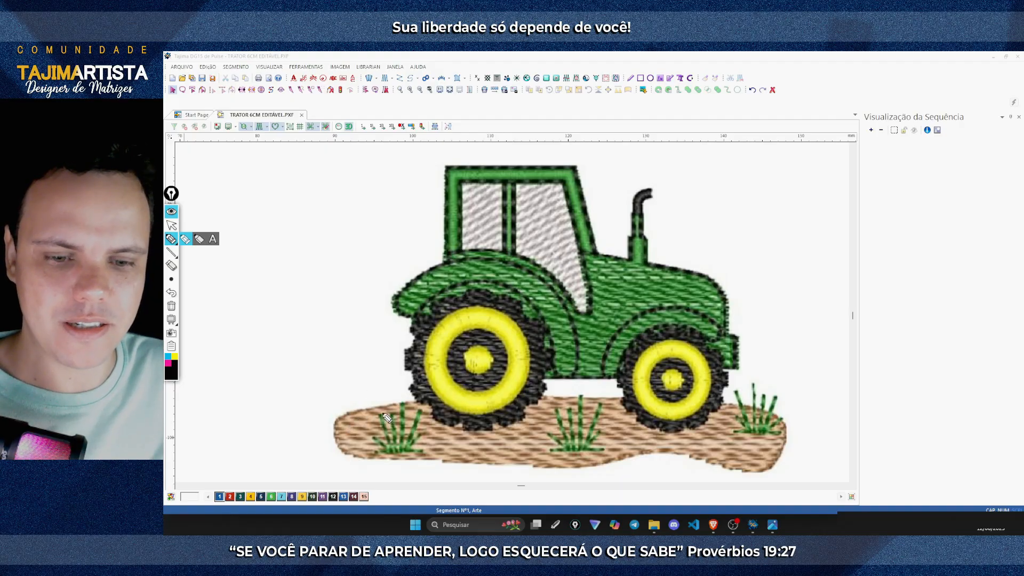
mouse_move(383, 413)
mouse_down()
mouse_move(320, 213)
mouse_move(295, 212)
mouse_move(302, 215)
mouse_up()
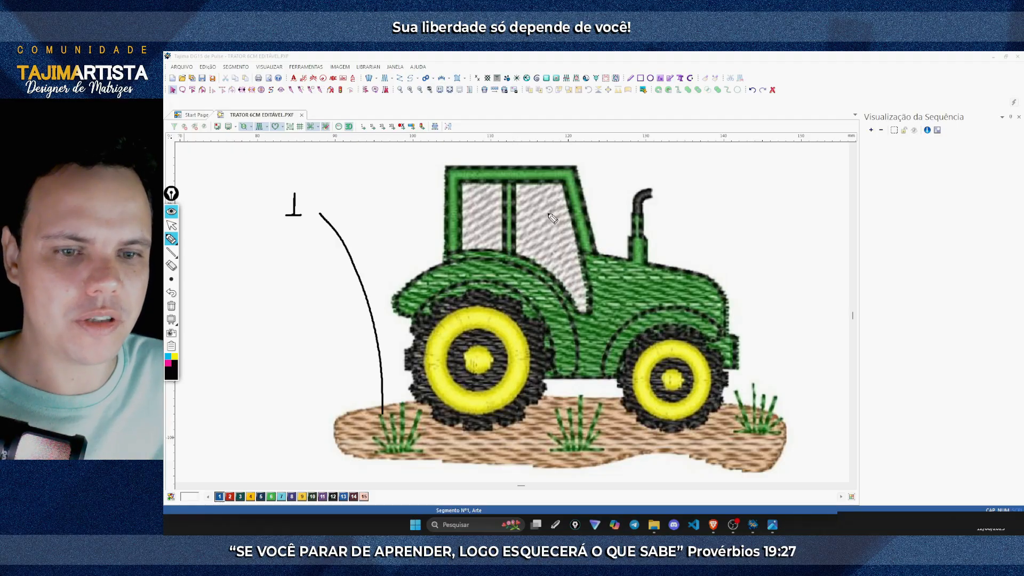
mouse_move(442, 276)
mouse_down()
mouse_move(400, 218)
mouse_move(342, 183)
mouse_move(333, 190)
mouse_move(343, 192)
mouse_up()
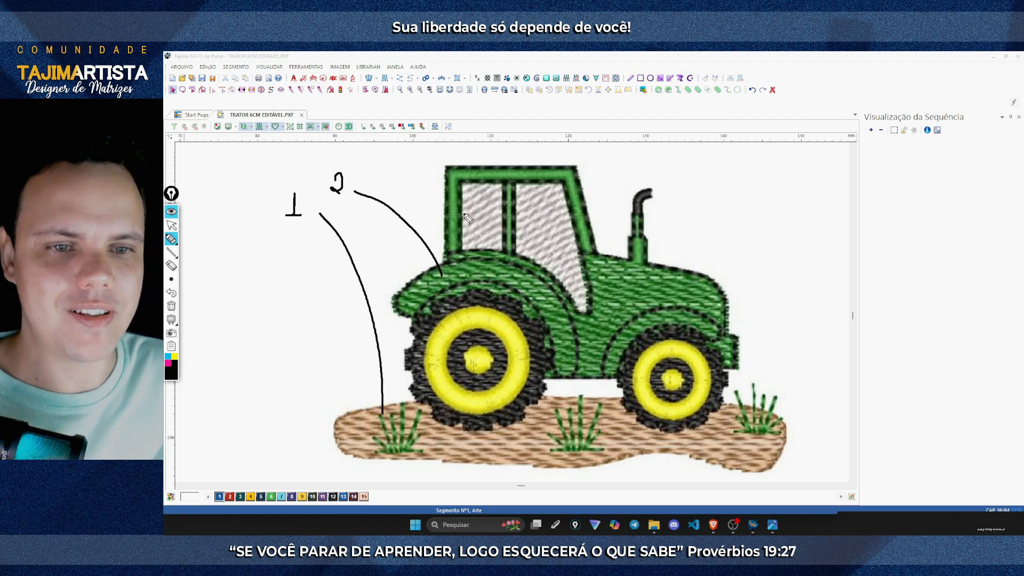
mouse_move(472, 230)
mouse_down()
mouse_move(463, 211)
mouse_move(376, 167)
mouse_up()
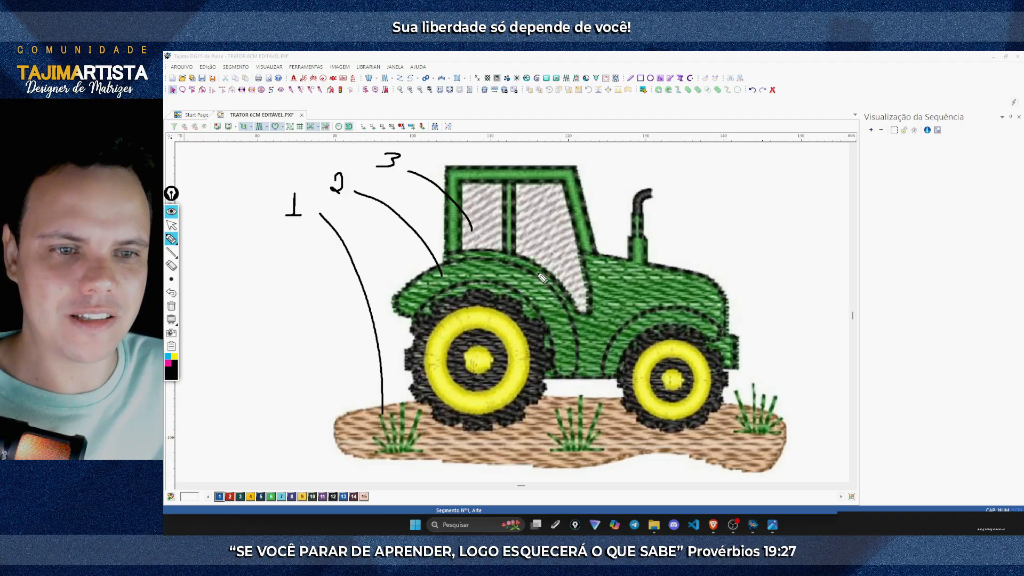
mouse_move(497, 300)
mouse_down()
mouse_move(479, 137)
mouse_move(472, 146)
mouse_up()
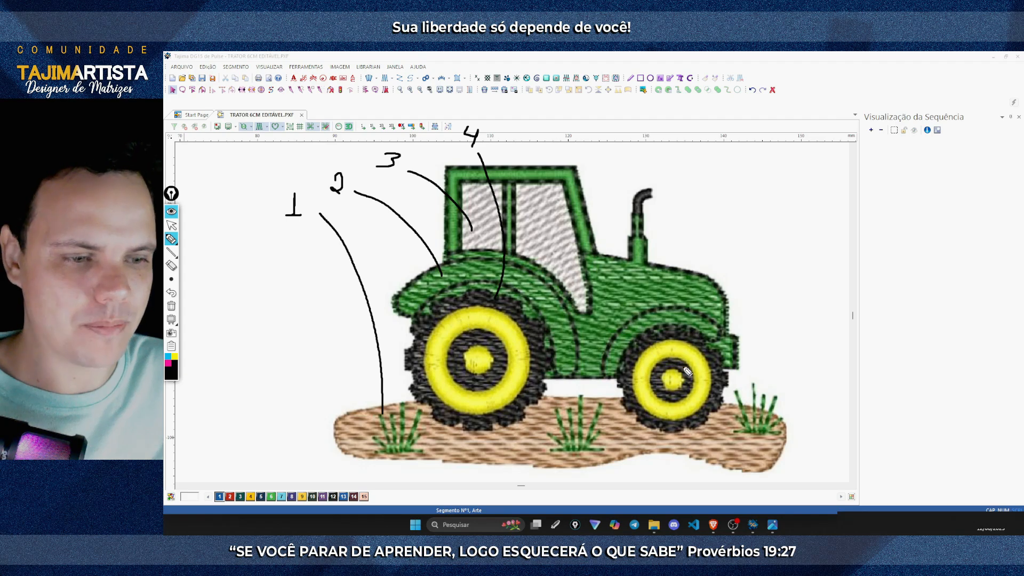
mouse_move(507, 333)
mouse_down()
mouse_move(546, 275)
mouse_move(561, 136)
mouse_move(549, 123)
mouse_up()
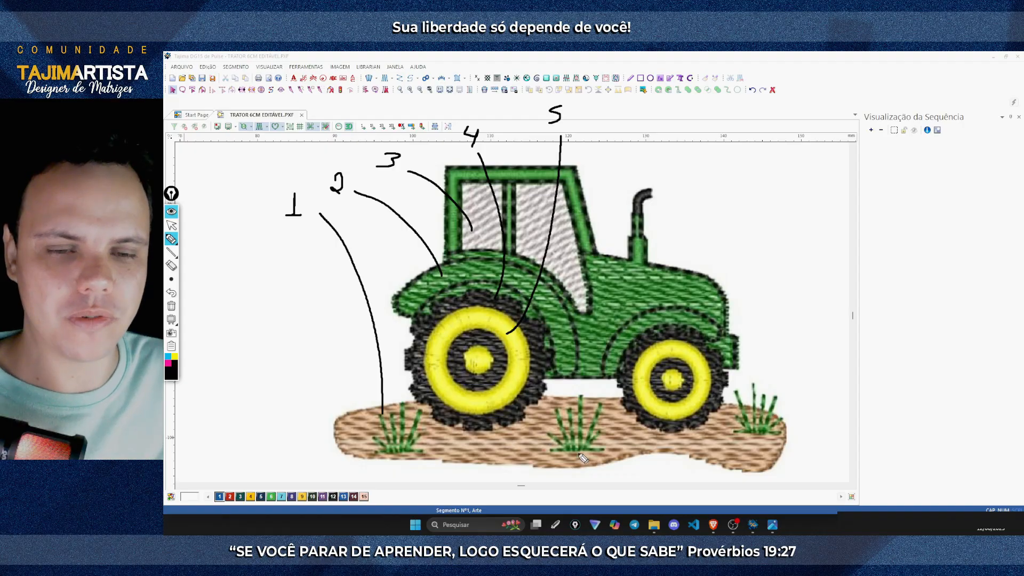
click(171, 226)
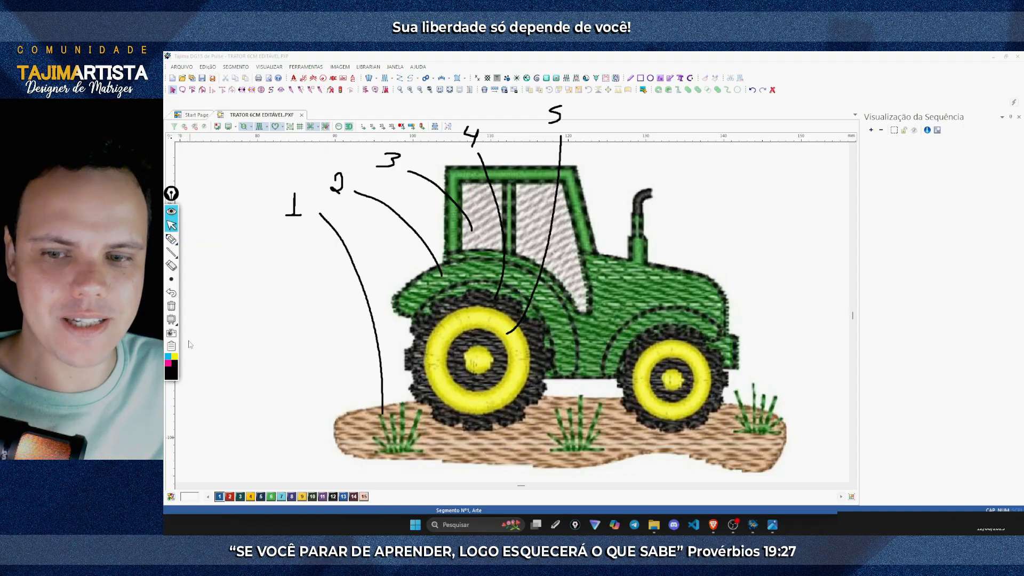
click(173, 307)
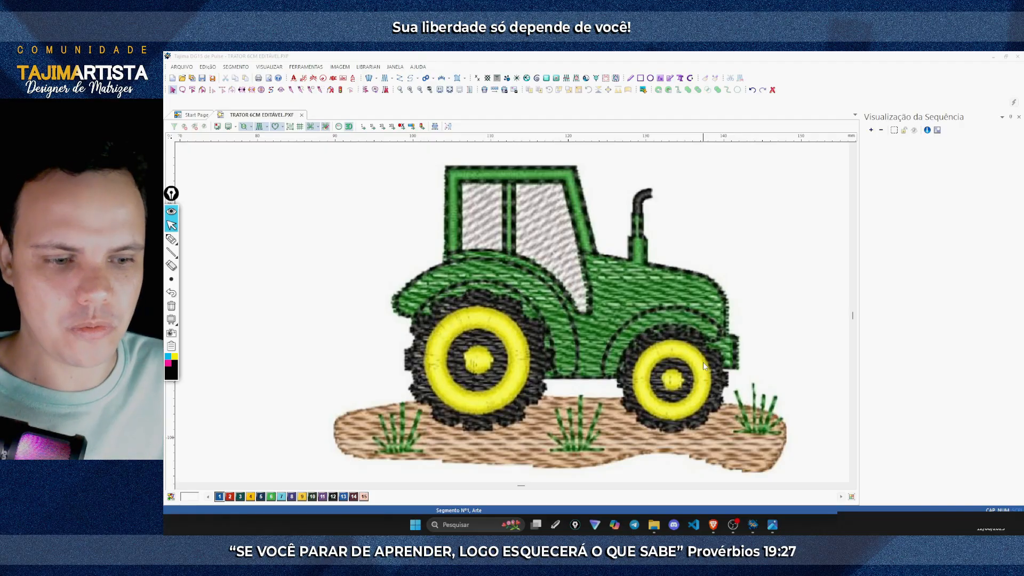
Step: Switch to the Google Docs checklist, tick off "Salvar em .PXF" and go to the item "Criar os objetos"
click(846, 486)
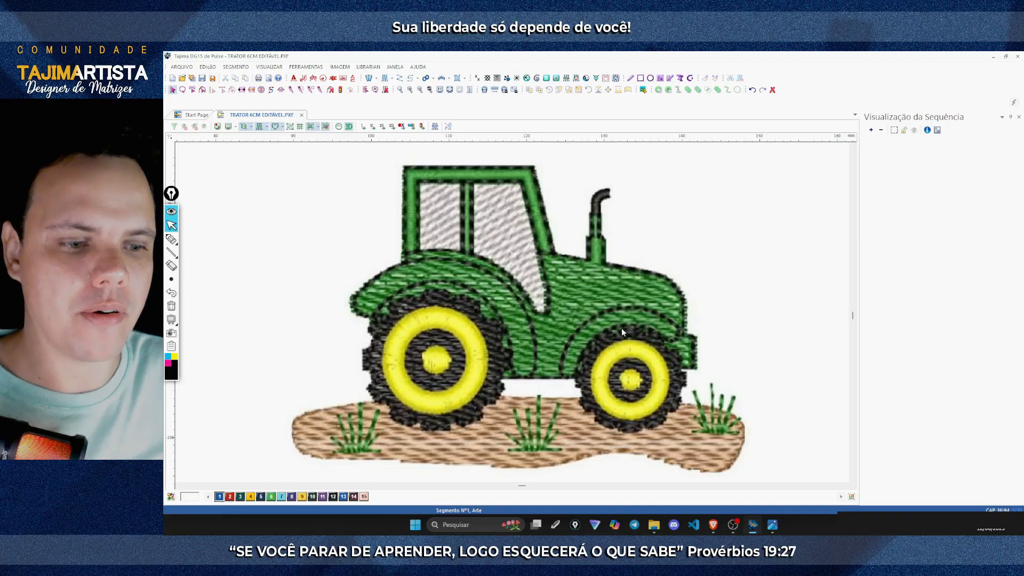
key(alt+Tab)
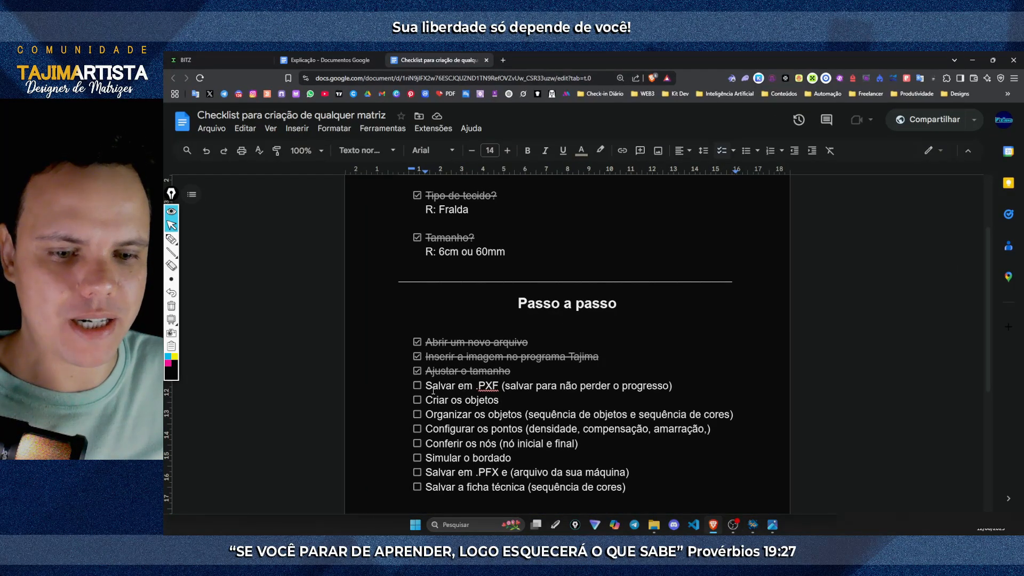
click(418, 386)
scroll(438, 385, down, 1)
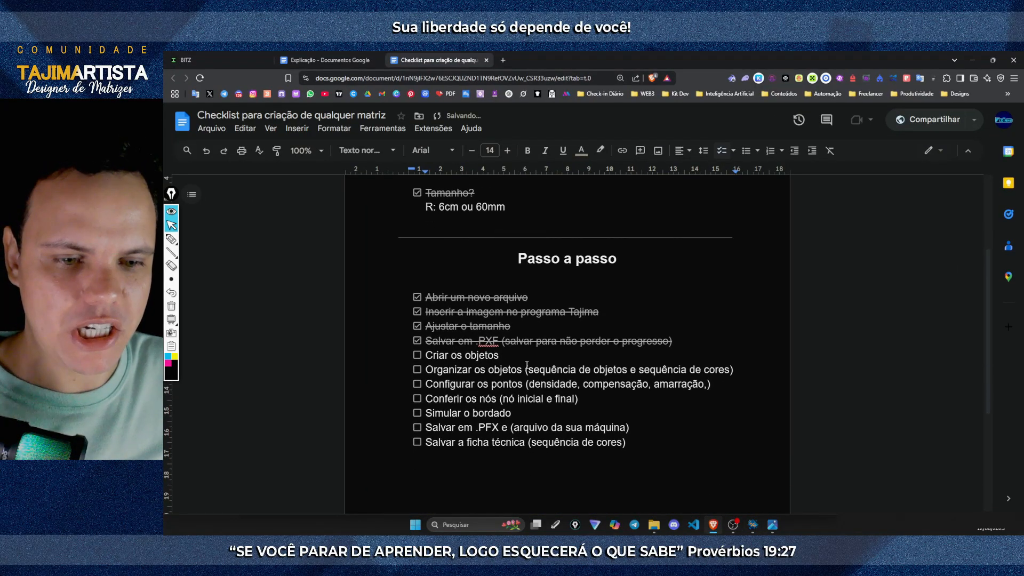
drag(432, 355, 480, 356)
click(488, 356)
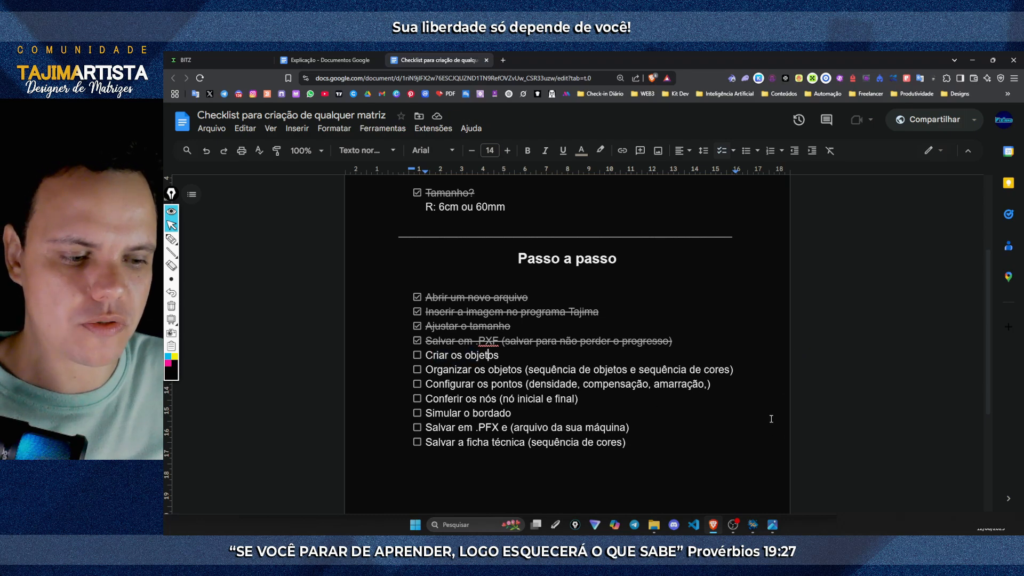
Step: Return to Tajima DG15 and start a practice segment outline of nine straight-line points in the blank area beside the cab
key(alt+Tab)
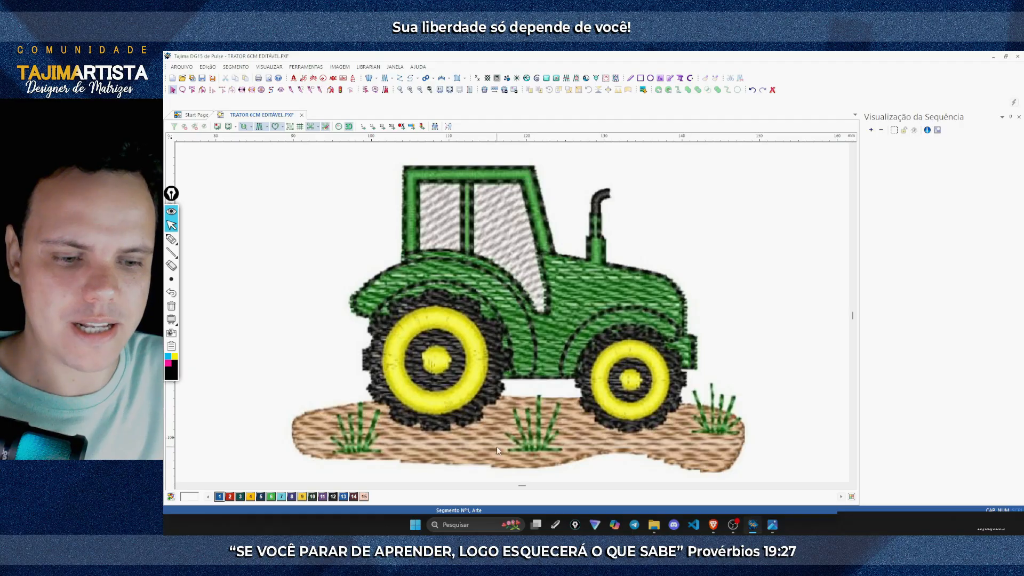
click(427, 78)
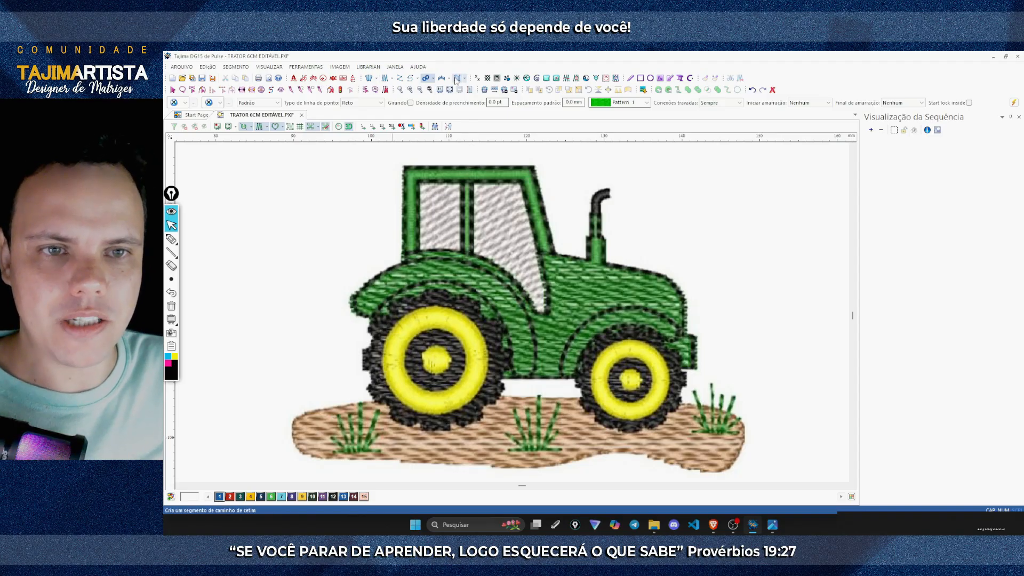
click(255, 197)
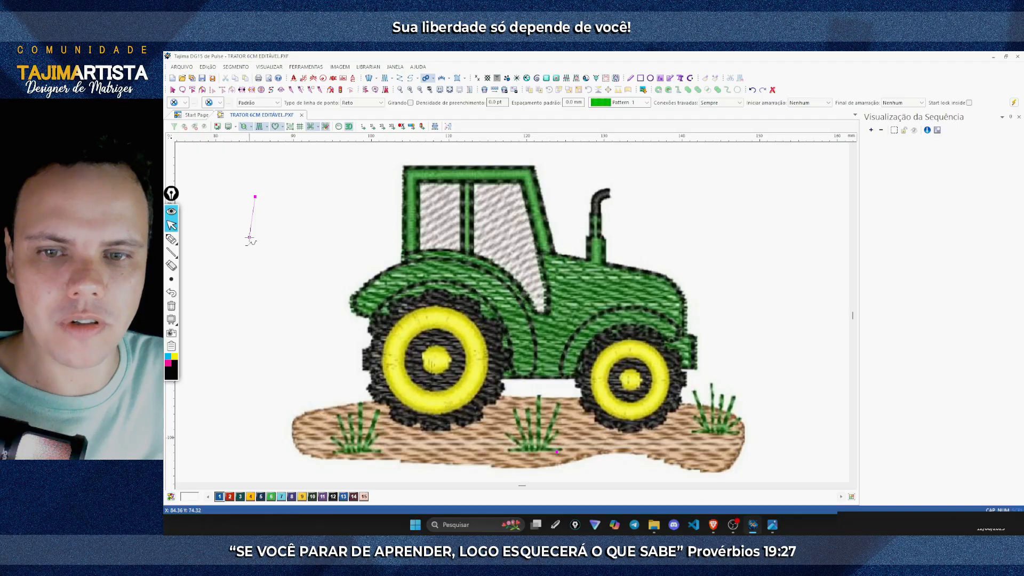
click(249, 238)
click(265, 280)
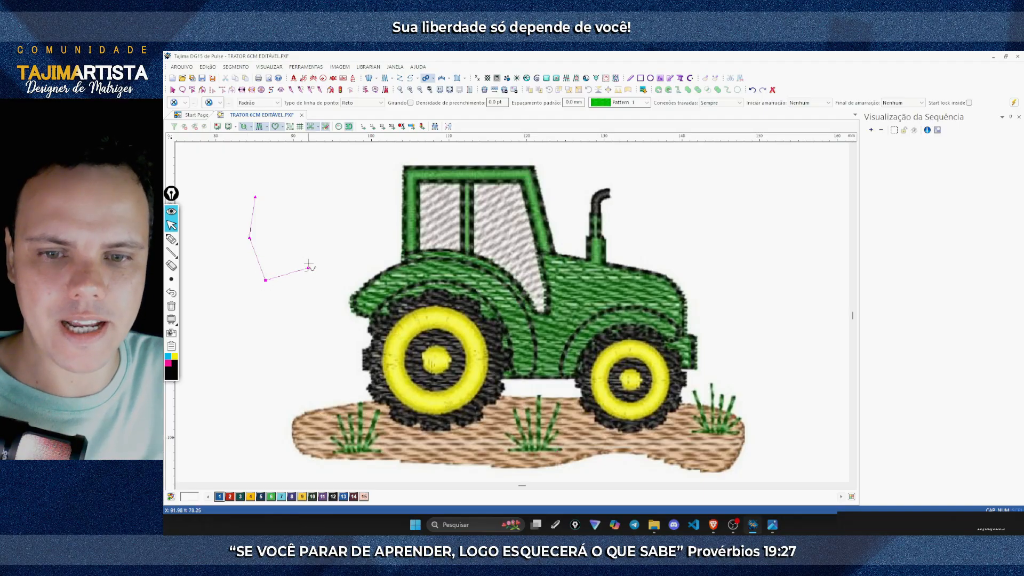
click(308, 268)
click(297, 216)
click(344, 193)
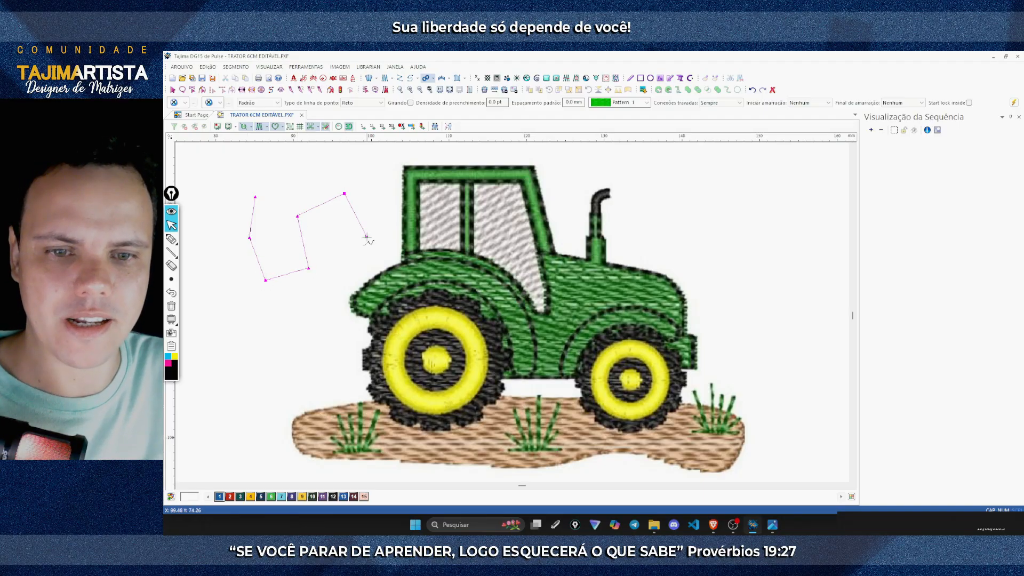
click(366, 237)
click(332, 310)
click(259, 331)
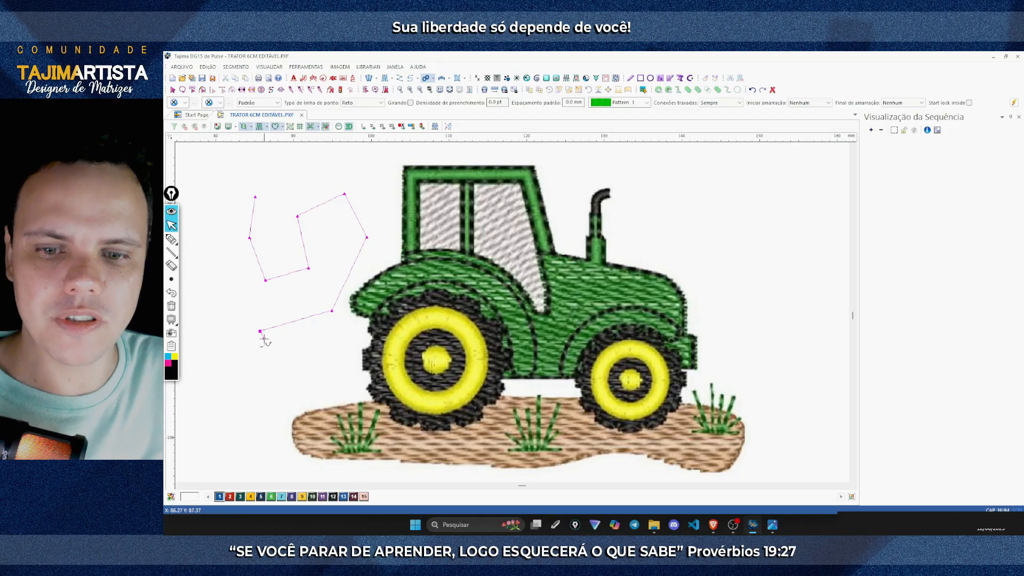
Step: Continue the practice outline with curved points that form a round loop beside the rear wheel
click(249, 347)
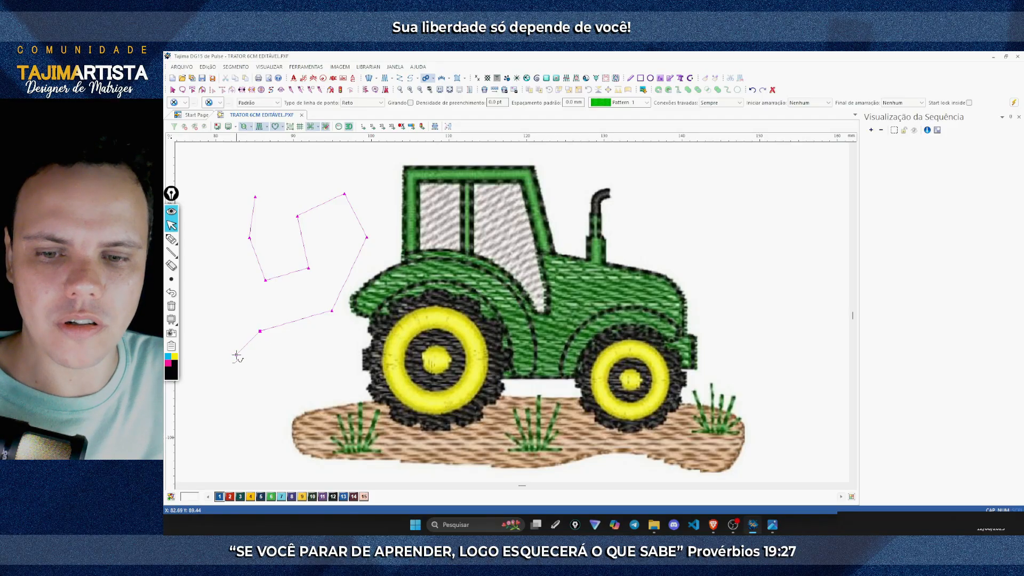
click(226, 358)
click(221, 397)
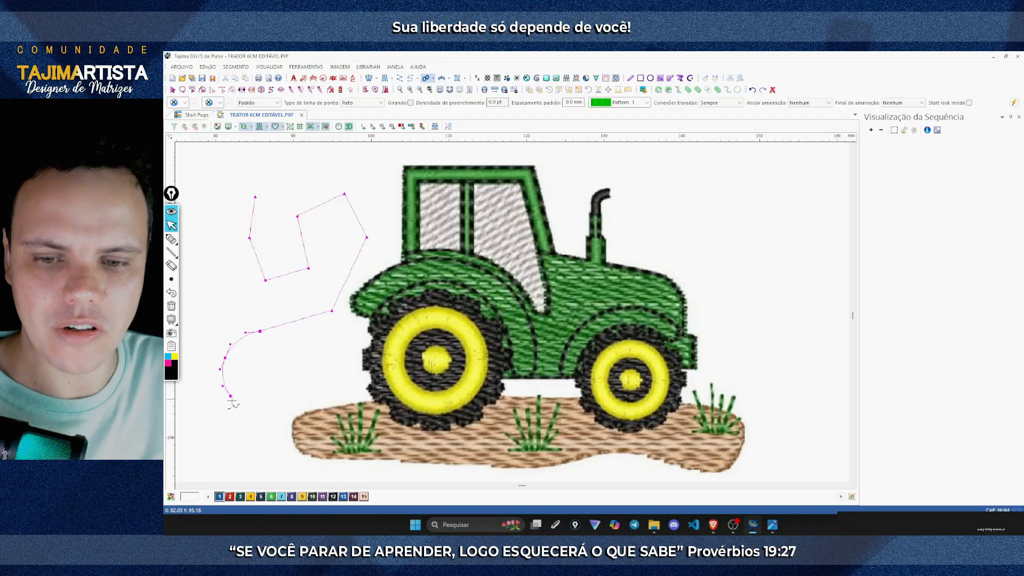
click(233, 407)
click(258, 425)
click(293, 420)
click(313, 397)
click(326, 379)
click(325, 352)
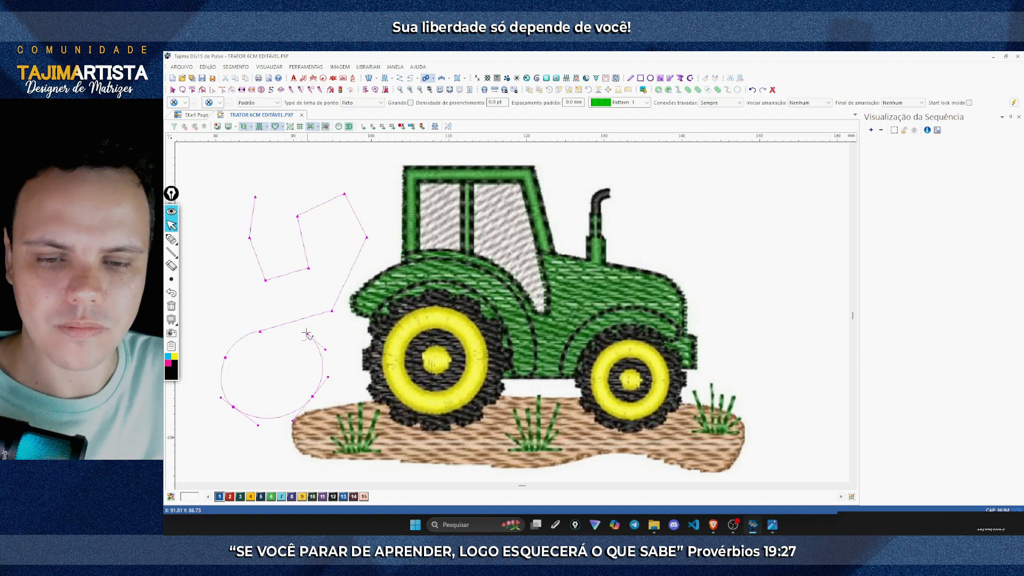
click(308, 334)
click(237, 307)
click(257, 365)
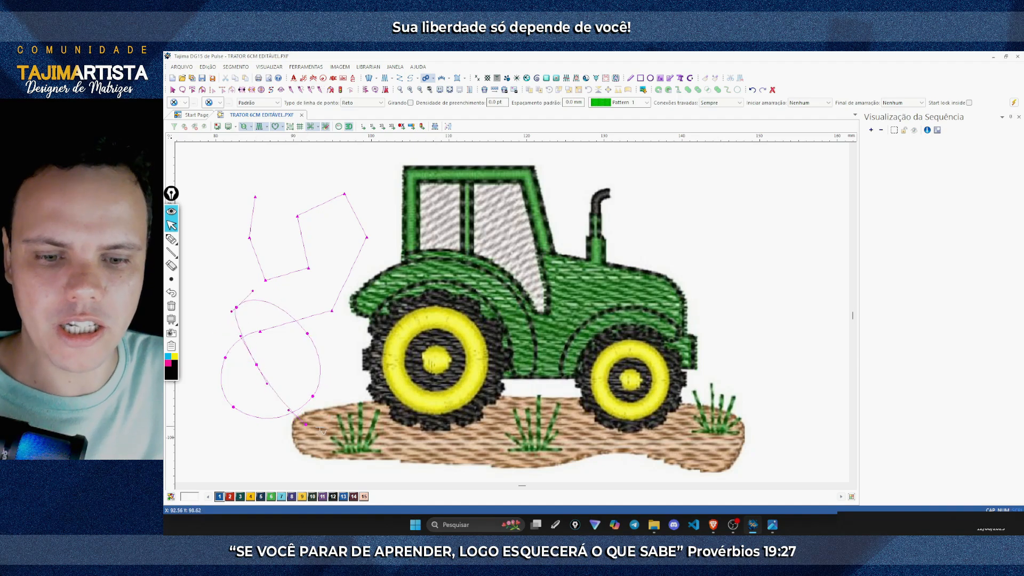
Step: Remove the practice outline's curved and straight points one after another
key(BackSpace)
key(BackSpace)
key(BackSpace)
key(BackSpace)
key(BackSpace)
key(BackSpace)
key(BackSpace)
key(BackSpace)
key(BackSpace)
key(BackSpace)
key(BackSpace)
key(BackSpace)
key(BackSpace)
key(BackSpace)
key(BackSpace)
key(BackSpace)
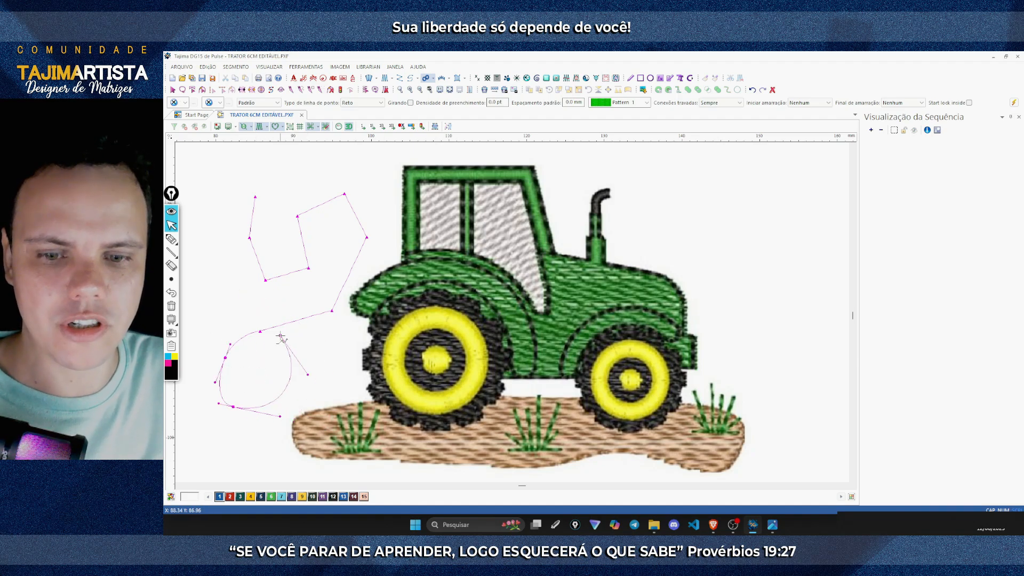
key(BackSpace)
key(BackSpace)
key(BackSpace)
key(BackSpace)
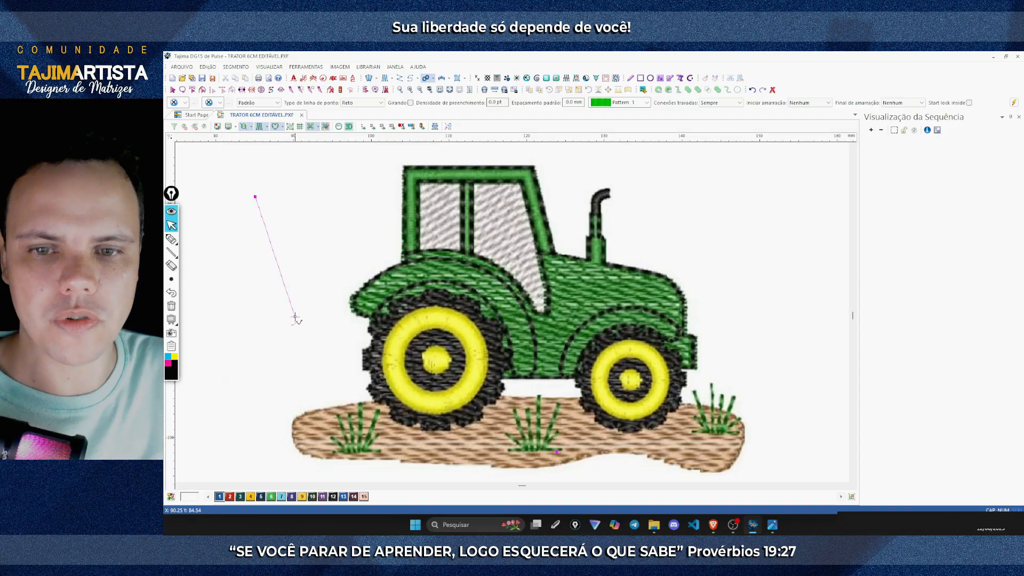
Step: Try a three-point curved outline in the blank area beside the cab and remove its points
click(265, 186)
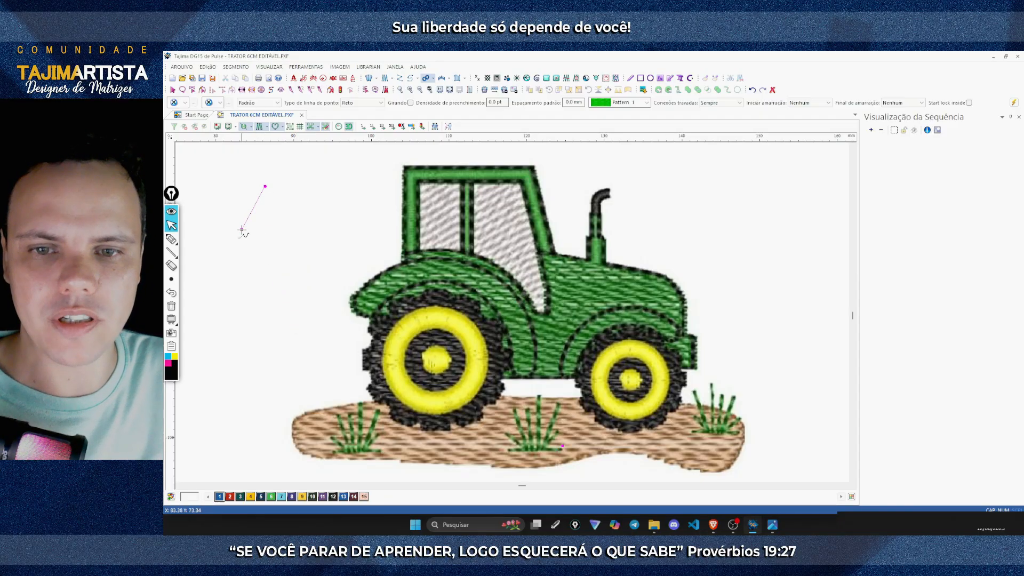
click(233, 238)
click(265, 282)
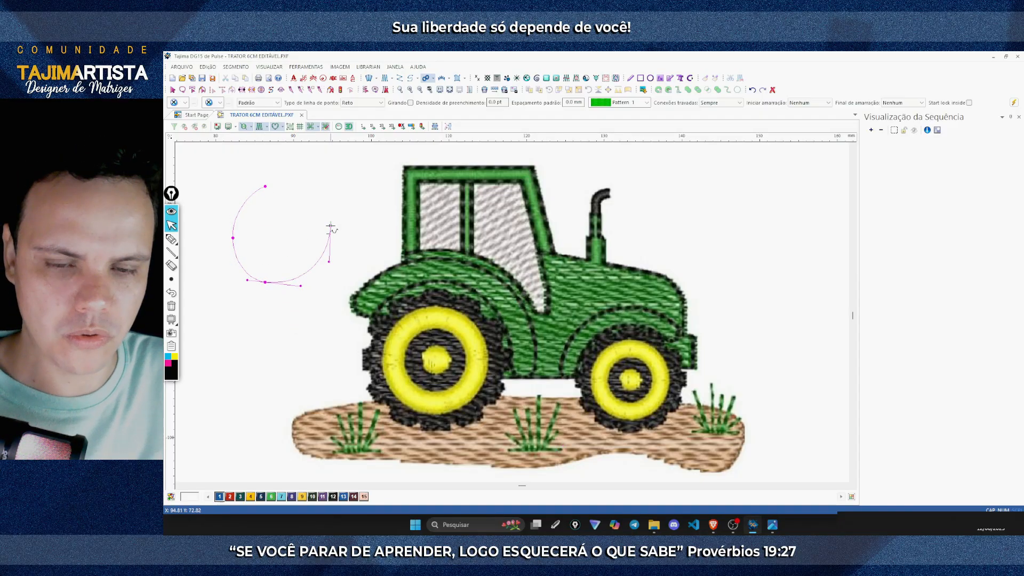
key(BackSpace)
key(BackSpace)
key(BackSpace)
Step: Try an angular outline of straight-line points in the blank area beside the cab and remove its points
click(271, 187)
click(242, 218)
click(265, 274)
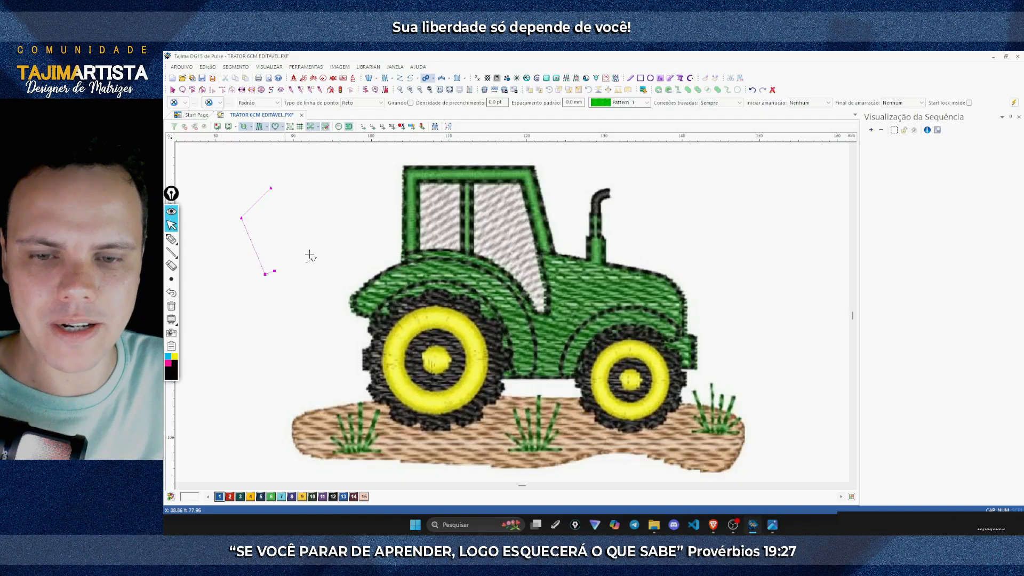
click(311, 240)
click(313, 199)
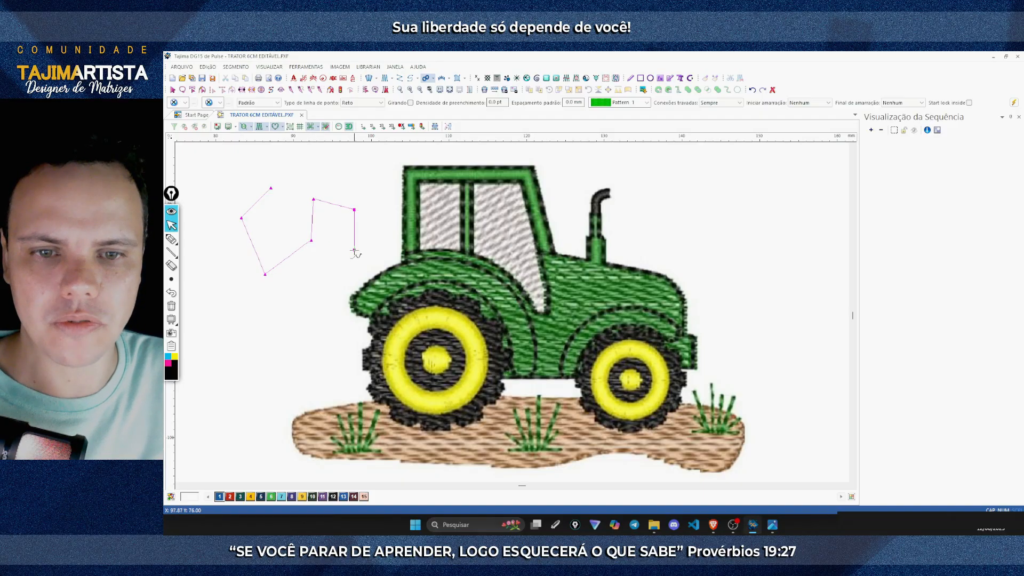
key(BackSpace)
key(BackSpace)
key(BackSpace)
key(BackSpace)
key(BackSpace)
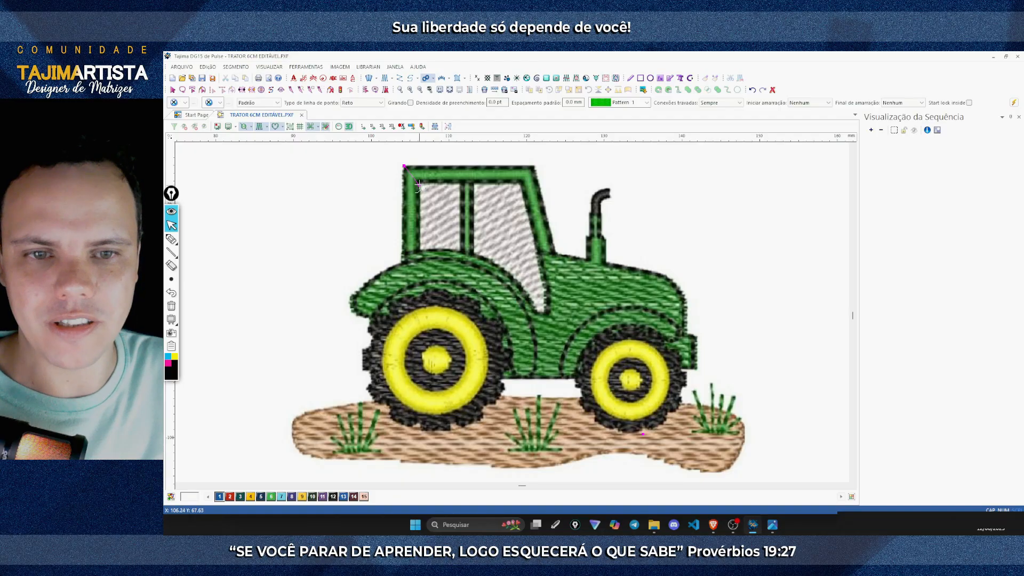
Step: Try tracing the cab's rear edge with straight points down to the rear fender, and cancel the outline
click(404, 166)
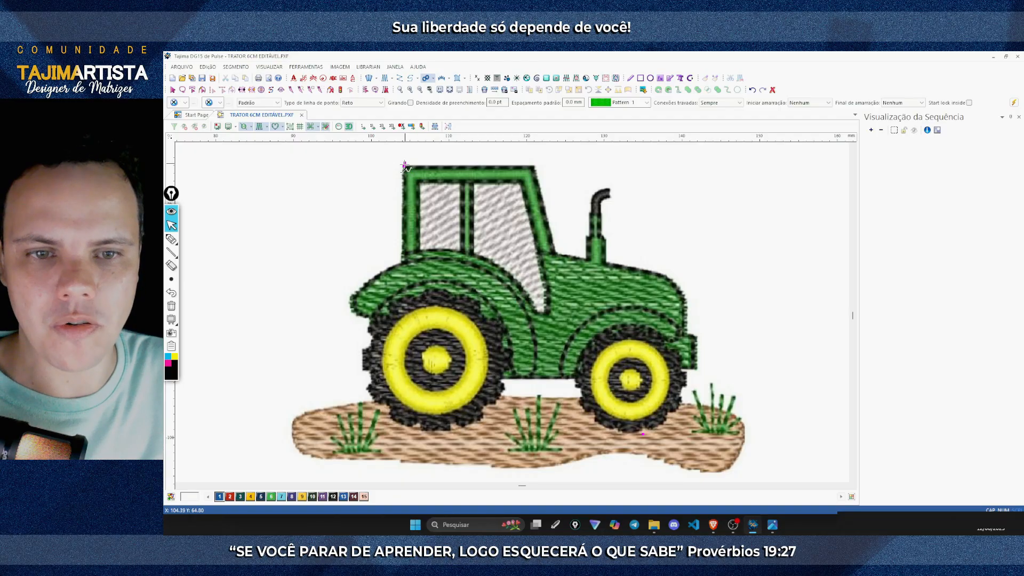
click(404, 263)
right_click(376, 276)
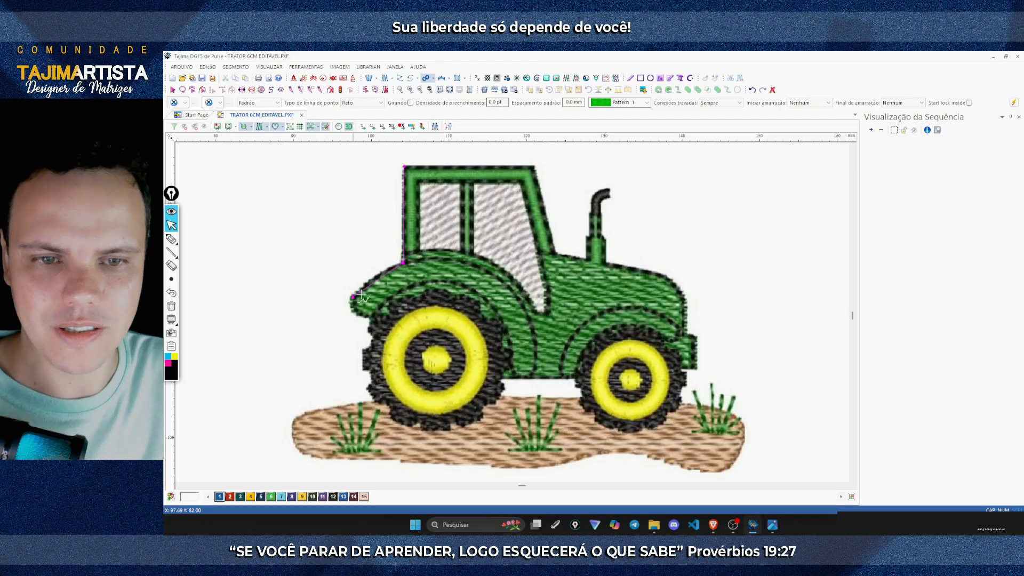
key(Escape)
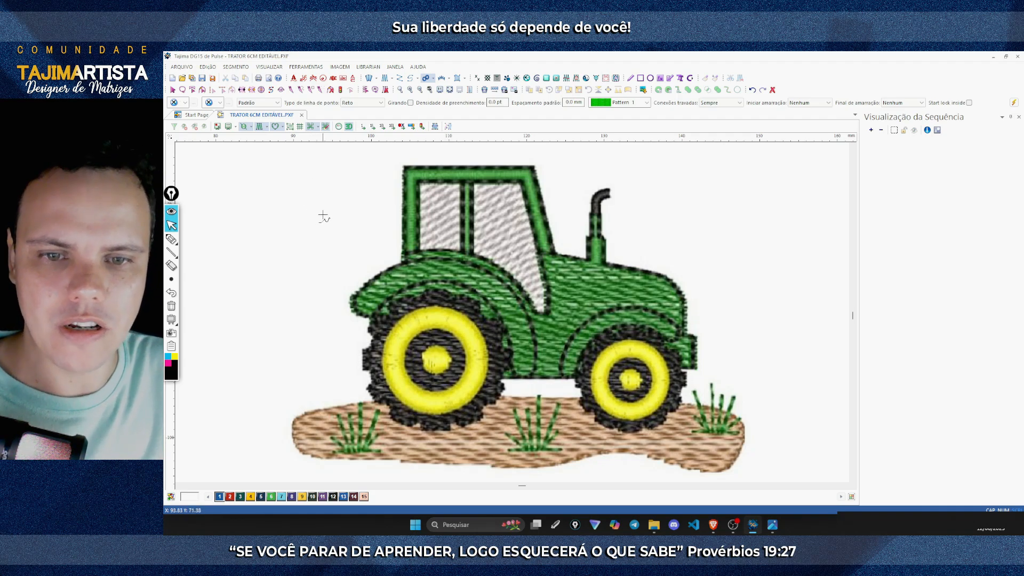
Step: Try a spiral outline of curved points in the blank area beside the cab and remove all its points
click(305, 184)
click(276, 210)
click(270, 253)
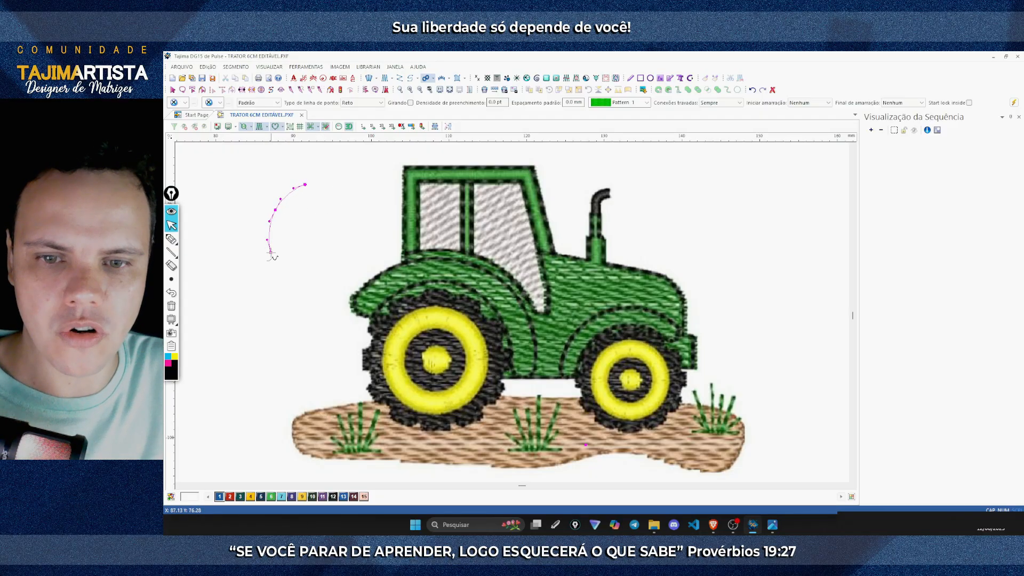
click(309, 279)
click(353, 235)
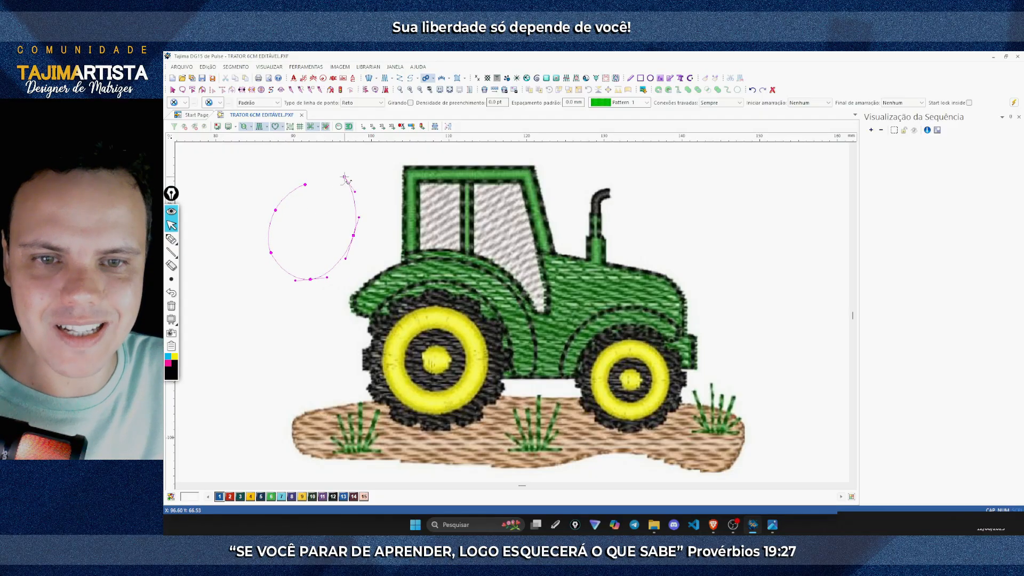
click(345, 177)
click(274, 163)
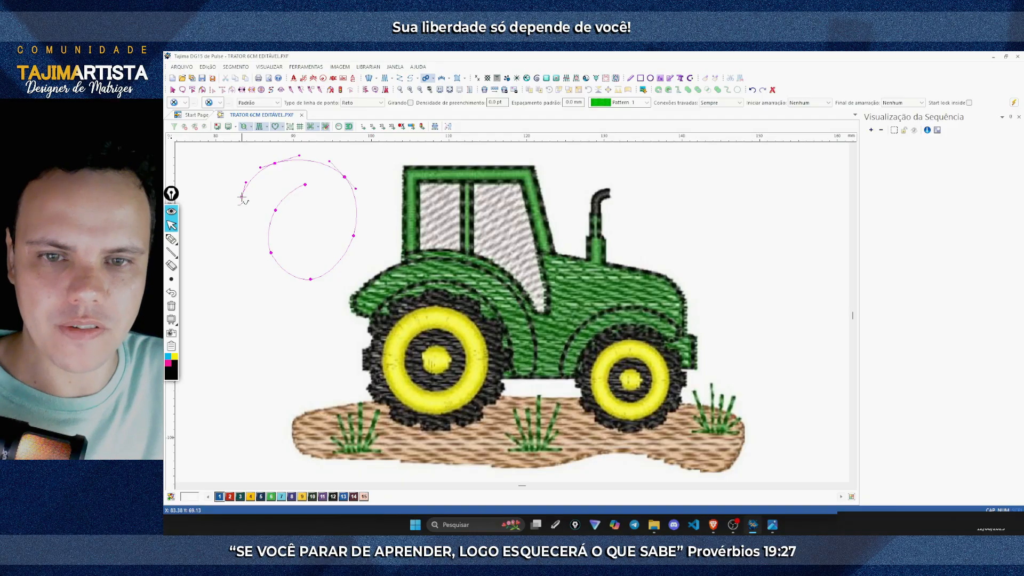
key(BackSpace)
key(BackSpace)
key(BackSpace)
key(BackSpace)
key(BackSpace)
key(BackSpace)
key(BackSpace)
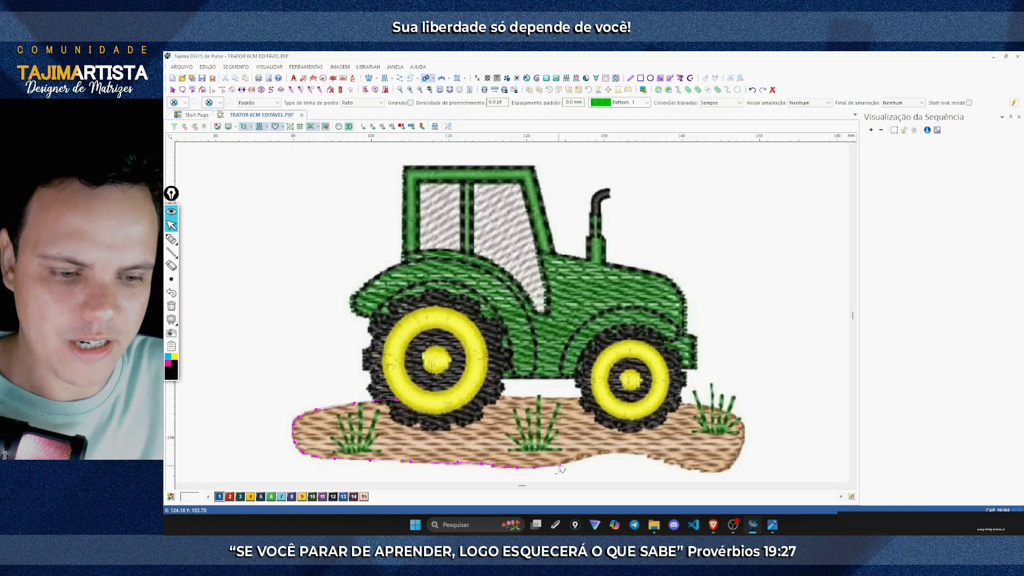
Step: Trace the ground's outline along its lower edge, around the front end and up to the front wheel, removing the misplaced points below that wheel
mouse_move(560, 470)
mouse_down()
mouse_move(619, 453)
mouse_move(715, 473)
mouse_move(746, 445)
mouse_move(745, 421)
mouse_move(714, 408)
mouse_move(671, 402)
mouse_move(634, 424)
mouse_move(586, 407)
mouse_up()
click(587, 398)
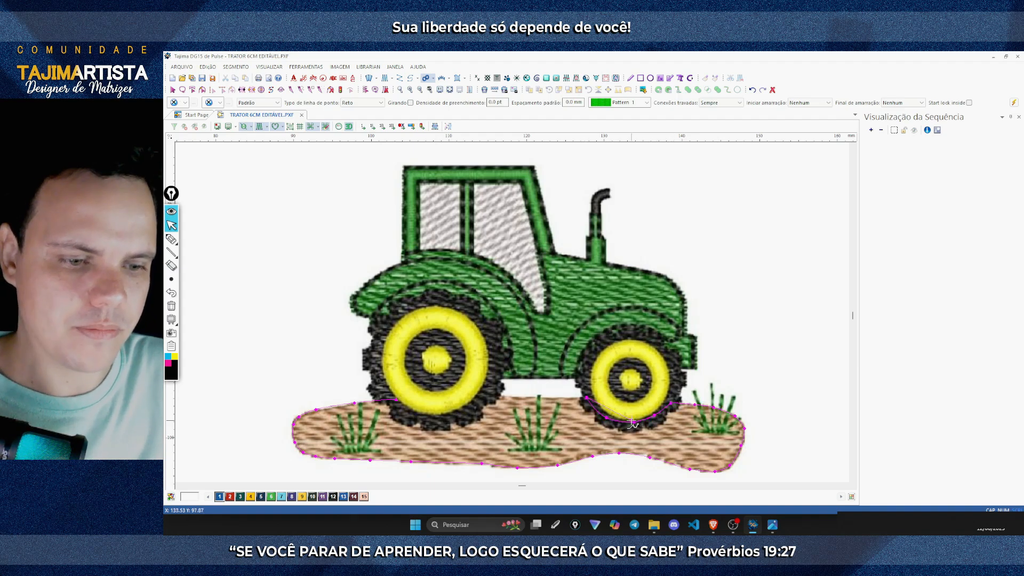
key(BackSpace)
key(BackSpace)
key(BackSpace)
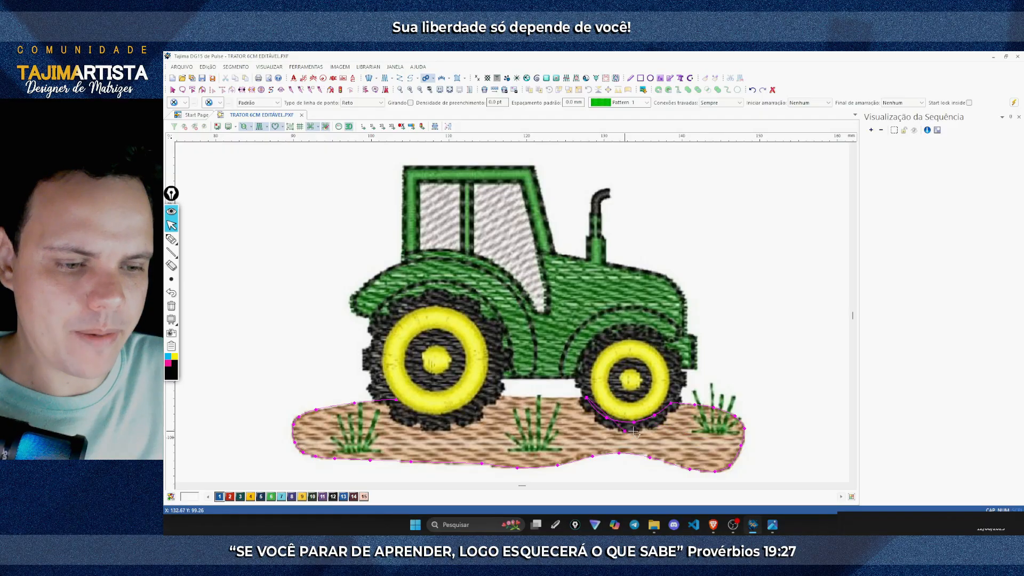
key(BackSpace)
key(BackSpace)
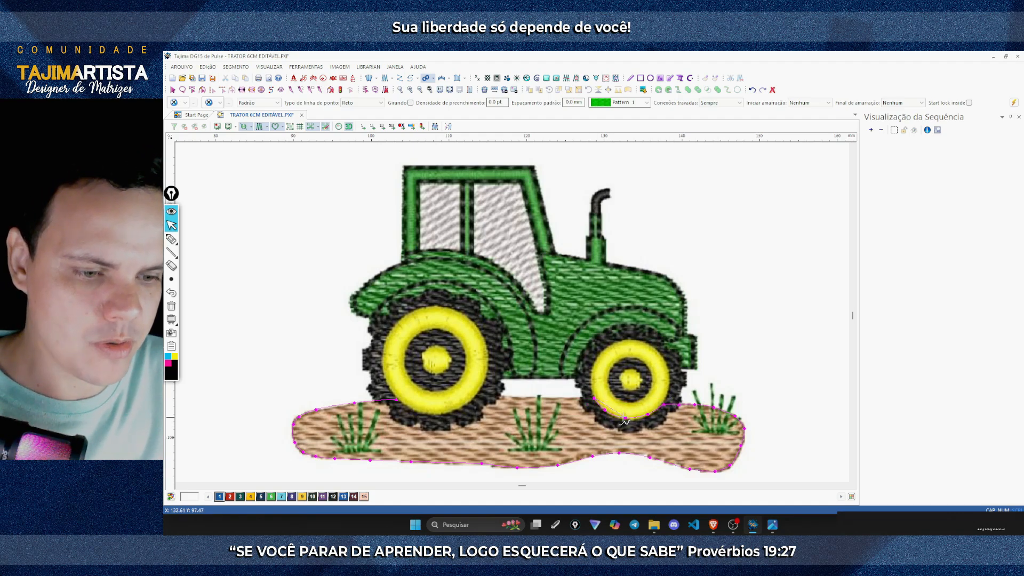
Step: Continue the ground outline along the top edge and inside the rear tyre, and finish it as a complex fill
click(503, 397)
click(482, 395)
click(463, 410)
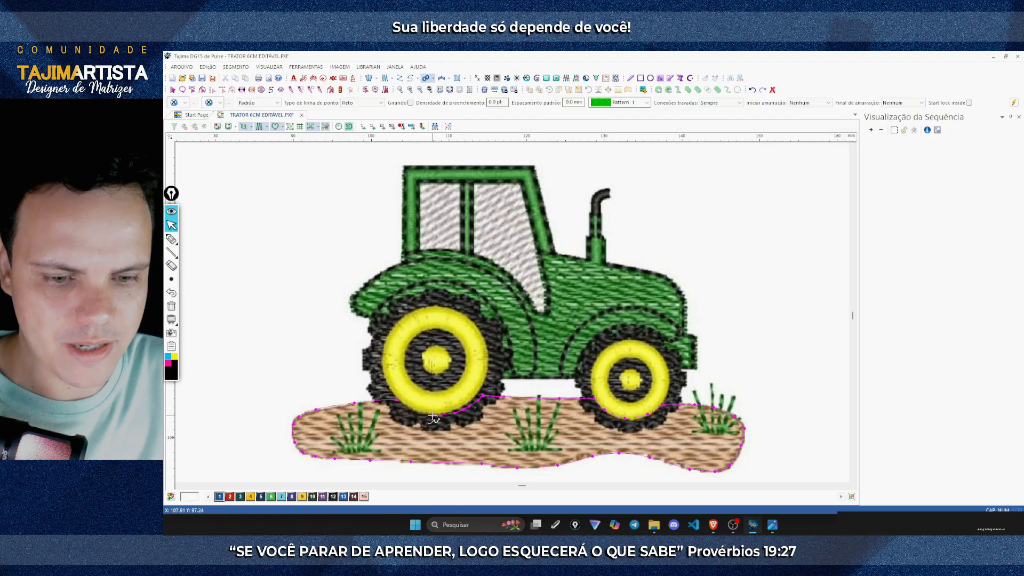
click(433, 416)
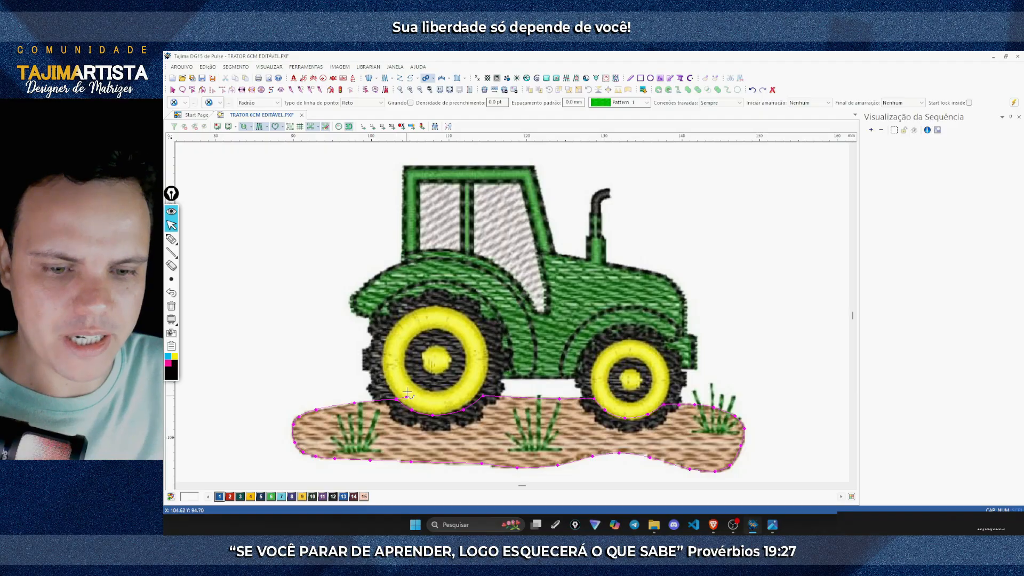
key(Return)
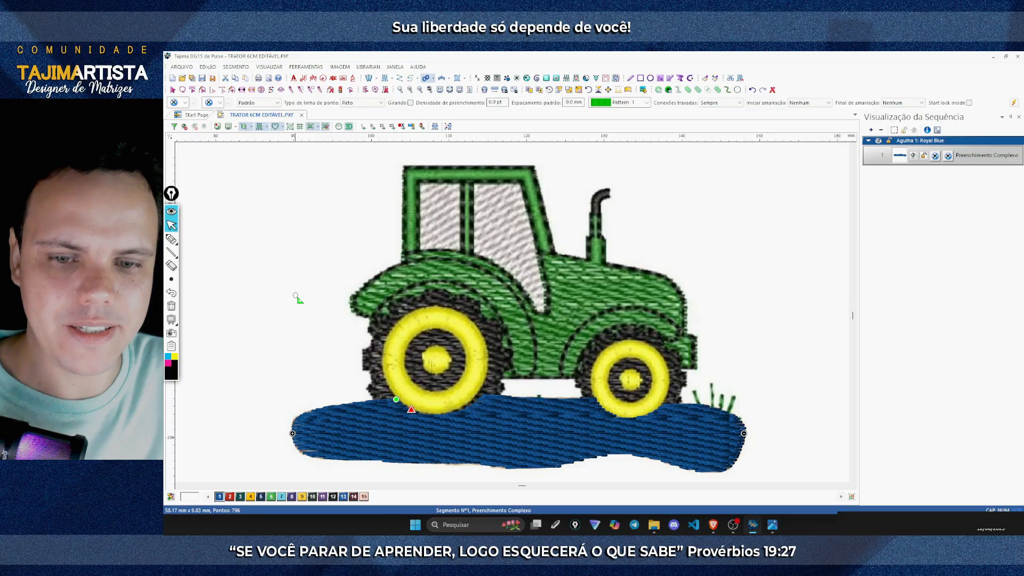
Step: Set the ground fill's start point mid-way along its upper edge and its end point mid-way along its lower edge, and leave the fill tool
click(523, 388)
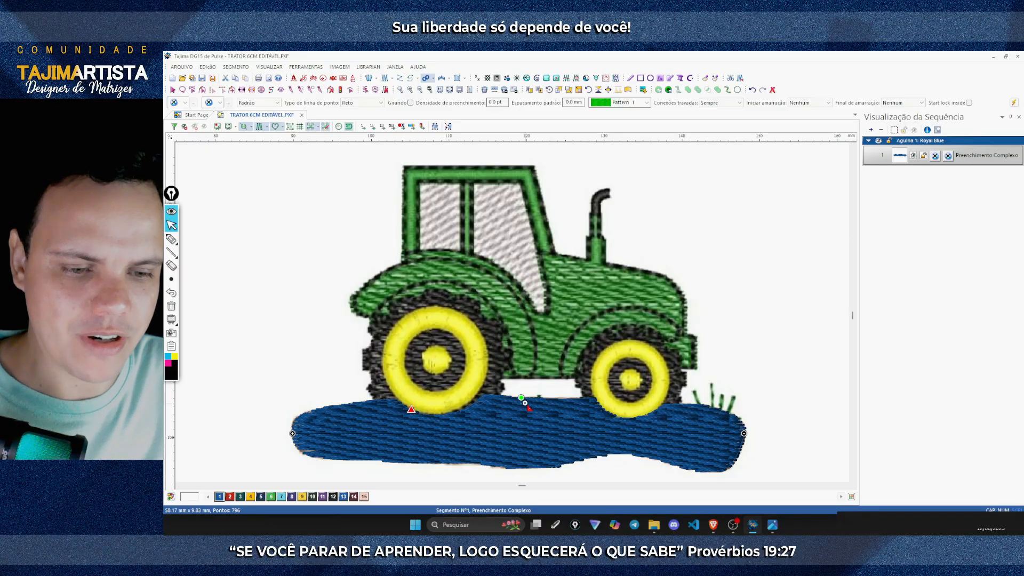
click(525, 476)
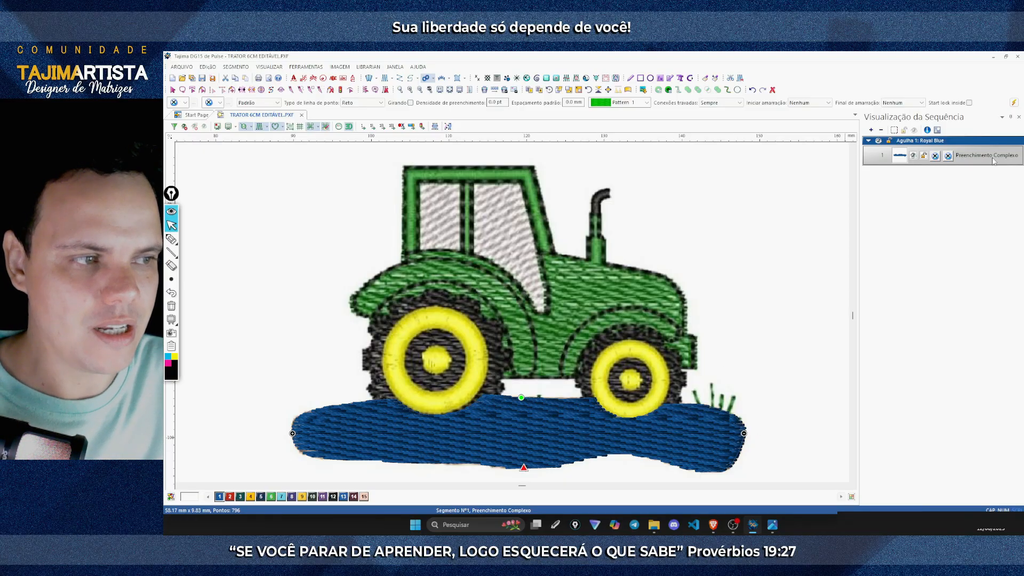
click(539, 439)
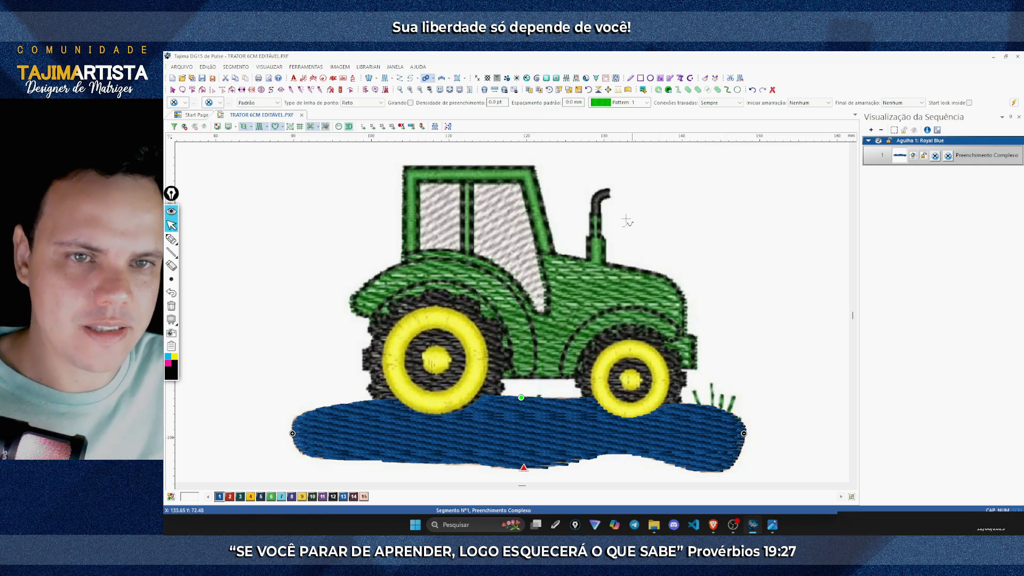
click(425, 79)
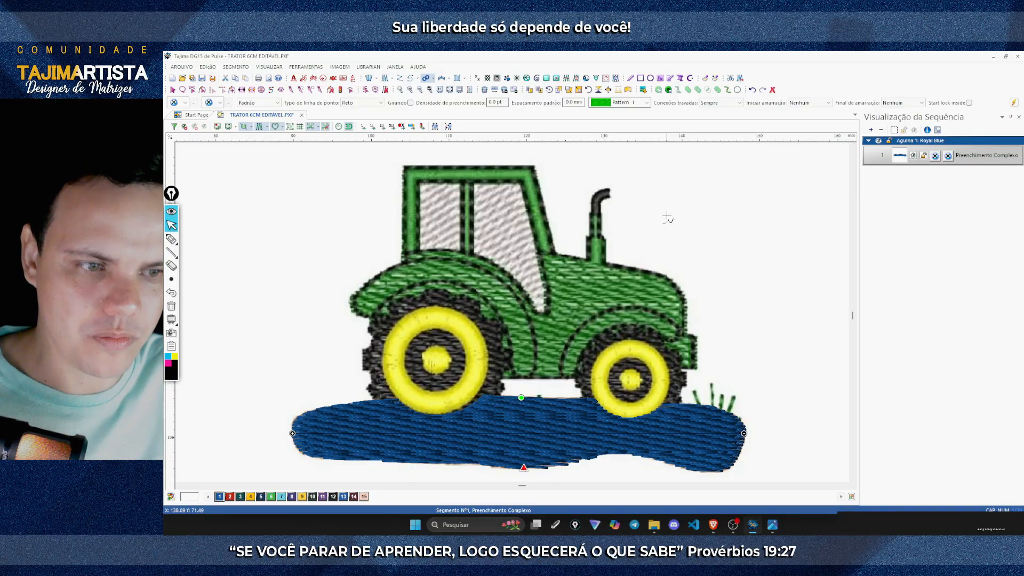
key(Return)
key(Escape)
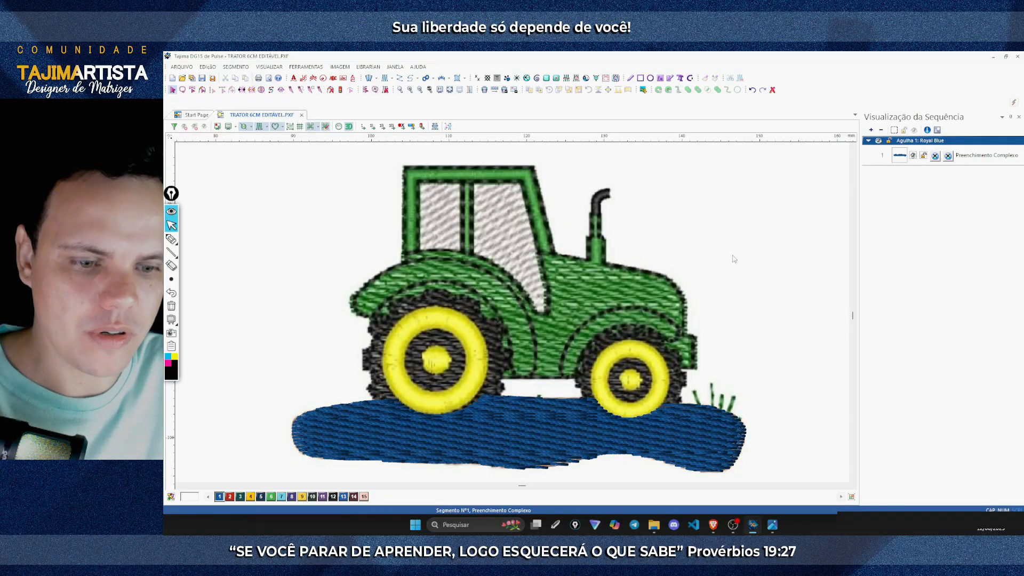
Step: Inspect the selected ground fill with the 3D stitch display off and on, and with its fill stitches hidden and shown
scroll(770, 262, down, 2)
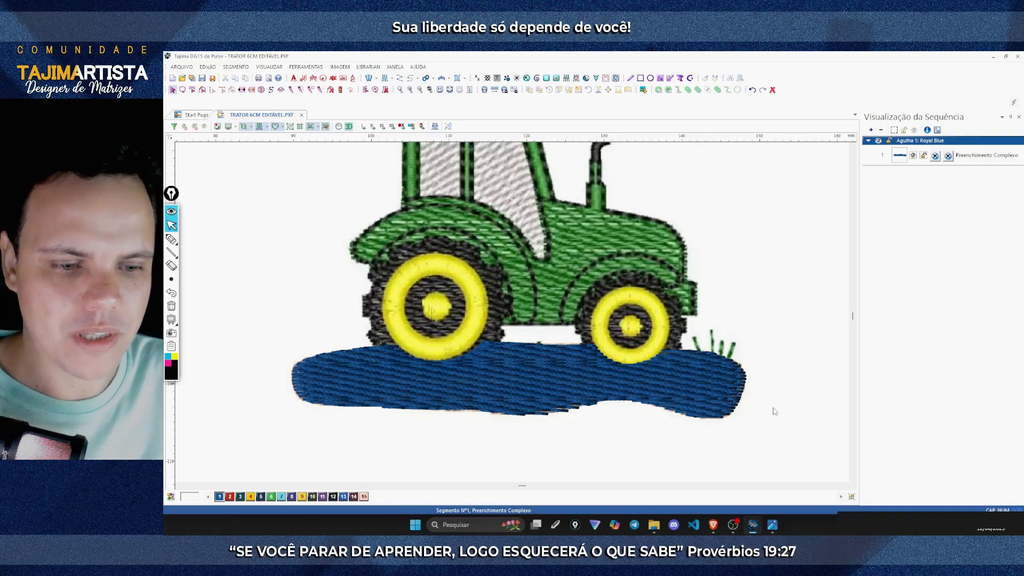
click(530, 420)
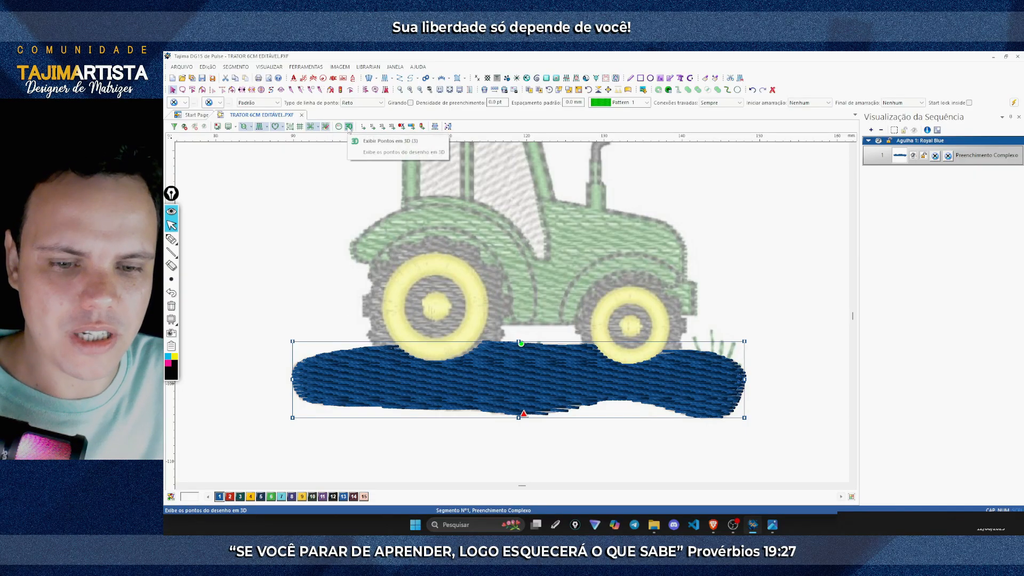
click(349, 127)
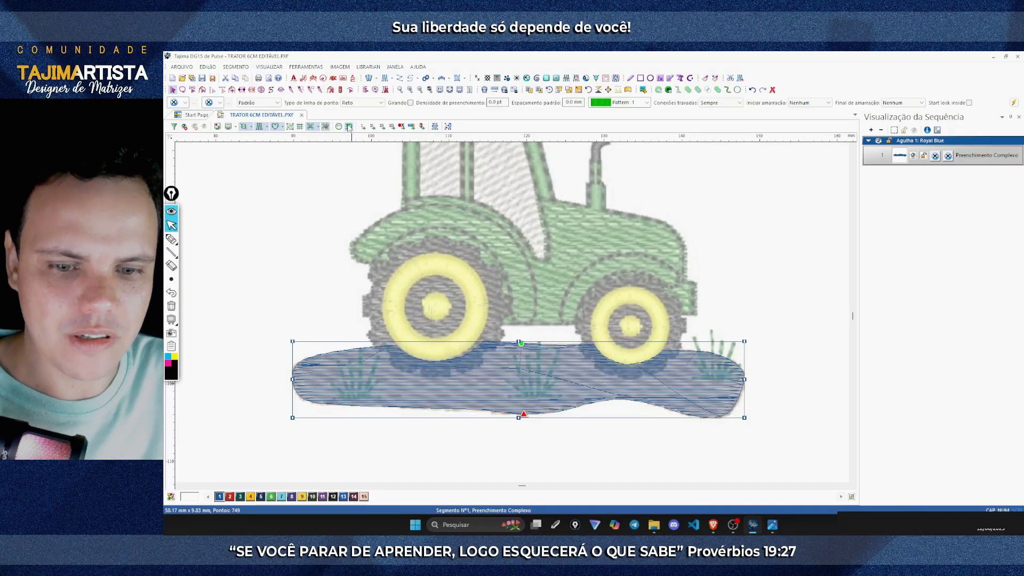
click(348, 127)
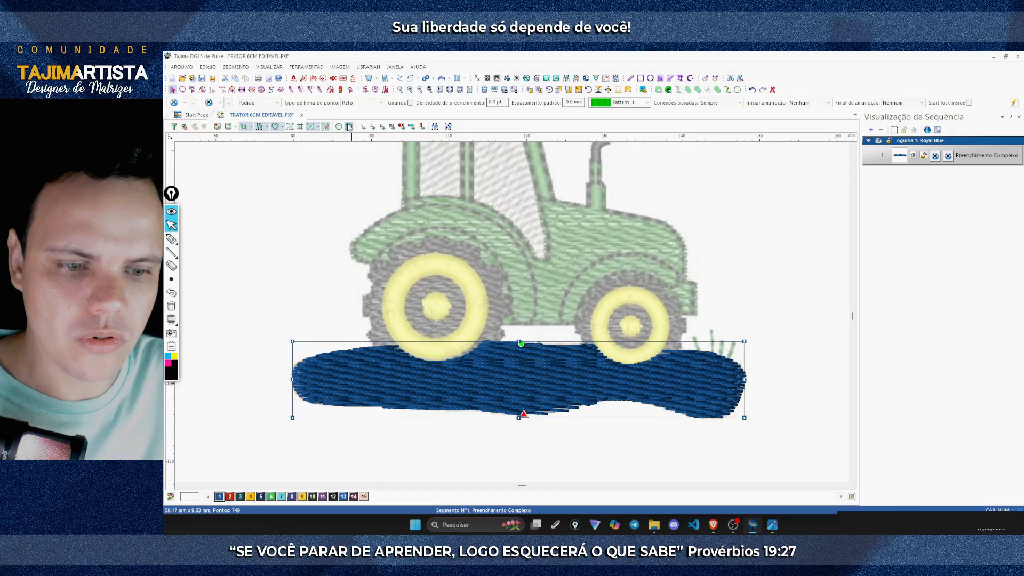
click(260, 127)
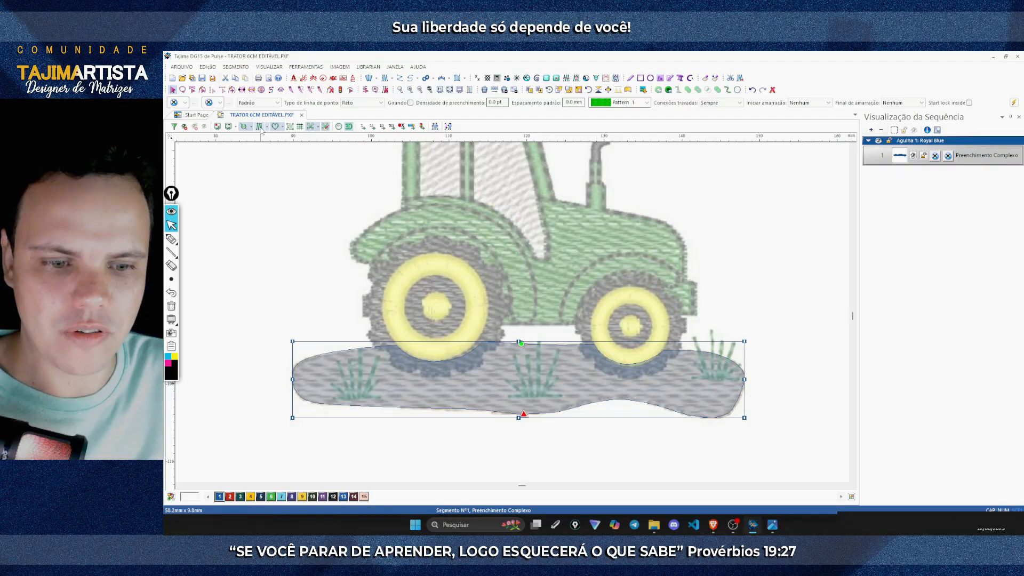
click(259, 127)
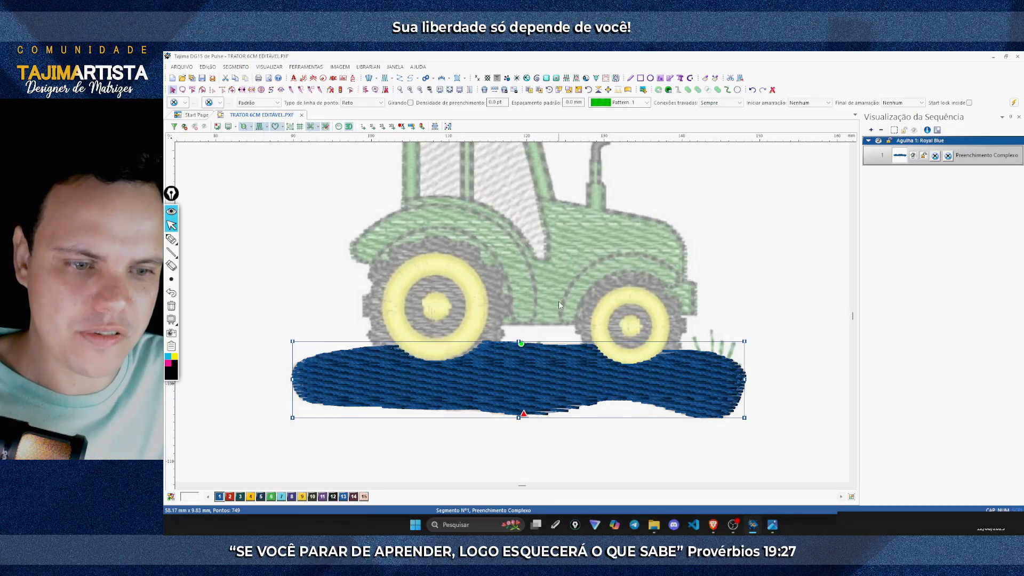
key(s)
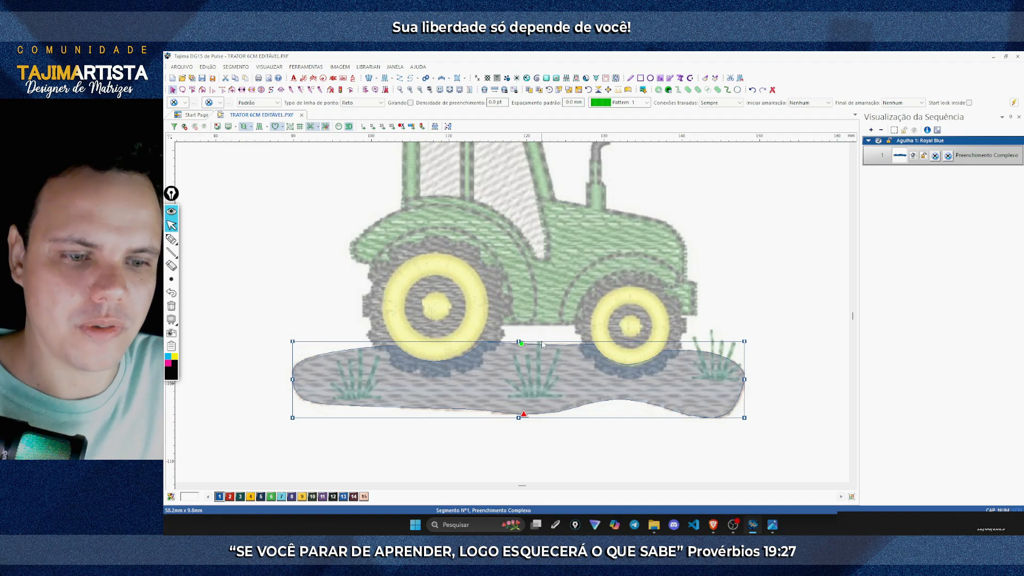
key(s)
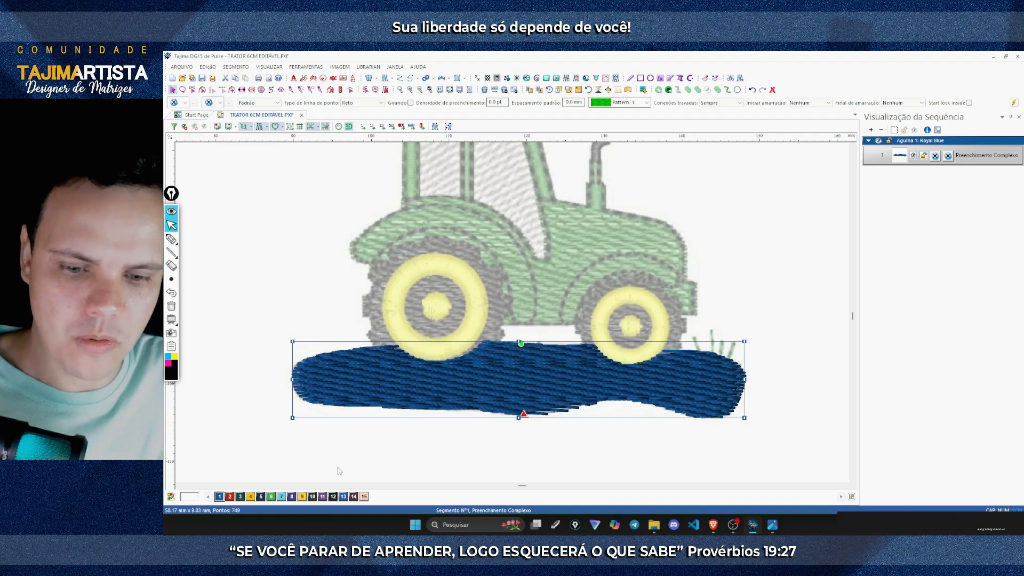
Step: Recolour the ground fill with needle 14, Bordeaux, and hide the fill stitches so only the outline shows over the image
click(354, 497)
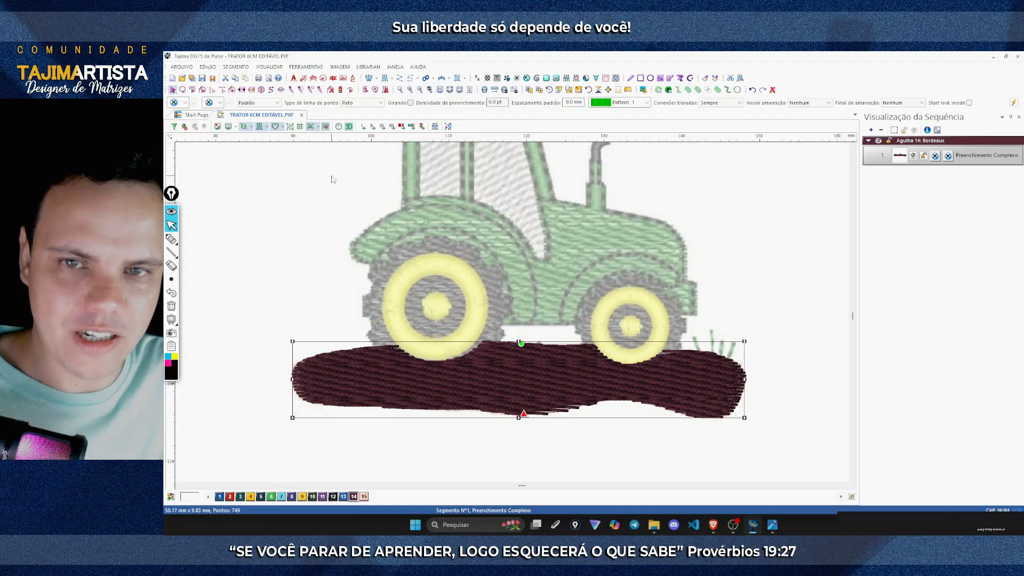
key(s)
click(542, 304)
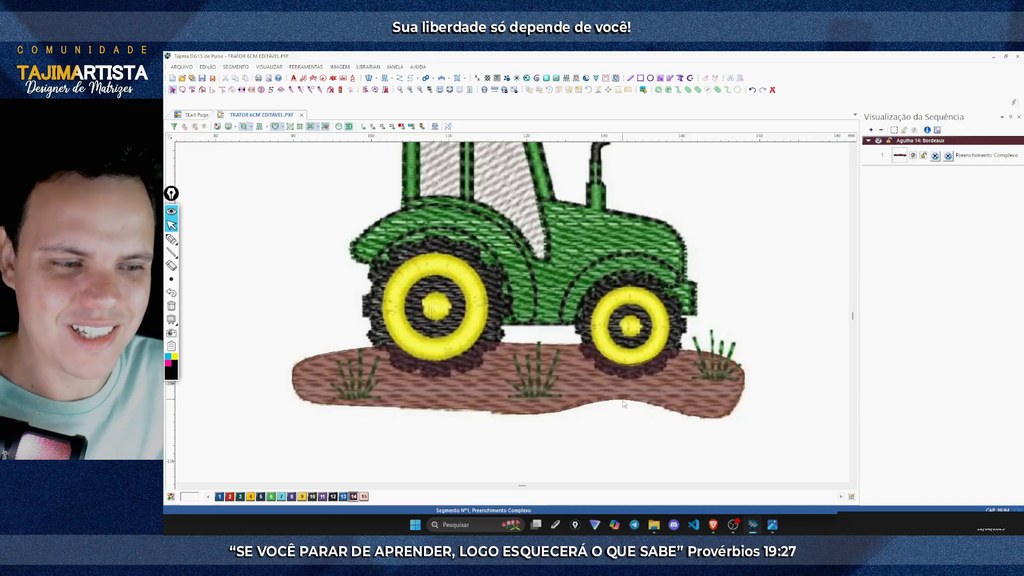
Step: Examine the ground object against the template by toggling the fill stitch display and selecting the object on the canvas and in the sequence
click(574, 411)
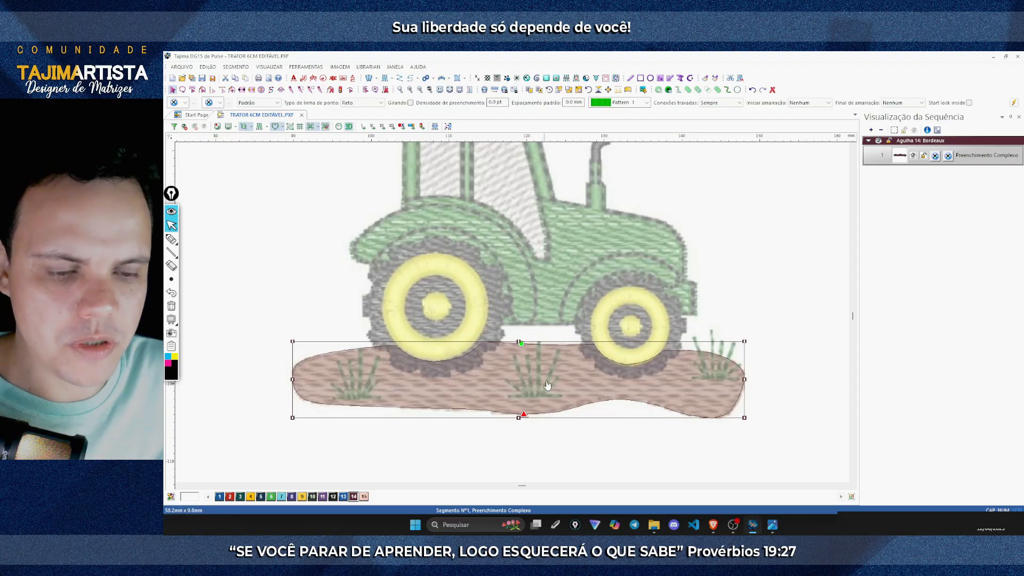
key(Escape)
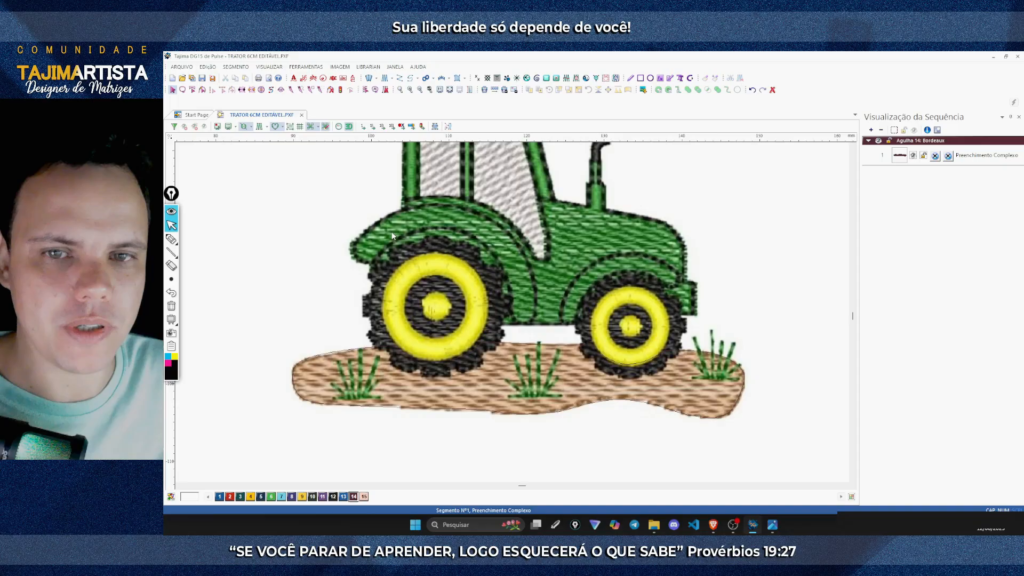
click(259, 126)
click(259, 127)
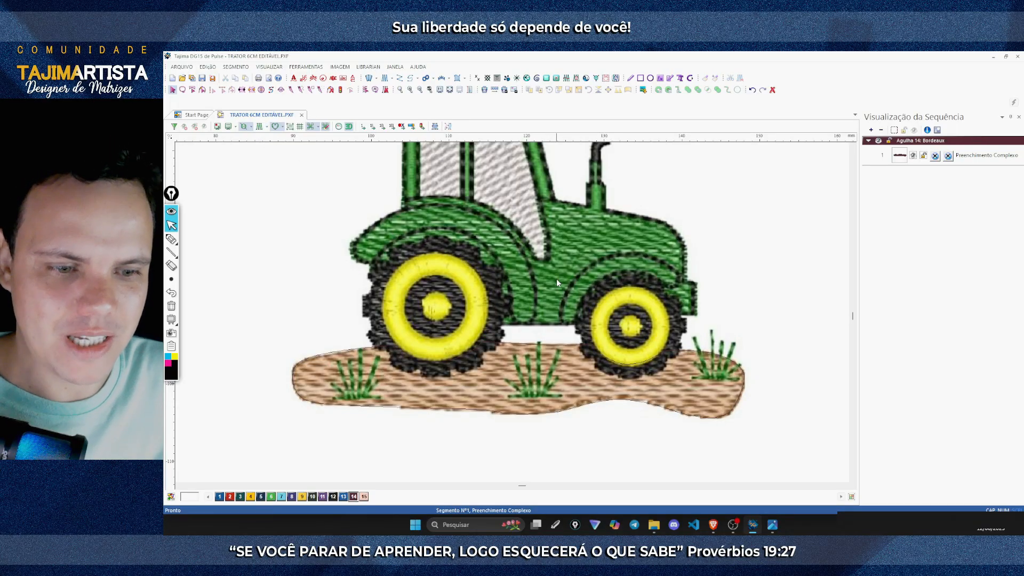
click(899, 156)
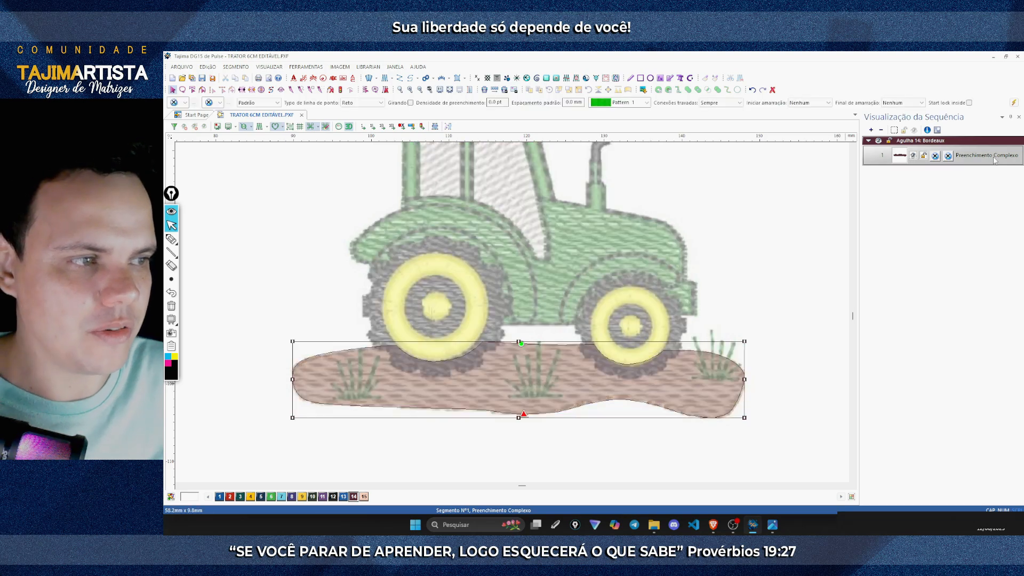
click(799, 289)
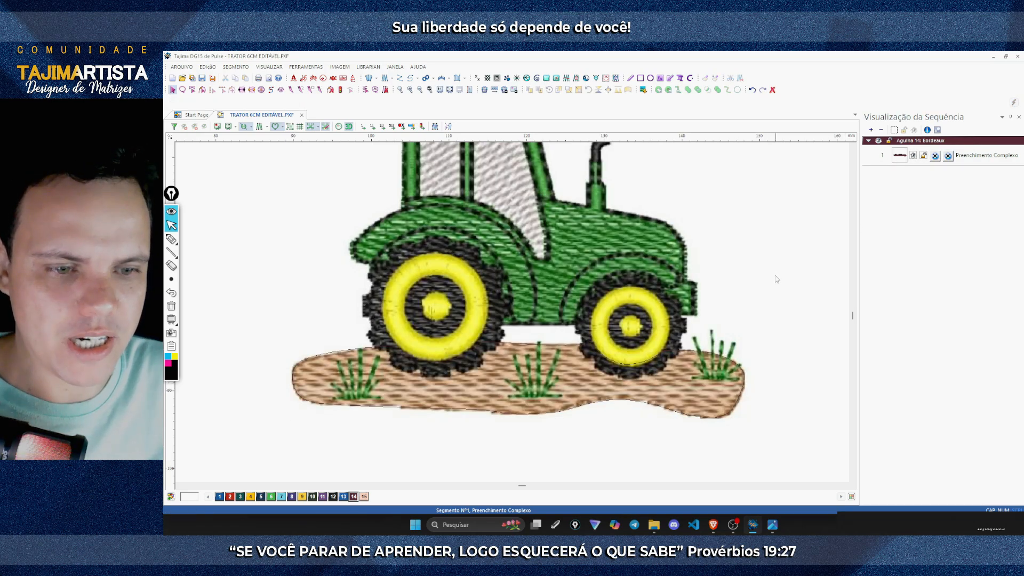
scroll(776, 279, down, 2)
scroll(542, 280, up, 2)
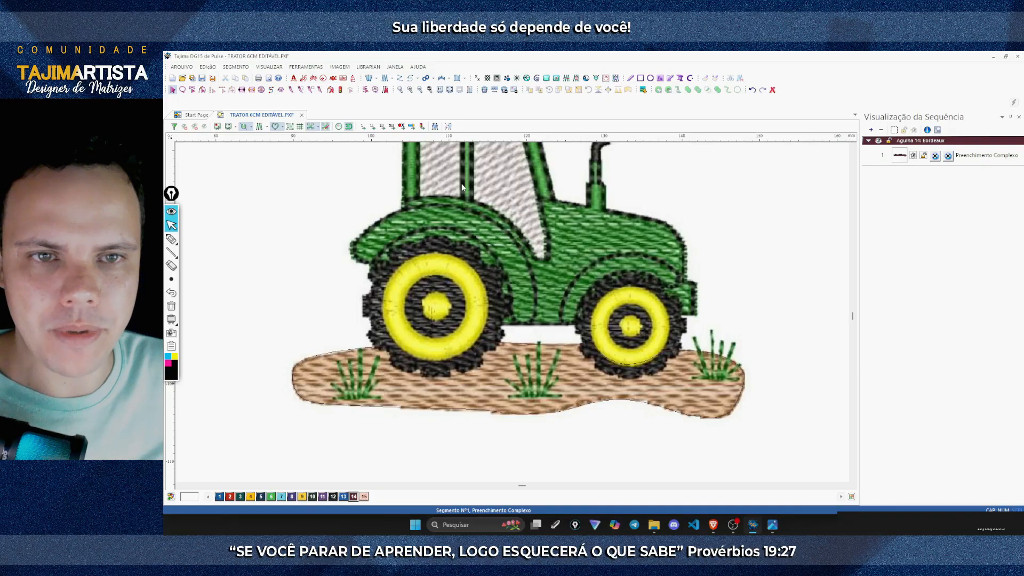
Step: Create a short horizontal Pesponto (run stitch) line along the base of the grass tuft behind the rear wheel
click(411, 80)
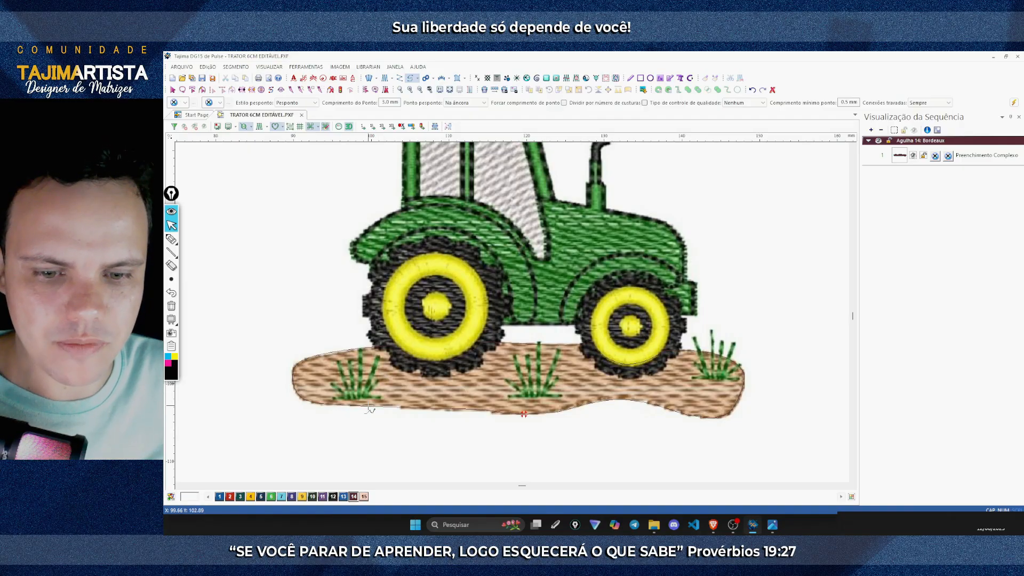
click(331, 399)
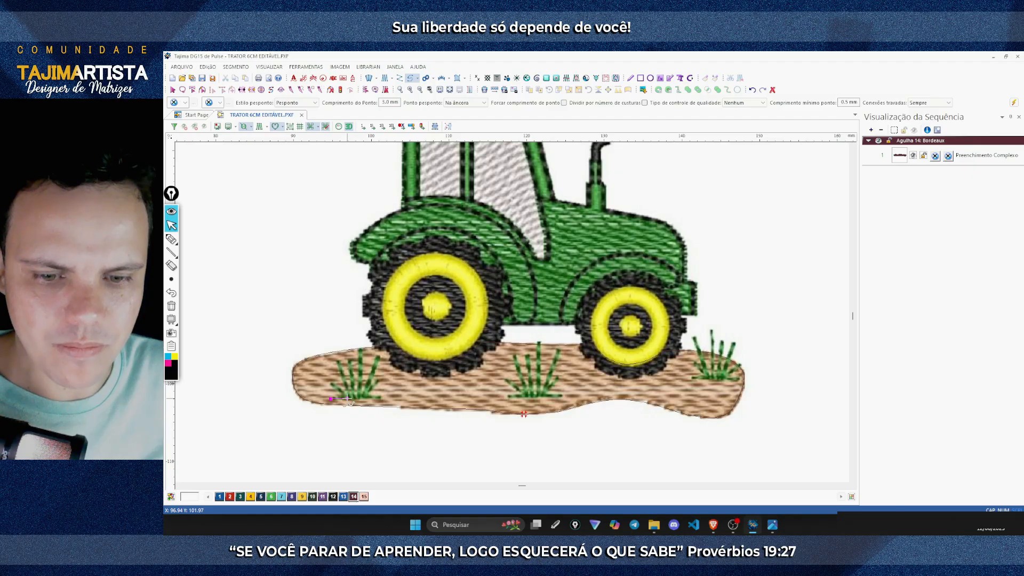
click(347, 399)
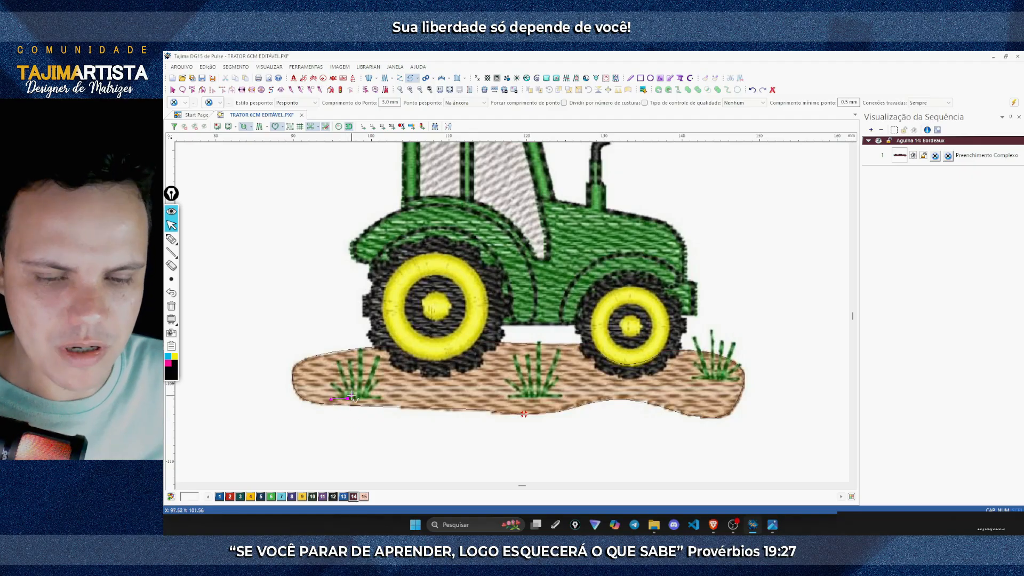
key(Return)
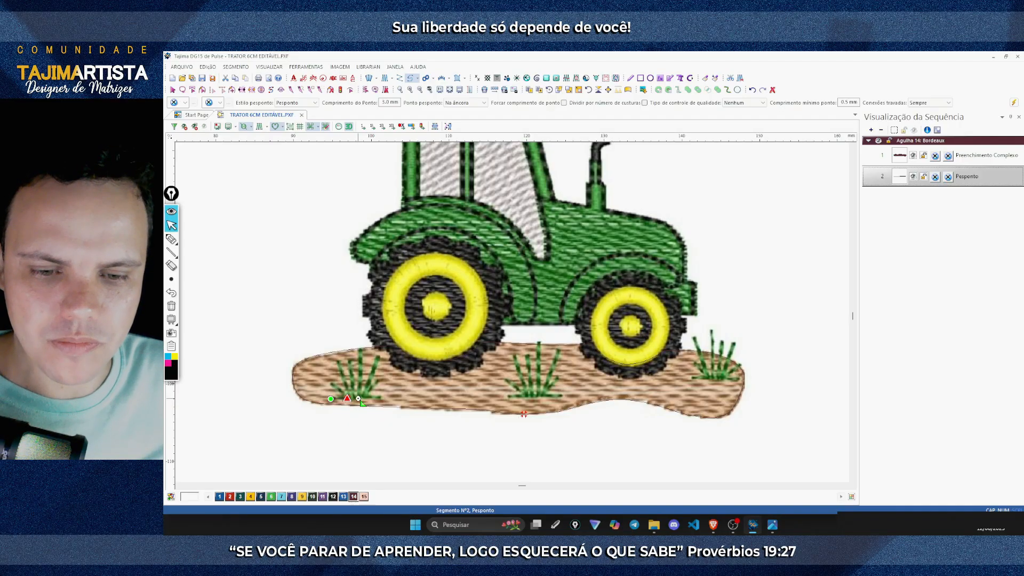
Step: Create a diagonal Pesponto line about 2.1 by 2.0 mm along the tuft's short left blade, starting and ending at the base
key(Return)
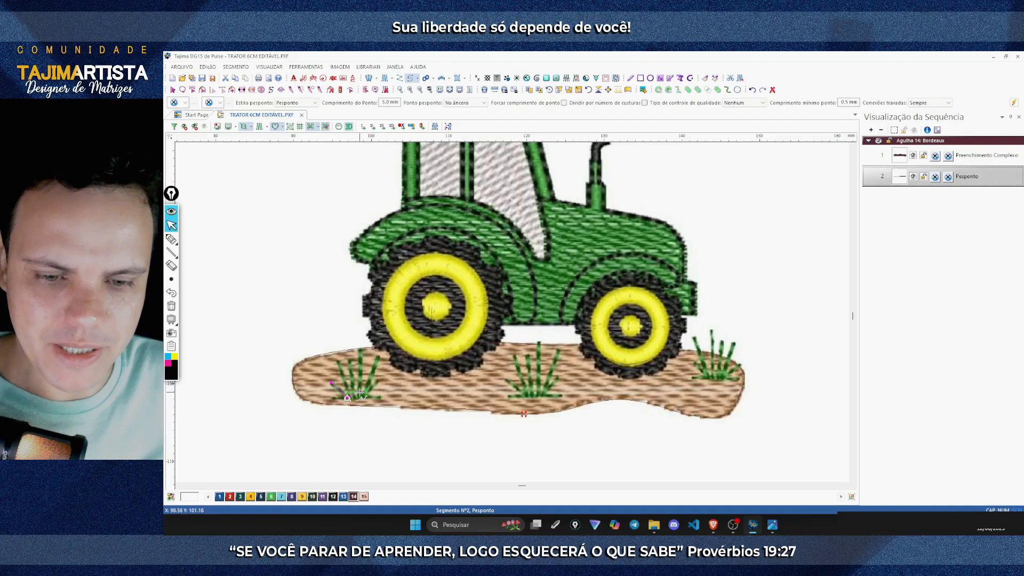
key(Return)
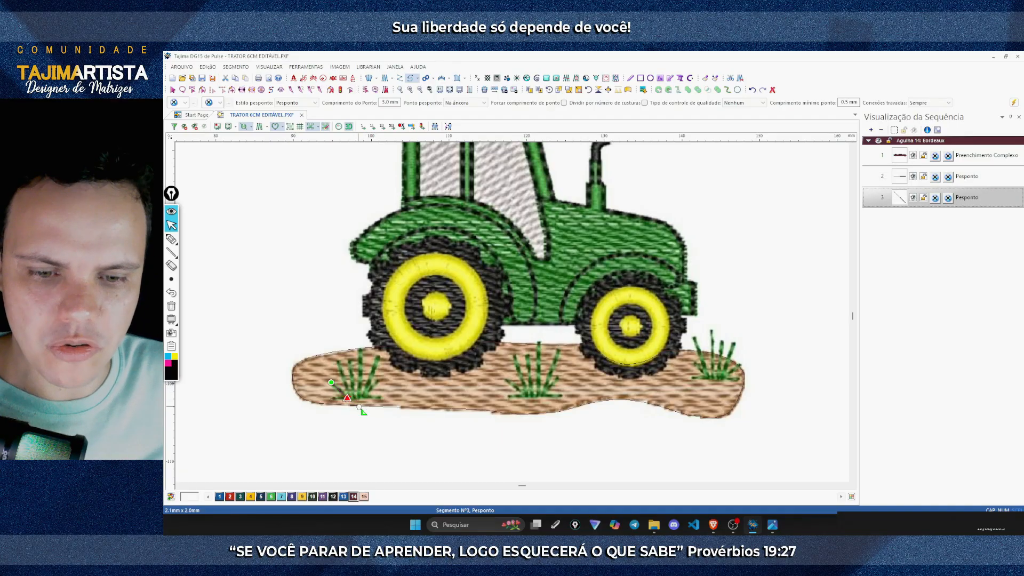
click(353, 404)
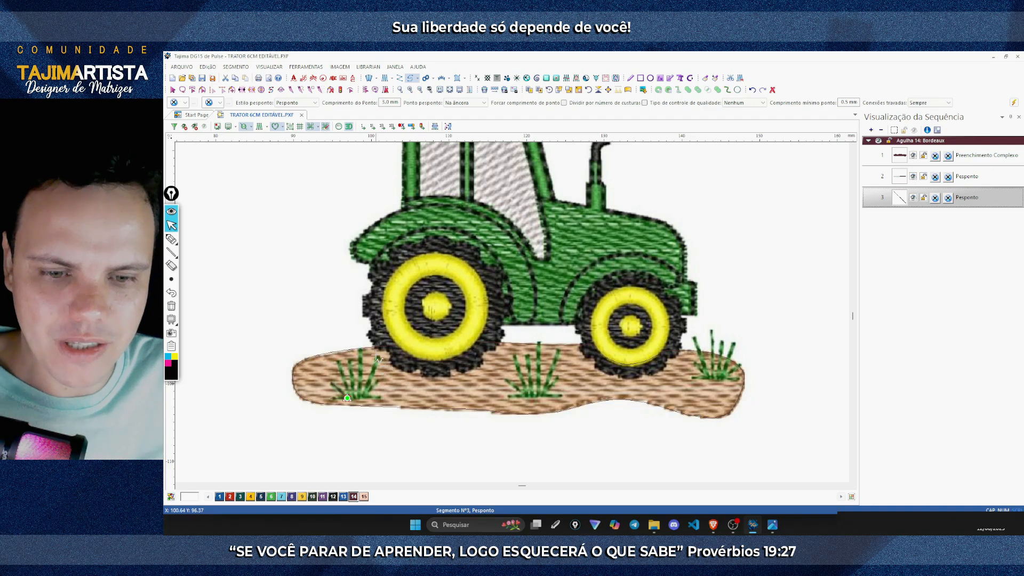
key(z)
drag(314, 345, 393, 413)
key(Escape)
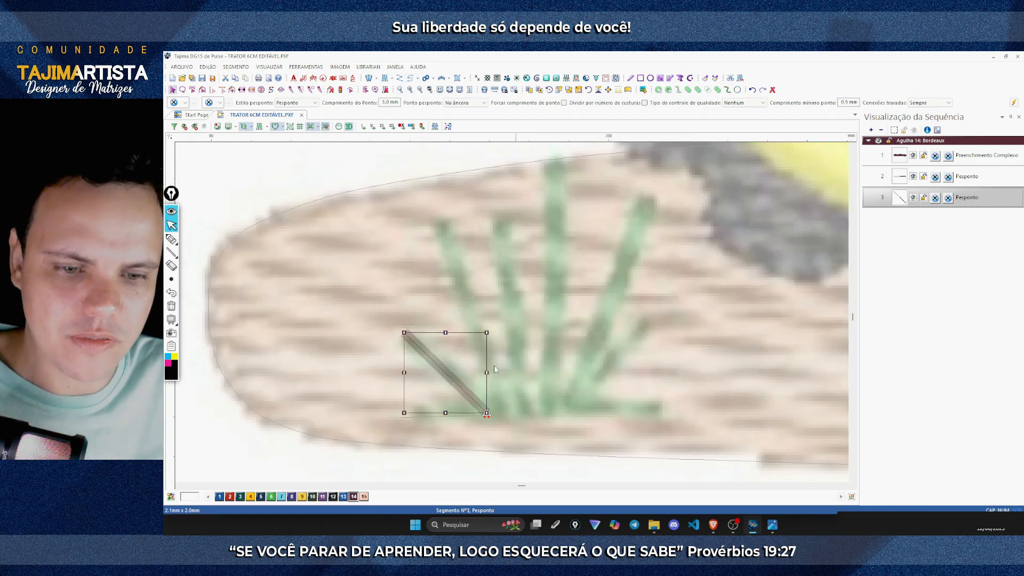
Step: Recolour the two grass run stitch lines with needle 6, Jungle Green
click(450, 305)
drag(530, 375, 466, 424)
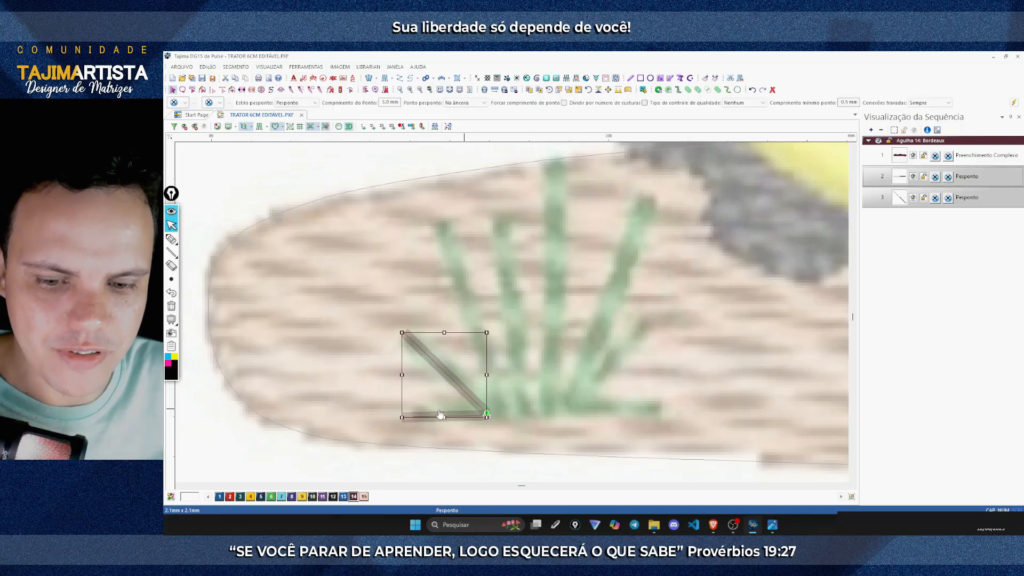
click(271, 497)
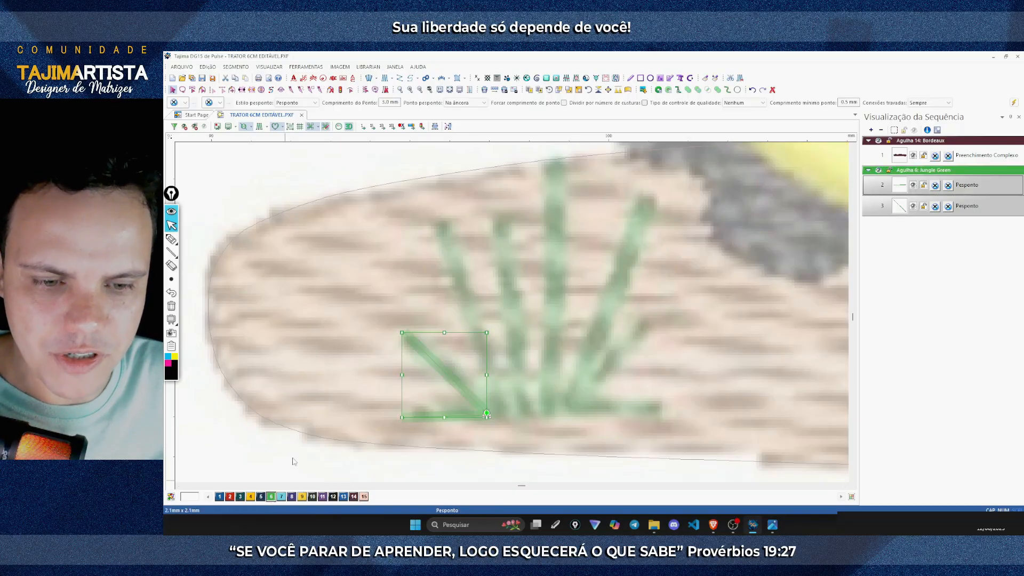
click(331, 373)
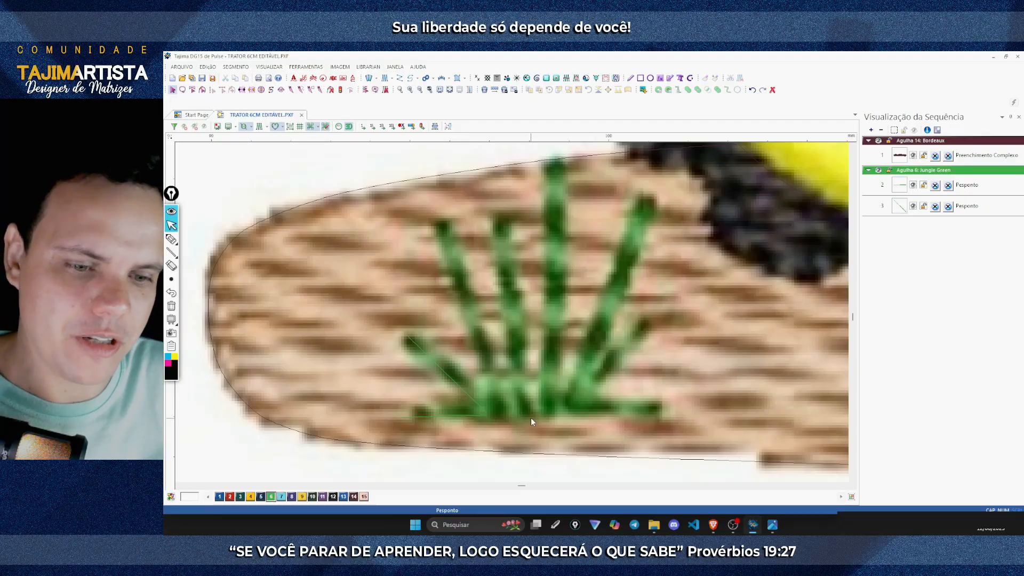
Step: Recolour the two grass run stitch lines with needle 2, Tomato Red
click(466, 418)
click(230, 497)
click(471, 428)
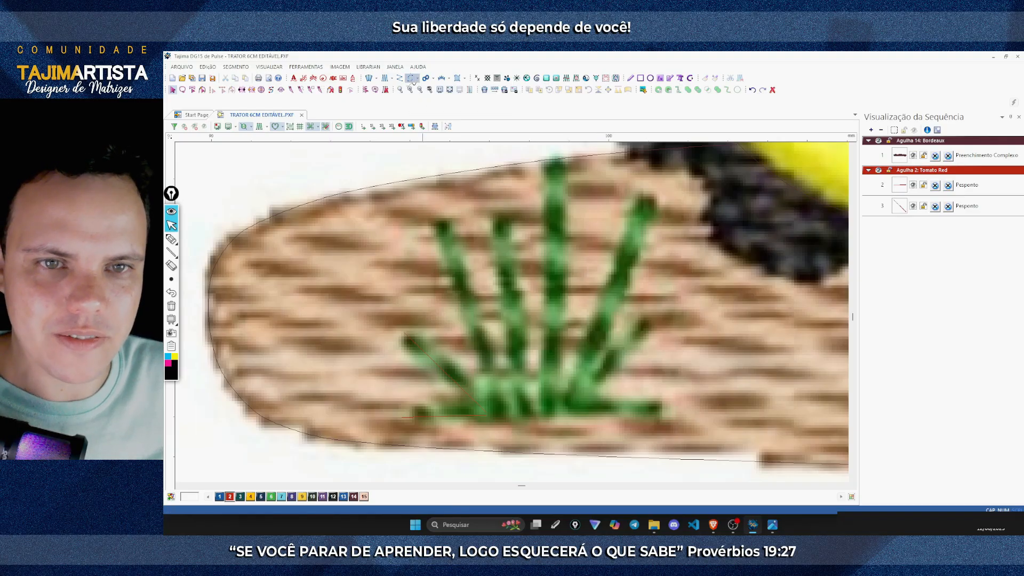
Step: Create a Pesponto line about 1.4 by 4.9 mm along the tall leftmost blade, starting and ending at its base
click(412, 78)
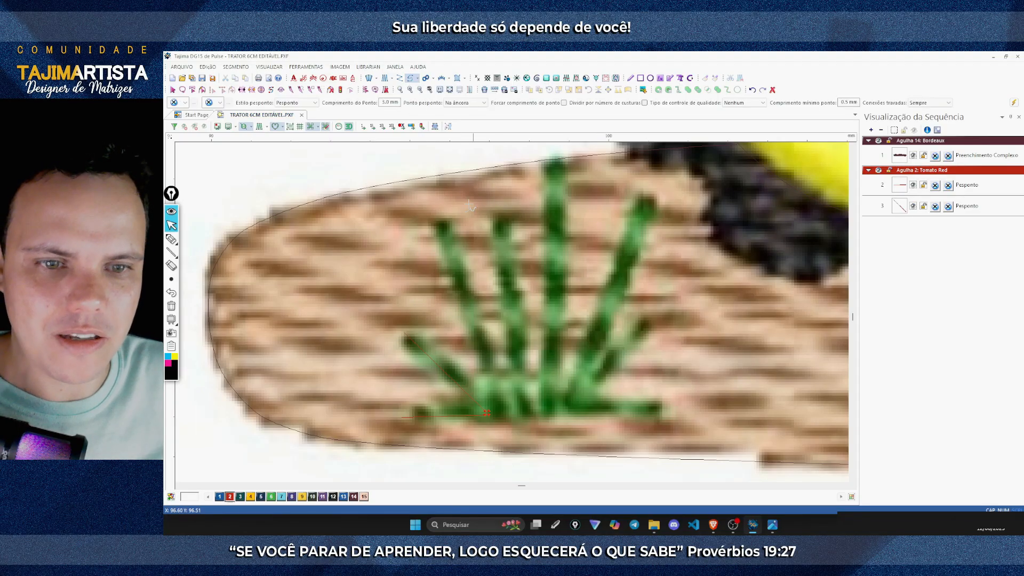
click(441, 220)
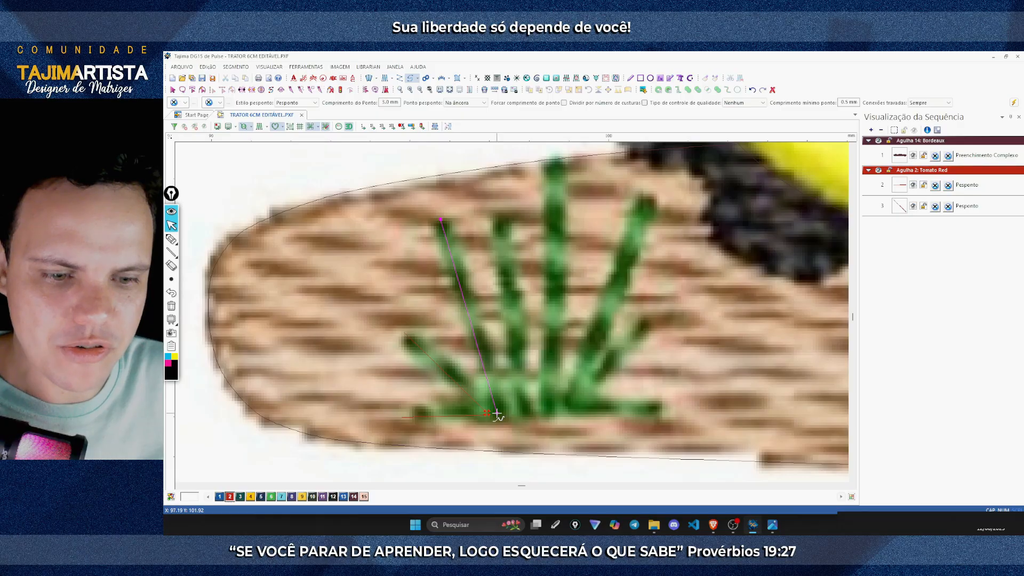
click(497, 414)
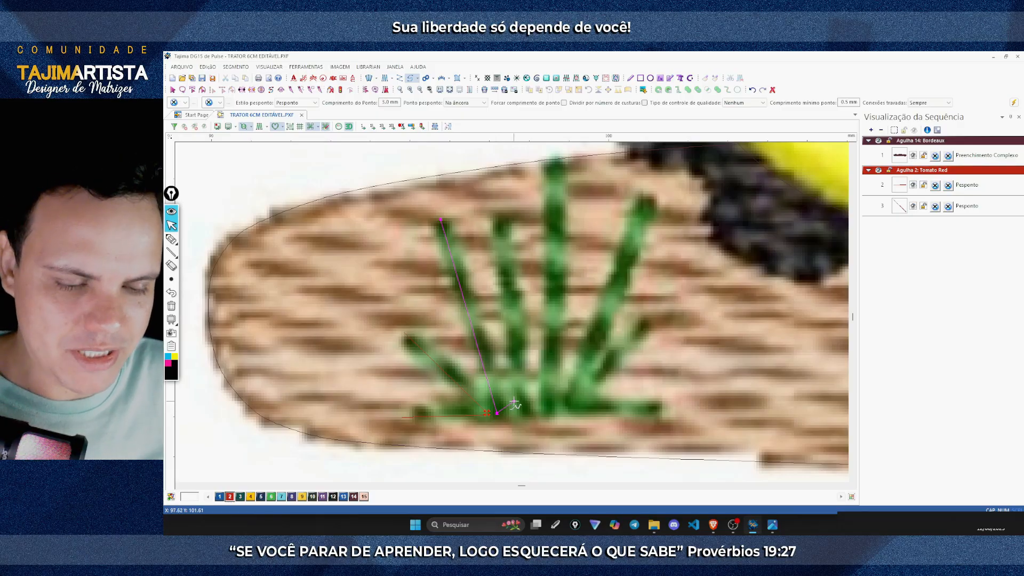
key(Return)
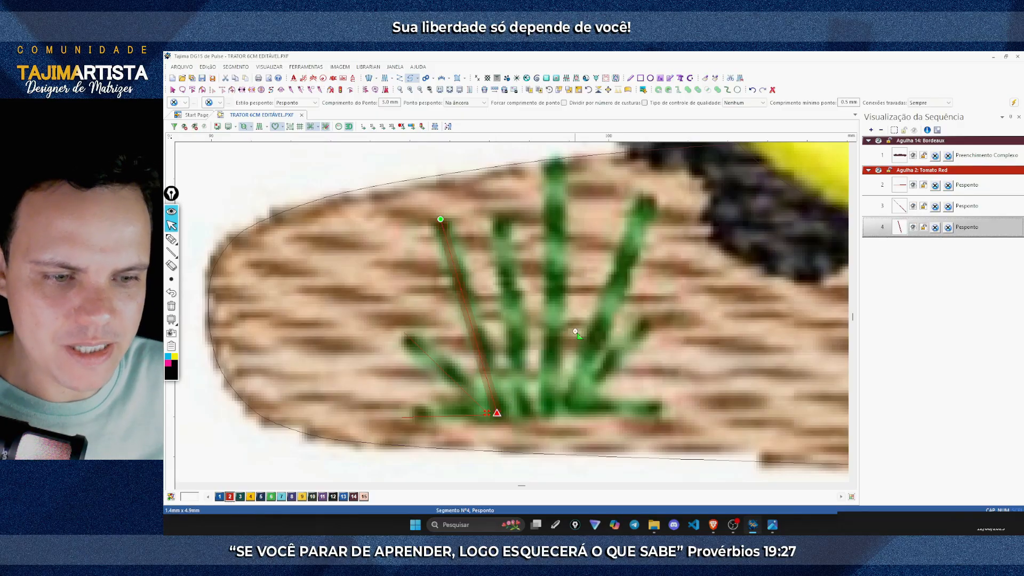
click(498, 414)
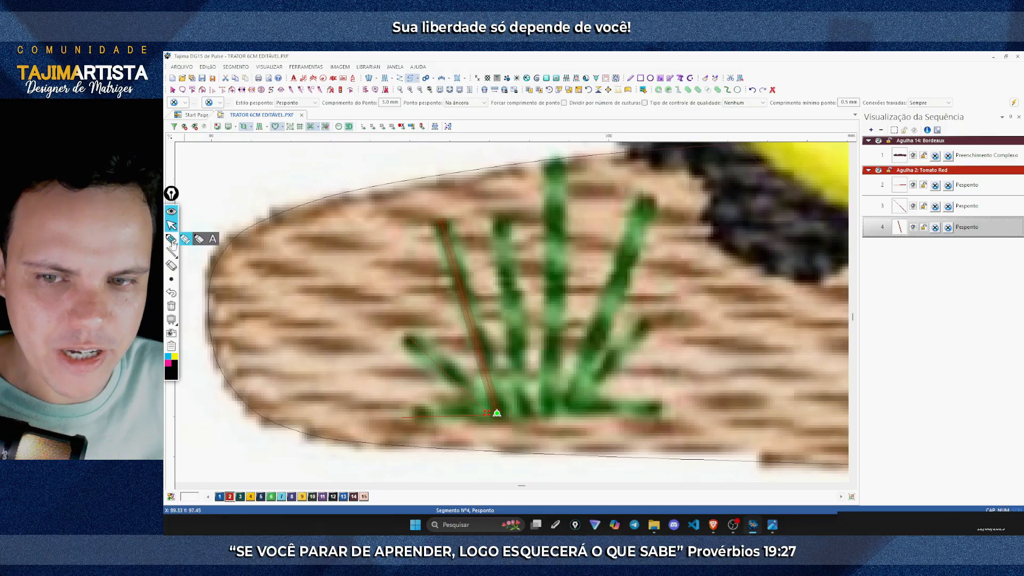
Step: Sketch the blade's out-and-back stitch path with the screen annotation pen and clear the drawing
click(171, 238)
click(193, 283)
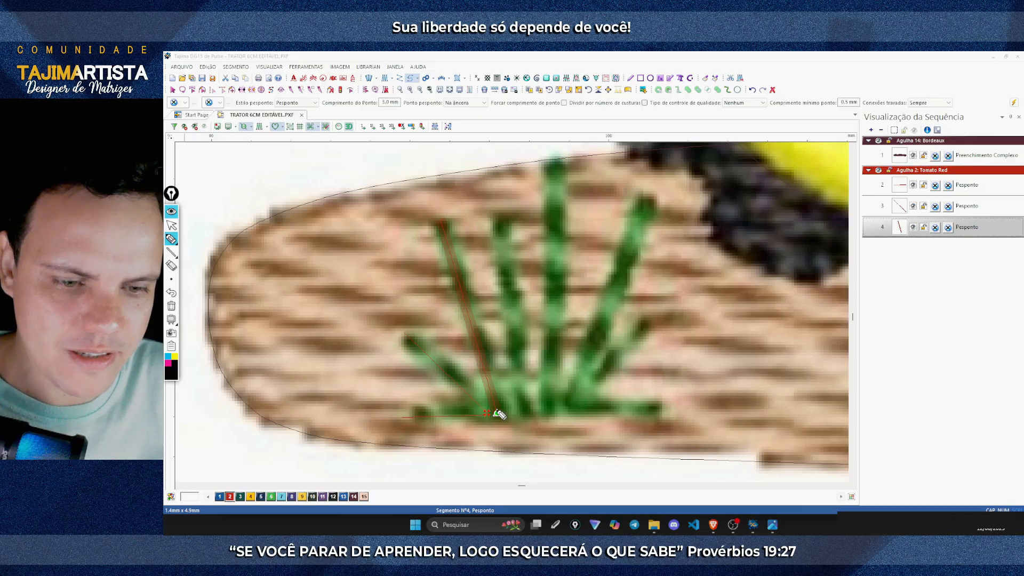
mouse_move(497, 414)
mouse_down()
mouse_move(439, 218)
mouse_move(498, 423)
mouse_up()
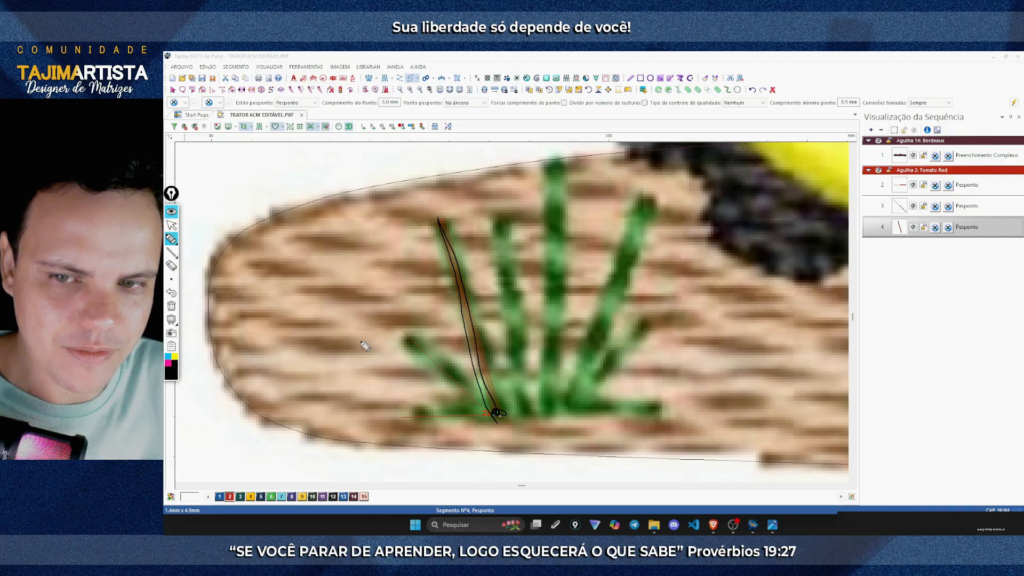
click(171, 226)
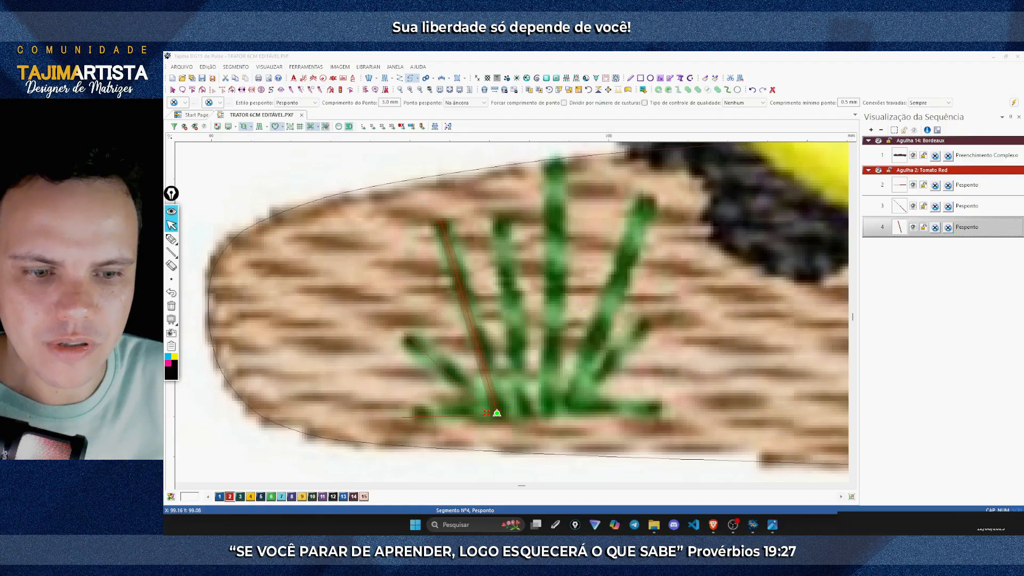
Step: Create Pesponto lines along the second tall blade, about 0.4 by 5.0 mm, and the central tallest blade of the tuft
click(503, 212)
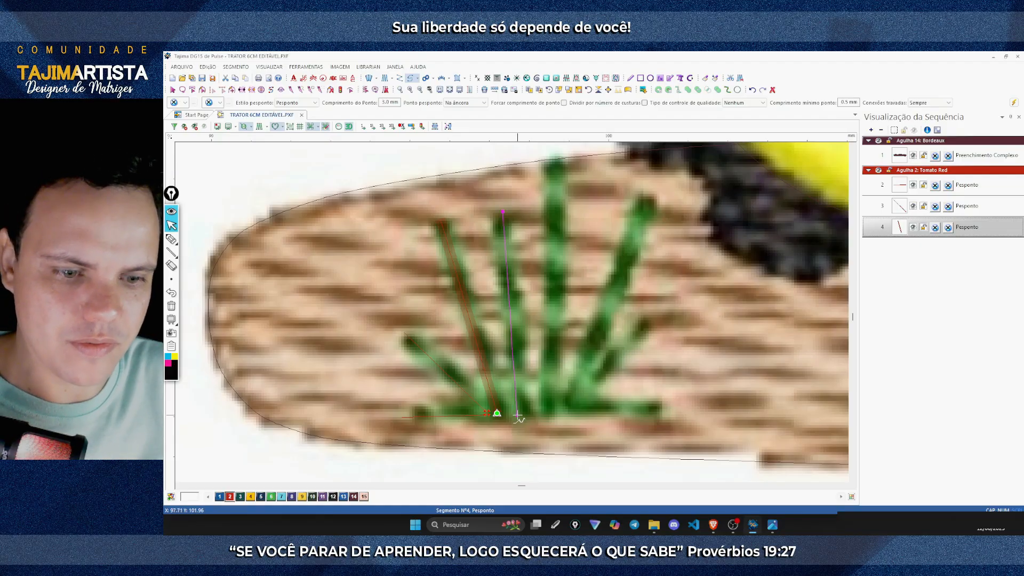
click(517, 412)
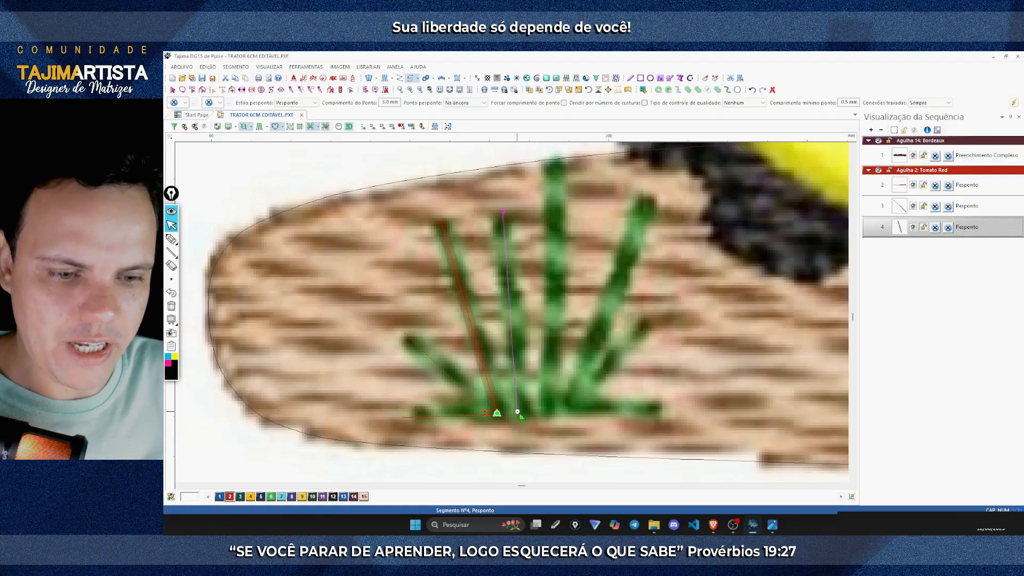
key(Return)
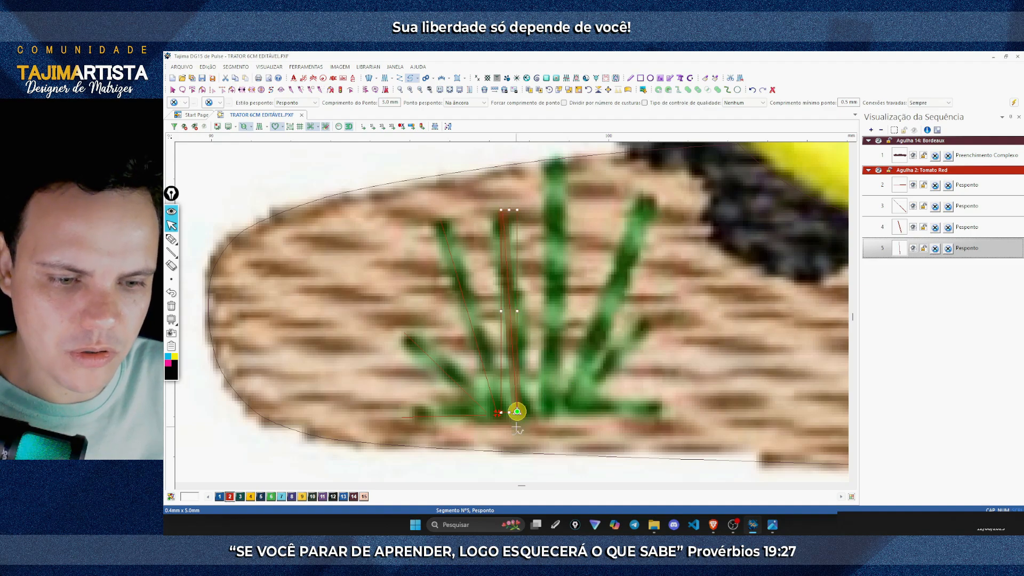
click(546, 413)
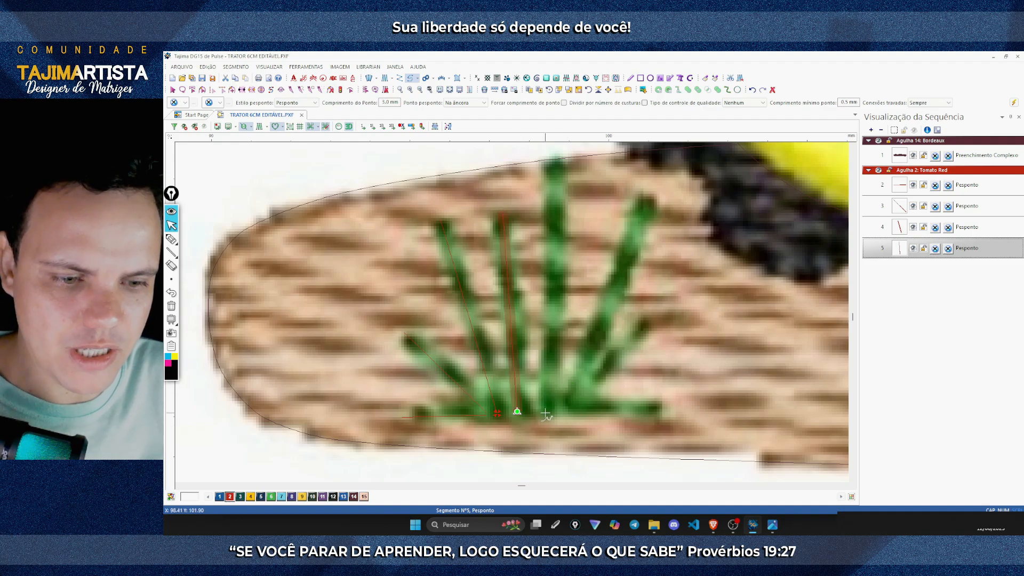
click(558, 159)
key(Return)
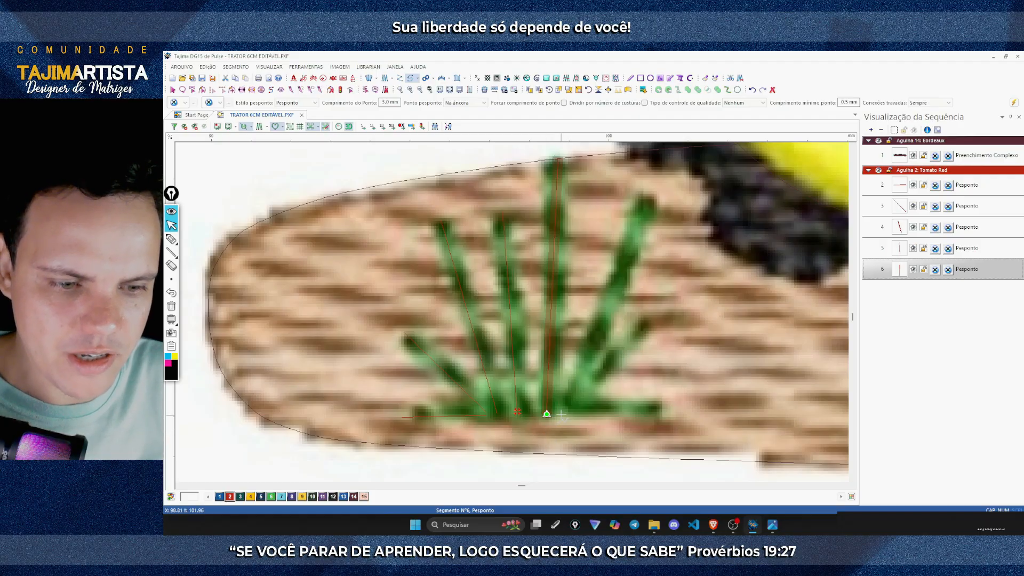
Step: Create Pesponto lines along the tall right blade, about 2.2 by 5.6 mm, and the short right blade beside it
click(561, 413)
click(650, 195)
key(Return)
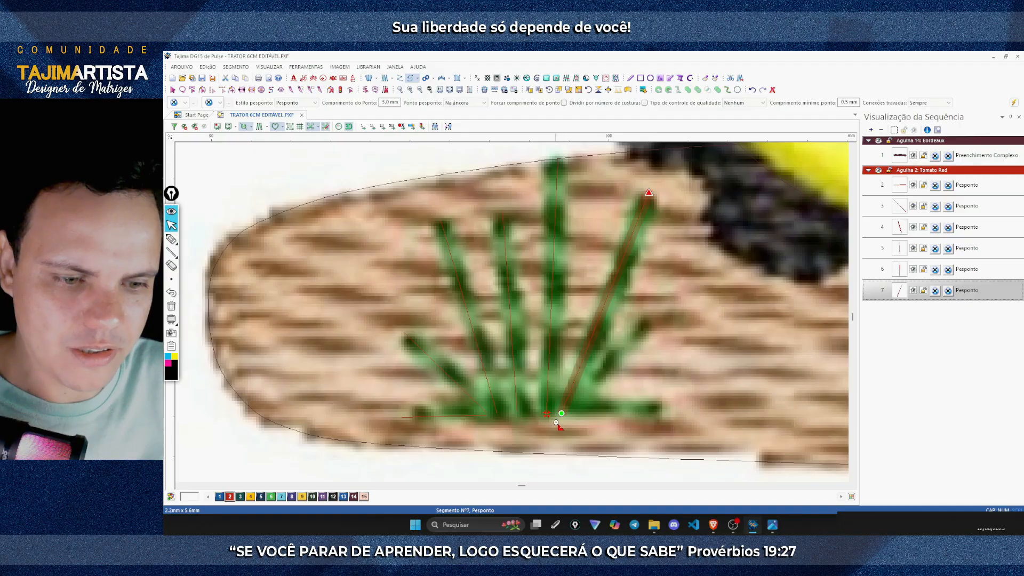
click(570, 413)
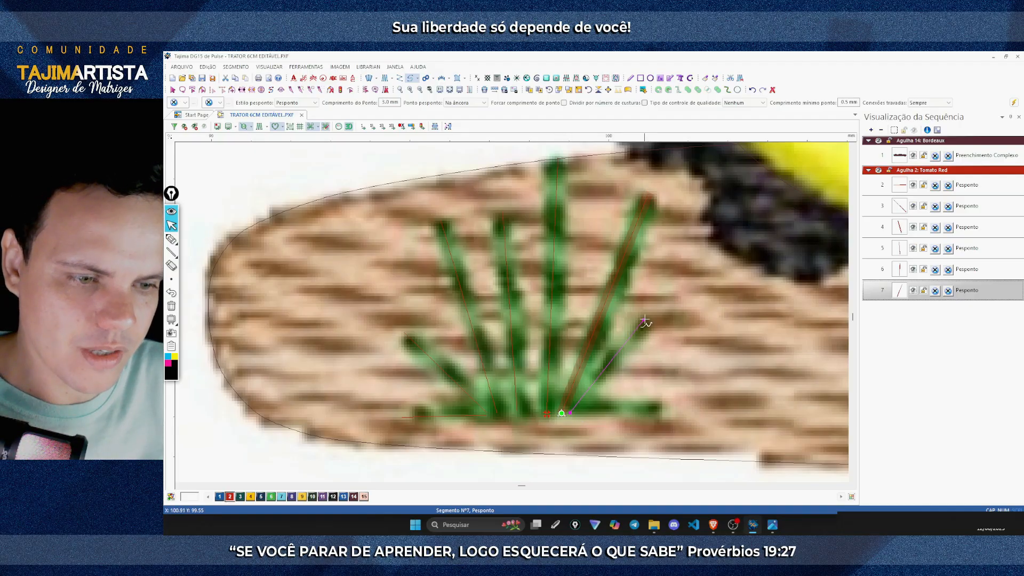
click(646, 318)
key(Return)
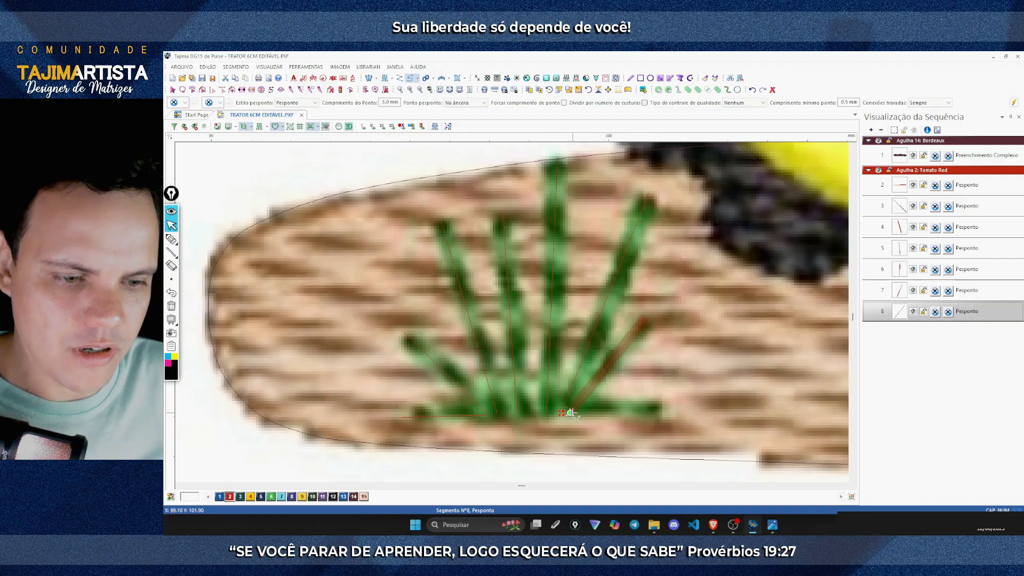
Step: Create a horizontal Pesponto line along the tuft's right base blade and finish digitizing the tuft
click(662, 412)
key(Return)
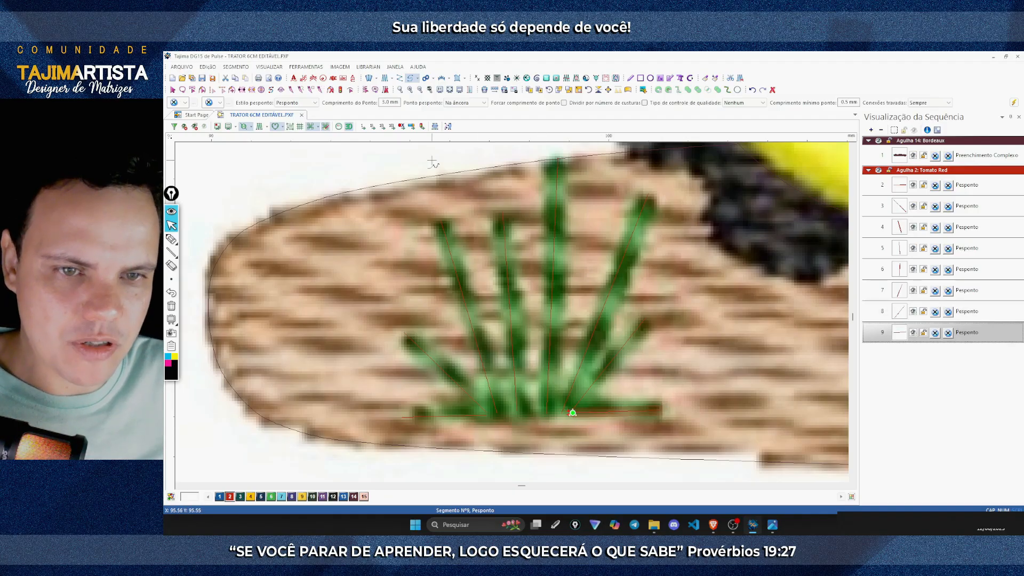
key(Escape)
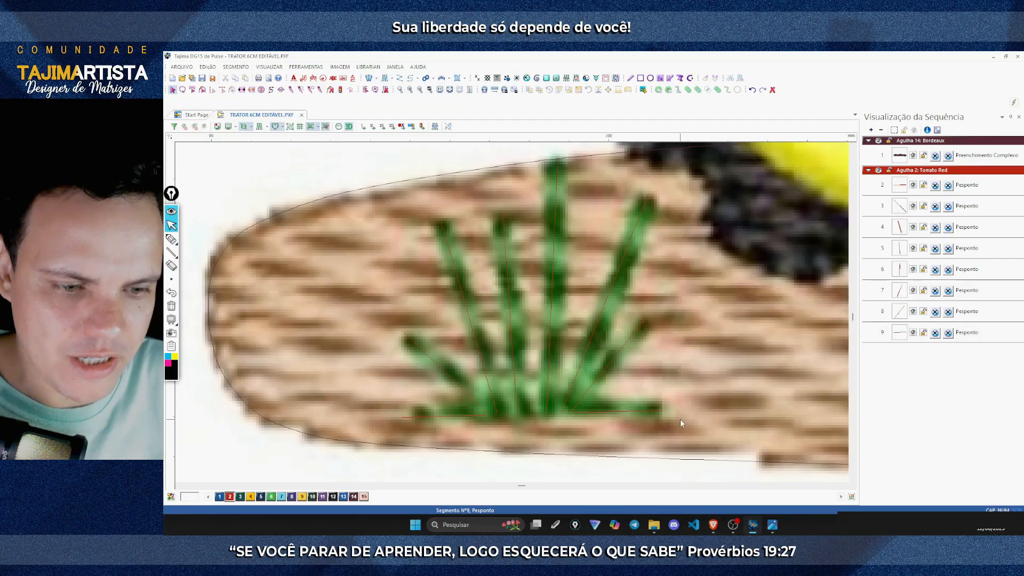
Step: Recolour all eight run stitch lines of the grass tuft with needle 6, Jungle Green
drag(680, 420, 418, 309)
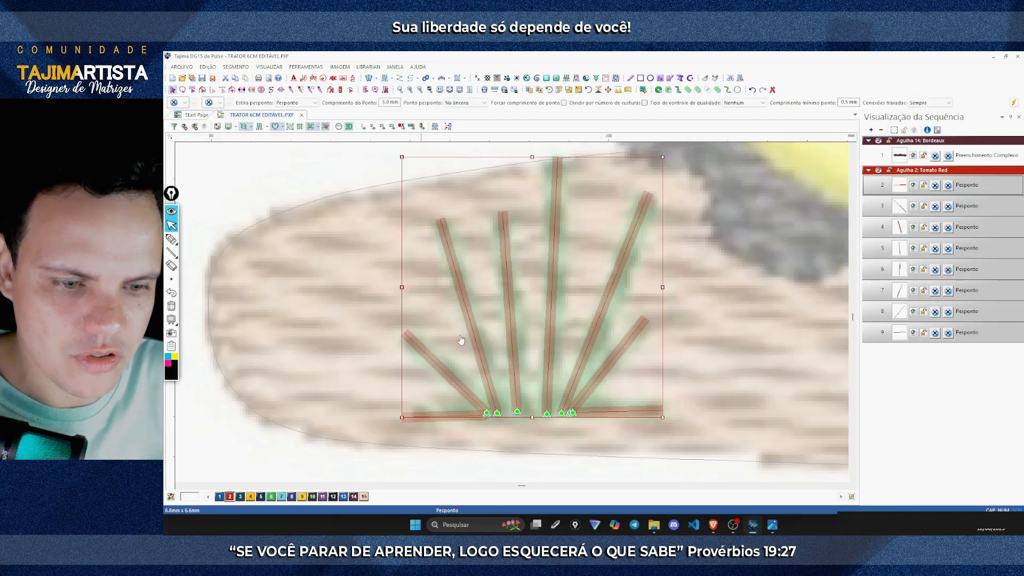
click(697, 378)
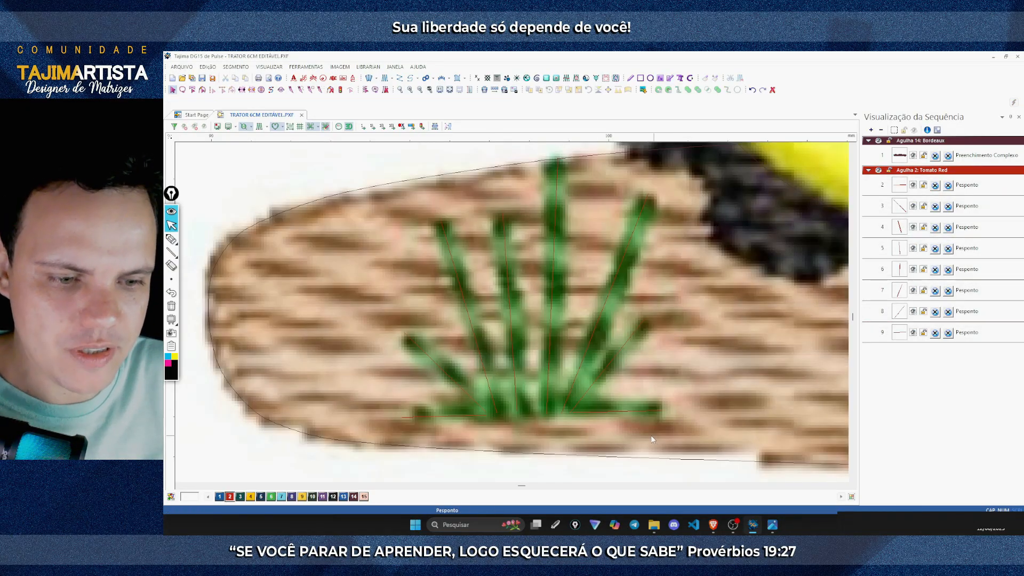
drag(653, 438, 396, 303)
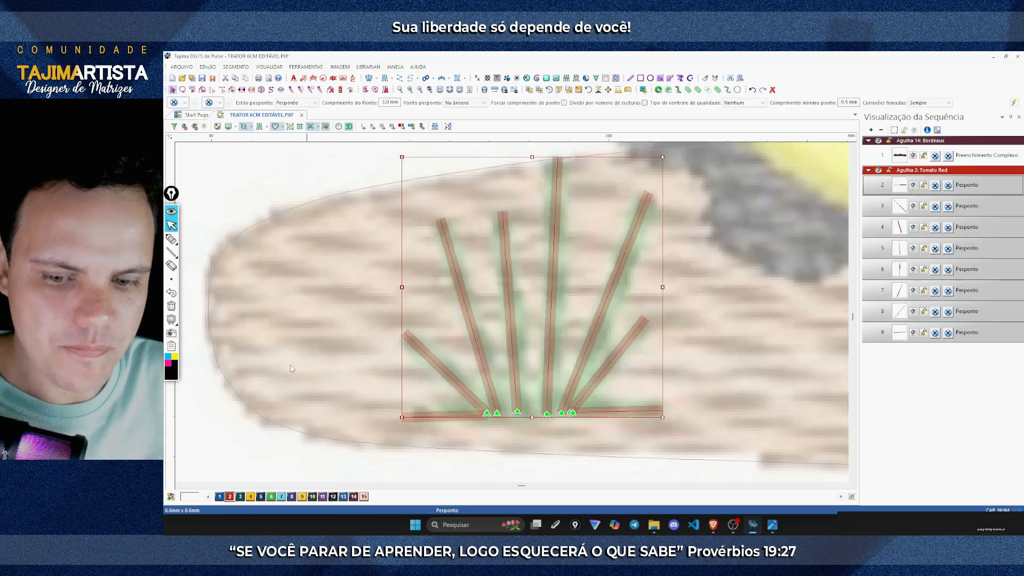
click(271, 497)
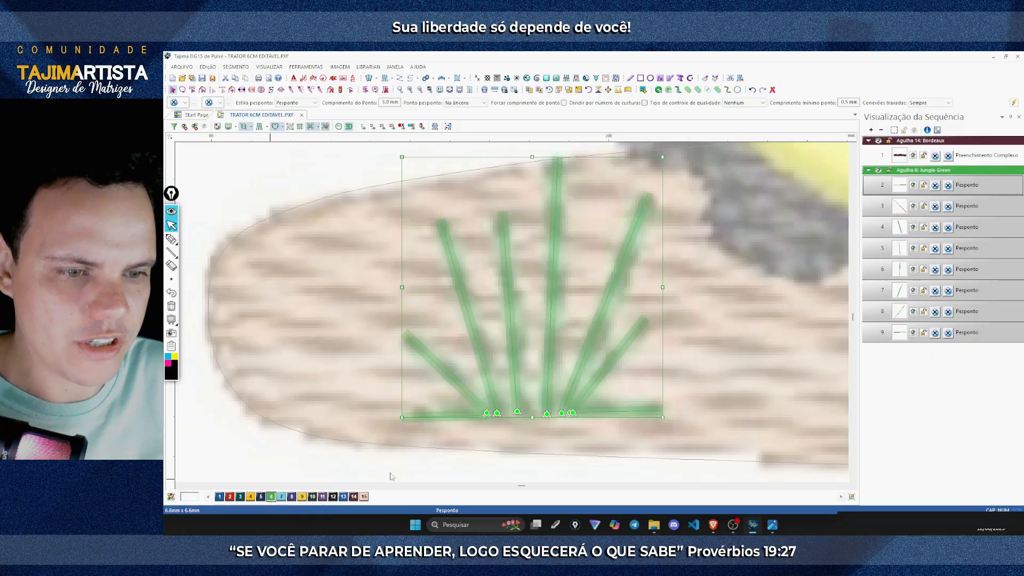
click(729, 370)
Step: Duplicate the complete grass tuft and place the copy over the middle tuft between the wheels
click(420, 90)
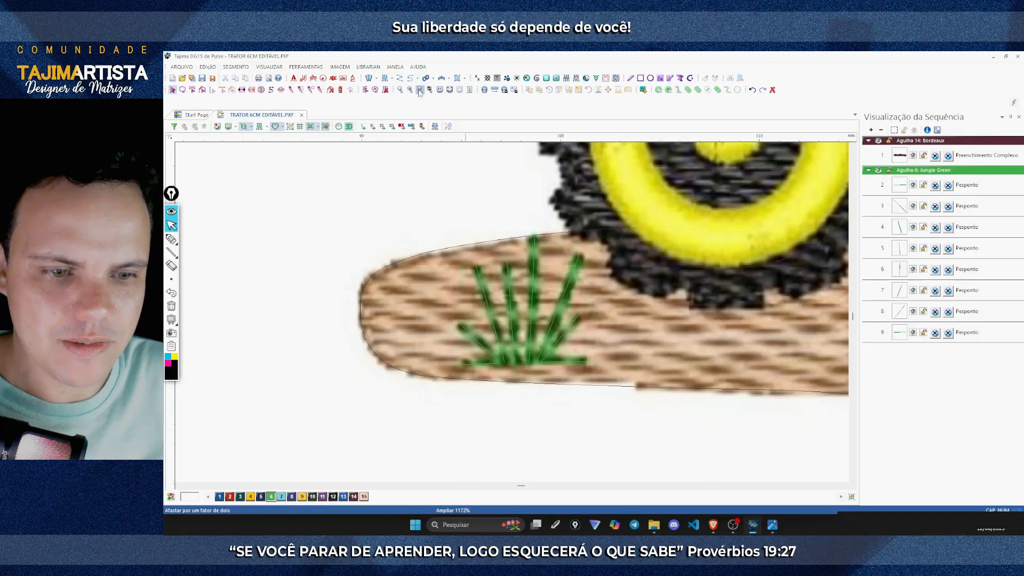
click(420, 90)
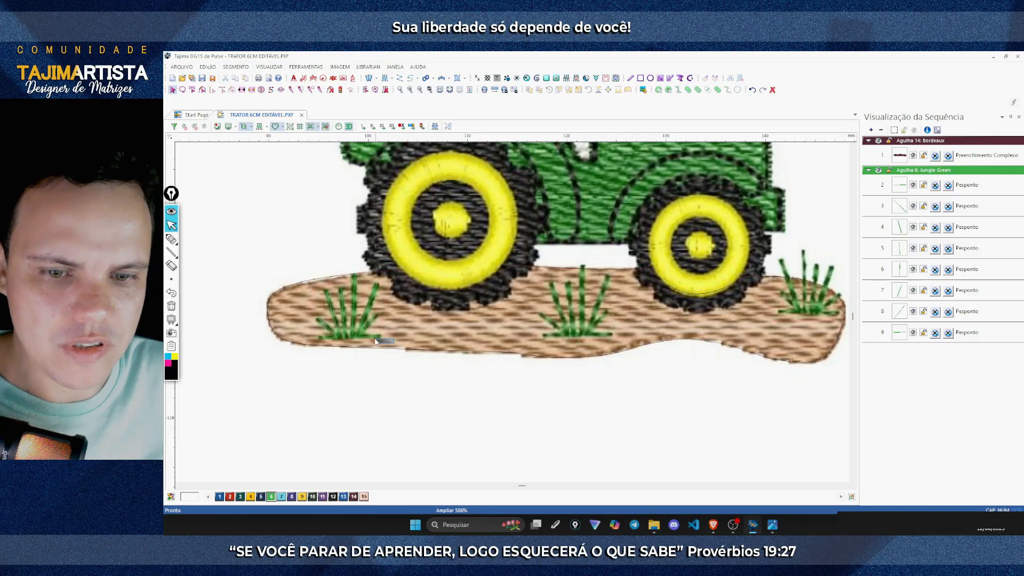
drag(393, 343, 325, 312)
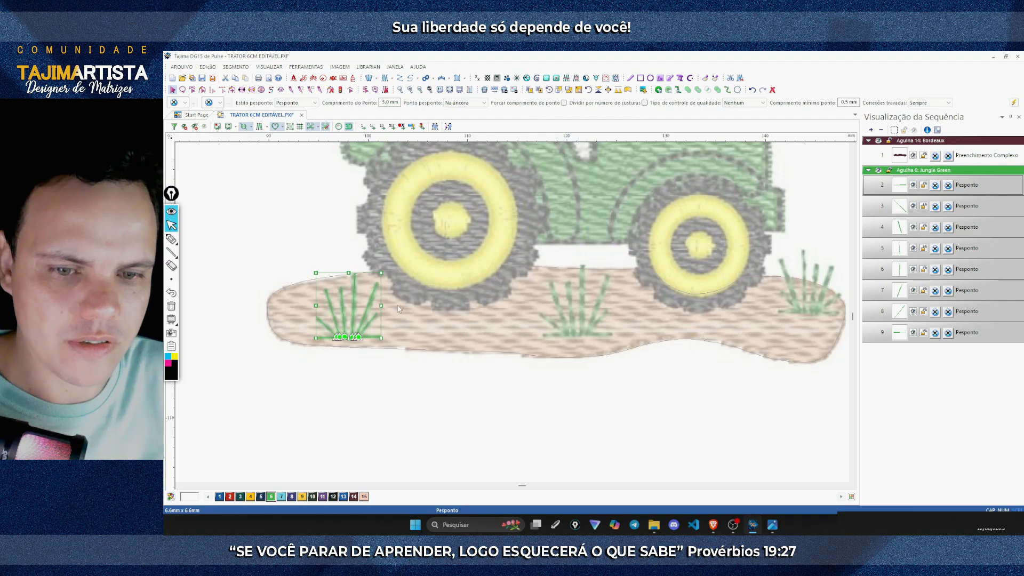
click(530, 90)
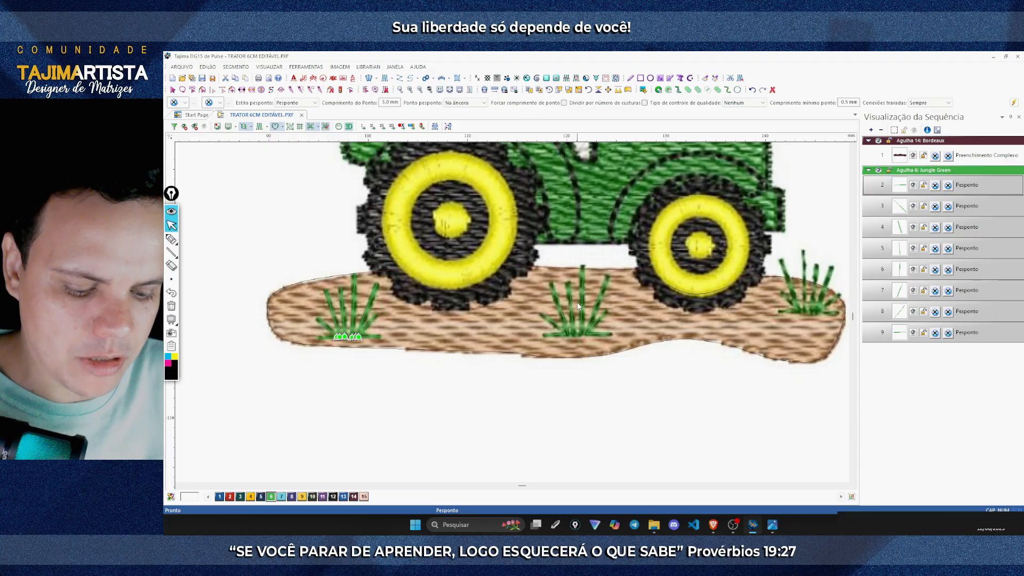
click(577, 302)
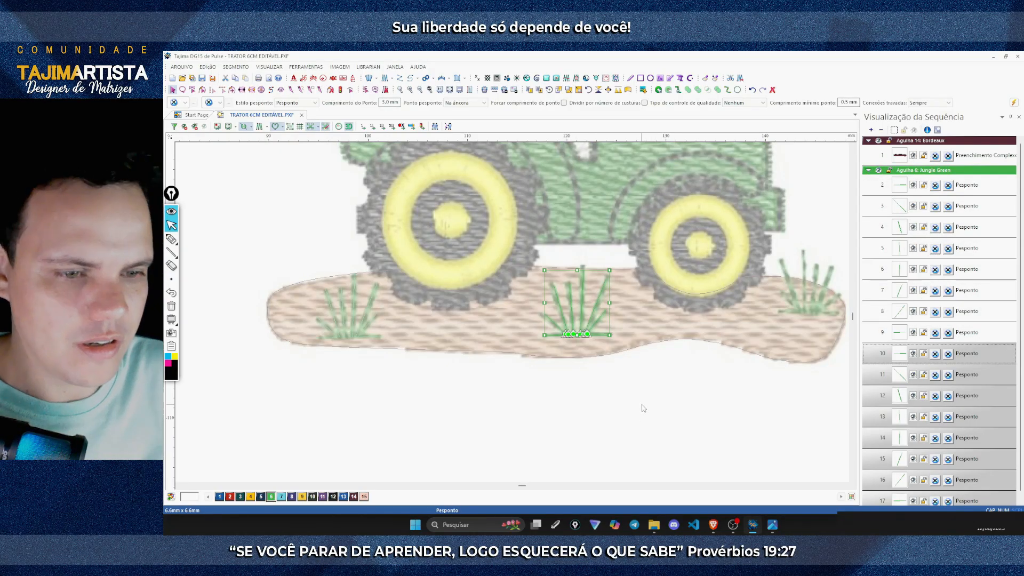
Step: Duplicate the middle grass tuft and place the copy over the tuft beyond the front wheel at the ground's end
click(644, 408)
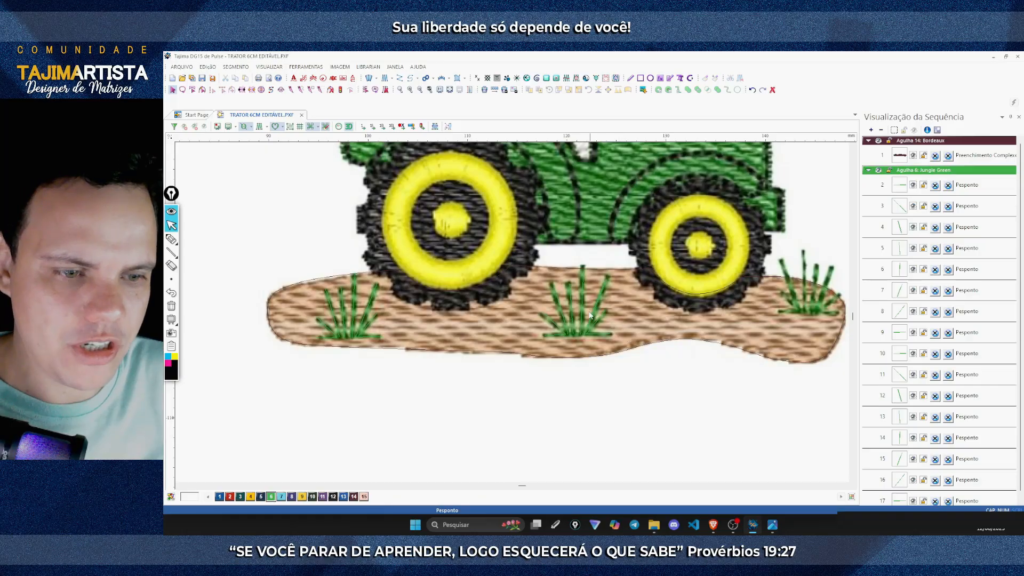
scroll(607, 308, right, 3)
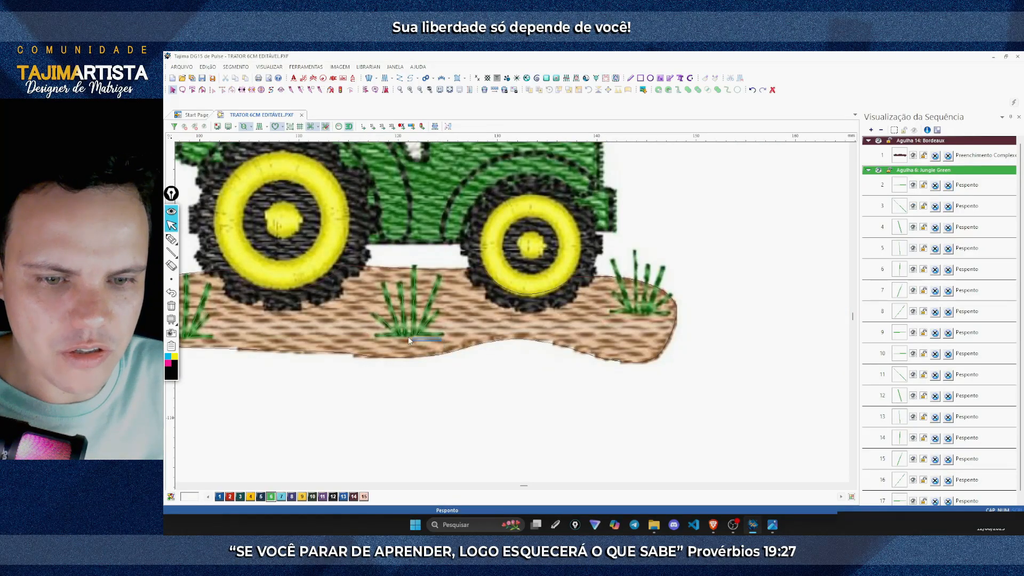
drag(408, 337, 374, 302)
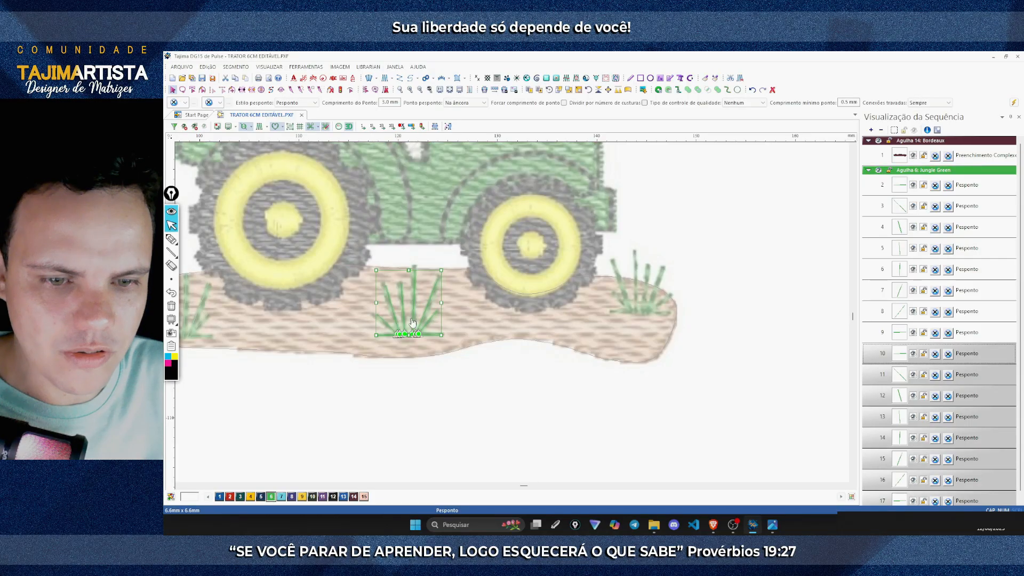
click(529, 90)
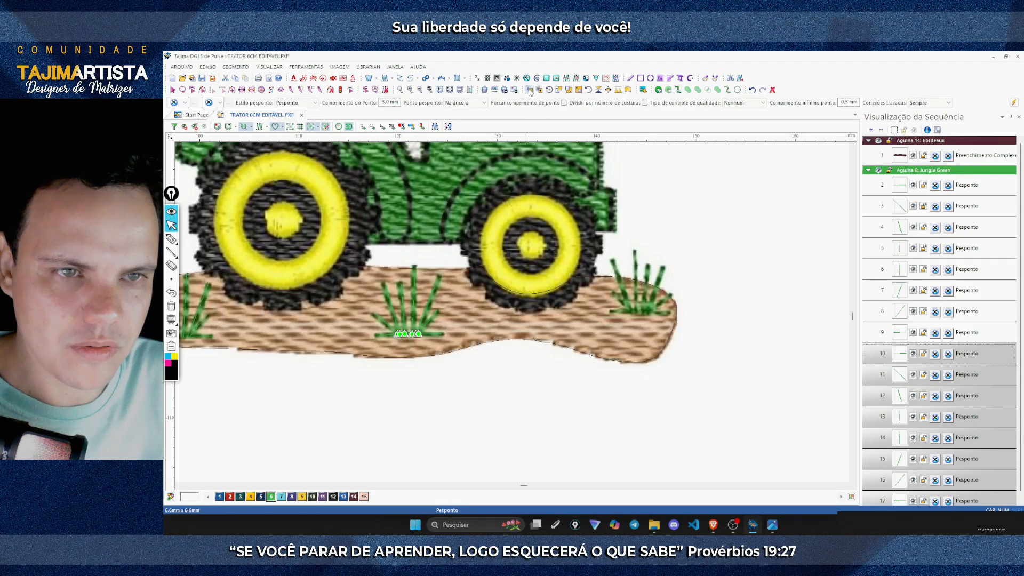
click(639, 284)
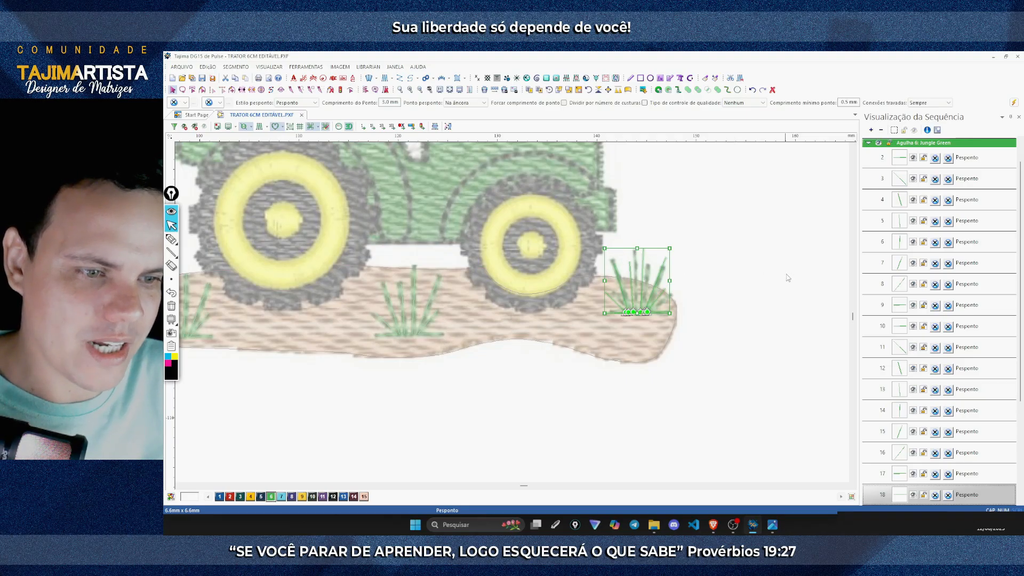
Step: Mirror the tuft beyond the front wheel horizontally about its centre without copying it, and shift it slightly onto the artwork
click(410, 90)
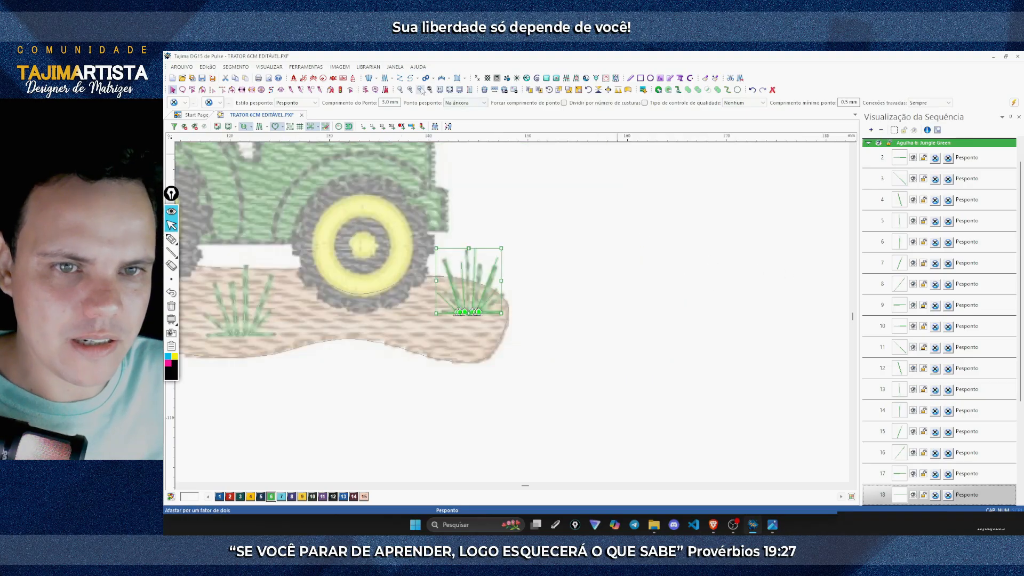
click(411, 90)
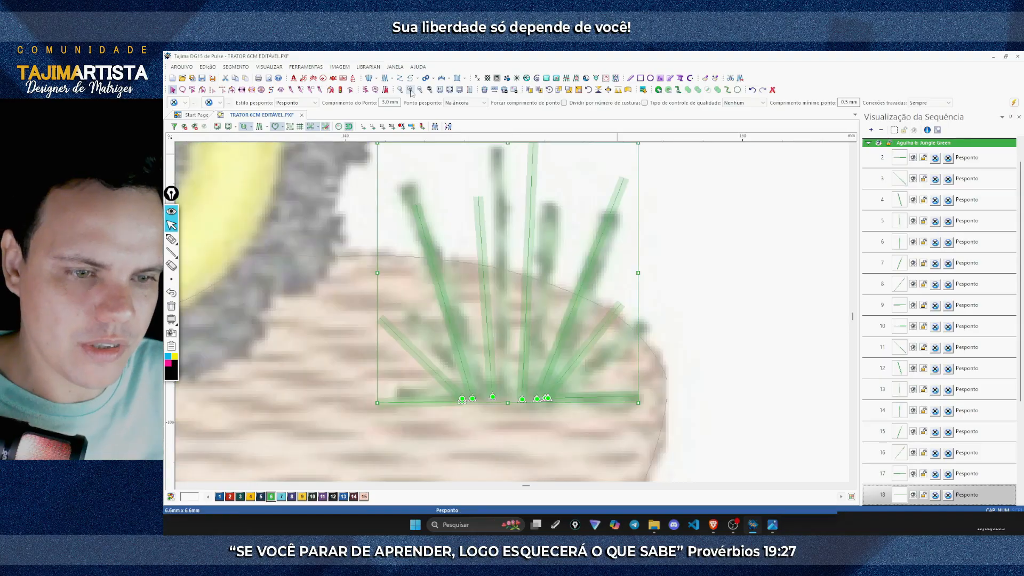
scroll(834, 166, down, 1)
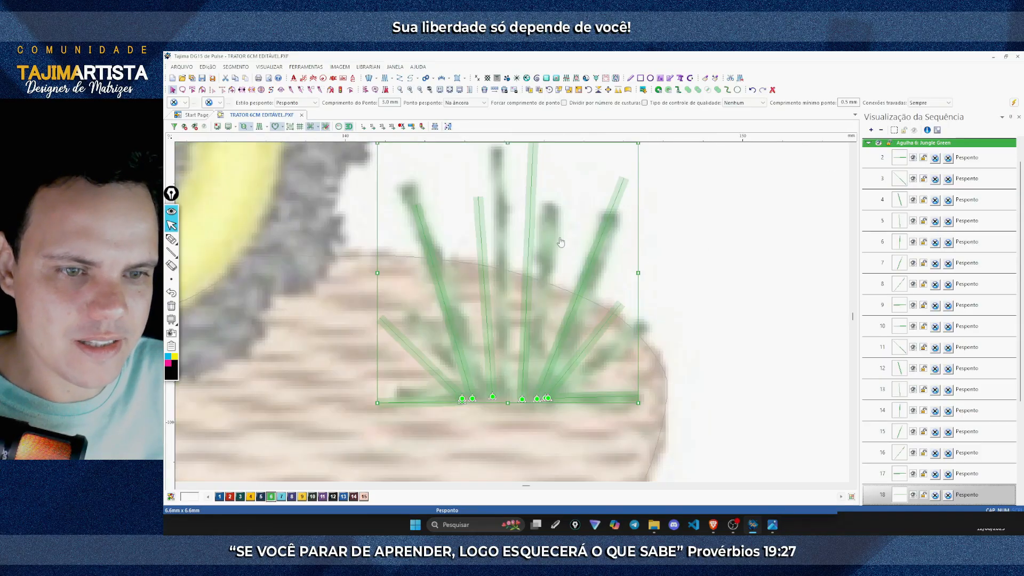
scroll(853, 149, up, 1)
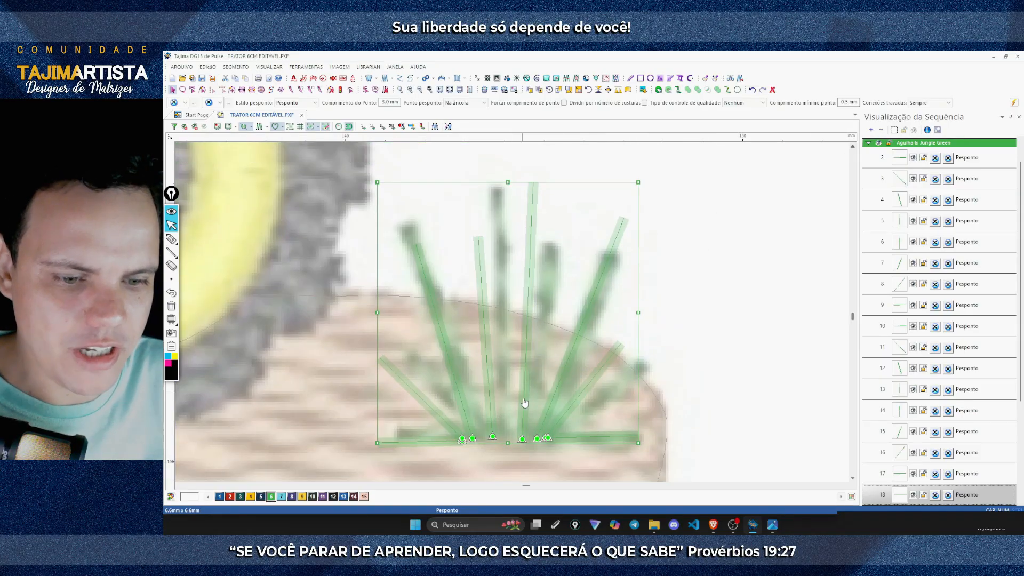
click(591, 468)
drag(661, 453, 396, 370)
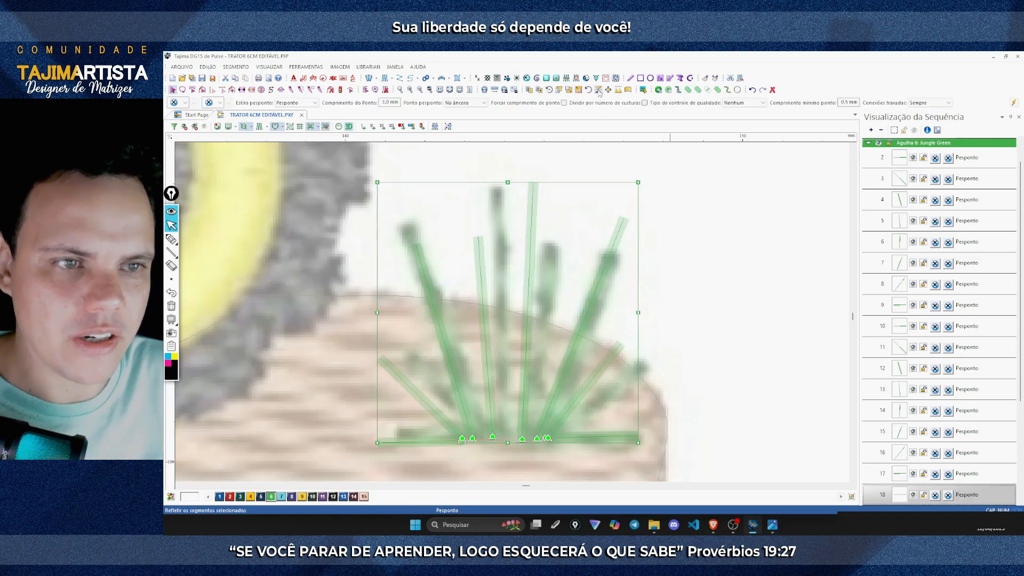
click(600, 91)
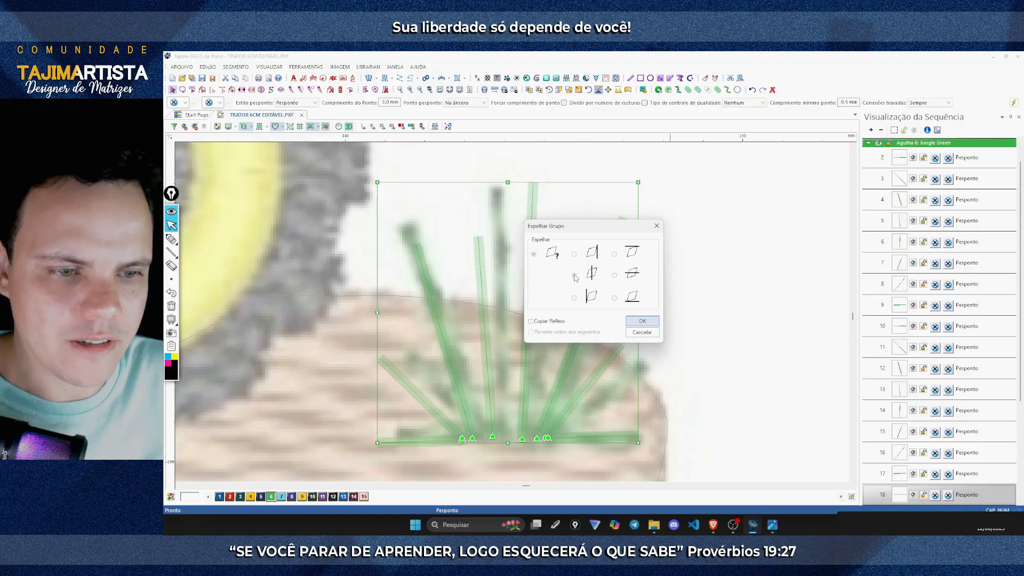
click(575, 276)
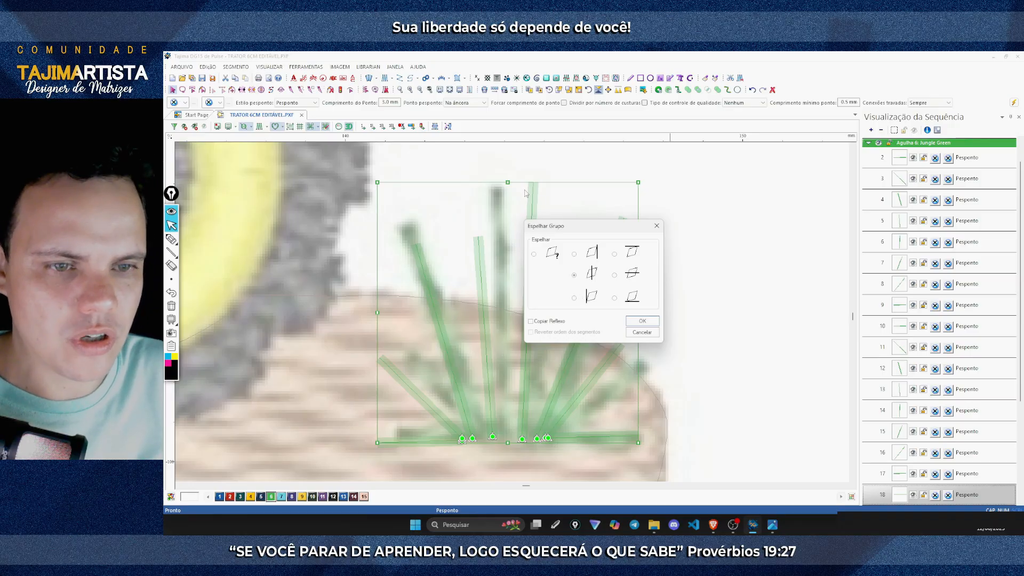
drag(567, 226, 718, 214)
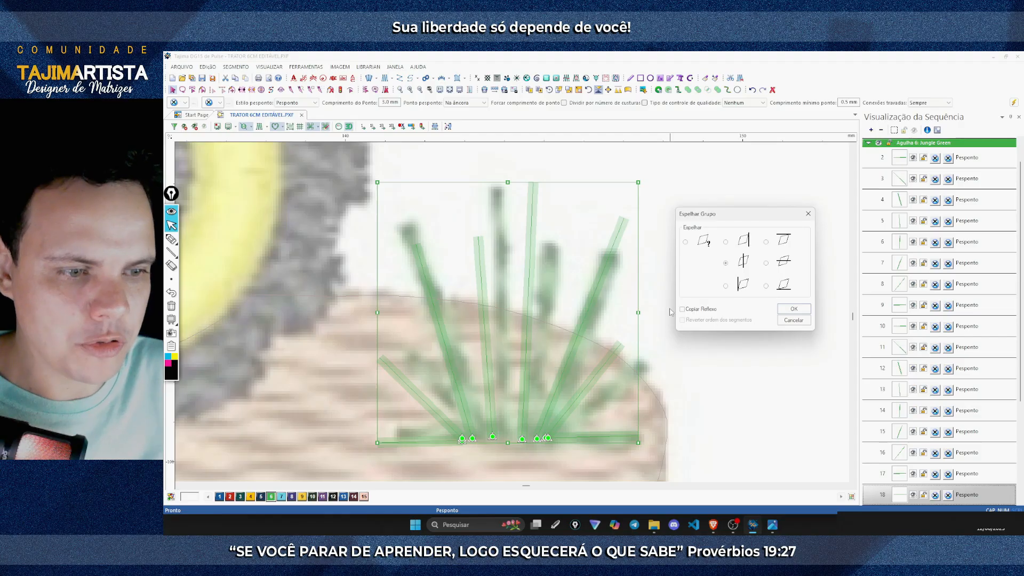
click(793, 310)
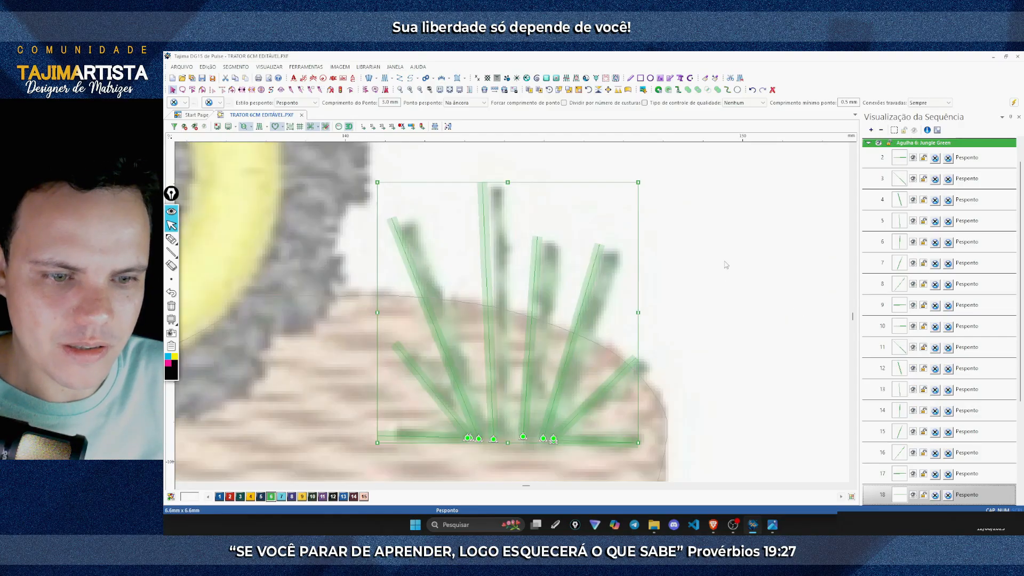
drag(537, 212, 548, 215)
click(726, 239)
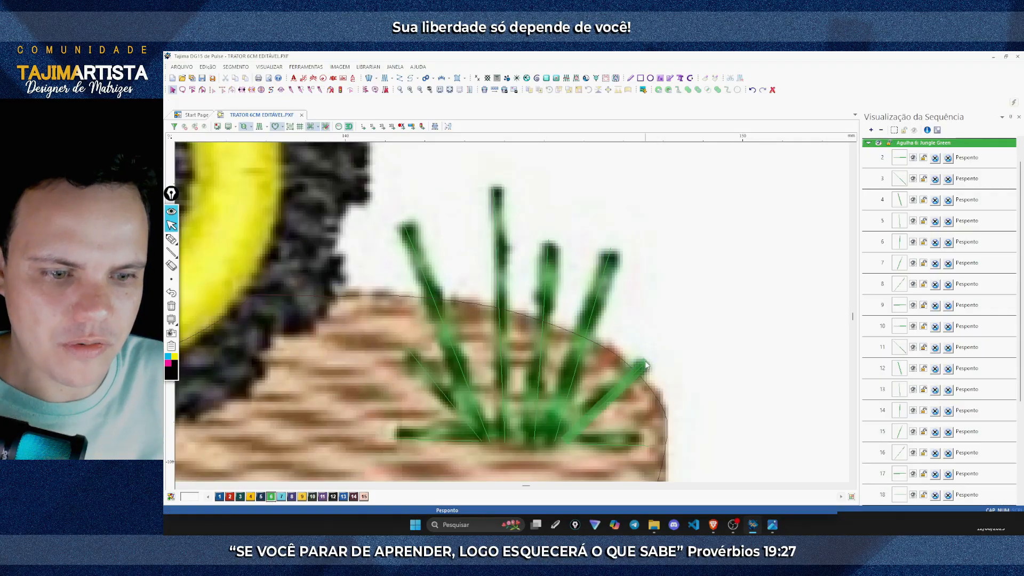
Step: Examine the digitized ground and three grass tufts with the background tractor image hidden, and show the image again
click(425, 92)
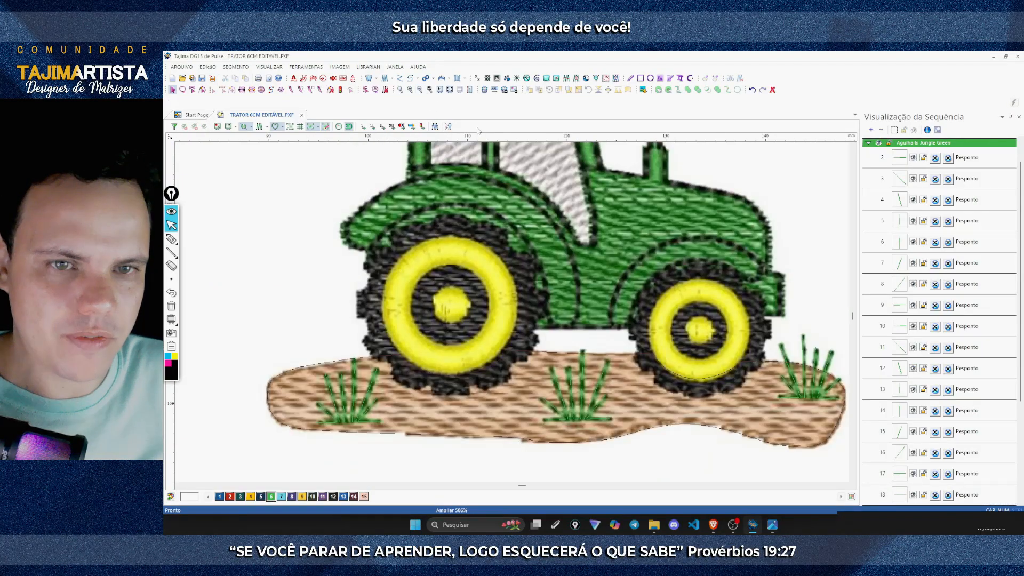
click(421, 90)
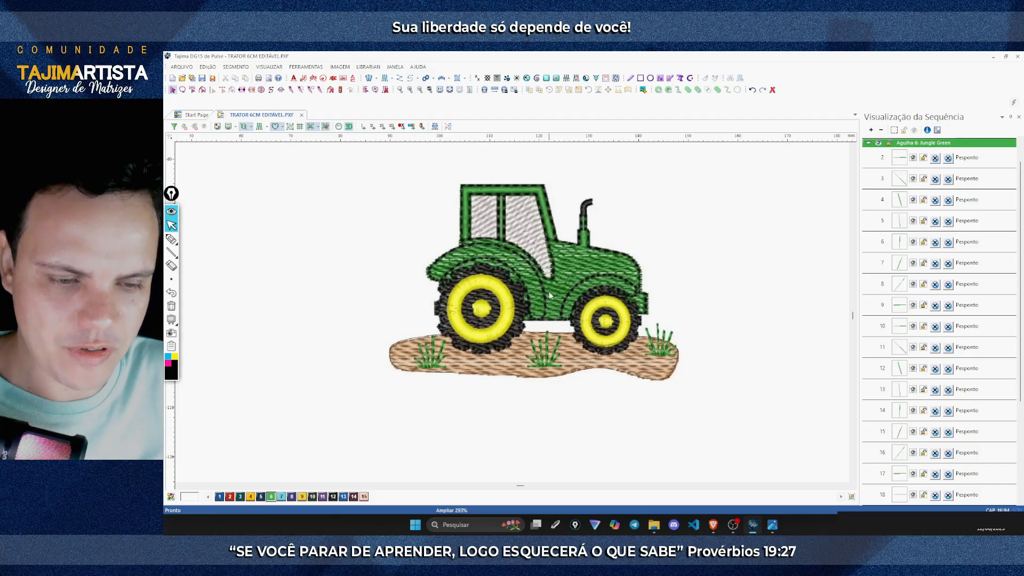
key(i)
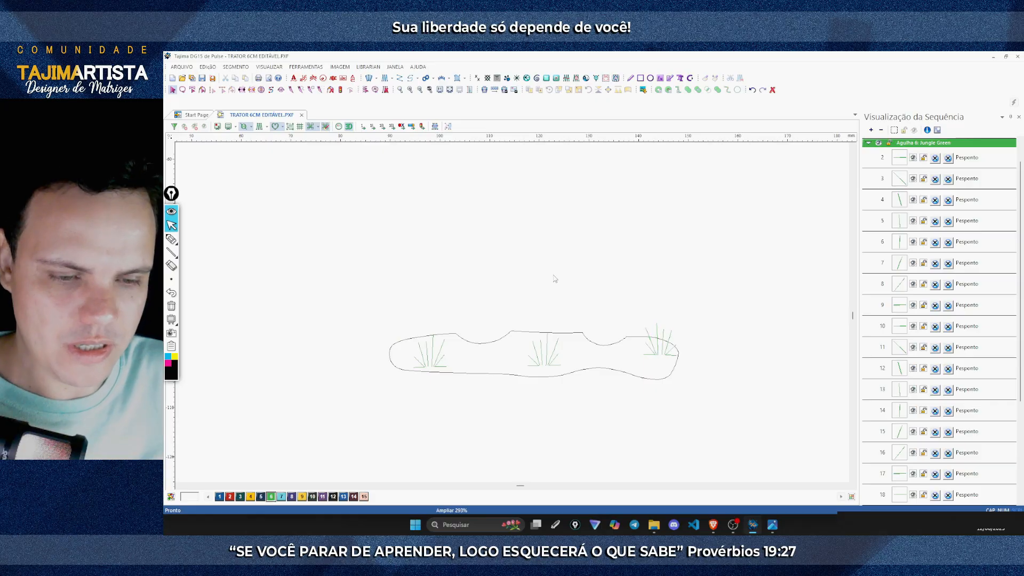
key(i)
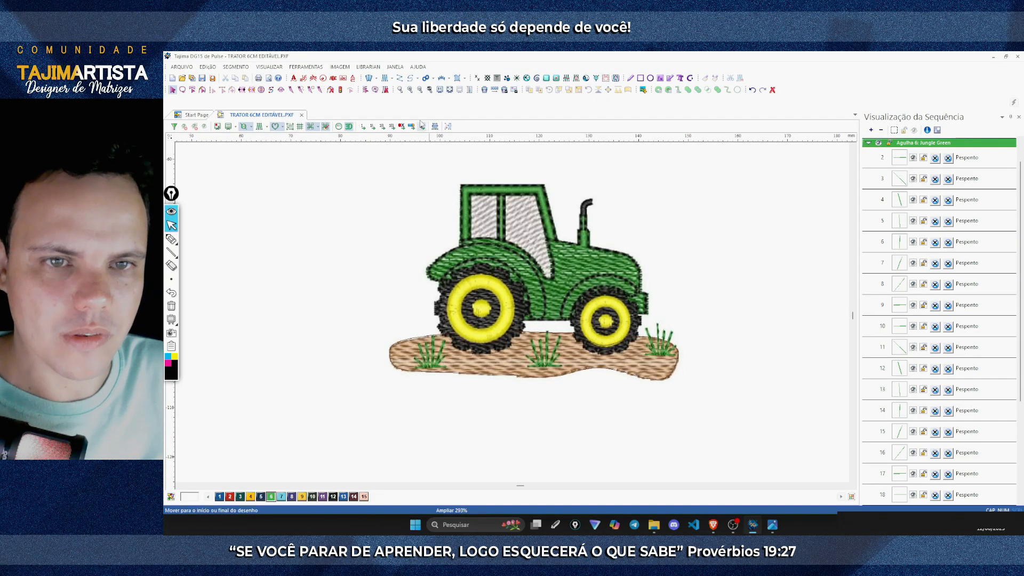
Step: Show the stitches and regenerate them for the ground fill and all three grass tufts together
click(410, 92)
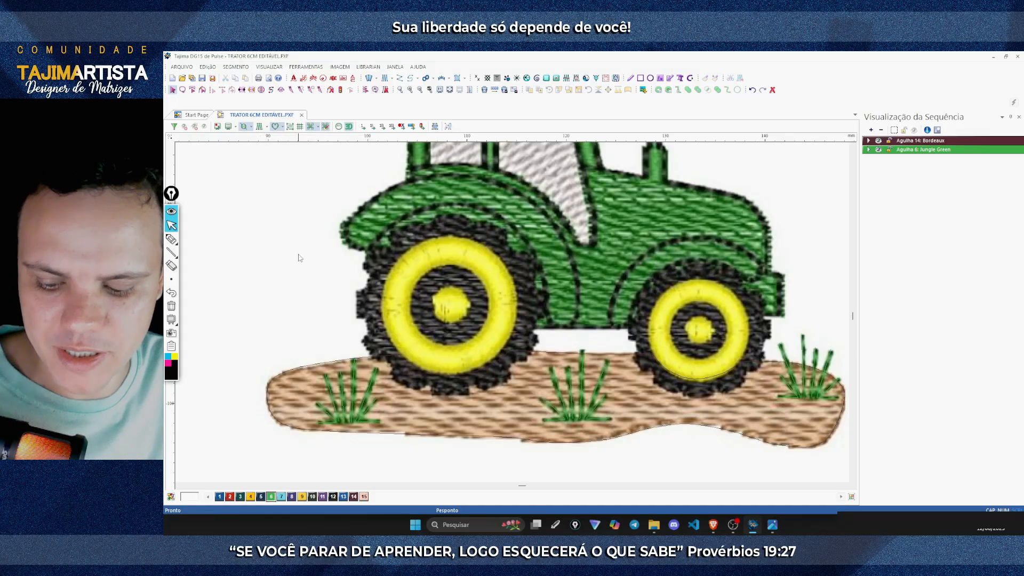
key(x)
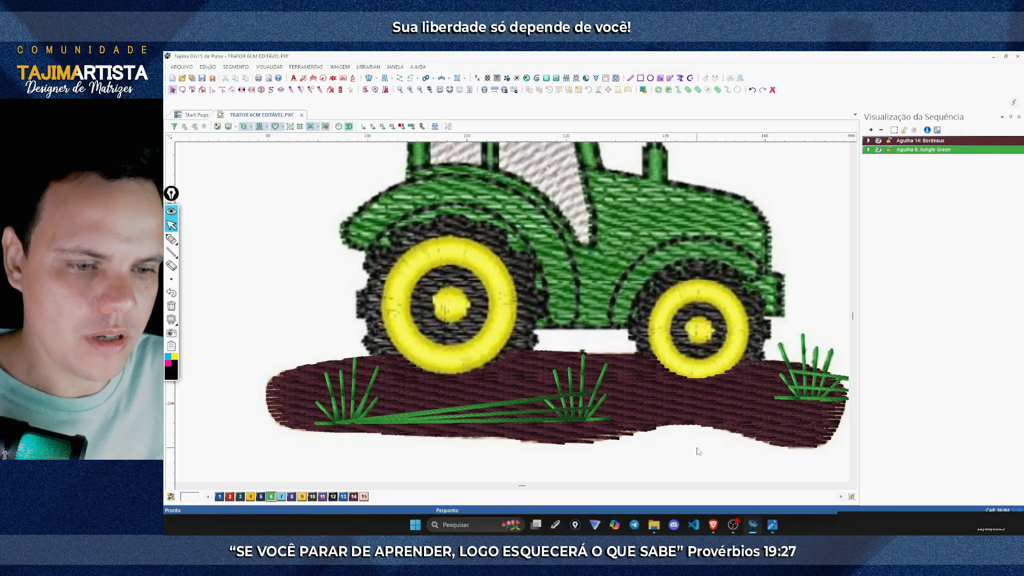
drag(249, 330, 845, 463)
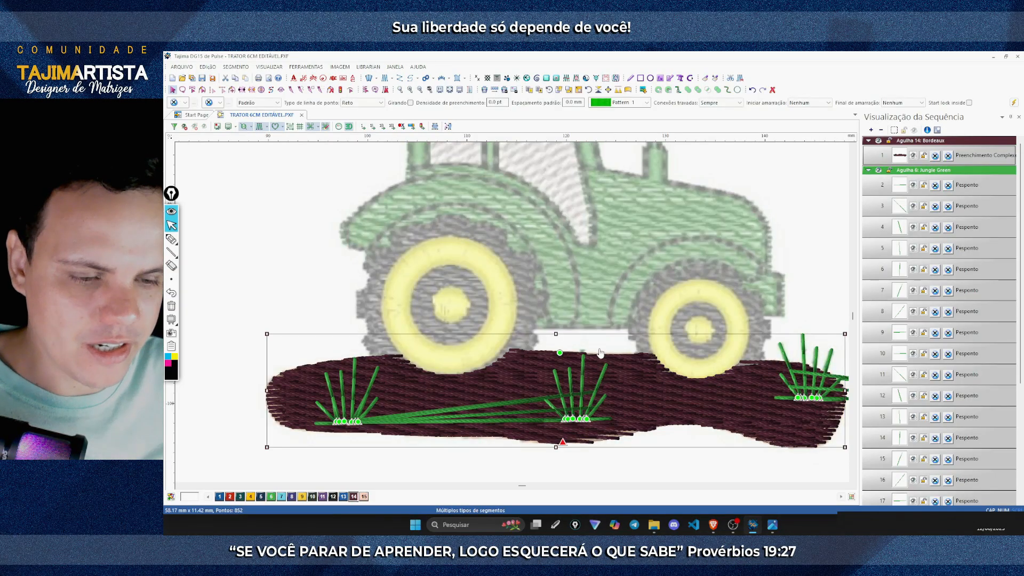
key(g)
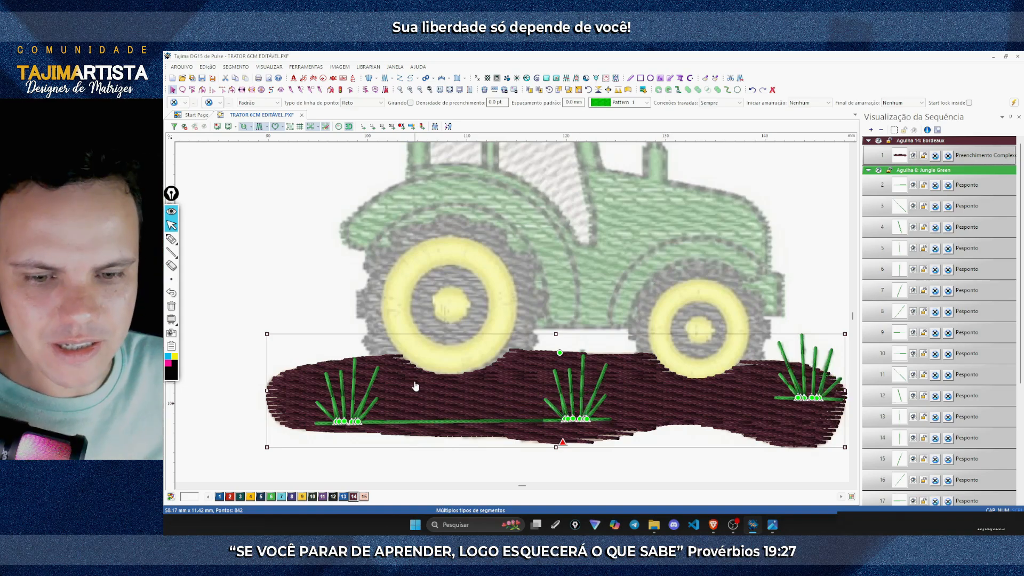
key(Escape)
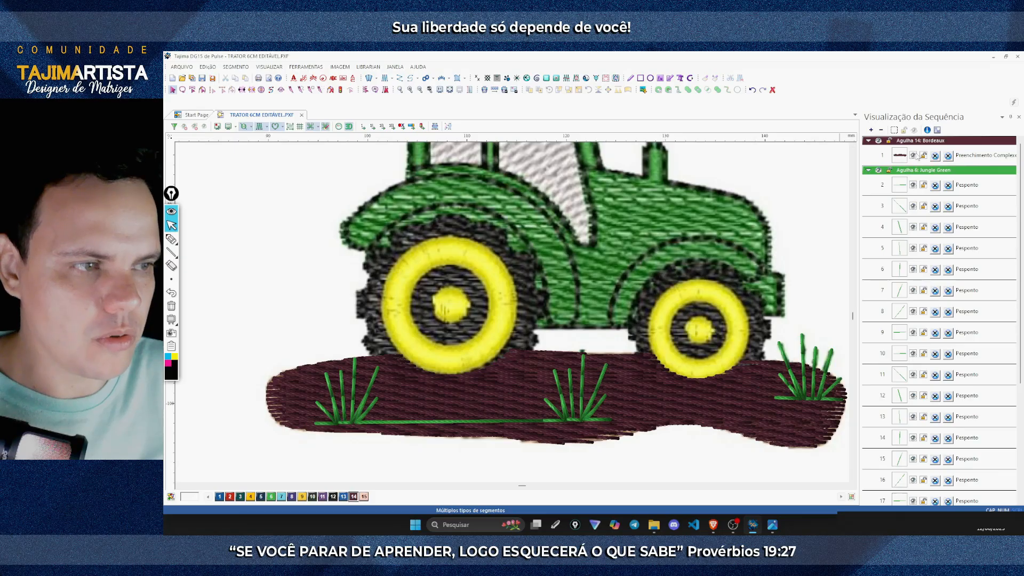
Step: Lock and hide the Bordeaux ground fill and select all run stitch lines of the three grass tufts
click(889, 141)
click(879, 141)
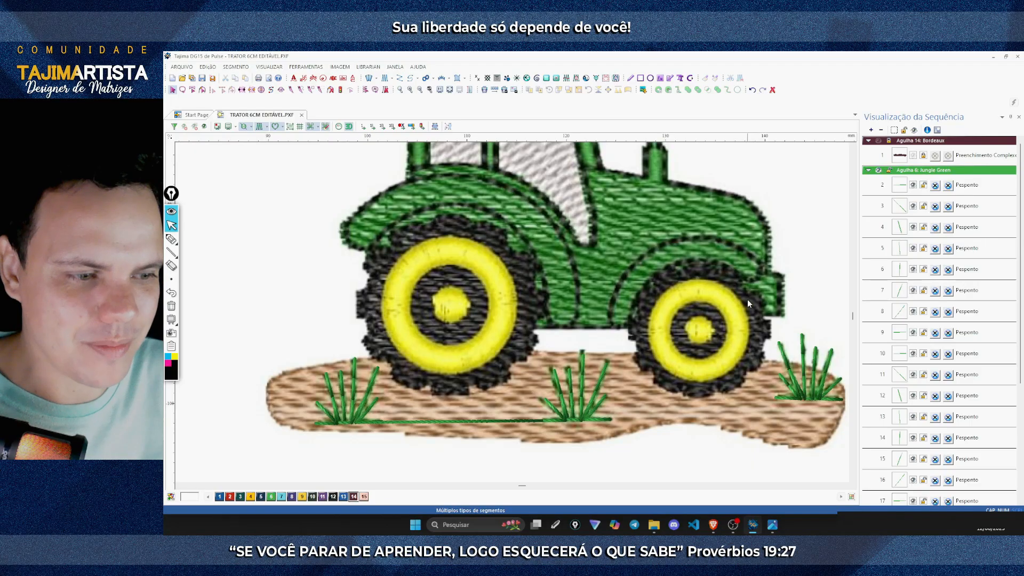
drag(280, 312, 833, 453)
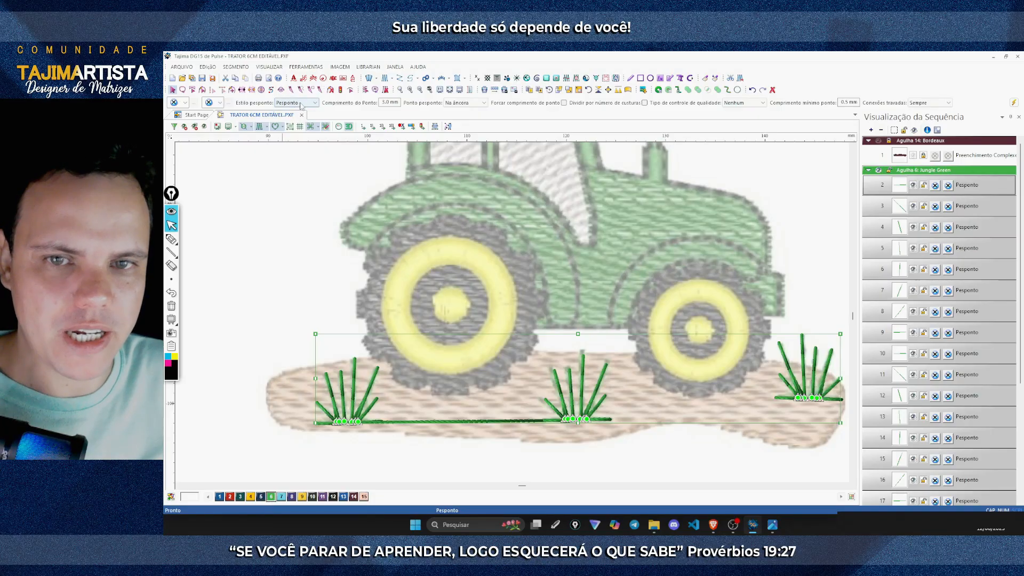
click(171, 239)
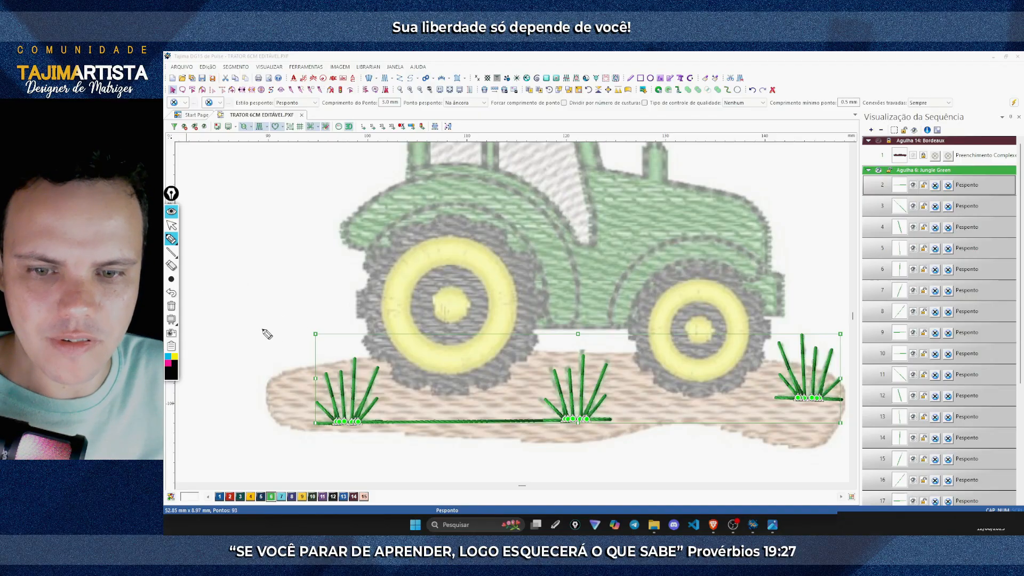
drag(263, 331, 231, 163)
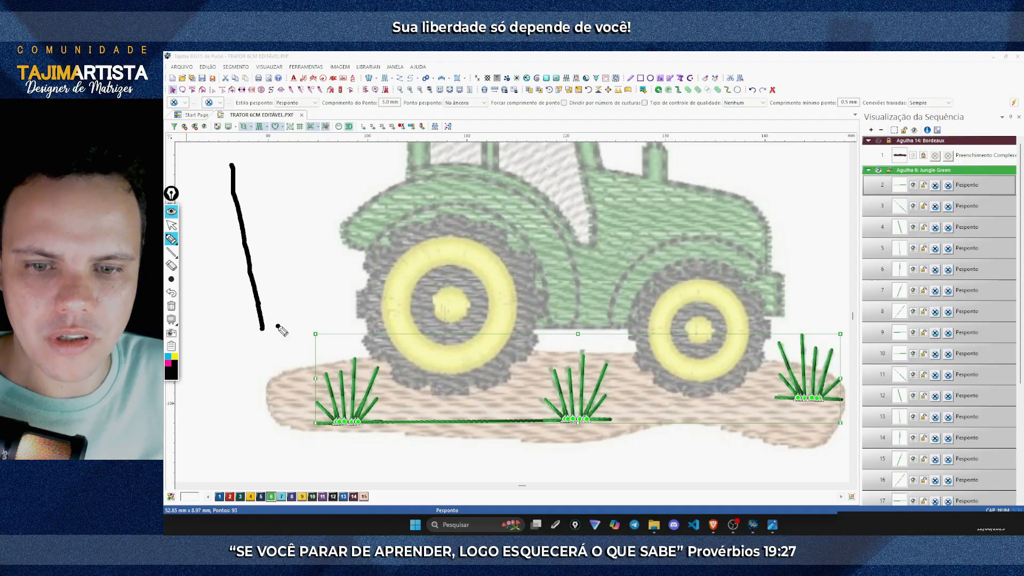
mouse_move(277, 326)
mouse_down()
mouse_move(267, 235)
mouse_move(273, 305)
mouse_up()
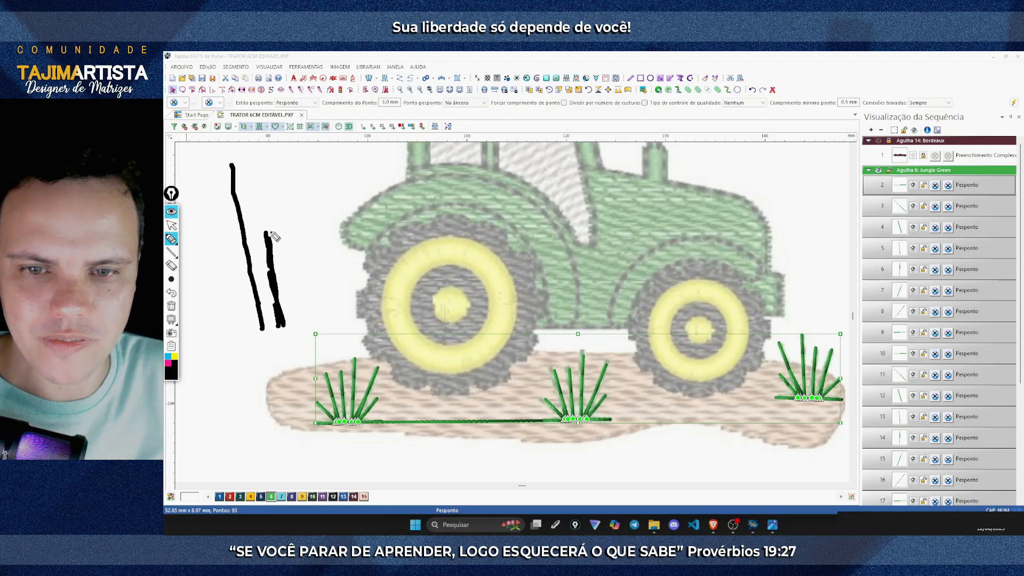
mouse_move(270, 242)
mouse_down()
mouse_move(260, 206)
mouse_move(269, 234)
mouse_up()
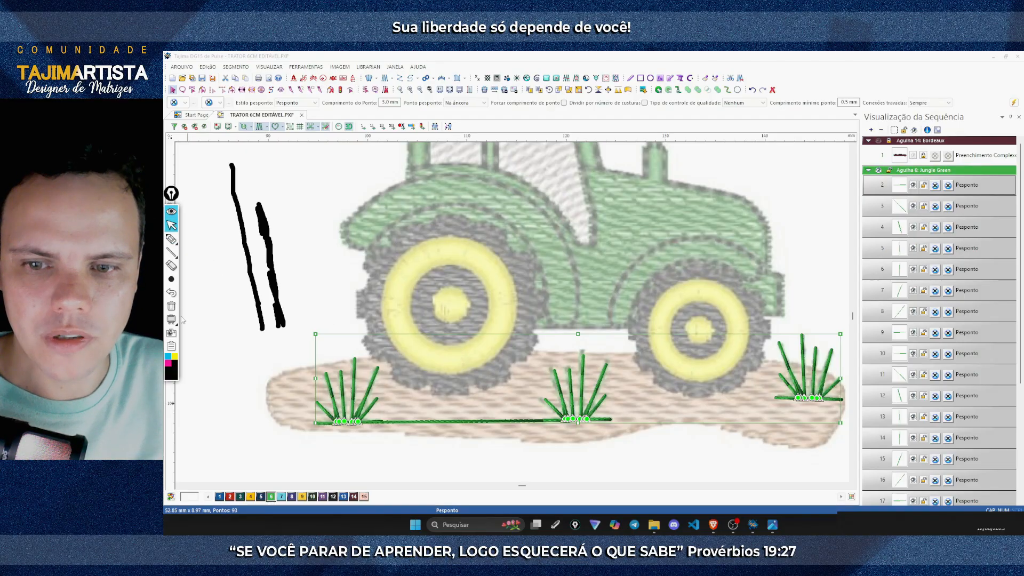
click(171, 304)
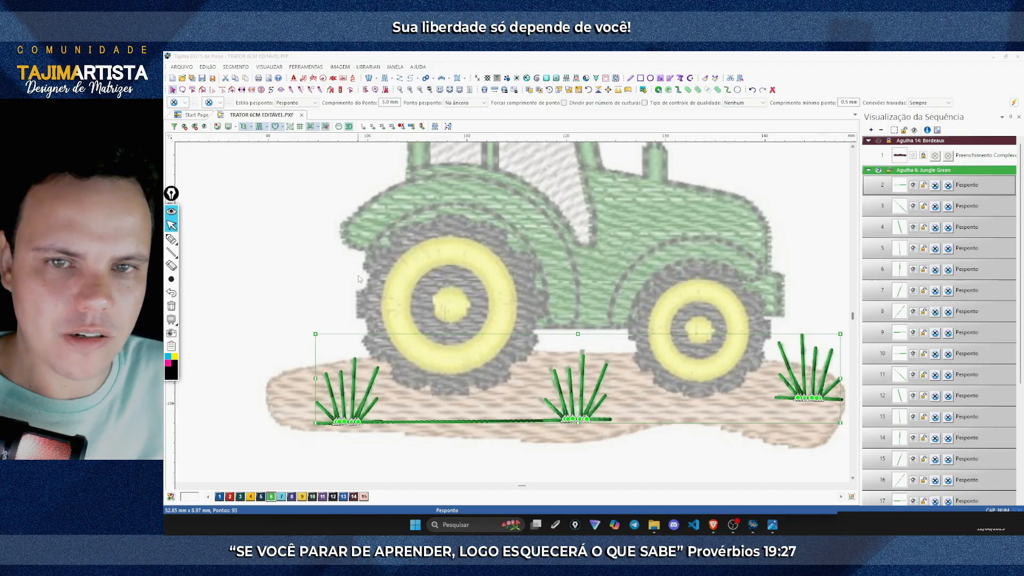
Step: Change the run stitch style of all selected grass lines to Triplo and deselect them
click(287, 104)
click(287, 104)
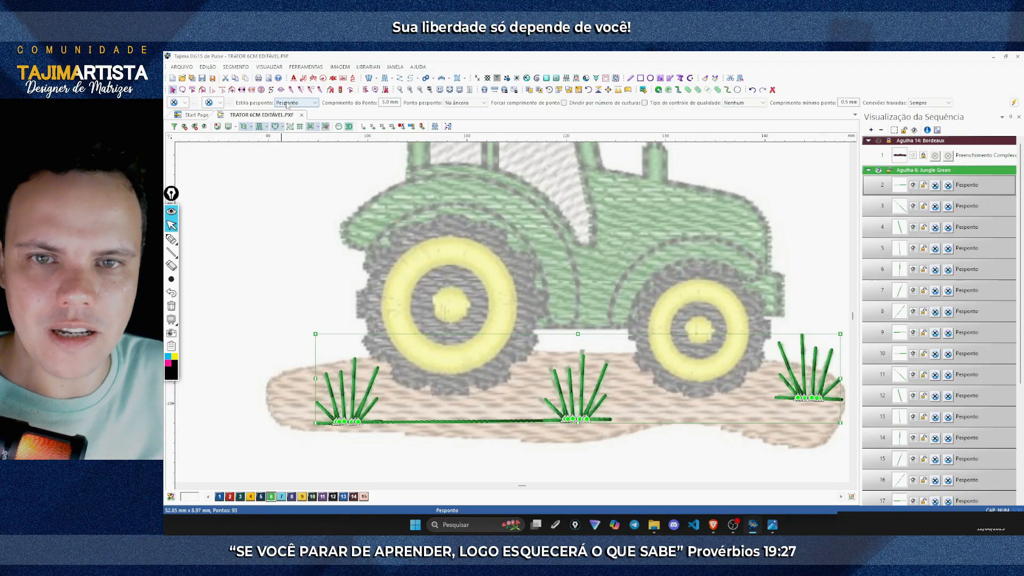
click(282, 104)
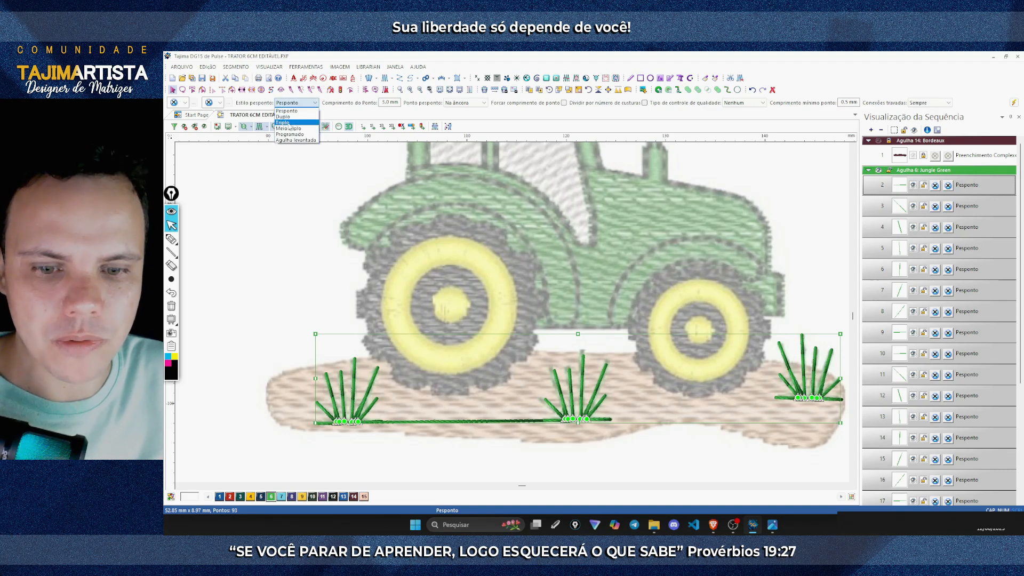
click(289, 123)
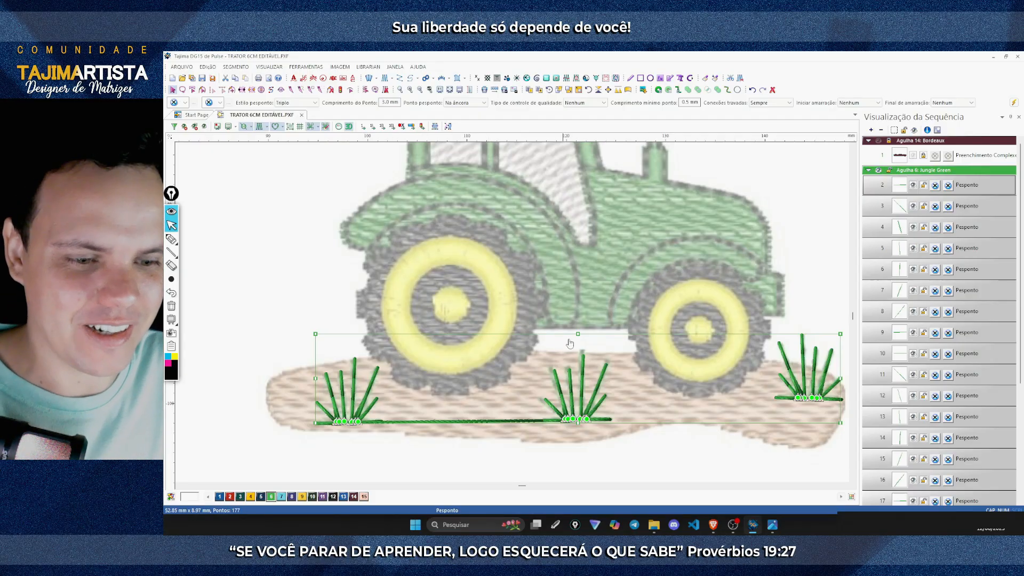
click(566, 295)
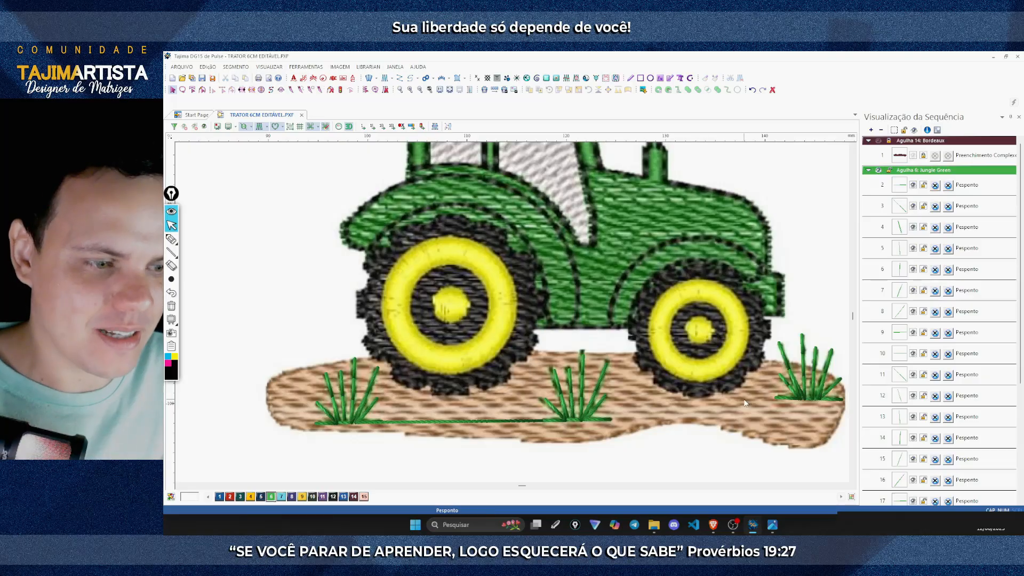
Step: Collapse the segment lists of all needle groups in the sequence view
click(882, 131)
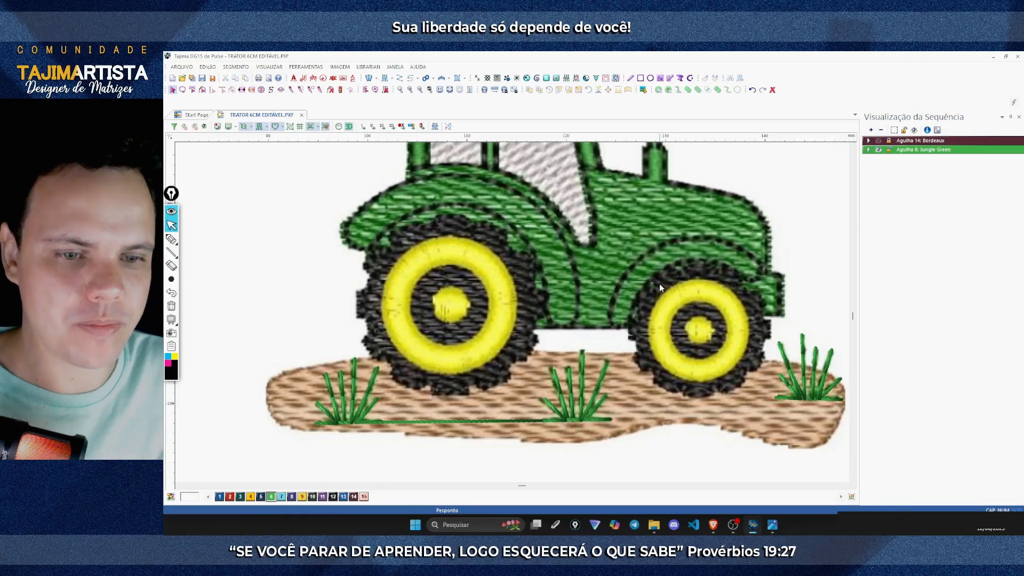
scroll(660, 286, up, 2)
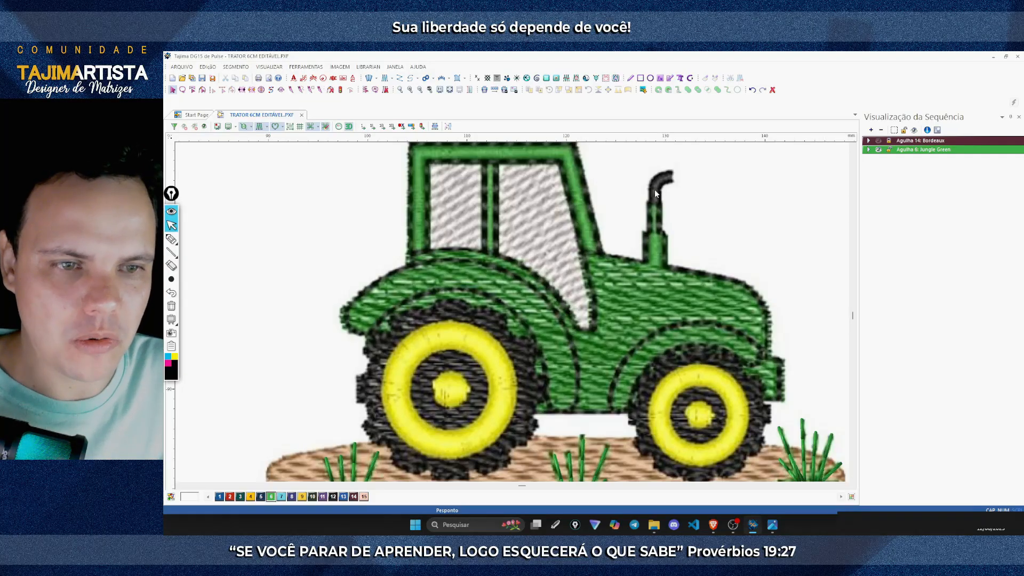
scroll(560, 349, up, 1)
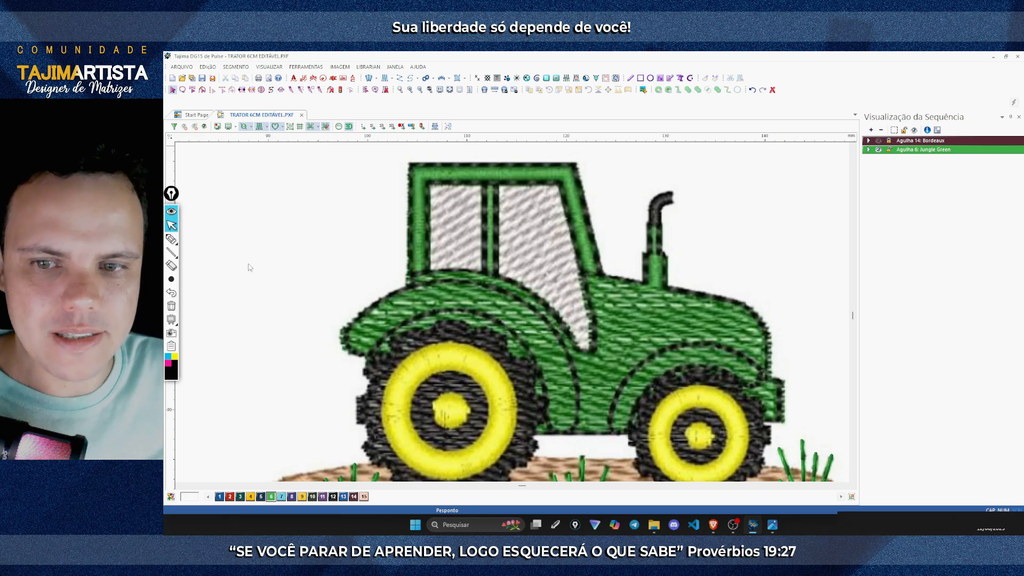
Step: Annotate the cab frame, the satin path tool and the green body areas with the screen pen, and clear all marks
click(171, 238)
mouse_move(351, 159)
mouse_down()
mouse_move(399, 185)
mouse_move(393, 165)
mouse_move(400, 186)
mouse_up()
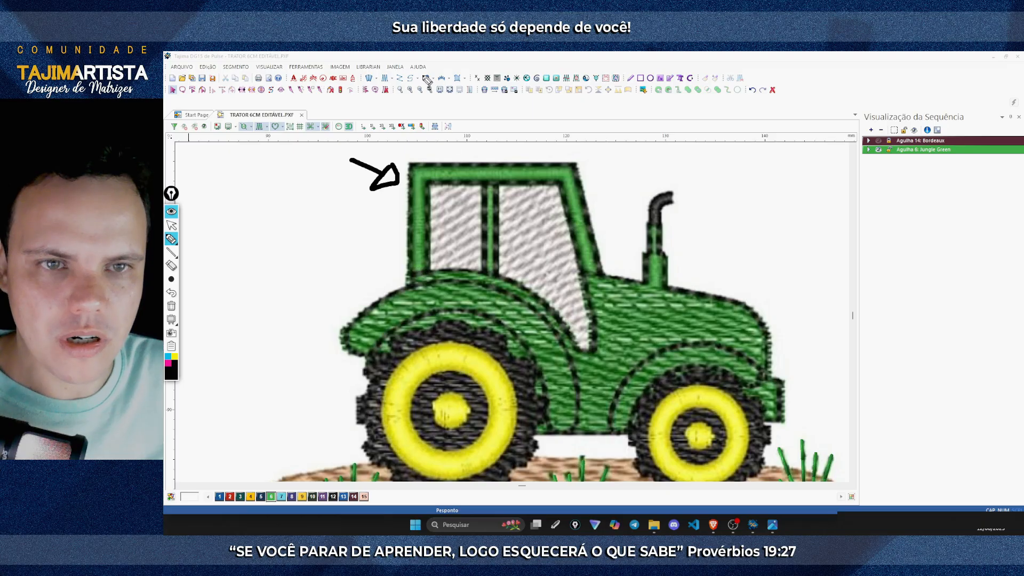
mouse_move(467, 76)
mouse_down()
mouse_move(451, 85)
mouse_move(460, 70)
mouse_up()
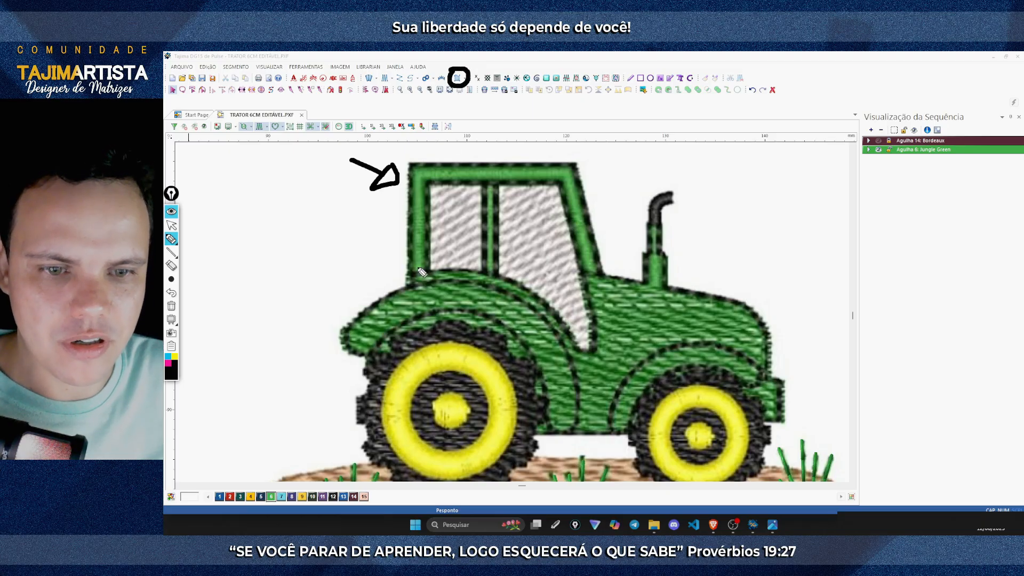
mouse_move(422, 272)
mouse_down()
mouse_move(417, 251)
mouse_move(423, 169)
mouse_move(480, 180)
mouse_move(566, 171)
mouse_move(558, 183)
mouse_move(569, 183)
mouse_move(579, 220)
mouse_up()
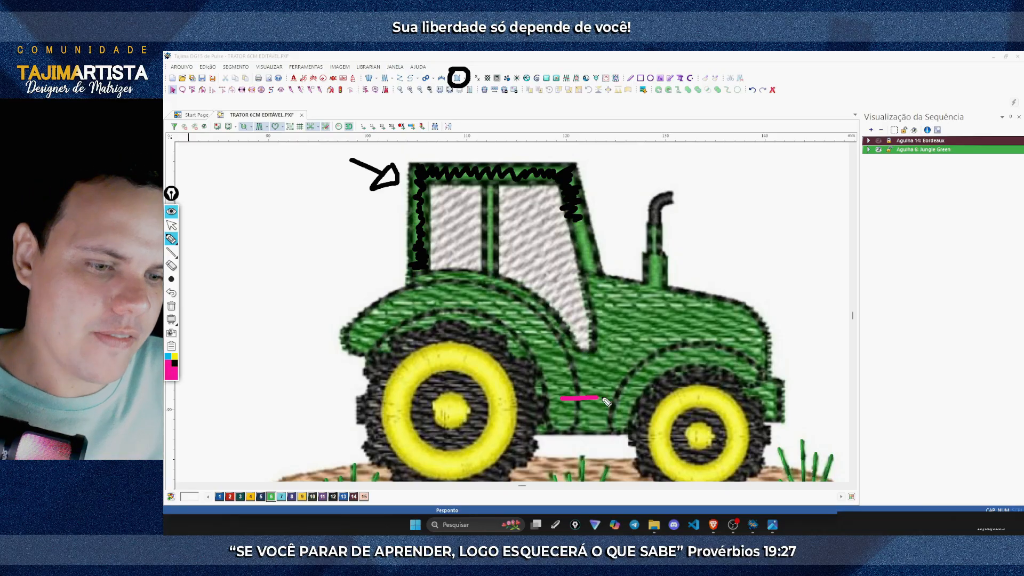
mouse_move(631, 394)
mouse_down()
mouse_move(544, 374)
mouse_move(504, 346)
mouse_move(517, 327)
mouse_move(443, 311)
mouse_move(456, 307)
mouse_move(426, 288)
mouse_move(363, 336)
mouse_up()
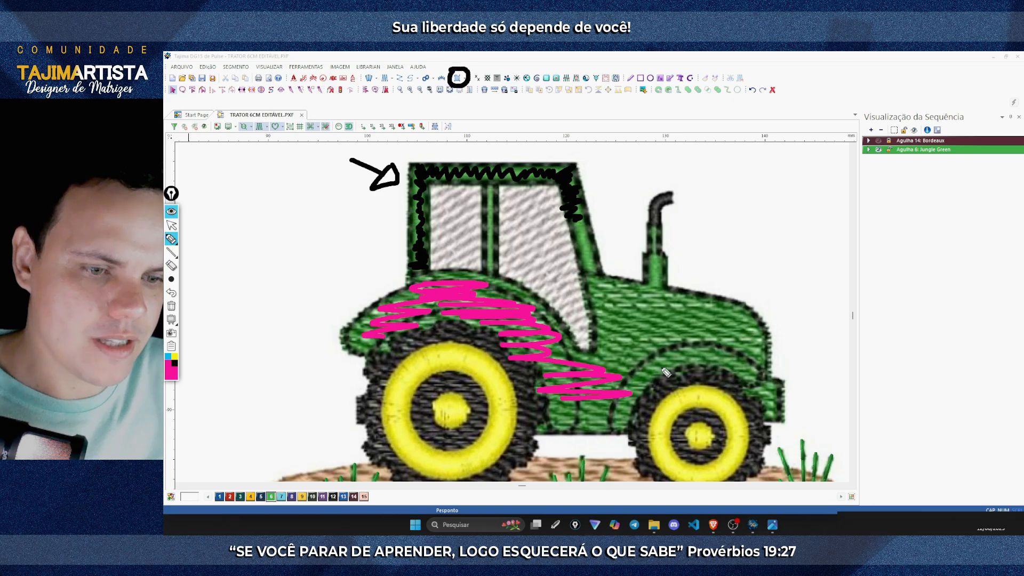
mouse_move(667, 372)
mouse_down()
mouse_move(603, 367)
mouse_move(702, 344)
mouse_move(674, 322)
mouse_move(600, 308)
mouse_move(627, 297)
mouse_move(588, 286)
mouse_move(644, 316)
mouse_up()
mouse_move(435, 285)
mouse_down()
mouse_move(435, 264)
mouse_move(416, 252)
mouse_move(433, 235)
mouse_move(418, 227)
mouse_move(419, 201)
mouse_move(531, 172)
mouse_move(558, 180)
mouse_move(550, 189)
mouse_move(561, 181)
mouse_move(543, 195)
mouse_move(578, 209)
mouse_move(568, 221)
mouse_move(621, 285)
mouse_move(640, 291)
mouse_move(645, 251)
mouse_up()
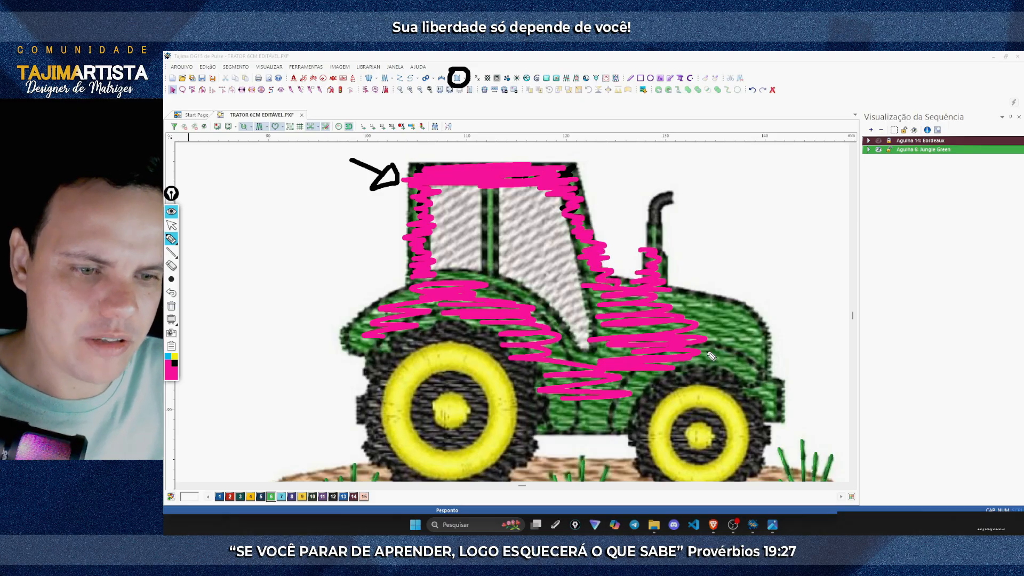
click(171, 225)
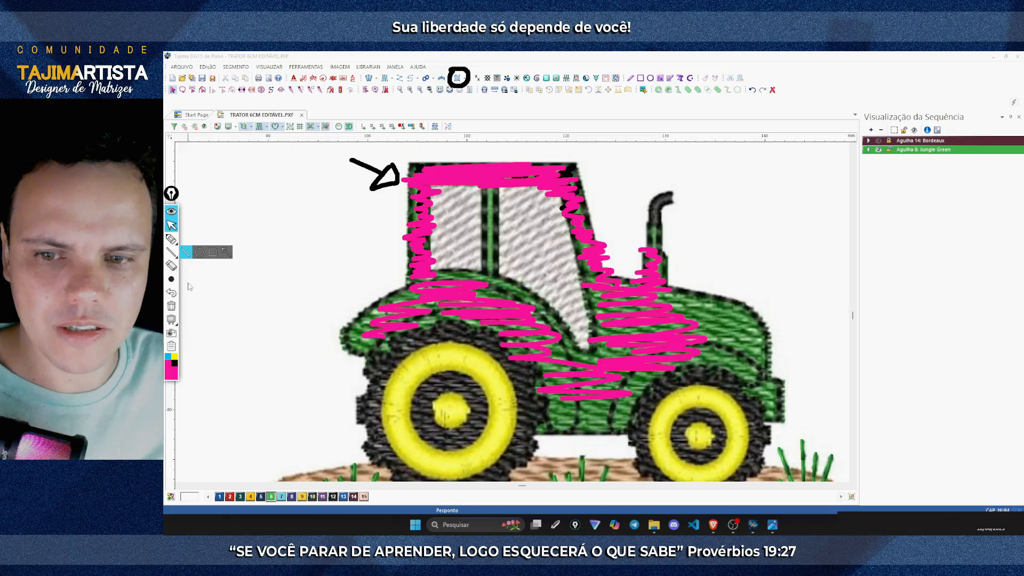
click(171, 306)
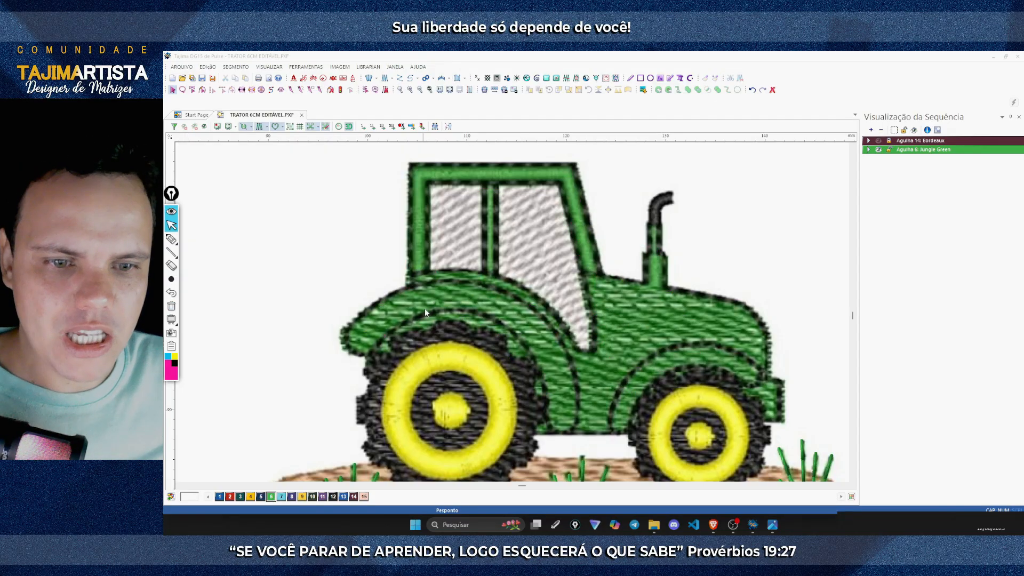
Step: Mark the cab frame, window post, exhaust base and green body with pink pen strokes, and erase them
click(171, 239)
mouse_move(332, 174)
mouse_down()
mouse_move(366, 196)
mouse_move(383, 194)
mouse_up()
mouse_move(422, 276)
mouse_down()
mouse_move(422, 170)
mouse_move(570, 174)
mouse_move(600, 277)
mouse_up()
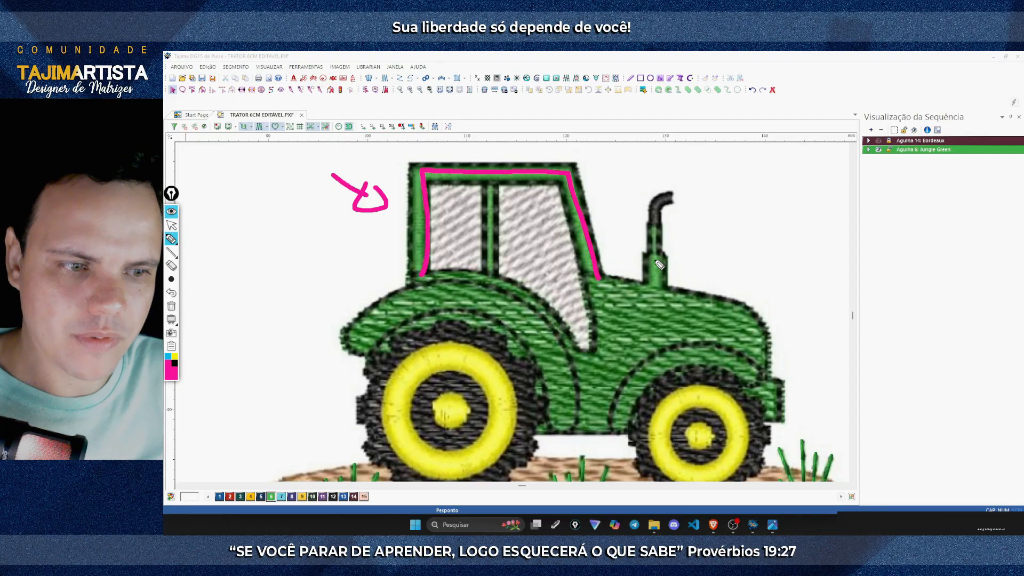
drag(659, 253, 660, 293)
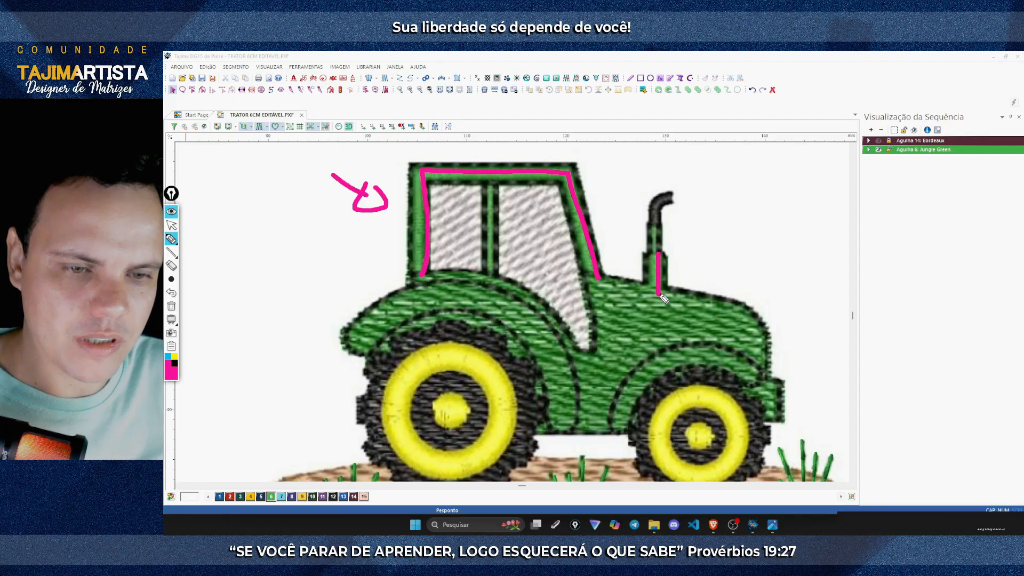
drag(489, 175, 497, 274)
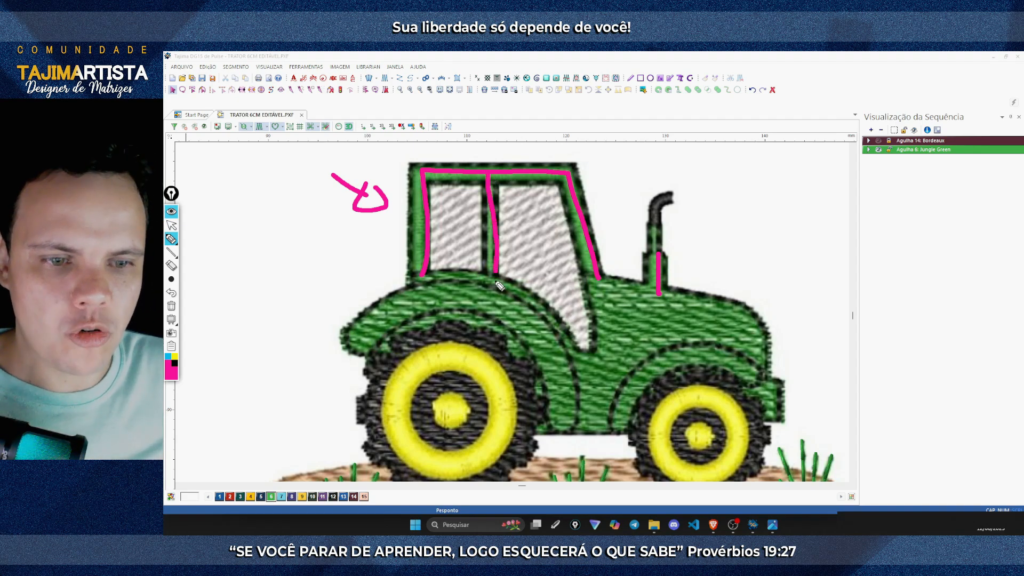
mouse_move(334, 273)
mouse_down()
mouse_move(405, 297)
mouse_move(384, 305)
mouse_move(427, 303)
mouse_move(507, 339)
mouse_move(555, 394)
mouse_move(648, 366)
mouse_up()
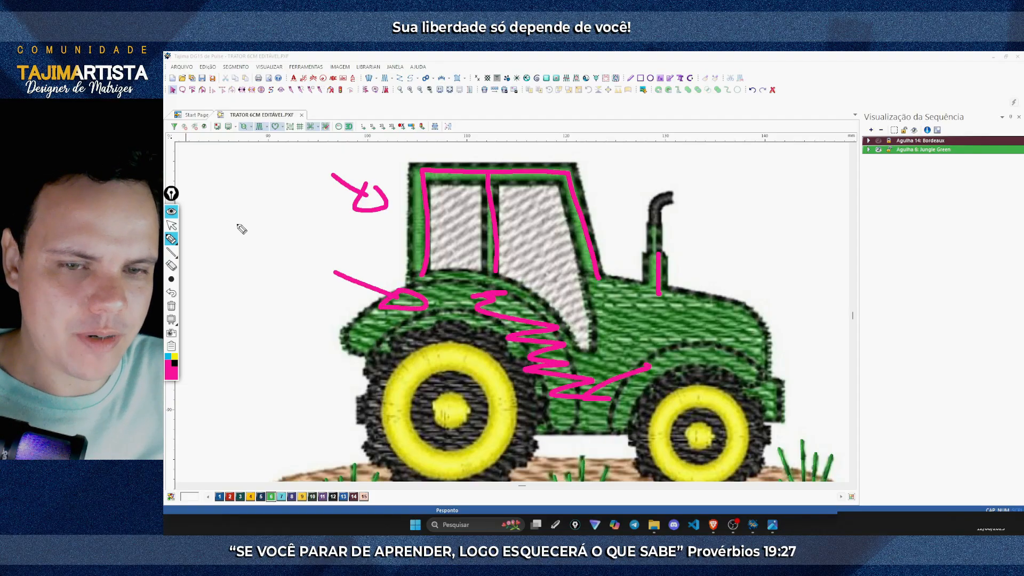
click(171, 225)
click(171, 306)
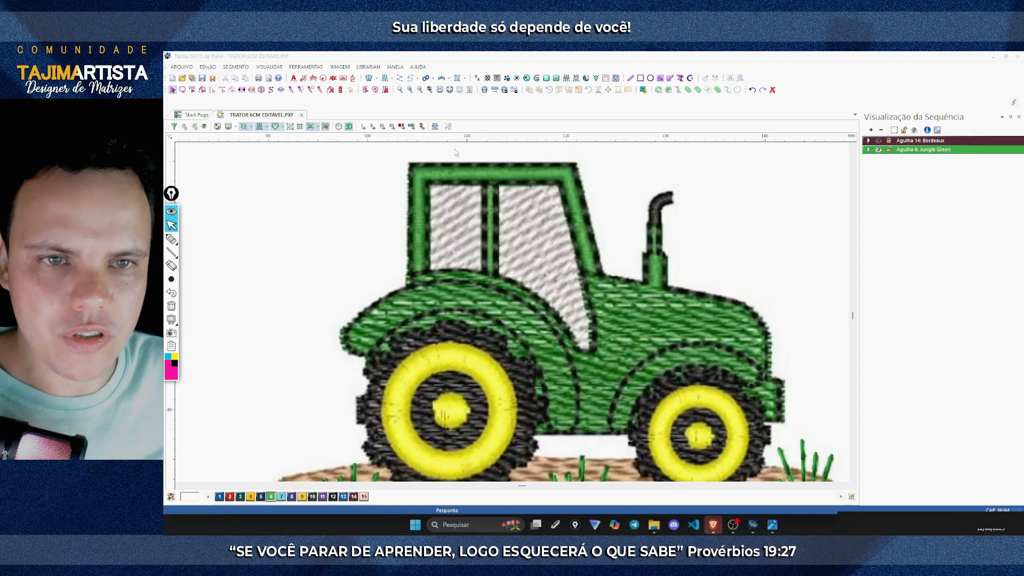
Step: Digitize the cab frame's rear pillar, roof beam and front pillar as one closed Satin Path shape about 19.4 mm by 12.6 mm
click(458, 79)
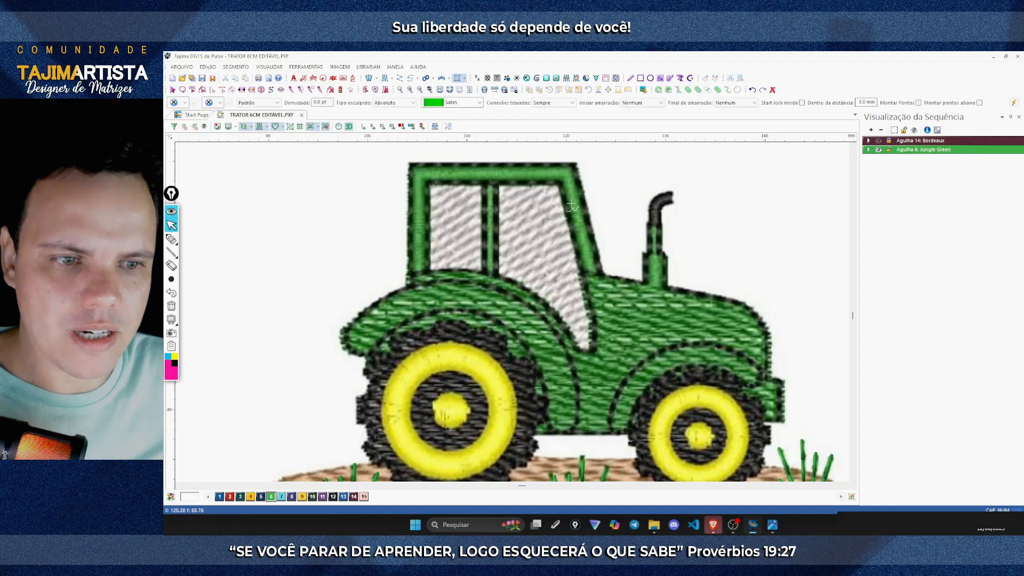
click(430, 282)
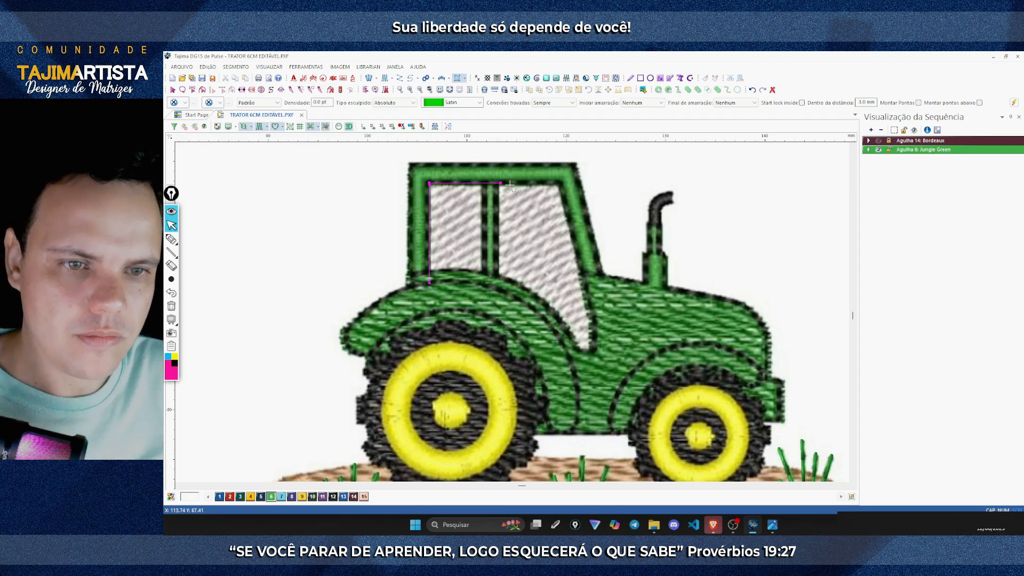
click(561, 184)
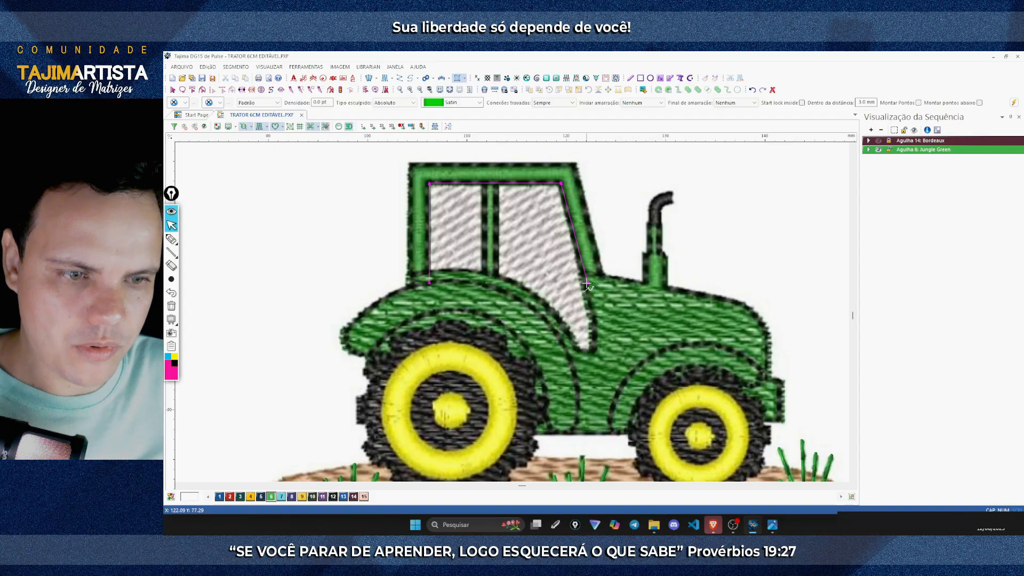
click(585, 281)
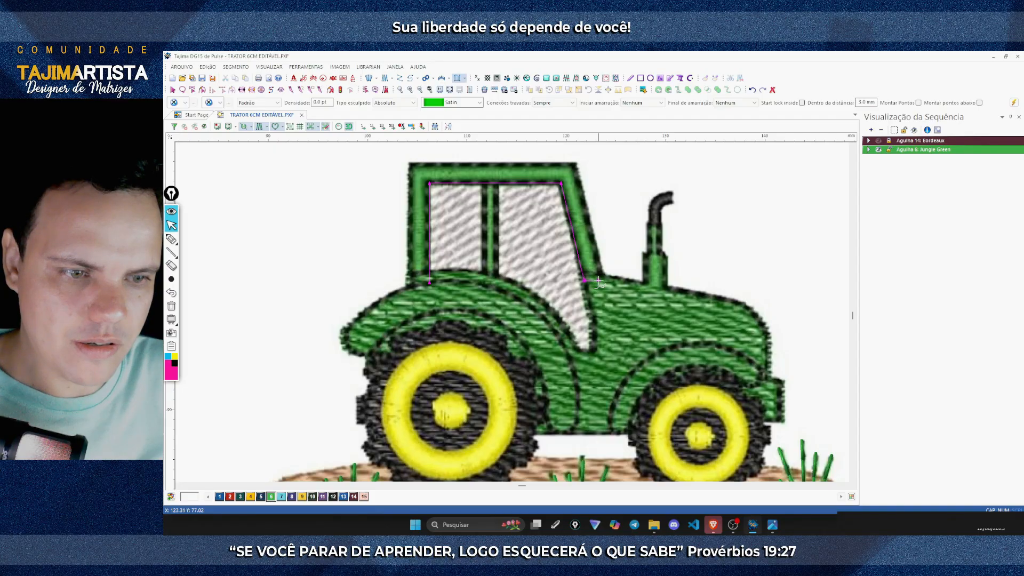
click(602, 281)
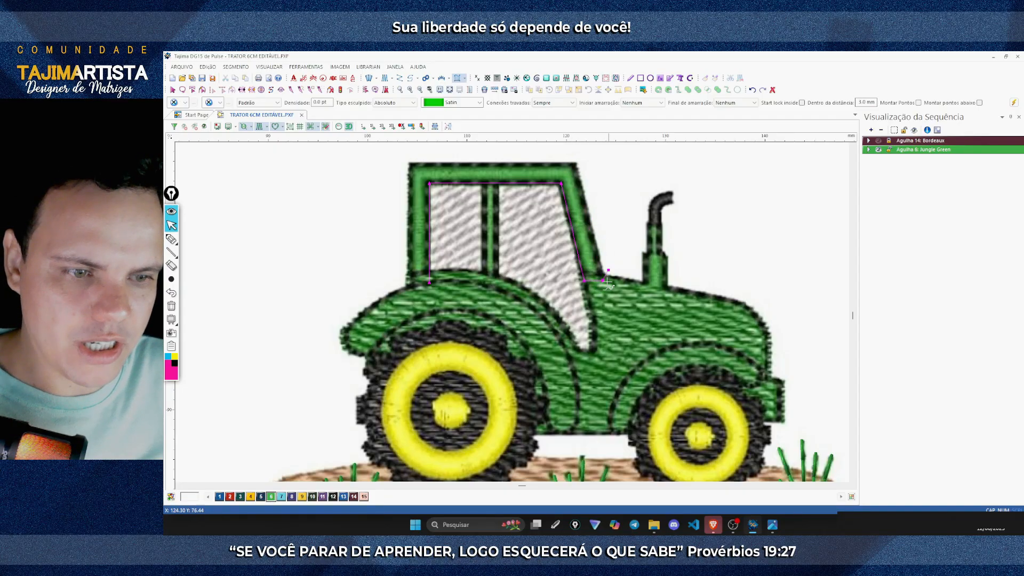
click(574, 165)
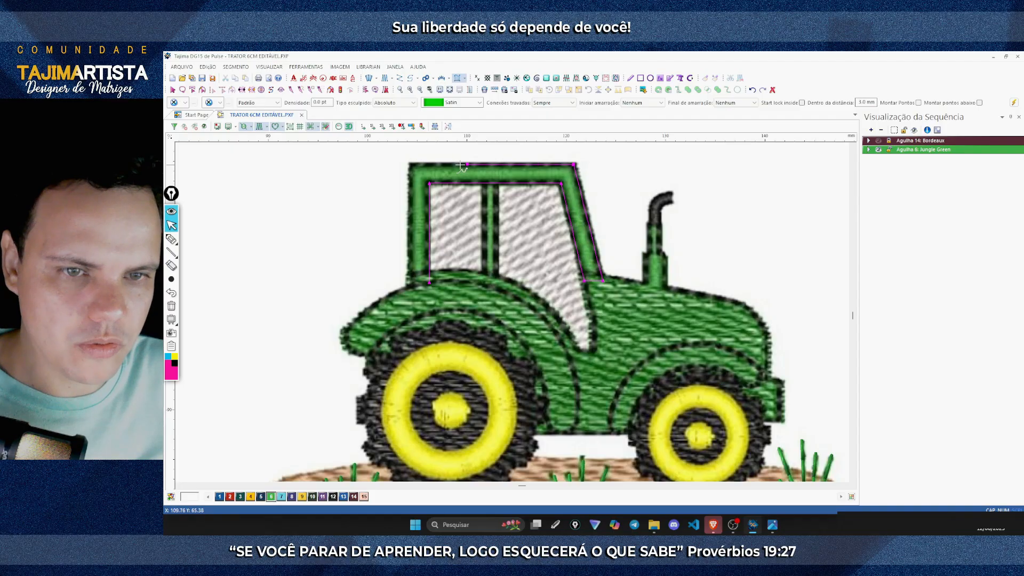
click(410, 164)
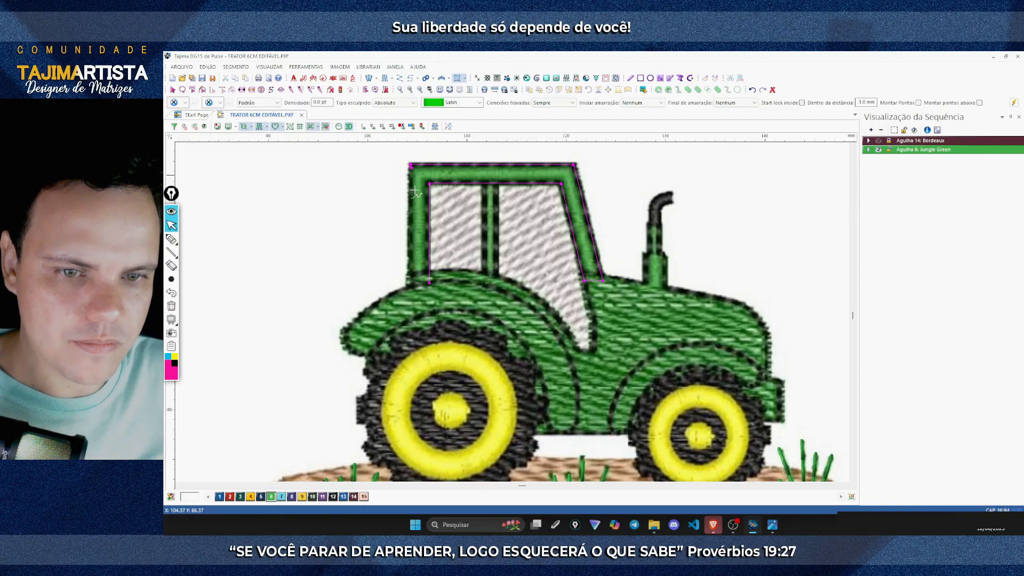
click(411, 290)
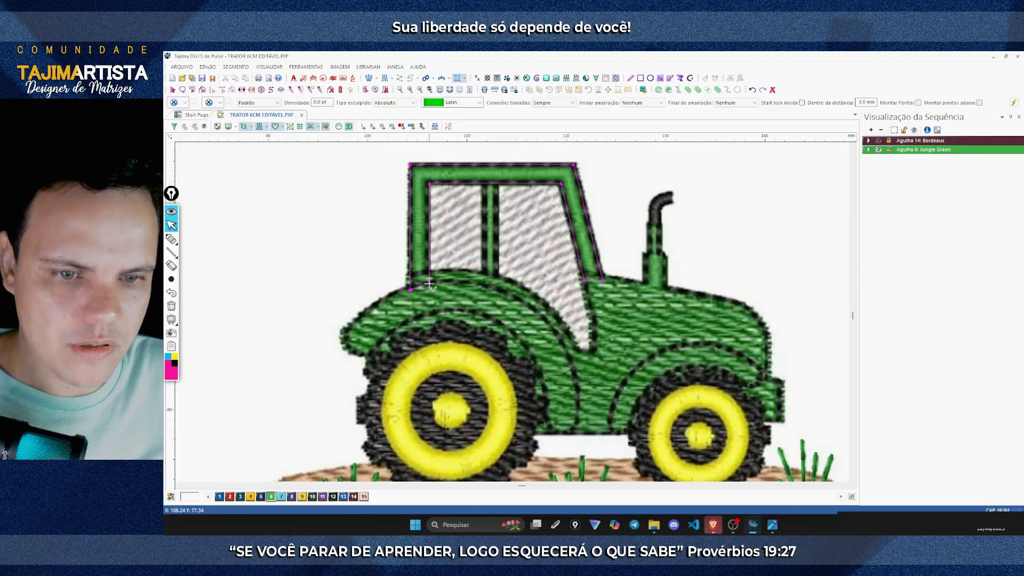
click(429, 284)
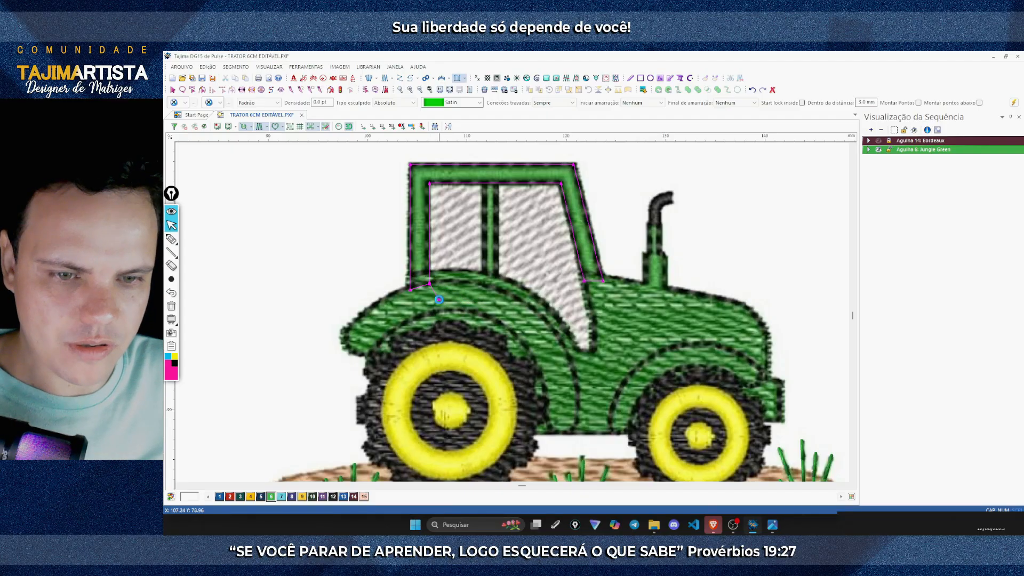
key(Return)
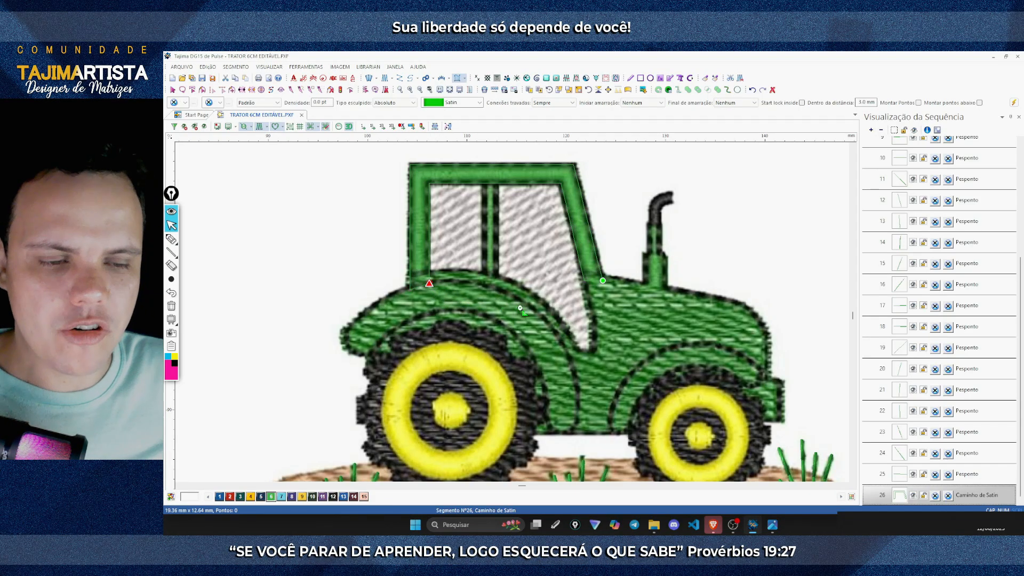
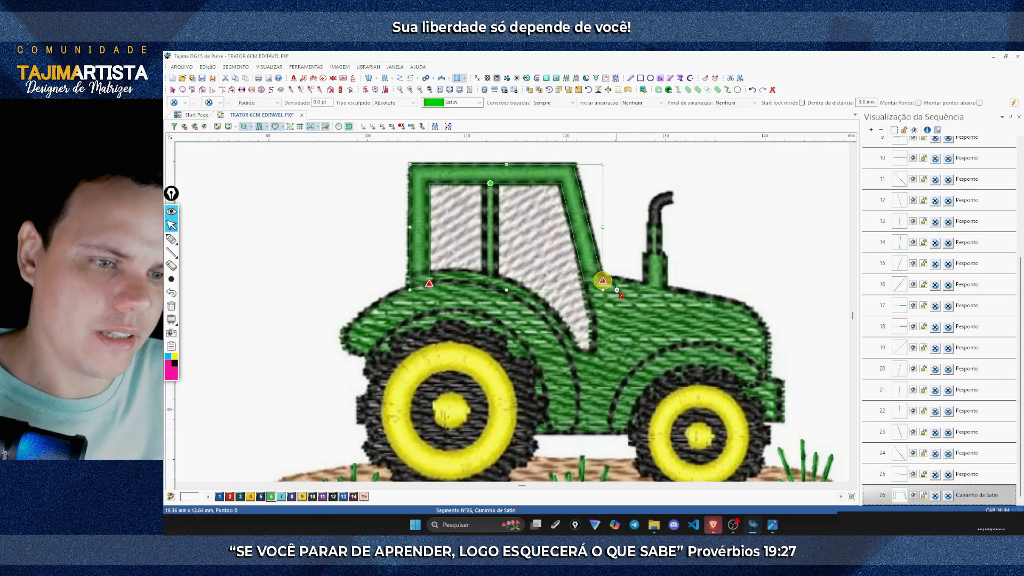
Step: Place the cab frame's start point at the top of the middle window post and its end point at the front pillar's base
click(614, 288)
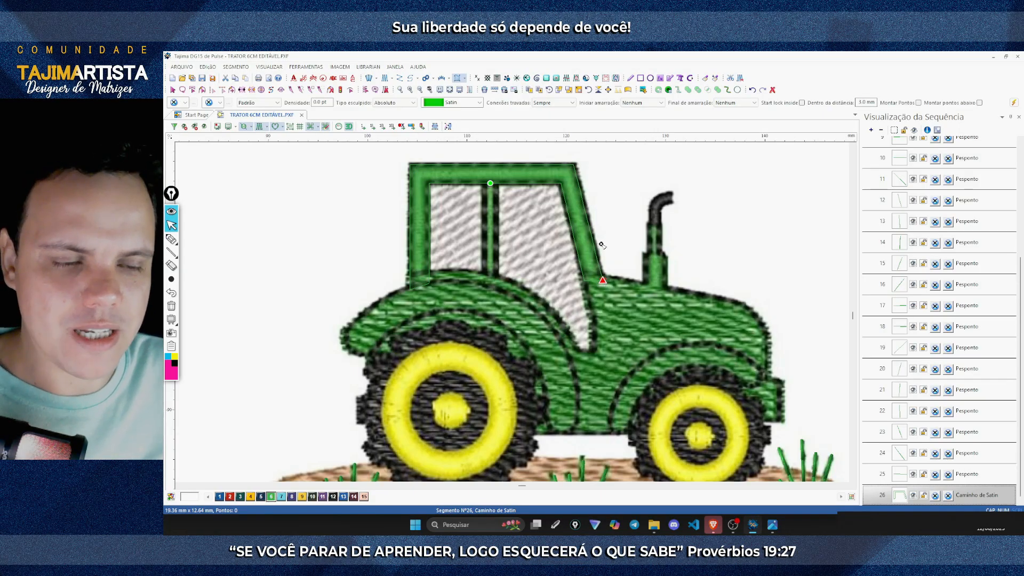
click(671, 284)
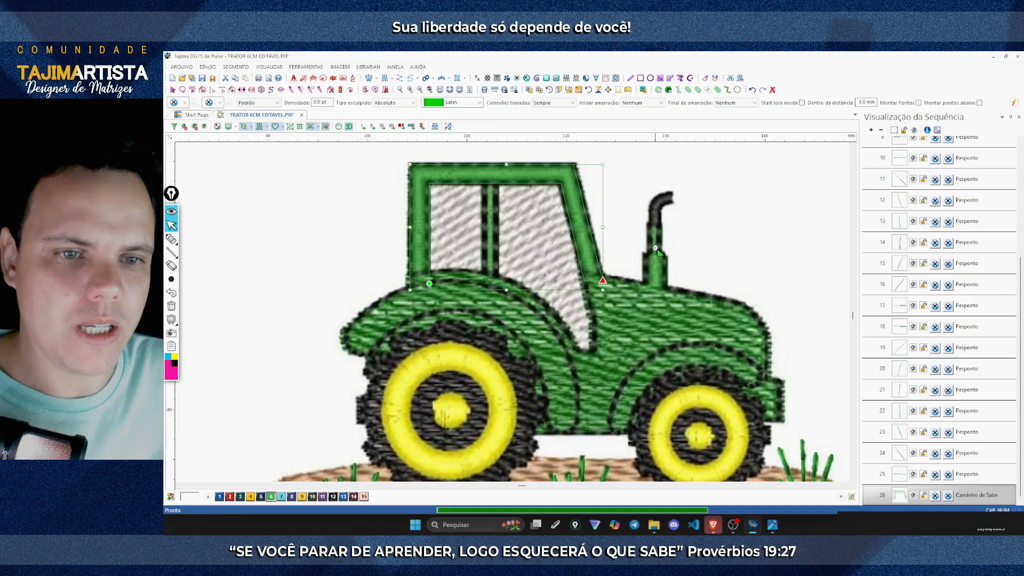
click(494, 190)
click(602, 278)
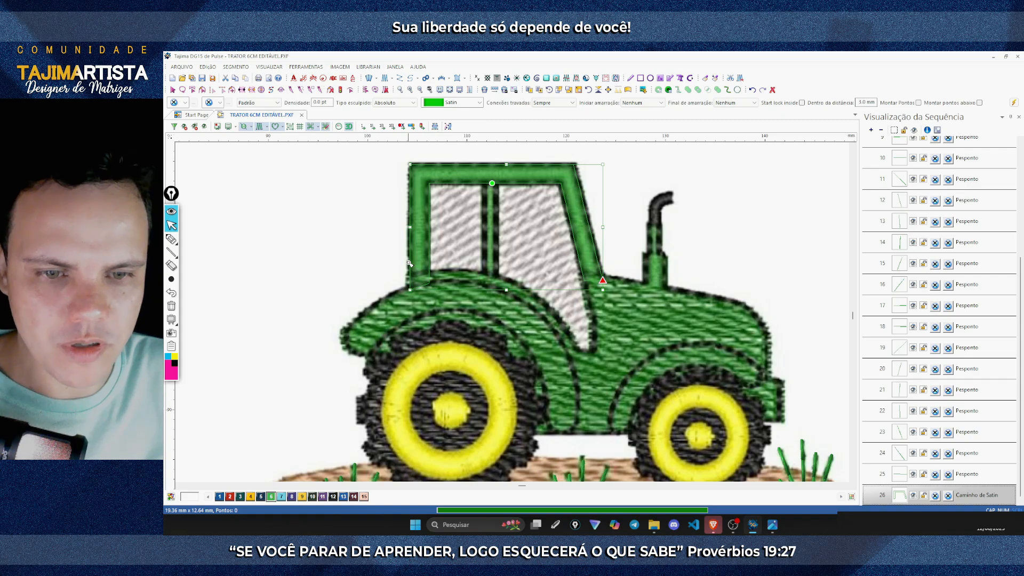
Step: Add crosswise stitch angle lines along the cab frame's rear pillar, from its base up to below the roof corner
mouse_move(408, 262)
mouse_down()
mouse_move(434, 263)
mouse_move(422, 285)
mouse_move(429, 283)
mouse_up()
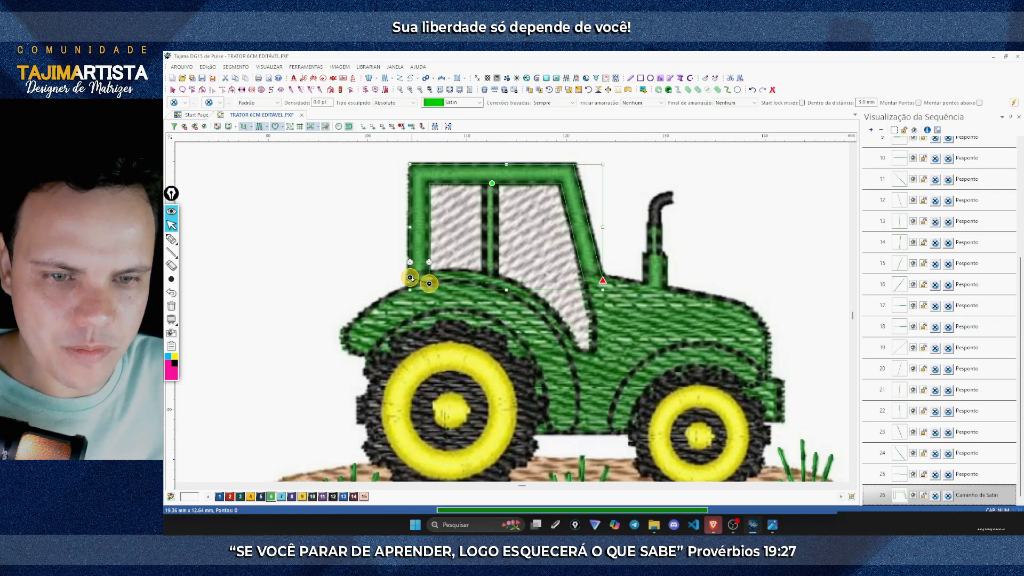
click(408, 295)
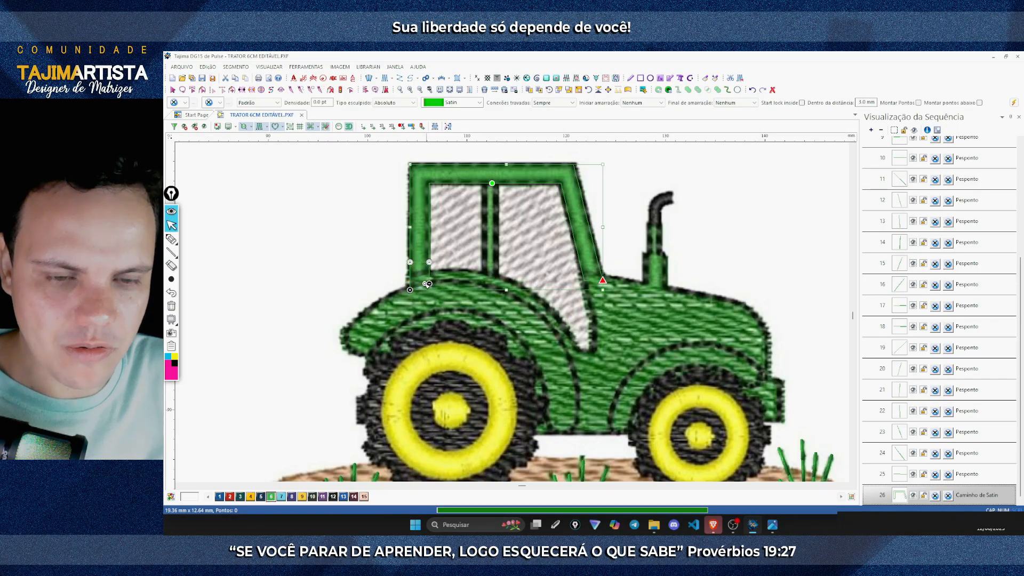
click(431, 235)
click(410, 198)
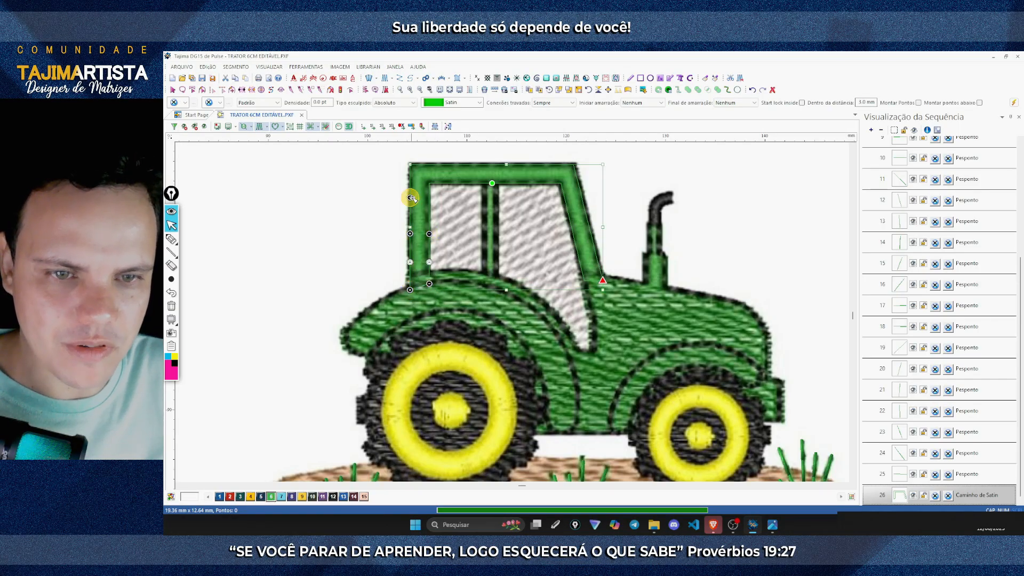
click(428, 200)
Step: Add stitch angle lines around the cab frame's rear roof corner, turning the satin from the rear pillar into the roof beam
click(409, 175)
click(429, 192)
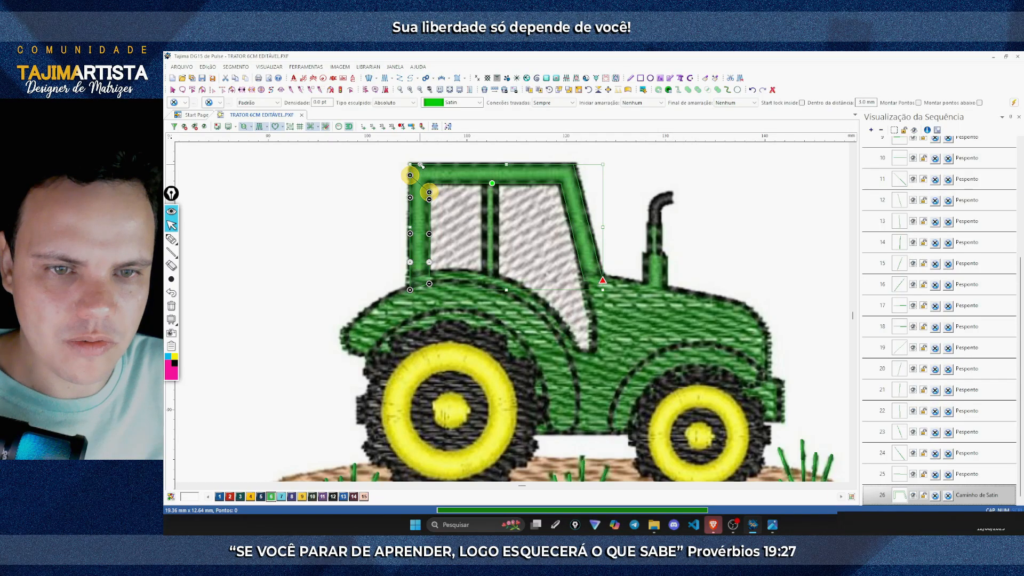
click(419, 164)
click(429, 183)
drag(420, 165, 409, 184)
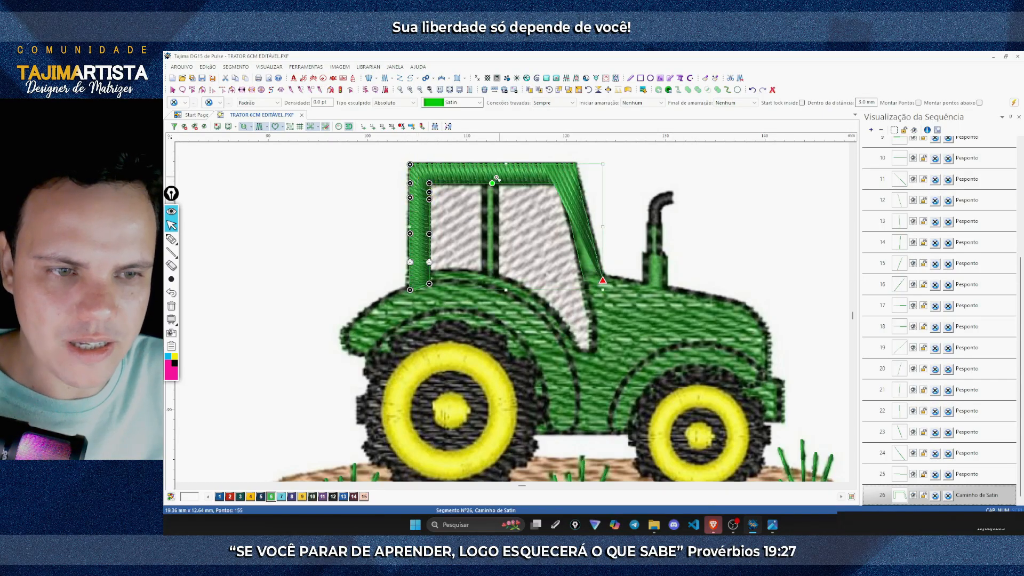
Step: Add crosswise stitch angle lines along the cab frame's roof beam, tilting the last one near the front corner
click(442, 165)
click(442, 183)
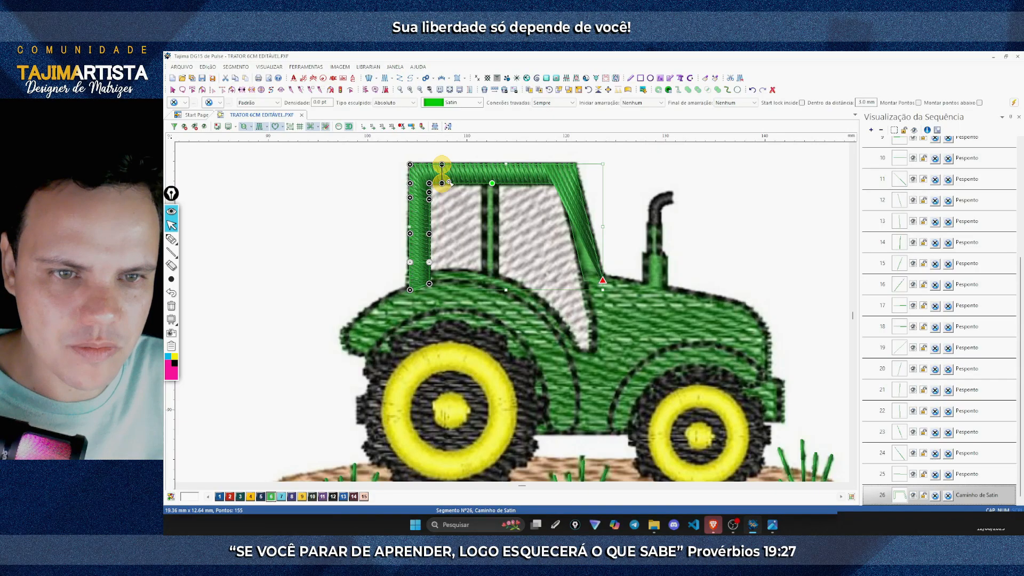
click(501, 164)
click(501, 183)
click(541, 165)
click(541, 183)
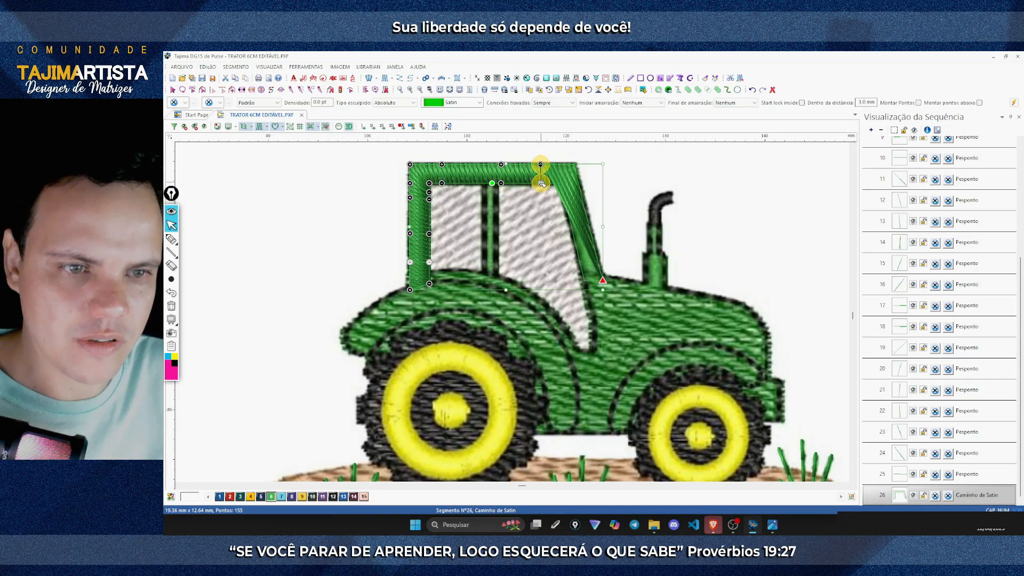
click(561, 164)
click(551, 183)
Step: Add stitch angle lines from the front roof corner down the front pillar to its base, and generate the cab frame's satin
click(562, 183)
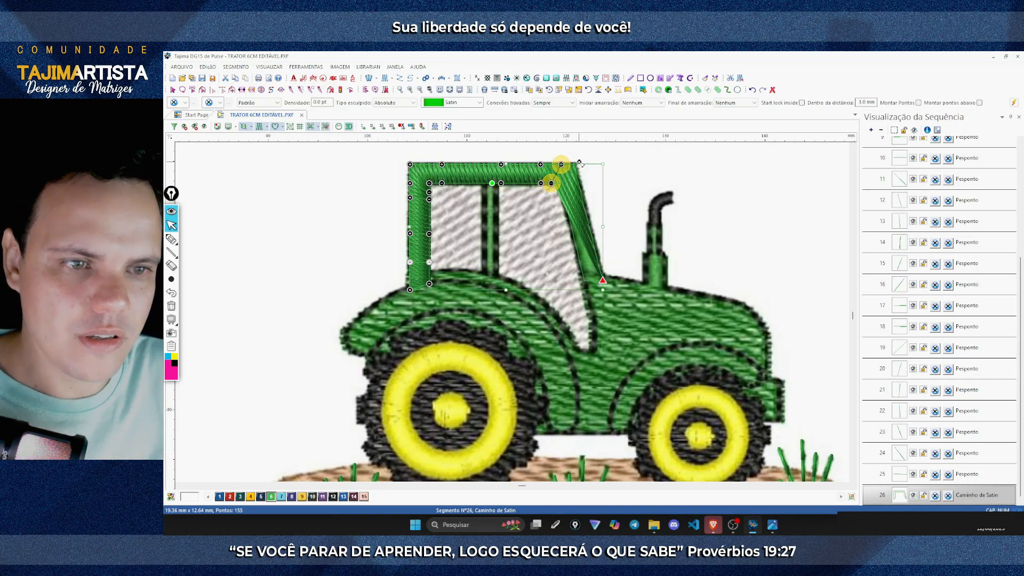
click(573, 164)
click(581, 192)
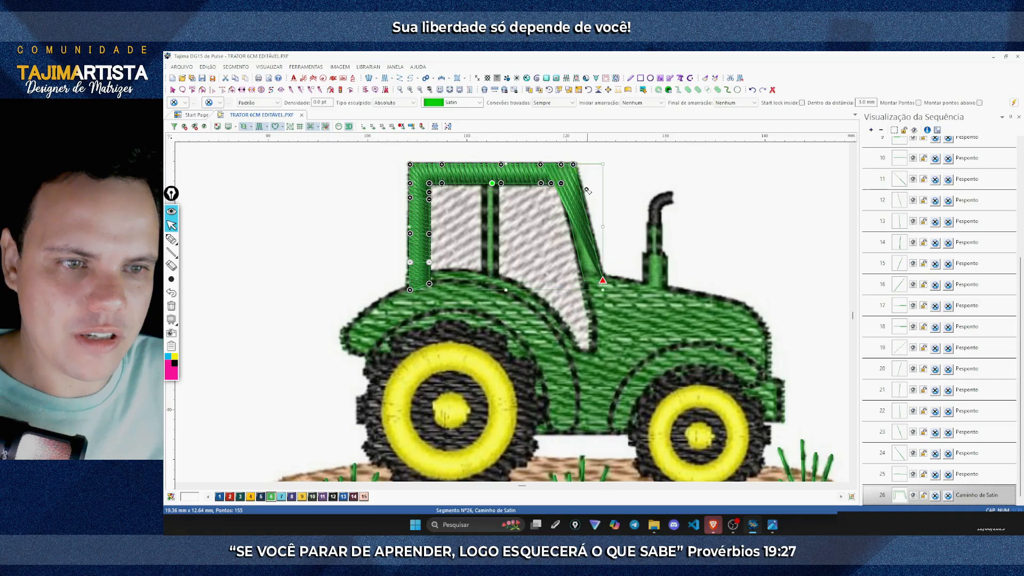
click(564, 194)
click(590, 231)
click(573, 233)
click(596, 256)
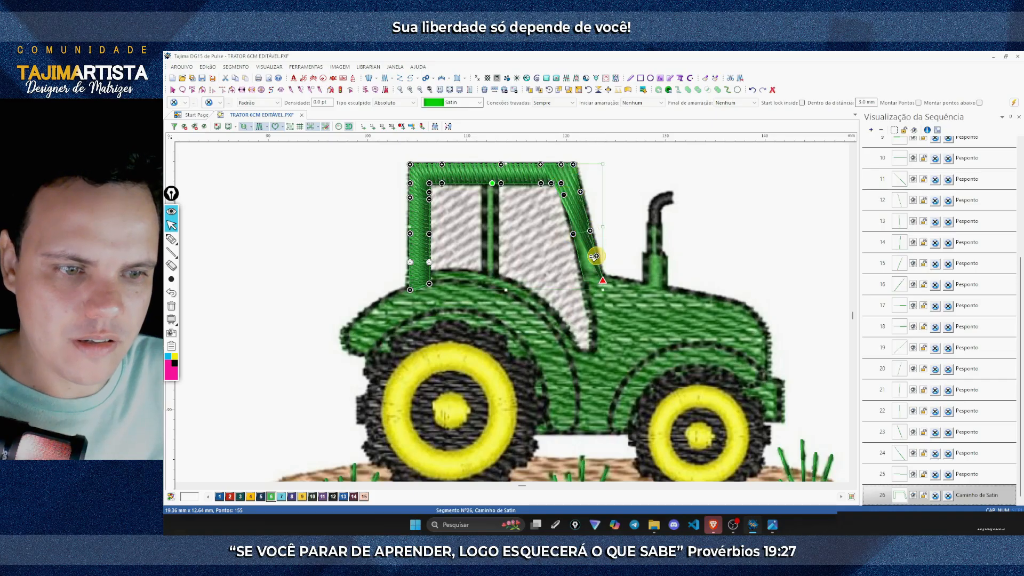
click(579, 258)
click(599, 267)
click(584, 281)
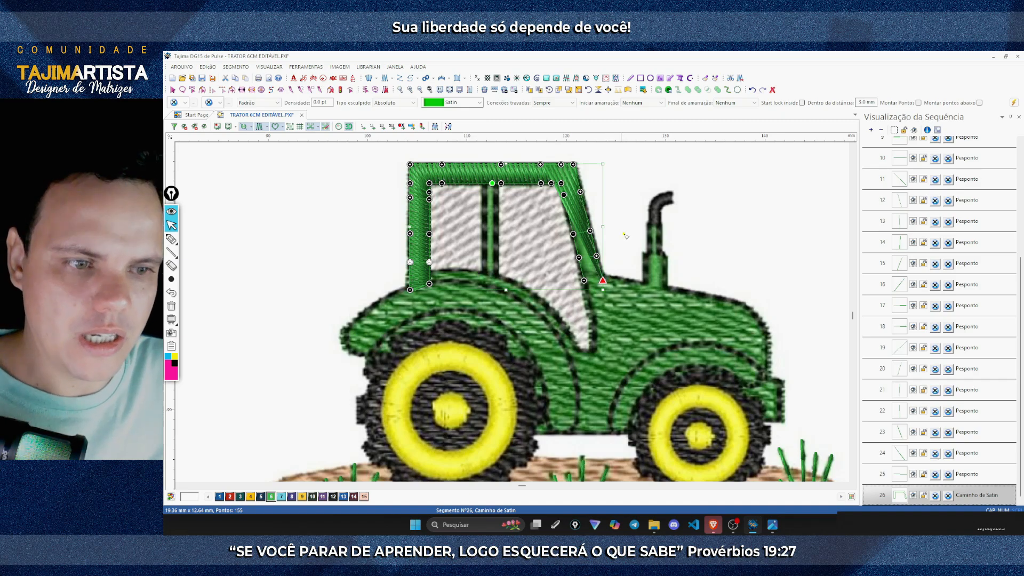
key(Return)
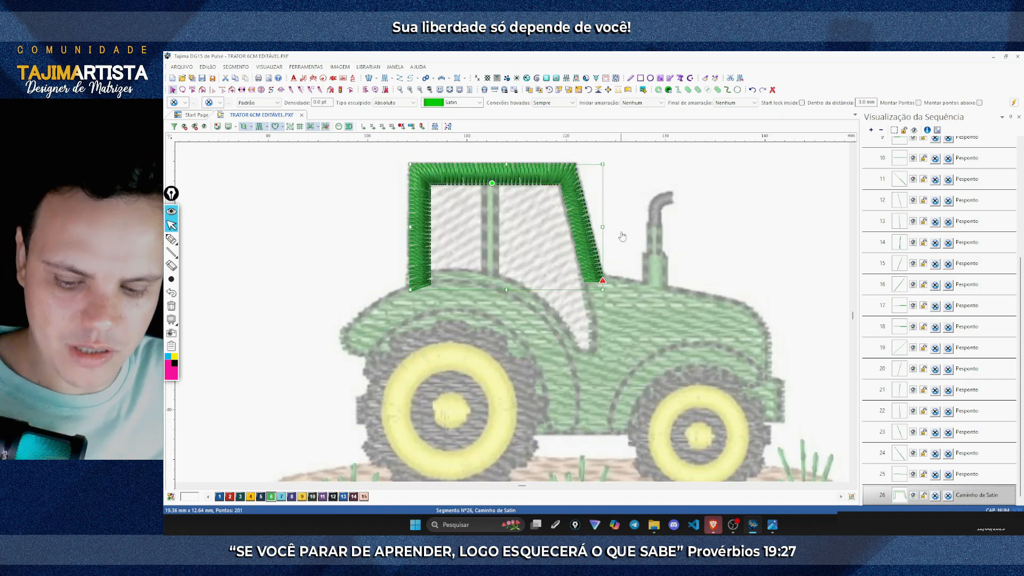
click(648, 183)
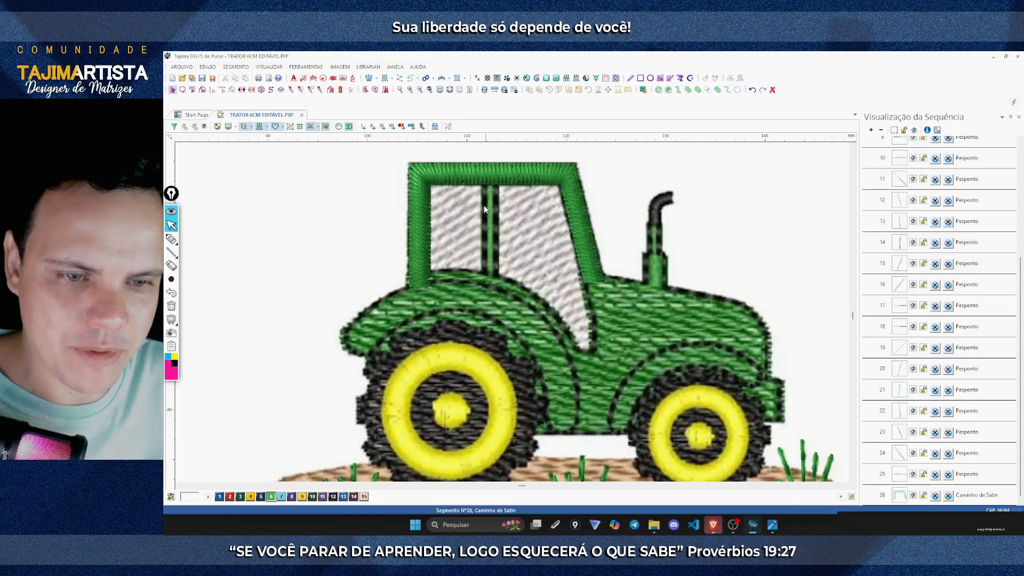
Step: Digitize the middle window post as a closed Satin Path shape about 1.4 mm by 10.4 mm
click(458, 79)
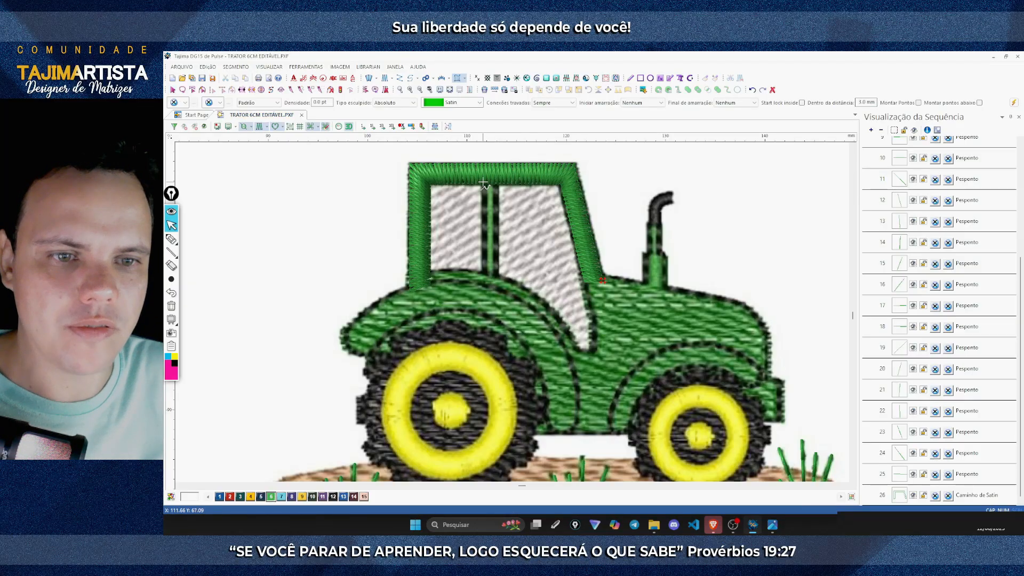
click(484, 181)
click(484, 278)
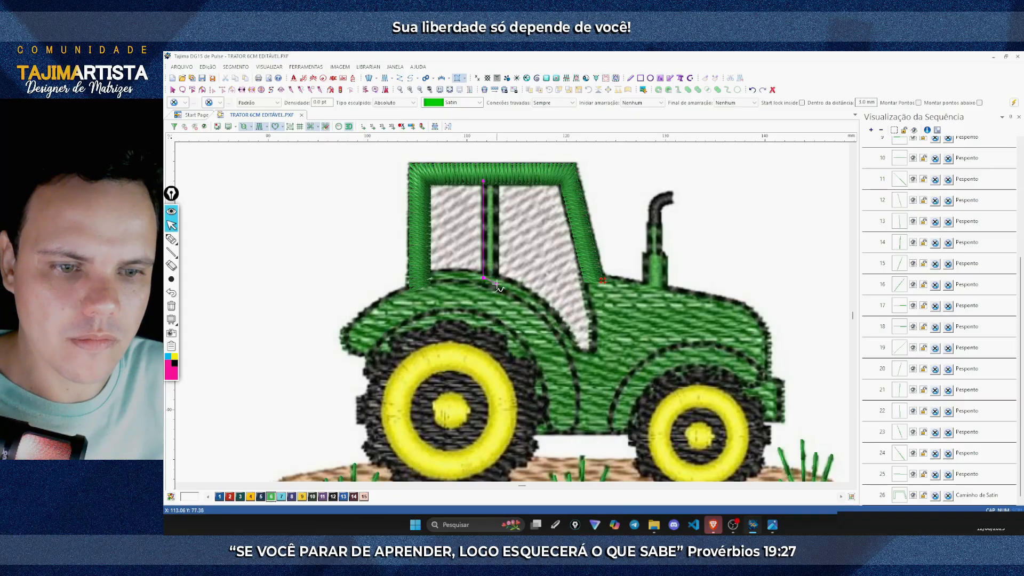
click(497, 285)
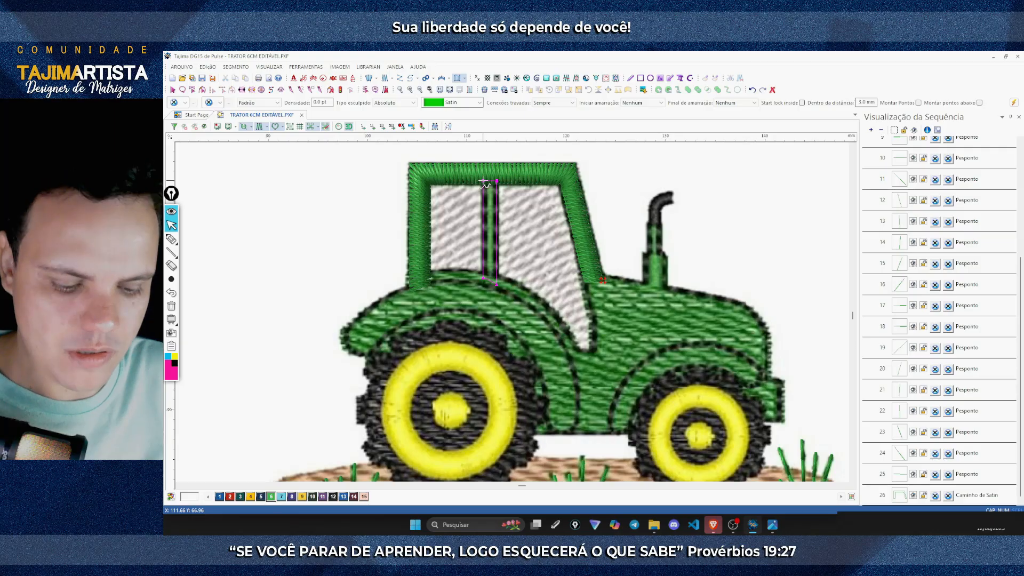
key(Return)
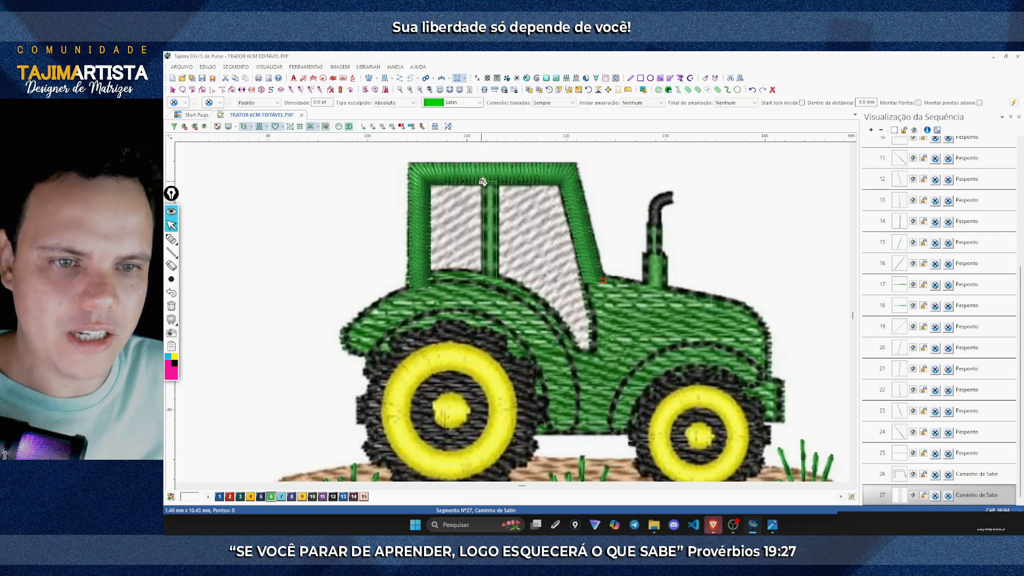
Step: Add stitch angle lines across the window post's middle and base, and generate its satin stitches
click(484, 199)
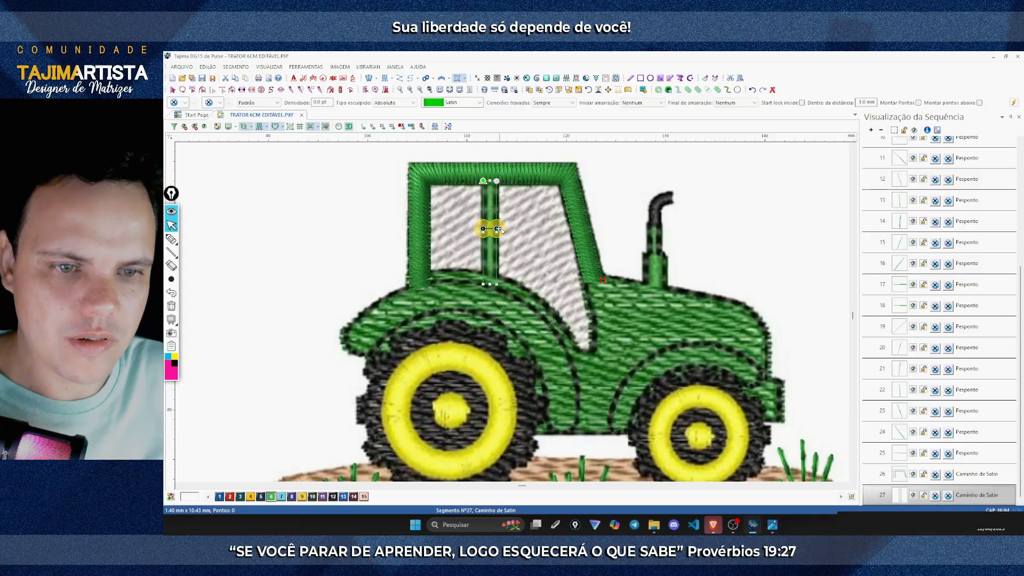
click(482, 257)
drag(483, 257, 483, 278)
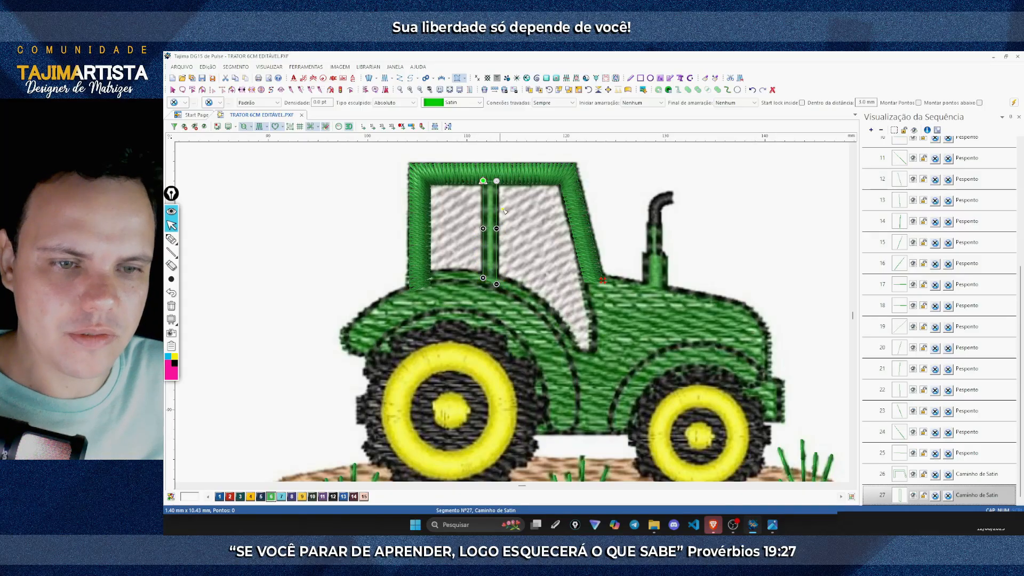
click(498, 193)
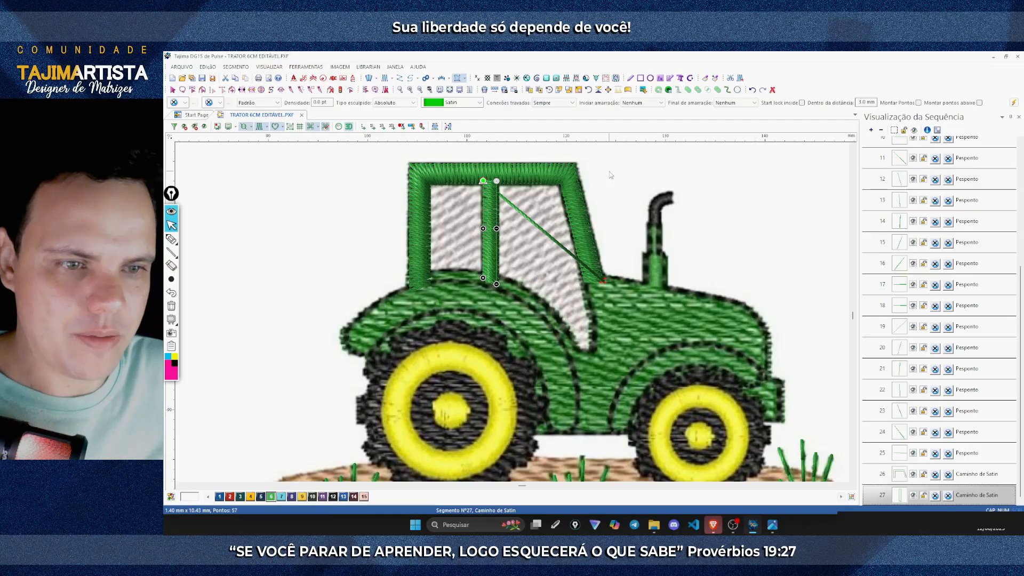
key(Escape)
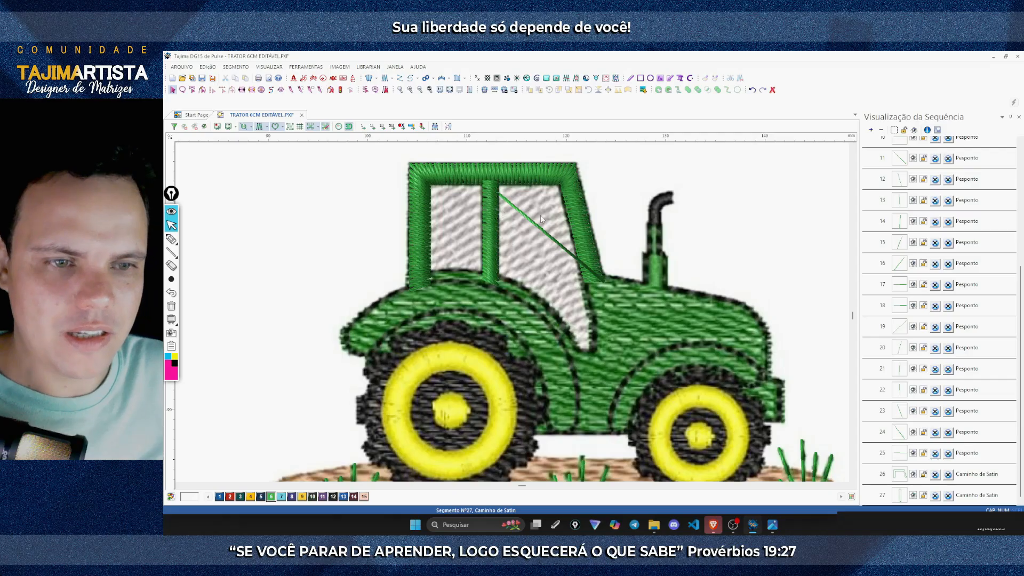
Step: Move the window post ahead of the cab frame in the stitching sequence and check the new order
click(559, 192)
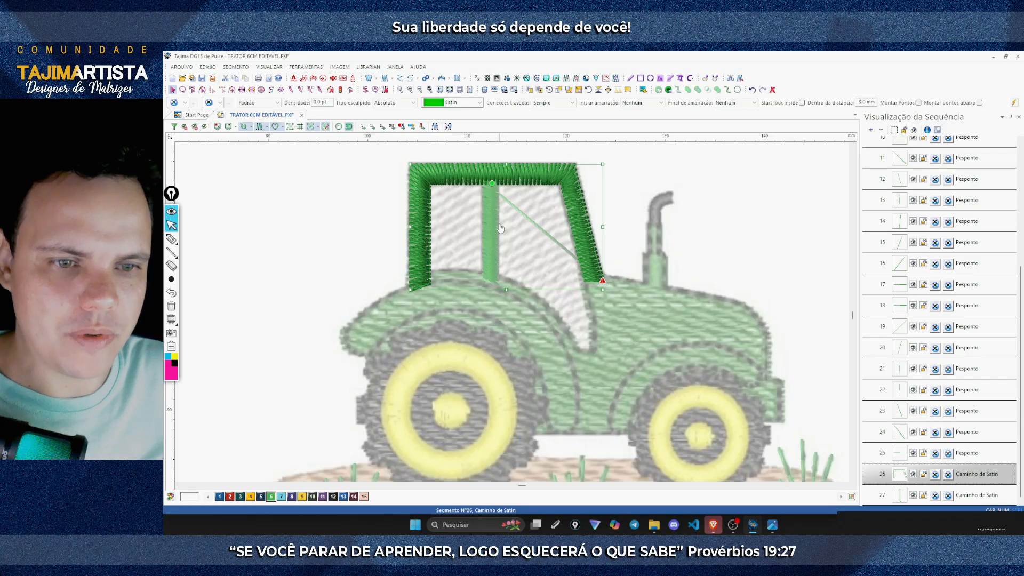
click(619, 201)
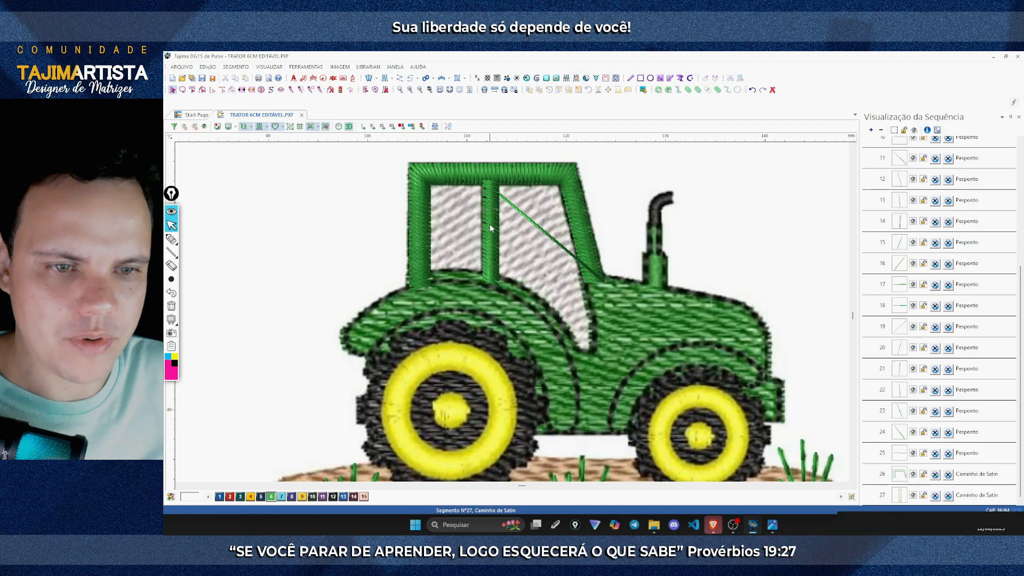
click(492, 239)
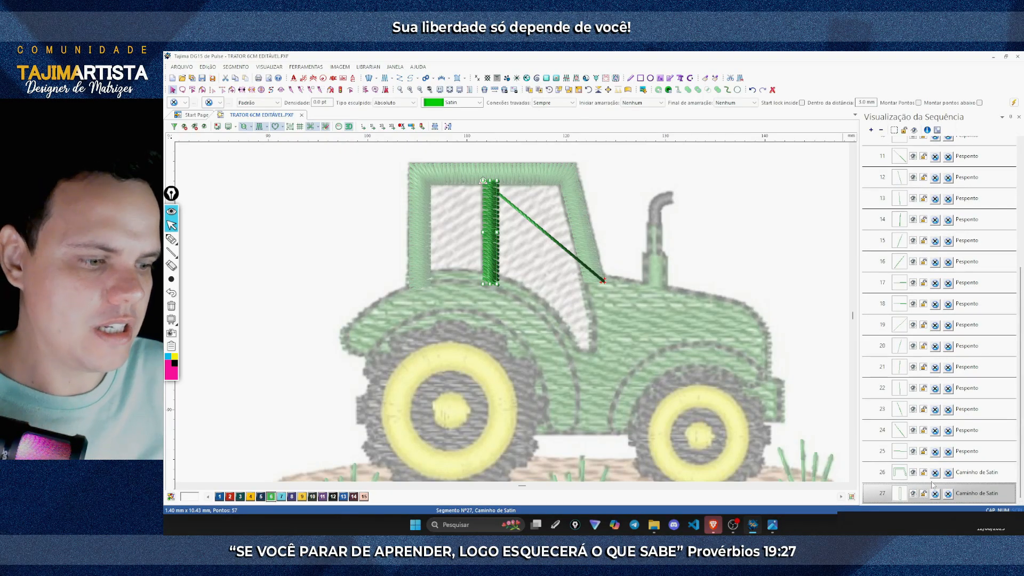
click(905, 475)
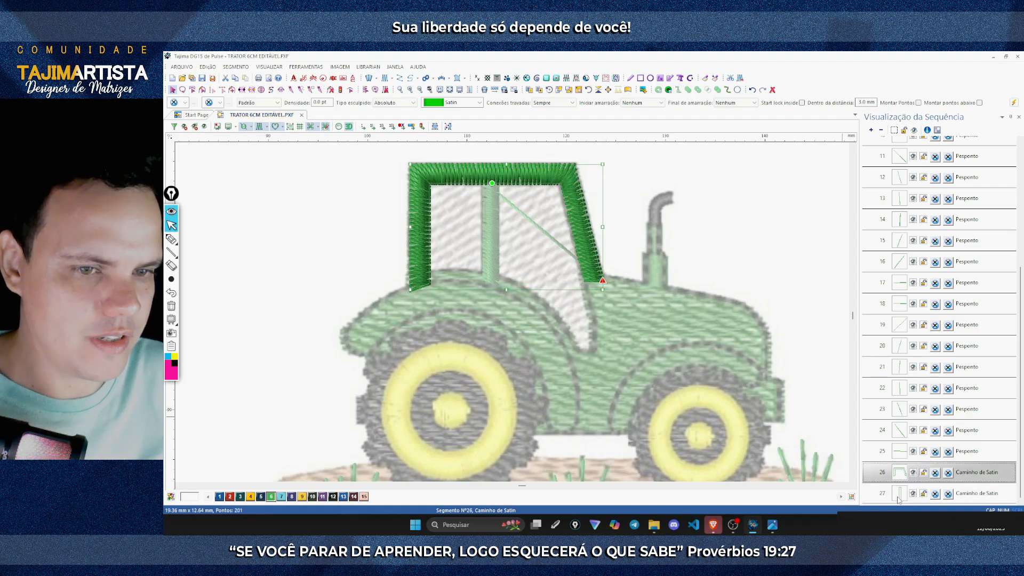
click(900, 499)
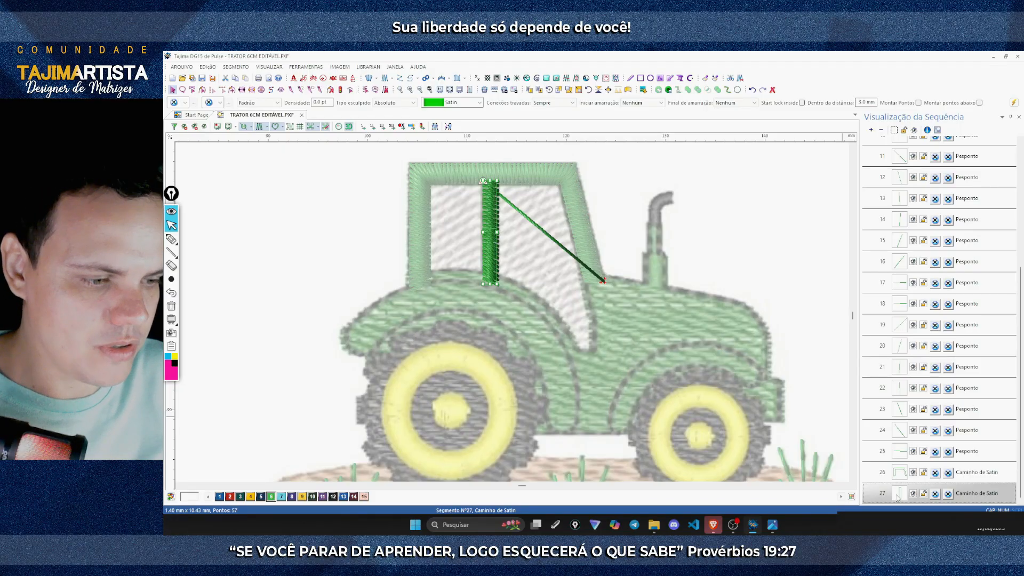
drag(898, 499, 901, 468)
click(842, 361)
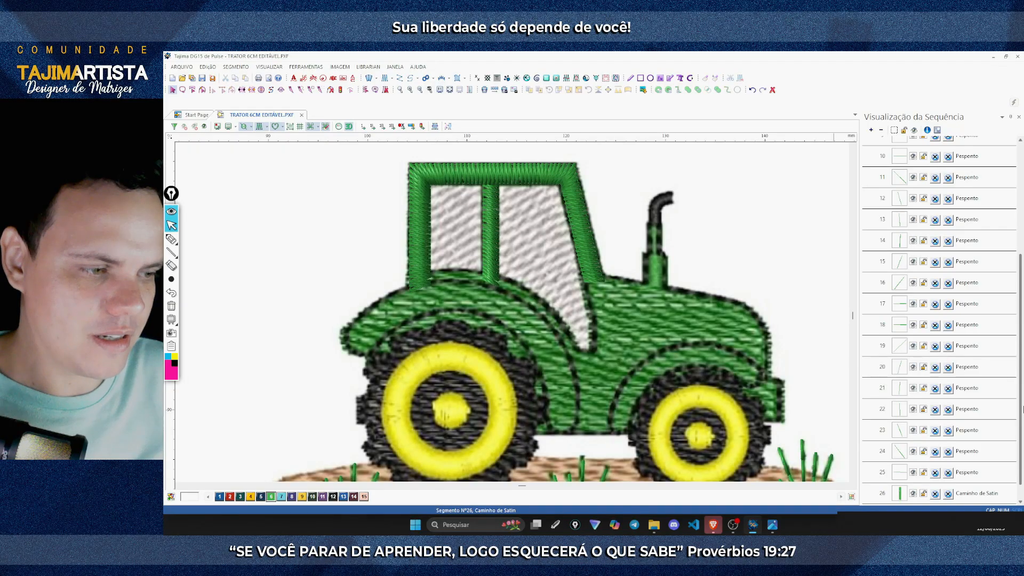
scroll(926, 354, up, 2)
scroll(925, 353, down, 2)
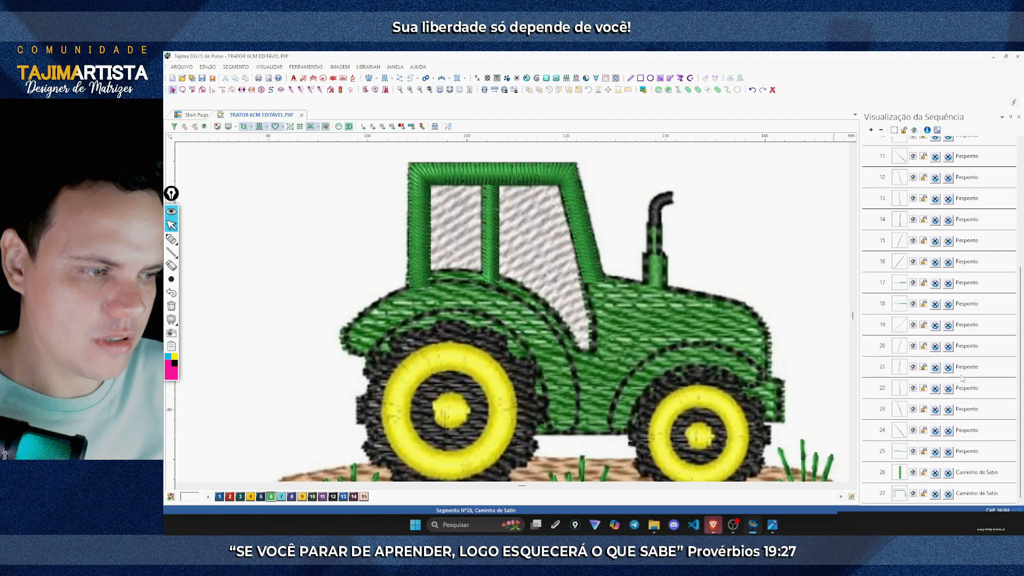
click(898, 476)
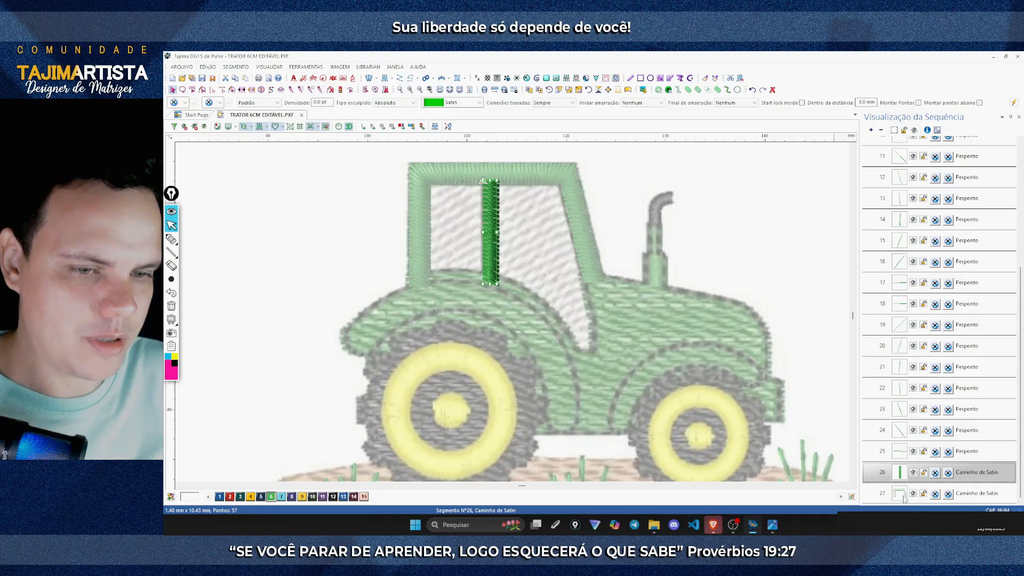
click(640, 285)
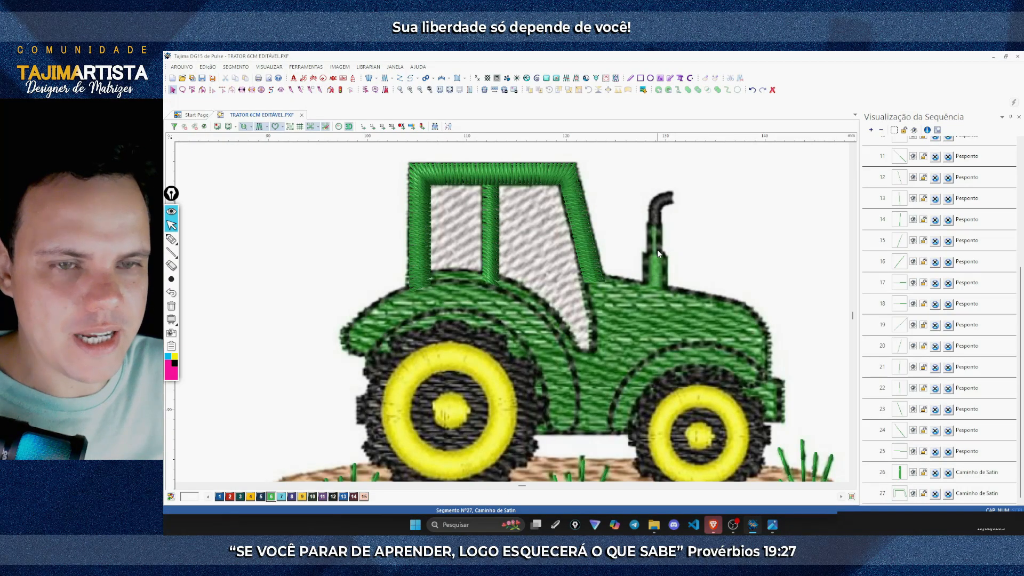
Step: Digitize the stepped green exhaust base on the hood as one closed Satin Path shape about 2.0 mm by 7.2 mm
click(458, 79)
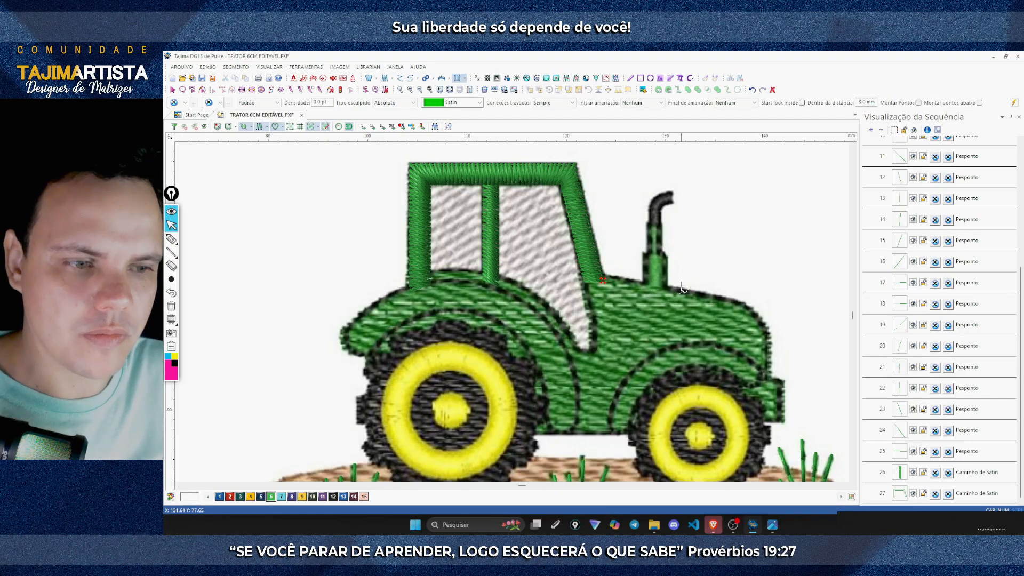
click(647, 290)
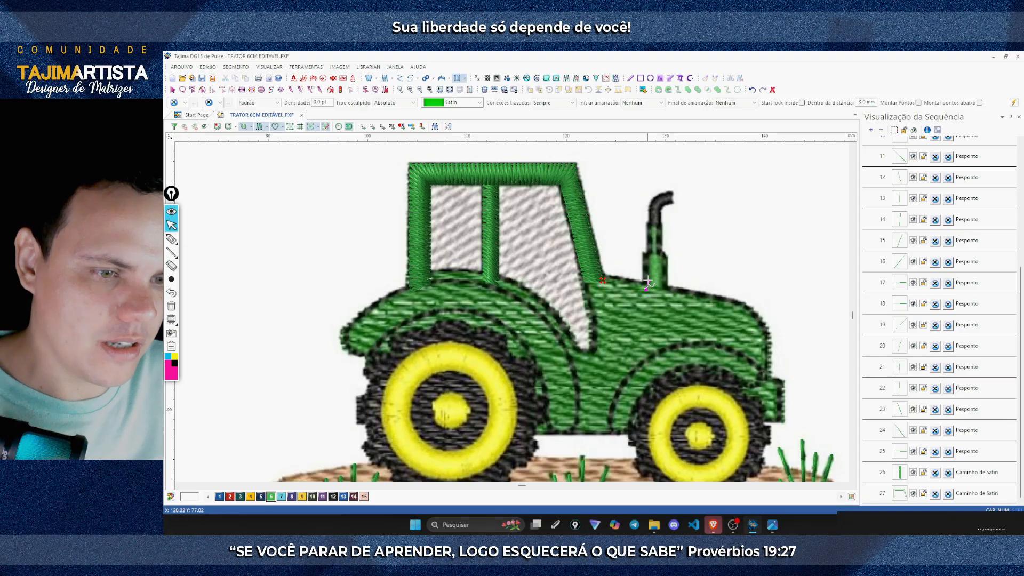
click(649, 252)
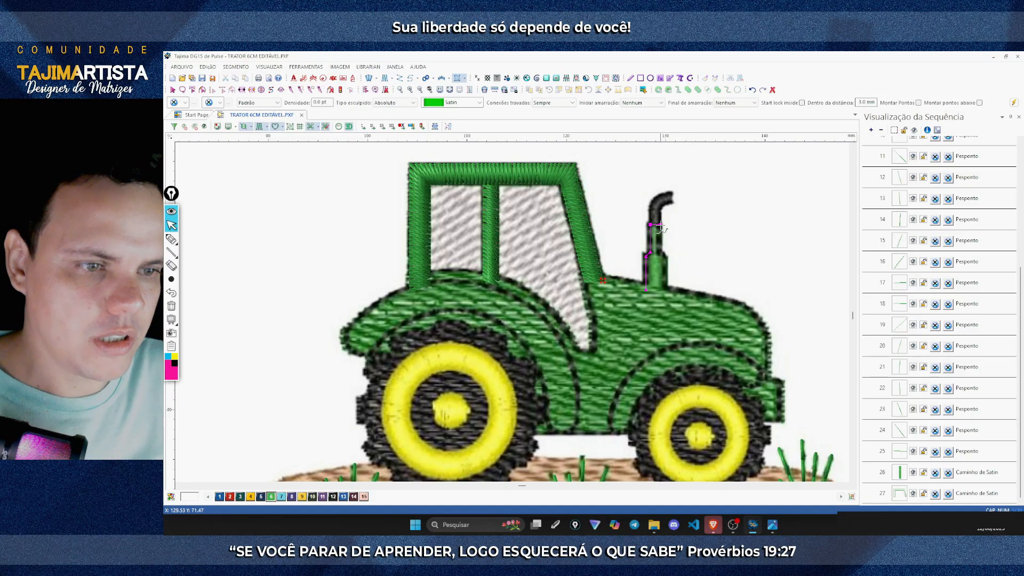
click(659, 224)
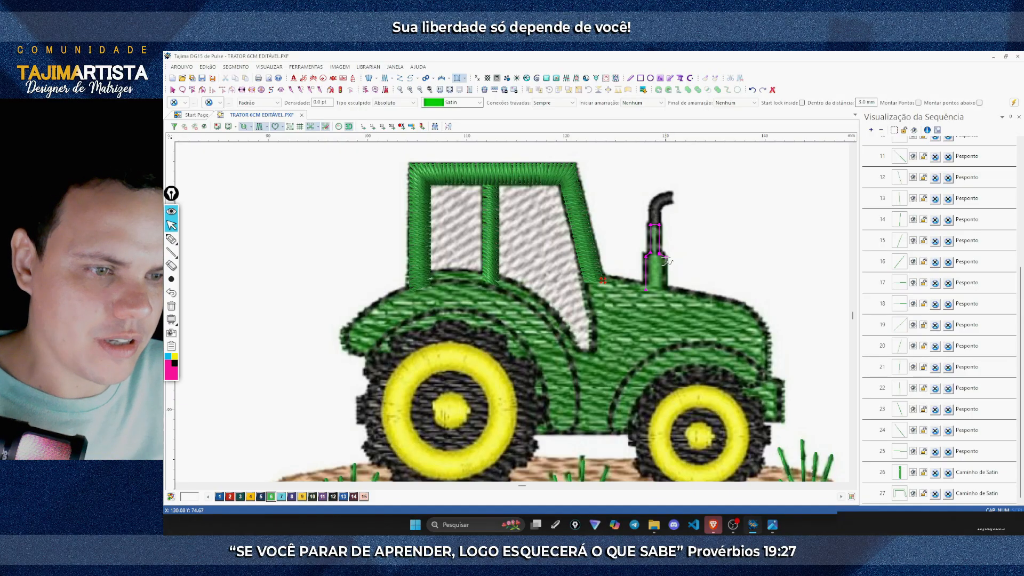
click(666, 258)
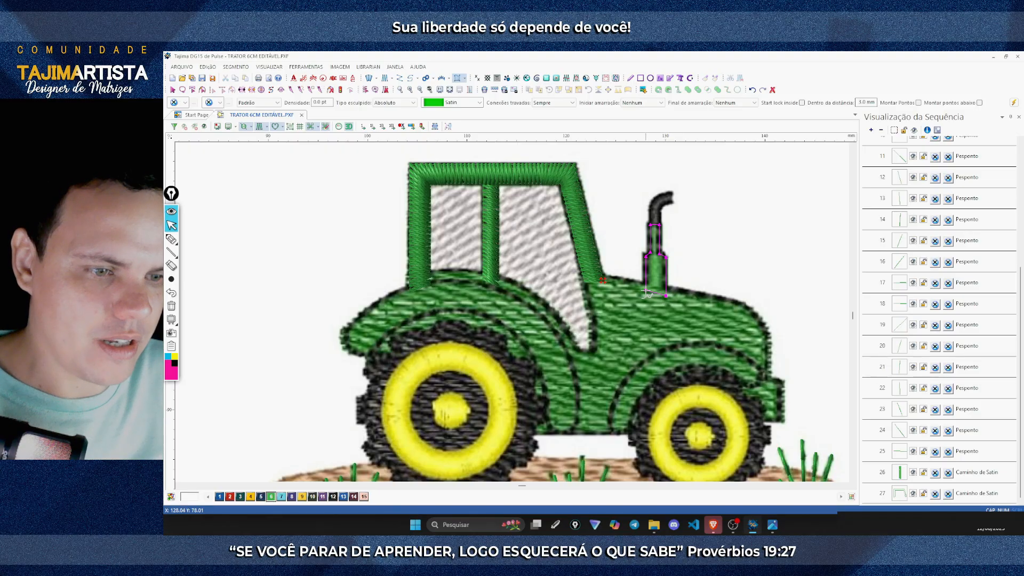
click(647, 291)
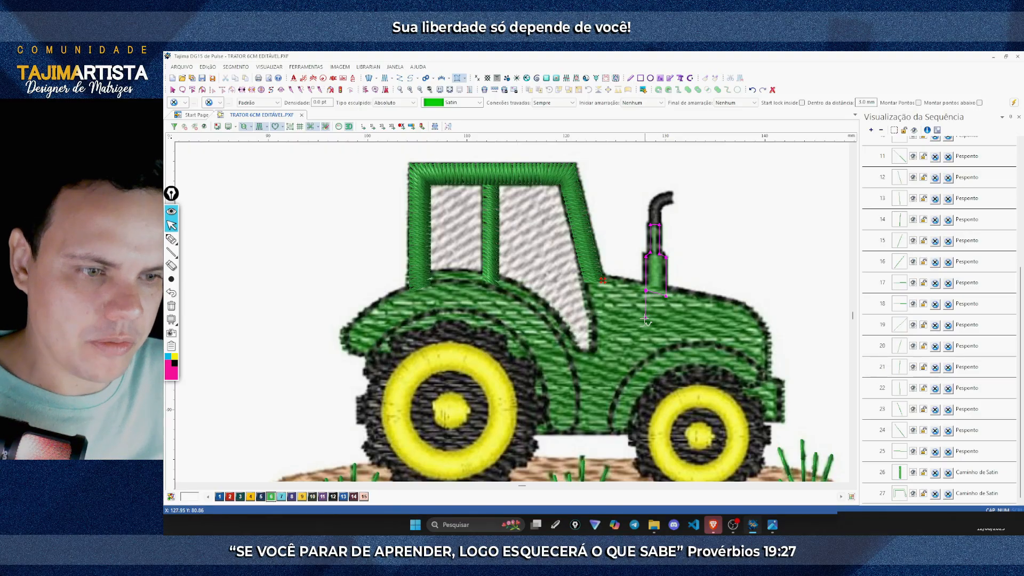
key(Return)
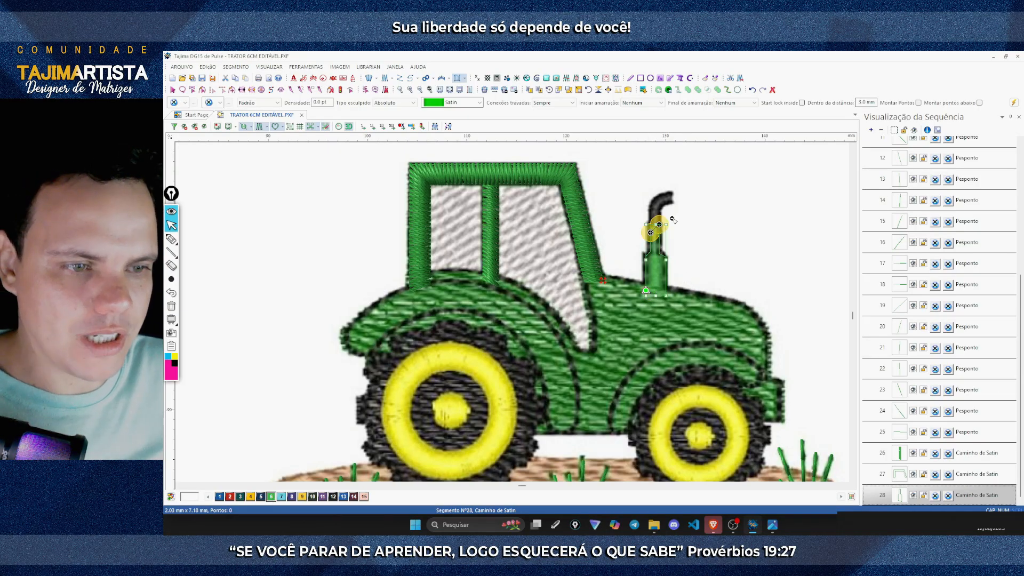
Step: Add stitch angle lines across the exhaust base's top, middle and bottom, and generate its satin stitches
click(650, 224)
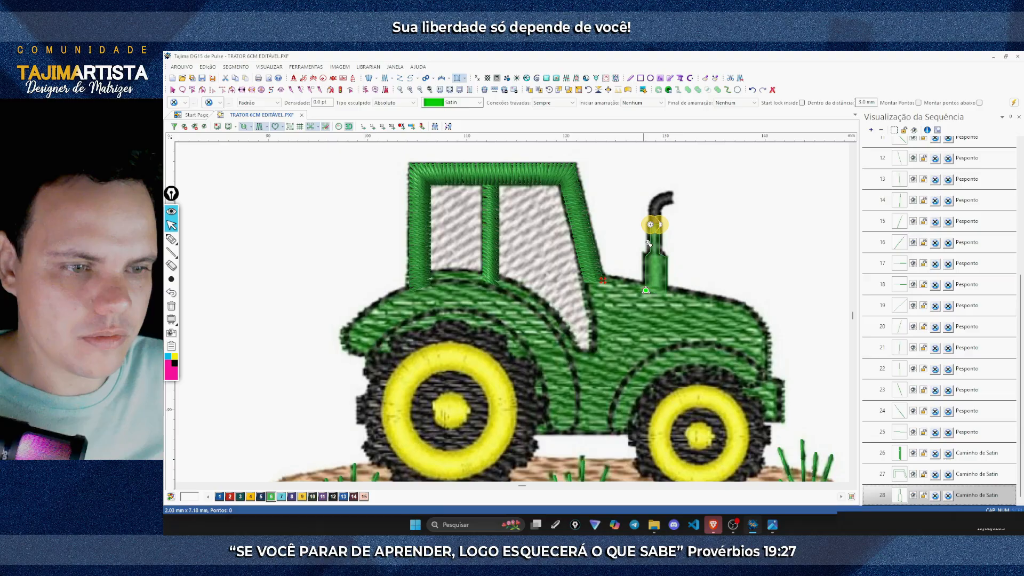
click(646, 280)
click(665, 296)
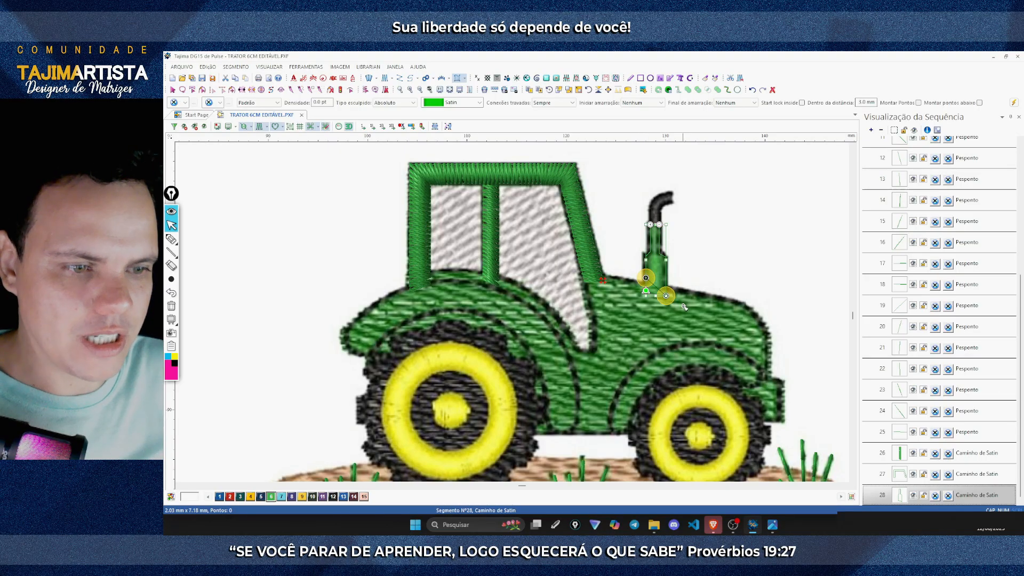
click(645, 264)
click(665, 264)
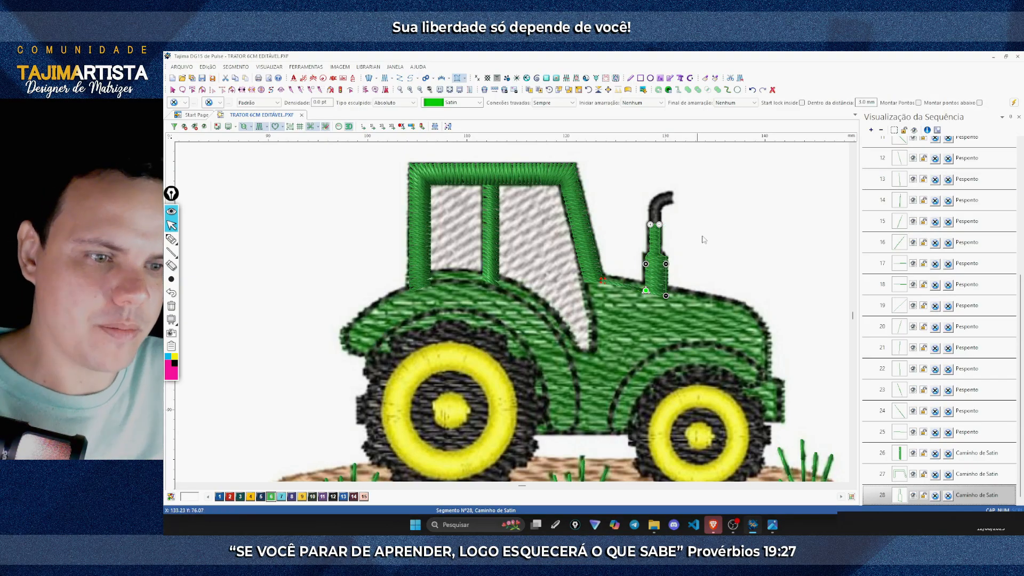
key(Return)
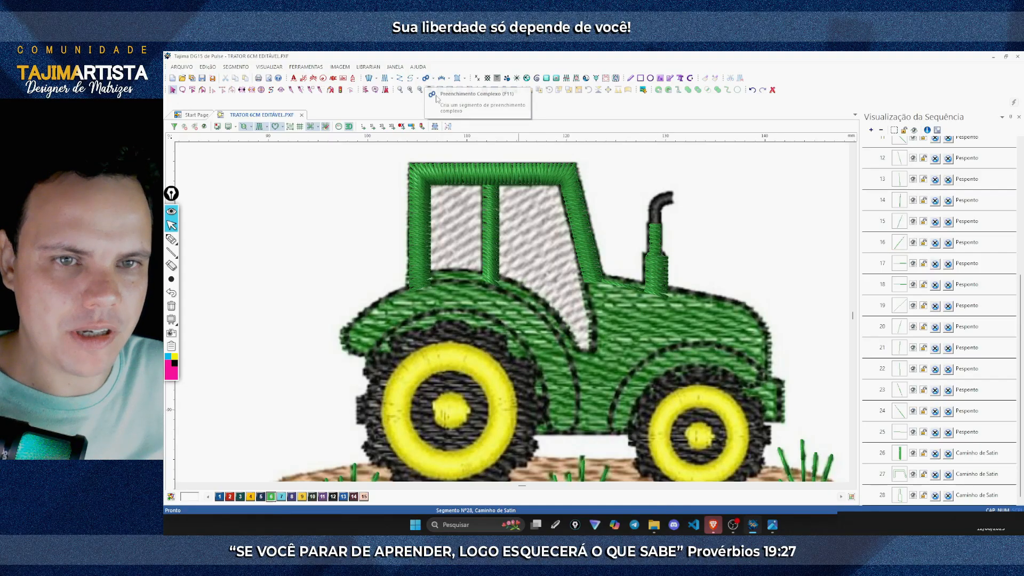
Step: Start a Complex Fill for the green body and trace the hood's top, rounded nose and front bumper
click(426, 78)
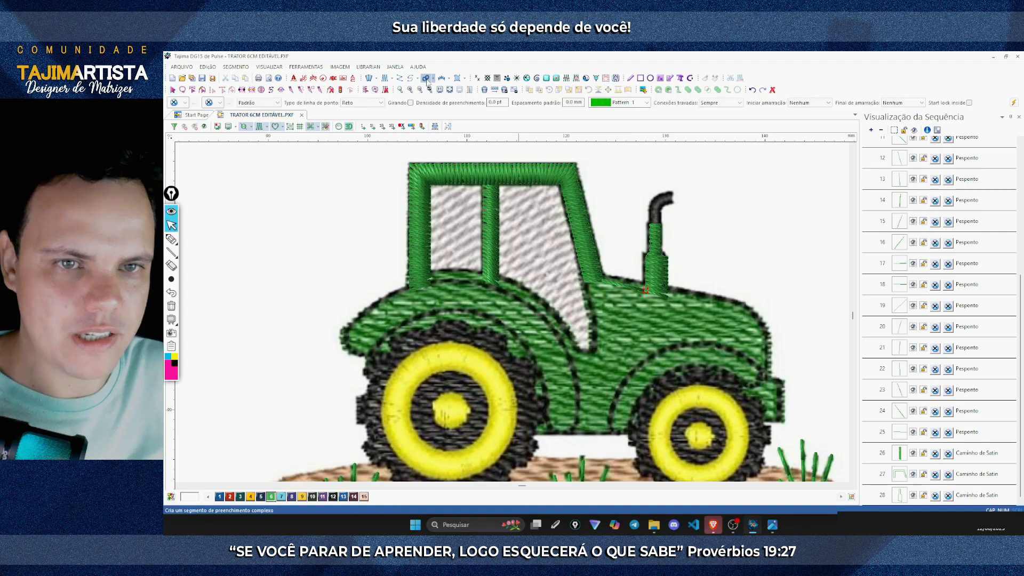
click(581, 274)
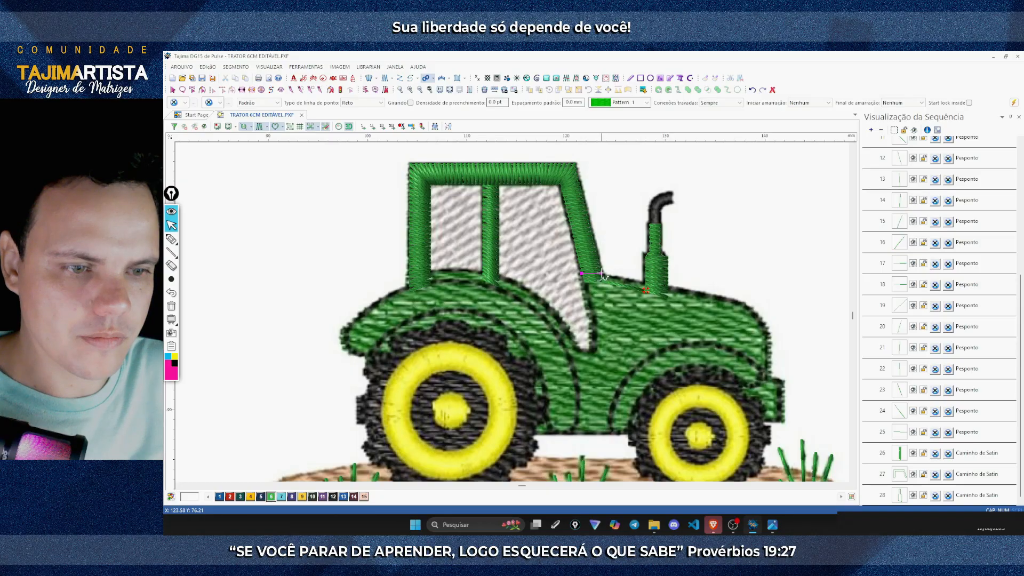
click(602, 274)
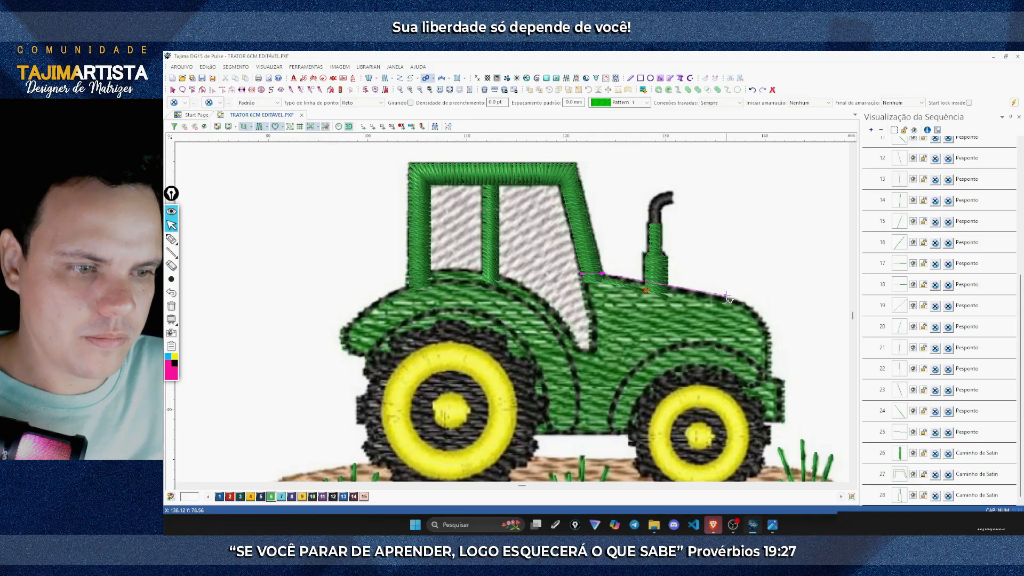
click(729, 299)
click(752, 309)
click(765, 326)
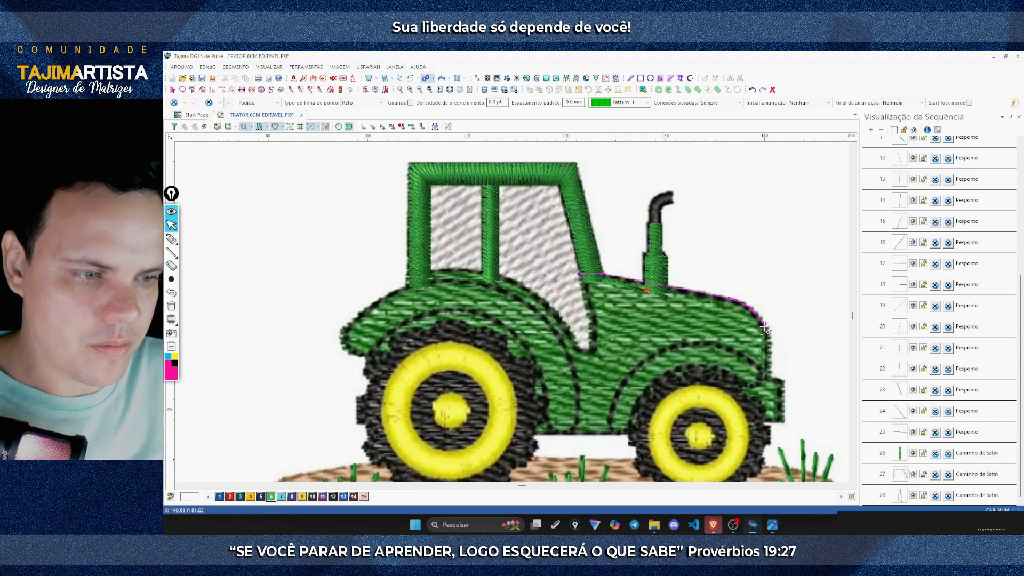
click(768, 346)
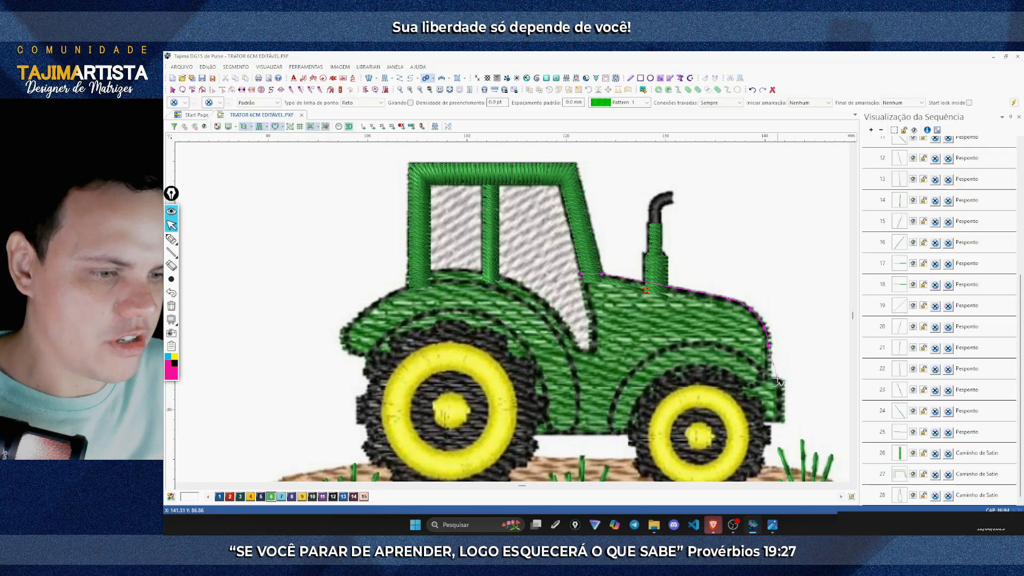
click(763, 379)
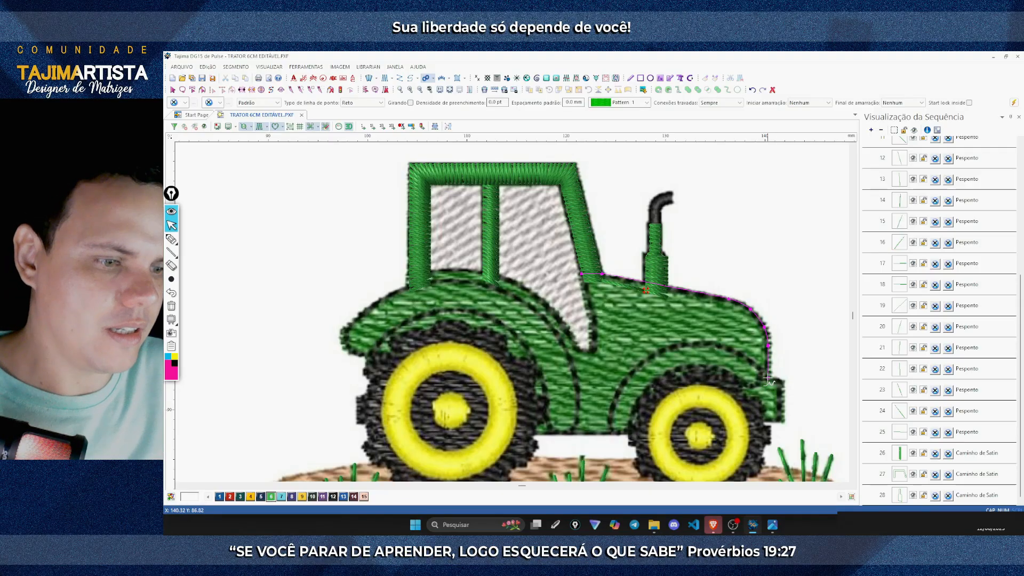
click(768, 380)
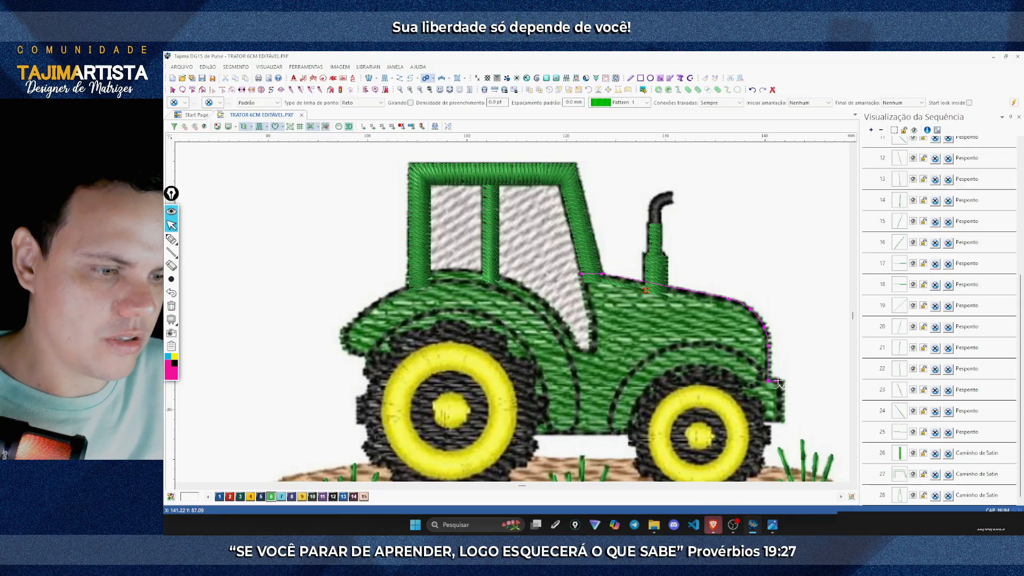
click(780, 421)
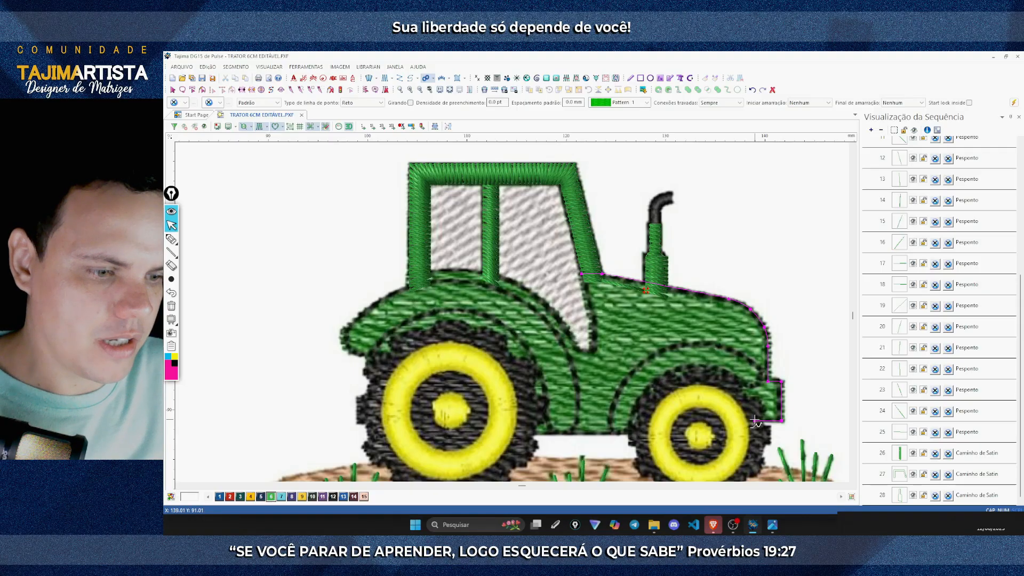
click(755, 421)
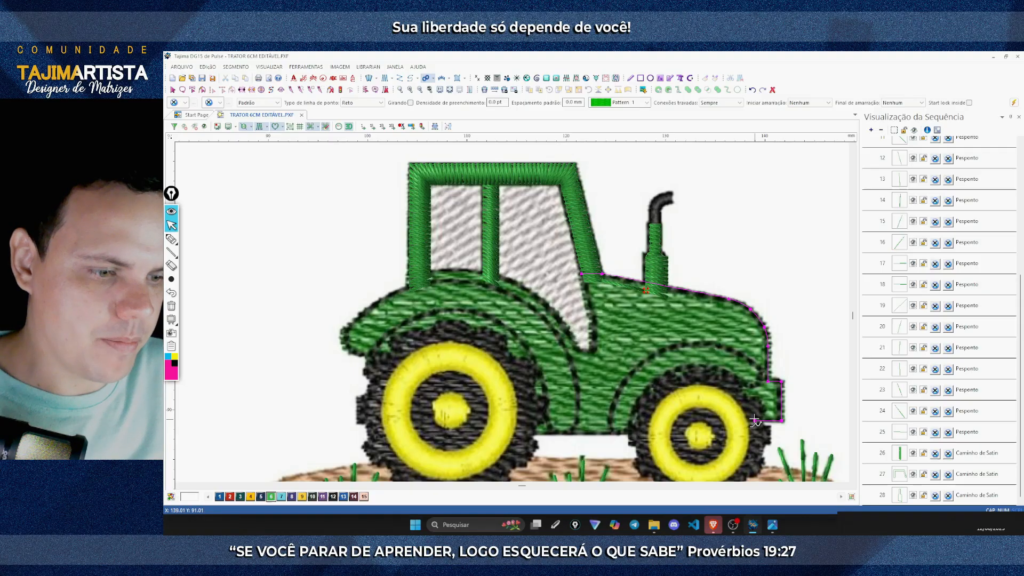
Step: Continue the body outline over the front wheel and along the straight underside to the rear wheel
click(739, 397)
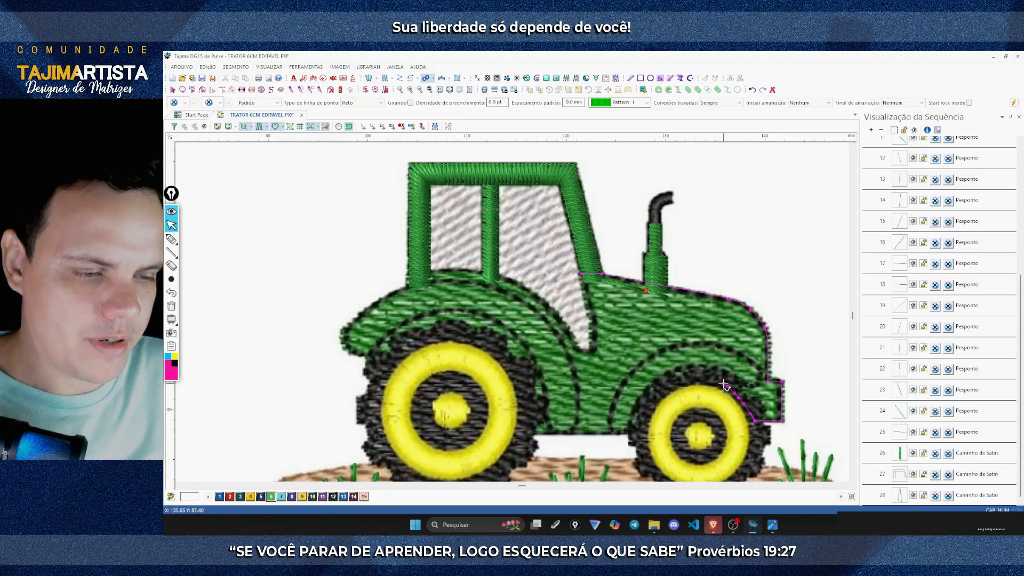
click(722, 383)
click(697, 381)
click(677, 384)
click(662, 392)
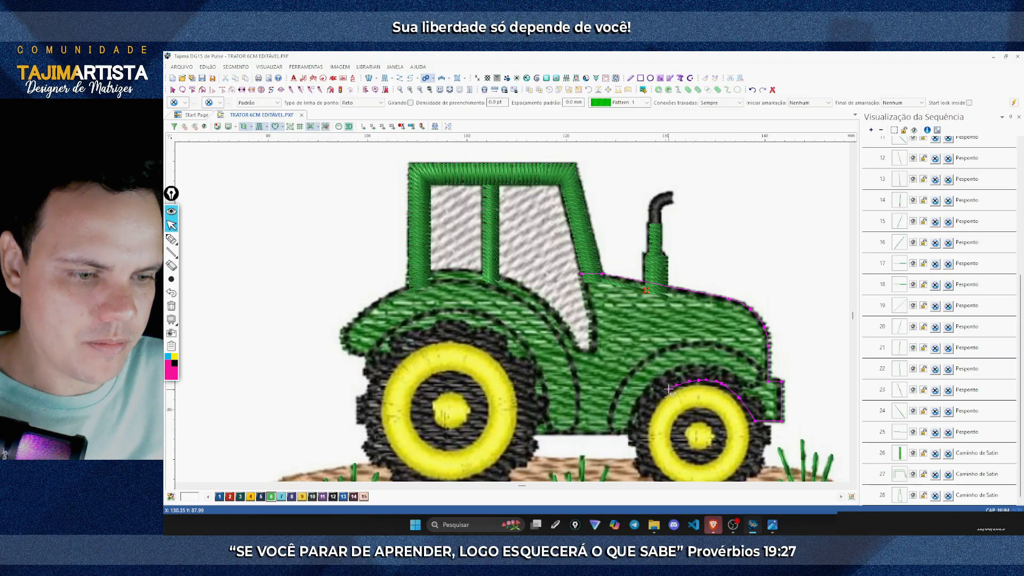
click(654, 401)
click(647, 409)
click(642, 421)
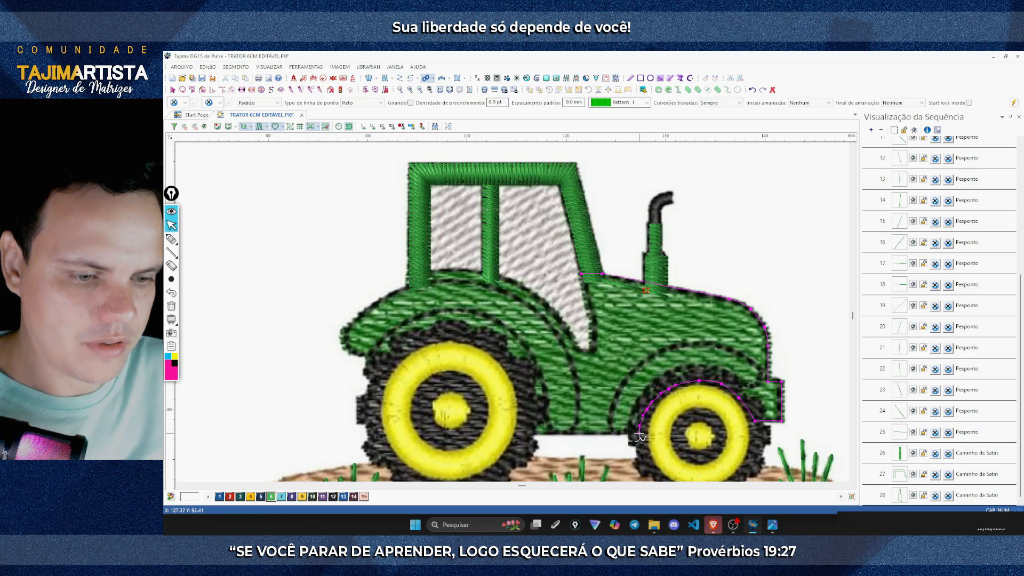
click(639, 433)
click(526, 433)
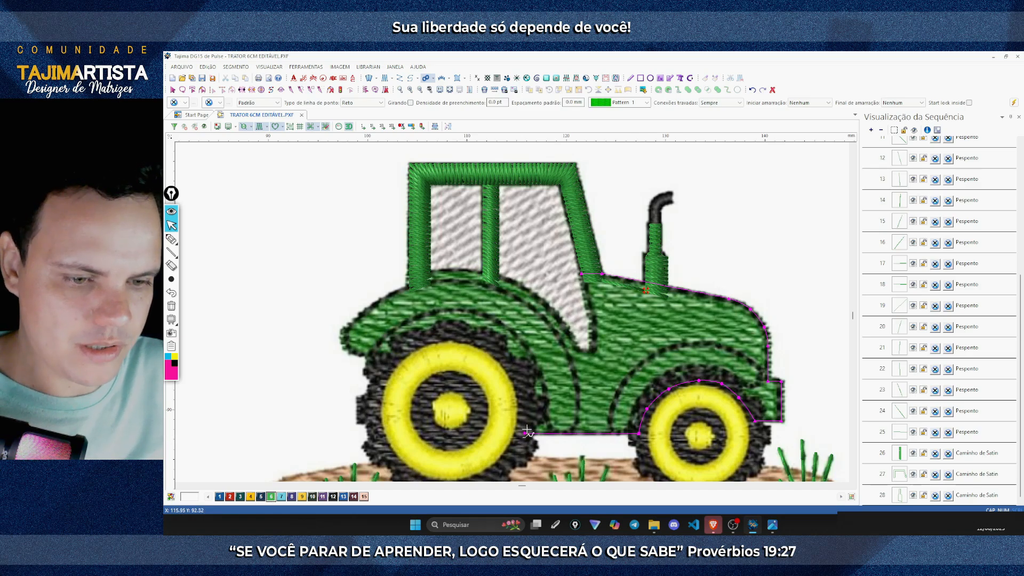
Step: Trace the body outline over the rear wheel's yellow rim to the fender's lower rear edge
click(528, 411)
click(523, 381)
click(511, 362)
click(502, 354)
click(467, 336)
click(425, 337)
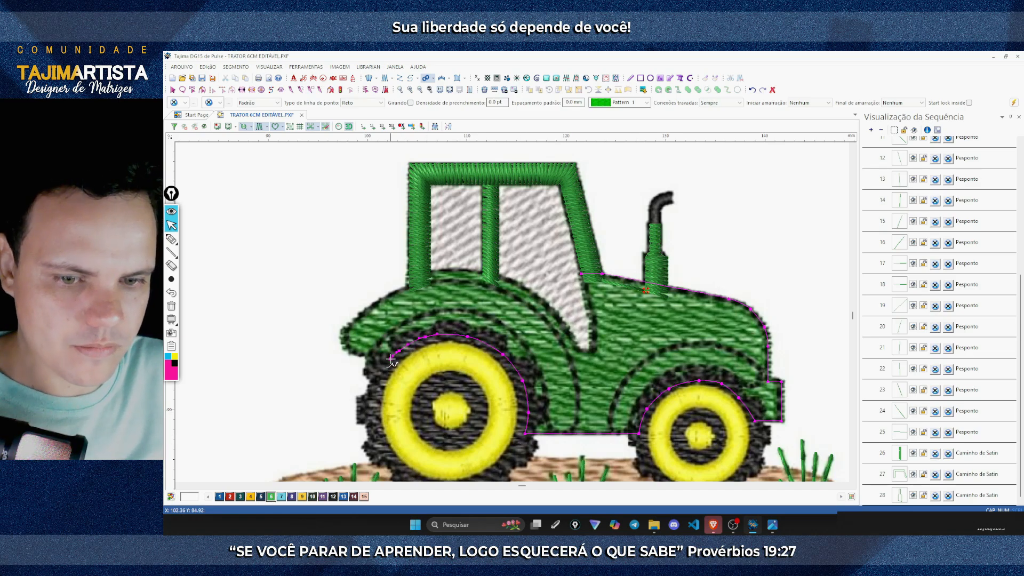
click(399, 350)
click(393, 357)
click(371, 358)
click(352, 353)
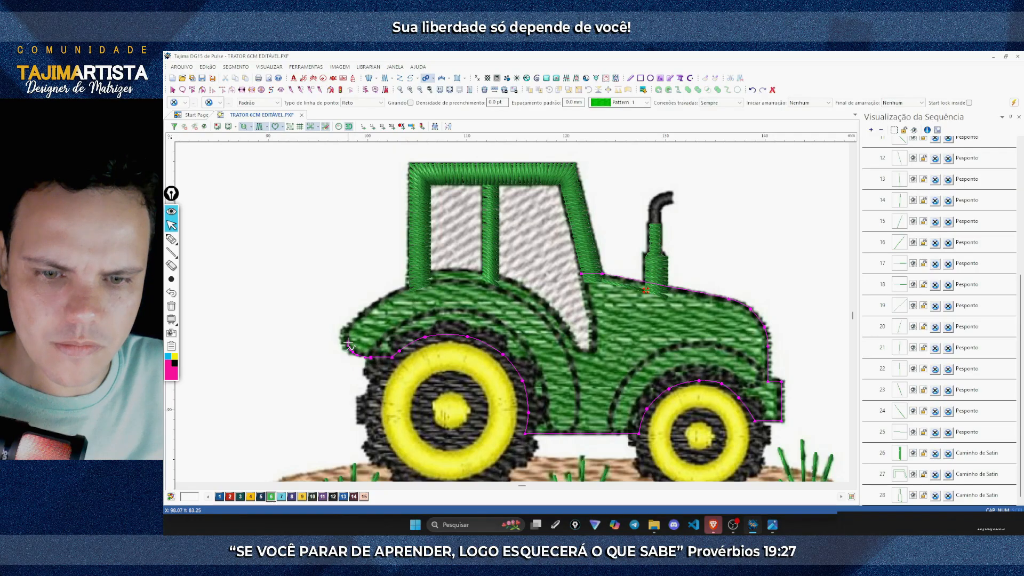
Step: Trace the body outline around the fender's rear end and along its arched upper edge below the windows
click(348, 341)
click(348, 329)
click(355, 319)
click(386, 296)
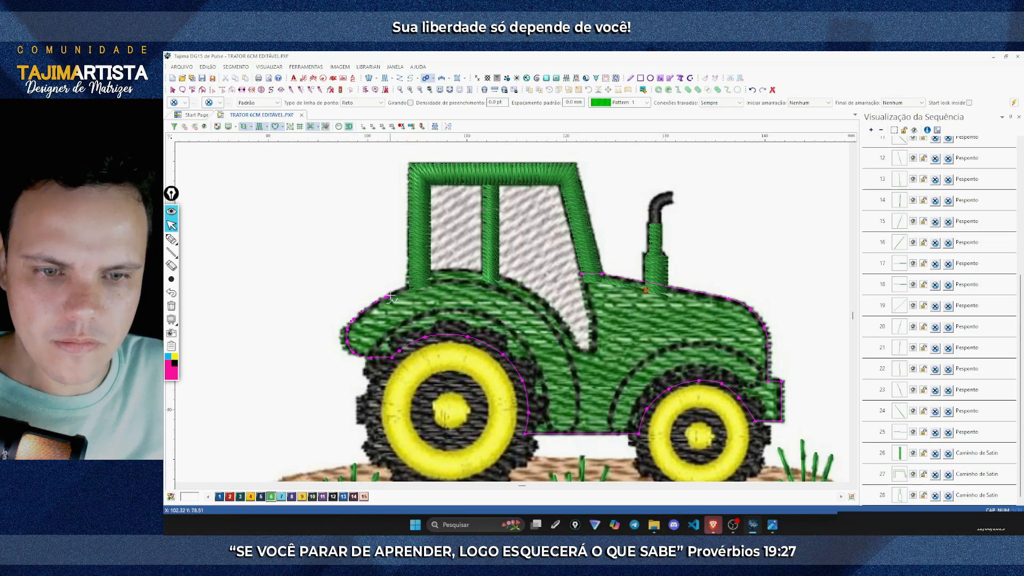
click(416, 284)
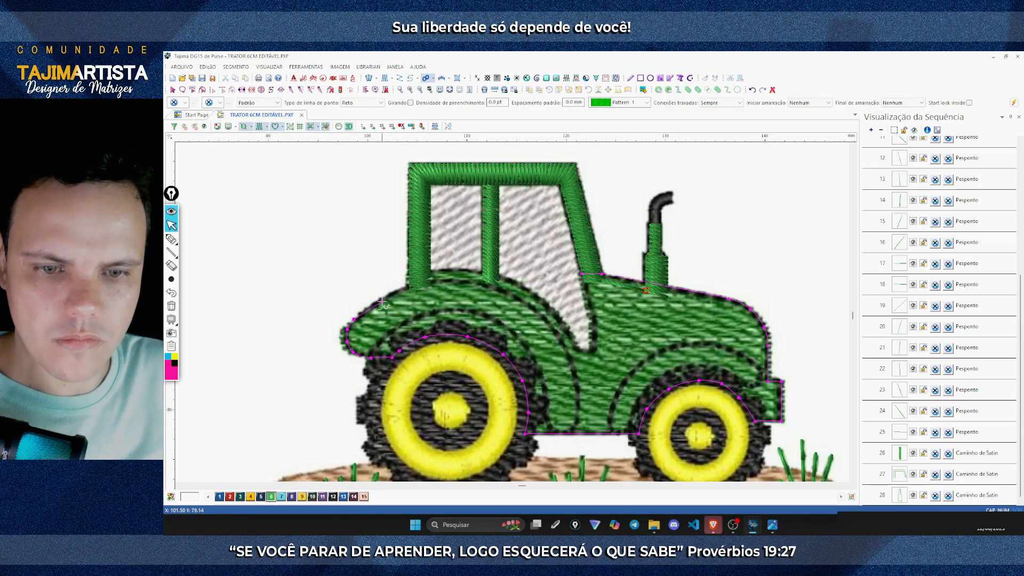
click(412, 276)
click(440, 270)
click(474, 271)
click(512, 281)
click(549, 306)
click(569, 328)
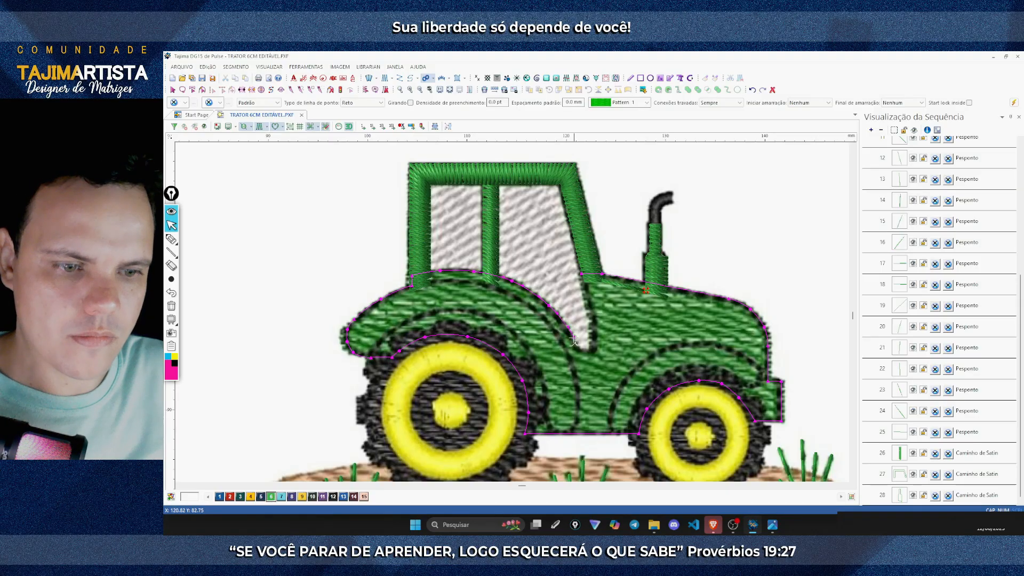
Step: Trace around the window's pointed lower corner, close the body outline and generate its complex fill with a horizontal stitch angle
click(574, 338)
click(582, 350)
click(589, 351)
click(594, 336)
click(595, 321)
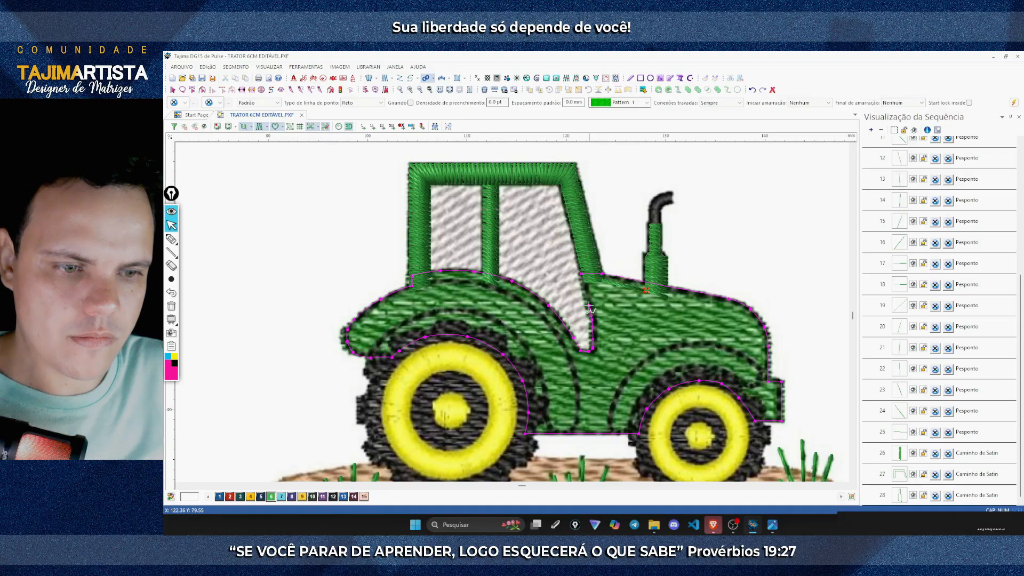
click(589, 307)
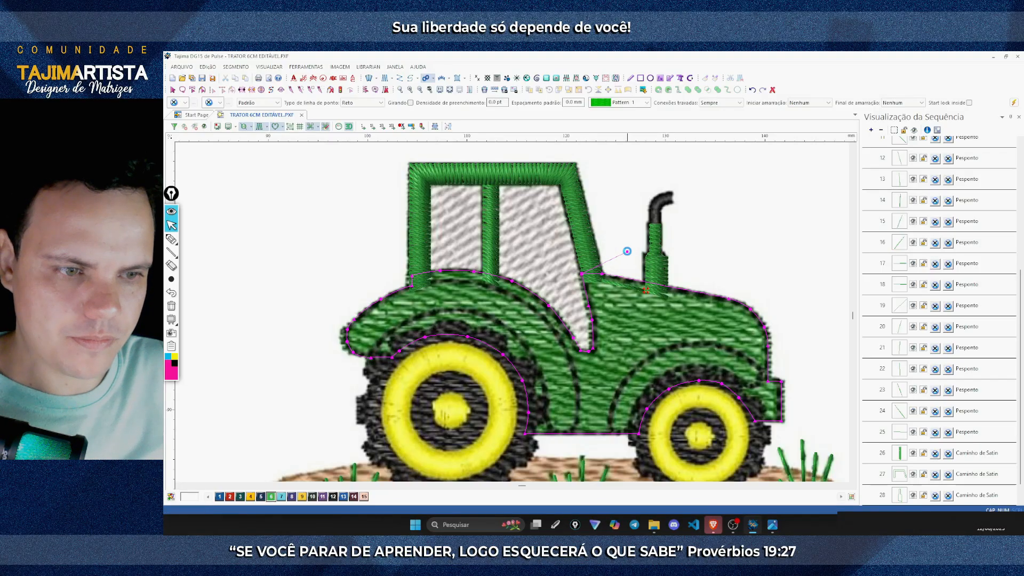
key(Return)
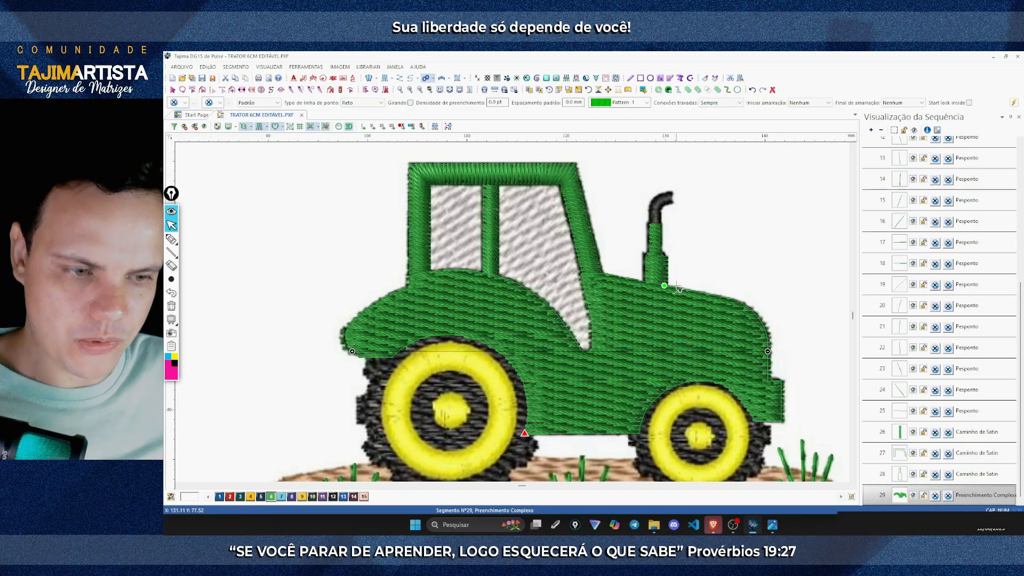
key(Escape)
click(707, 237)
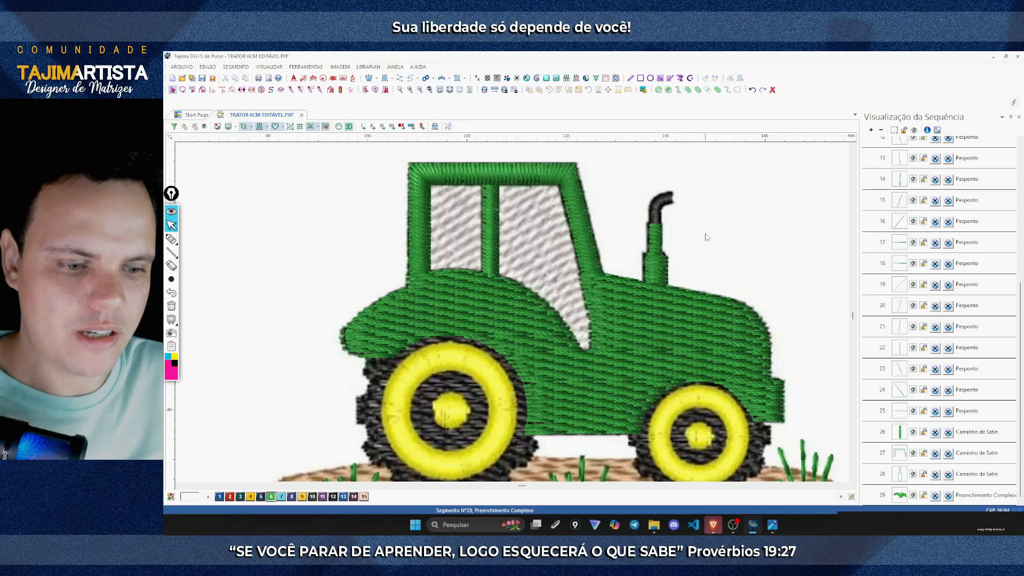
Step: Review the whole tractor, hiding and reshowing the green segments to compare their stitches with the reference image
scroll(707, 238, down, 3)
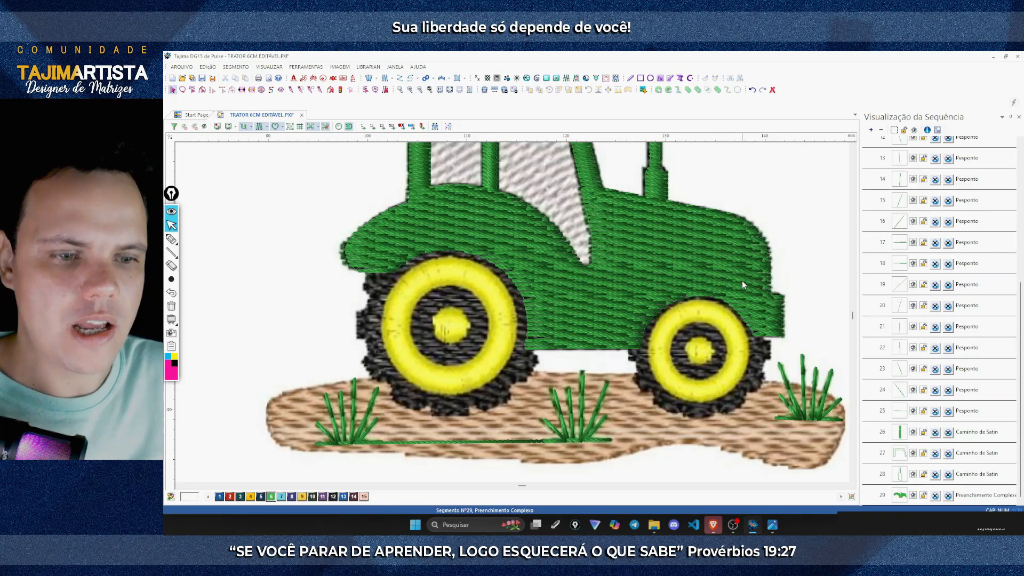
scroll(743, 285, up, 3)
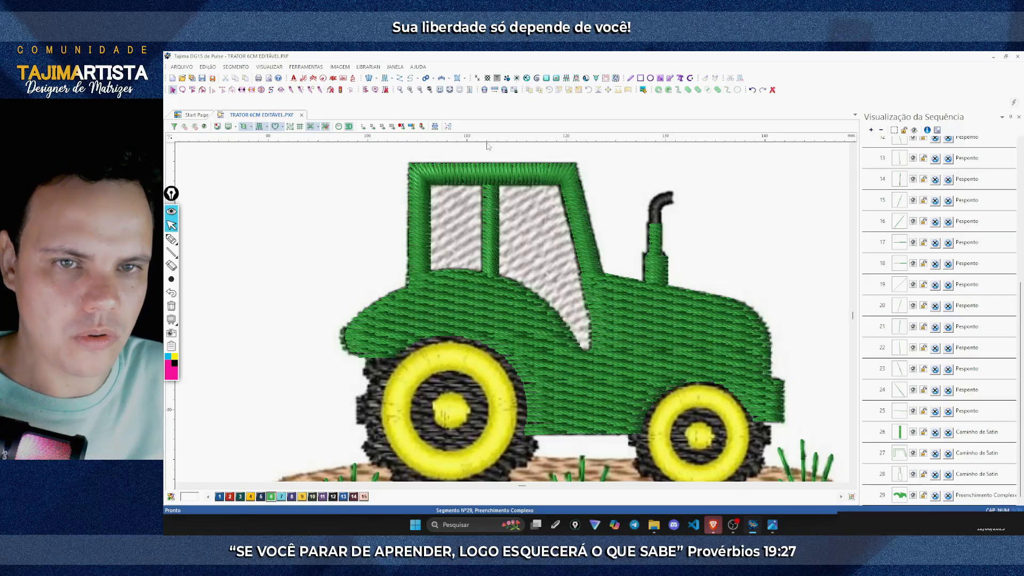
click(420, 90)
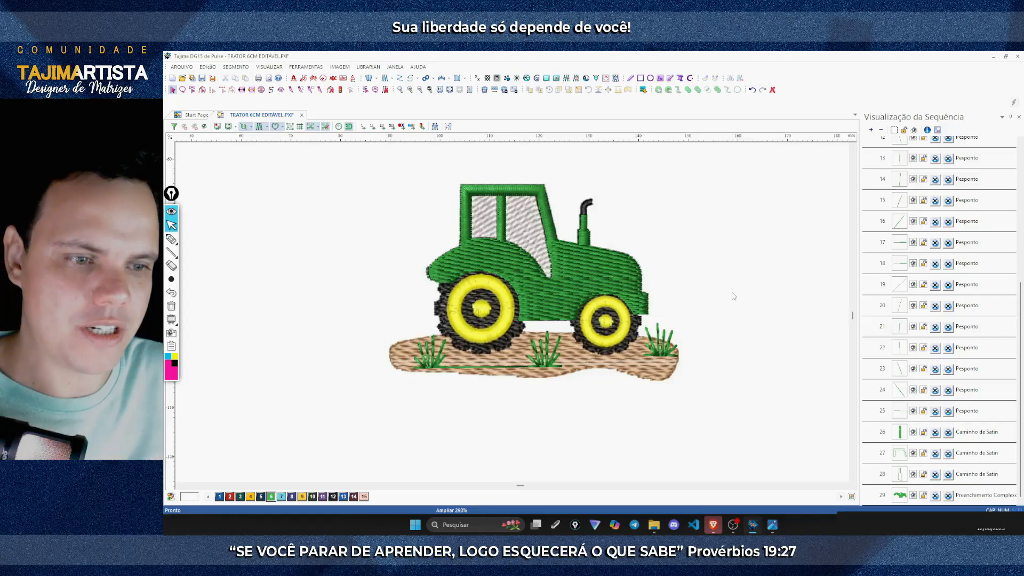
drag(715, 177, 388, 385)
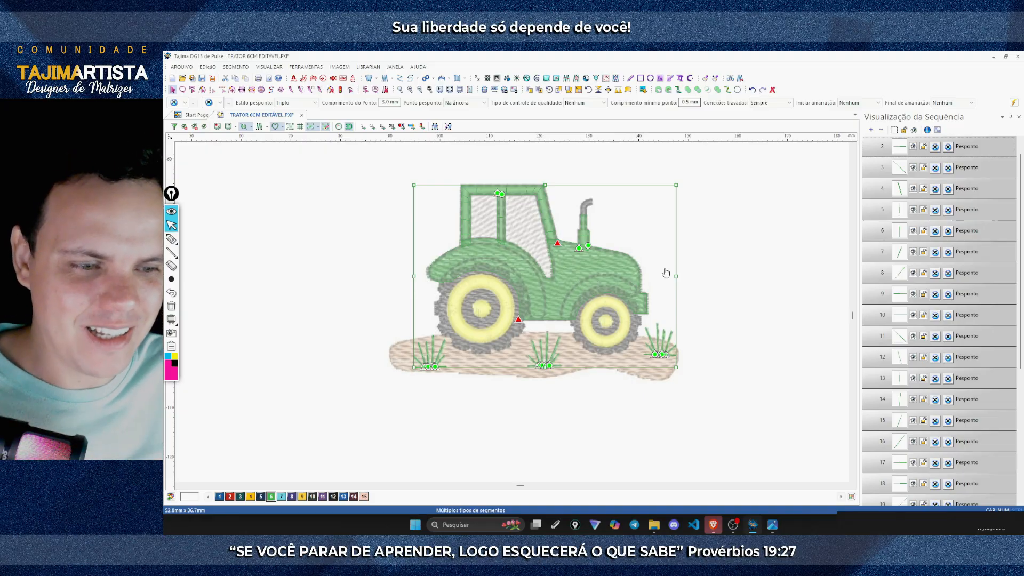
drag(1021, 196, 1021, 182)
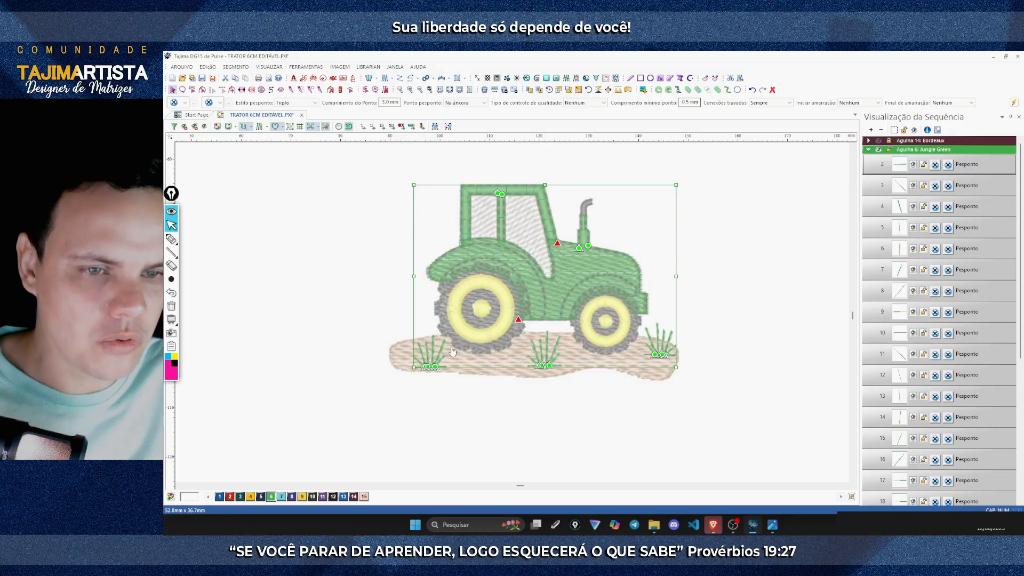
click(915, 165)
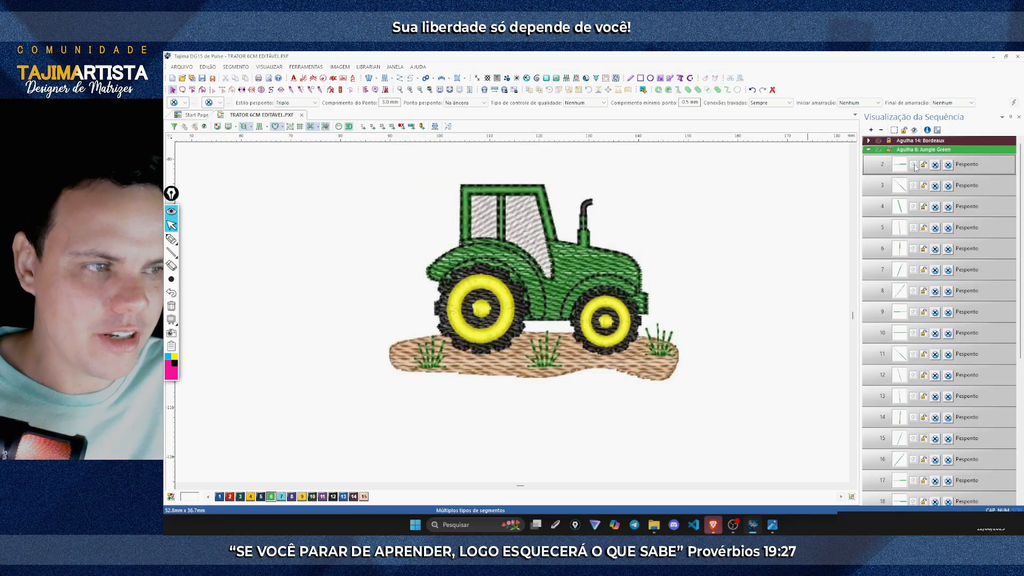
click(916, 167)
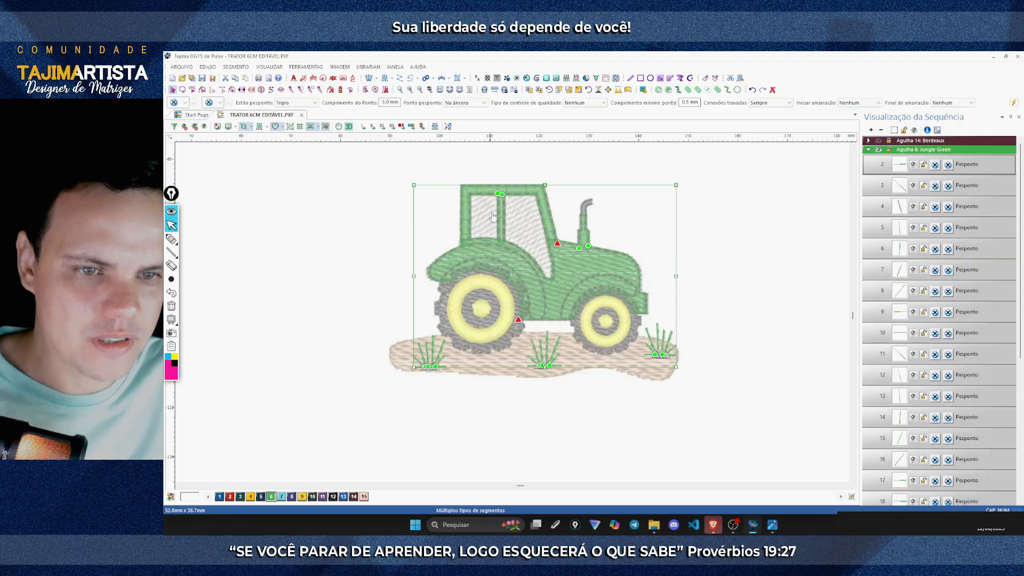
click(718, 208)
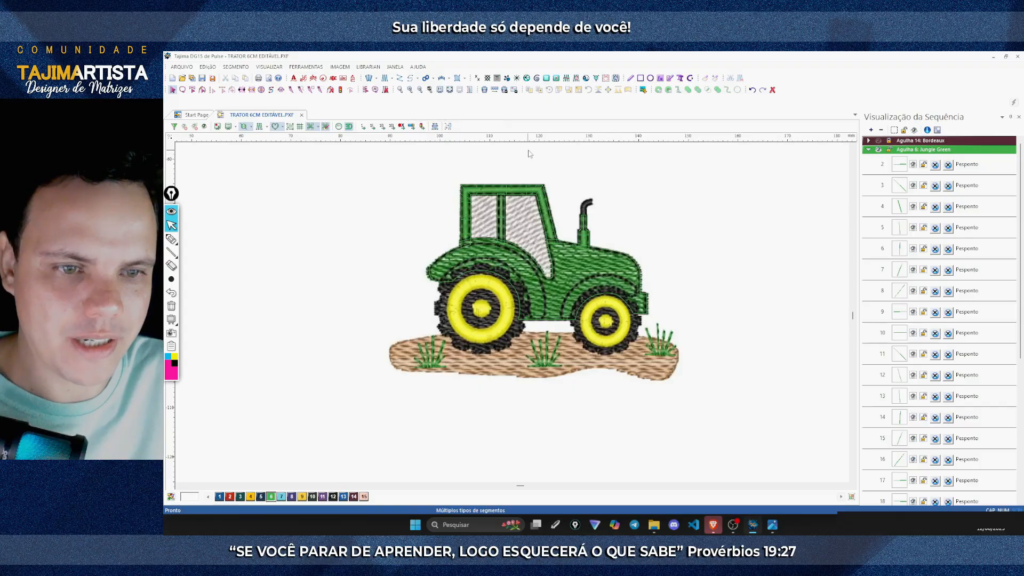
scroll(420, 90, up, 1)
click(408, 91)
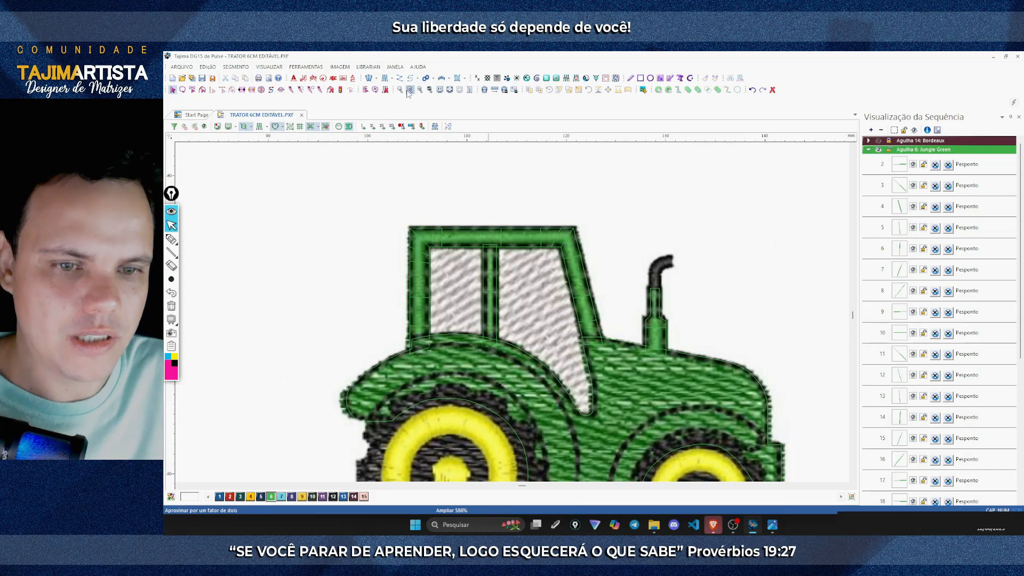
Step: Lock all the Jungle Green segments in the sequence
click(408, 91)
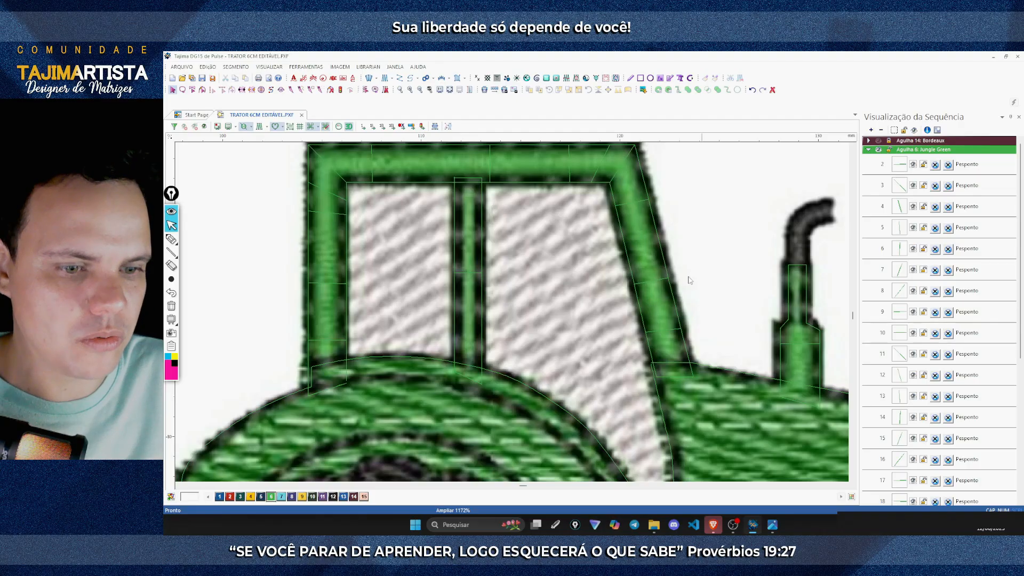
click(891, 150)
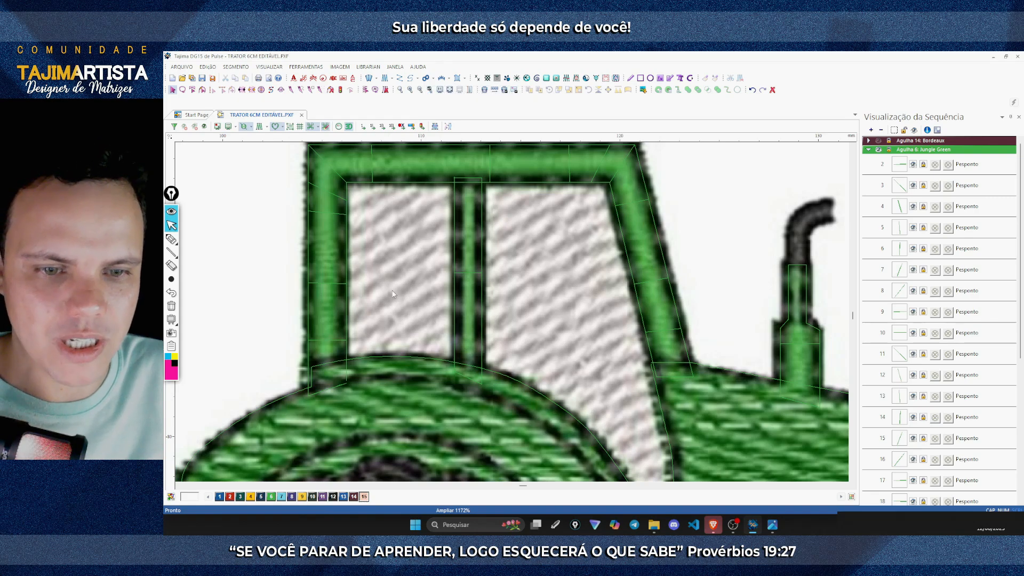
click(171, 239)
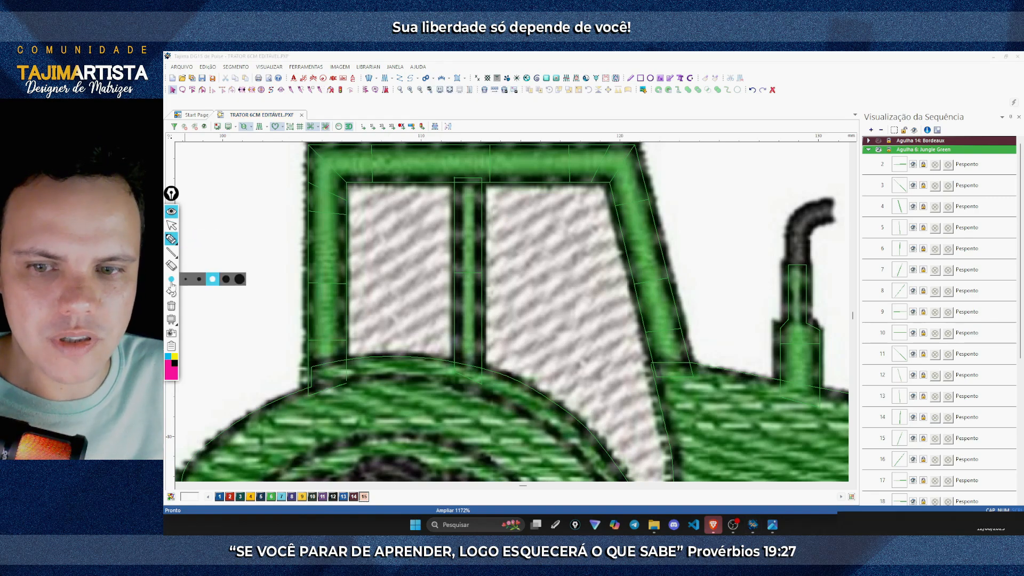
mouse_move(355, 221)
mouse_down()
mouse_move(413, 203)
mouse_move(363, 249)
mouse_move(389, 252)
mouse_move(436, 234)
mouse_move(438, 250)
mouse_move(394, 296)
mouse_move(418, 307)
mouse_move(422, 335)
mouse_up()
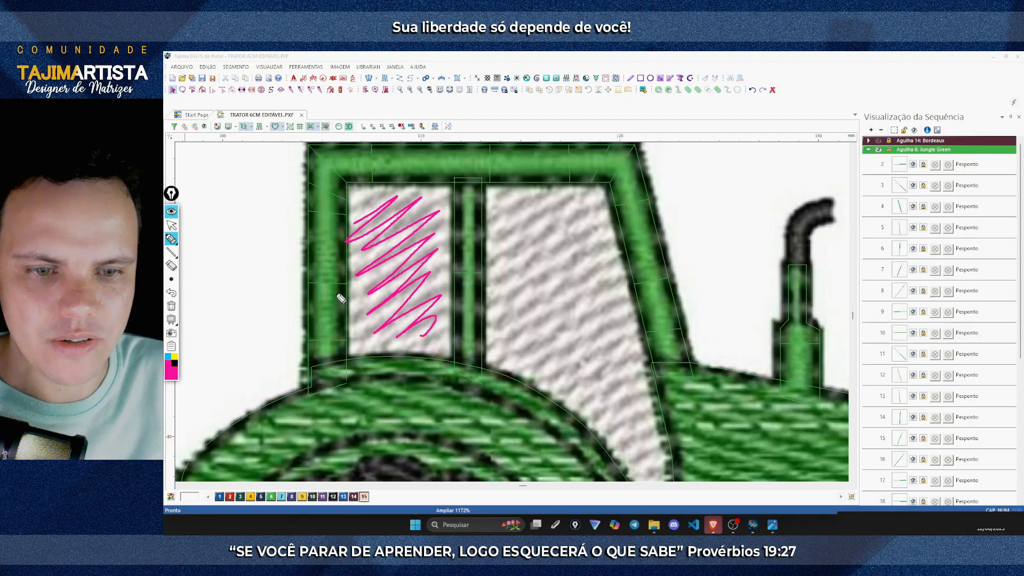
click(172, 225)
click(172, 306)
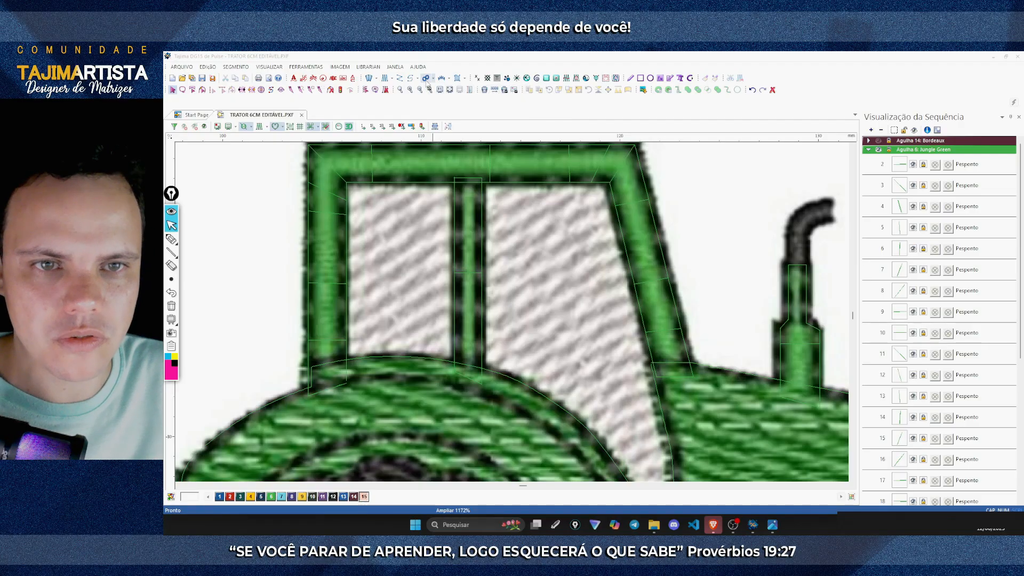
Step: Trace the rear cab window as a closed complex-fill outline, slightly overlapping the frame, the centre pillar and the fender's curved edge
click(427, 78)
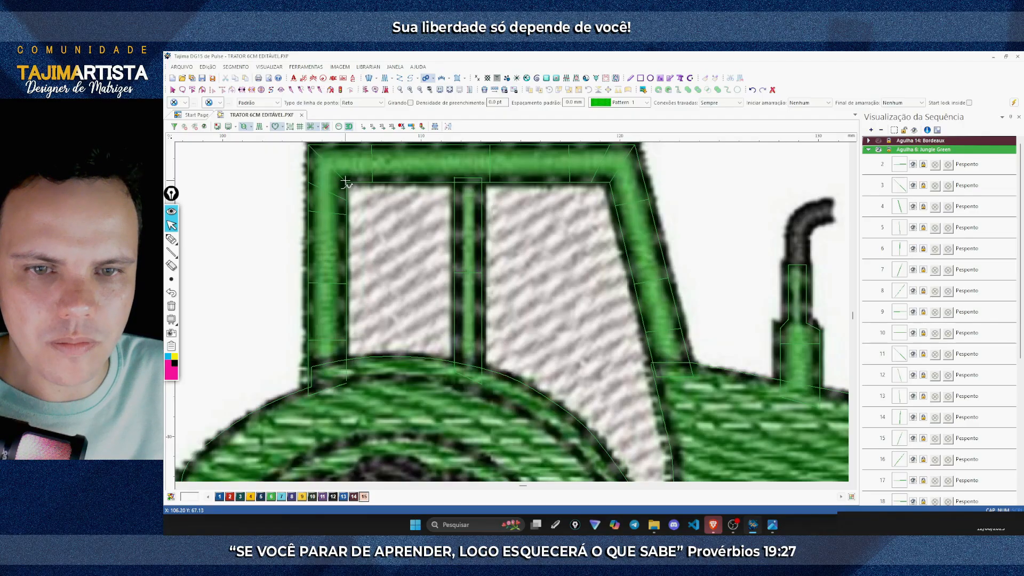
click(345, 182)
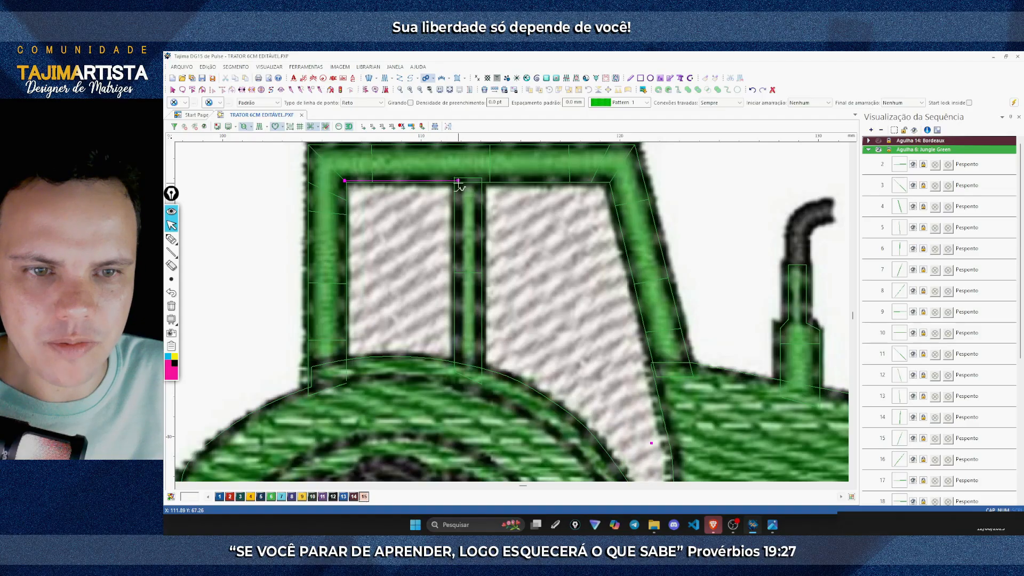
click(432, 181)
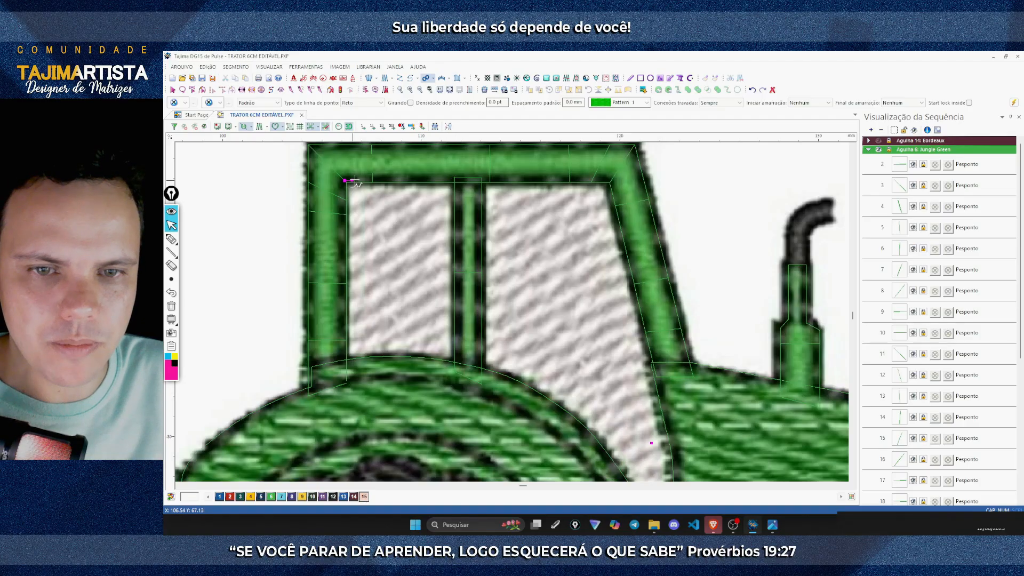
click(457, 181)
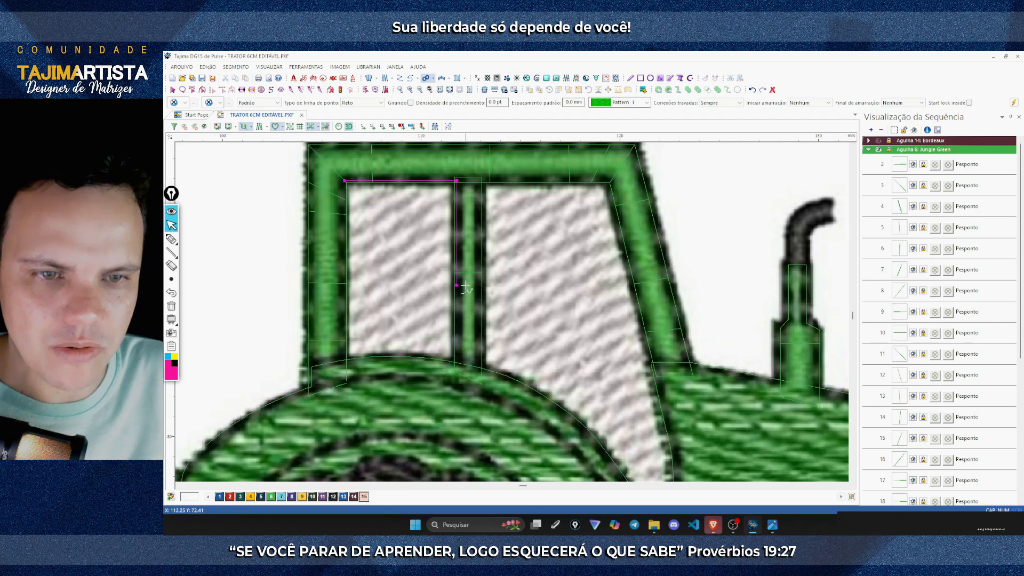
click(457, 365)
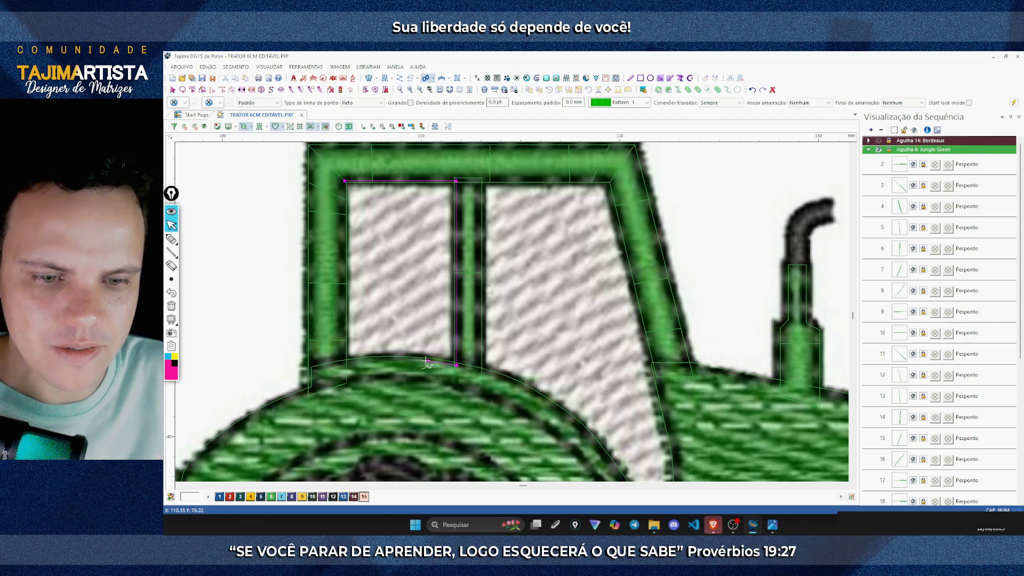
click(383, 359)
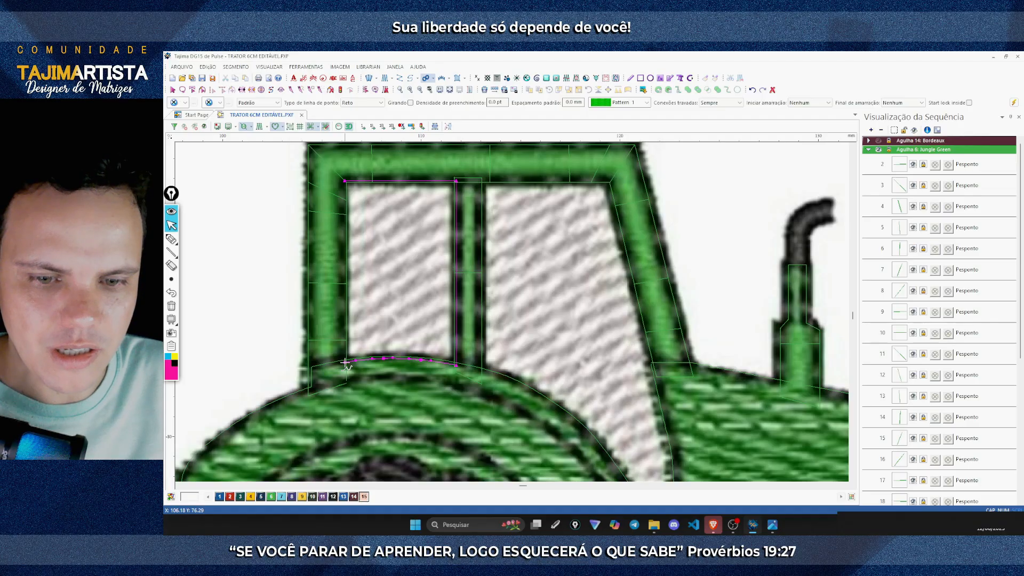
click(345, 362)
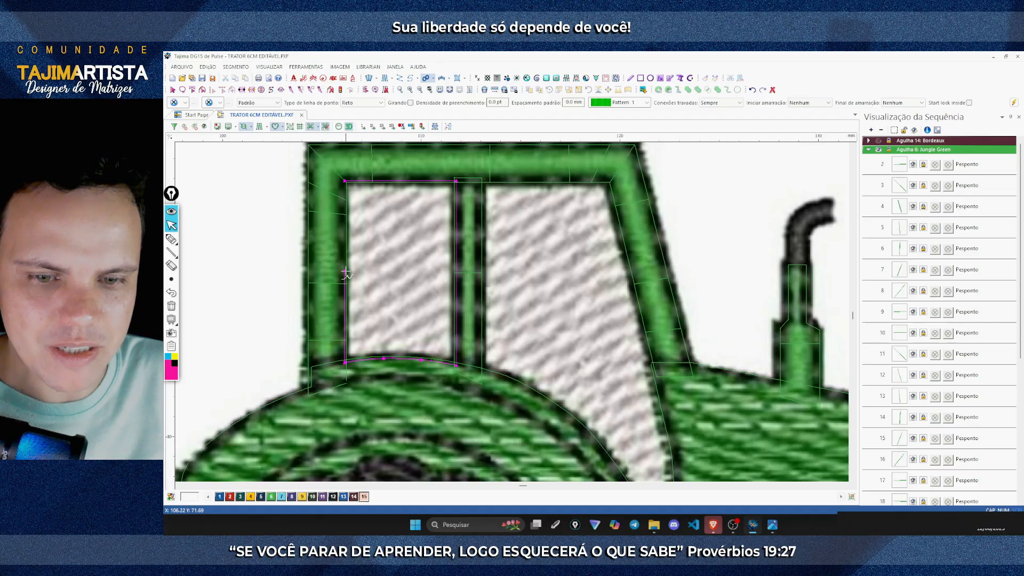
click(345, 181)
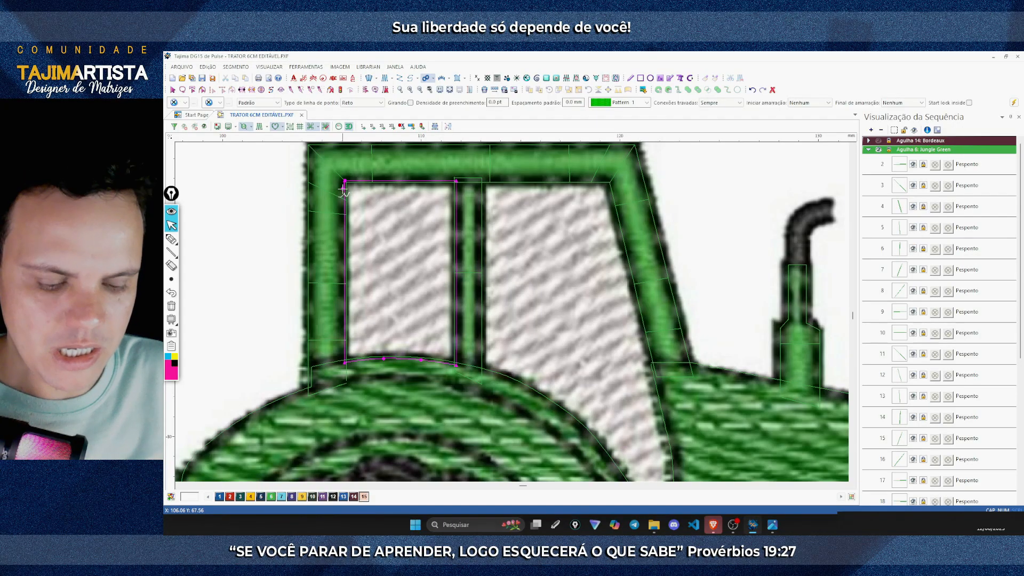
click(344, 188)
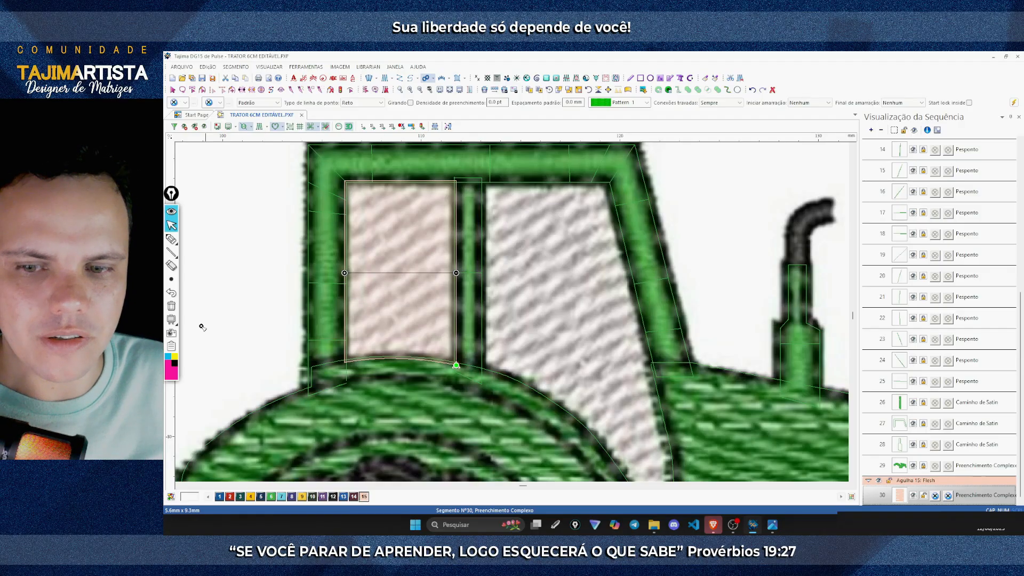
Step: Set the rear window fill's stitch angle diagonally, rising from its lower rear side to its upper front side
click(171, 239)
click(347, 314)
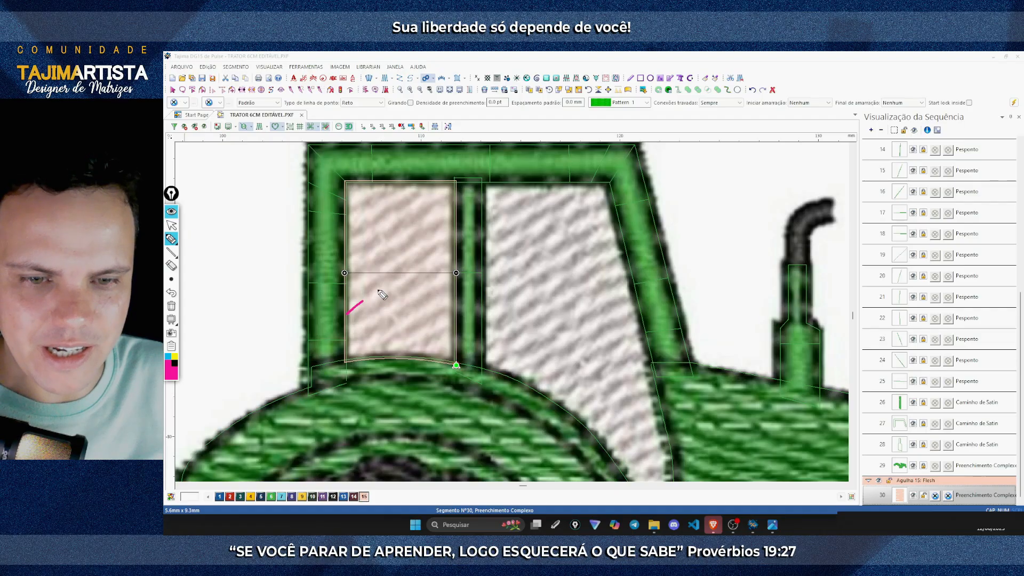
drag(383, 295, 454, 238)
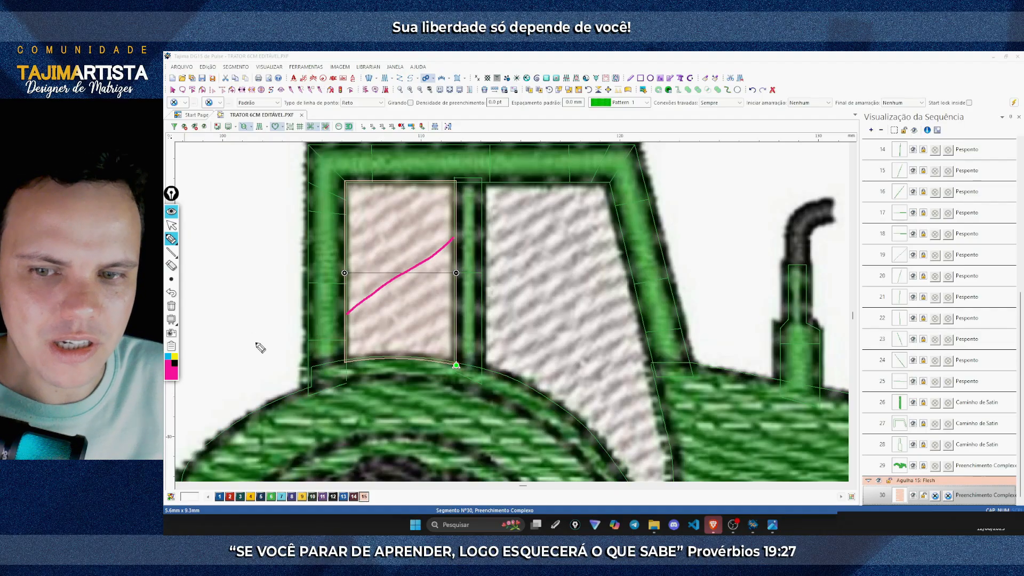
click(171, 225)
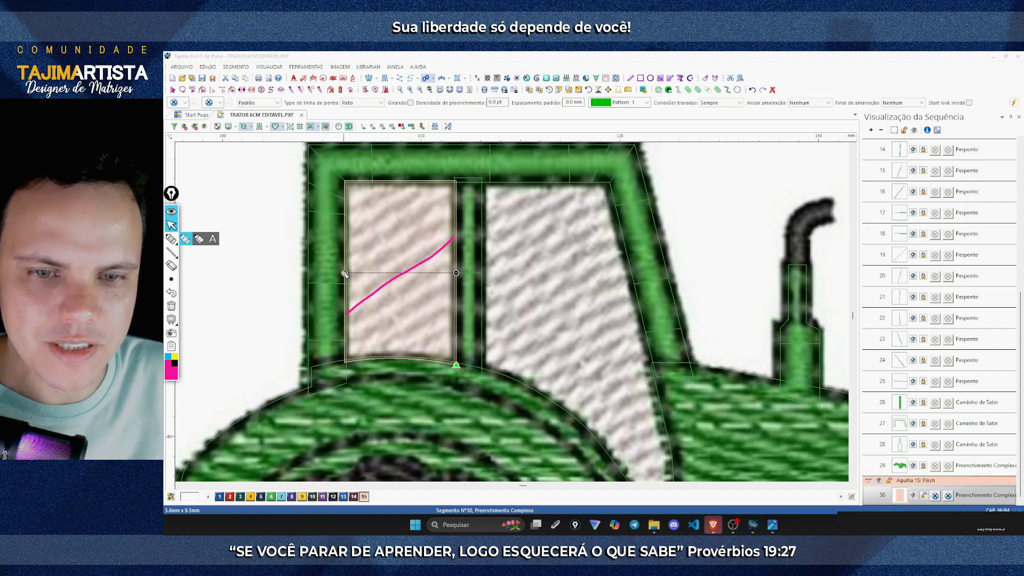
drag(344, 307, 457, 229)
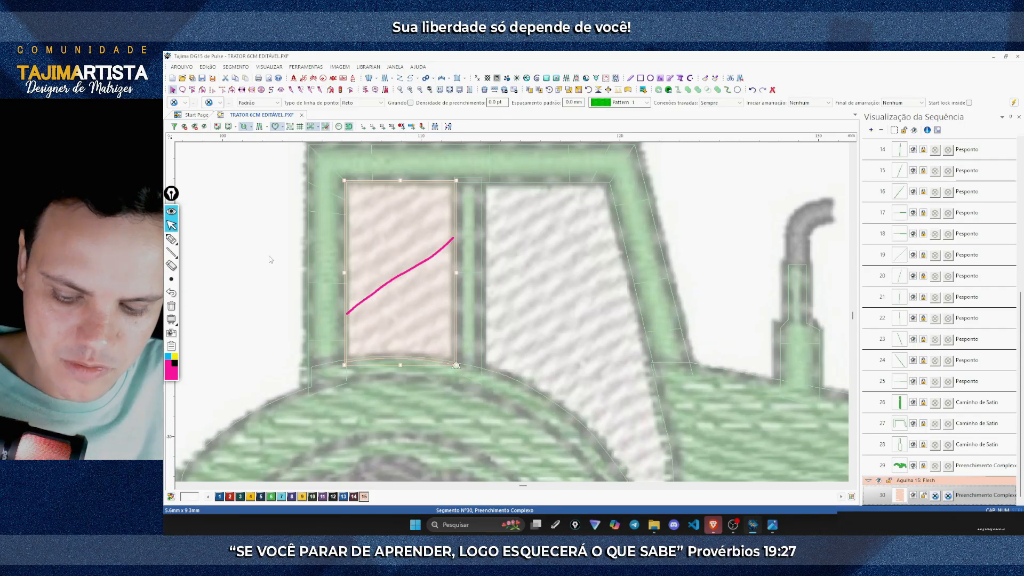
click(248, 221)
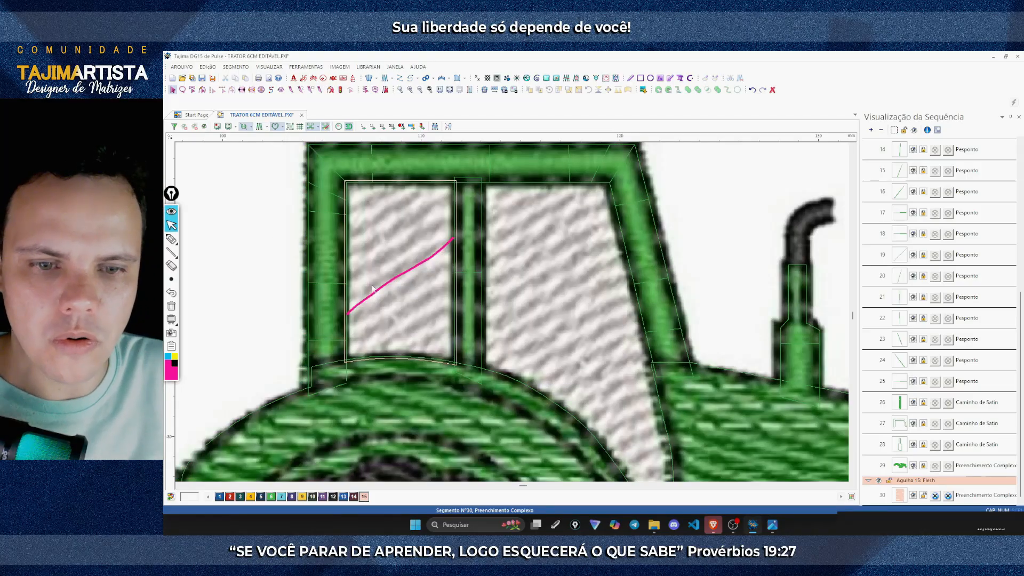
click(173, 306)
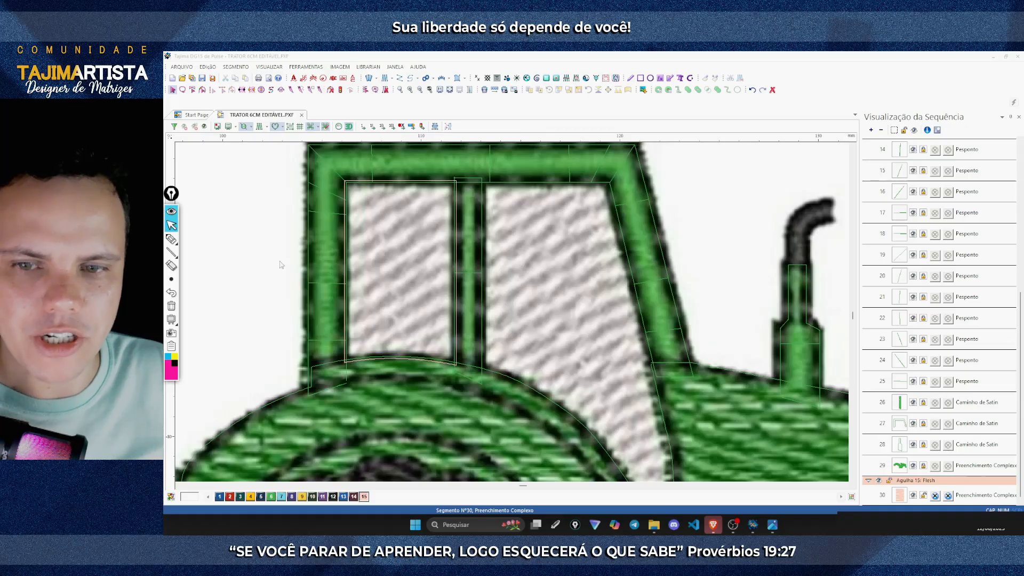
Step: Start the front window's complex-fill outline along its upper edge, down the sloping pillar and around its pointed lower corner
click(480, 183)
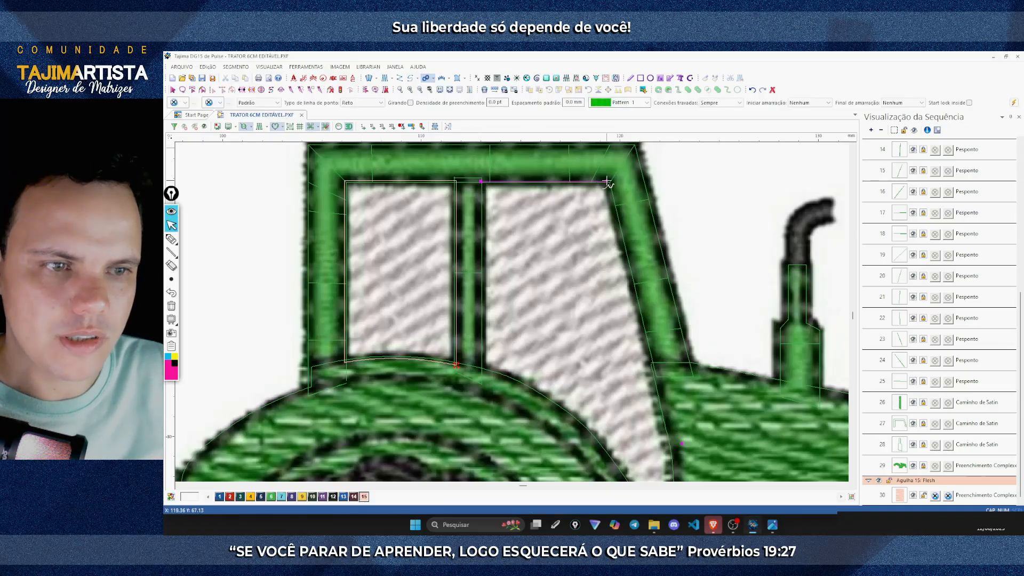
scroll(613, 185, down, 3)
scroll(662, 230, up, 1)
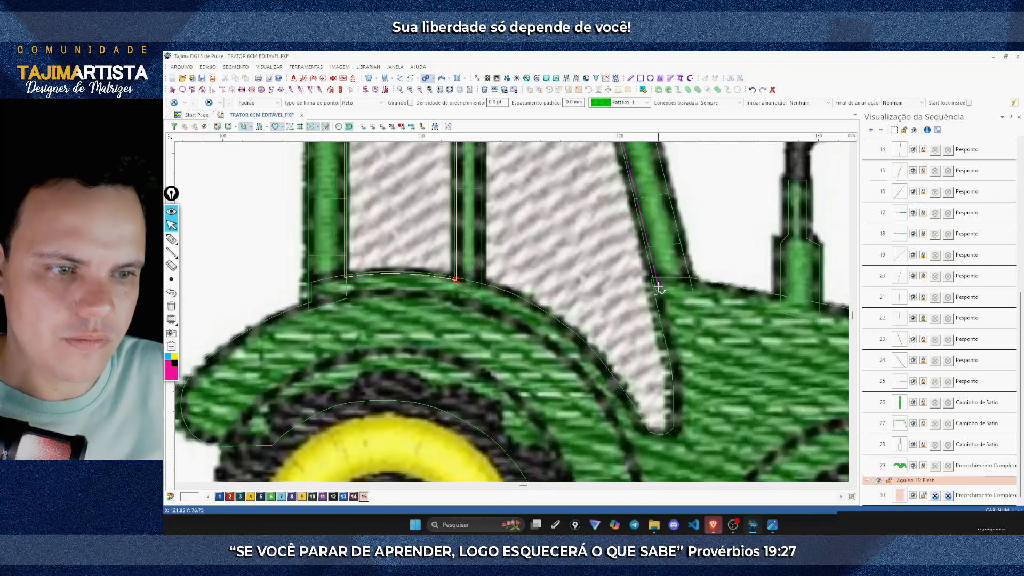
click(658, 287)
scroll(658, 287, down, 1)
click(670, 263)
click(676, 294)
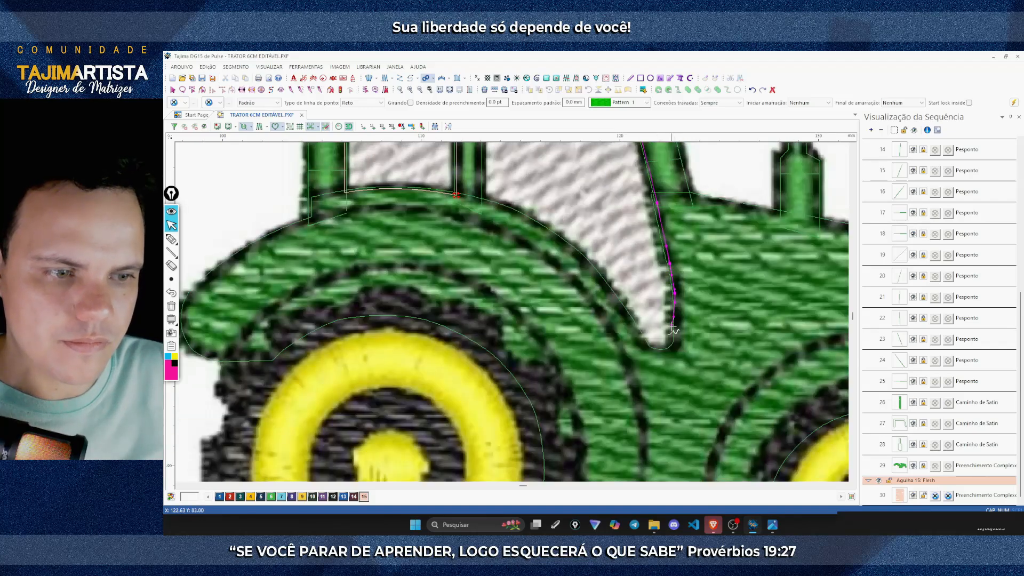
click(676, 329)
click(674, 344)
click(654, 350)
click(647, 346)
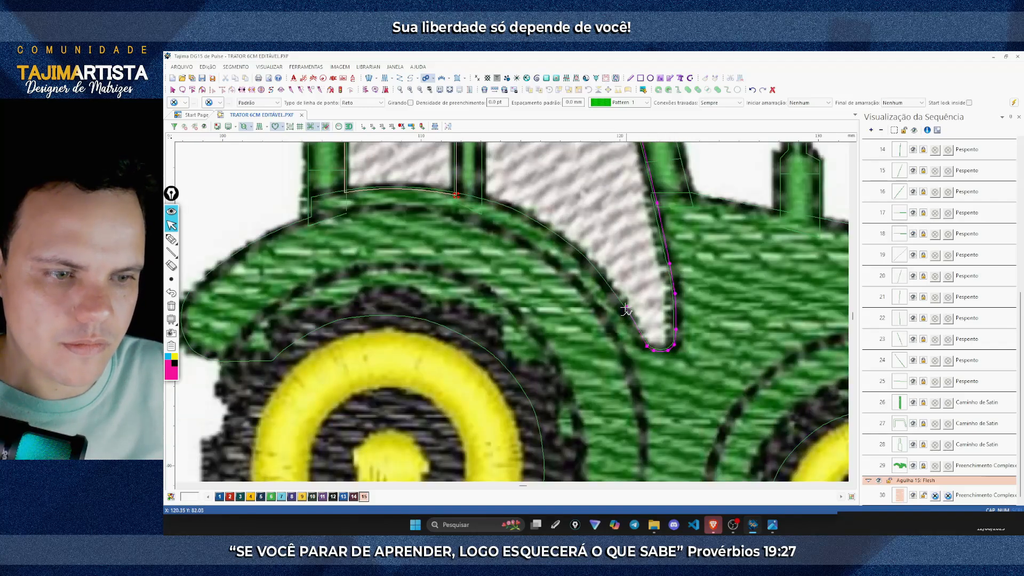
Step: Trace the front window outline up the fender's curve and along the centre pillar, closing the shape at its starting corner
click(624, 309)
click(590, 263)
scroll(590, 264, up, 1)
click(542, 311)
click(511, 294)
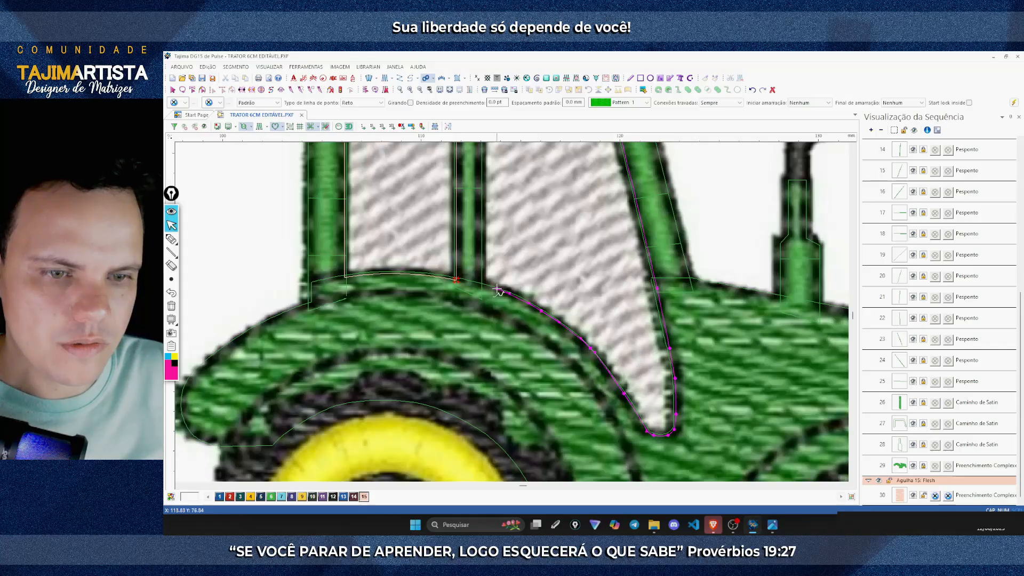
click(496, 289)
click(482, 286)
scroll(482, 278, up, 2)
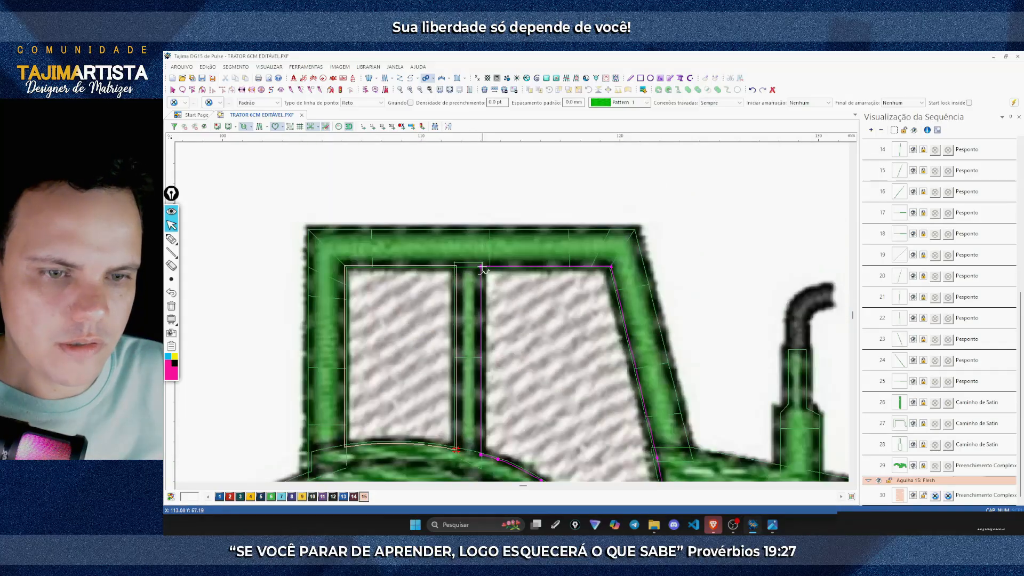
click(482, 267)
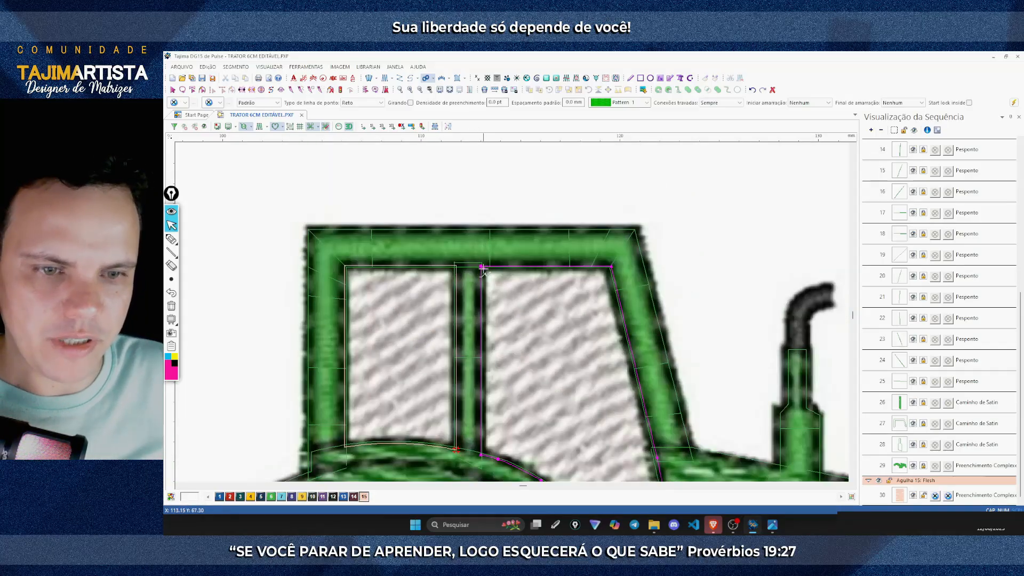
key(Return)
scroll(566, 292, down, 1)
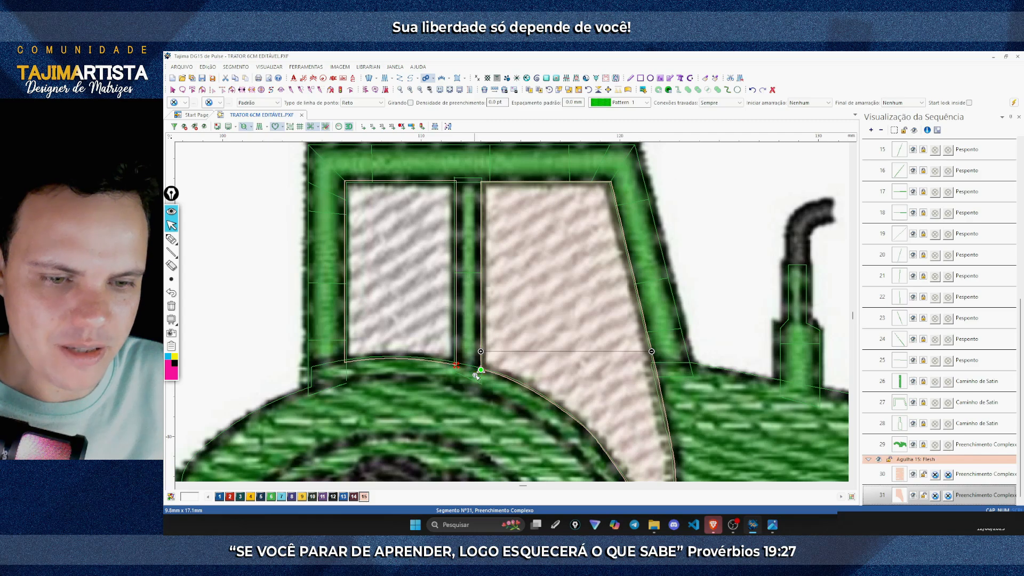
Step: Convert the front window to a satin path and generate it with a diagonal stitch angle rising from the fender to the sloping pillar
key(ctrl+z)
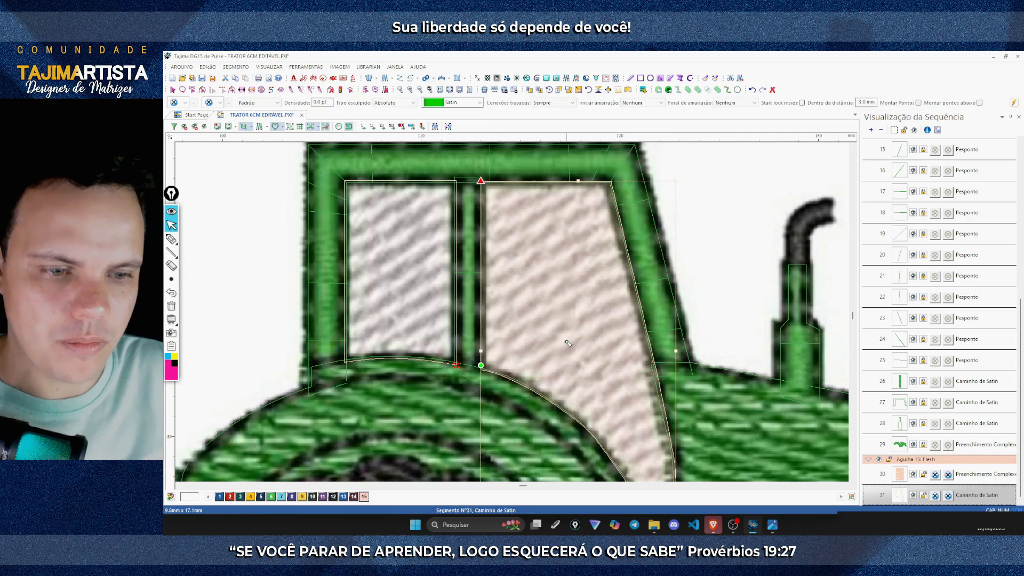
scroll(565, 339, down, 2)
scroll(565, 339, up, 2)
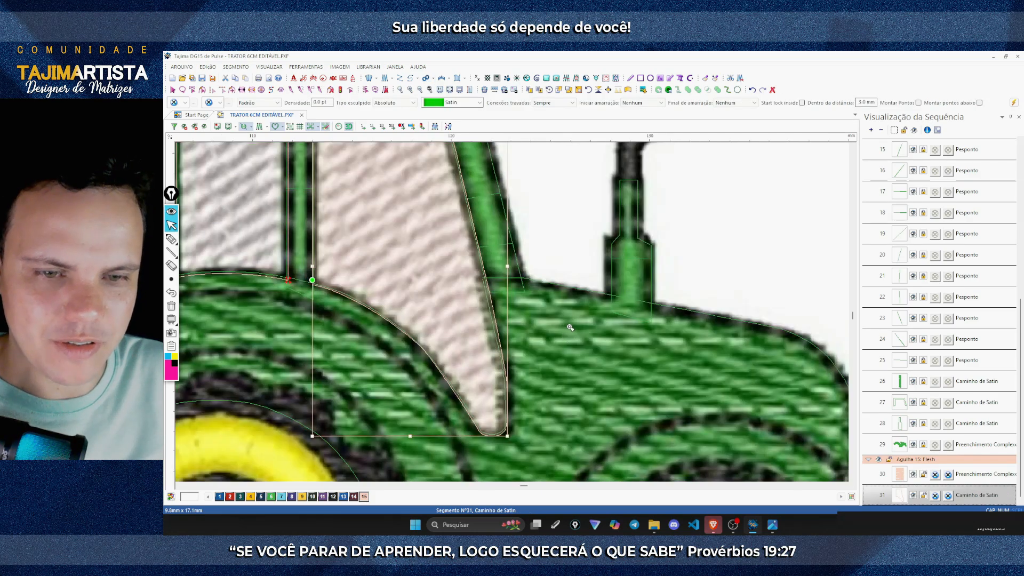
scroll(570, 327, up, 2)
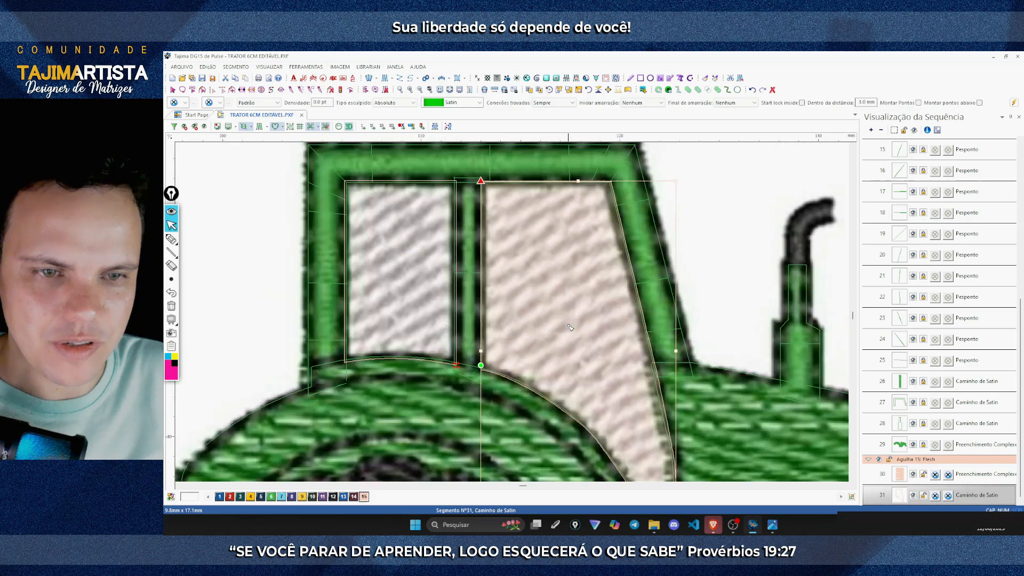
click(500, 375)
click(539, 395)
mouse_move(539, 394)
mouse_down()
mouse_move(641, 320)
mouse_move(630, 263)
mouse_up()
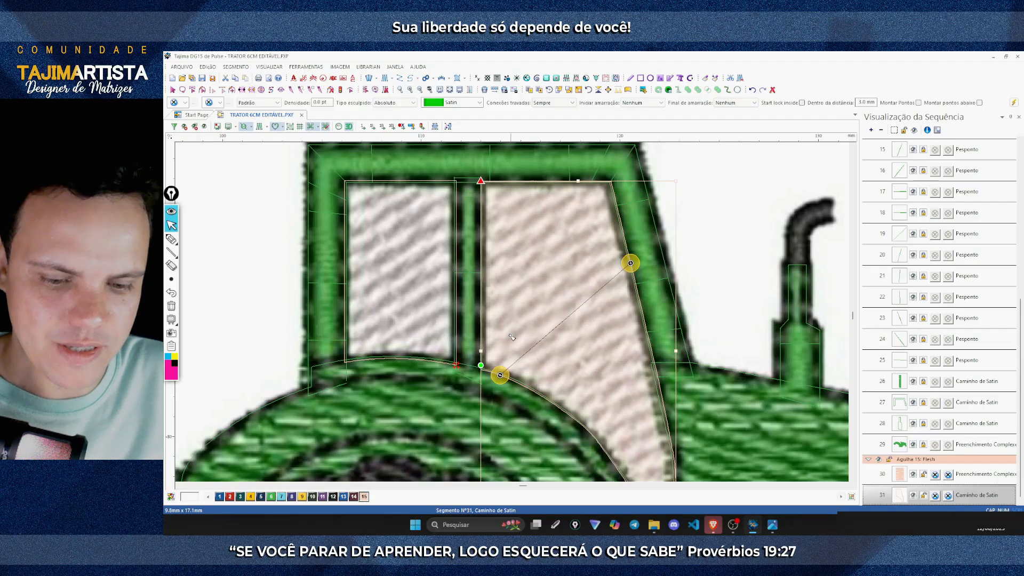
key(Return)
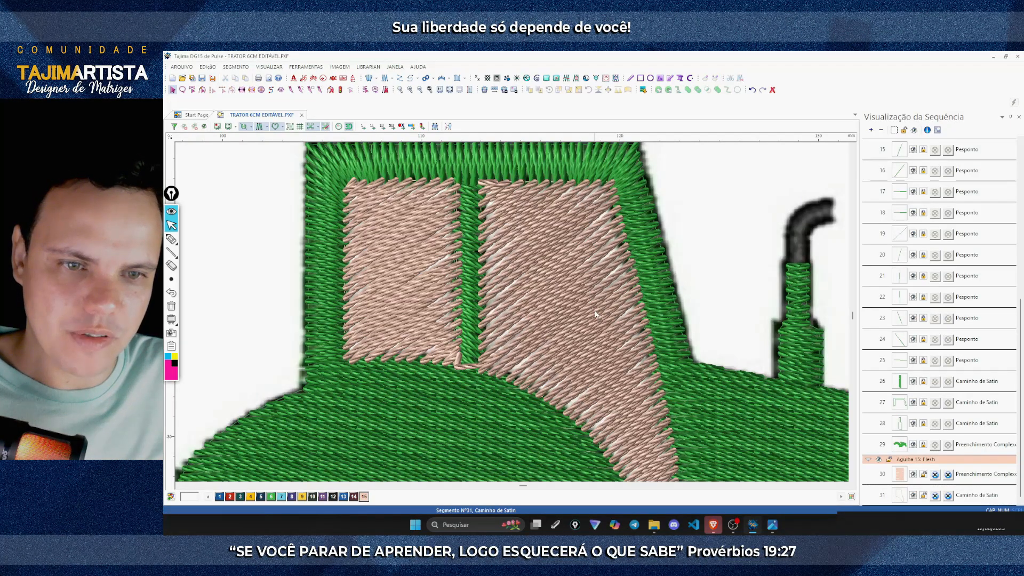
Step: Collapse the sequence list to its colour groups and toggle the stitch display for the whole tractor
scroll(546, 249, down, 2)
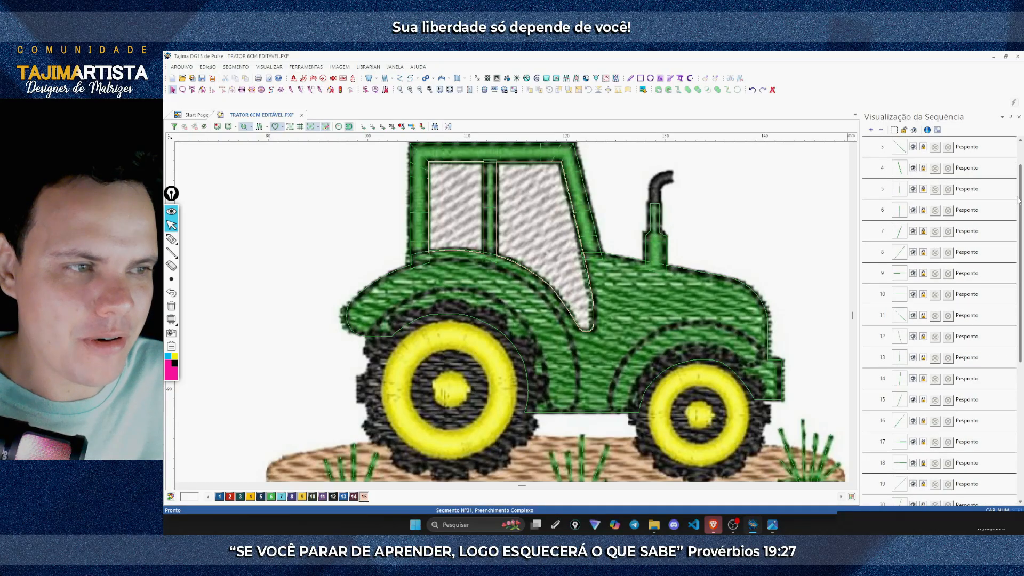
click(881, 130)
click(260, 127)
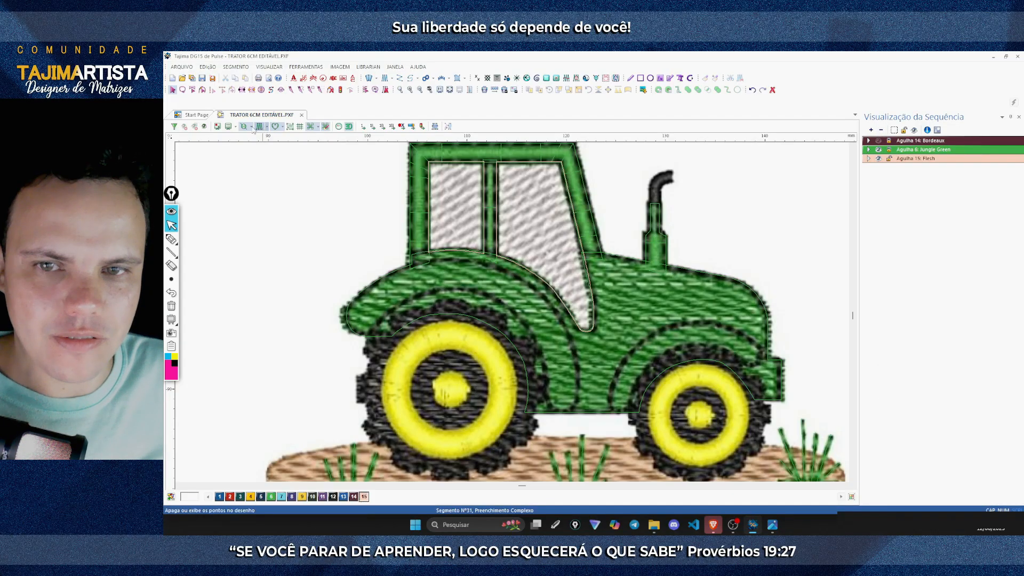
Step: Show the Bordeaux ground group, then hide all three colour groups and display the tractor reference image on its own
click(878, 143)
click(419, 91)
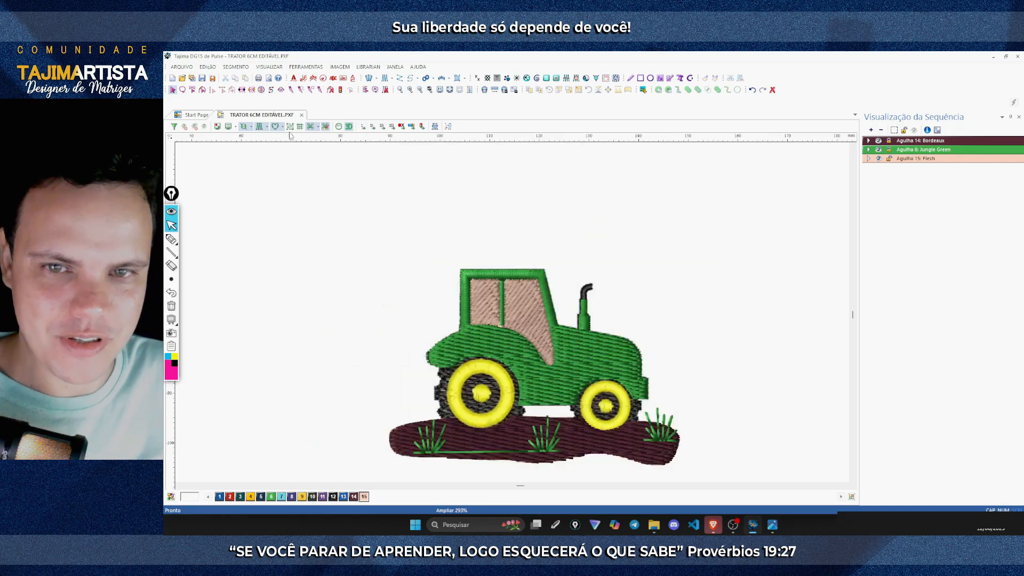
click(878, 141)
click(878, 150)
click(879, 158)
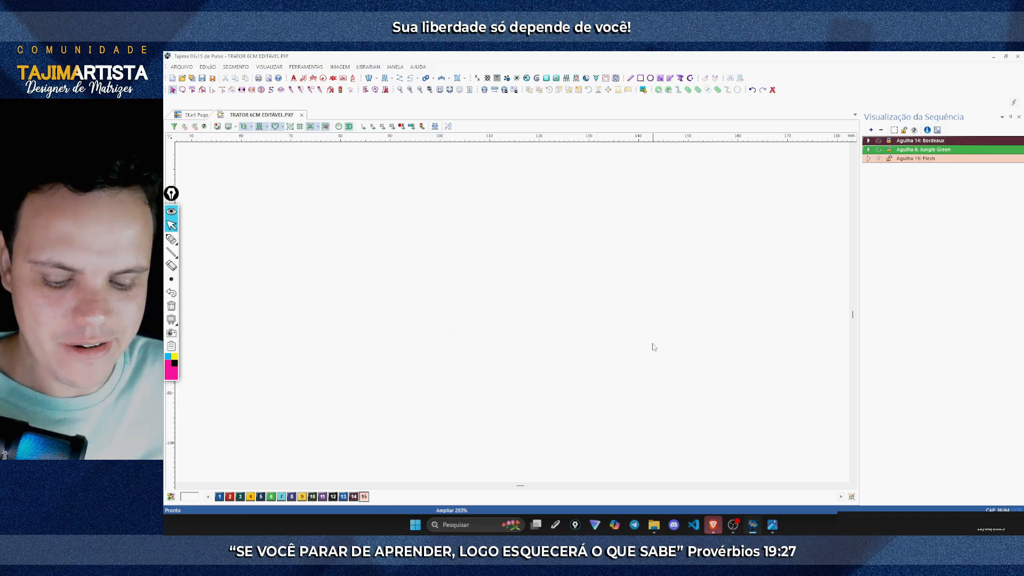
key(i)
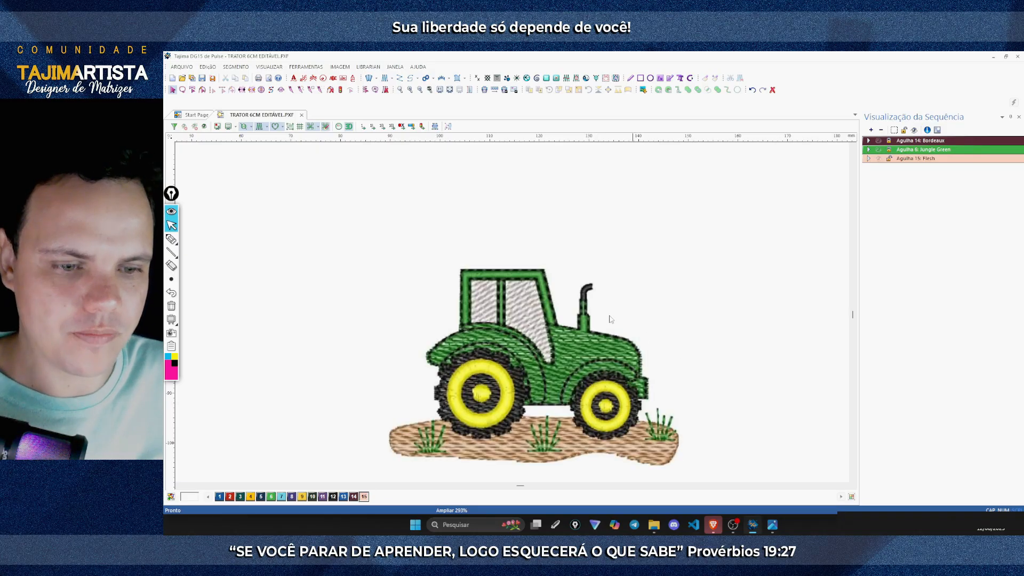
Step: Show the needle 15, Jungle Green and Bordeaux colour groups again over the reference image
click(879, 159)
click(879, 149)
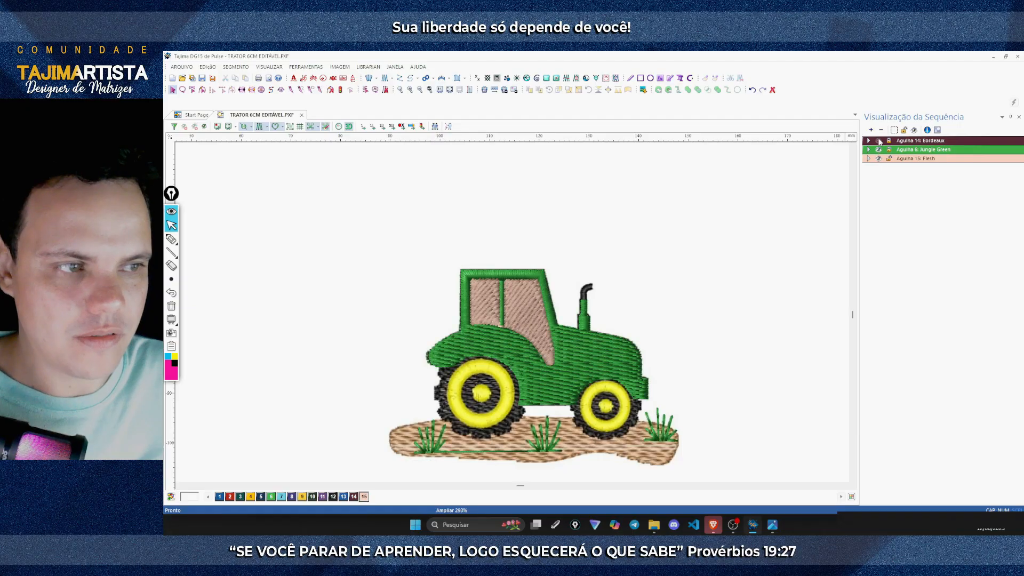
click(878, 141)
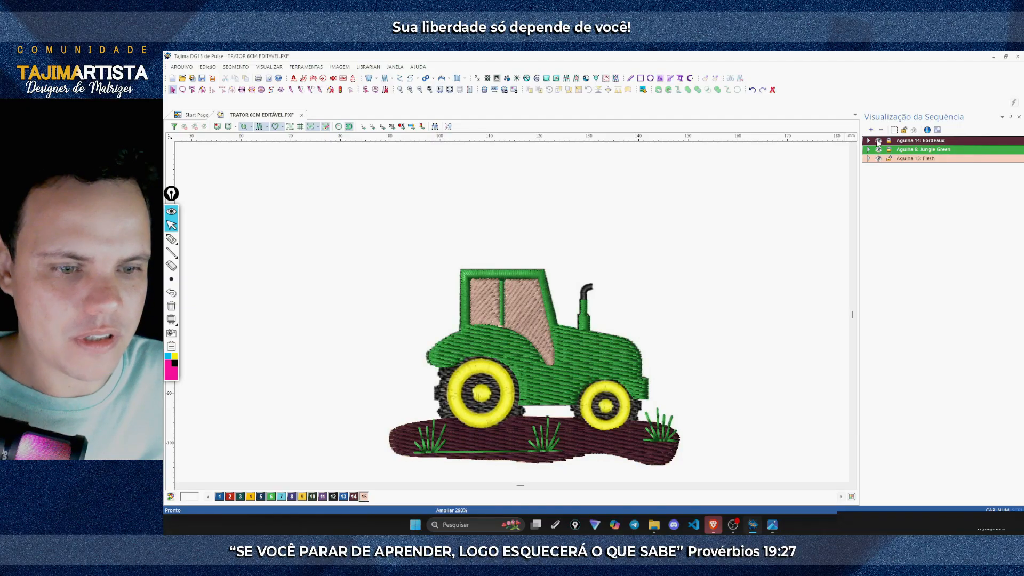
Step: Turn off the stitch display and hide all three colour groups, leaving only the enlarged tractor reference image
click(410, 91)
click(260, 126)
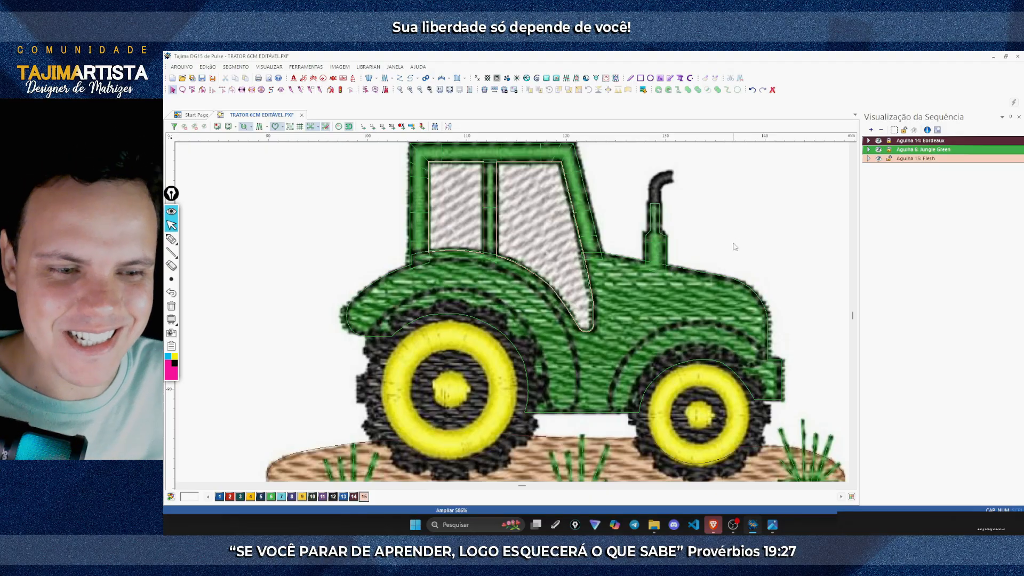
key(Right)
key(Left)
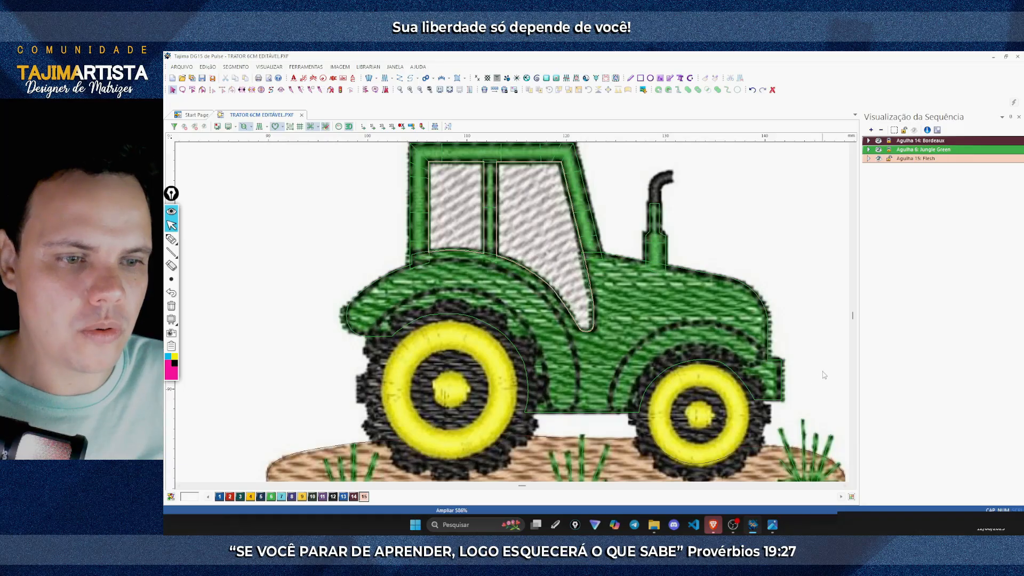
click(879, 141)
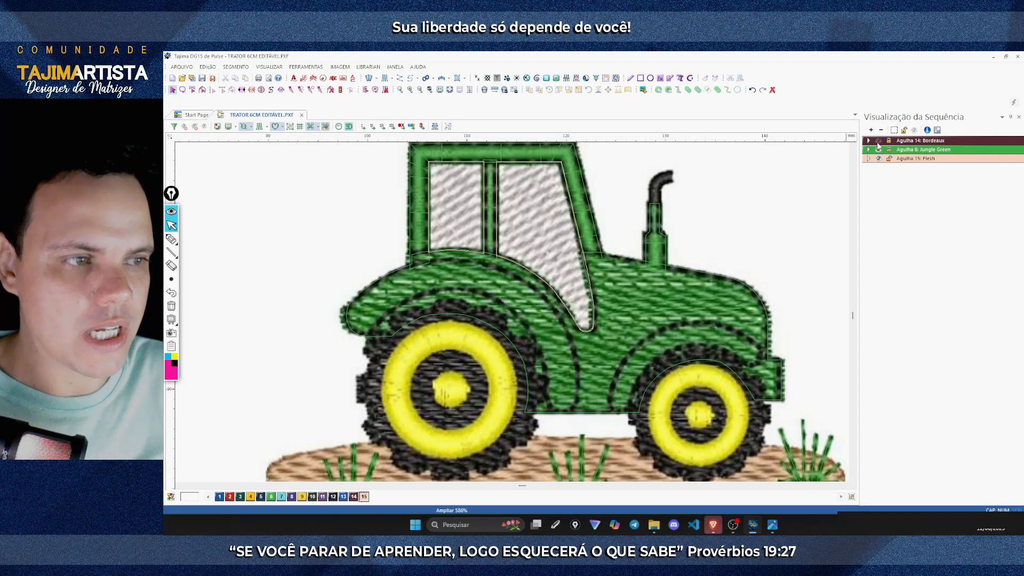
click(879, 150)
click(879, 158)
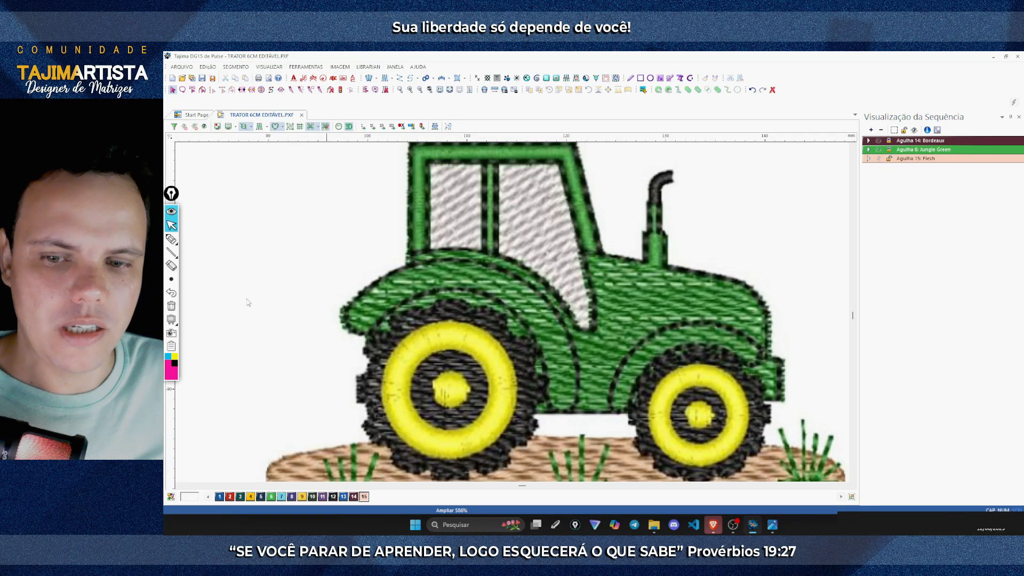
Step: Annotate the reference in pink, tracing the contours of the fenders, cab, windows, exhaust, hood and both wheels
key(alt+Tab)
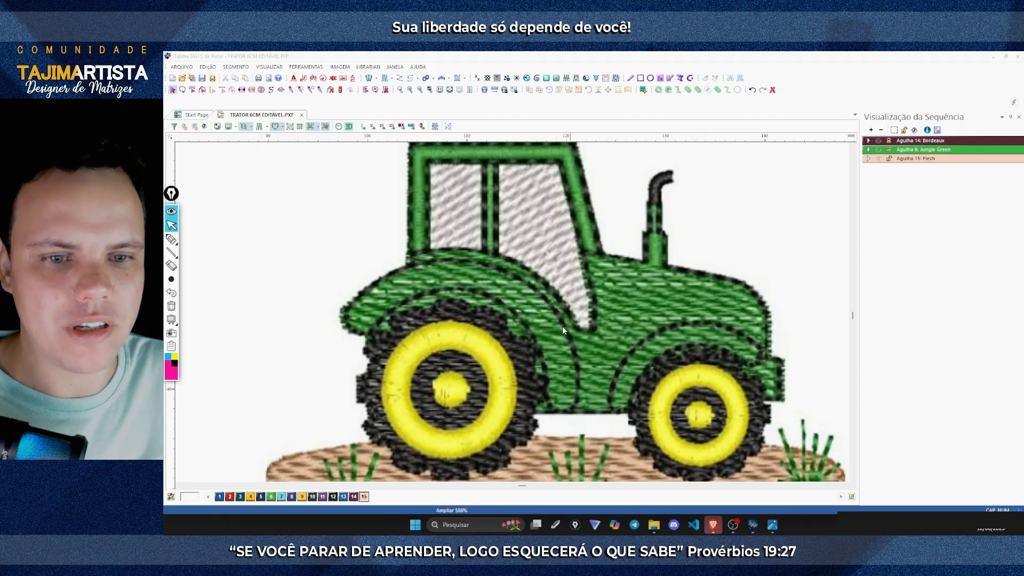
click(171, 239)
mouse_move(373, 335)
mouse_down()
mouse_move(352, 334)
mouse_move(344, 319)
mouse_move(354, 291)
mouse_move(408, 266)
mouse_move(488, 262)
mouse_move(549, 292)
mouse_move(579, 368)
mouse_move(568, 406)
mouse_move(548, 398)
mouse_move(526, 325)
mouse_move(489, 301)
mouse_move(443, 292)
mouse_move(368, 333)
mouse_up()
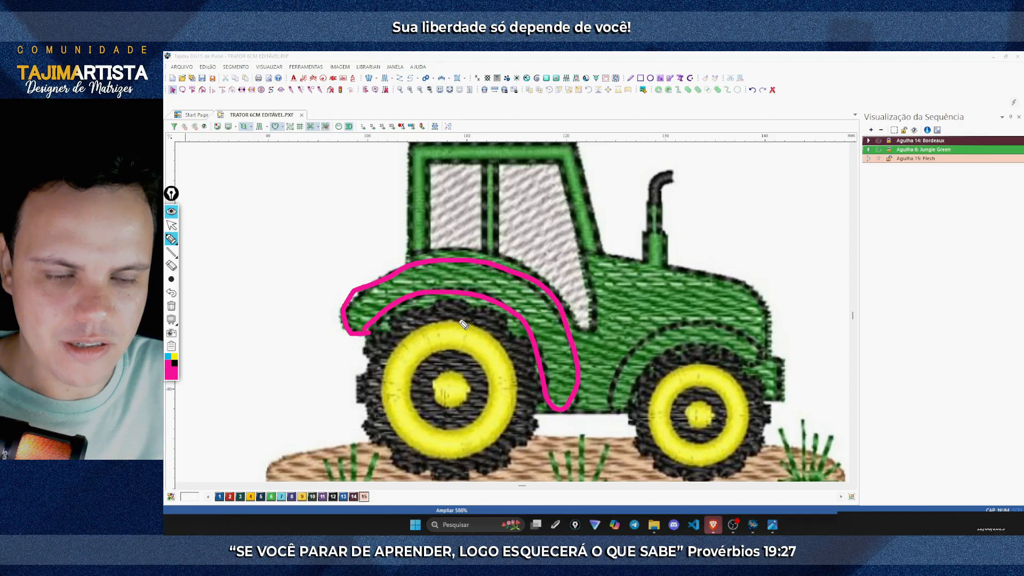
mouse_move(407, 265)
mouse_down()
mouse_move(408, 150)
mouse_move(461, 143)
mouse_move(582, 160)
mouse_move(600, 250)
mouse_move(581, 230)
mouse_move(563, 163)
mouse_move(427, 162)
mouse_move(427, 241)
mouse_move(437, 255)
mouse_move(486, 255)
mouse_move(499, 167)
mouse_move(495, 255)
mouse_up()
mouse_move(583, 253)
mouse_down()
mouse_move(593, 299)
mouse_move(570, 327)
mouse_up()
mouse_move(600, 253)
mouse_down()
mouse_move(644, 259)
mouse_move(665, 173)
mouse_move(666, 263)
mouse_move(757, 289)
mouse_move(766, 356)
mouse_move(755, 346)
mouse_move(651, 348)
mouse_move(613, 397)
mouse_move(636, 393)
mouse_up()
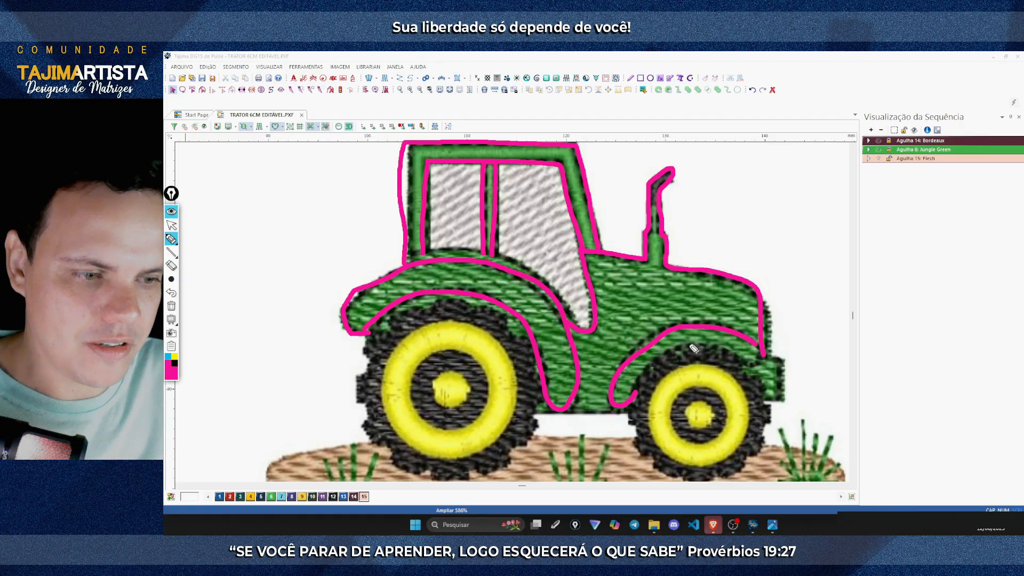
mouse_move(643, 395)
mouse_down()
mouse_move(728, 348)
mouse_move(776, 403)
mouse_move(762, 355)
mouse_up()
mouse_move(423, 319)
mouse_down()
mouse_move(381, 427)
mouse_move(512, 366)
mouse_up()
mouse_move(691, 384)
mouse_down()
mouse_move(657, 431)
mouse_move(632, 351)
mouse_up()
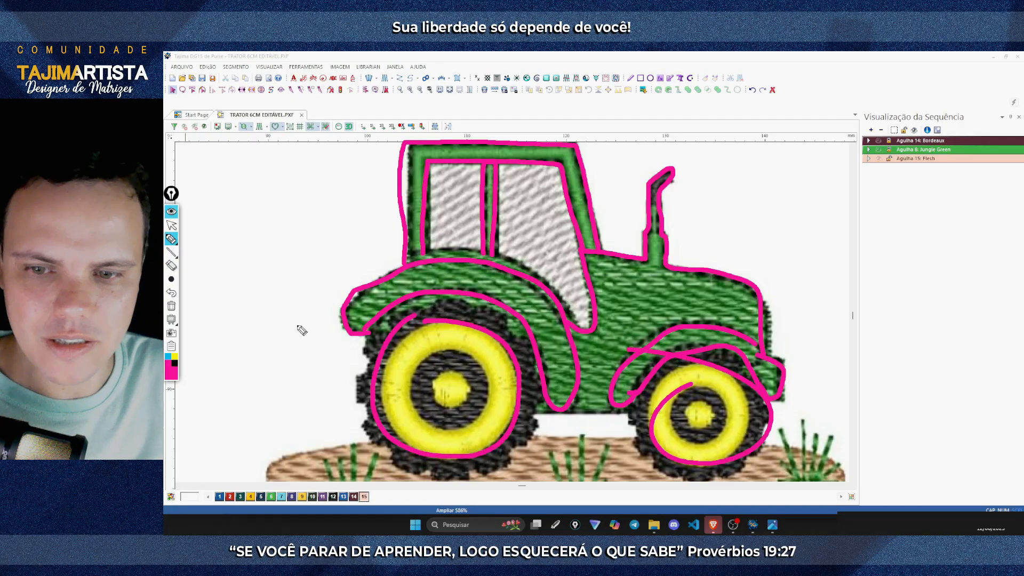
Step: Mark pink crosses at the rear fender's tip, both lower cab corners, the front fender and the rear fender's inner curve
click(167, 358)
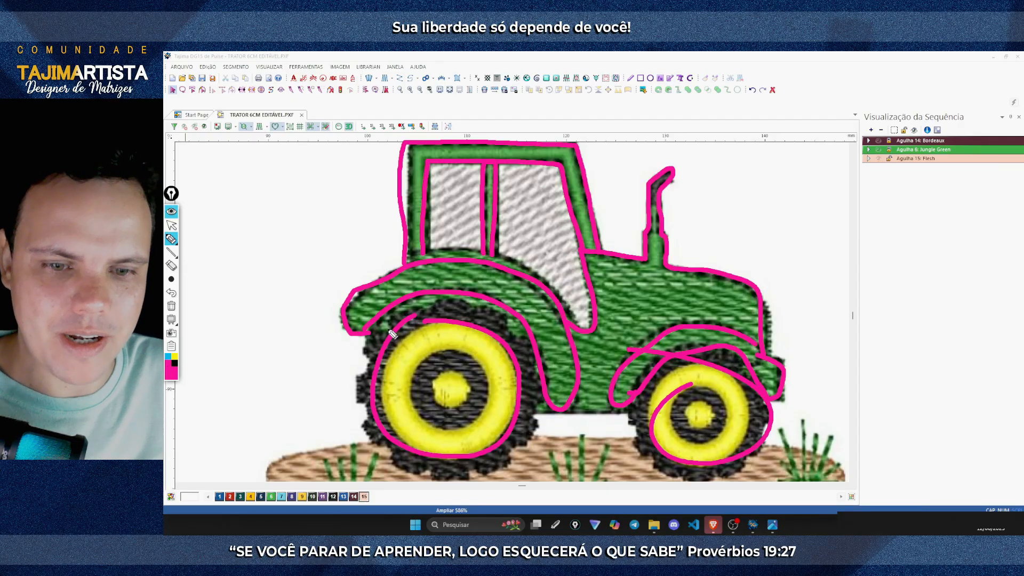
mouse_move(365, 328)
mouse_down()
mouse_move(356, 352)
mouse_move(399, 343)
mouse_up()
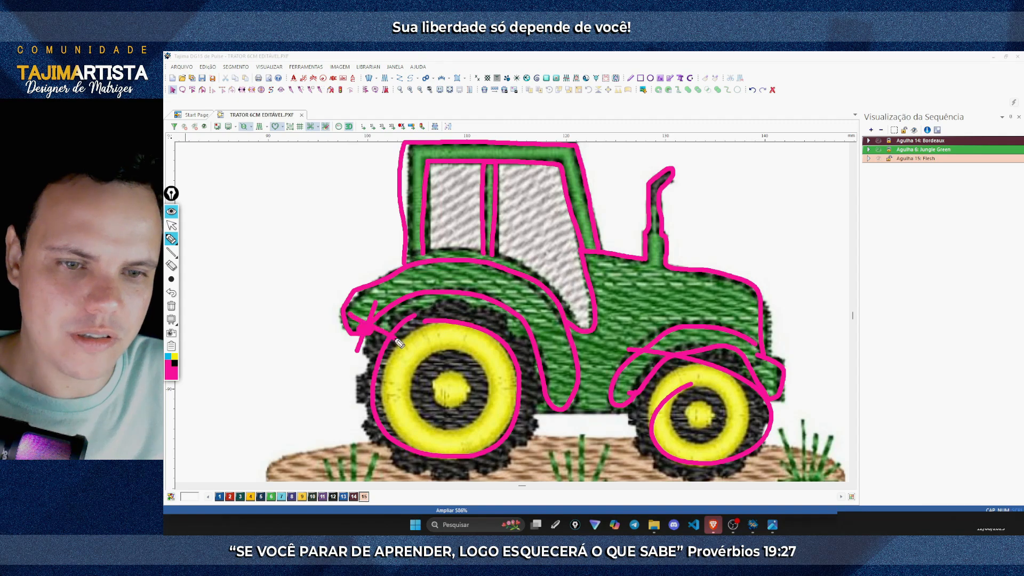
mouse_move(407, 265)
mouse_down()
mouse_move(401, 246)
mouse_move(432, 270)
mouse_up()
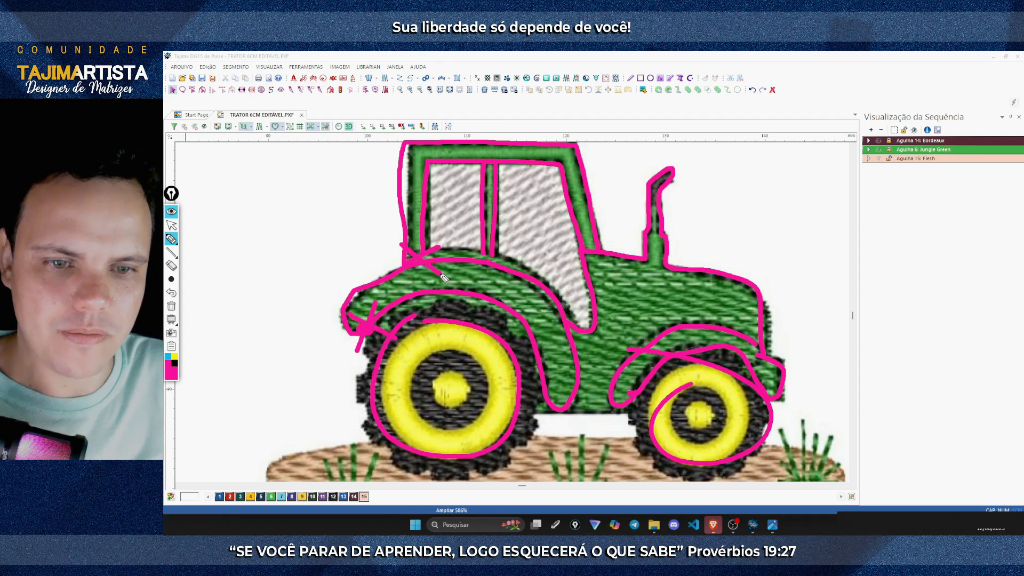
mouse_move(605, 230)
mouse_down()
mouse_move(573, 239)
mouse_move(603, 256)
mouse_up()
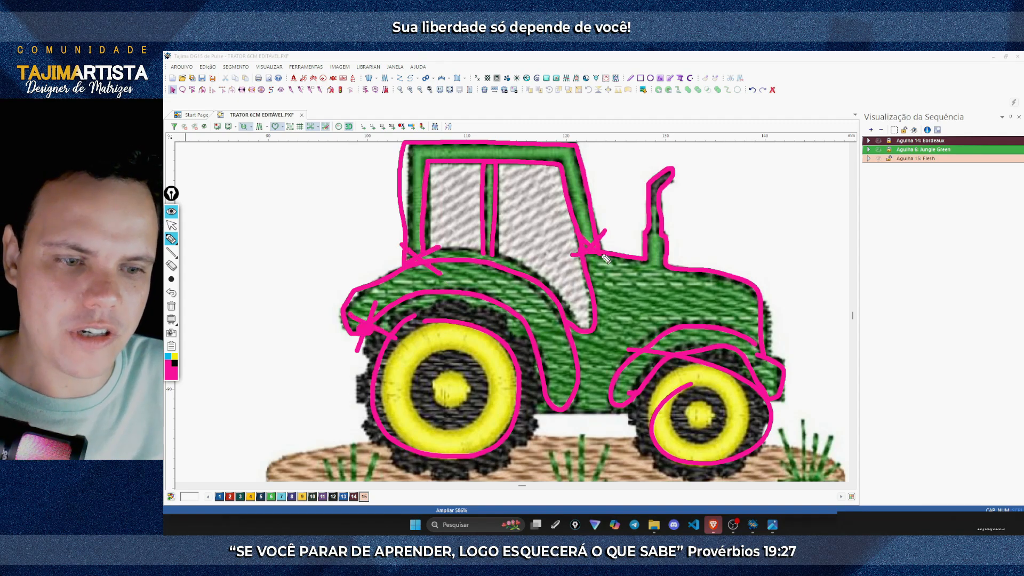
drag(686, 333, 651, 364)
drag(646, 338, 678, 363)
mouse_move(529, 311)
mouse_down()
mouse_move(496, 329)
mouse_move(527, 326)
mouse_up()
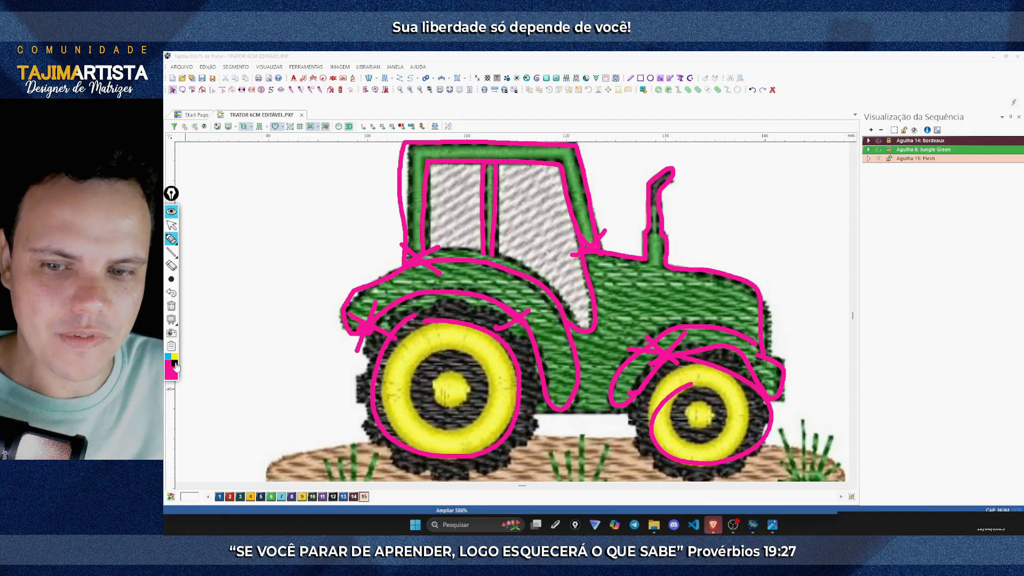
Step: Draw black jump lines linking the rear fender, cab corners, front fender and exhaust base, and mark crosses at their ends
mouse_move(369, 324)
mouse_down()
mouse_move(426, 260)
mouse_move(575, 254)
mouse_move(512, 313)
mouse_up()
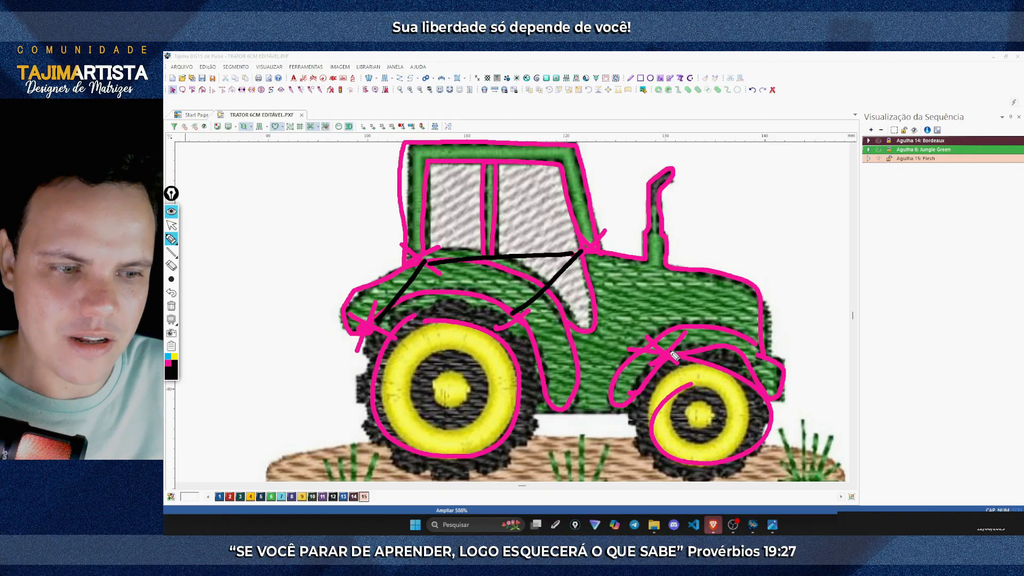
drag(580, 255, 668, 247)
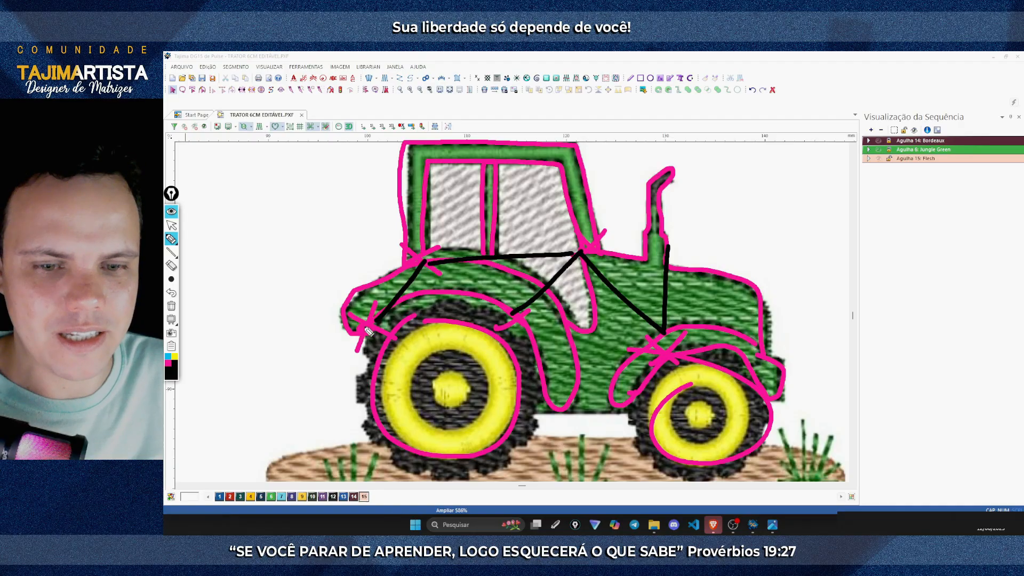
mouse_move(367, 302)
mouse_down()
mouse_move(377, 326)
mouse_move(382, 315)
mouse_move(397, 334)
mouse_up()
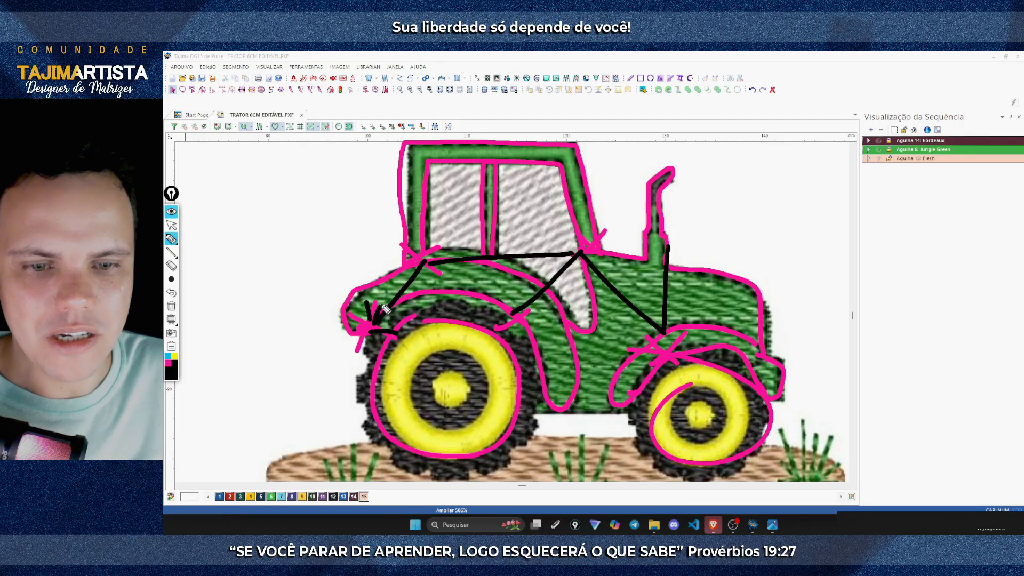
mouse_move(382, 297)
mouse_down()
mouse_move(388, 332)
mouse_move(373, 315)
mouse_move(408, 315)
mouse_up()
mouse_move(411, 261)
mouse_down()
mouse_move(423, 286)
mouse_move(416, 273)
mouse_move(446, 271)
mouse_up()
mouse_move(451, 246)
mouse_down()
mouse_move(442, 264)
mouse_move(484, 272)
mouse_up()
mouse_move(578, 239)
mouse_down()
mouse_move(559, 260)
mouse_move(573, 255)
mouse_up()
drag(525, 293, 516, 318)
drag(506, 303, 553, 314)
drag(592, 246, 574, 266)
mouse_move(671, 315)
mouse_down()
mouse_move(652, 324)
mouse_move(664, 336)
mouse_up()
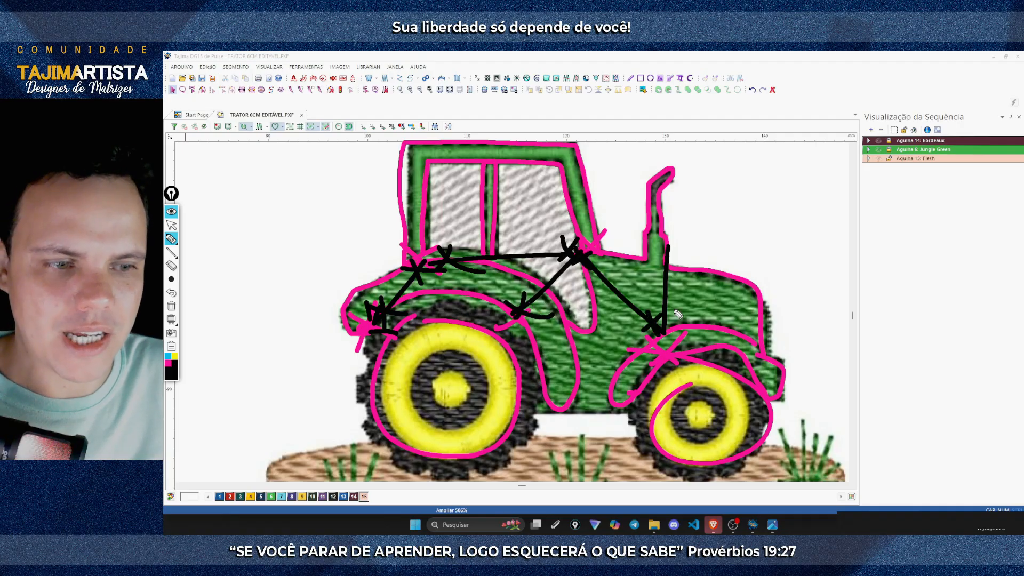
mouse_move(682, 250)
mouse_down()
mouse_move(651, 267)
mouse_move(674, 268)
mouse_up()
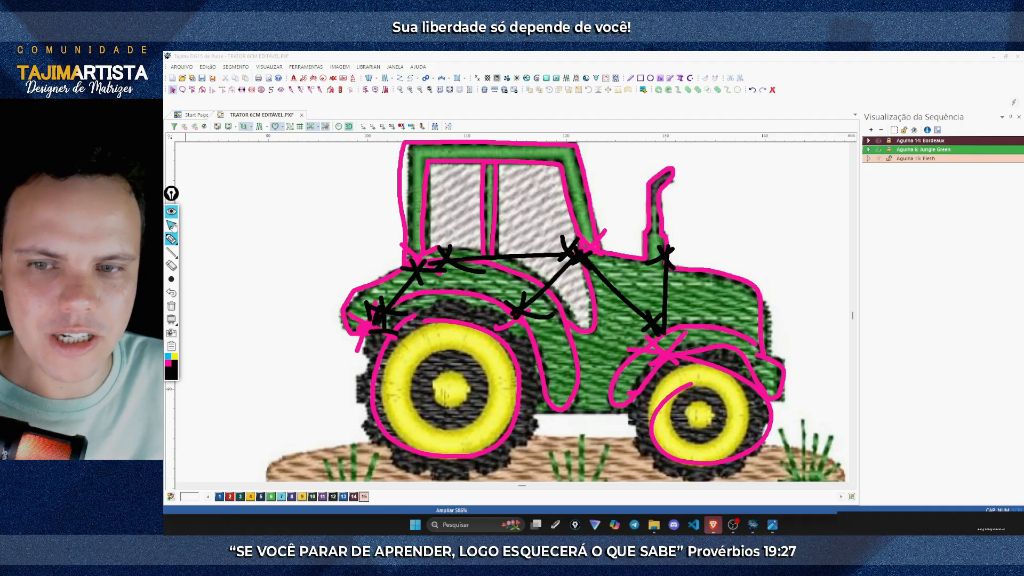
Step: Clear all the annotations from the reference and set the annotation pen to a thinner stroke
click(171, 225)
click(172, 306)
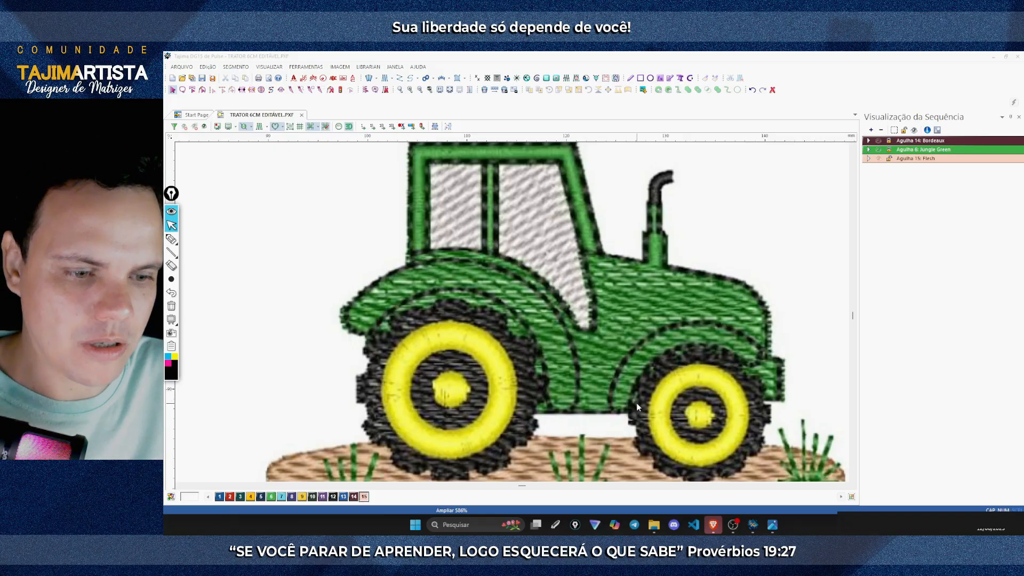
click(172, 239)
click(171, 279)
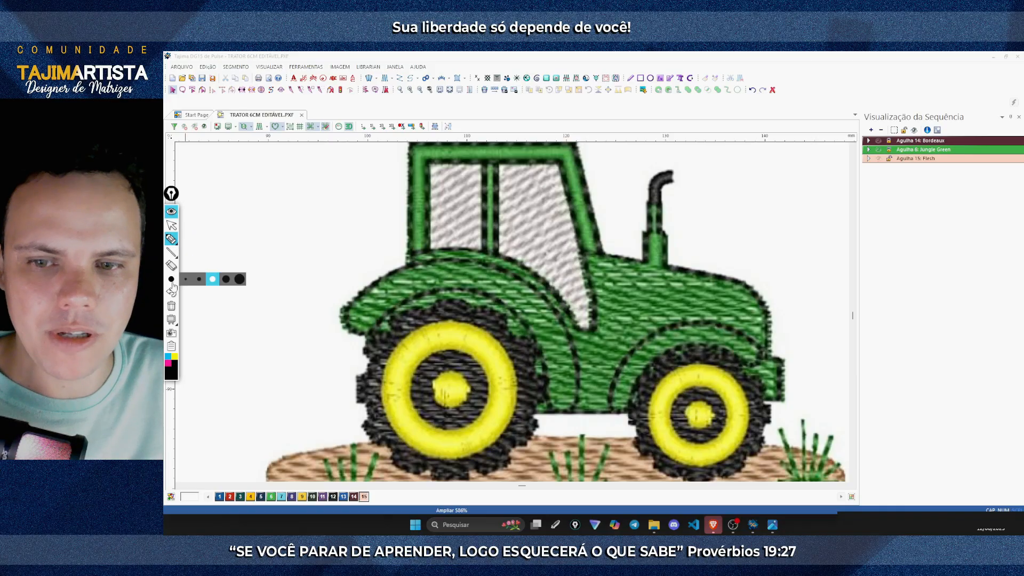
click(199, 283)
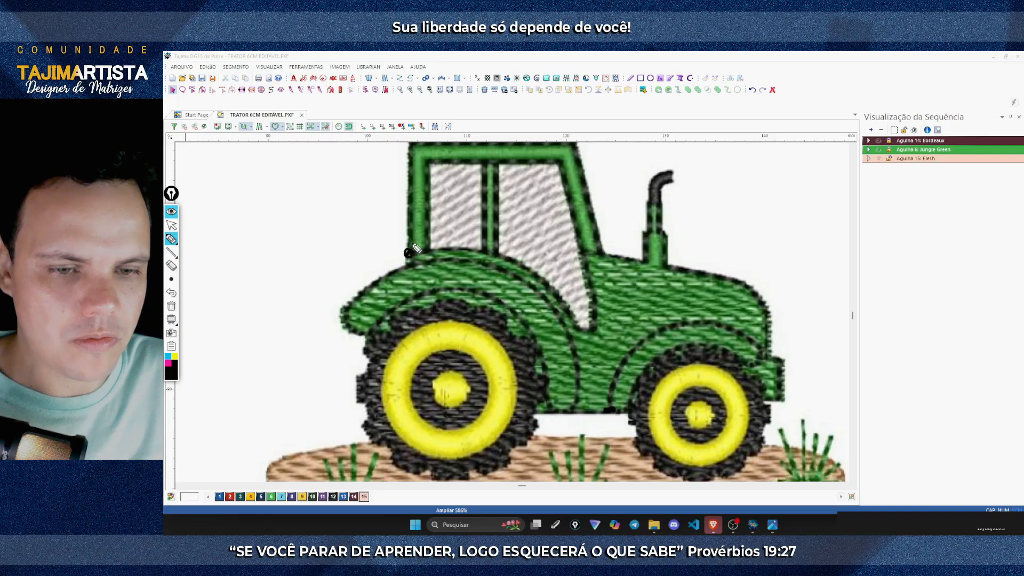
Step: Draw a thin black line between the body's lower edge and the cab's rear corner, cross its ends, trace the fender, and clear the annotations
drag(611, 411, 412, 244)
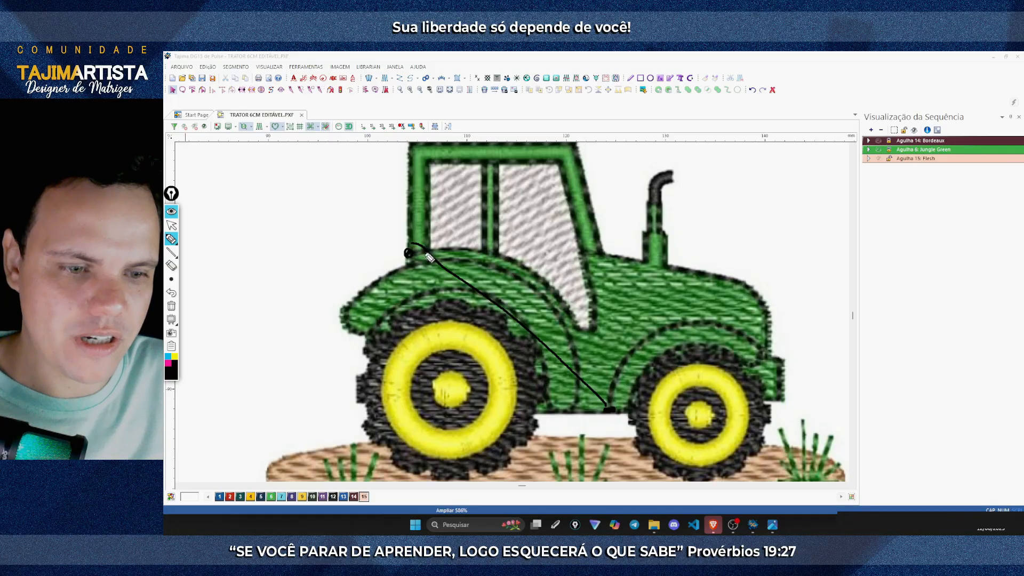
mouse_move(612, 401)
mouse_down()
mouse_move(598, 406)
mouse_move(598, 393)
mouse_up()
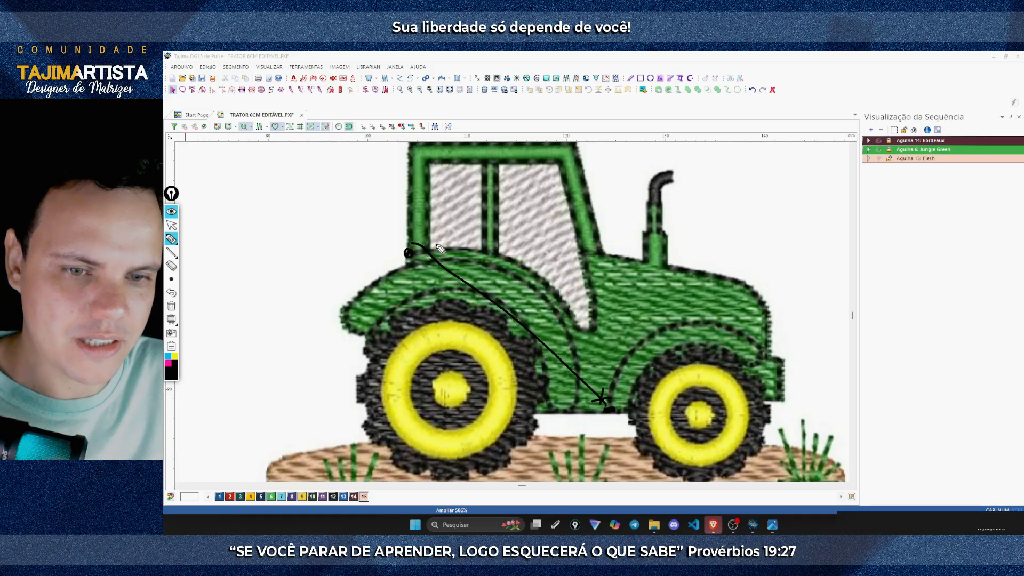
drag(437, 244, 415, 251)
drag(422, 239, 427, 253)
mouse_move(352, 295)
mouse_down()
mouse_move(429, 265)
mouse_move(524, 272)
mouse_move(565, 320)
mouse_move(565, 374)
mouse_up()
click(171, 305)
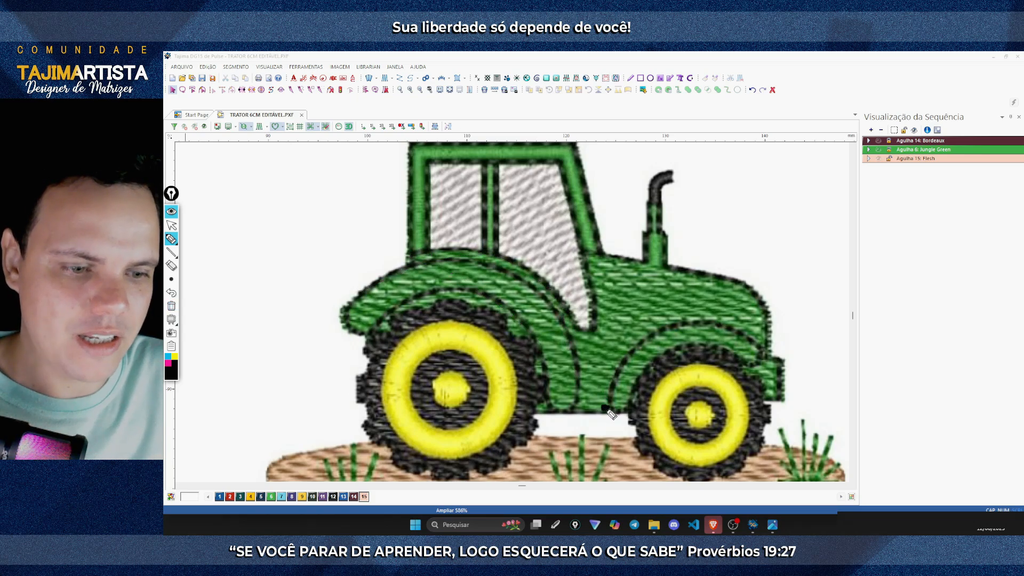
Step: Mark the outline's start and end points with annotation ink, under the body and at the cab's rear base, and clear the marks
drag(612, 405, 613, 418)
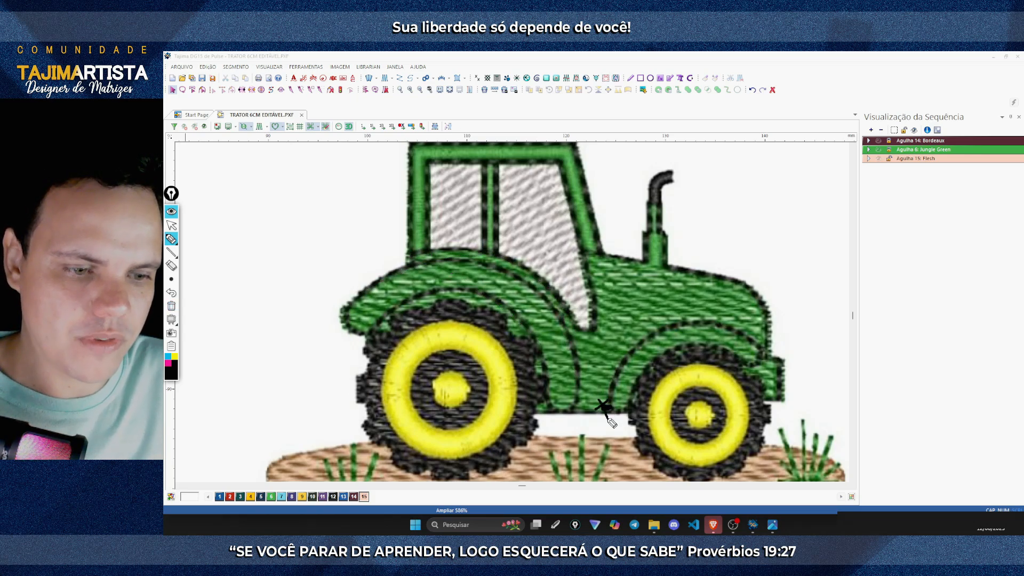
drag(407, 255, 423, 270)
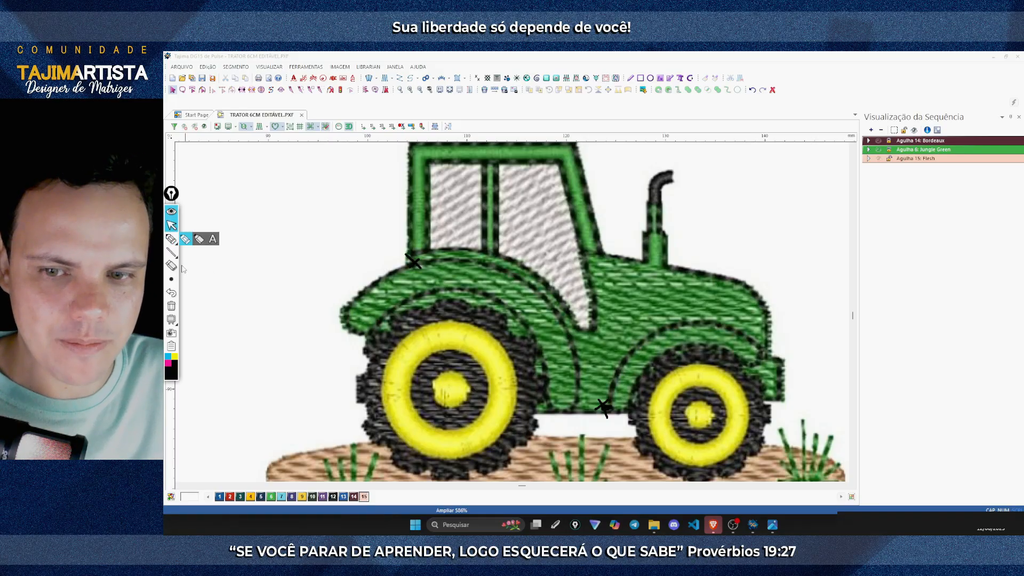
click(171, 308)
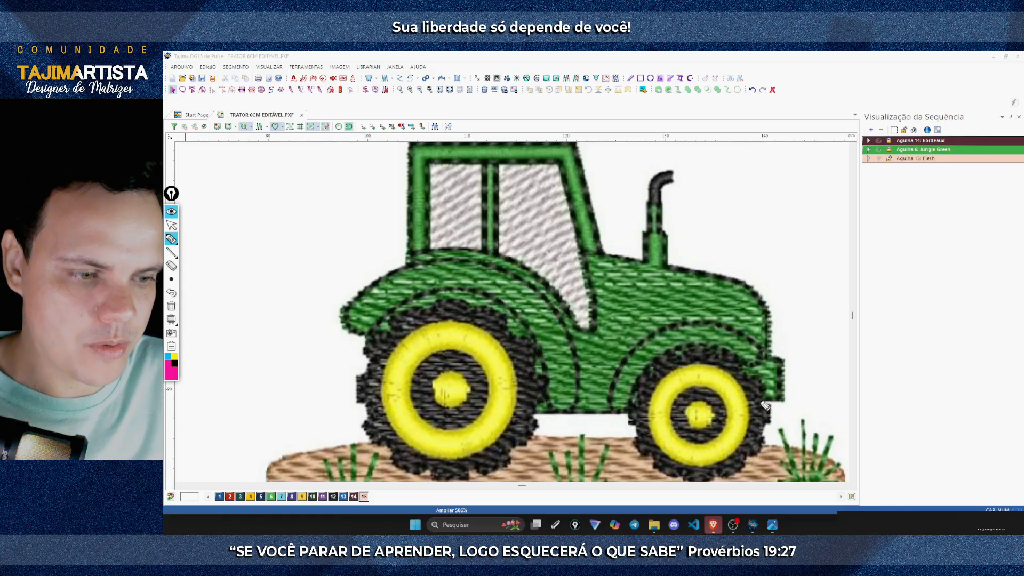
Step: Trace the outline path over the tractor in pink annotation ink, add two diagonal strokes on the body, and clear the annotations
drag(760, 399, 783, 399)
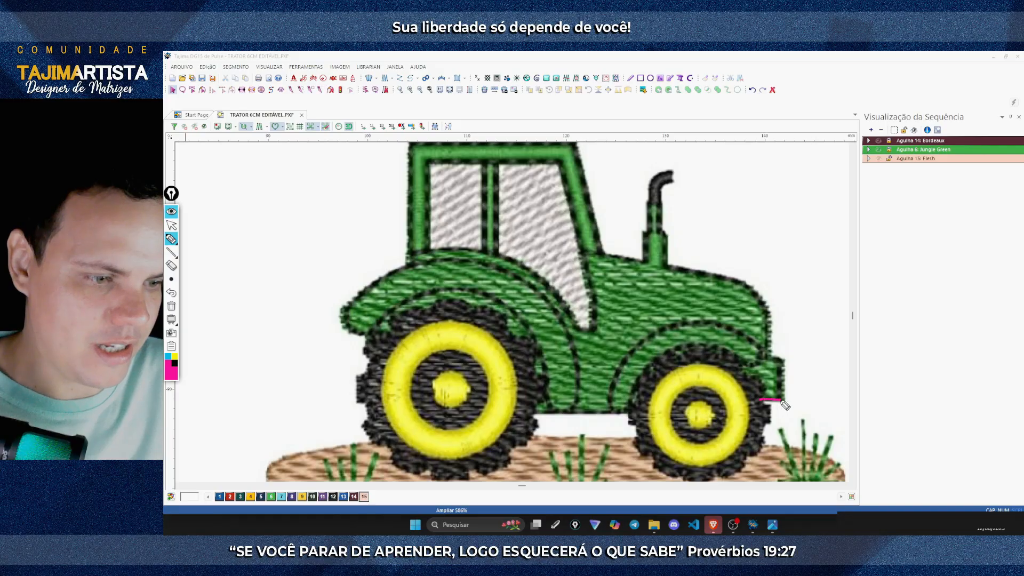
click(173, 280)
click(213, 279)
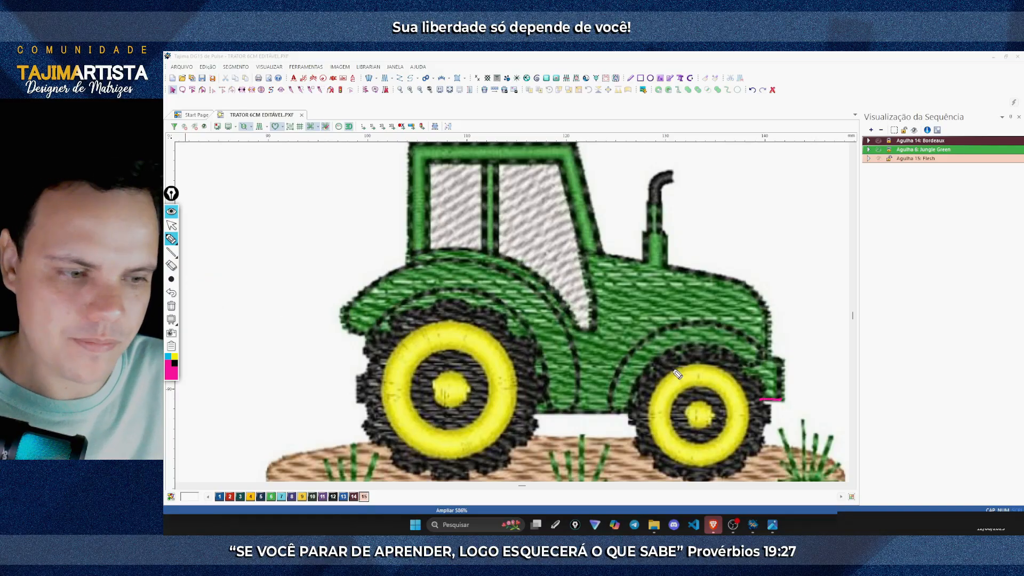
mouse_move(763, 401)
mouse_down()
mouse_move(781, 397)
mouse_move(776, 362)
mouse_up()
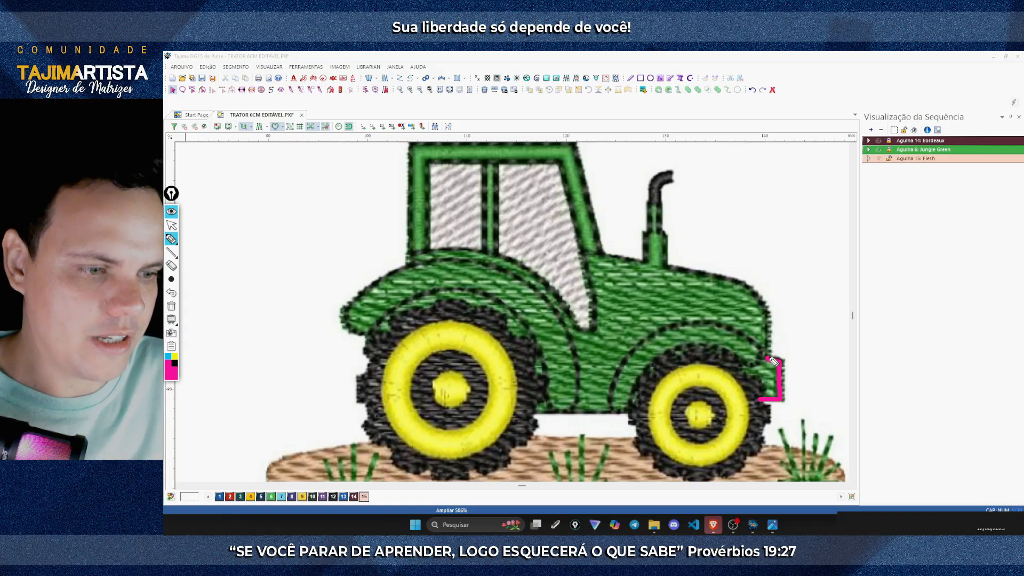
mouse_move(772, 363)
mouse_down()
mouse_move(754, 287)
mouse_move(667, 268)
mouse_move(659, 208)
mouse_move(642, 196)
mouse_move(659, 199)
mouse_move(655, 184)
mouse_move(671, 174)
mouse_move(655, 191)
mouse_move(650, 263)
mouse_move(606, 256)
mouse_move(574, 143)
mouse_move(428, 146)
mouse_move(410, 167)
mouse_move(408, 255)
mouse_move(433, 255)
mouse_up()
mouse_move(432, 251)
mouse_down()
mouse_move(430, 180)
mouse_move(467, 163)
mouse_move(565, 167)
mouse_move(586, 288)
mouse_move(573, 323)
mouse_move(517, 260)
mouse_move(497, 165)
mouse_move(483, 177)
mouse_move(484, 254)
mouse_move(415, 251)
mouse_move(411, 260)
mouse_up()
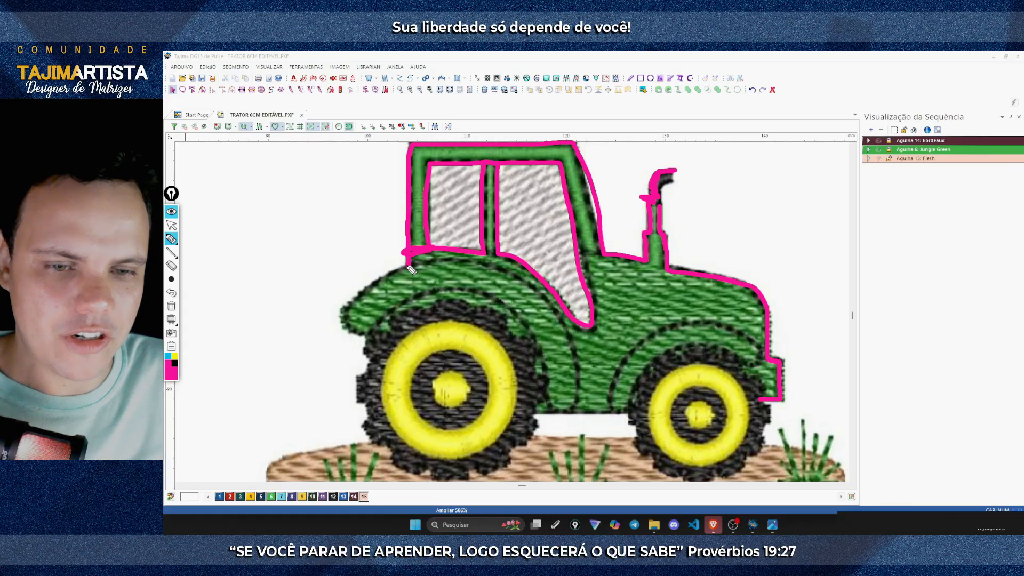
mouse_move(411, 270)
mouse_down()
mouse_move(358, 290)
mouse_move(349, 304)
mouse_move(355, 330)
mouse_move(379, 337)
mouse_move(370, 332)
mouse_move(431, 291)
mouse_move(479, 295)
mouse_move(542, 346)
mouse_move(561, 412)
mouse_move(570, 377)
mouse_move(563, 335)
mouse_move(511, 274)
mouse_move(423, 265)
mouse_move(413, 268)
mouse_move(510, 274)
mouse_move(541, 296)
mouse_move(565, 335)
mouse_move(563, 418)
mouse_move(517, 330)
mouse_move(484, 299)
mouse_move(430, 289)
mouse_move(374, 330)
mouse_move(386, 349)
mouse_move(383, 339)
mouse_move(390, 437)
mouse_move(503, 460)
mouse_move(523, 381)
mouse_move(509, 330)
mouse_move(431, 316)
mouse_move(493, 315)
mouse_move(542, 416)
mouse_move(607, 410)
mouse_move(625, 362)
mouse_move(683, 321)
mouse_move(734, 321)
mouse_move(766, 347)
mouse_move(765, 364)
mouse_move(632, 393)
mouse_move(614, 413)
mouse_move(637, 410)
mouse_move(652, 392)
mouse_move(761, 419)
mouse_move(658, 395)
mouse_up()
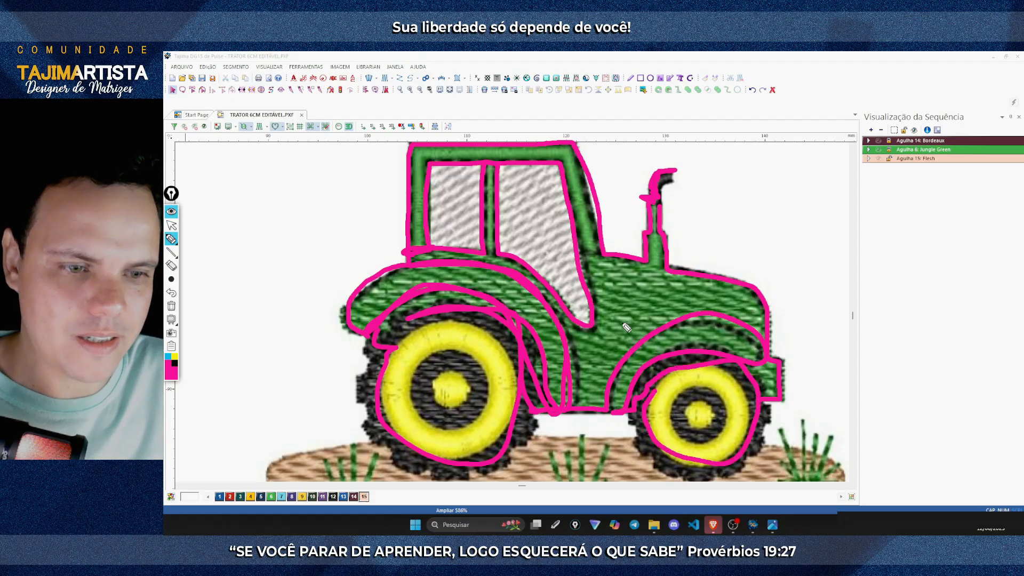
drag(671, 274, 589, 378)
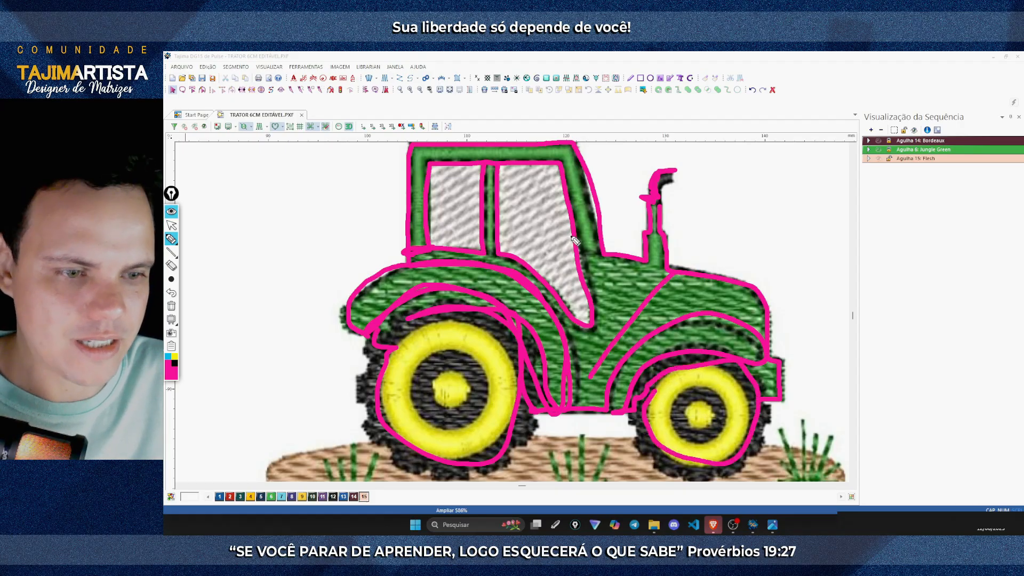
drag(572, 237, 659, 312)
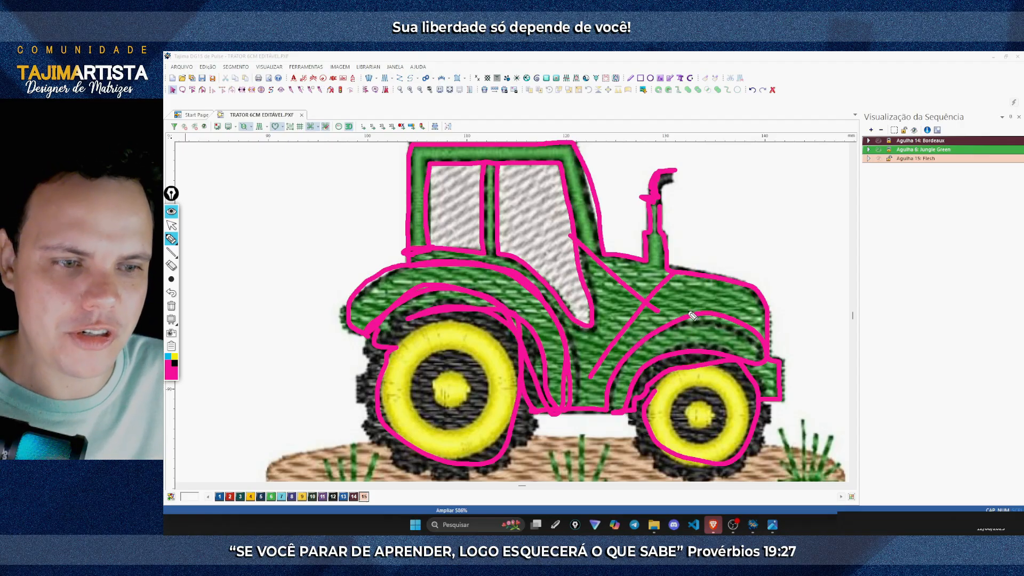
key(ctrl+shift+2)
key(ctrl+shift+7)
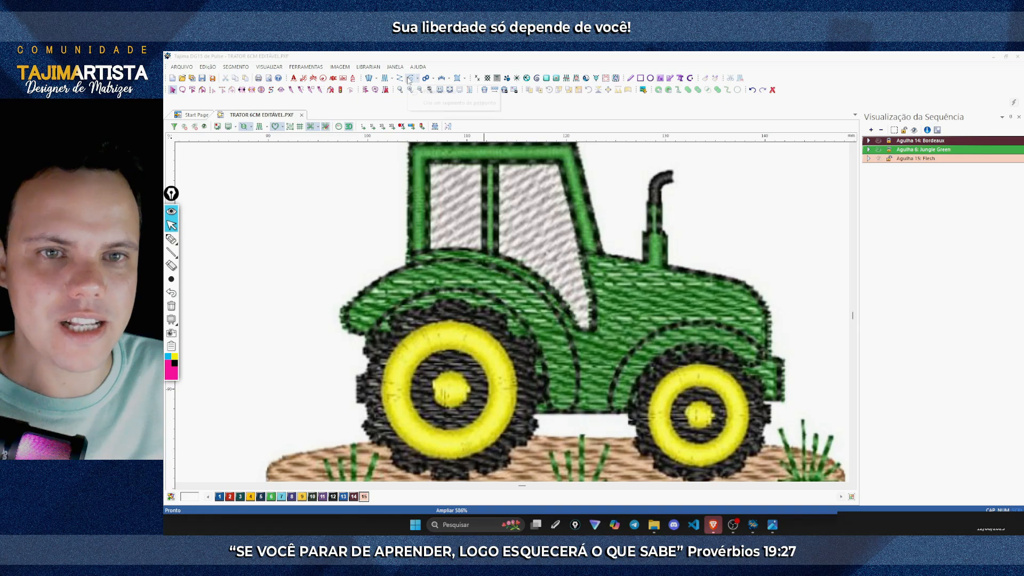
click(411, 78)
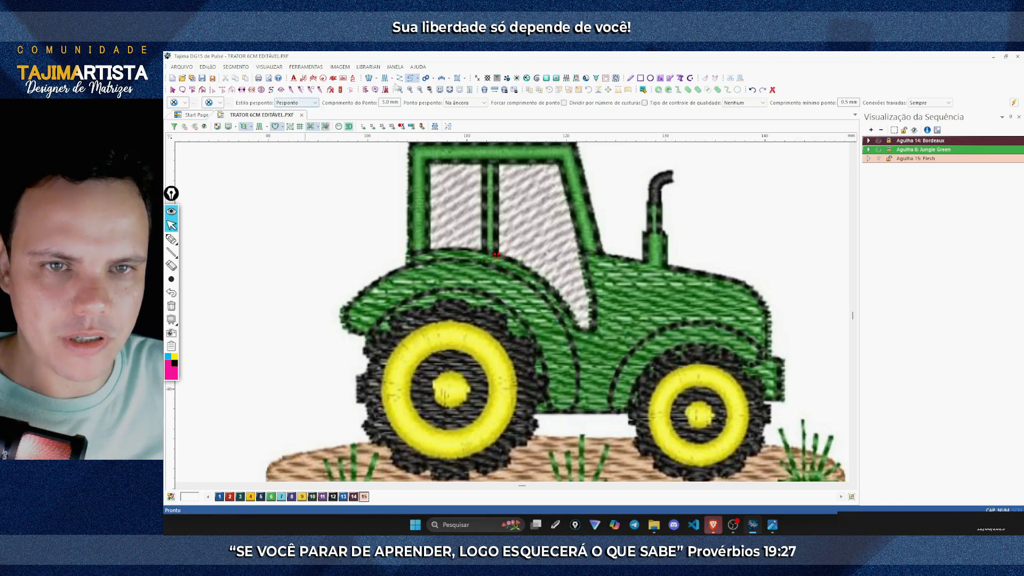
click(315, 102)
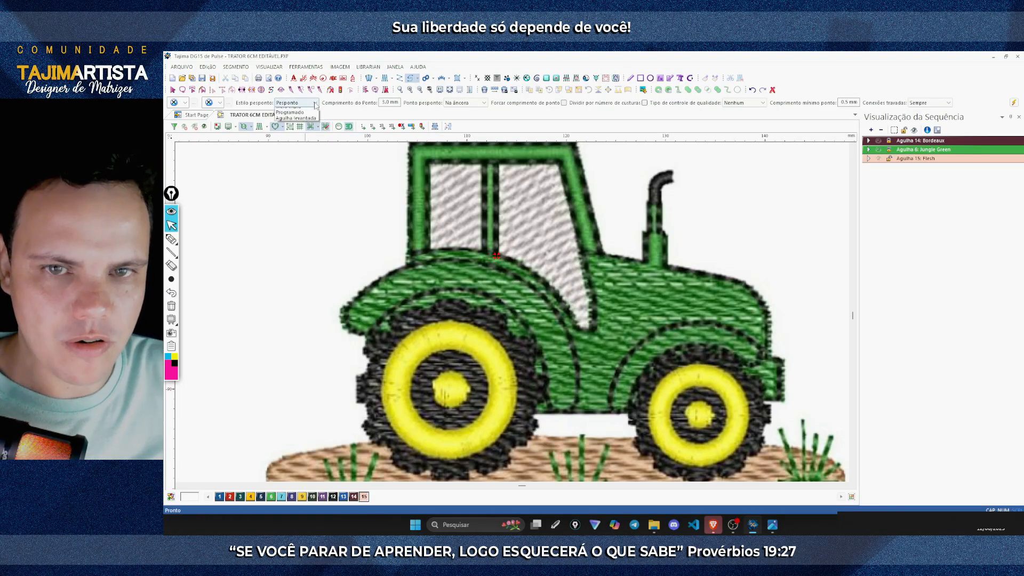
click(284, 123)
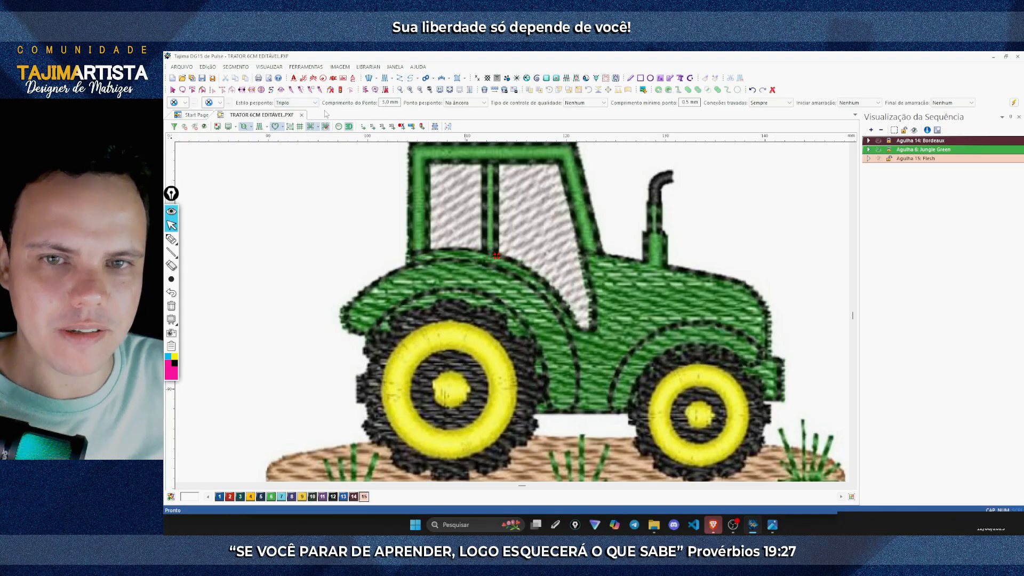
click(759, 400)
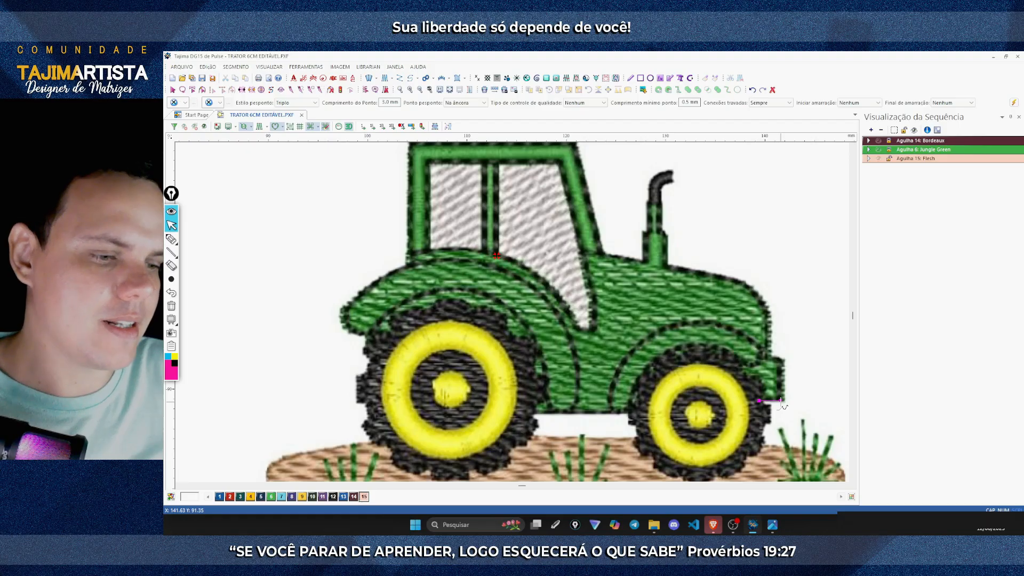
click(780, 400)
click(780, 360)
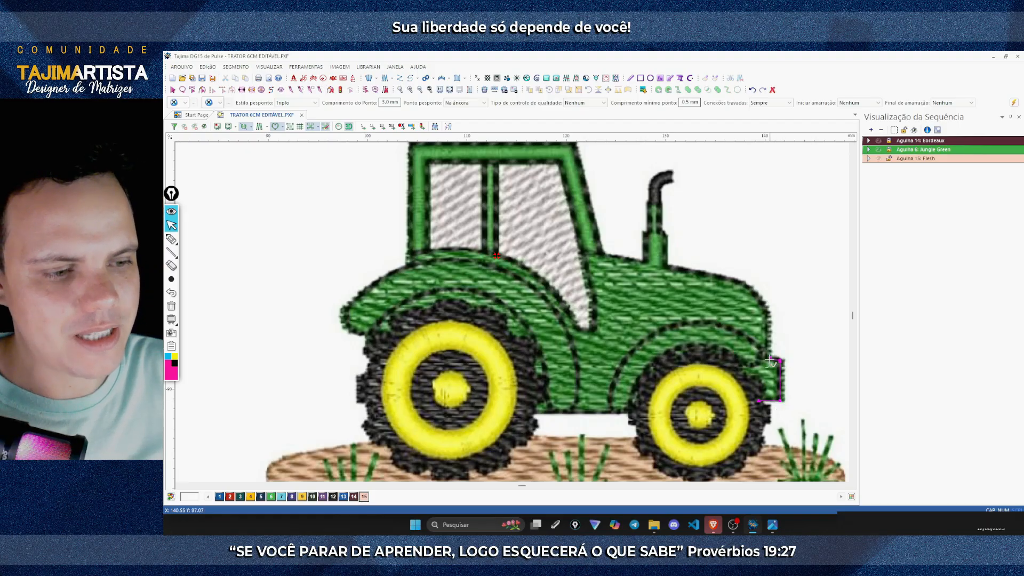
scroll(805, 393, right, 2)
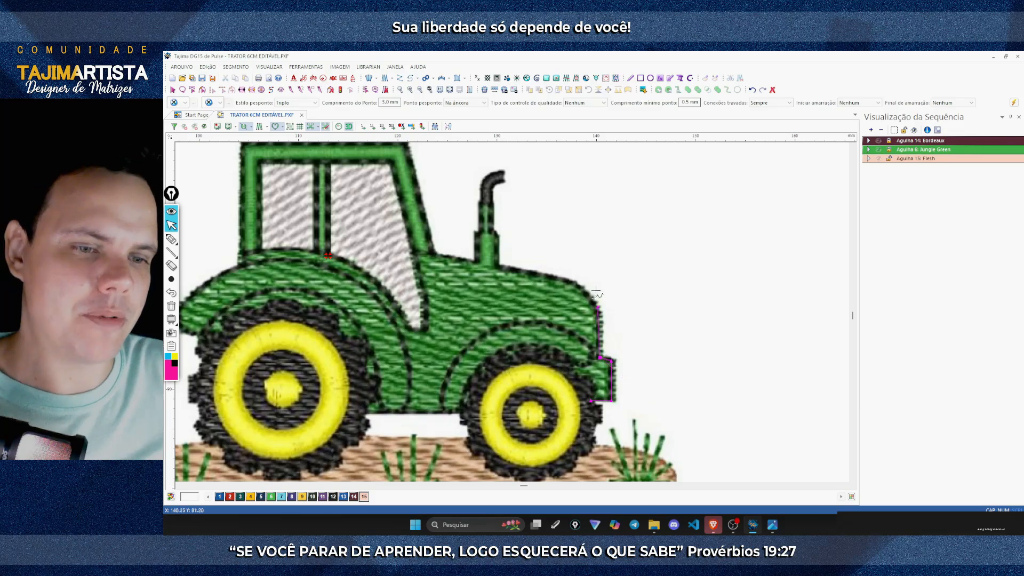
click(458, 265)
key(BackSpace)
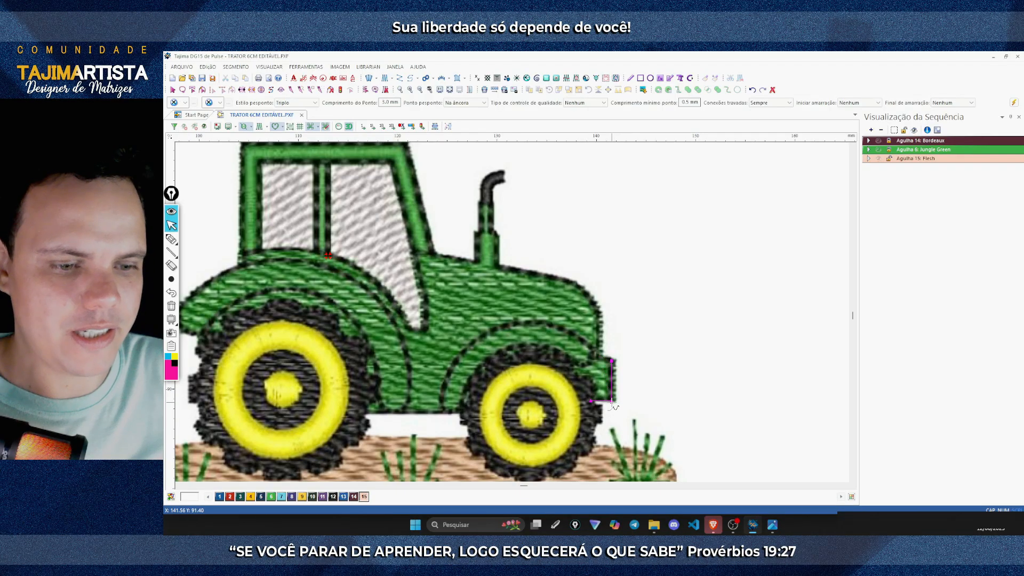
key(Return)
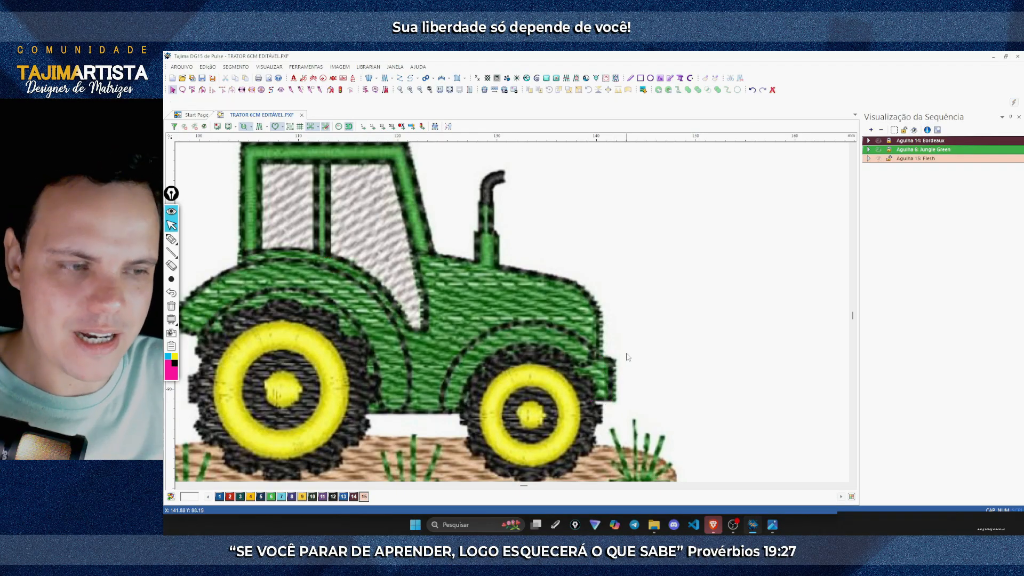
Step: Show the Jungle Green colour group (needle 6) in the sequence and unlock all of its segments
click(879, 152)
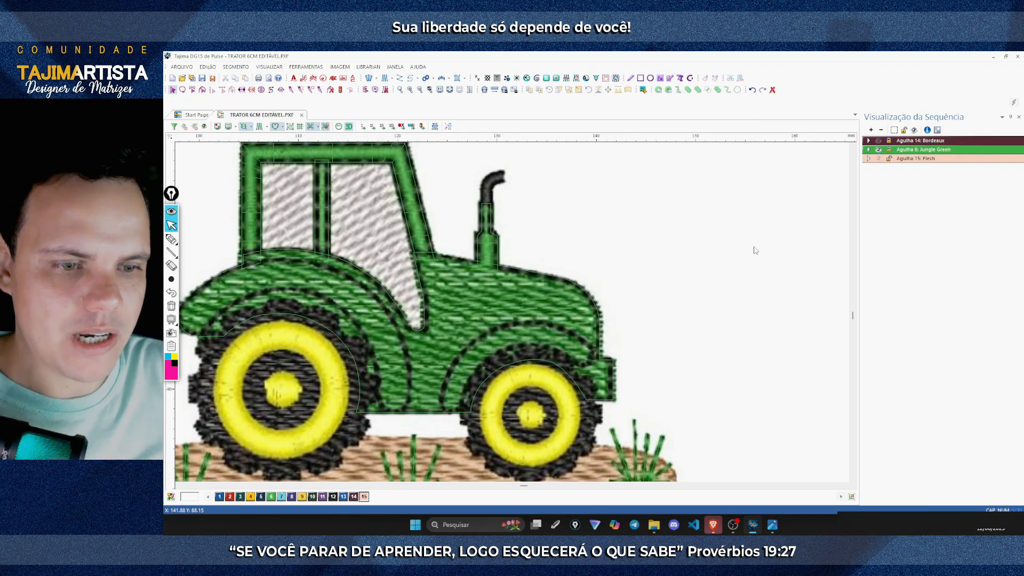
drag(743, 247, 551, 329)
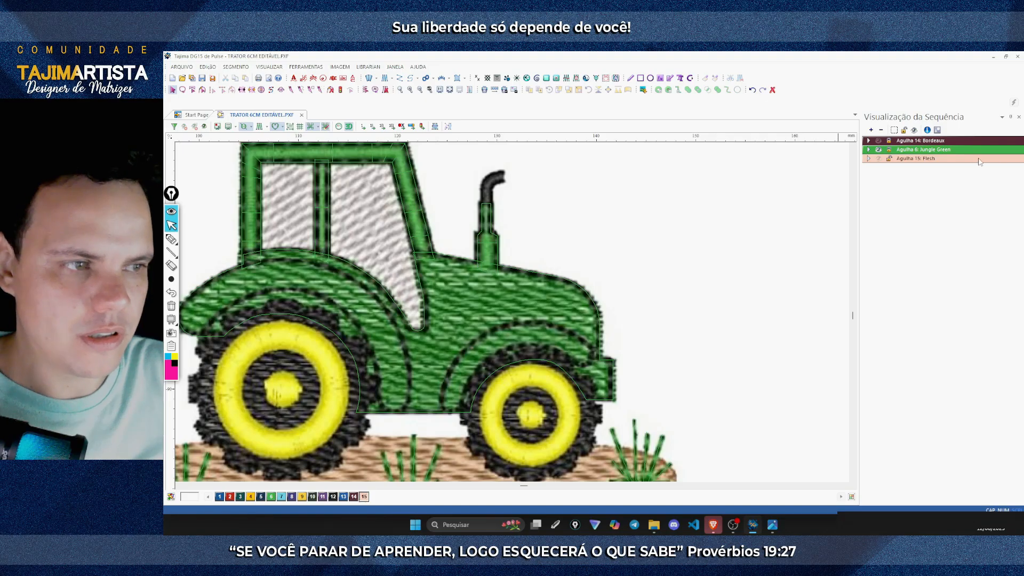
click(870, 150)
click(889, 151)
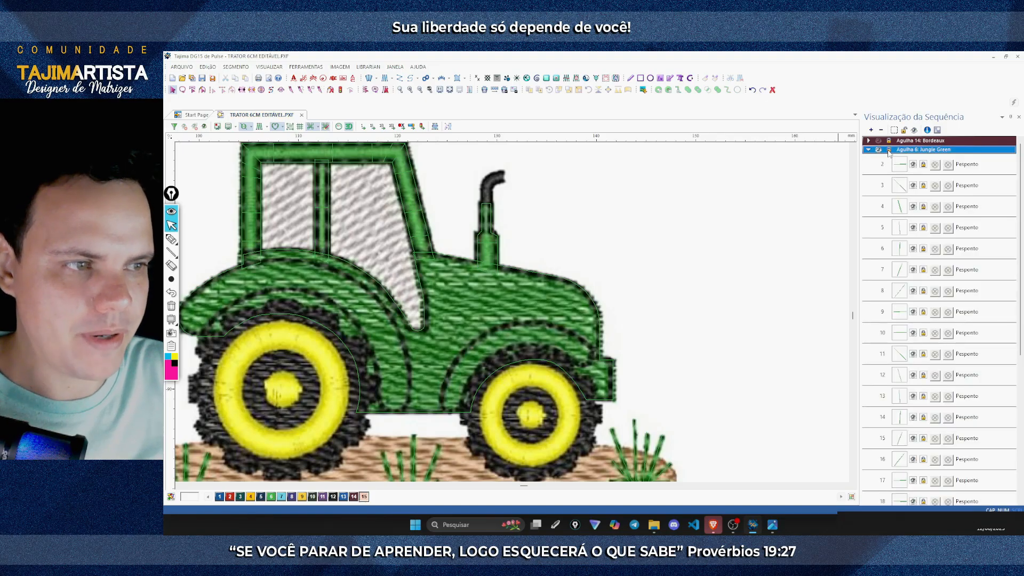
click(688, 214)
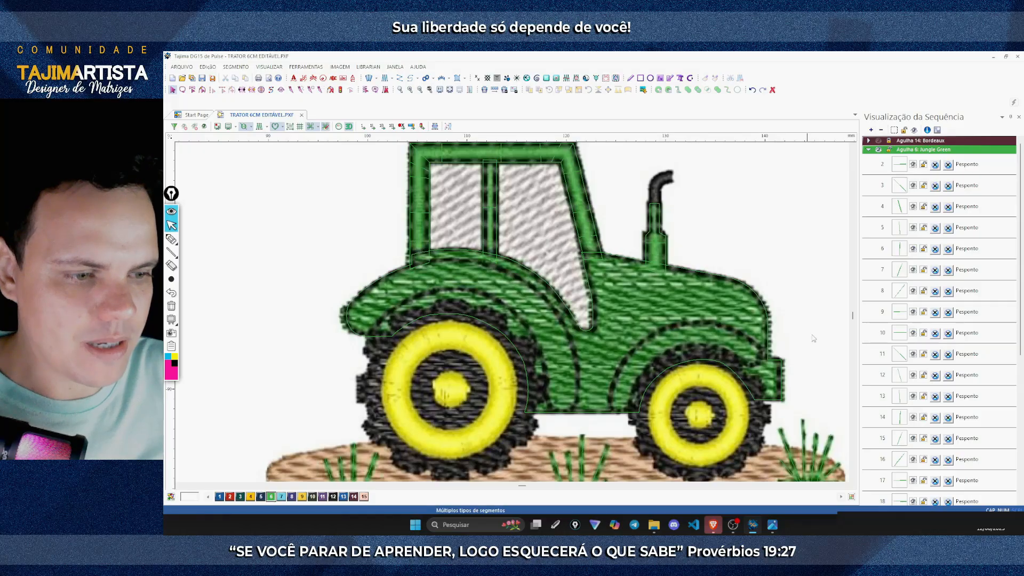
Step: Select the tractor's green body segments, assign them to needle 2, Tomato Red, and collapse the sequence groups
drag(795, 150, 352, 399)
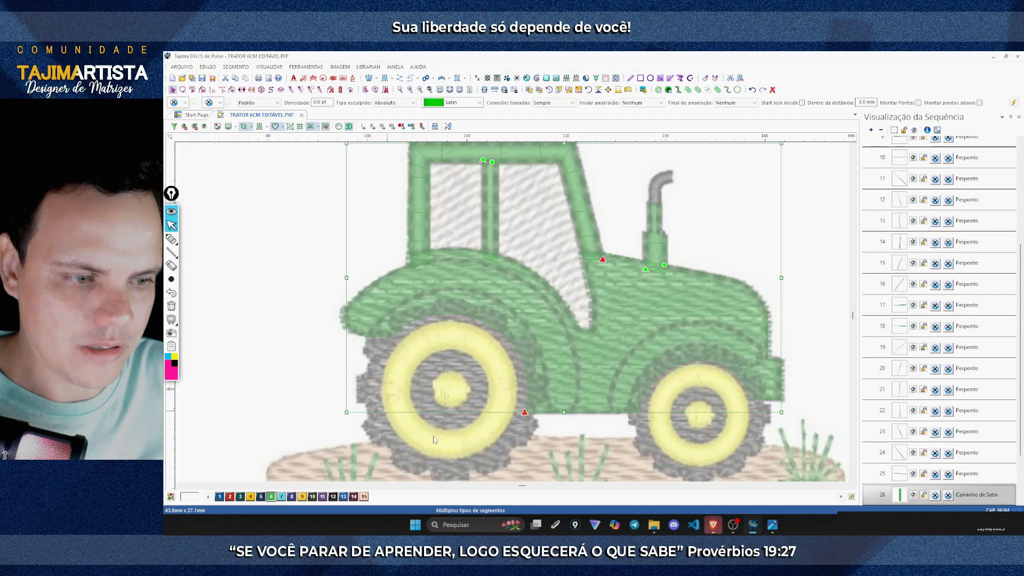
click(231, 497)
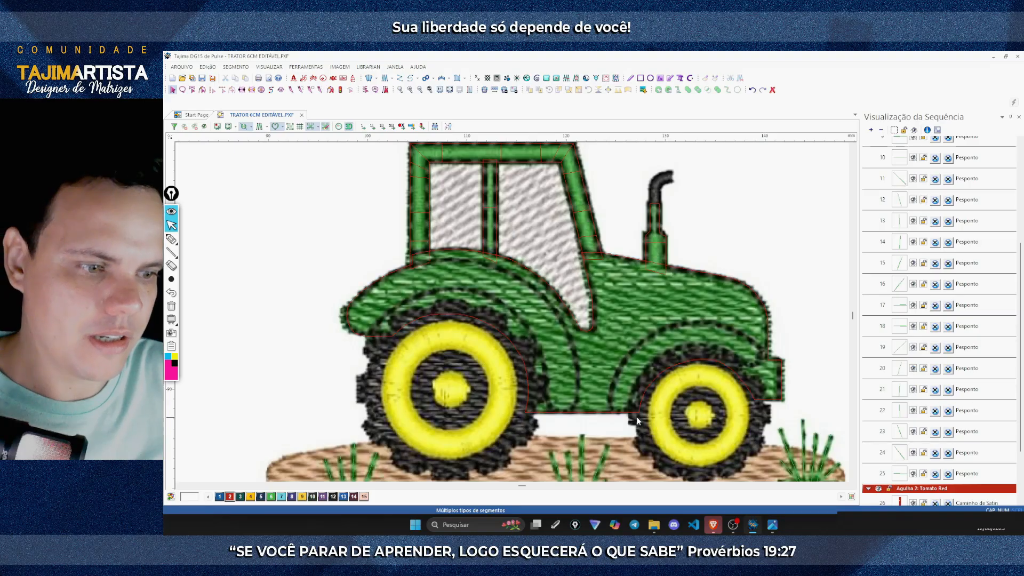
key(Right)
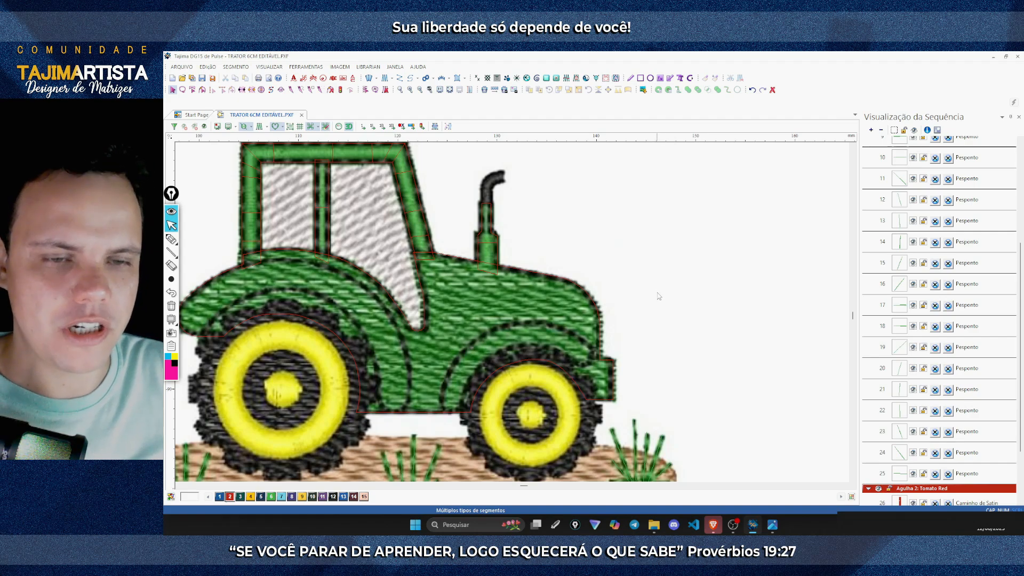
click(881, 130)
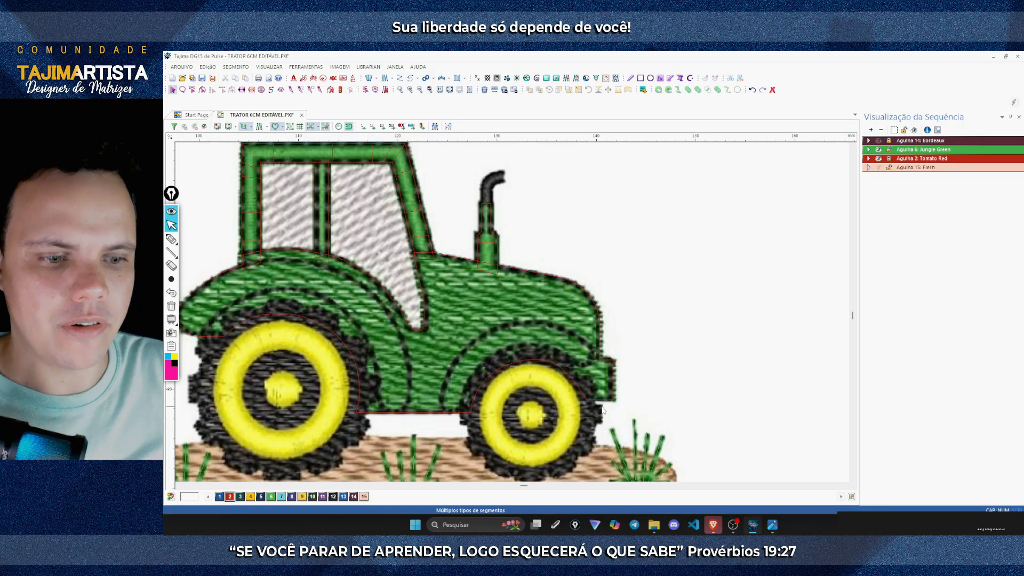
Step: Start a Pesponto outline in the Triplo style at the front wheel and trace it around the tractor's front bumper
click(409, 90)
scroll(643, 312, down, 3)
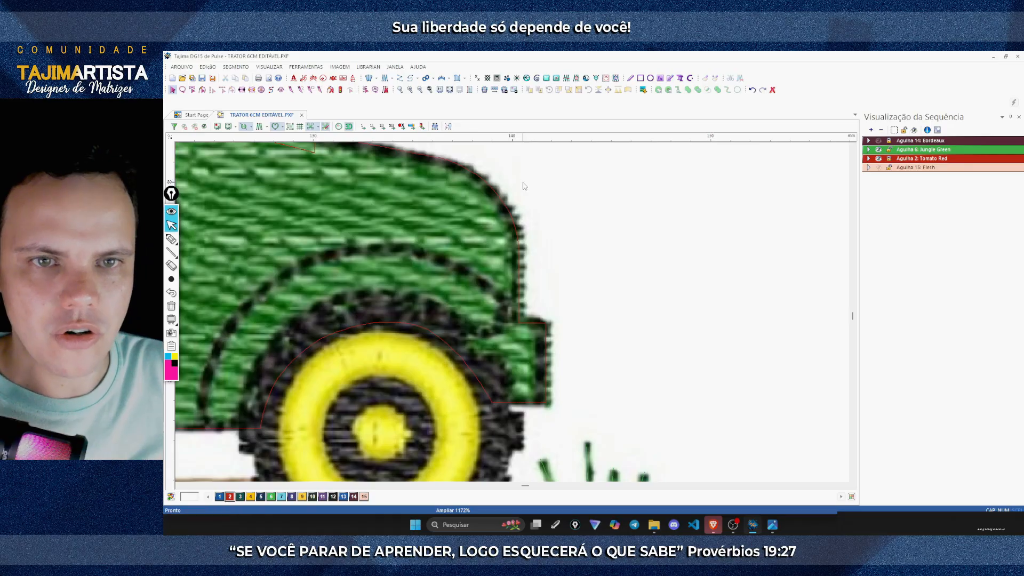
click(410, 79)
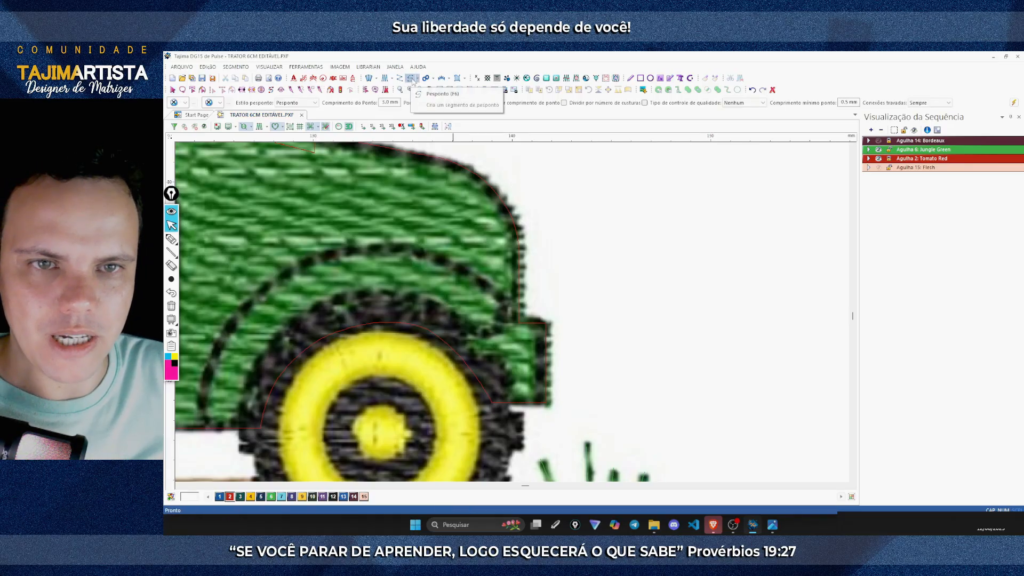
click(295, 103)
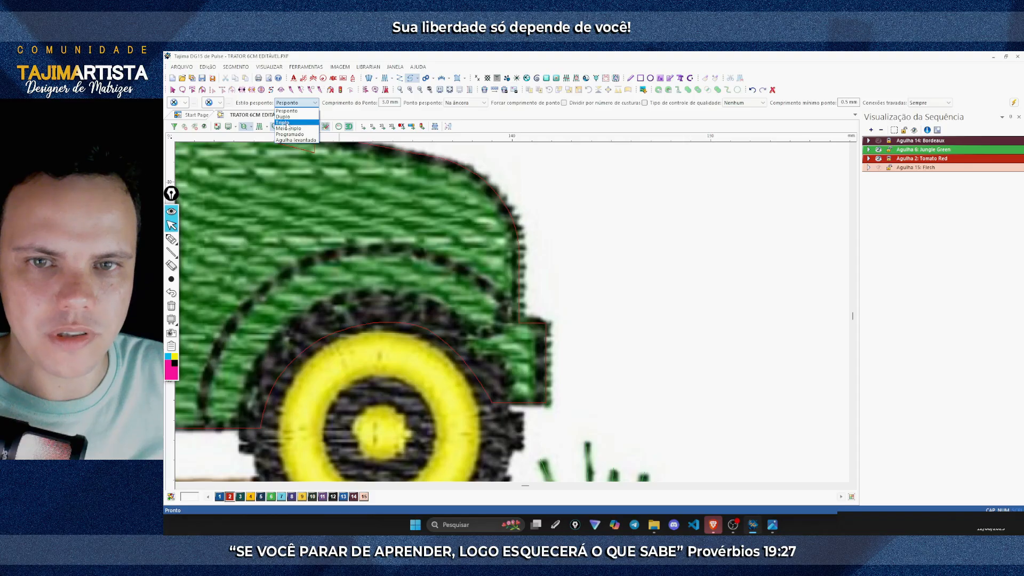
click(287, 123)
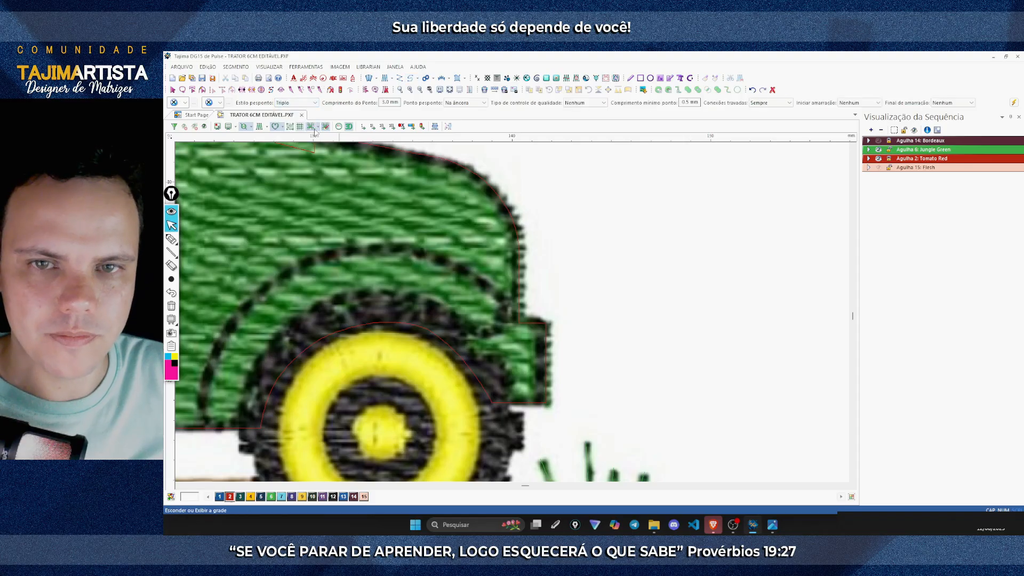
click(492, 404)
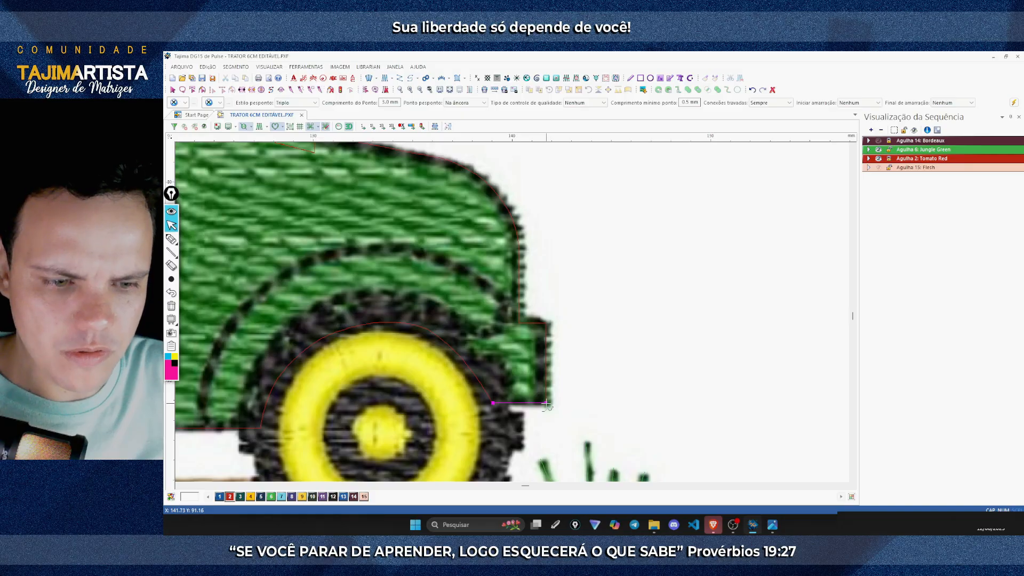
click(546, 404)
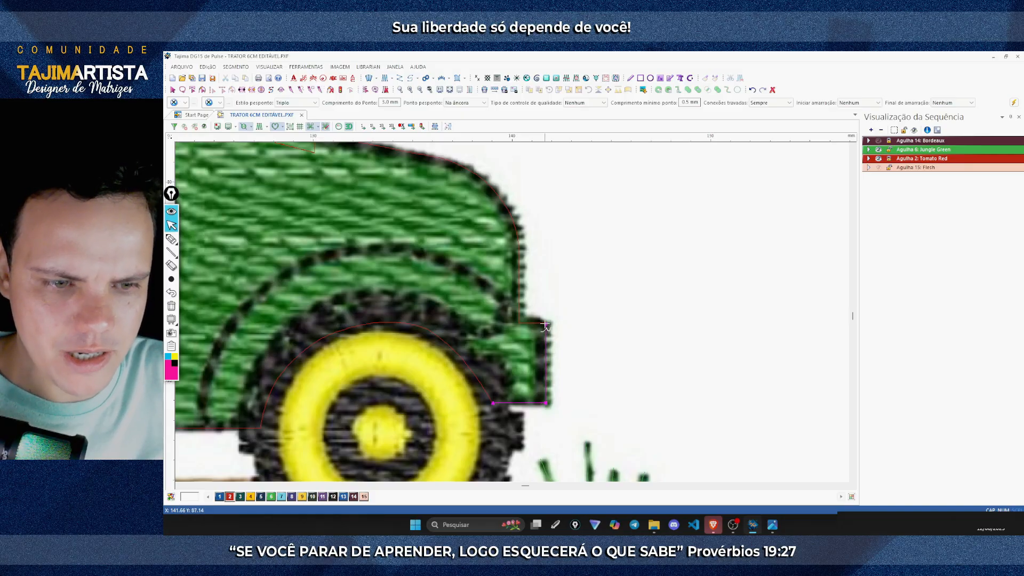
click(545, 323)
click(519, 323)
Step: Continue the outline up the hood's front edge and around its rounded upper corner onto the hood's top edge
scroll(519, 323, up, 2)
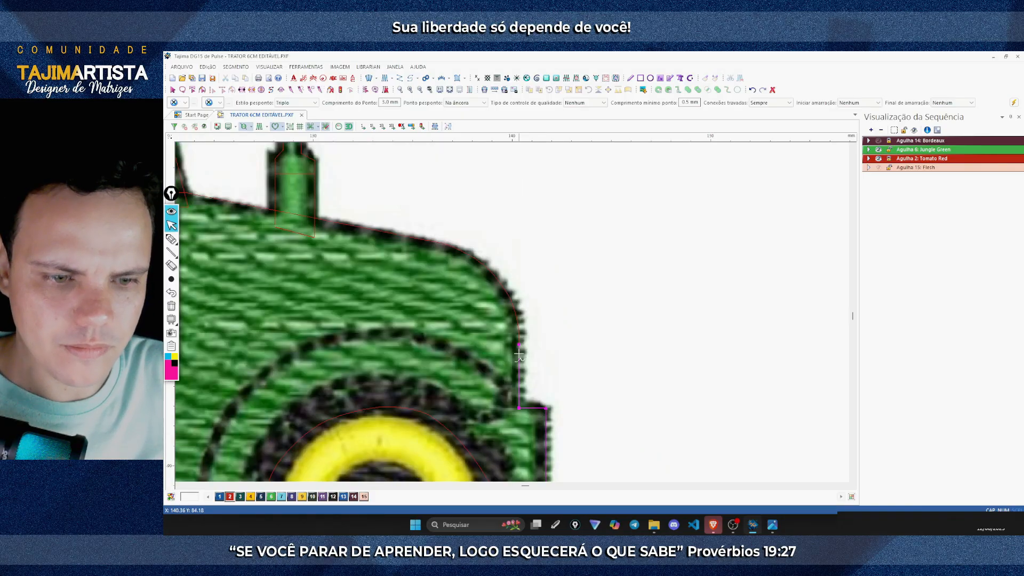
click(519, 333)
click(502, 287)
click(483, 266)
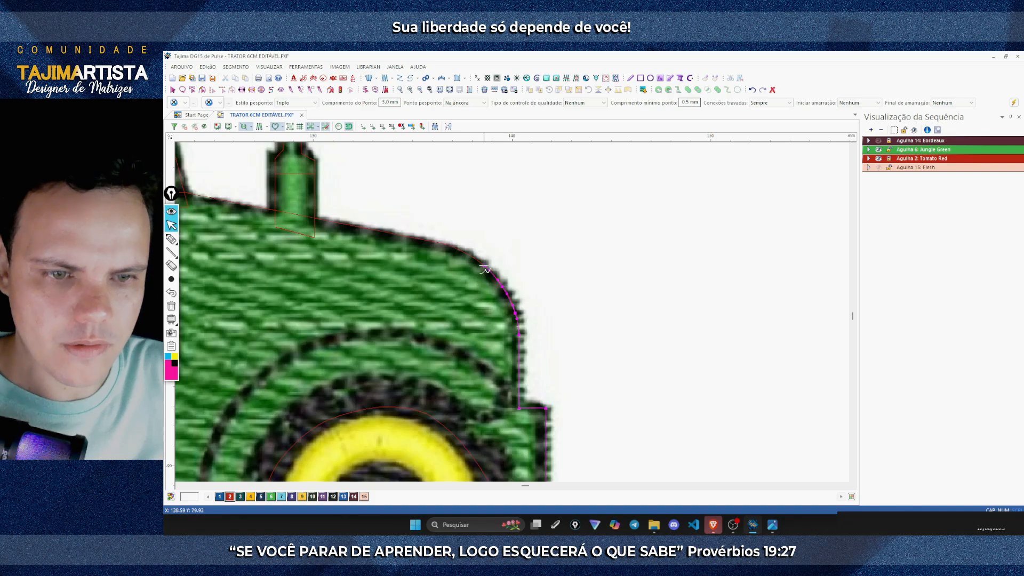
click(462, 251)
click(439, 243)
scroll(440, 245, left, 3)
scroll(541, 283, up, 2)
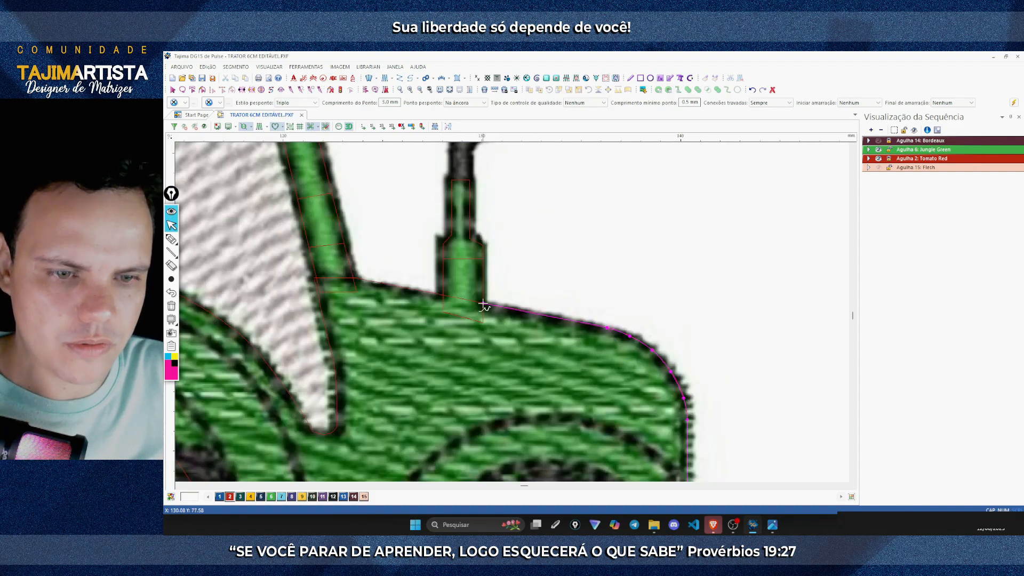
Step: Extend the outline along the hood's top and up the exhaust's front side to the base of its curved tip, finishing the segment
click(483, 305)
click(483, 246)
click(470, 240)
scroll(470, 242, up, 2)
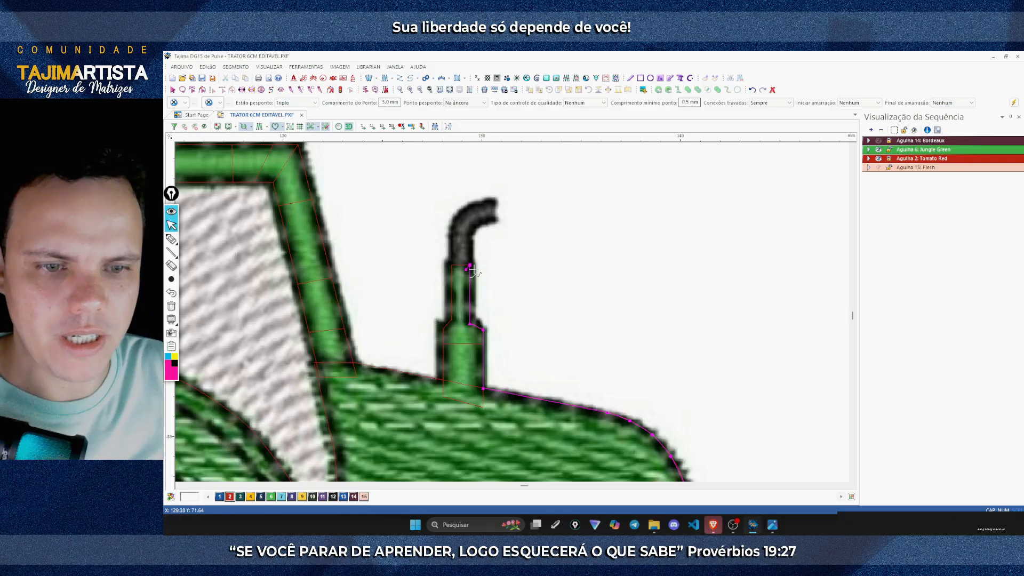
key(Return)
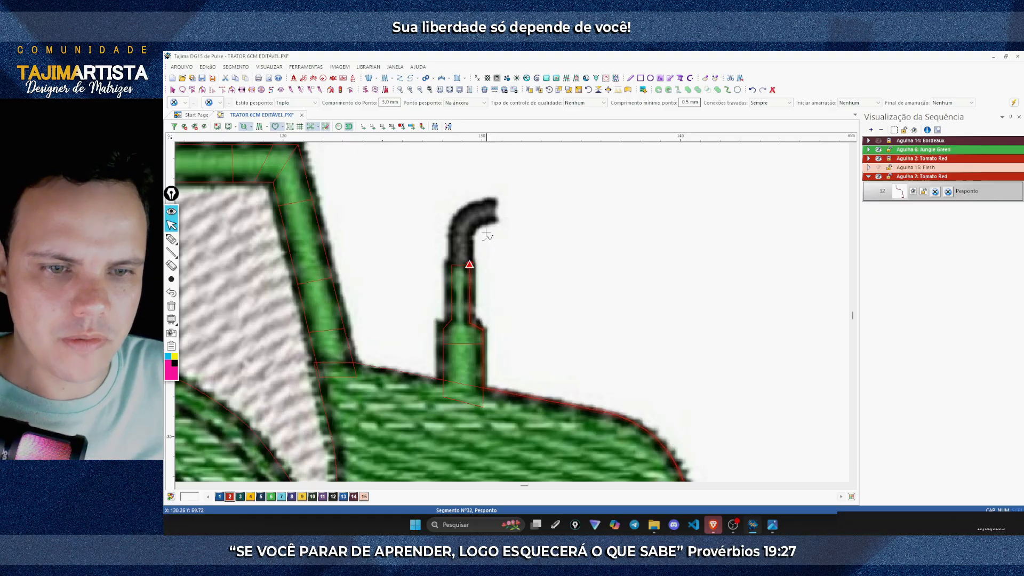
Step: Assign the finished Pesponto outline segment to needle 11, Lilac
key(Escape)
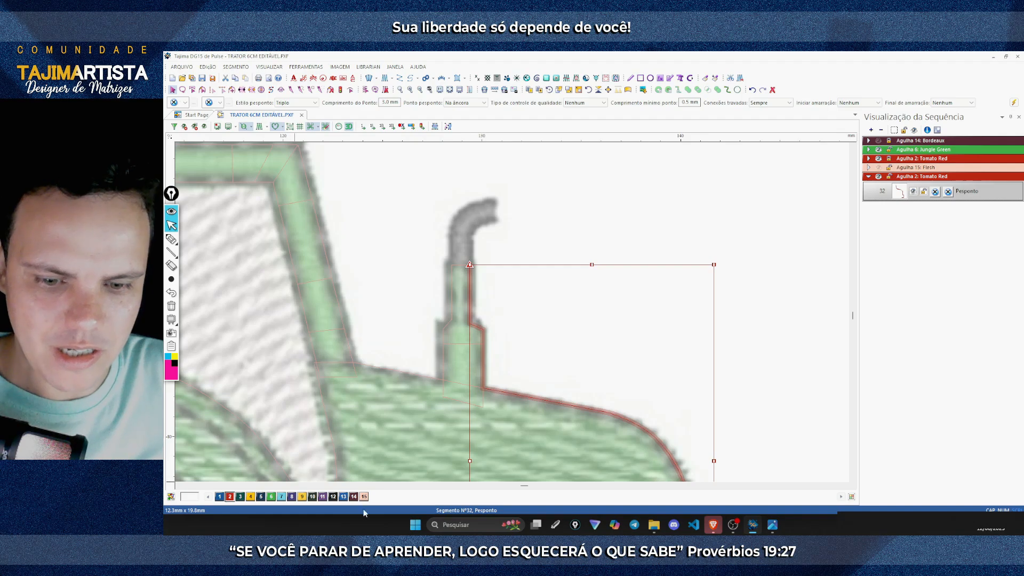
click(323, 497)
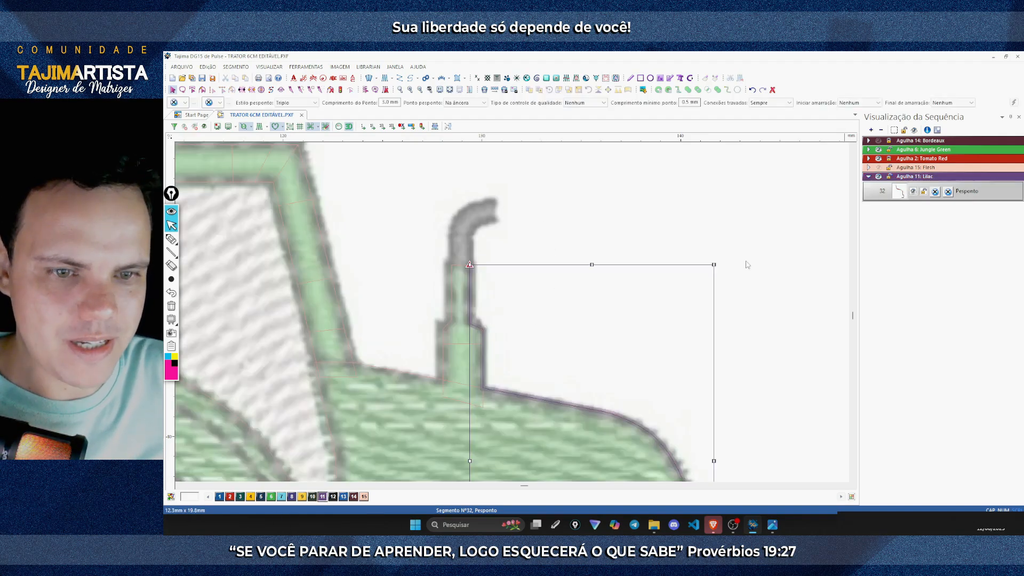
click(336, 498)
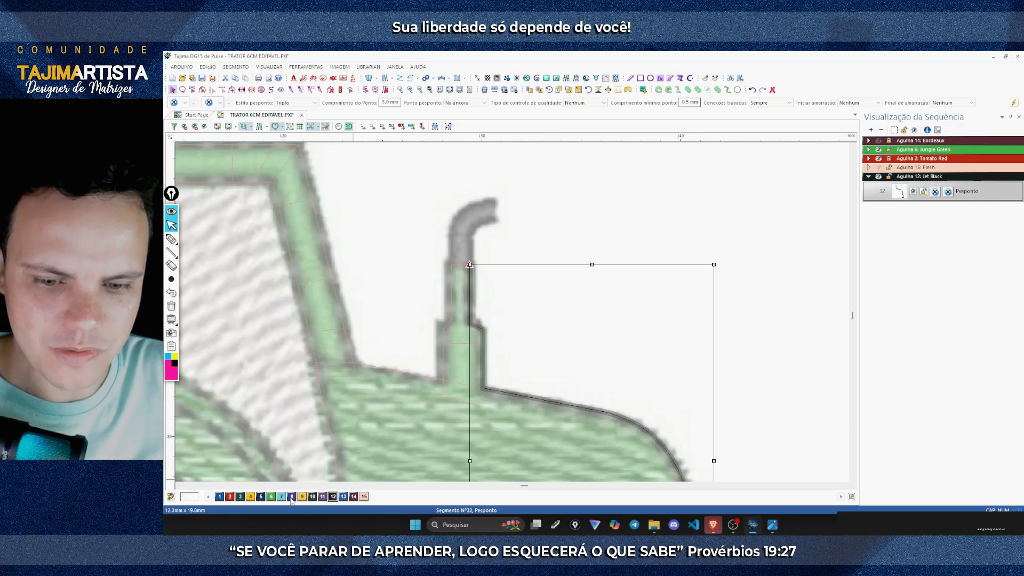
click(323, 497)
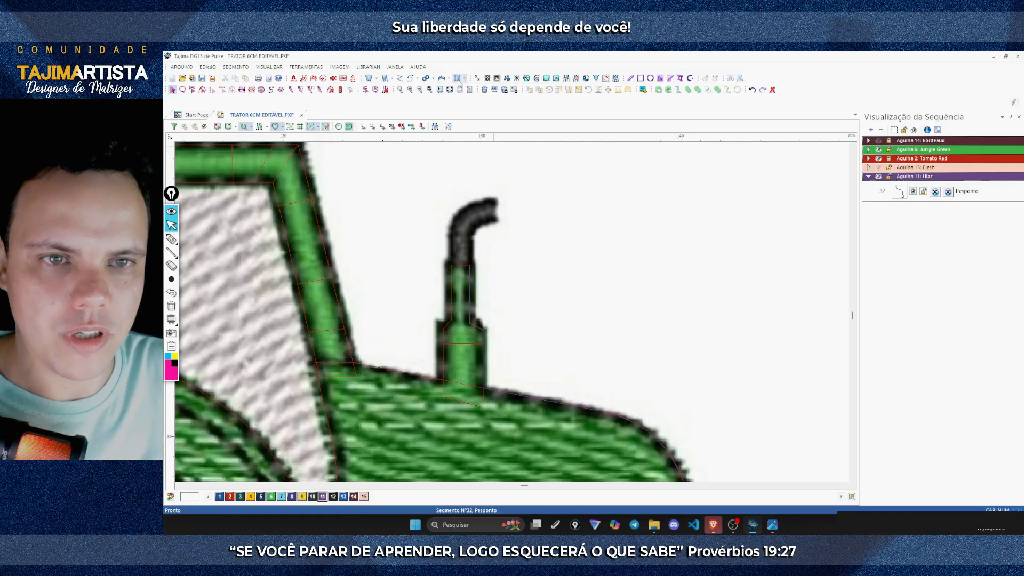
Step: Digitise the exhaust's curved tip as a closed satin shape, starting at its front base corner and ending at its rear base corner
click(457, 79)
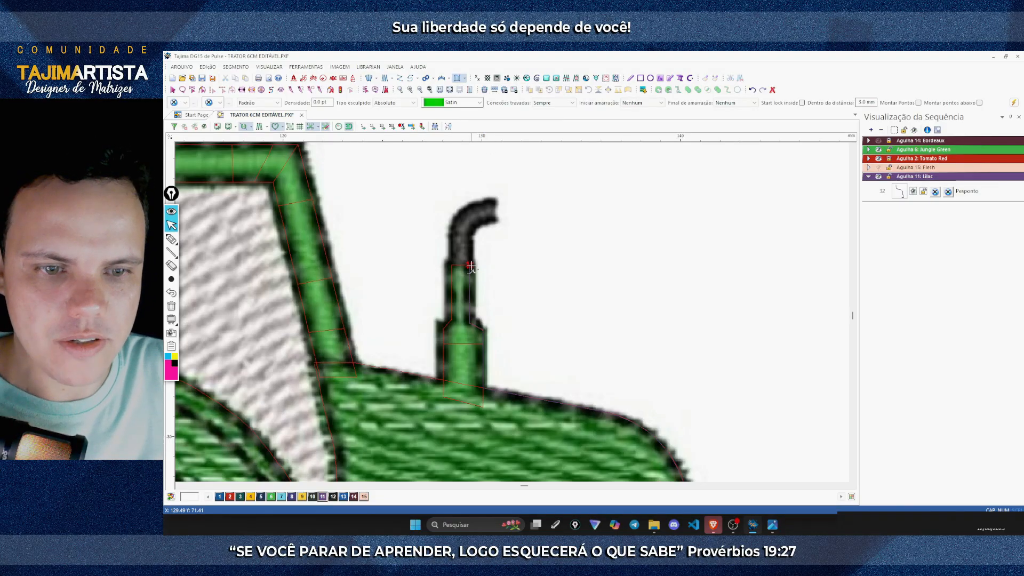
click(470, 244)
click(473, 230)
click(499, 221)
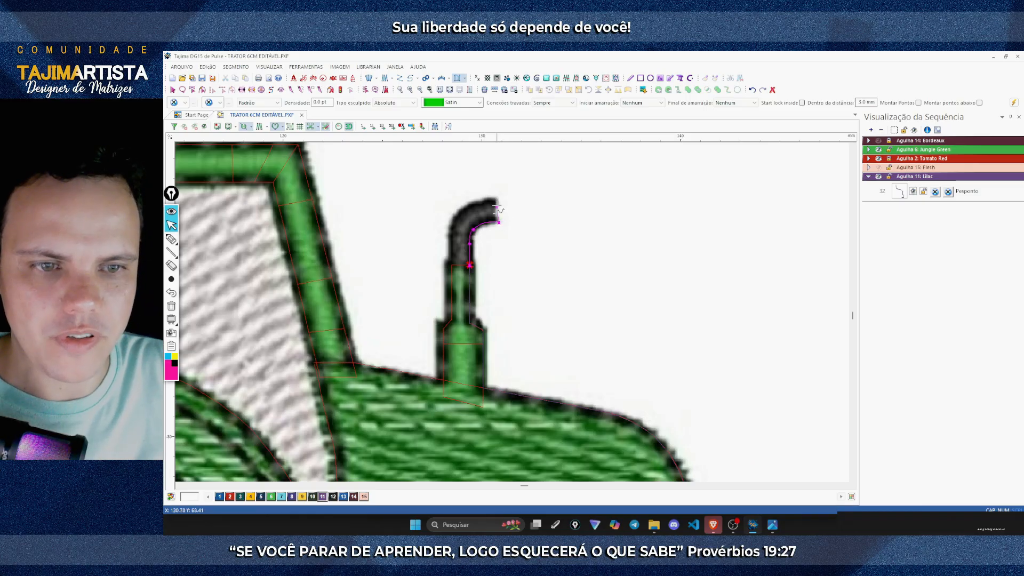
click(496, 198)
click(479, 200)
click(457, 216)
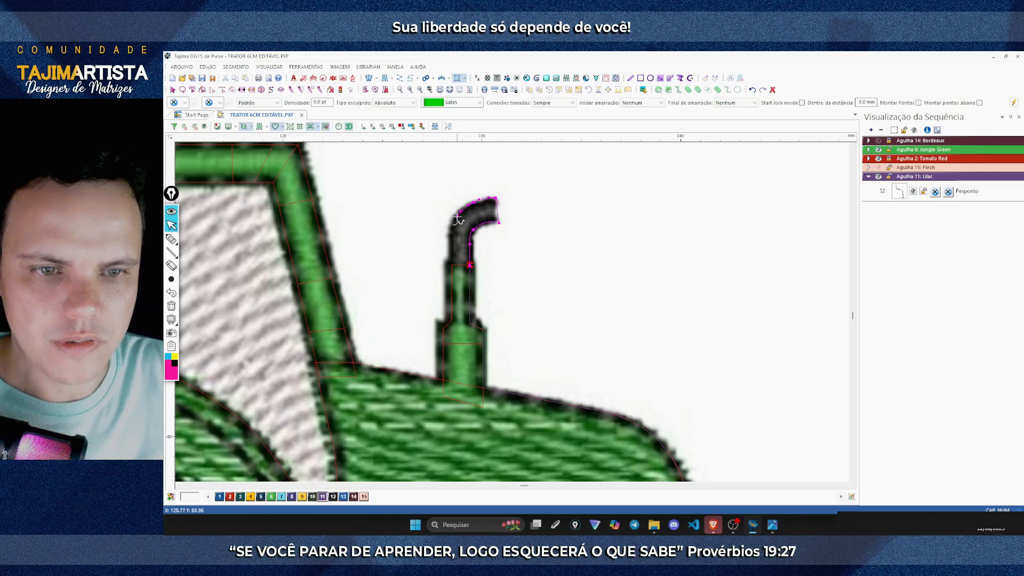
click(452, 229)
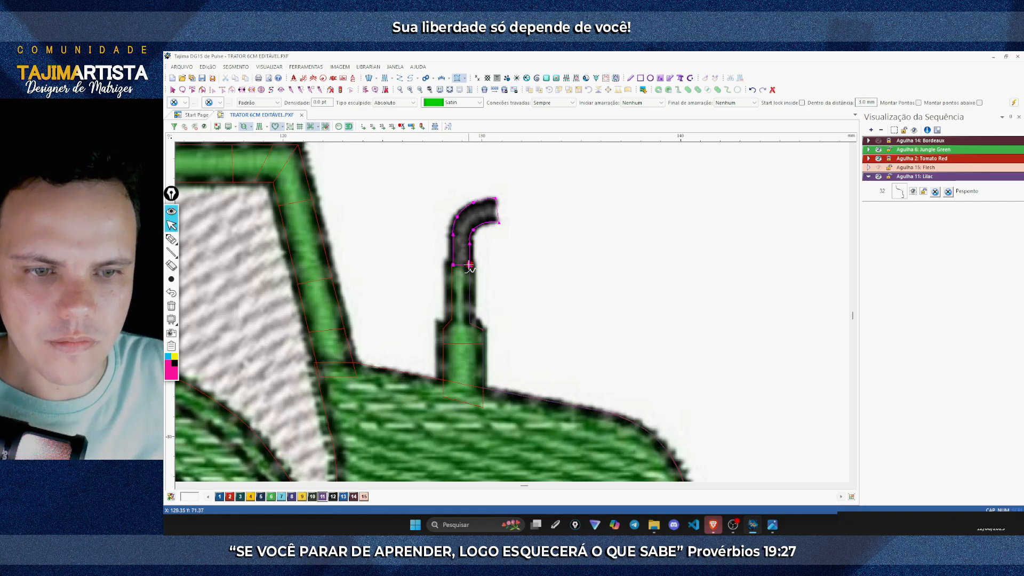
click(469, 265)
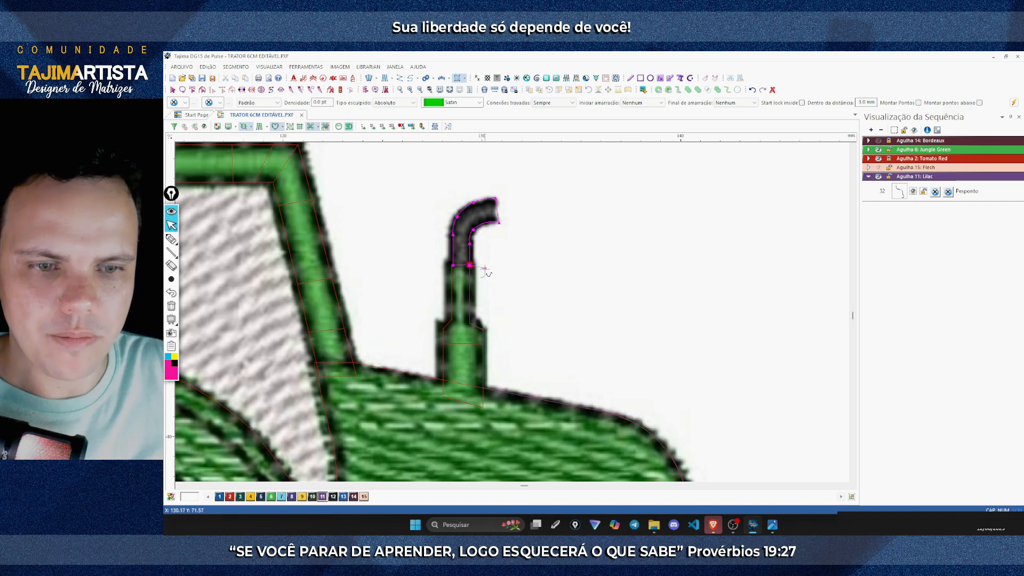
key(Return)
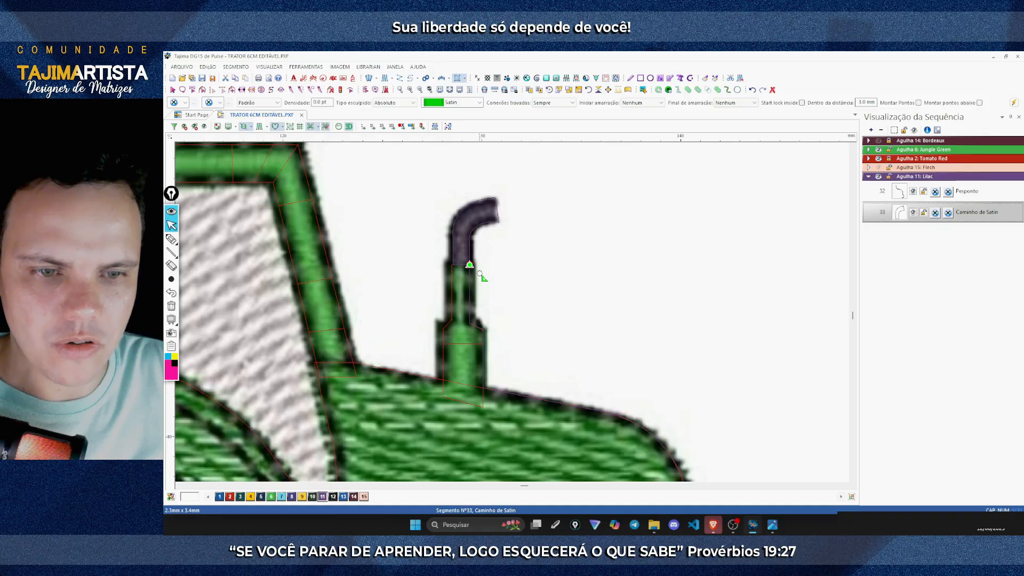
click(453, 267)
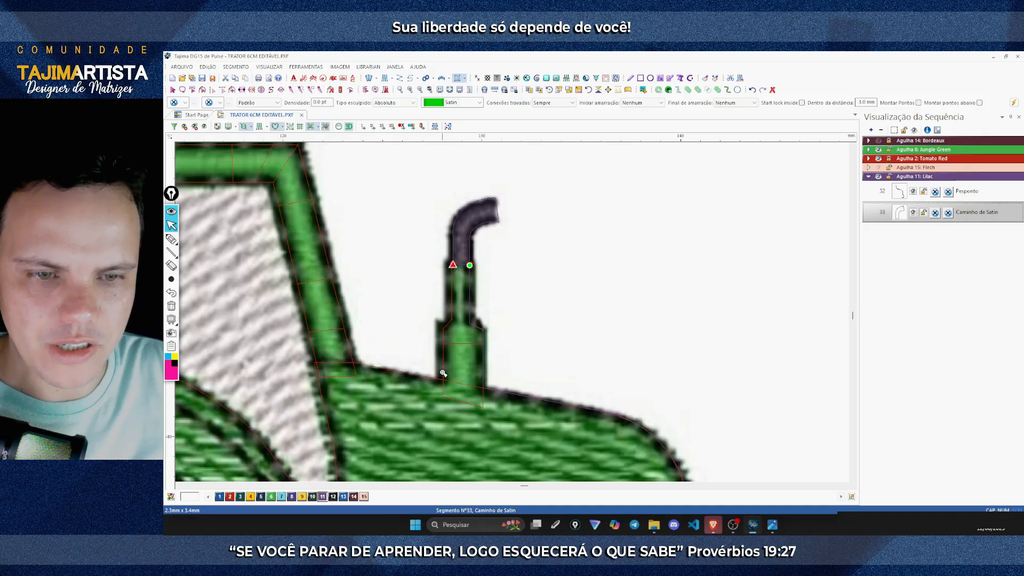
Step: Add stitch-direction lines across the exhaust tip's bend and base, and preview the satin stitches
click(485, 229)
drag(478, 201, 470, 265)
click(453, 252)
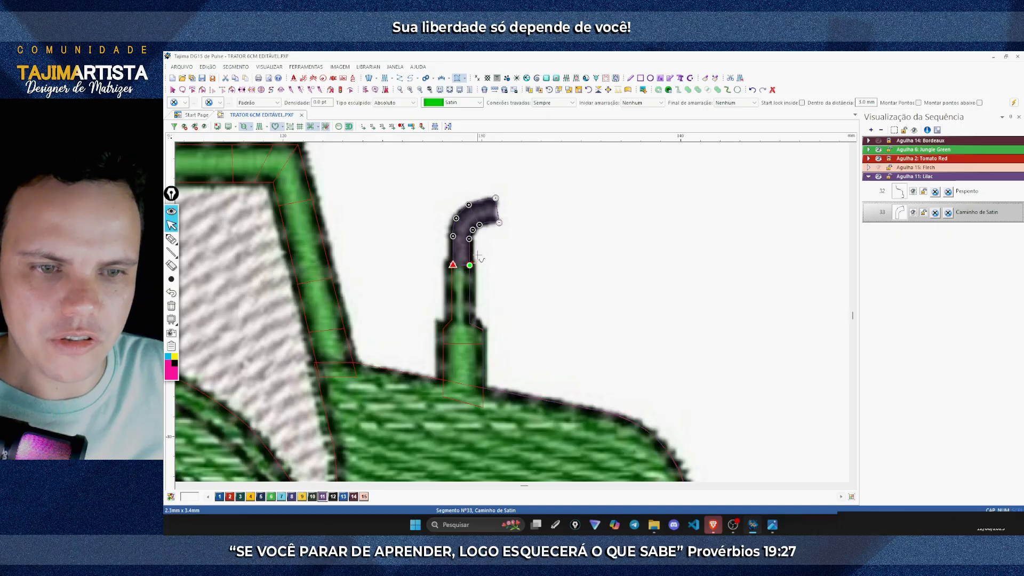
click(260, 127)
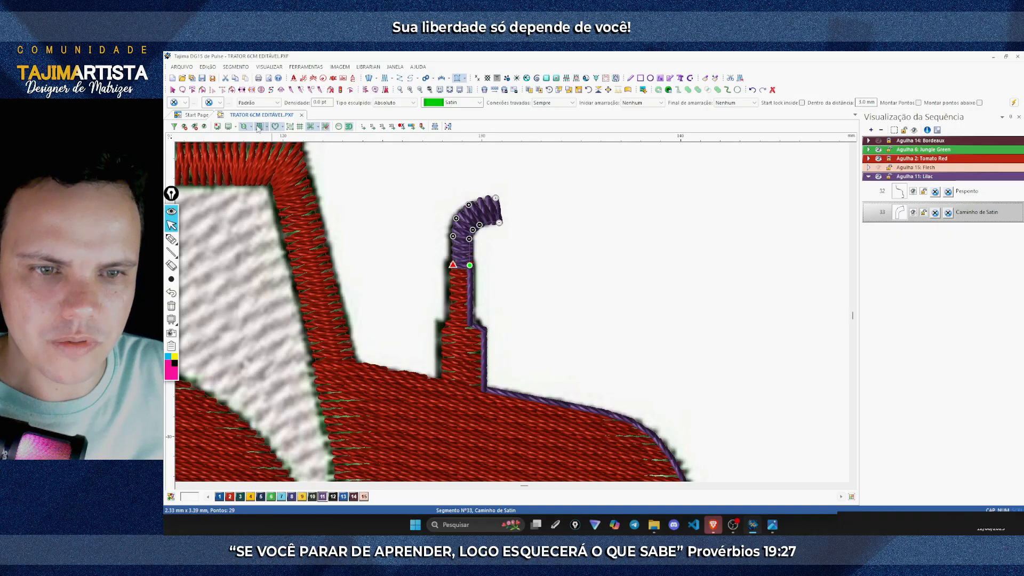
click(259, 127)
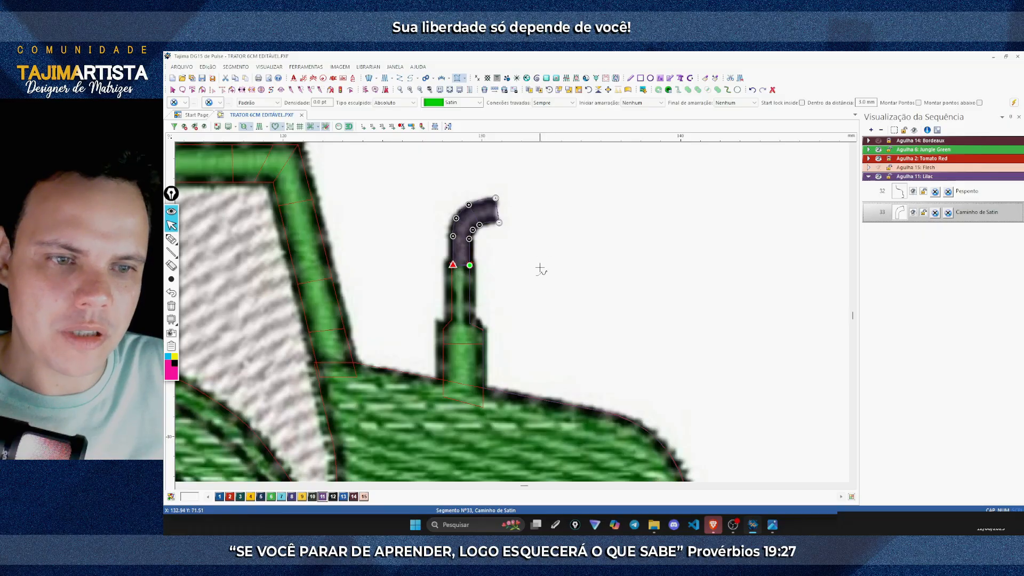
key(Escape)
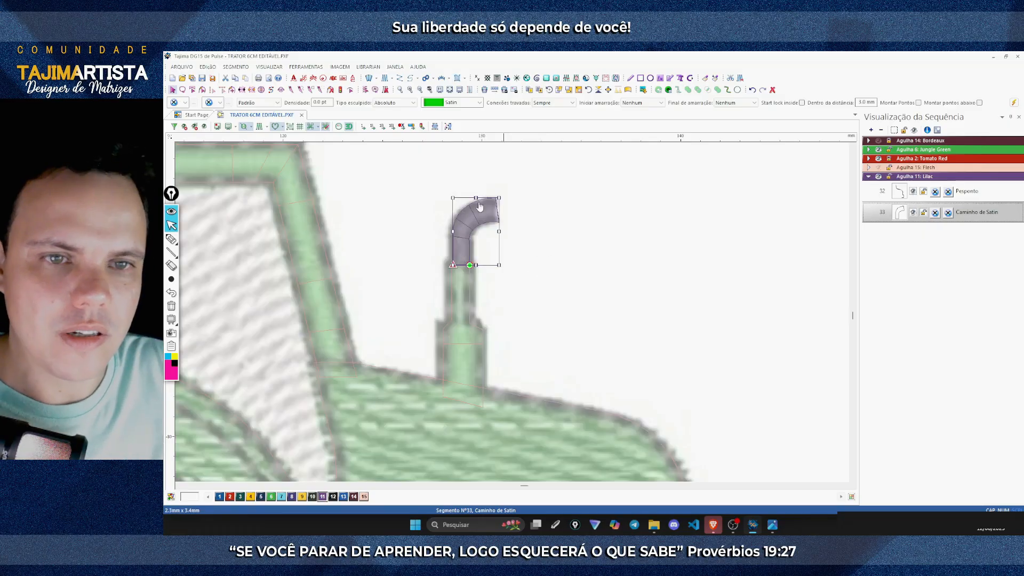
Step: Start a Pesponto line in the Triplo style at the tip's rear base corner and trace it down the exhaust's narrow upper section
click(410, 78)
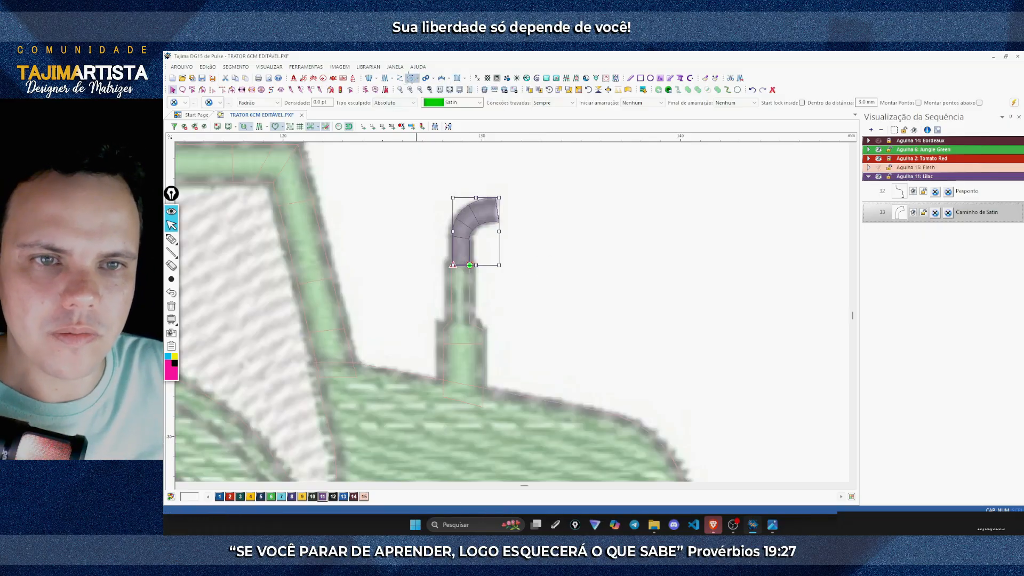
click(296, 103)
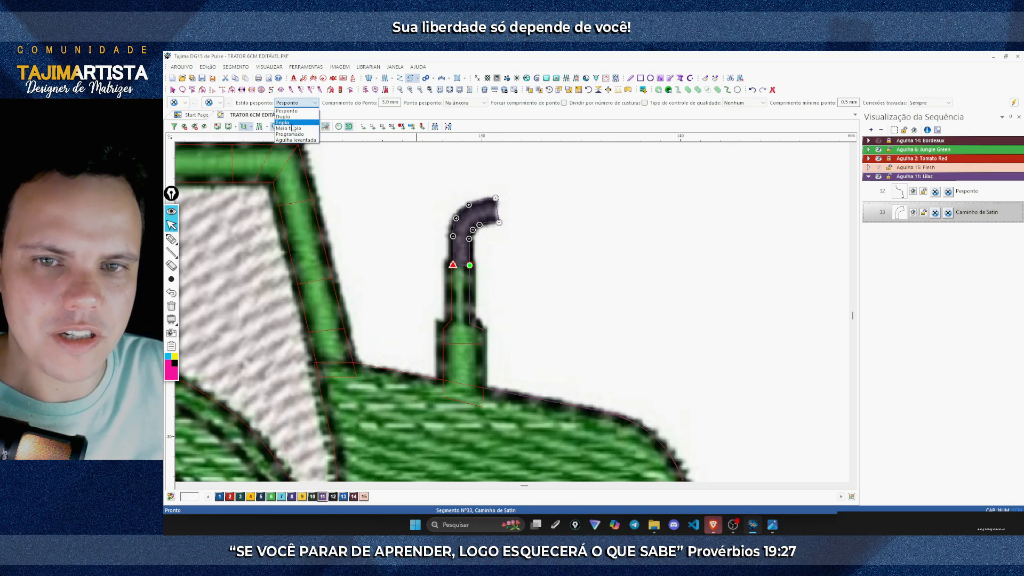
click(284, 123)
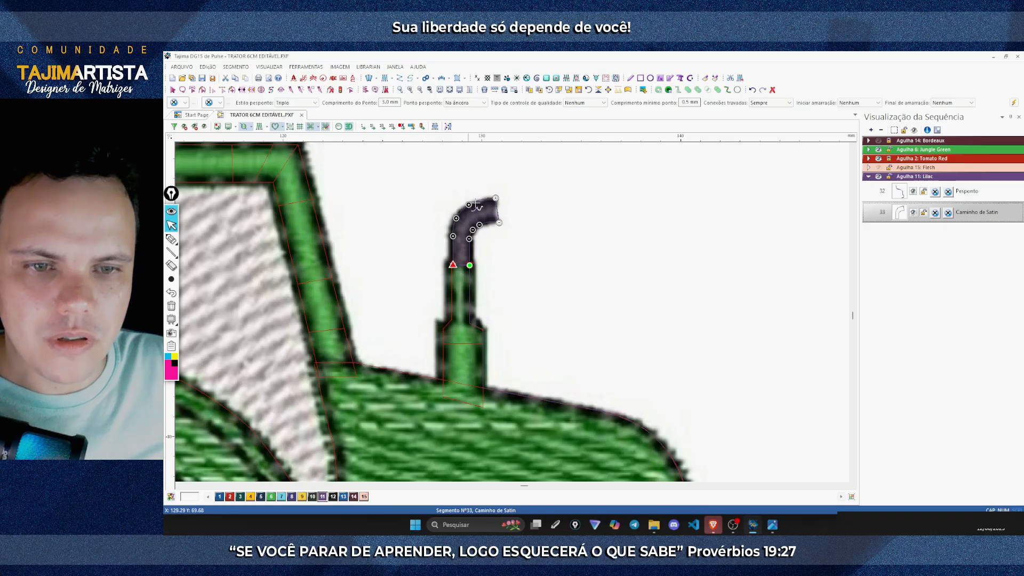
scroll(410, 91, down, 2)
click(412, 91)
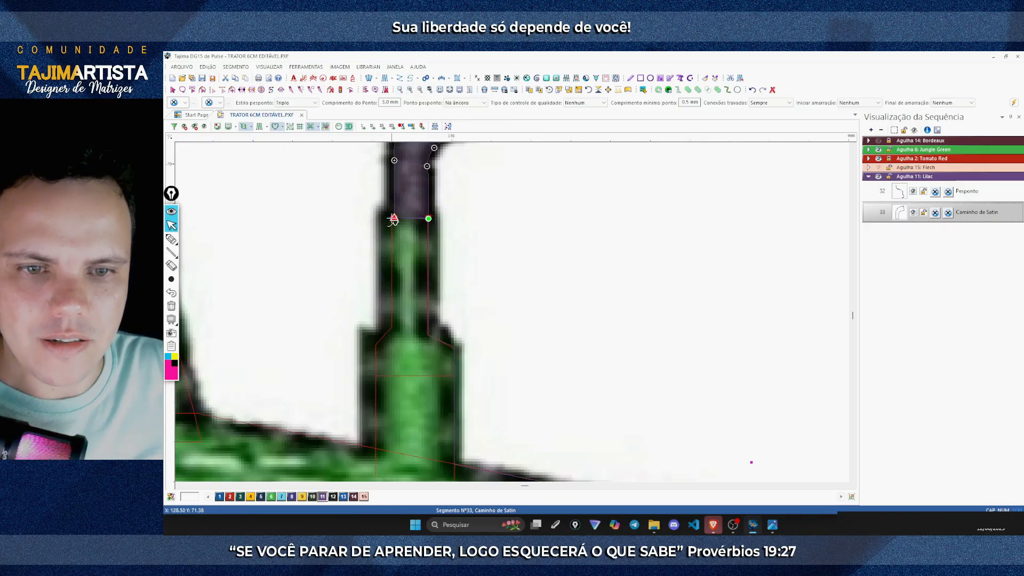
click(393, 326)
scroll(393, 327, down, 2)
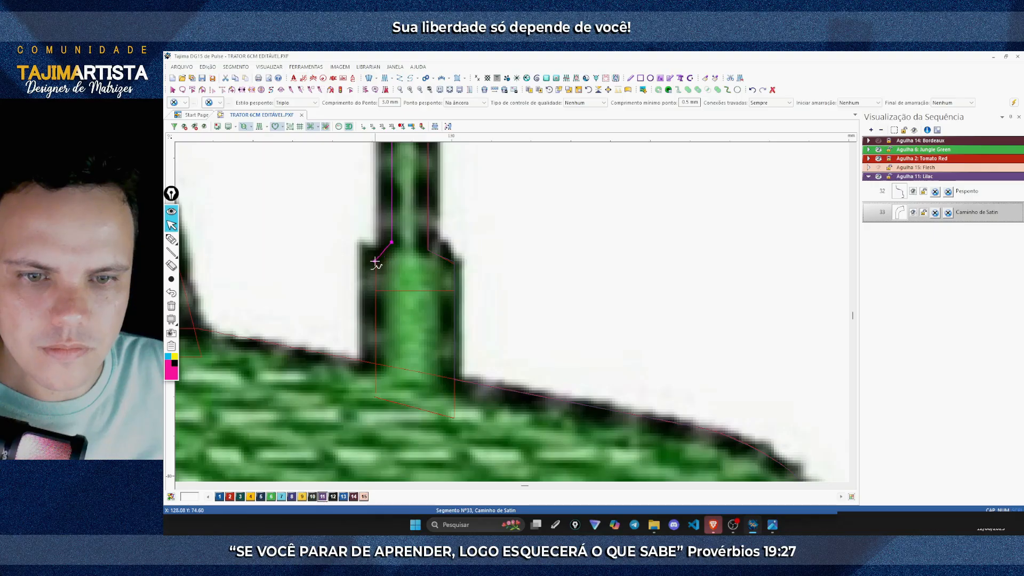
Step: Continue the line down the exhaust's wider section and back along the hood to the cab's front pillar, finishing the segment
click(376, 261)
click(376, 366)
scroll(375, 365, left, 3)
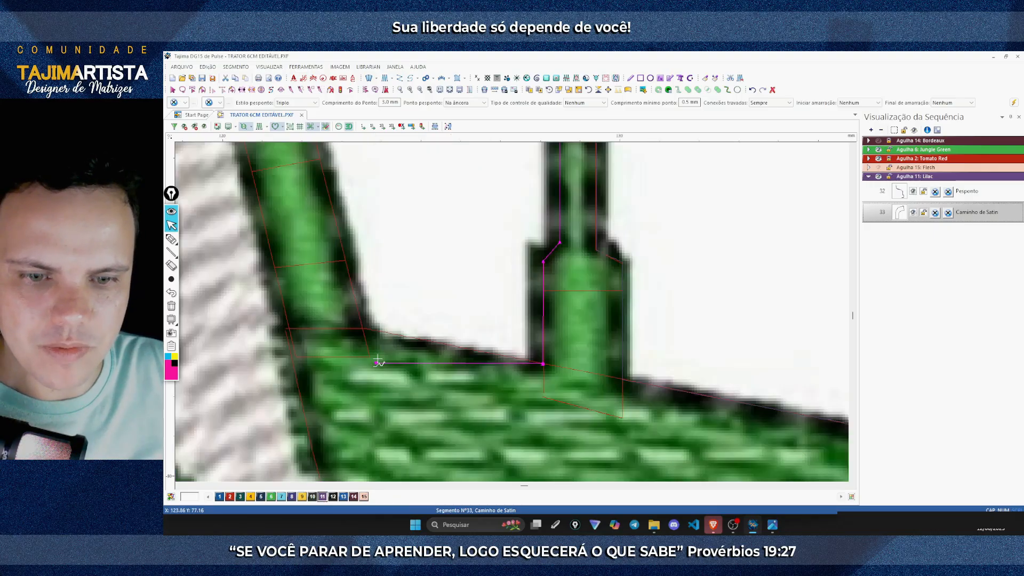
click(362, 329)
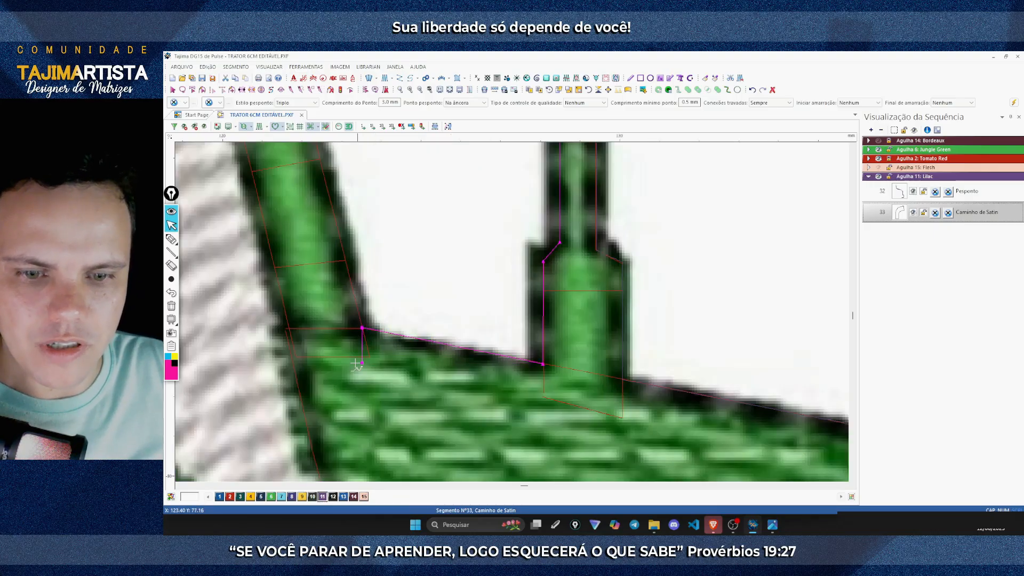
scroll(352, 317, left, 3)
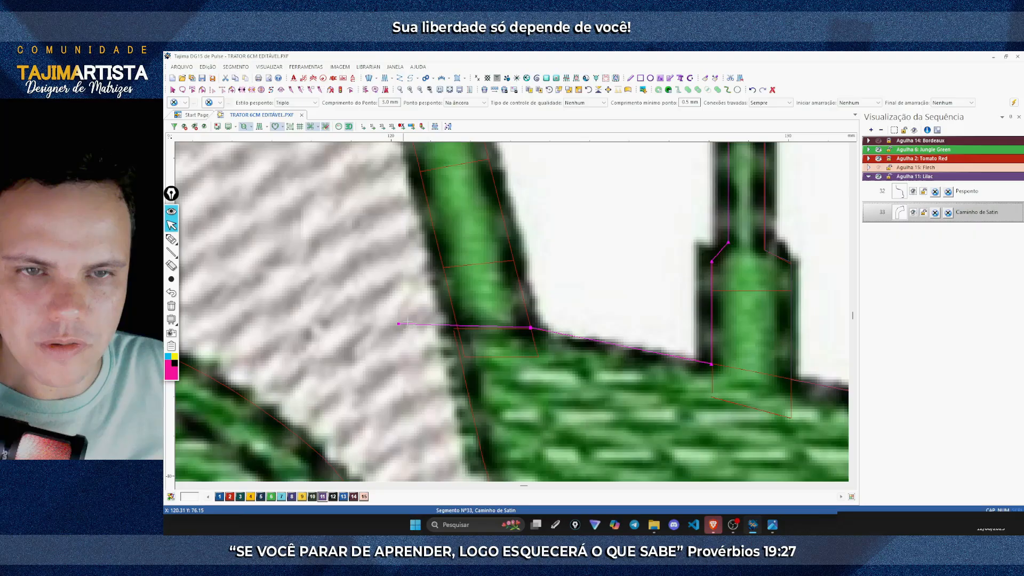
click(420, 89)
key(Left)
key(Up)
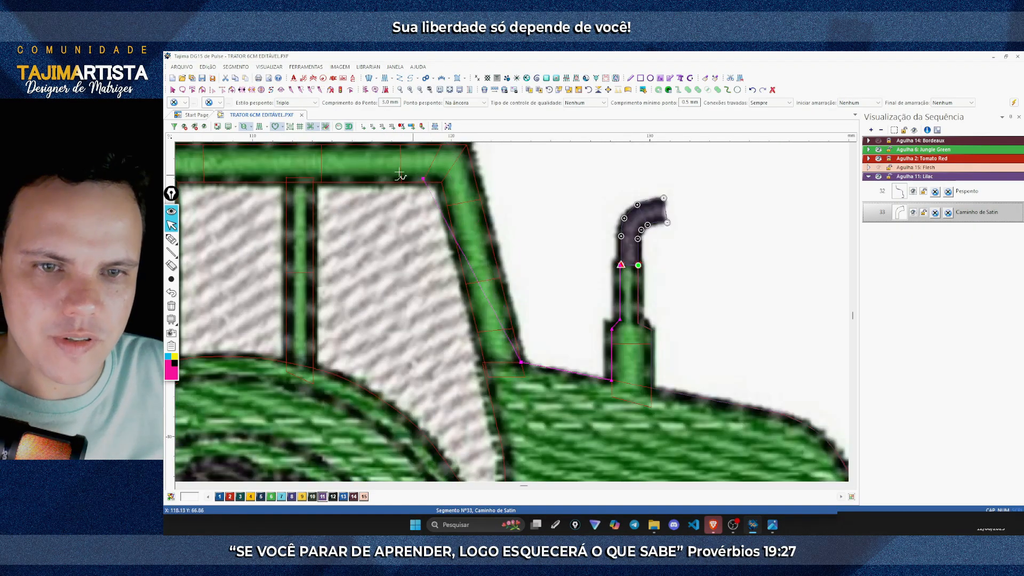
key(Down)
key(Up)
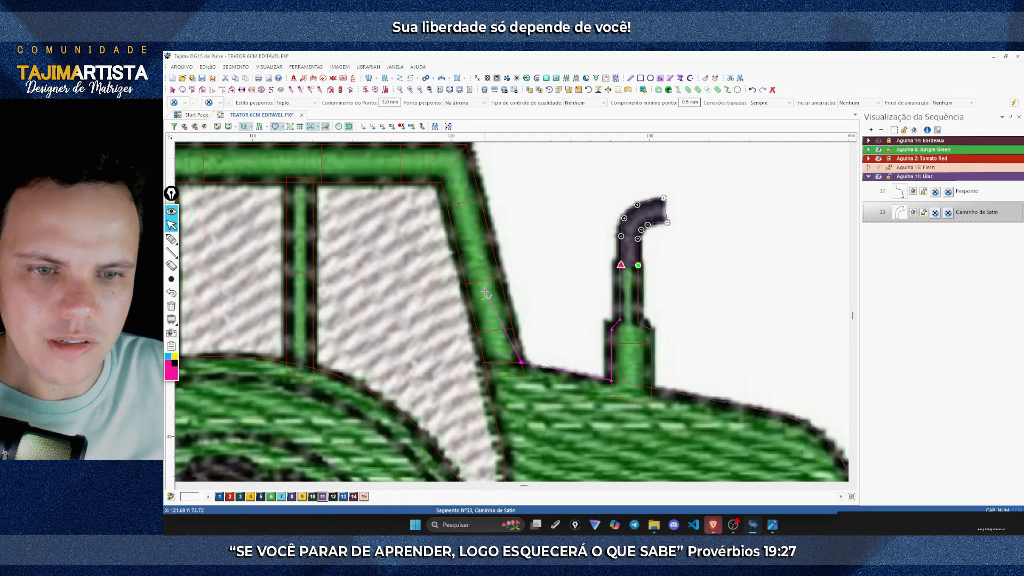
key(Left)
key(Right)
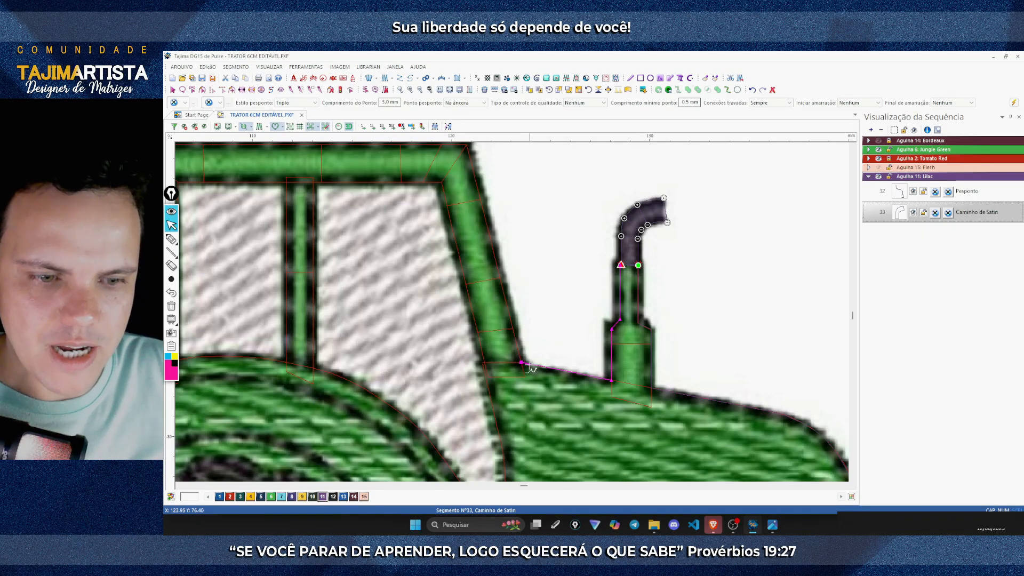
key(Return)
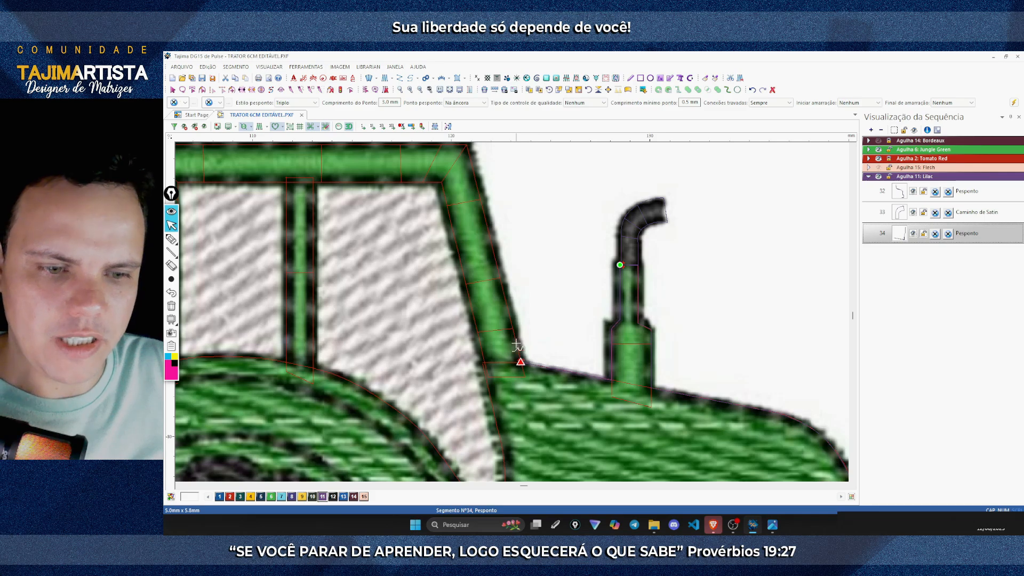
Step: Start a triple Pesponto line at the front window's front edge and trace its top edge and rear edge down to the fender
click(484, 364)
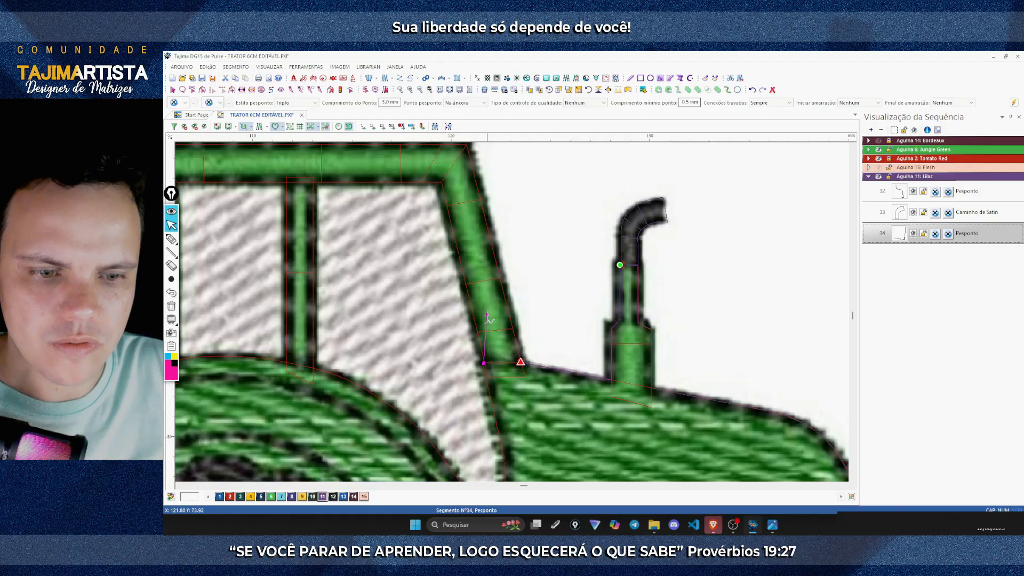
click(442, 184)
scroll(442, 184, left, 3)
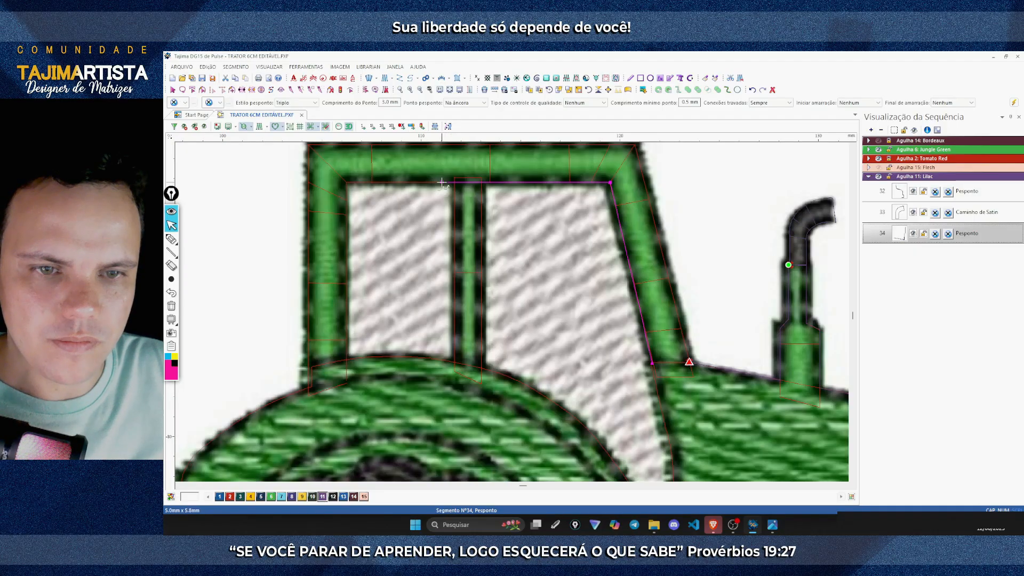
click(482, 184)
scroll(482, 184, down, 2)
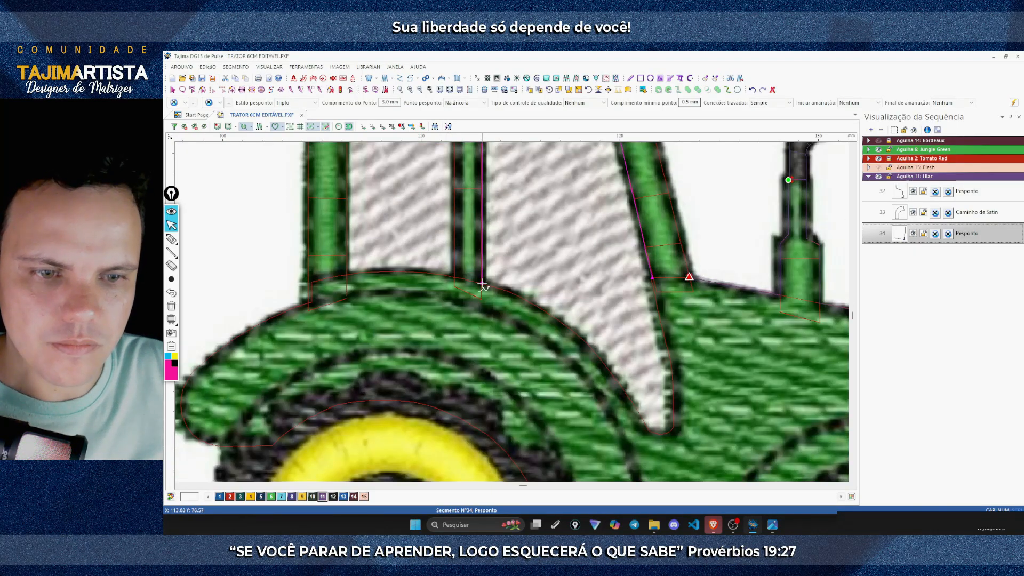
click(483, 283)
Step: Continue the window outline along the fender's curve down to the rounded lower tip of the front window
click(527, 300)
click(578, 334)
click(602, 362)
click(619, 383)
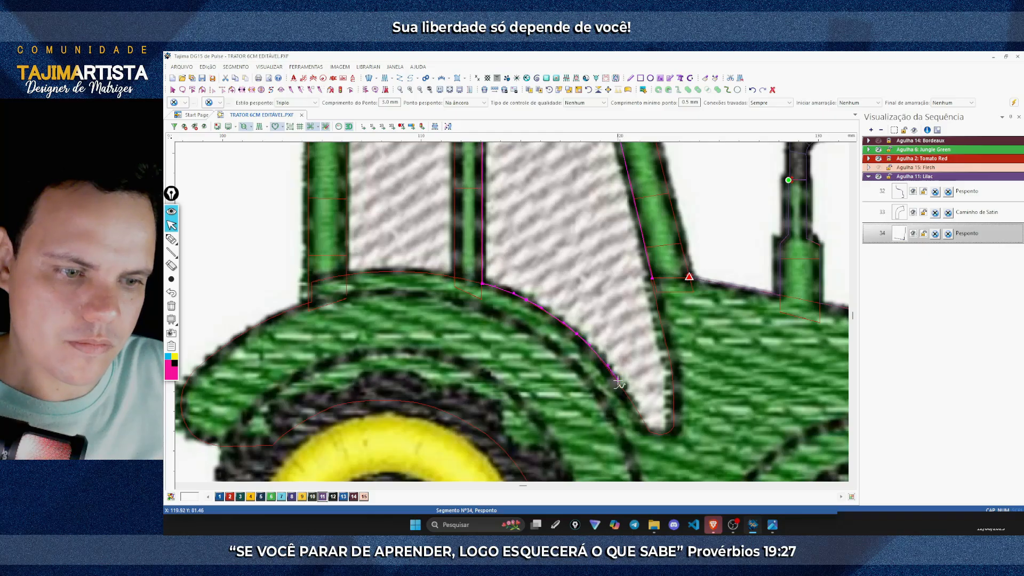
click(627, 394)
click(640, 412)
click(650, 431)
click(662, 434)
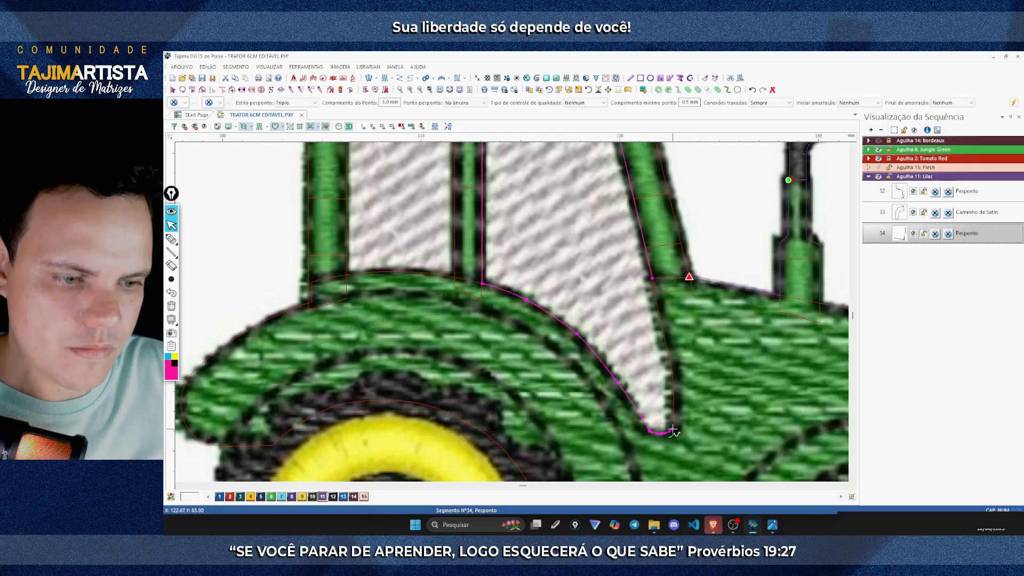
Step: Trace the front window's lower front edge back up to its starting point at the pillar base and finish the segment
click(673, 425)
click(674, 389)
click(670, 360)
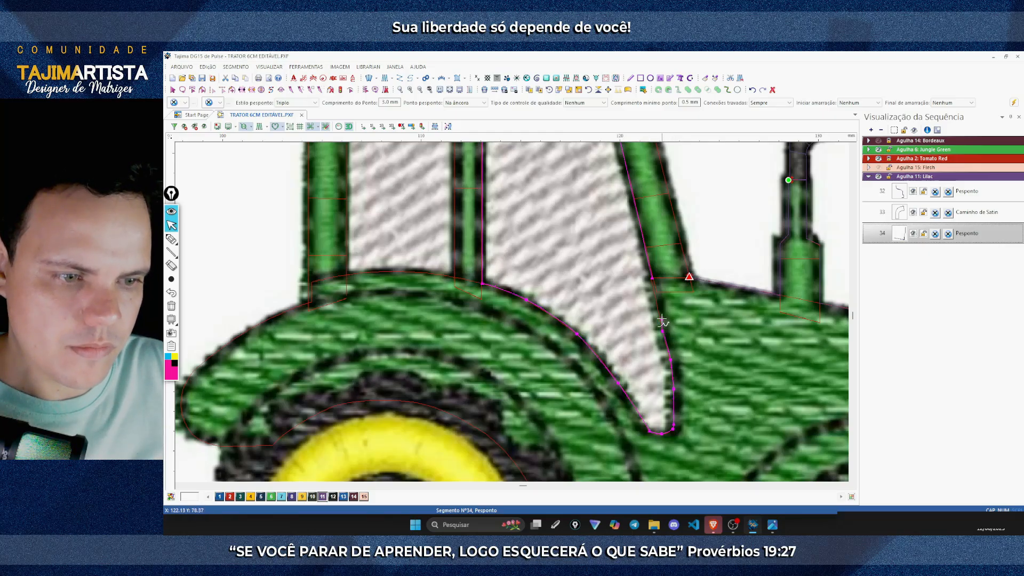
click(666, 338)
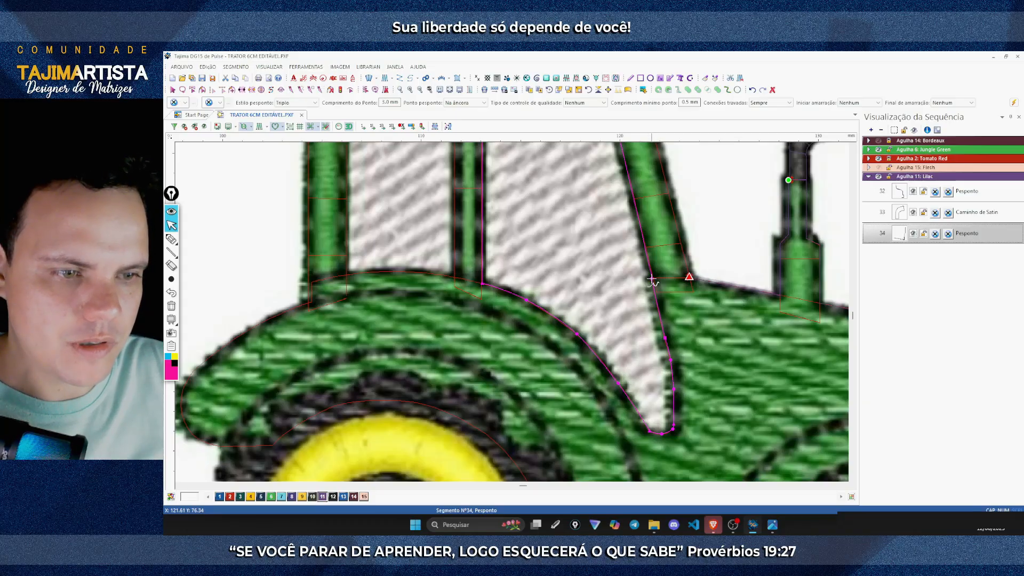
click(652, 278)
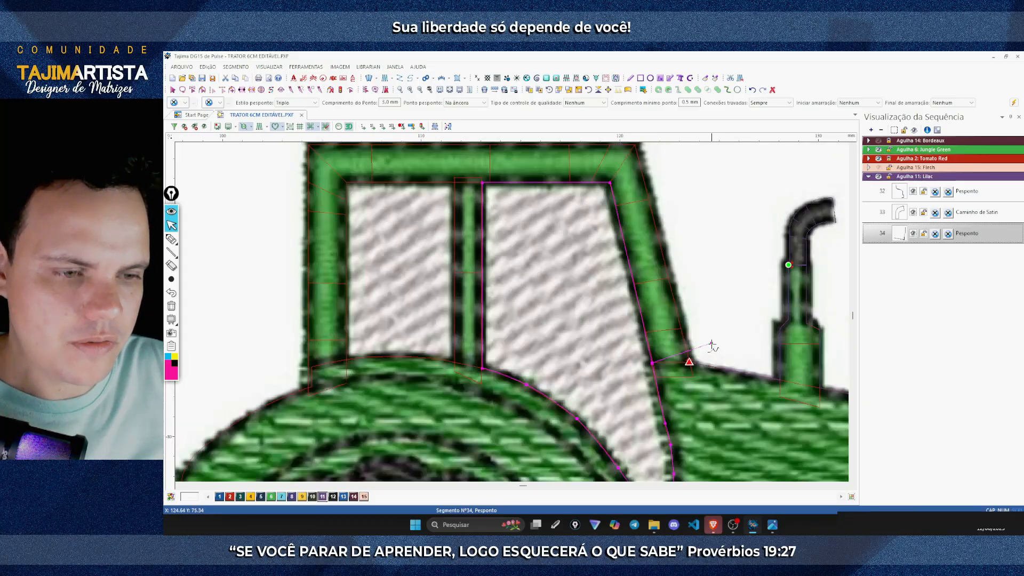
scroll(720, 325, up, 2)
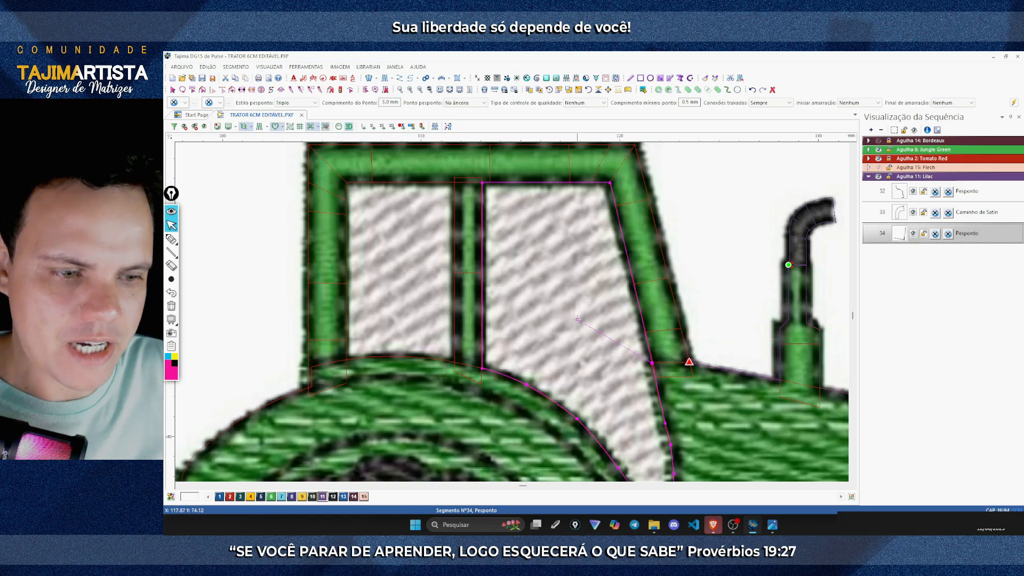
key(Return)
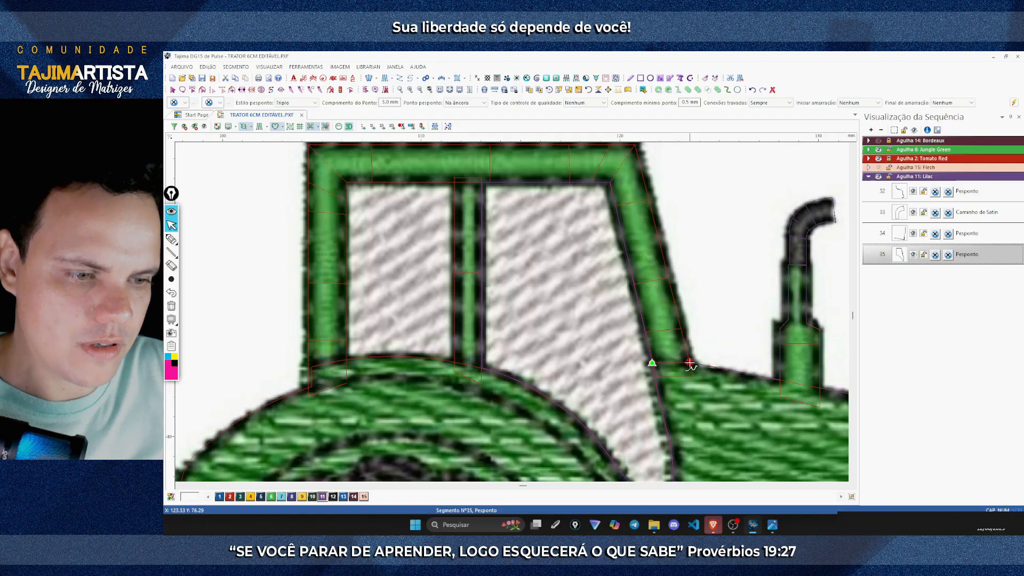
Step: Trace the cab's outer contour from the front pillar base across the roof and down the rear pillar, finishing the segment
scroll(690, 363, up, 3)
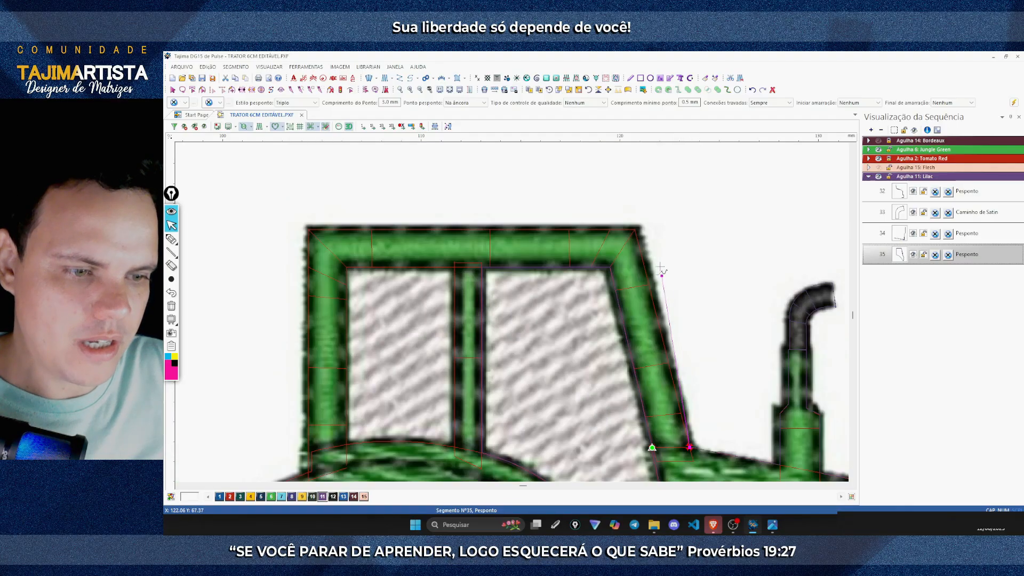
click(635, 230)
scroll(635, 230, left, 5)
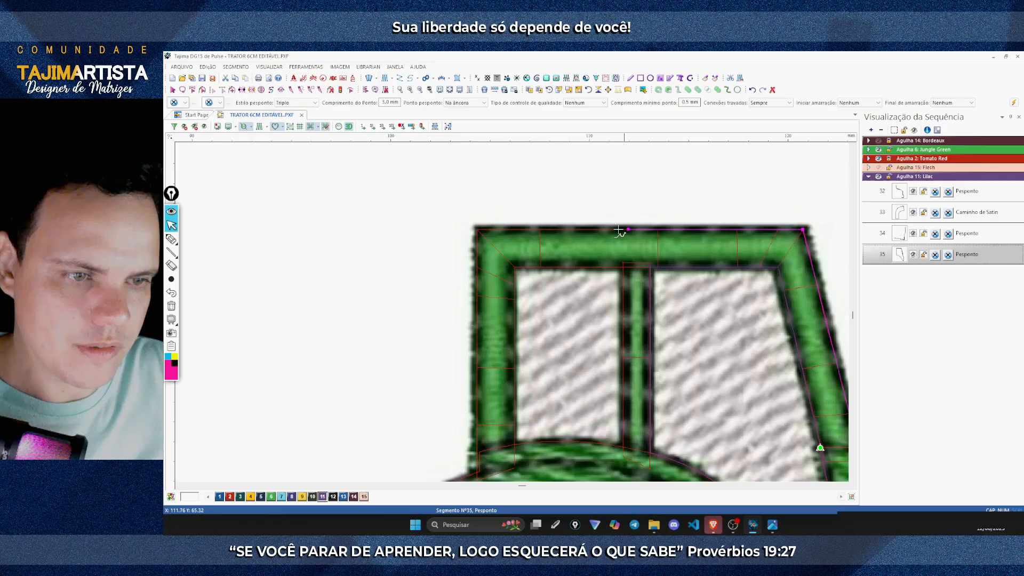
click(478, 230)
scroll(478, 234, down, 3)
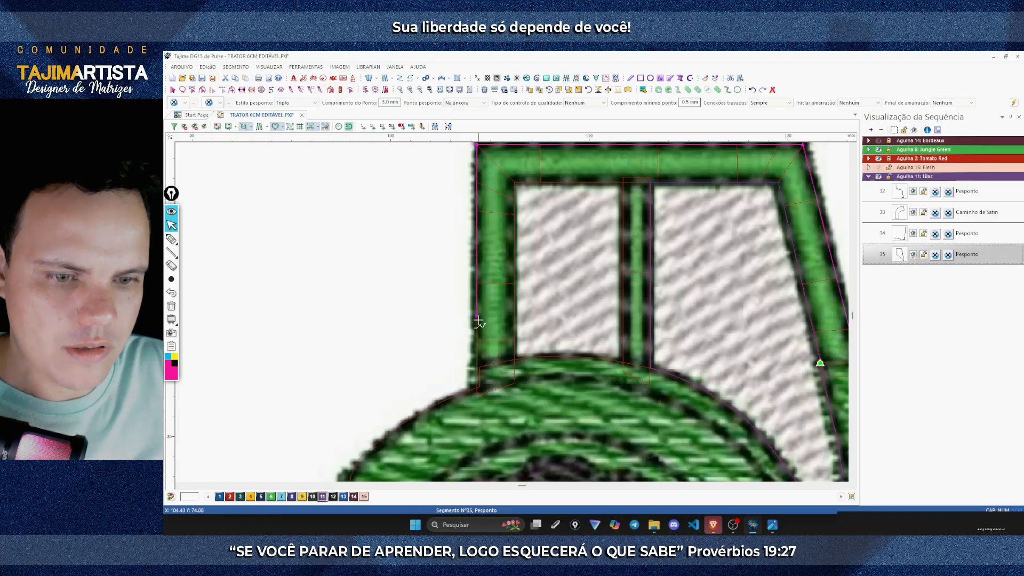
click(477, 367)
key(Return)
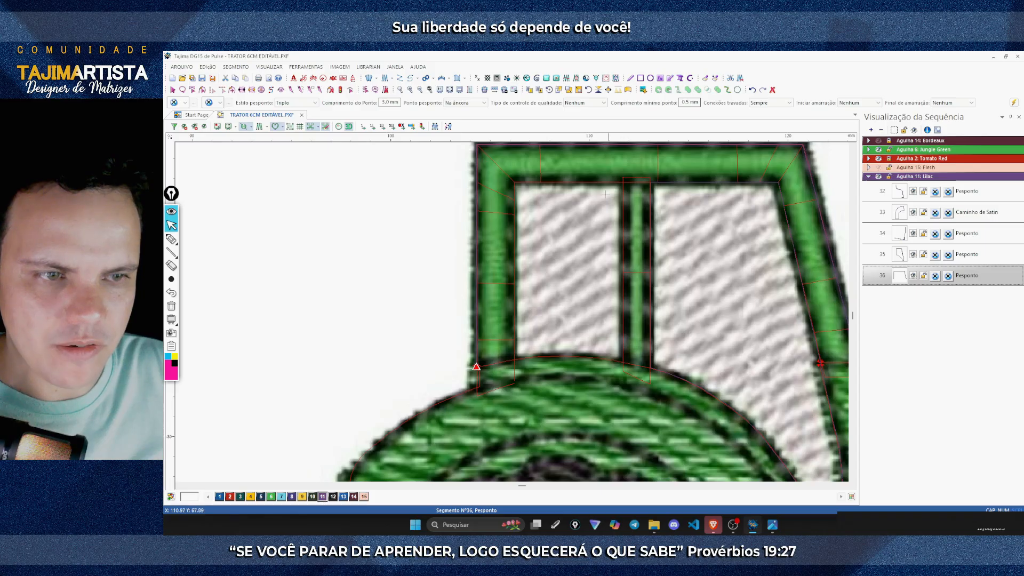
Step: Digitise the rear window as a closed Pesponto outline, curving its bottom edge along the fender, and finish the segment
click(514, 360)
click(514, 183)
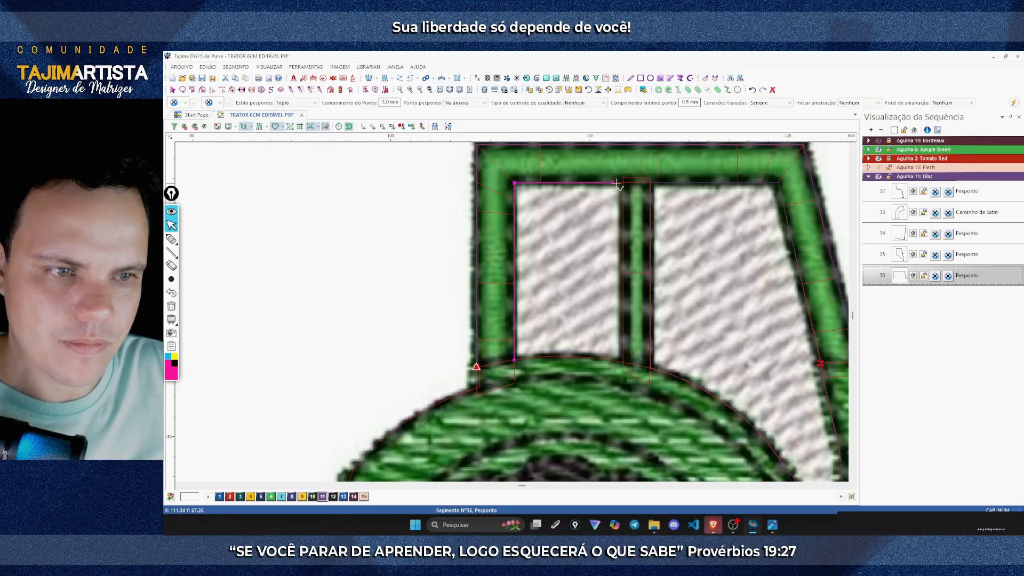
click(622, 183)
click(622, 362)
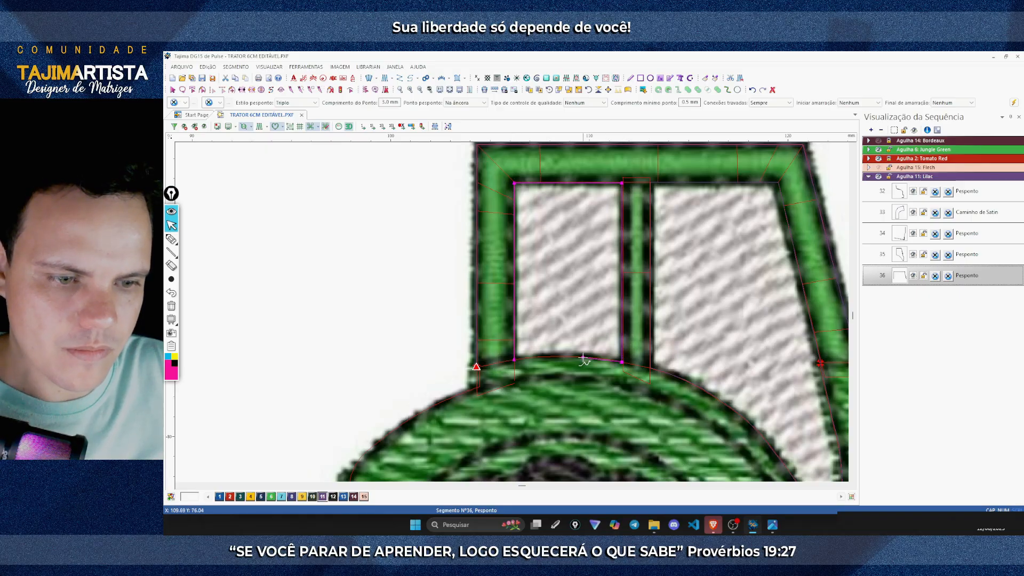
right_click(582, 357)
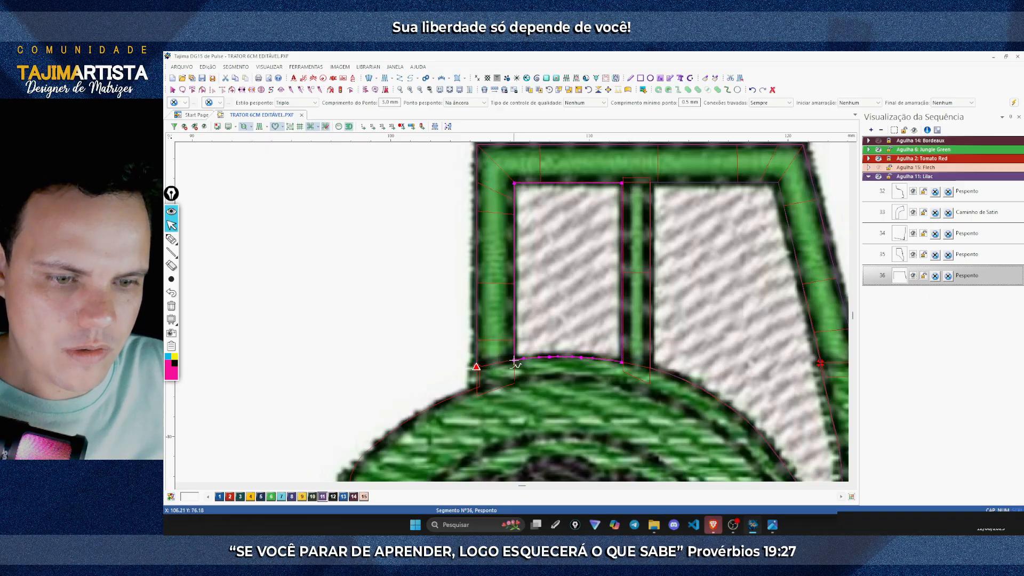
key(Return)
Step: Start a Pesponto line at the rear pillar's base and trace it along the fender's upper rear edge
scroll(522, 314, down, 2)
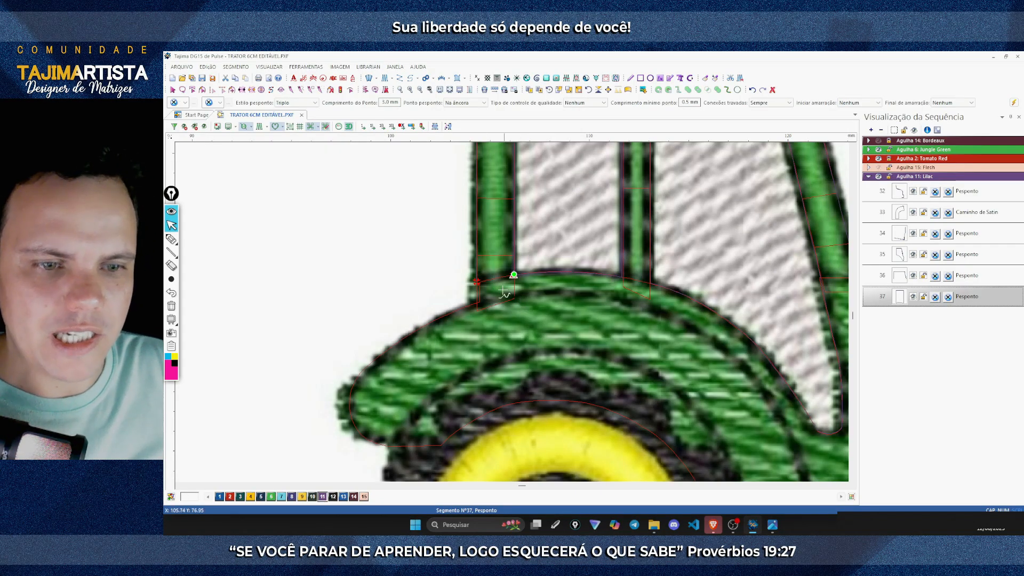
click(477, 282)
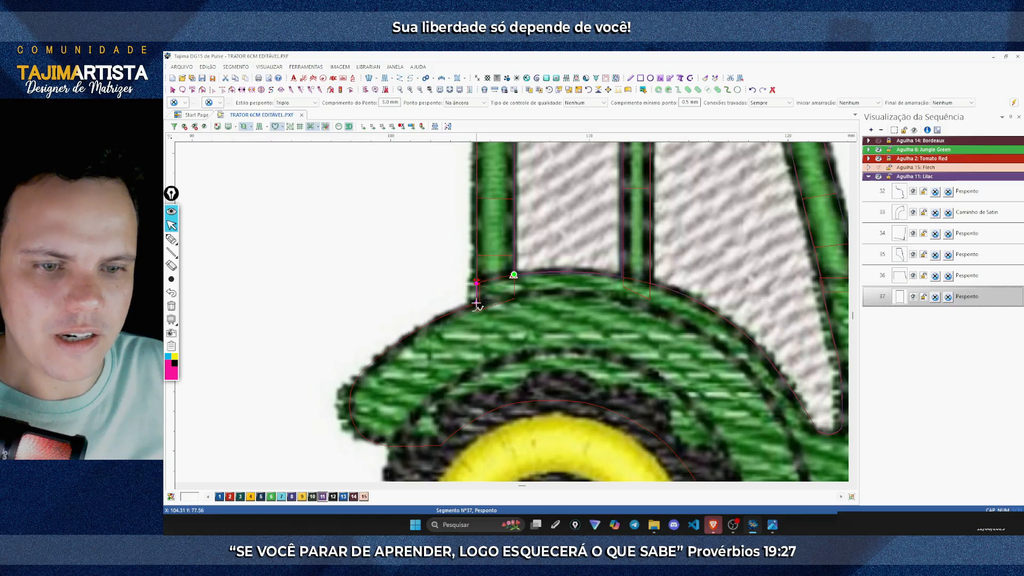
click(476, 304)
scroll(477, 304, down, 2)
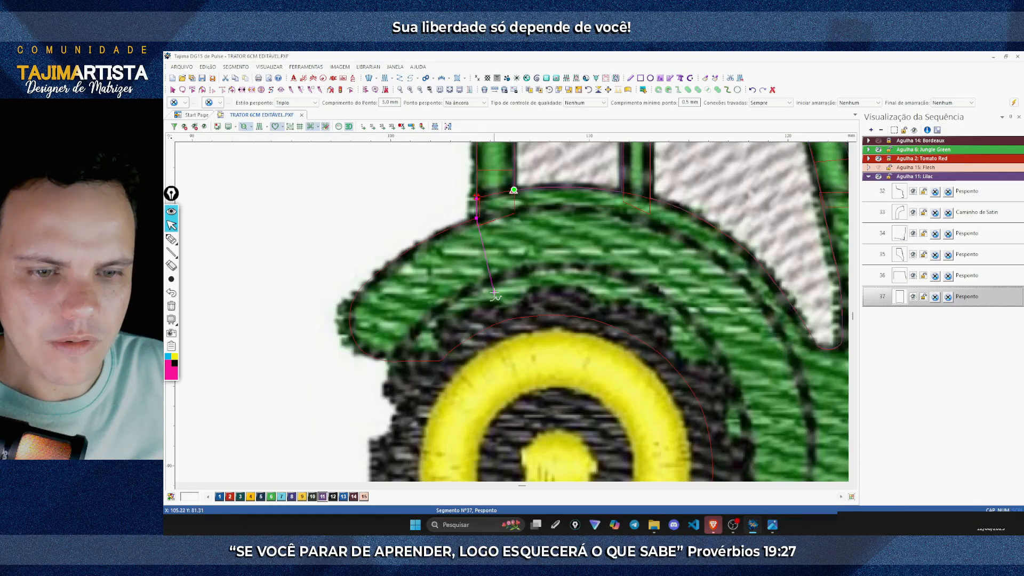
click(441, 232)
click(393, 261)
click(361, 288)
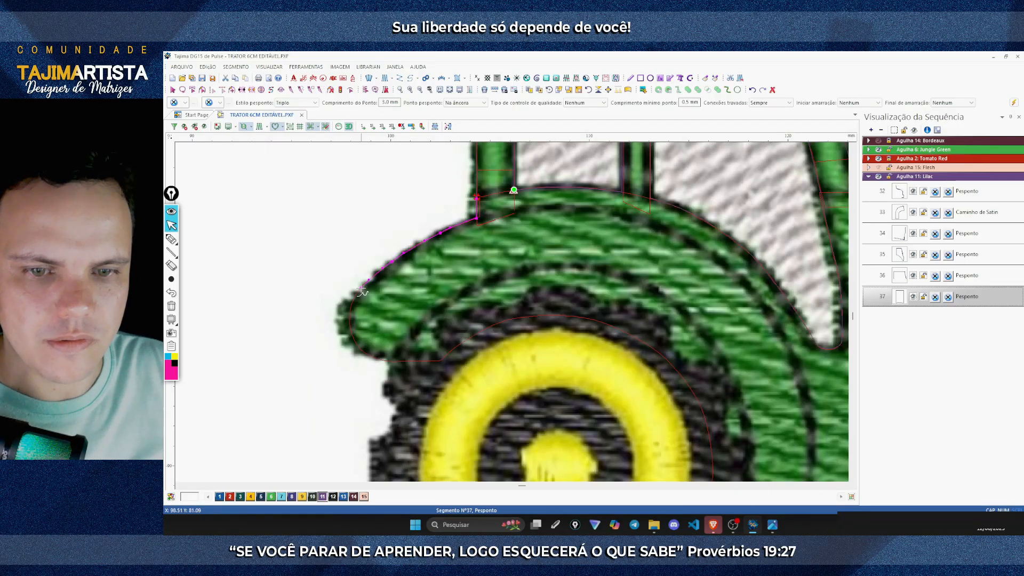
Step: Continue the line around the fender's rounded rear end to its underside at the rear wheel
click(351, 306)
click(350, 321)
click(355, 340)
click(360, 350)
click(371, 358)
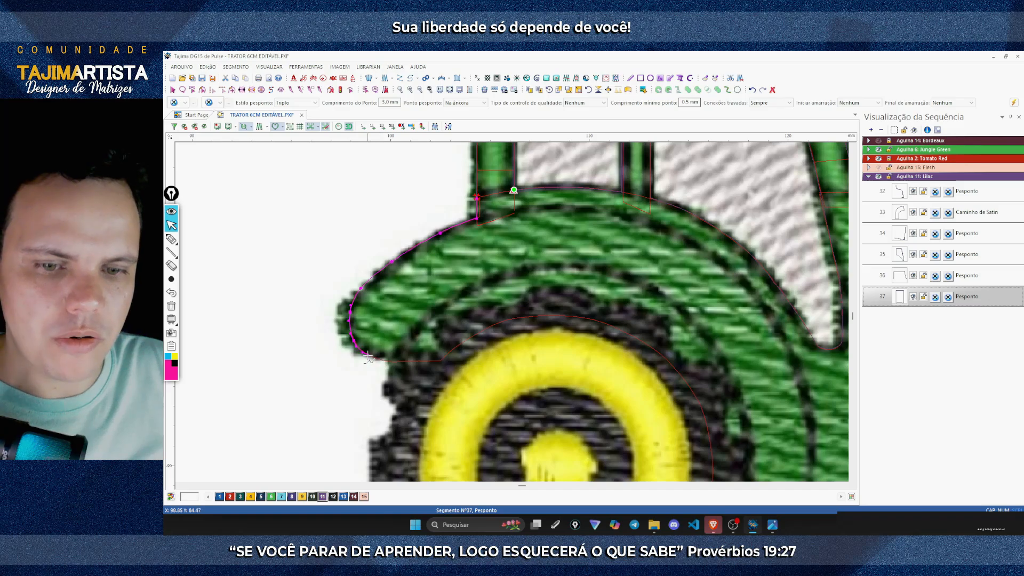
click(380, 361)
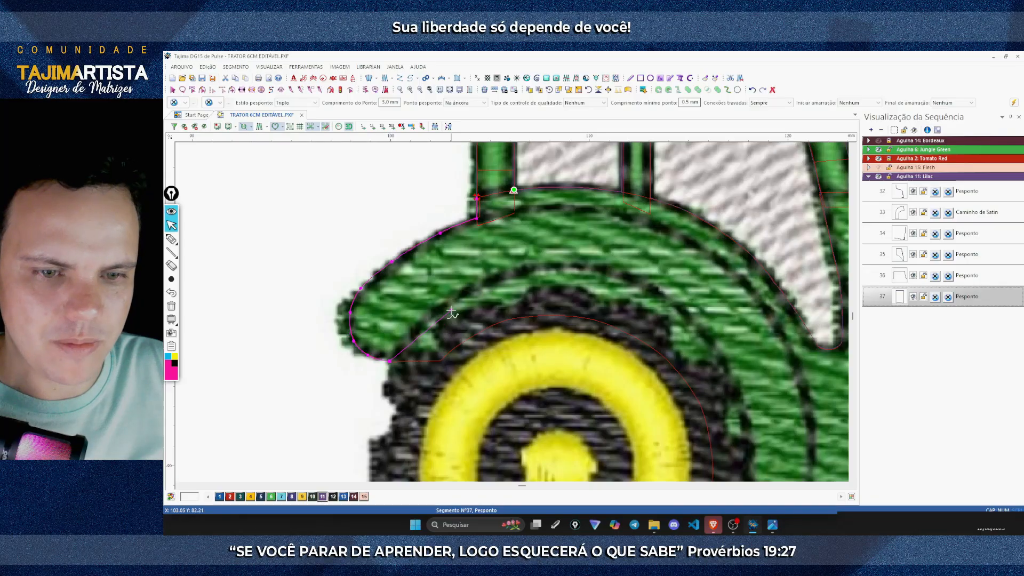
scroll(390, 364, down, 3)
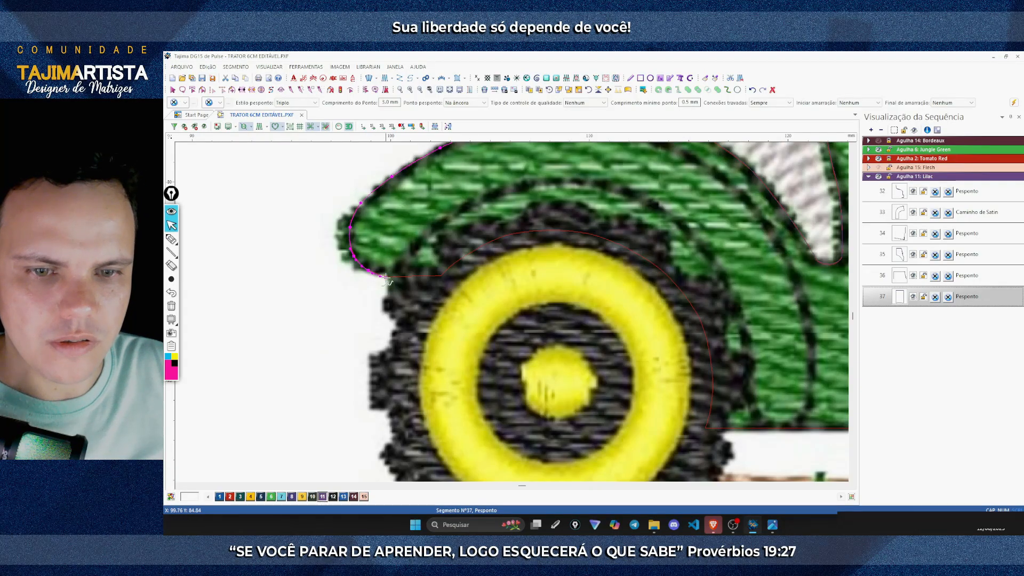
click(391, 275)
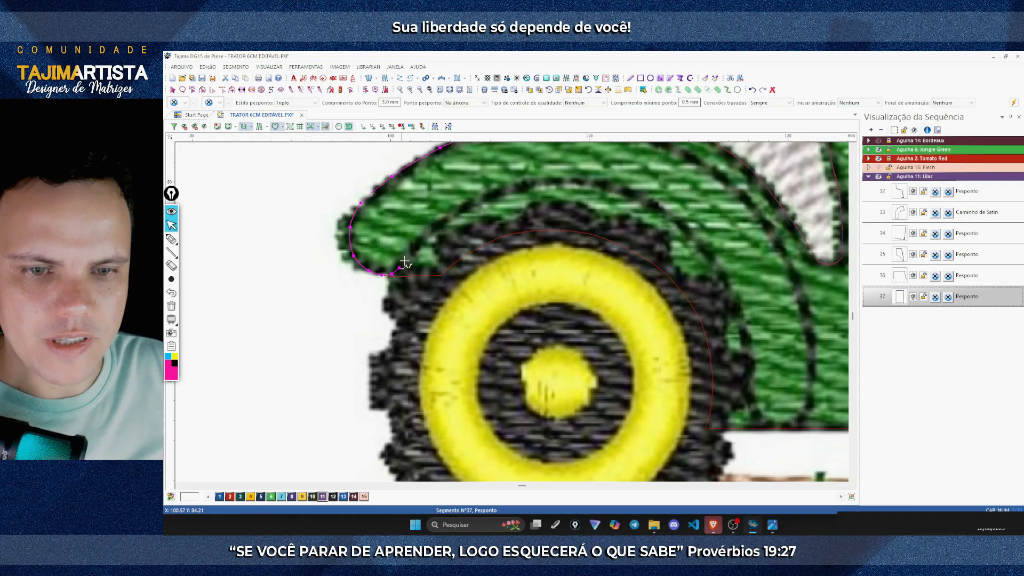
Step: Trace the fender's inner arch over the rear wheel and down its front side, finishing the segment
click(408, 256)
click(446, 219)
click(468, 205)
click(528, 184)
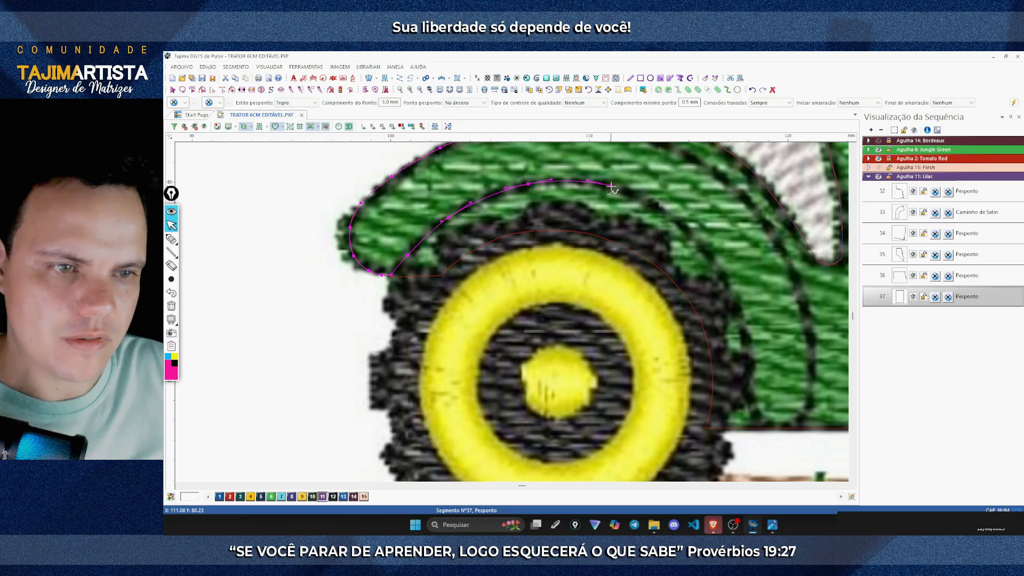
click(621, 189)
click(691, 230)
click(728, 286)
click(739, 321)
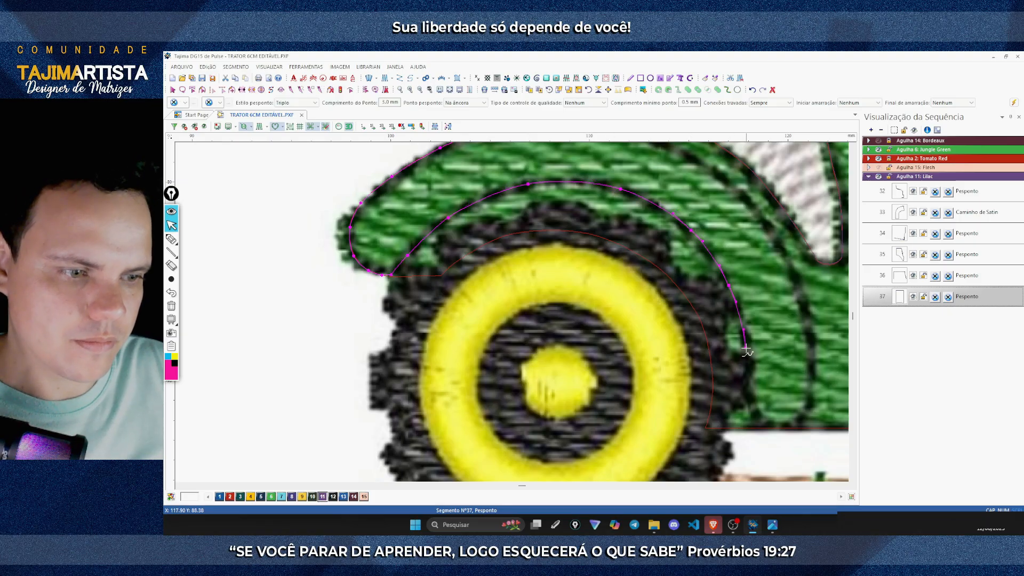
click(748, 349)
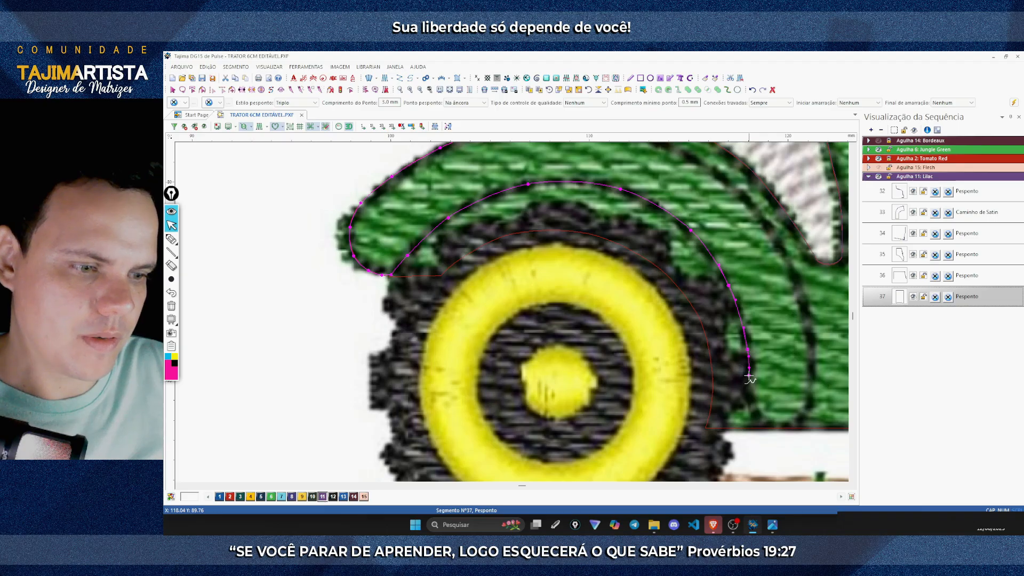
key(Return)
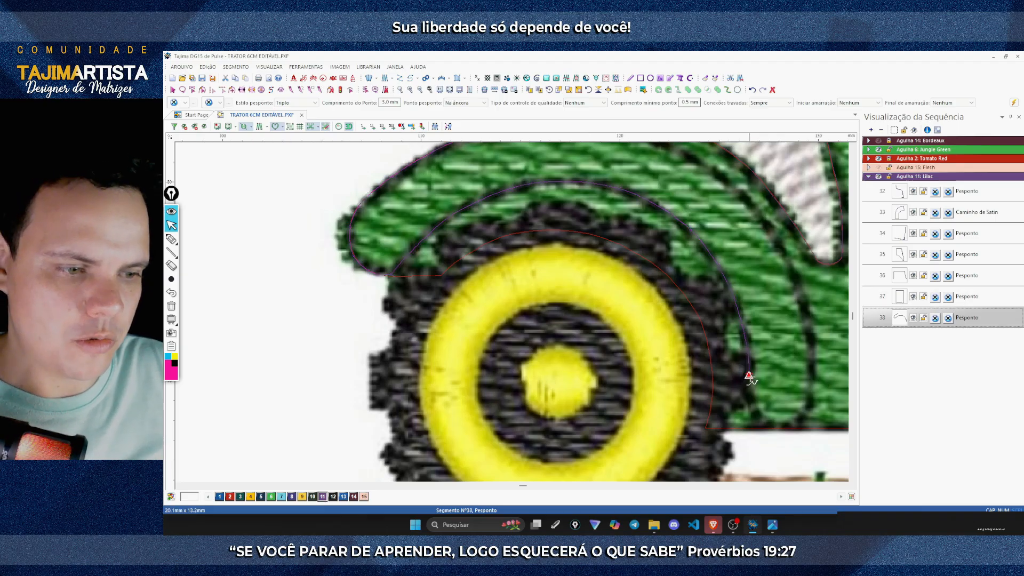
Step: Start a Pesponto line at the inner arch's lower end and trace it around the fender's rounded lower front end
scroll(749, 378, right, 3)
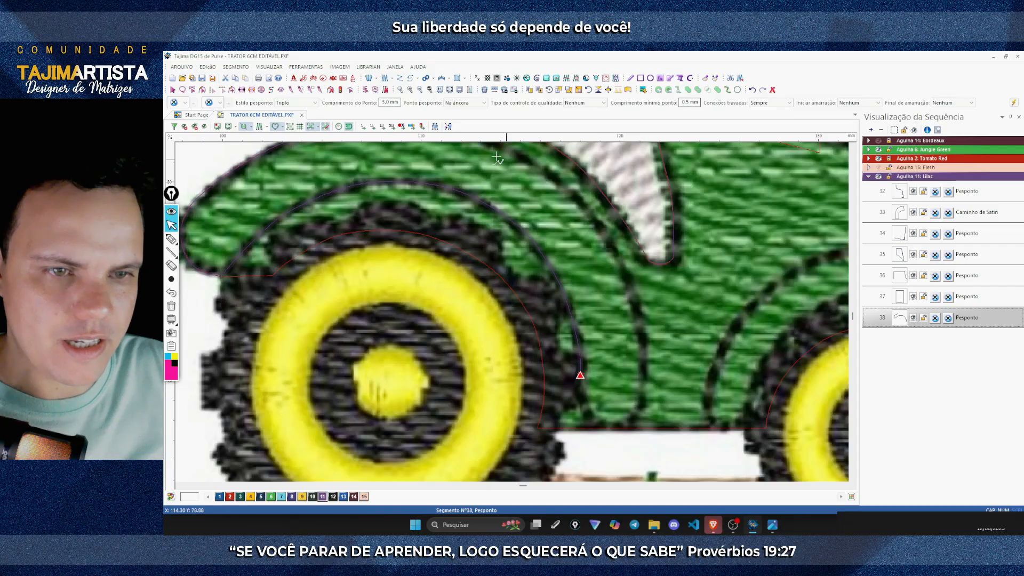
click(580, 376)
click(586, 408)
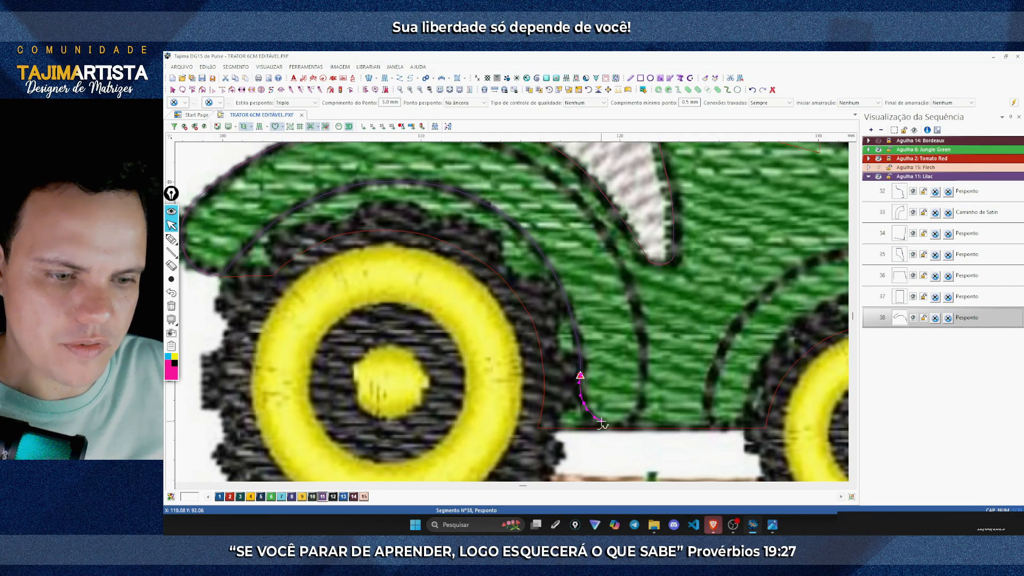
click(596, 421)
click(629, 425)
click(644, 388)
Step: Trace the Pesponto line up the fender's outer front edge and over its top to the rear pillar's base, finishing the segment
scroll(644, 389, up, 2)
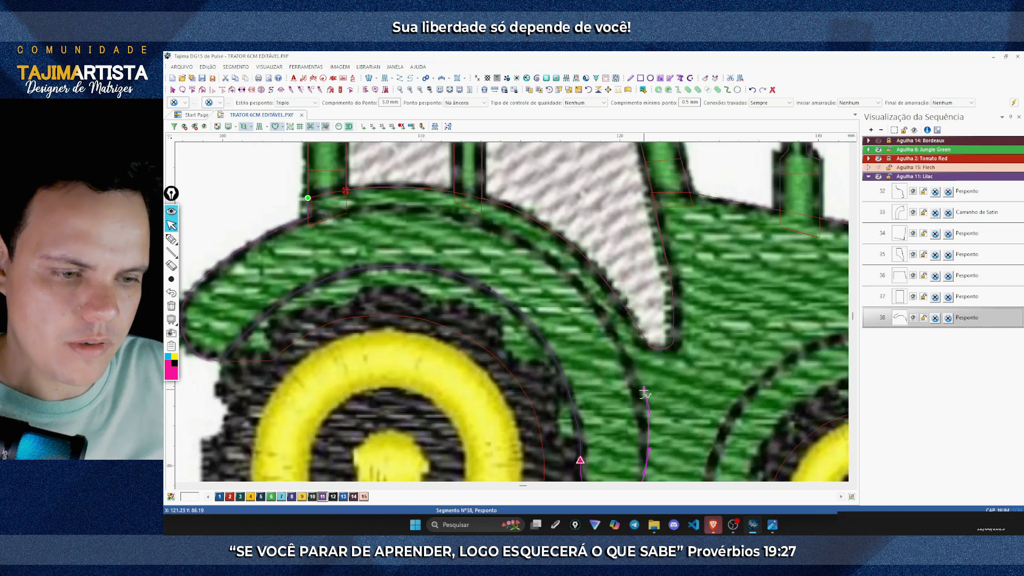
click(639, 403)
click(607, 321)
click(558, 262)
click(514, 232)
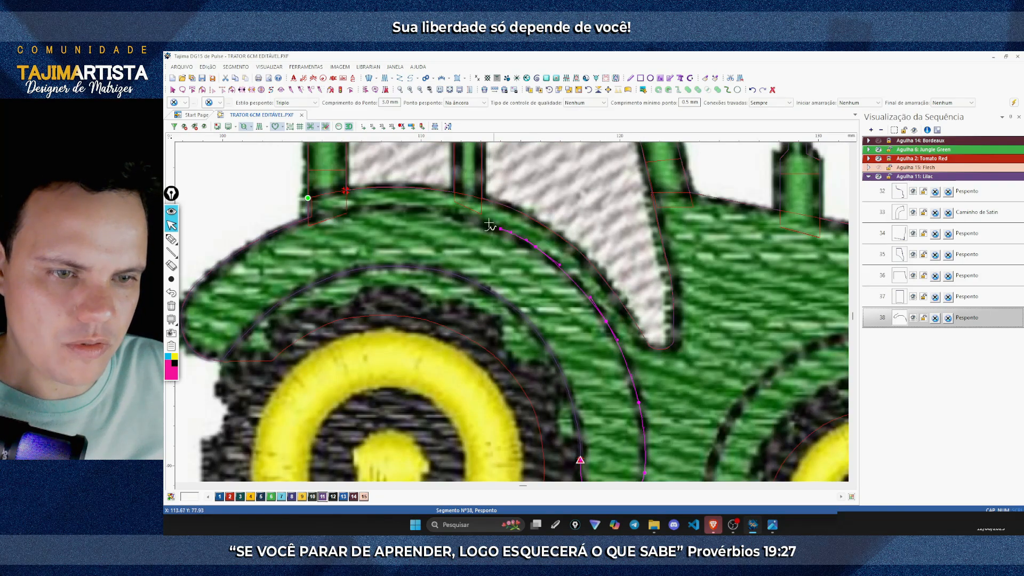
click(475, 215)
click(448, 213)
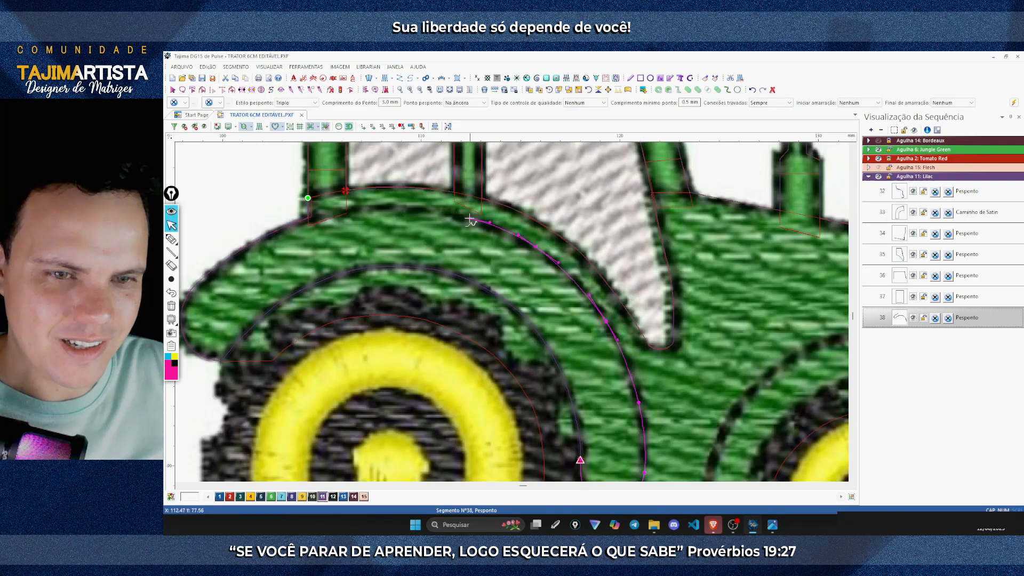
click(403, 209)
key(Left)
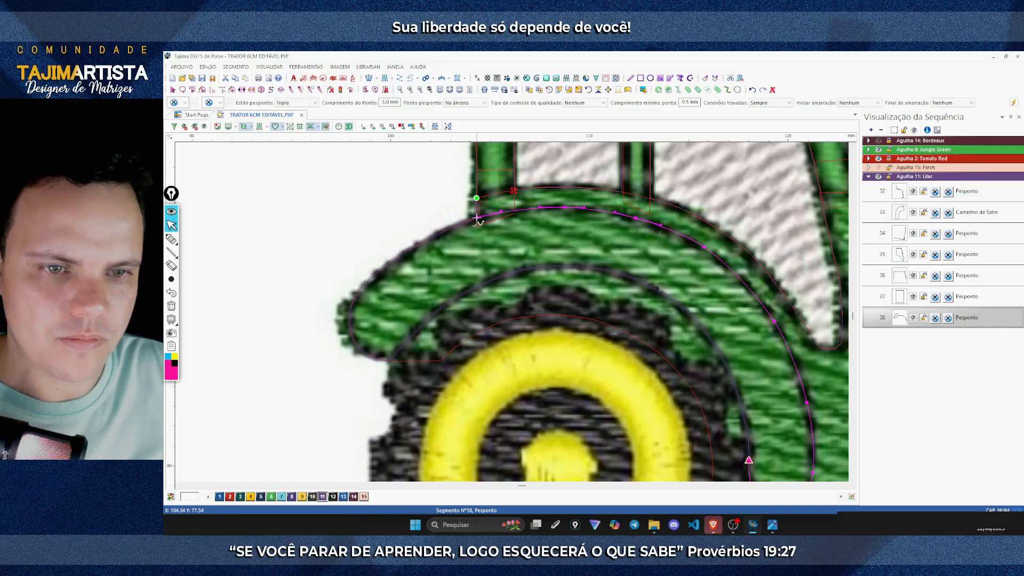
click(477, 219)
key(Return)
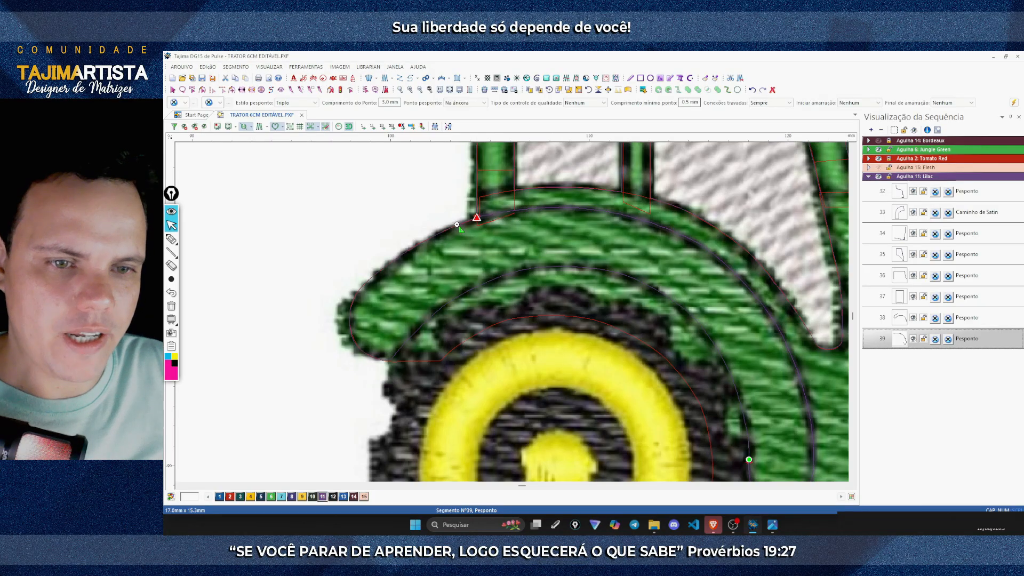
Step: Inspect the fender's stitched outlines from the rear pillar's base down to the rounded lower front end
key(Right)
key(Down)
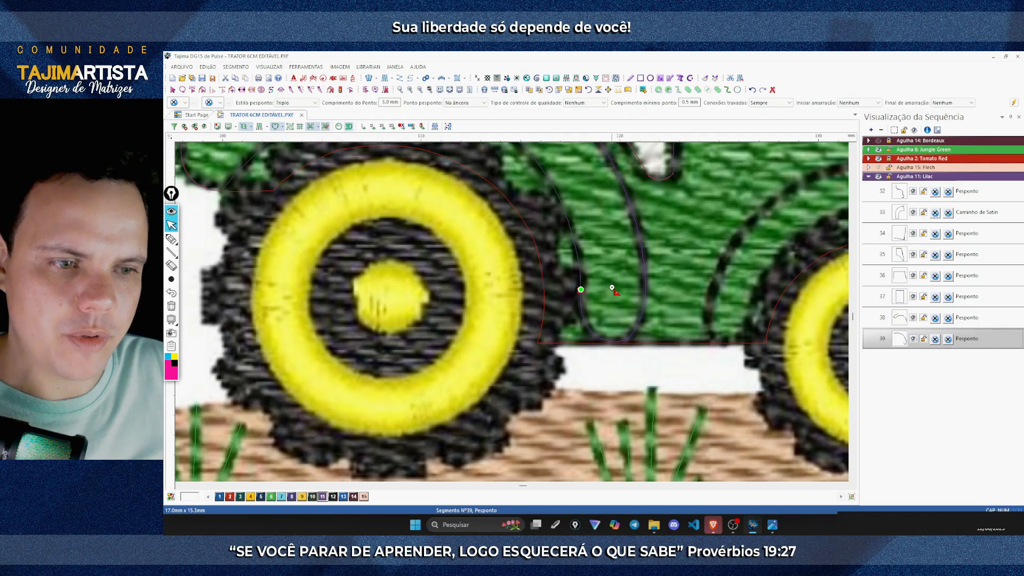
key(Up)
key(Left)
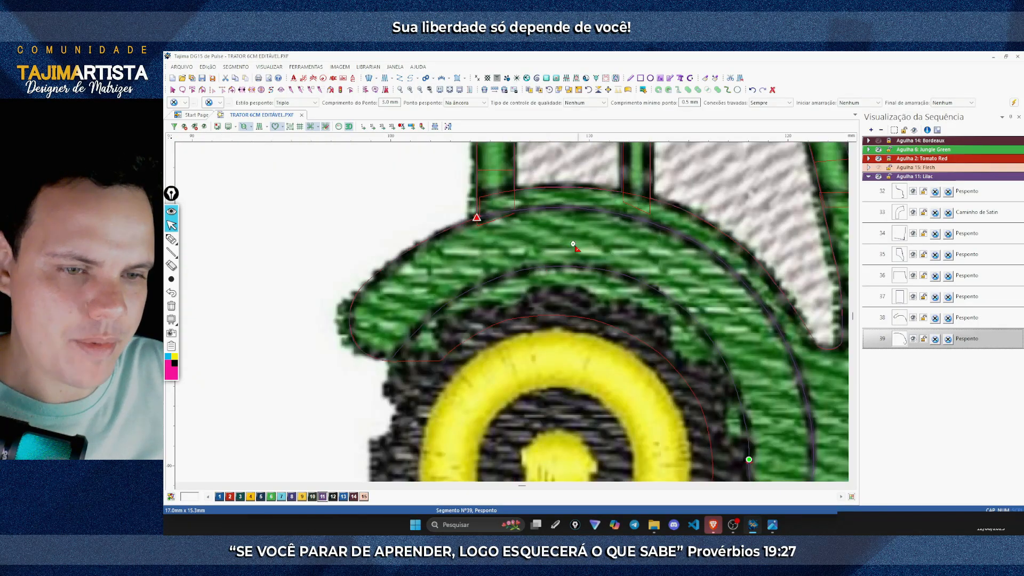
key(Right)
key(Down)
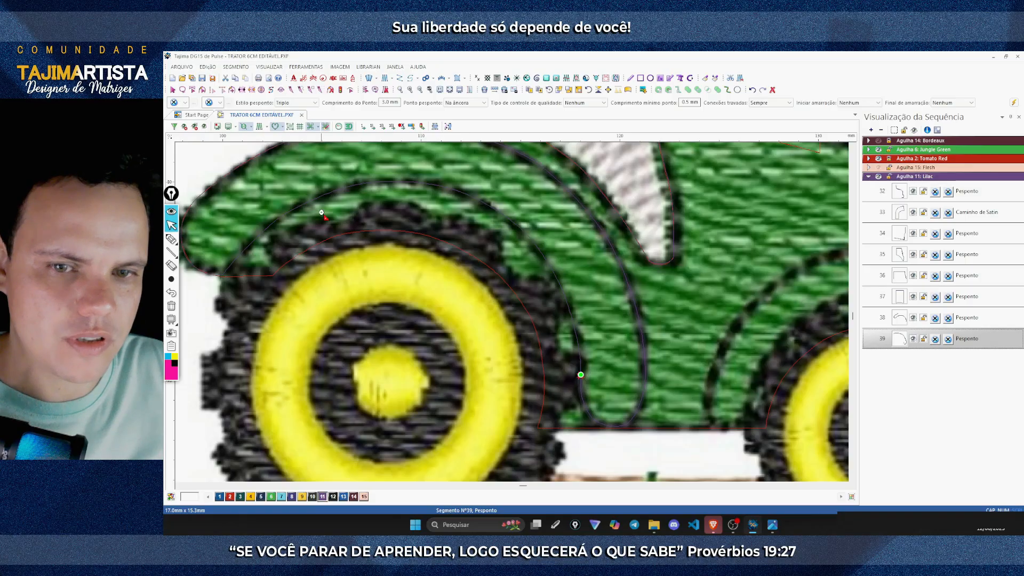
key(Down)
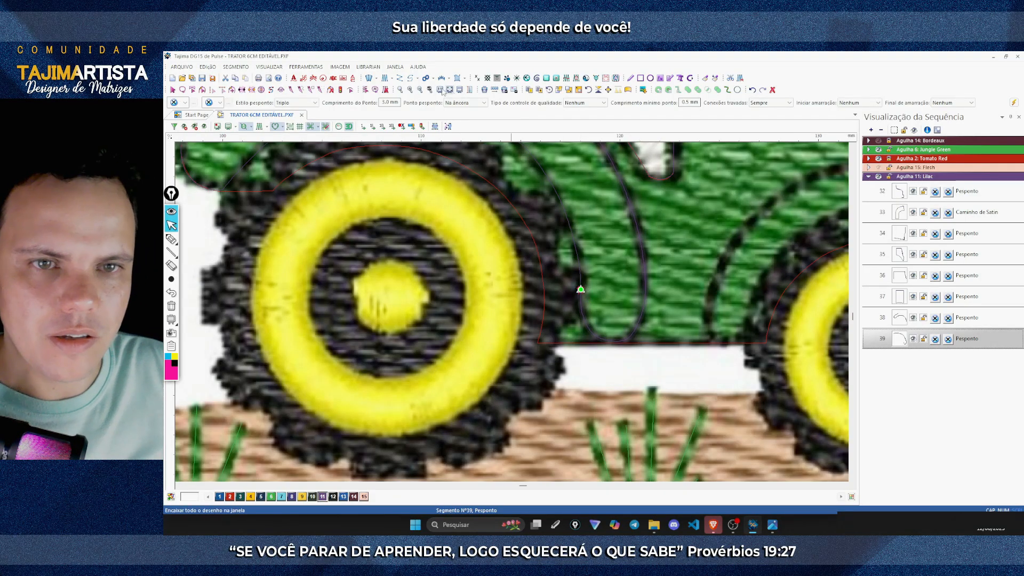
click(420, 90)
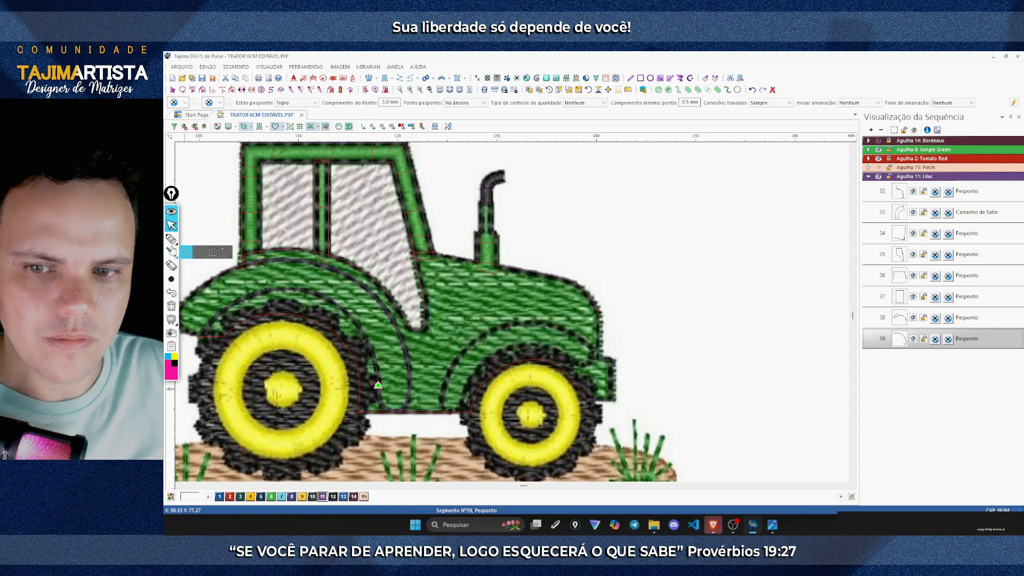
Step: Mark up the hood contour from the front bumper to the exhaust base in pink, circling both end points
click(171, 238)
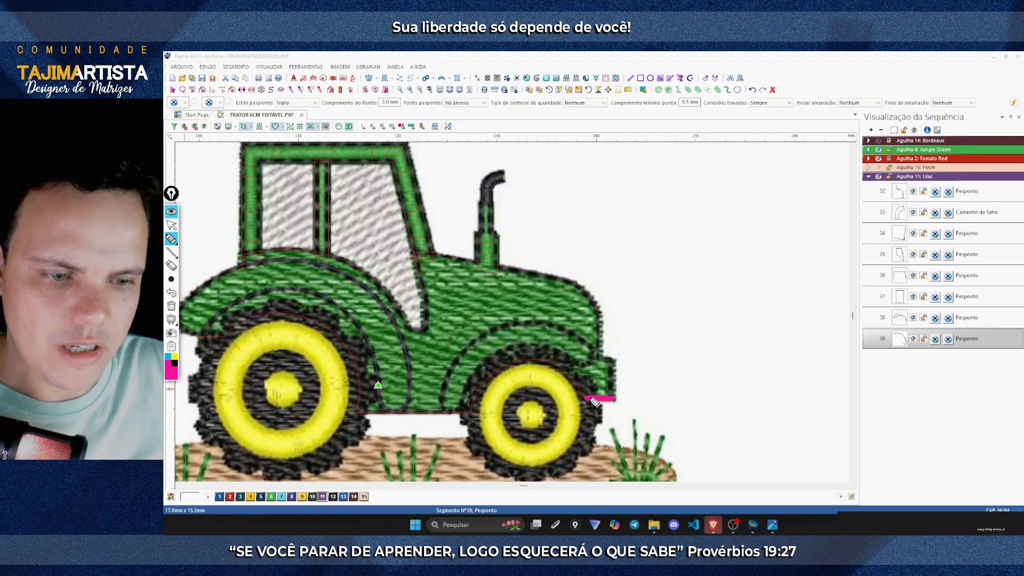
mouse_move(587, 401)
mouse_down()
mouse_move(613, 400)
mouse_move(617, 391)
mouse_move(617, 364)
mouse_move(598, 362)
mouse_move(590, 301)
mouse_move(567, 282)
mouse_move(504, 272)
mouse_up()
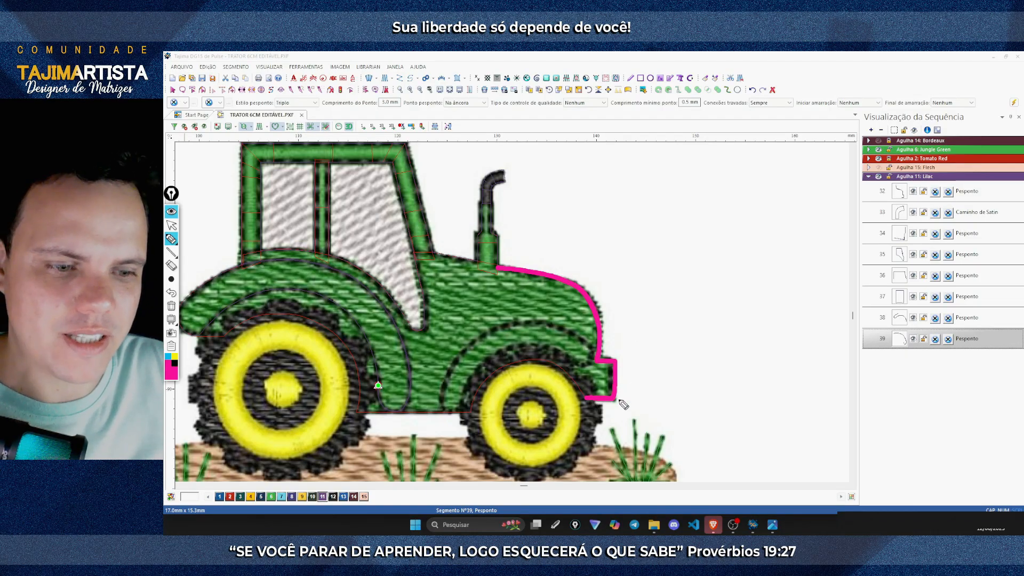
mouse_move(593, 398)
mouse_down()
mouse_move(587, 391)
mouse_move(585, 401)
mouse_up()
drag(493, 263, 490, 266)
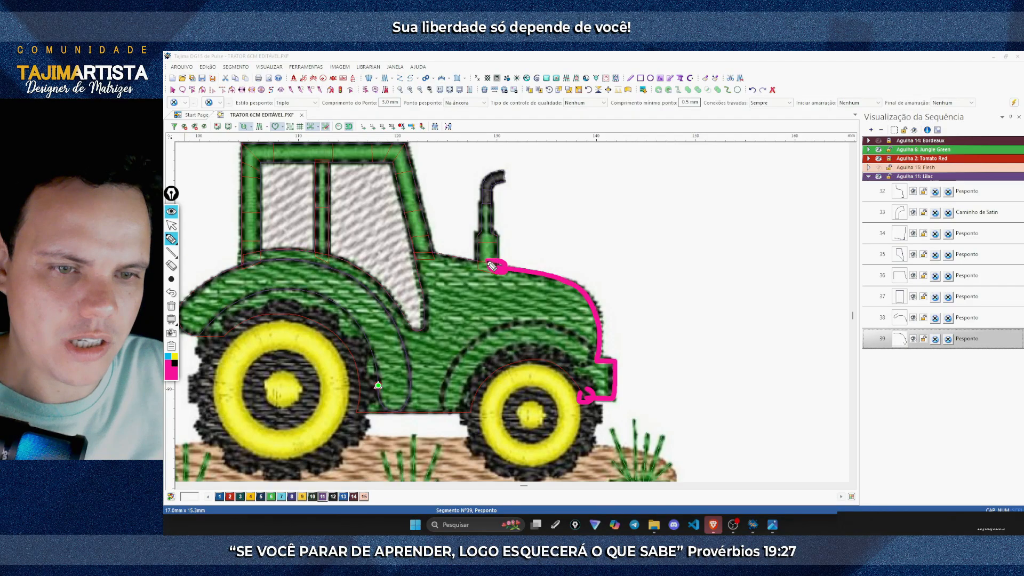
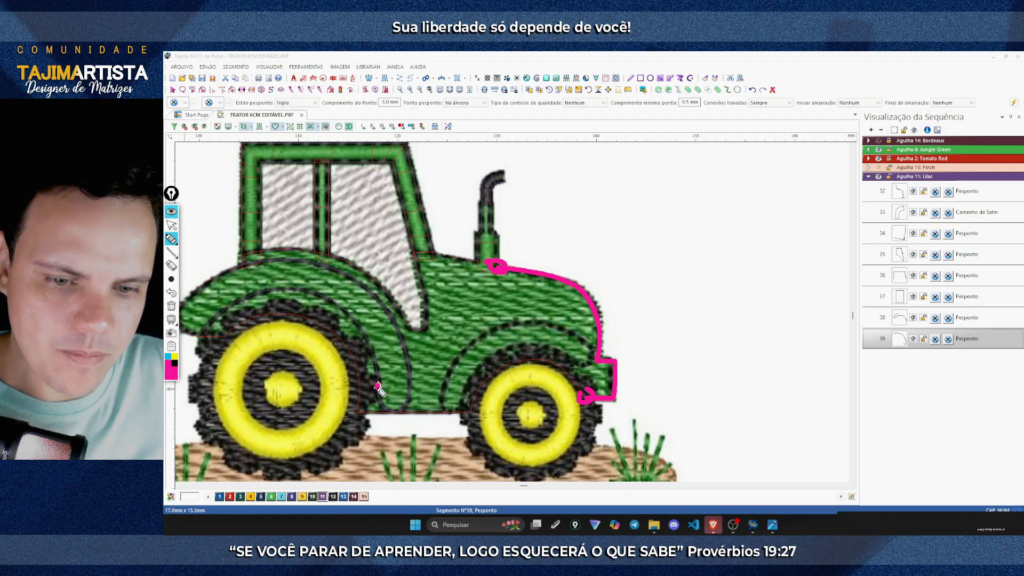
Step: Mark up the fender's outer line and flag its end at the rear pillar with a cross, and clear all pink markup
mouse_move(378, 386)
mouse_down()
mouse_move(384, 408)
mouse_move(406, 409)
mouse_move(409, 376)
mouse_move(390, 319)
mouse_move(333, 269)
mouse_move(283, 260)
mouse_move(248, 269)
mouse_up()
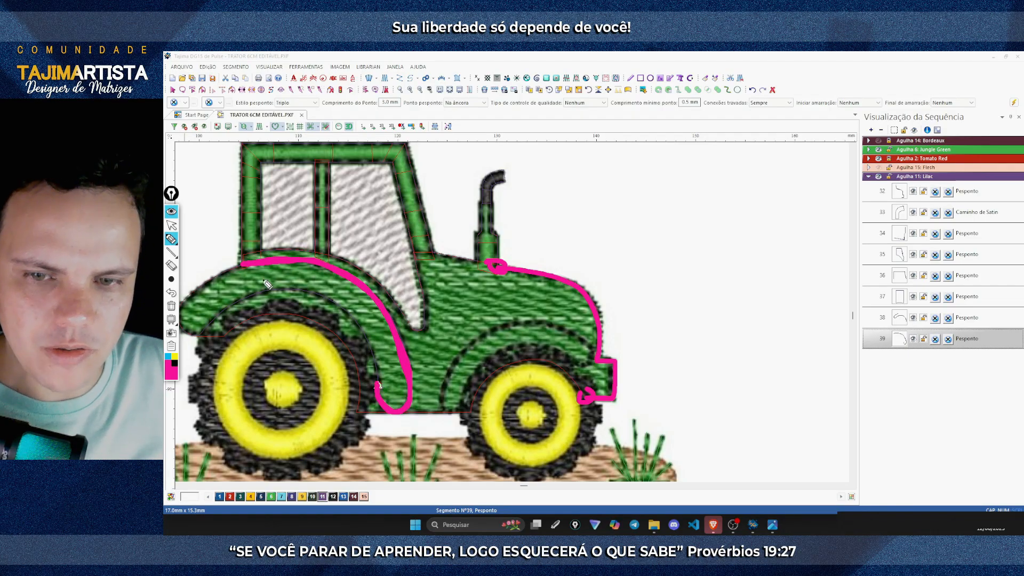
drag(240, 261, 261, 316)
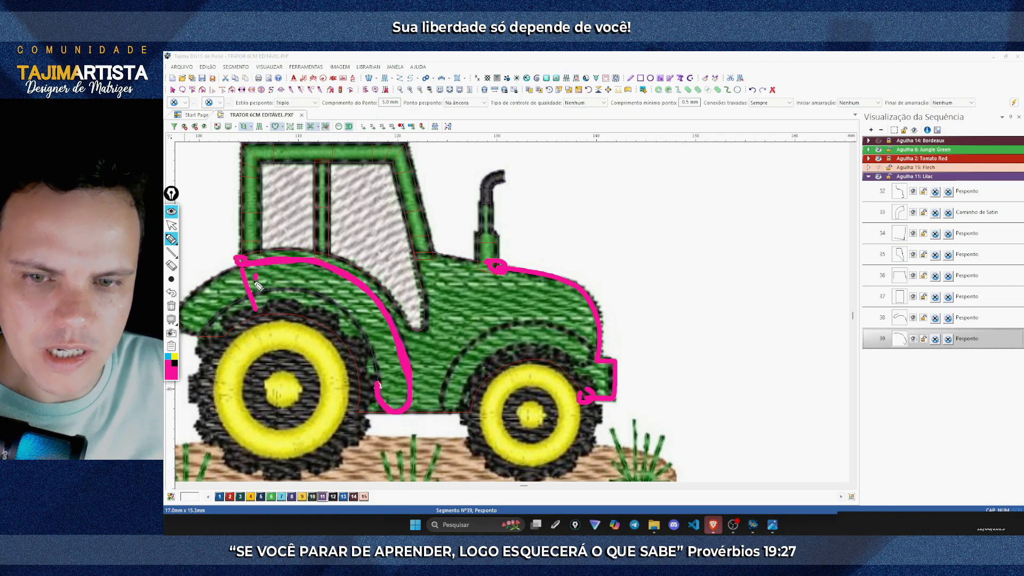
drag(257, 275, 237, 298)
drag(225, 278, 265, 298)
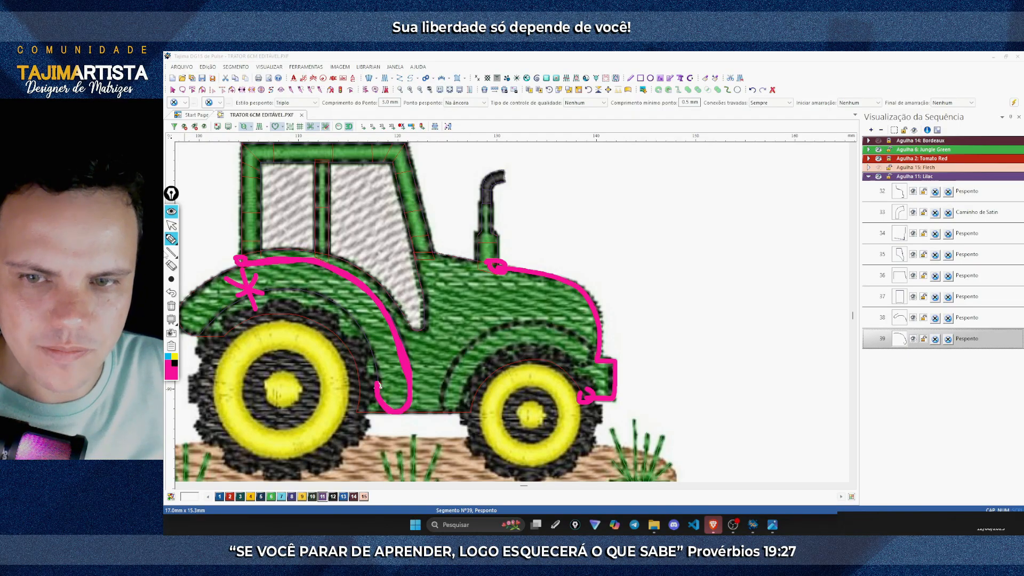
click(171, 225)
click(171, 306)
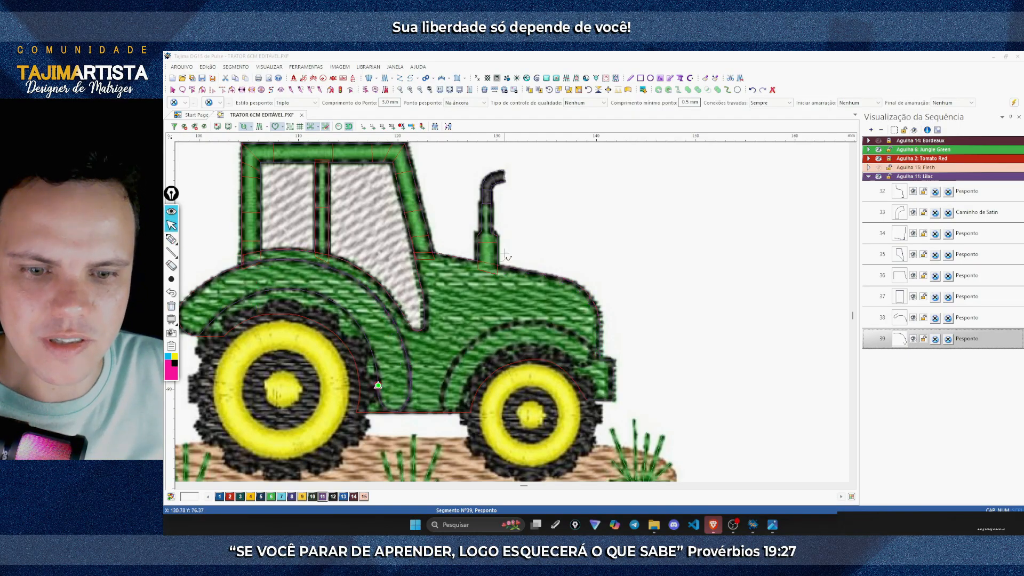
Step: Examine the tractor's fender outlines, both wheels and the ground area, in close-up and overall
click(411, 91)
key(Left)
key(Down)
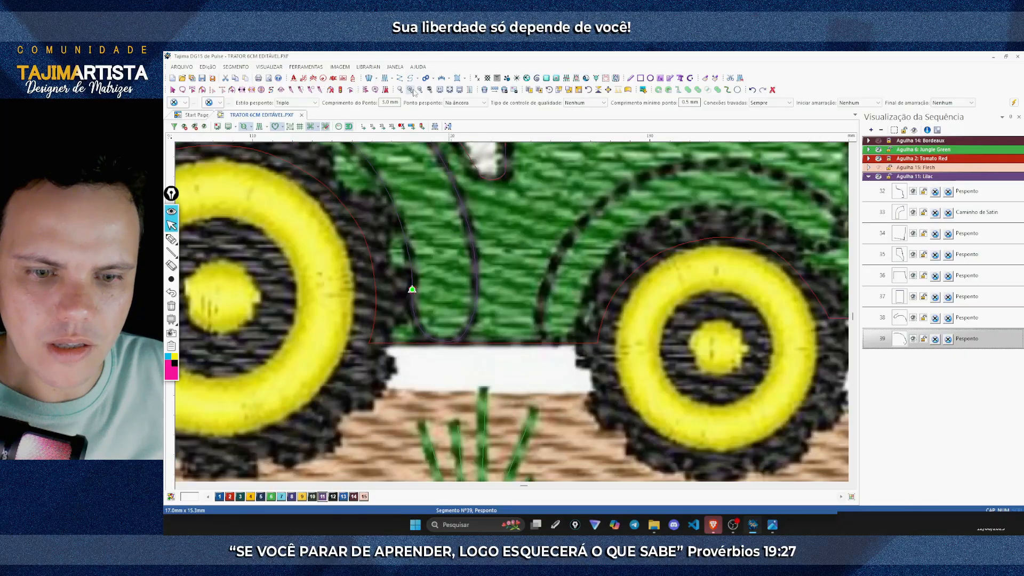
click(413, 90)
key(Left)
key(Up)
click(420, 90)
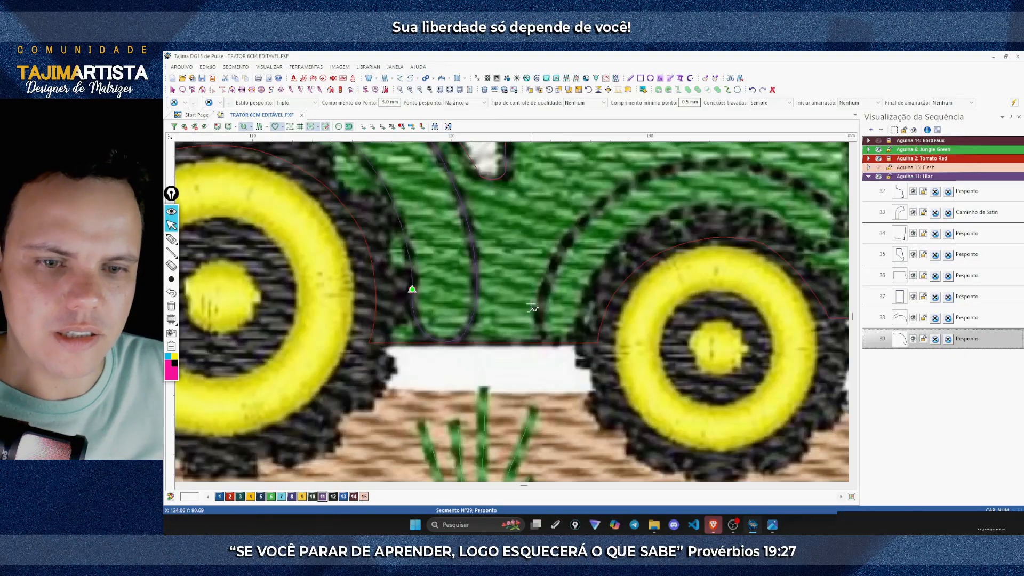
key(Left)
click(419, 90)
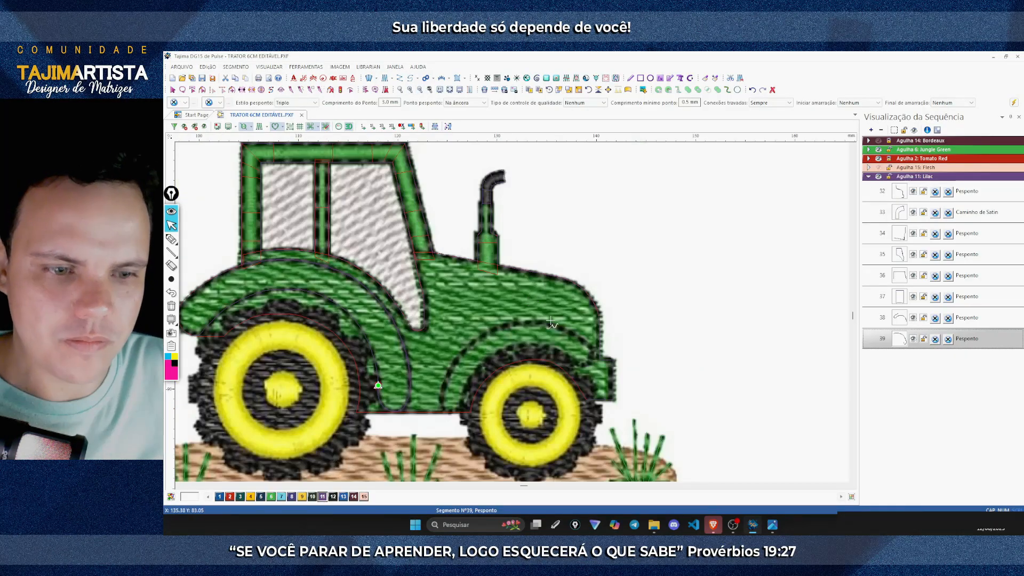
scroll(509, 341, up, 1)
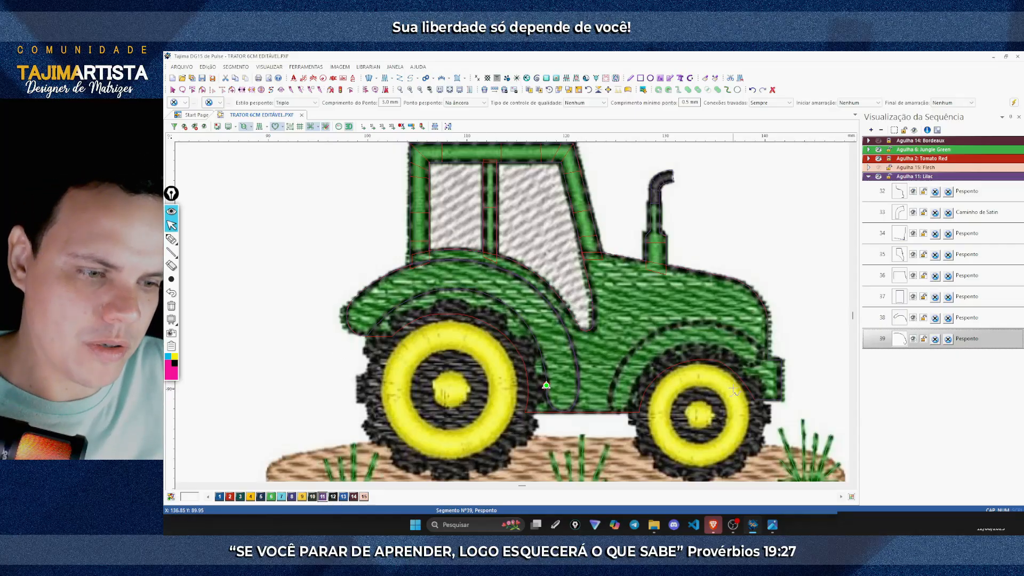
click(410, 91)
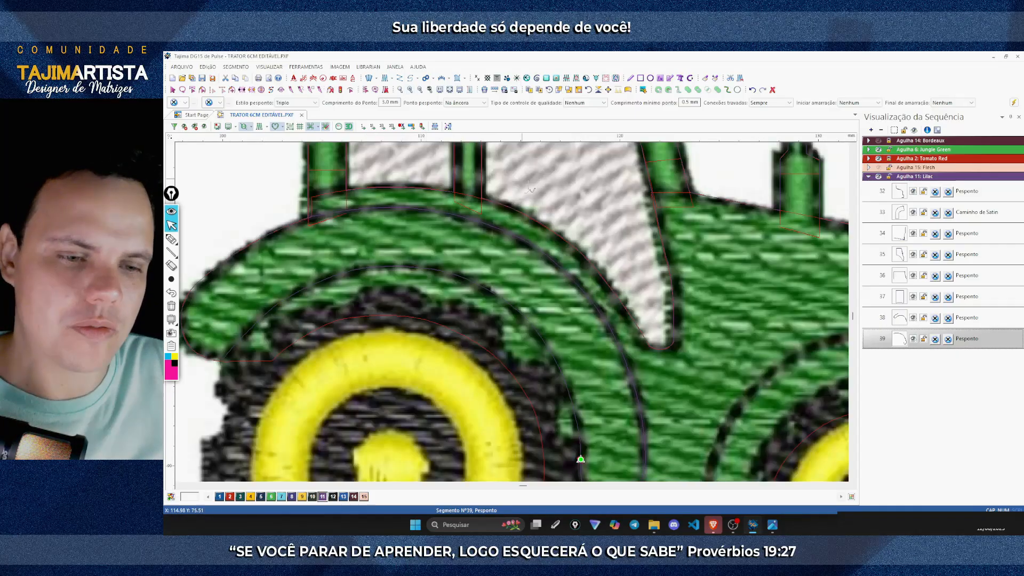
scroll(544, 204, down, 3)
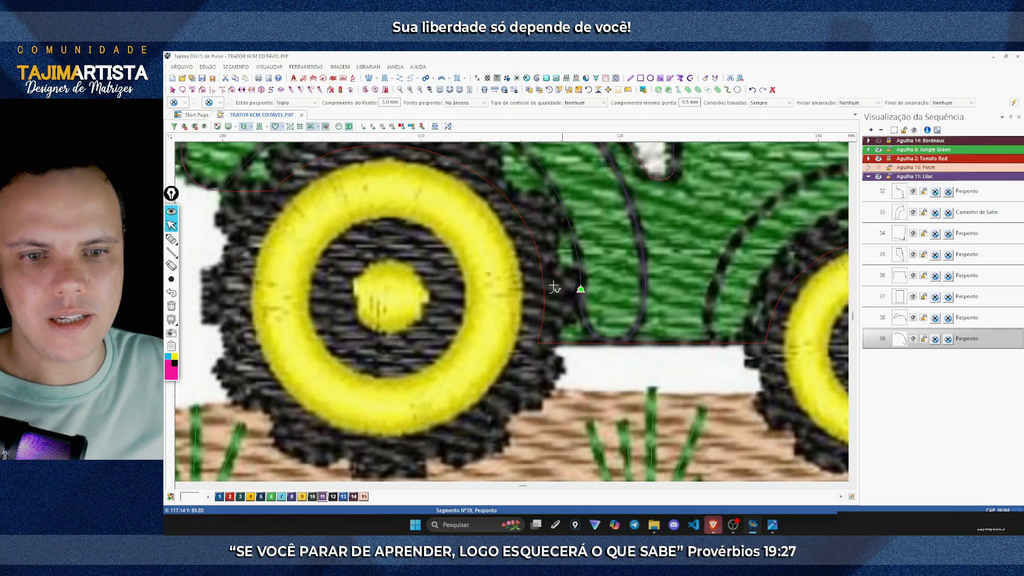
click(430, 90)
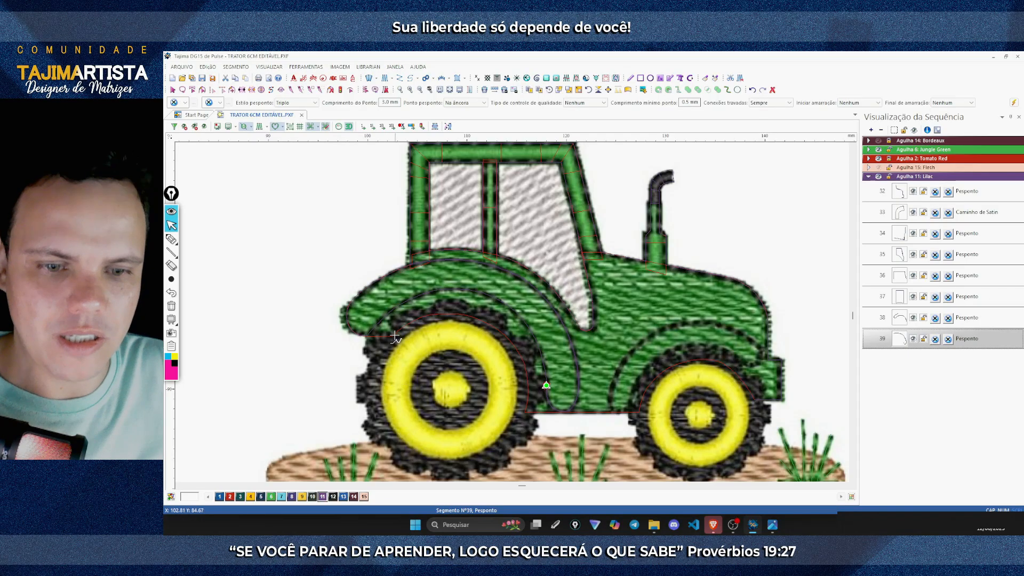
click(410, 89)
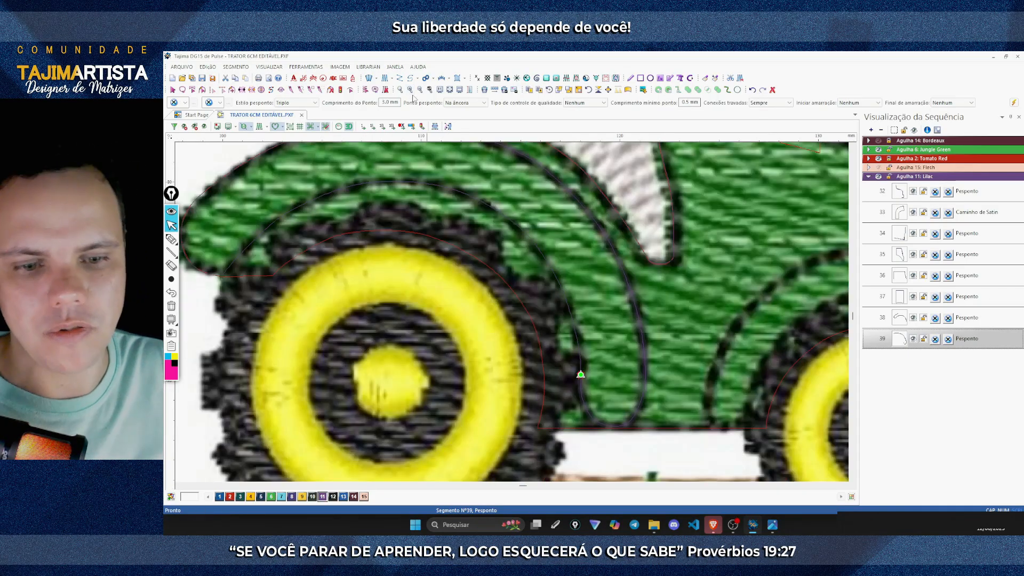
click(420, 90)
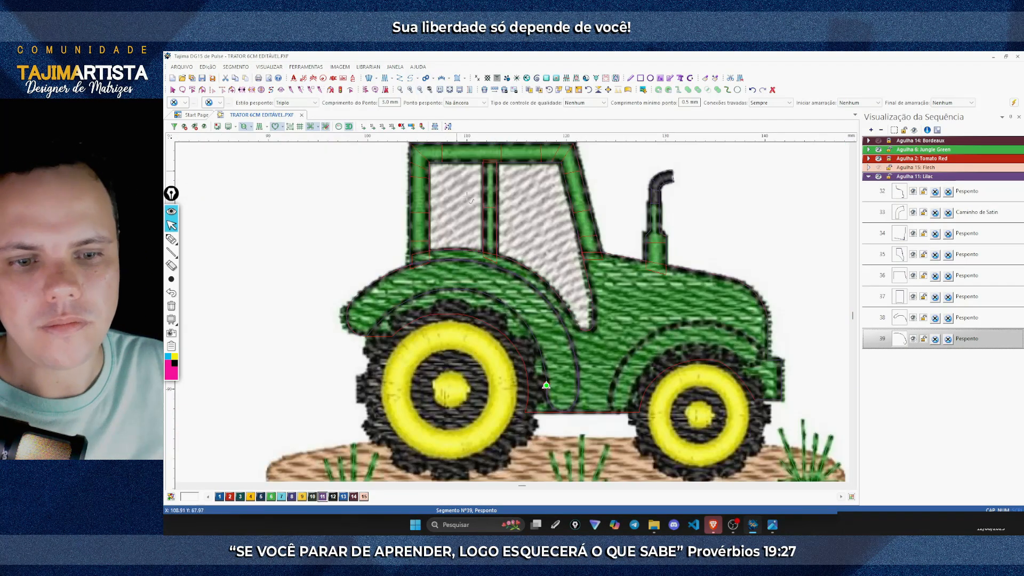
scroll(507, 291, down, 1)
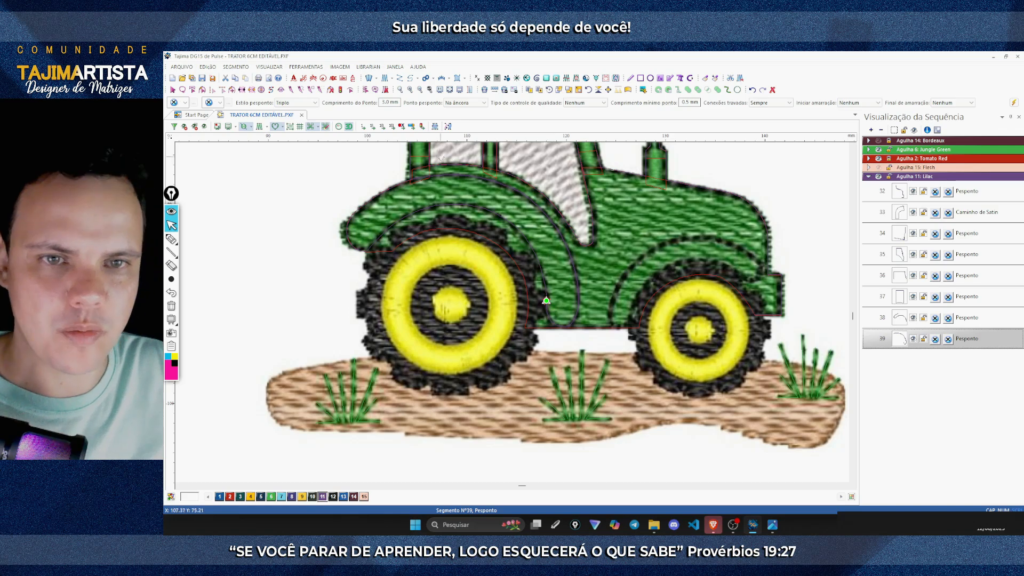
Step: Activate the fill tool with Pattern 1 and the Reto stitch line type for the rear tyre
click(410, 90)
click(438, 79)
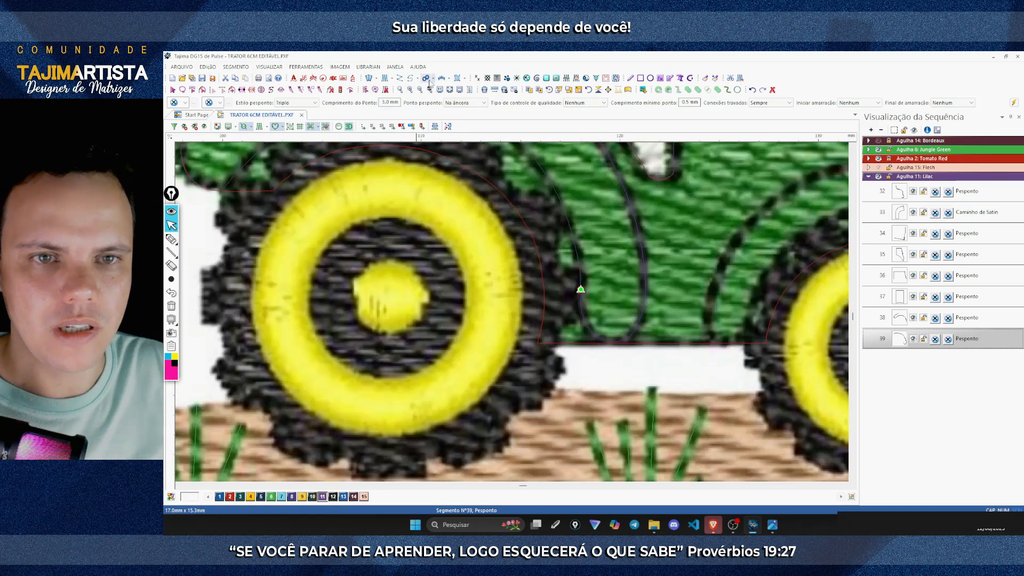
click(426, 79)
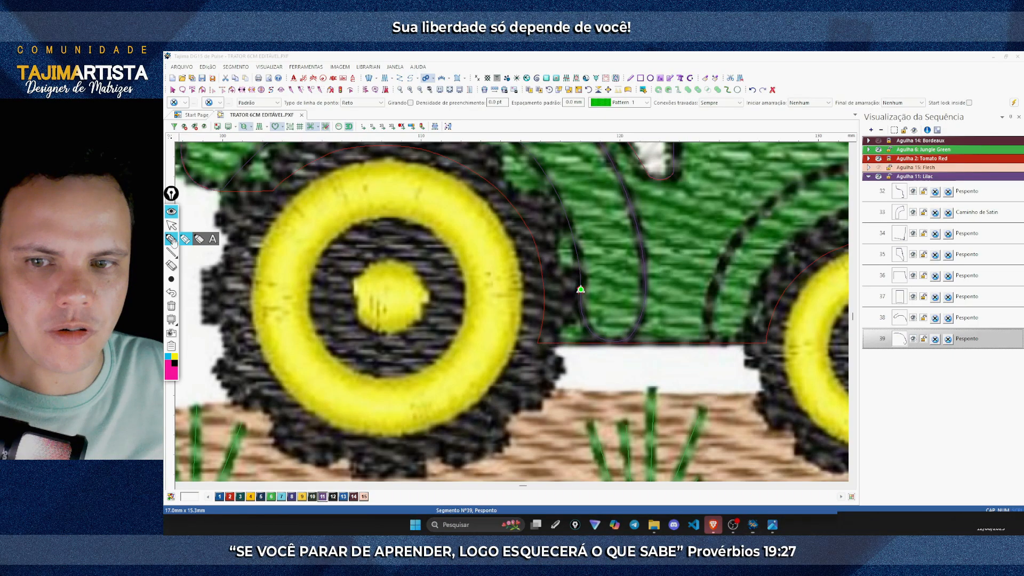
Step: Scribble horizontal pink markup across the rear wheel to illustrate its fill, and clear it
mouse_move(499, 333)
mouse_down()
mouse_move(270, 338)
mouse_move(498, 311)
mouse_move(301, 303)
mouse_move(406, 292)
mouse_move(491, 296)
mouse_move(360, 310)
mouse_move(524, 304)
mouse_move(362, 302)
mouse_move(317, 277)
mouse_move(528, 250)
mouse_move(345, 223)
mouse_move(272, 193)
mouse_move(304, 171)
mouse_move(276, 206)
mouse_move(224, 235)
mouse_move(262, 274)
mouse_move(260, 290)
mouse_move(231, 316)
mouse_move(291, 331)
mouse_up()
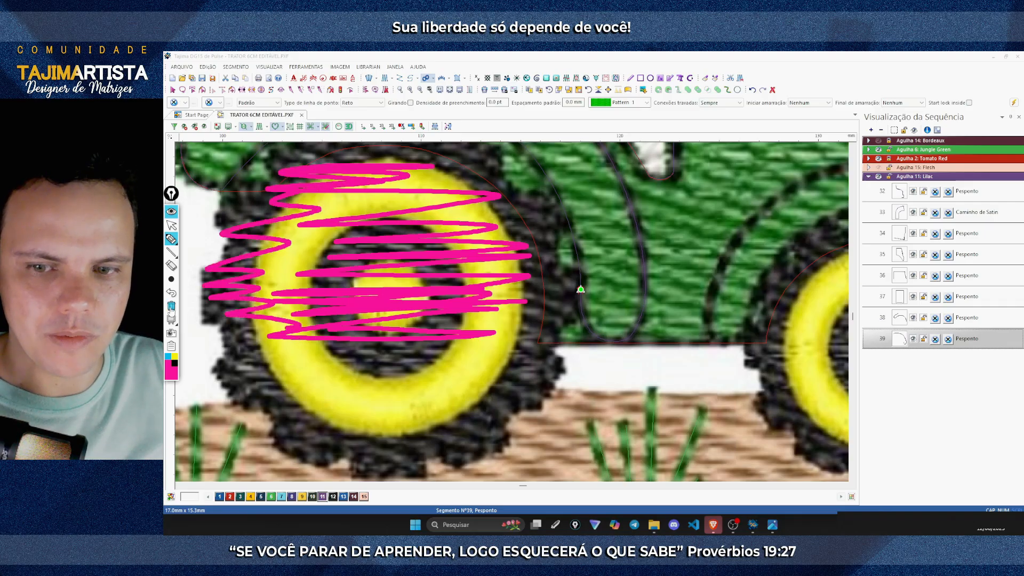
click(171, 306)
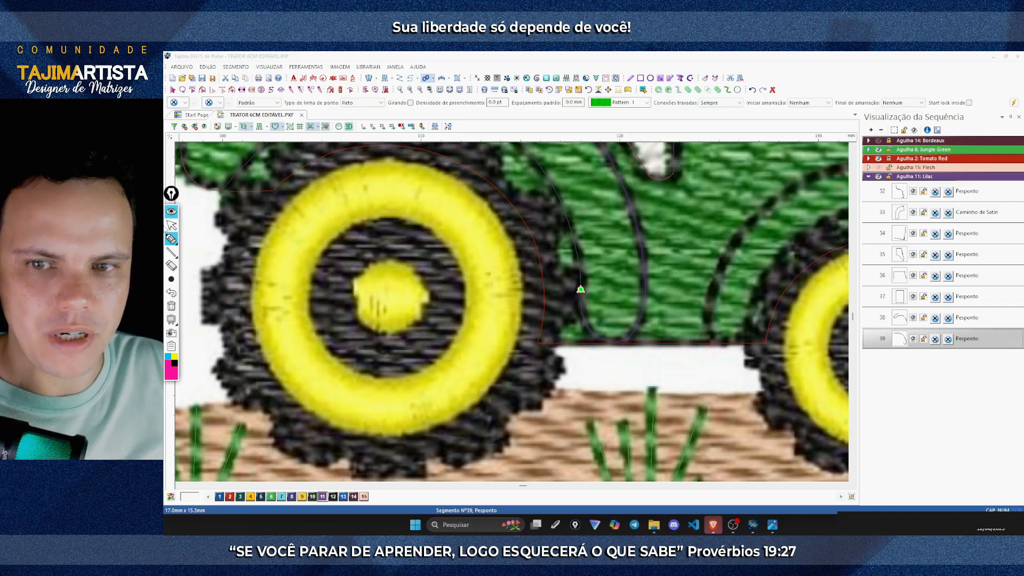
click(172, 226)
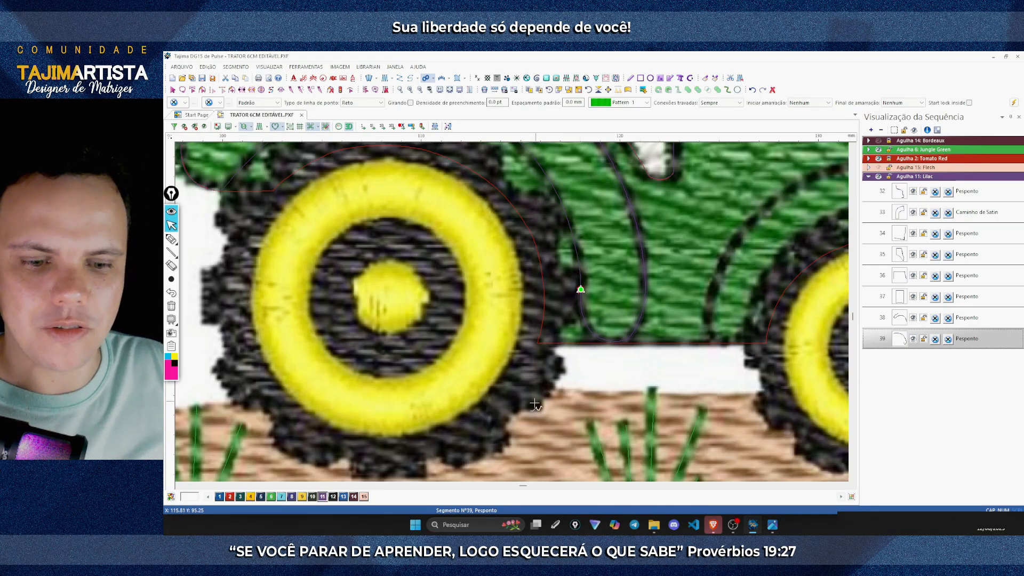
Step: Start the rear tyre's fill outline at the fender's front edge and trace the jagged treads up the tyre's front side
click(584, 321)
click(586, 274)
scroll(585, 274, up, 3)
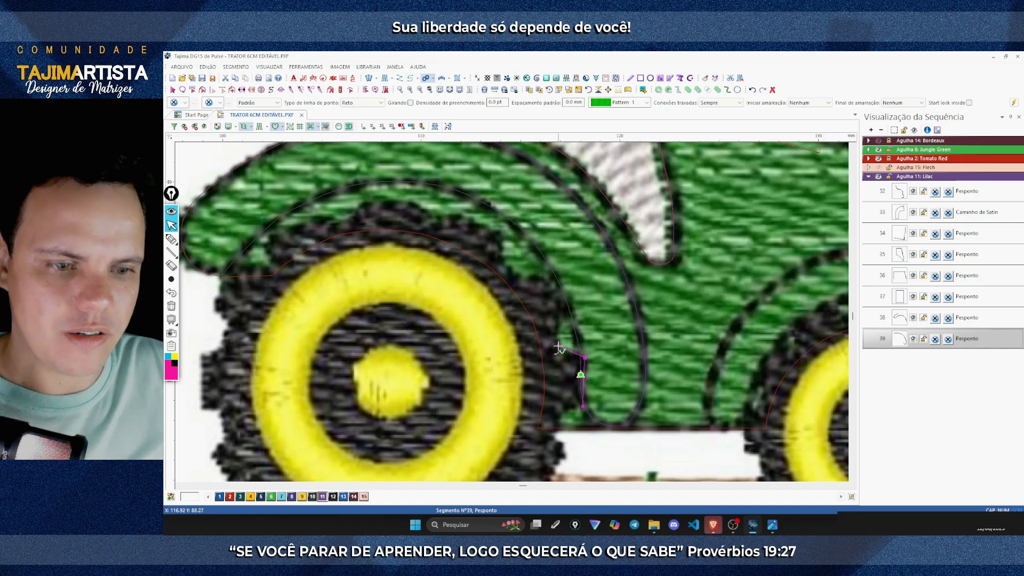
click(559, 346)
click(555, 322)
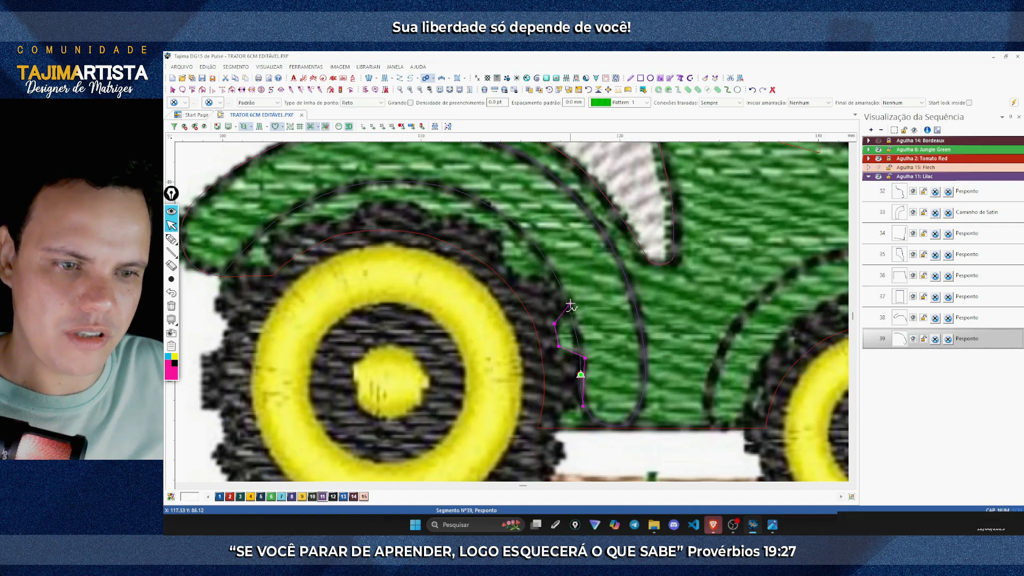
click(570, 304)
click(553, 274)
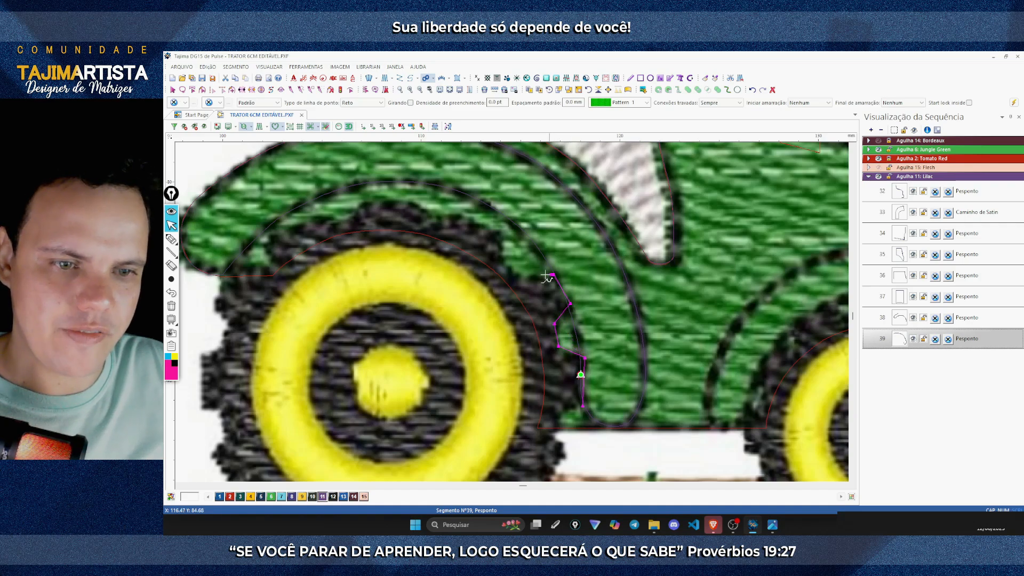
click(517, 275)
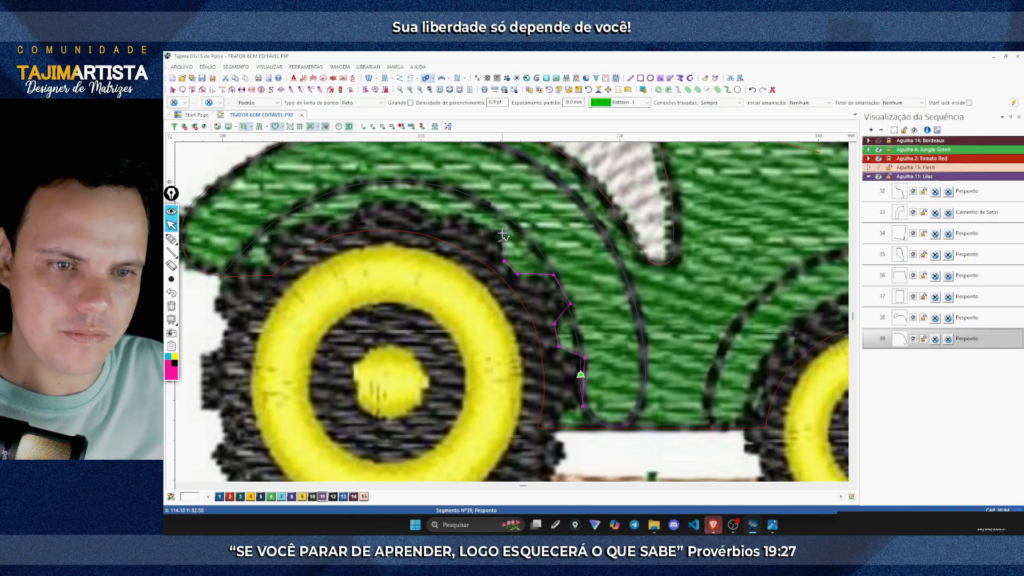
Step: Continue the rear tyre's fill outline over the treads beneath the fender to the tread at the tyre's crown
click(503, 233)
click(458, 215)
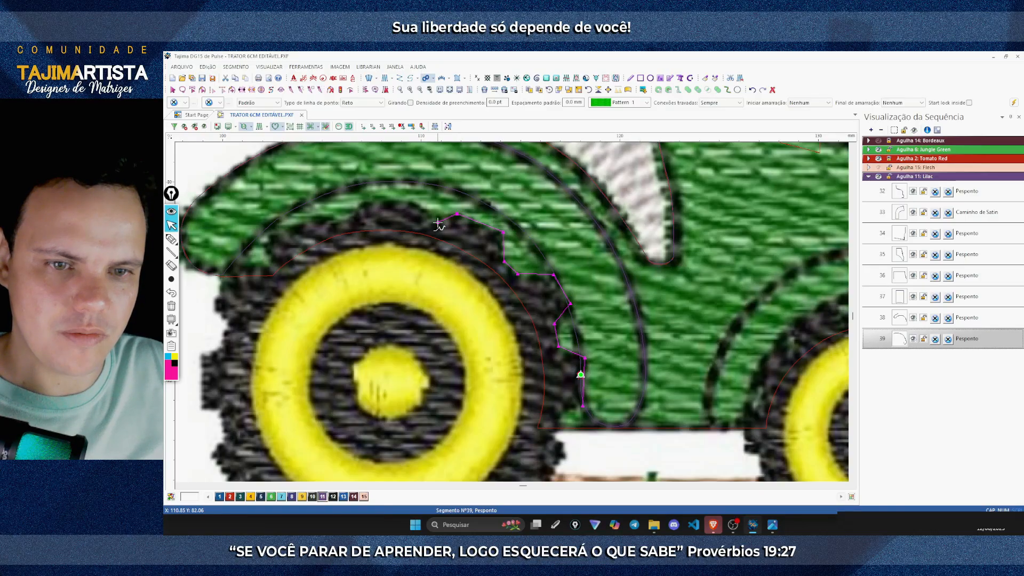
click(437, 225)
click(422, 220)
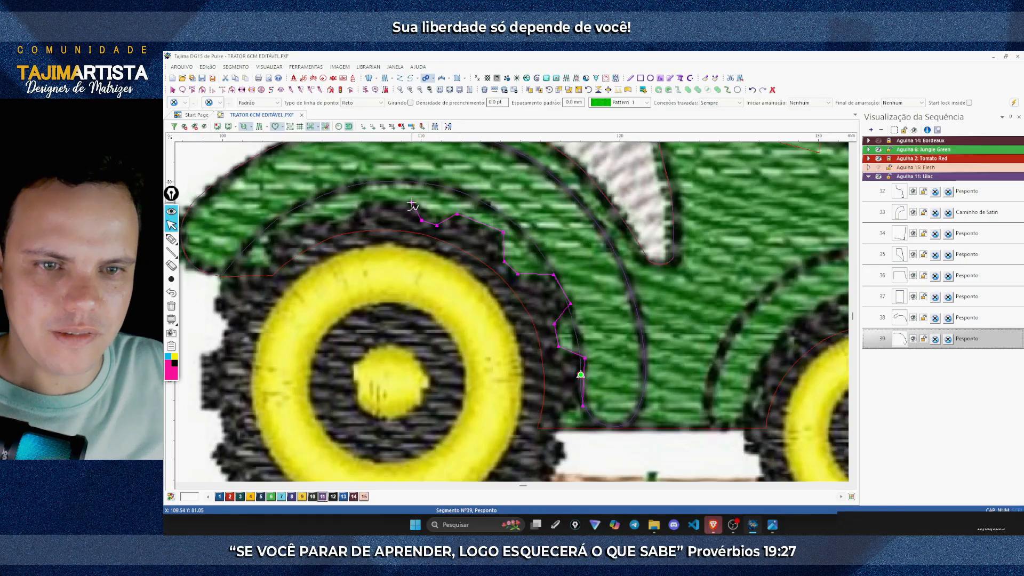
click(411, 202)
click(364, 201)
scroll(368, 202, left, 3)
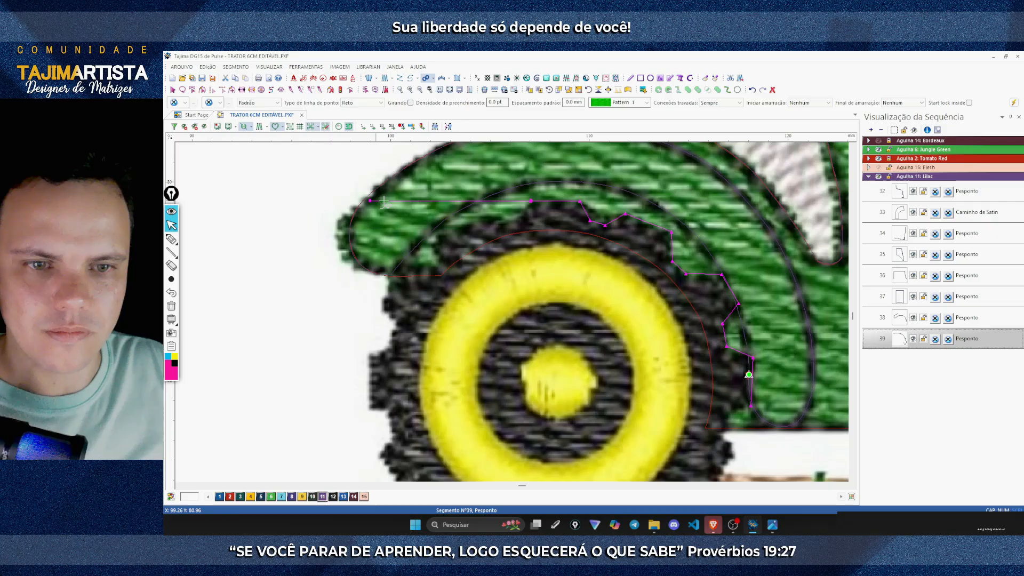
Step: Trace the rear tyre's upper-left treads under the fender and out to where the tyre emerges behind it
click(520, 221)
click(503, 225)
click(478, 219)
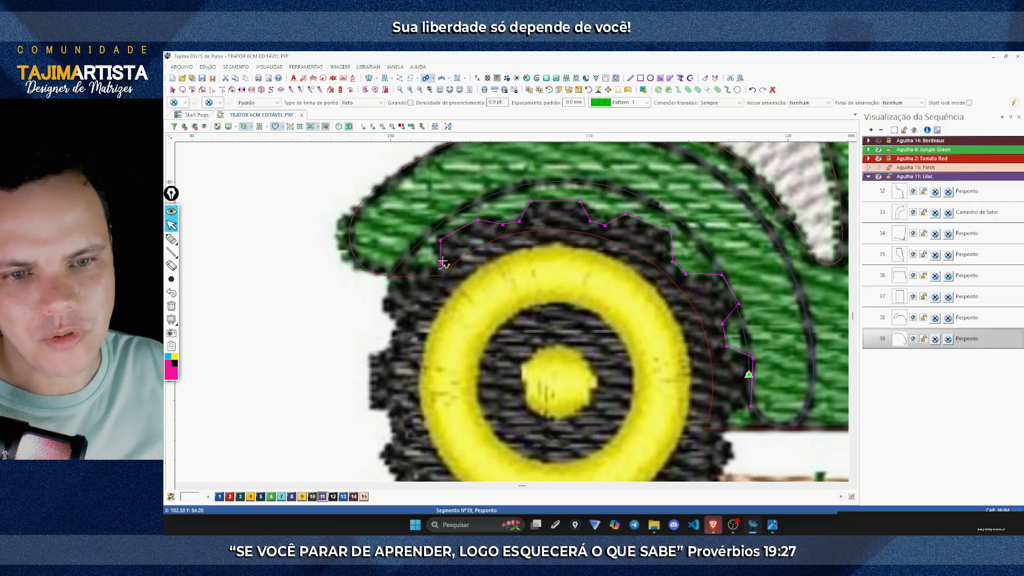
click(449, 236)
click(444, 263)
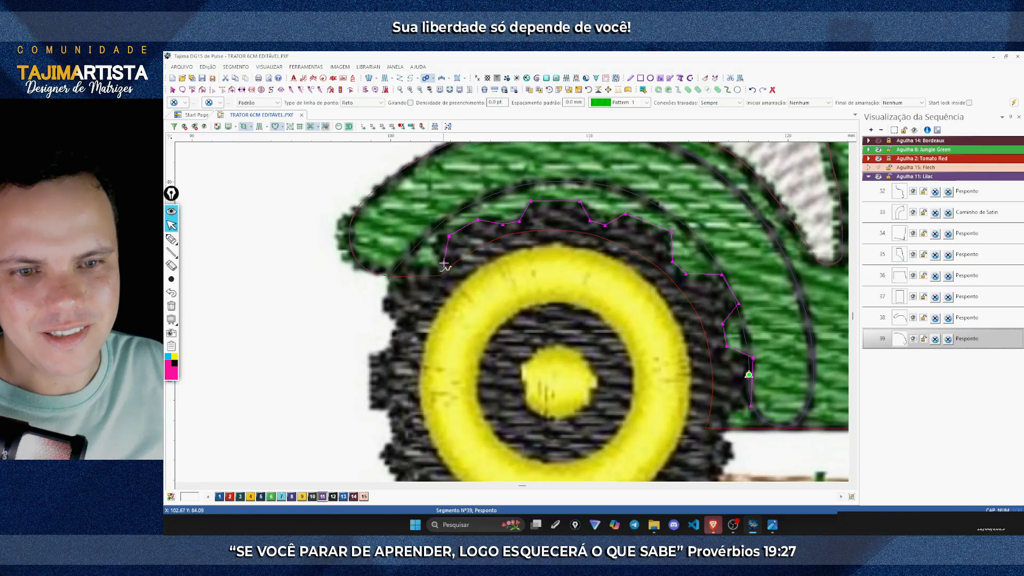
click(432, 271)
click(404, 273)
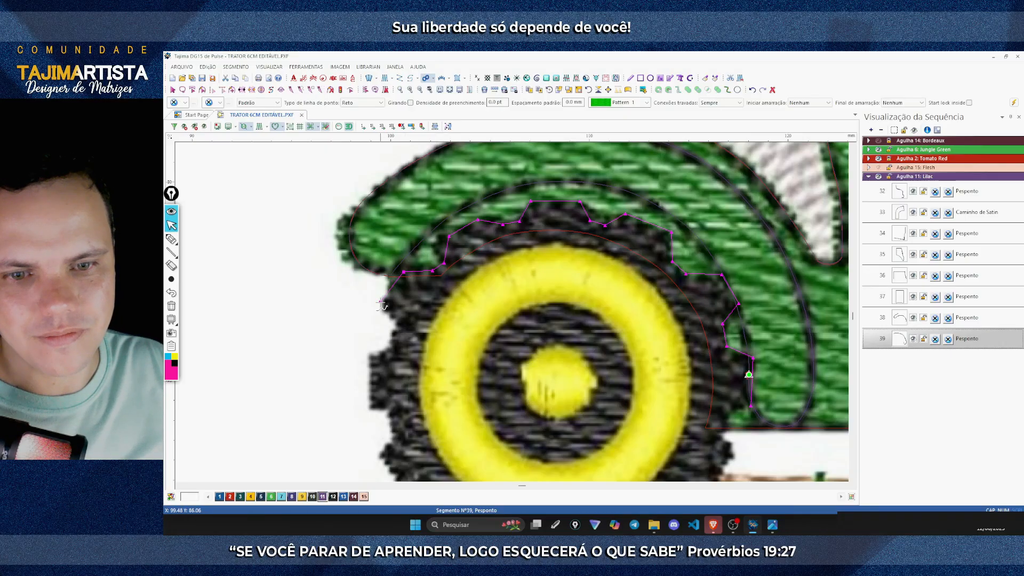
click(384, 304)
Step: Extend the rear tyre's fill outline down the treads along its left side, following each notch
scroll(399, 335, down, 3)
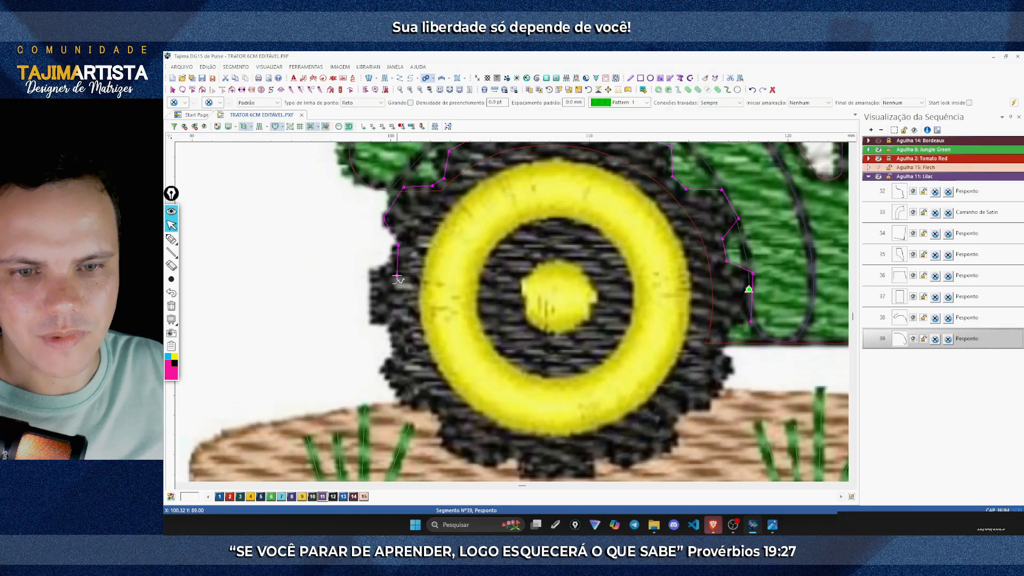
click(398, 246)
click(394, 261)
click(370, 270)
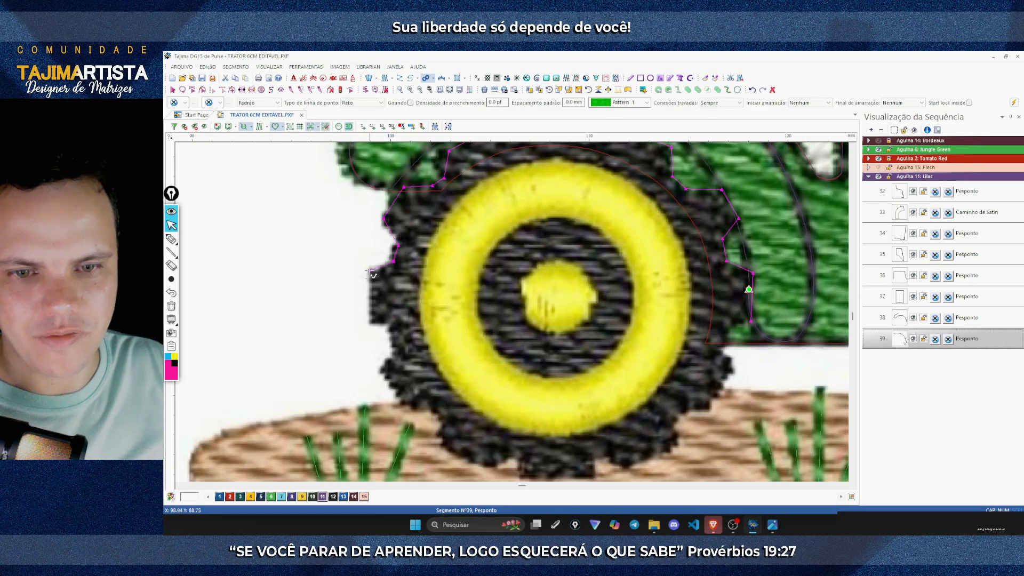
click(390, 325)
click(394, 351)
click(381, 372)
Step: Trace the rear tyre's lower-left and bottom treads where they overlap the brown ground
scroll(395, 353, down, 3)
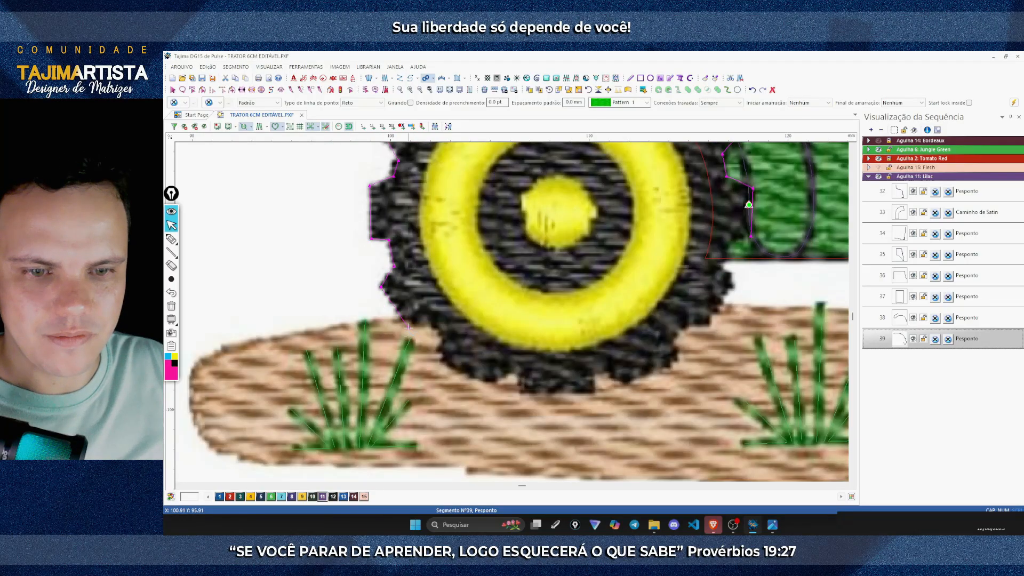
click(429, 324)
click(443, 337)
click(442, 361)
click(492, 384)
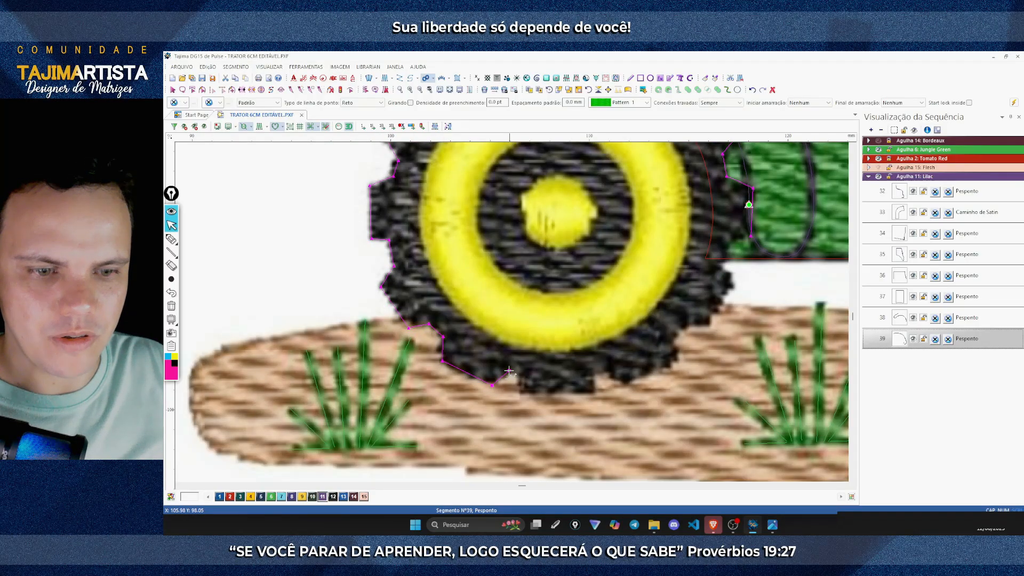
click(508, 369)
click(517, 370)
click(527, 392)
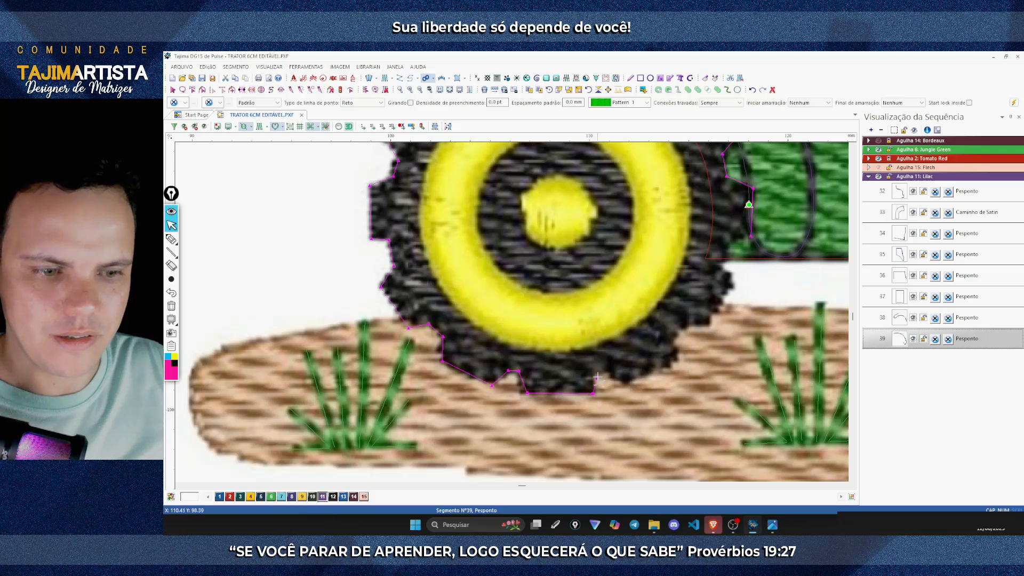
click(594, 374)
click(607, 370)
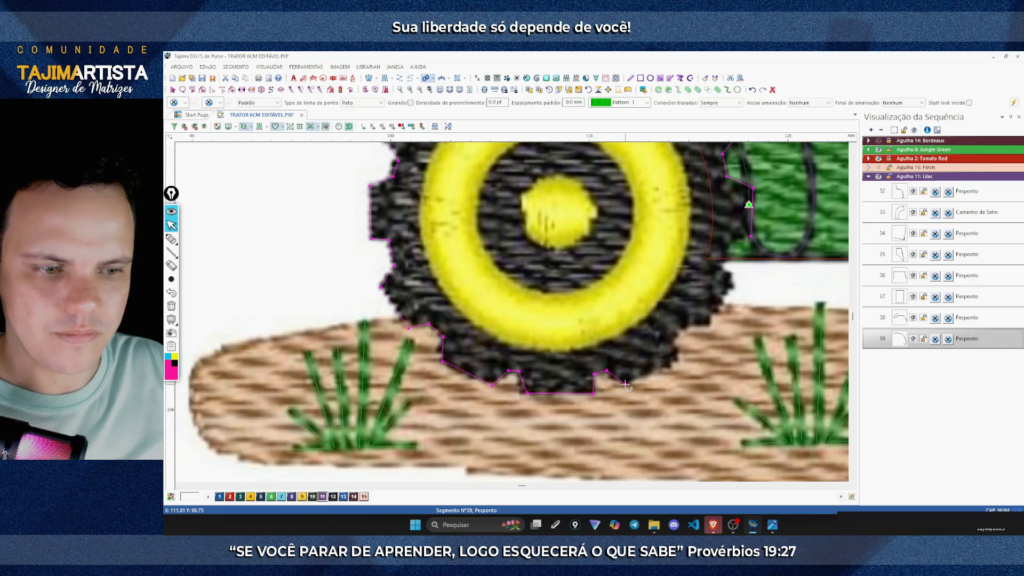
Step: Close the rear tyre's outline along its lower-right treads and generate the complex fill, about 19 mm wide and 18 mm high
click(674, 337)
click(686, 323)
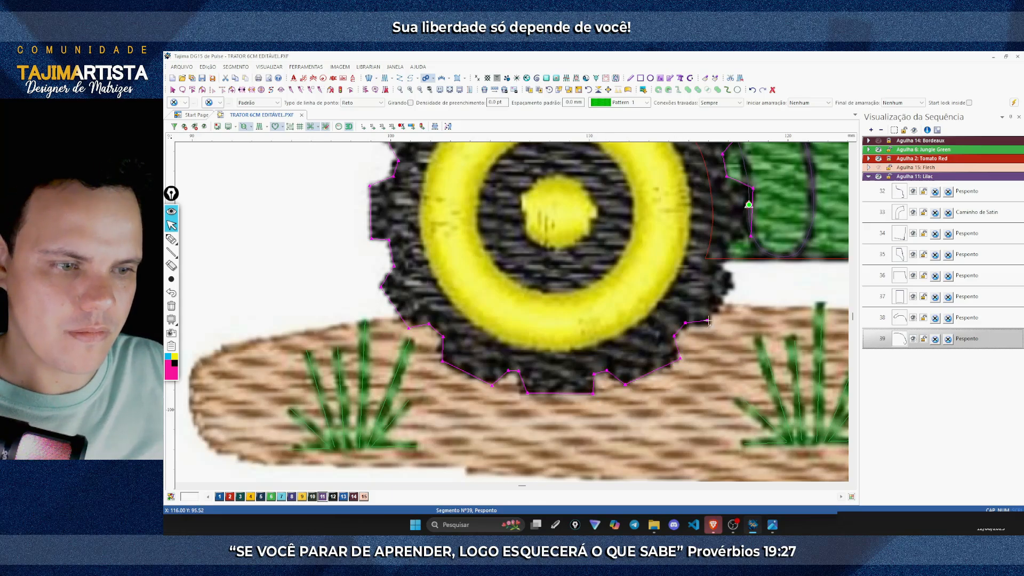
click(736, 286)
scroll(735, 286, up, 1)
click(721, 346)
click(727, 328)
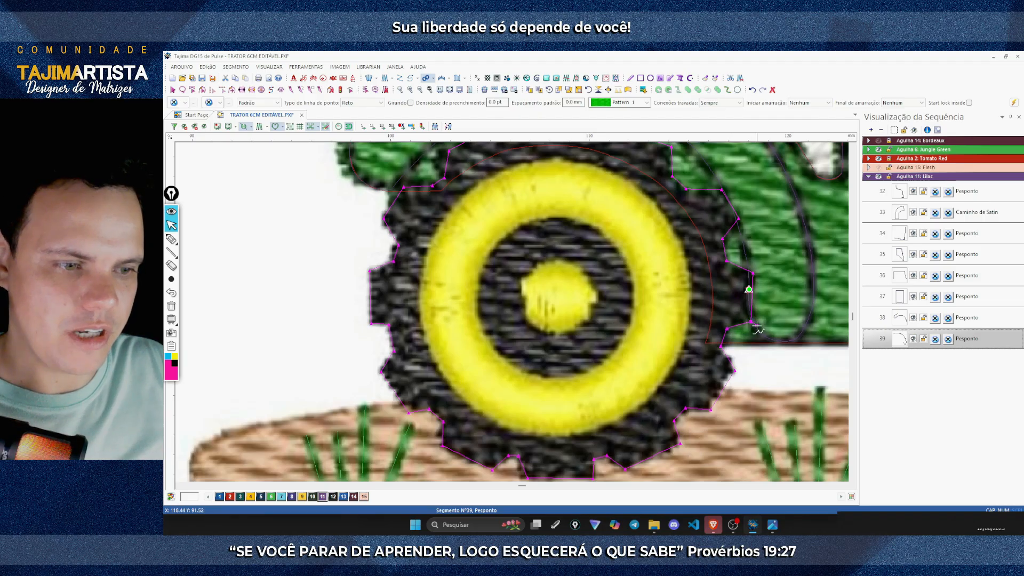
key(Return)
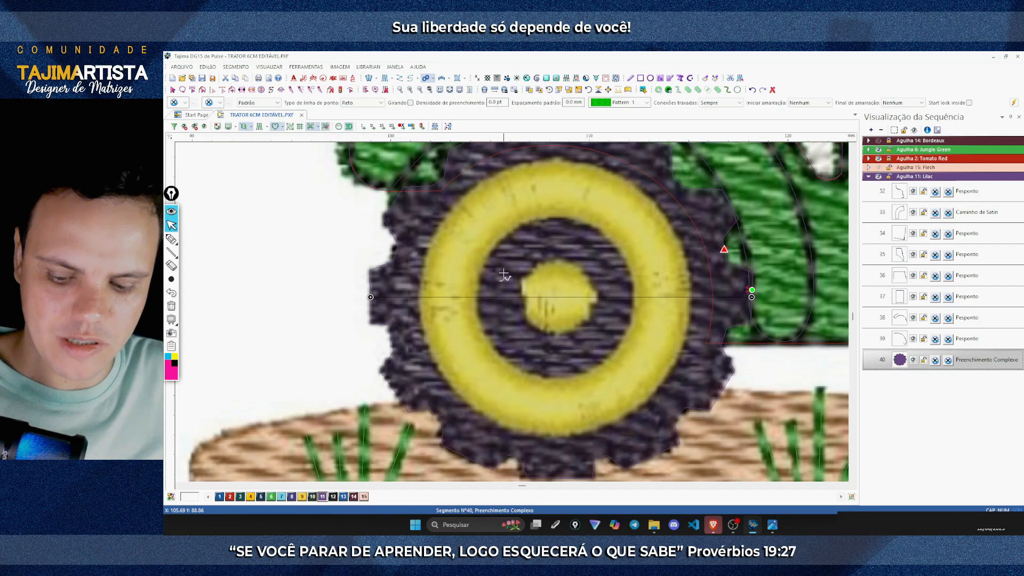
Step: Preview the rear tyre's fill stitches against the whole tractor, and hide the stitch display again
key(Escape)
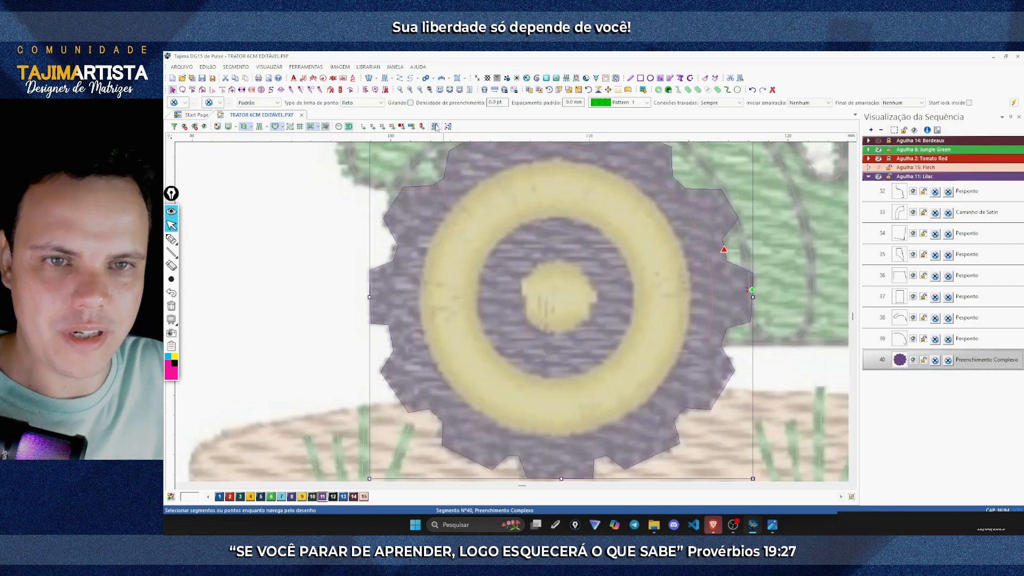
click(420, 90)
click(260, 131)
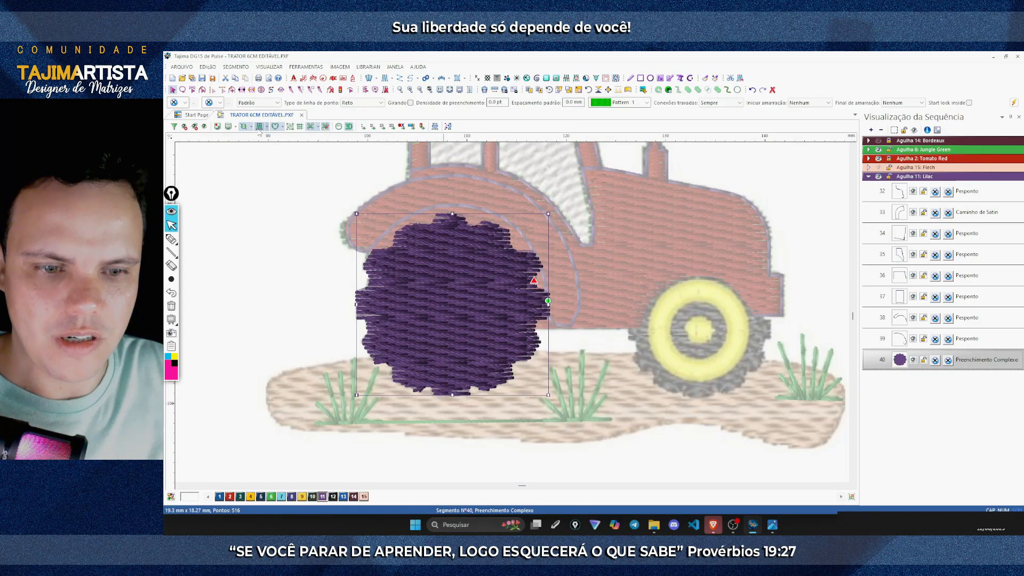
click(259, 128)
click(591, 345)
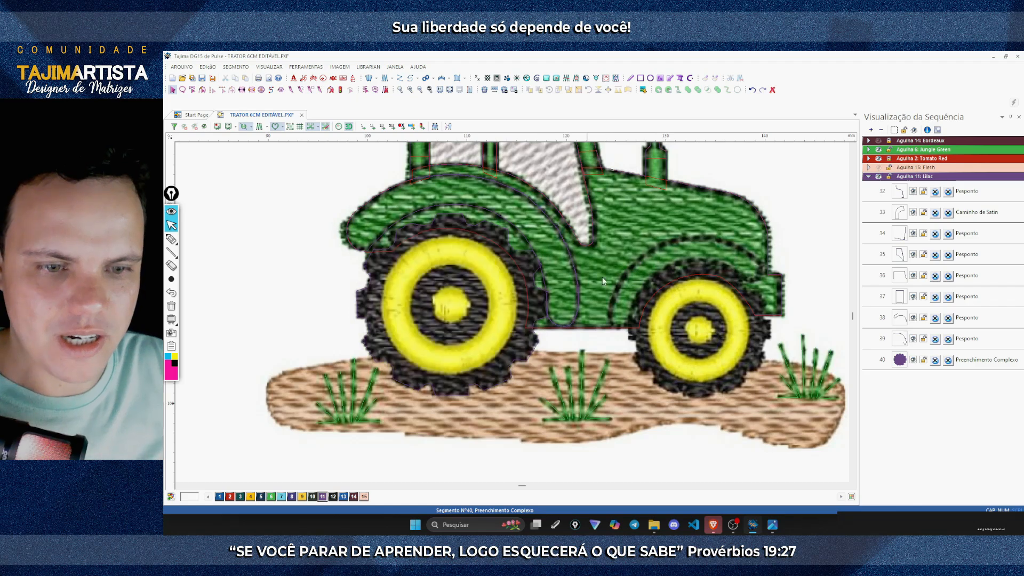
Step: Move the end point of the rear tyre's fill to the tread notch level with the tractor body's lower line
scroll(515, 318, up, 2)
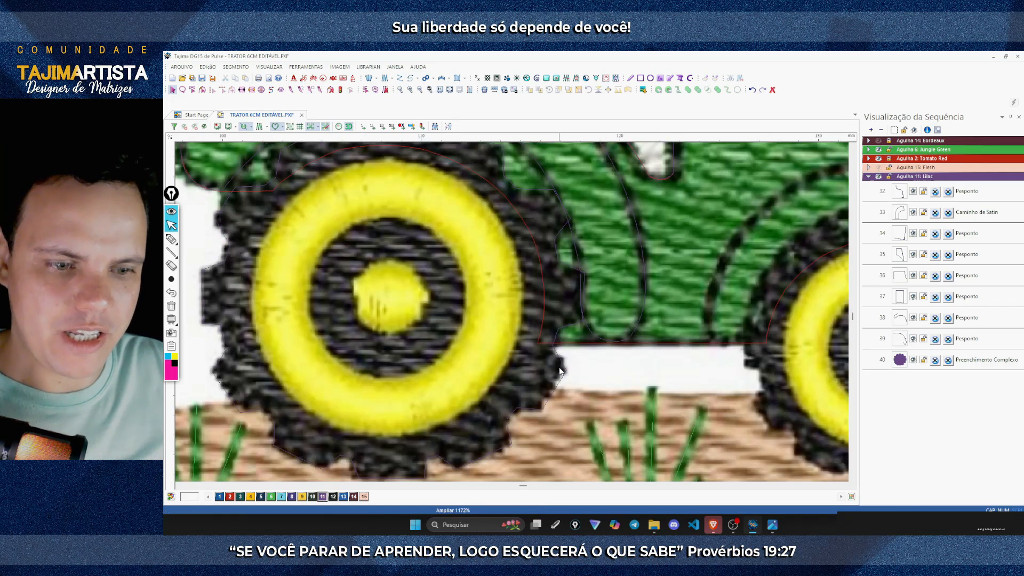
click(550, 308)
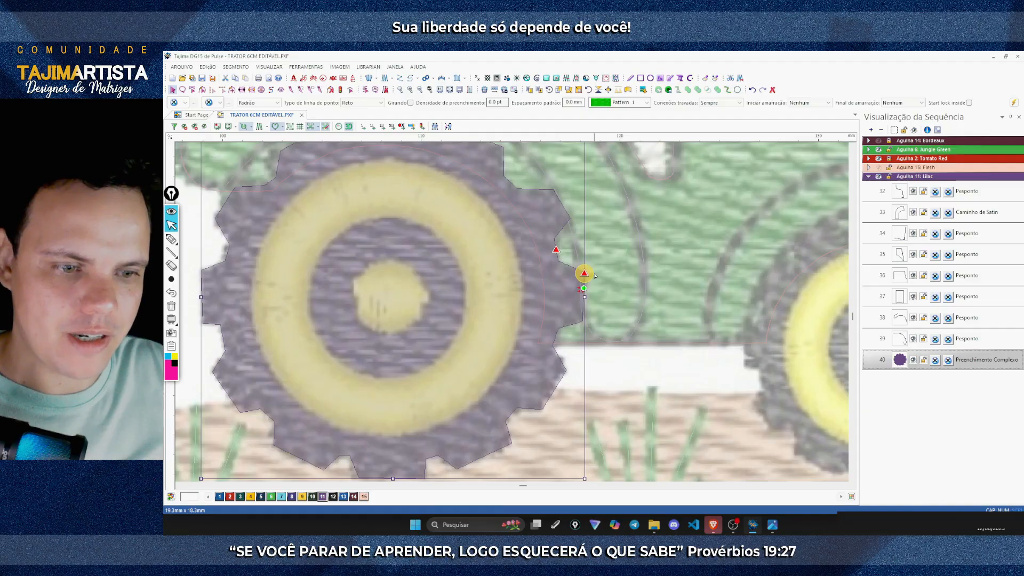
click(555, 338)
drag(555, 338, 553, 344)
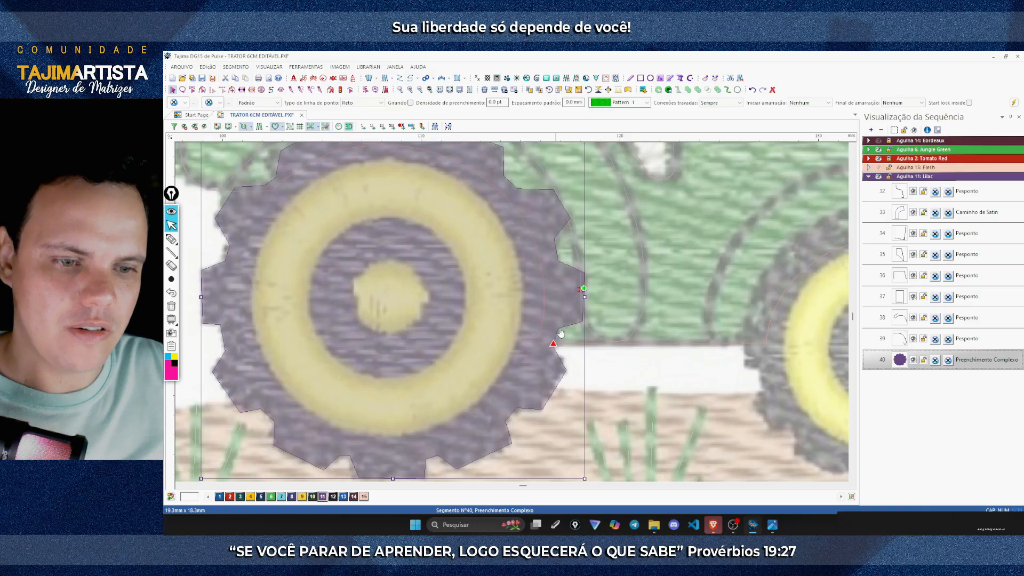
click(570, 218)
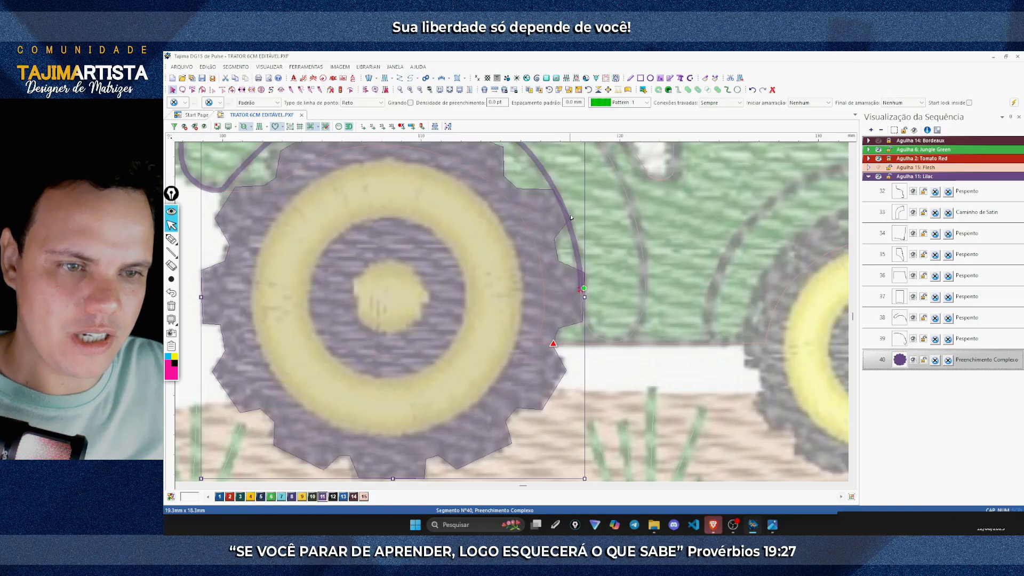
click(584, 291)
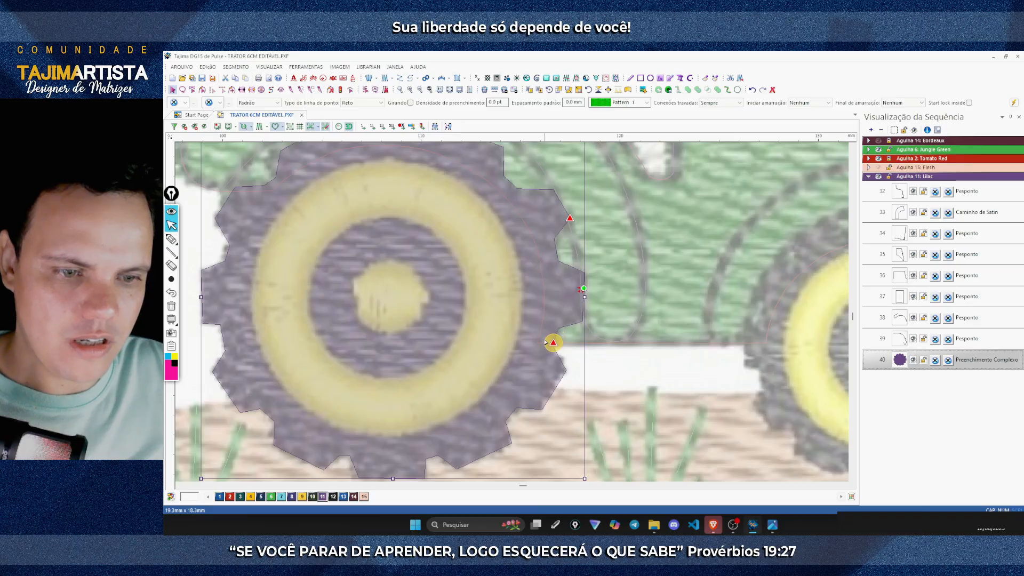
click(554, 342)
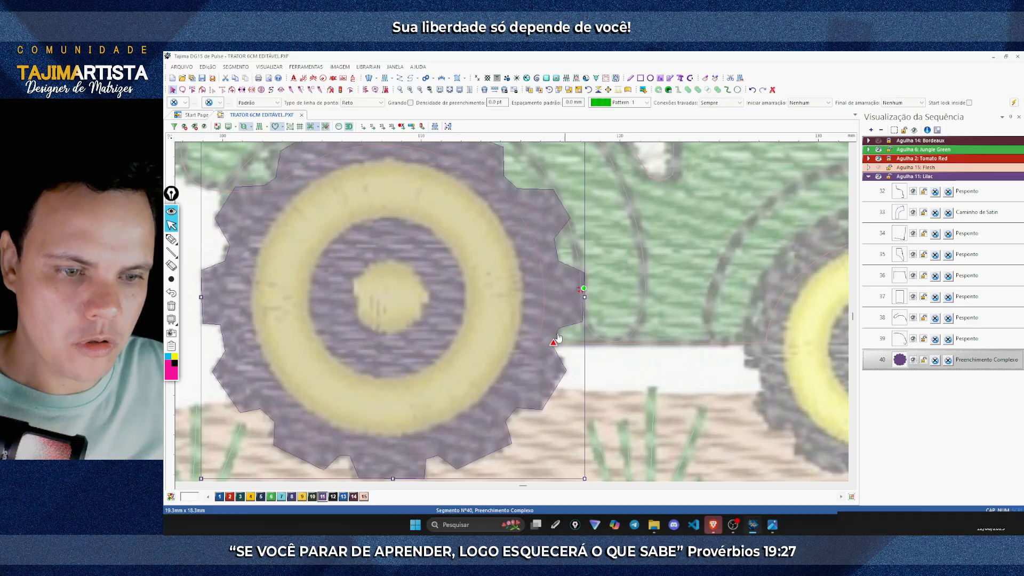
click(420, 90)
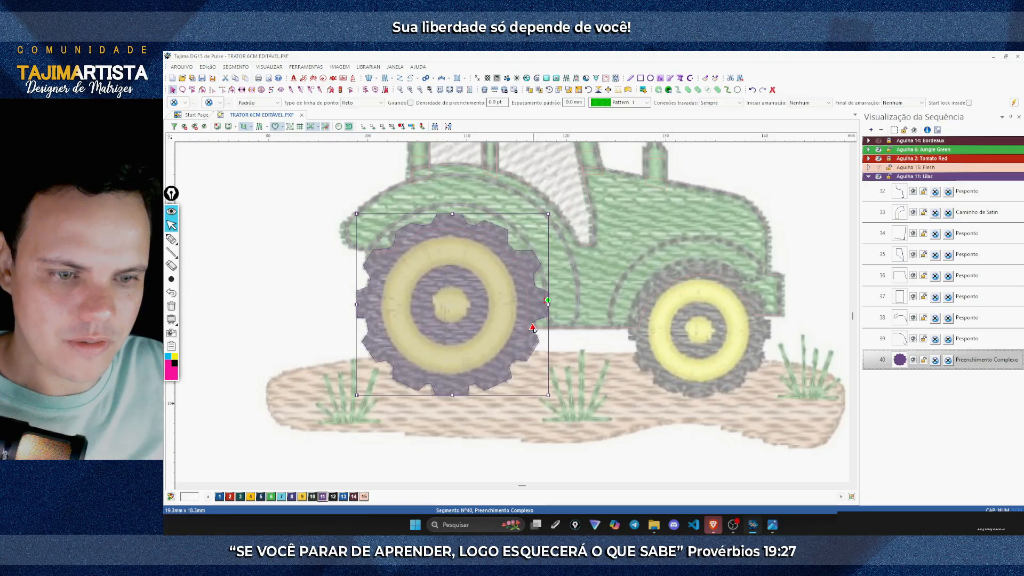
click(555, 340)
Step: Draw a triple running-stitch line about 10 mm long along the tractor body's lower edge, from the rear tyre to the front tyre
click(412, 89)
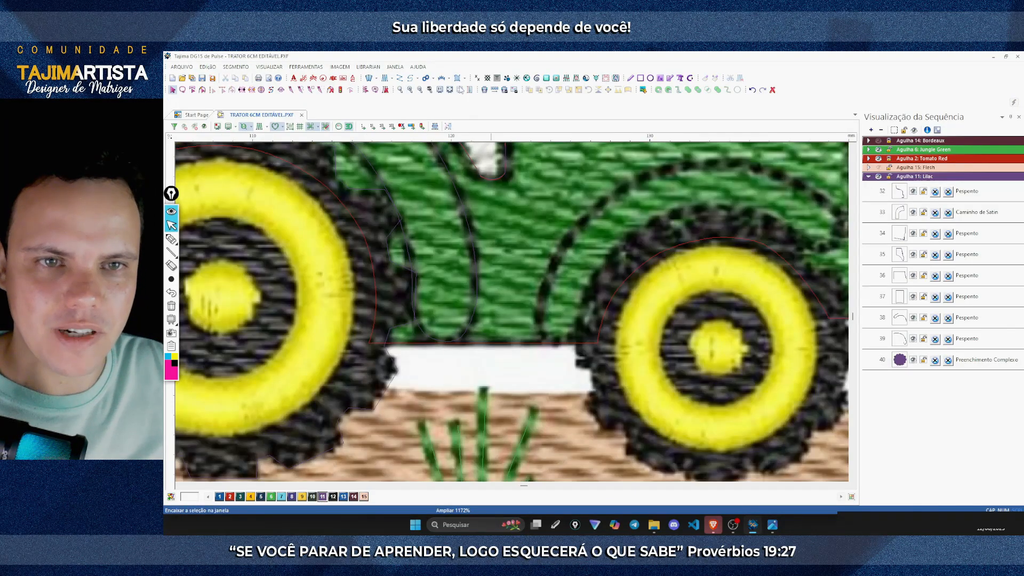
click(412, 78)
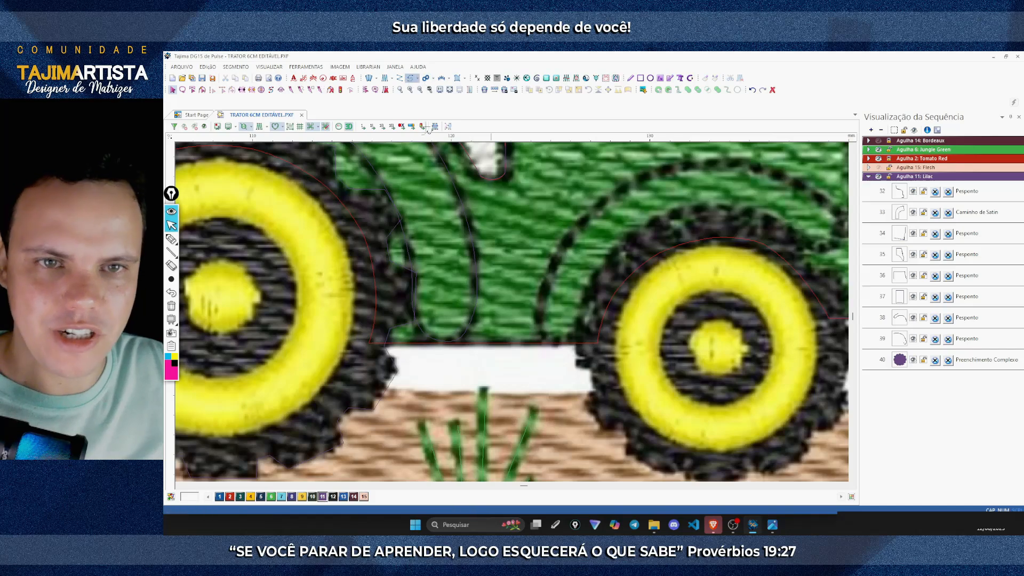
click(315, 102)
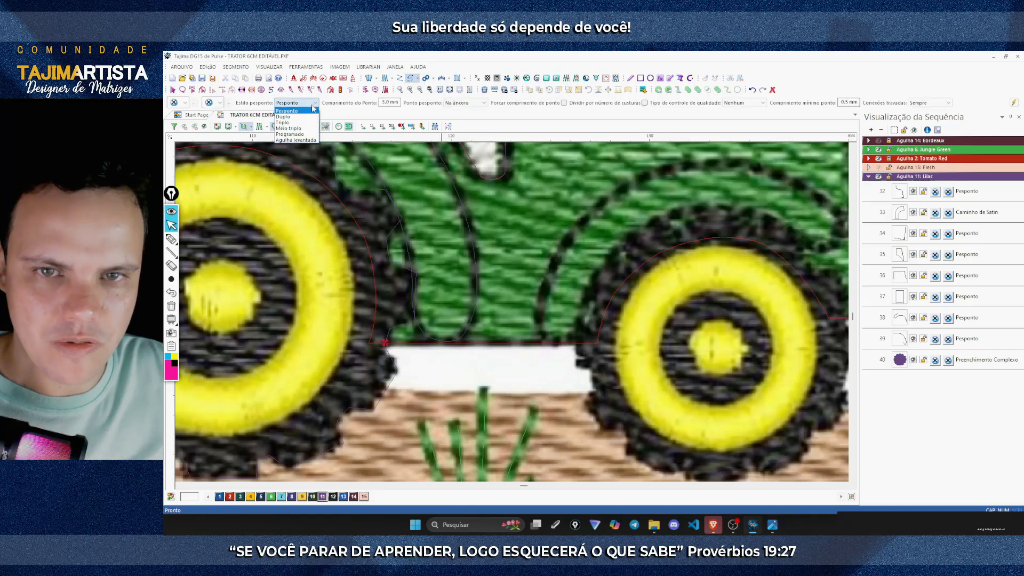
click(293, 124)
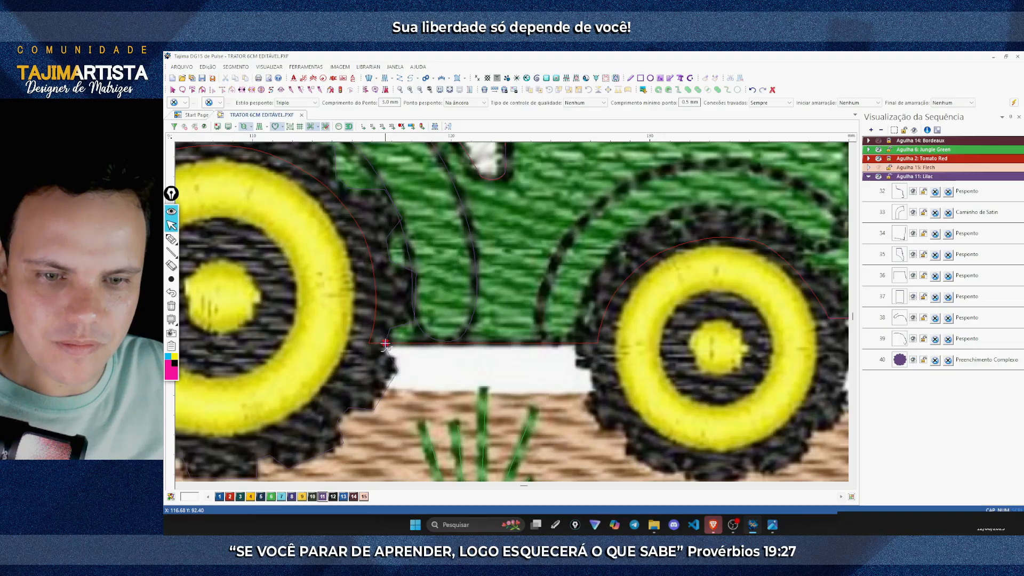
click(385, 344)
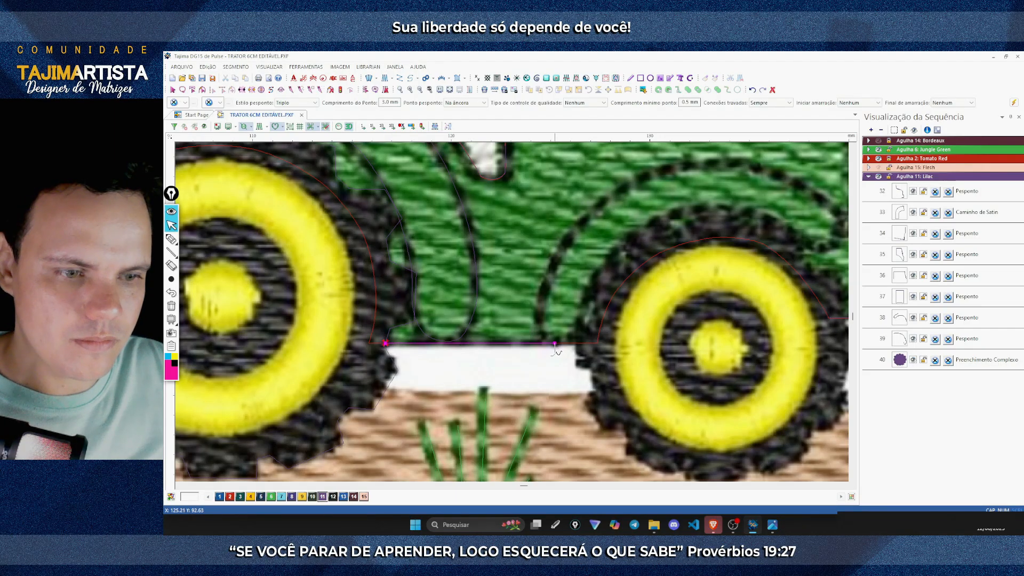
click(583, 344)
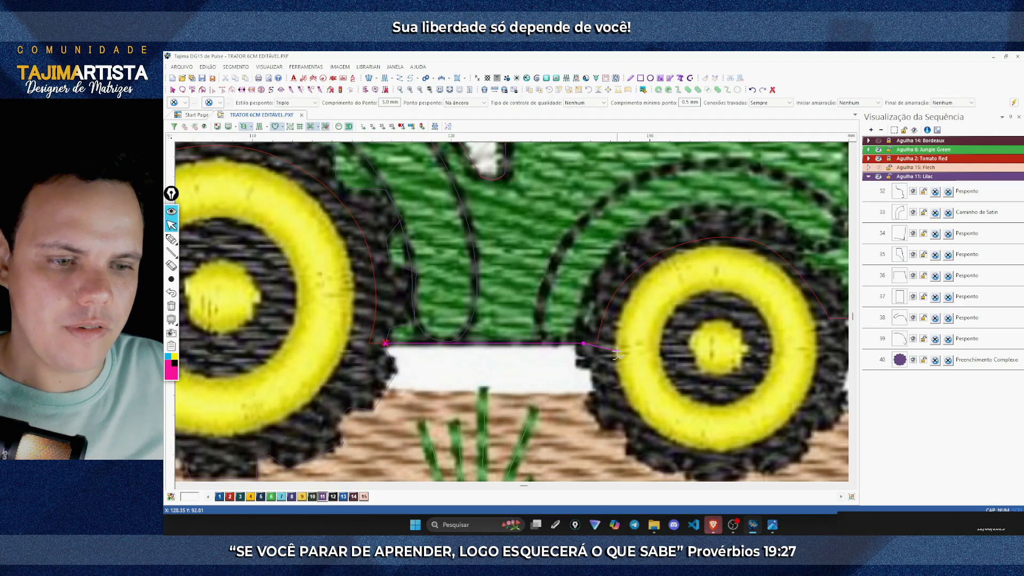
key(Return)
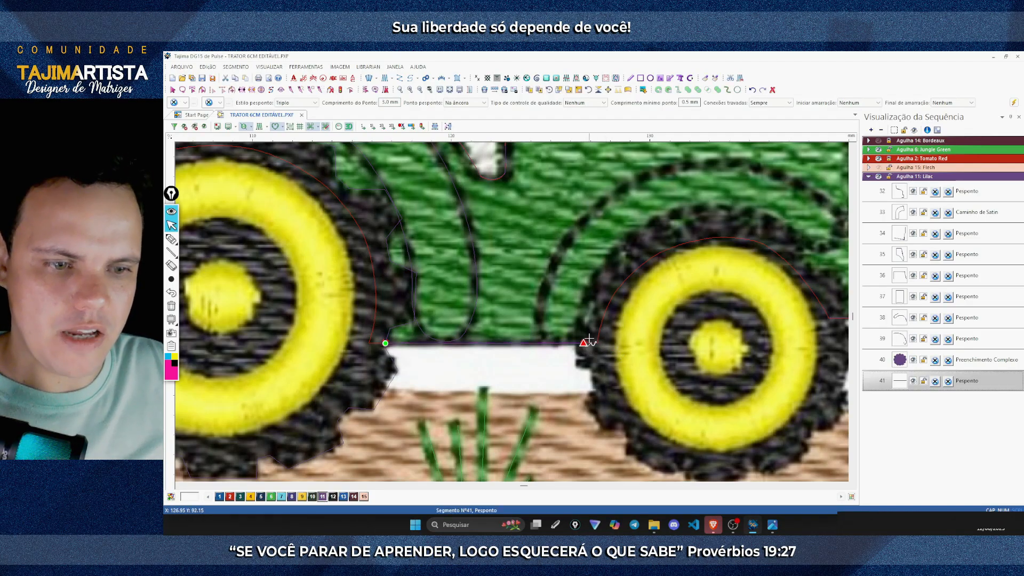
Step: Start the front fender's triple running-stitch outline beside the front tyre, tracing its rounded lower end and rear outer curve
key(Right)
key(Left)
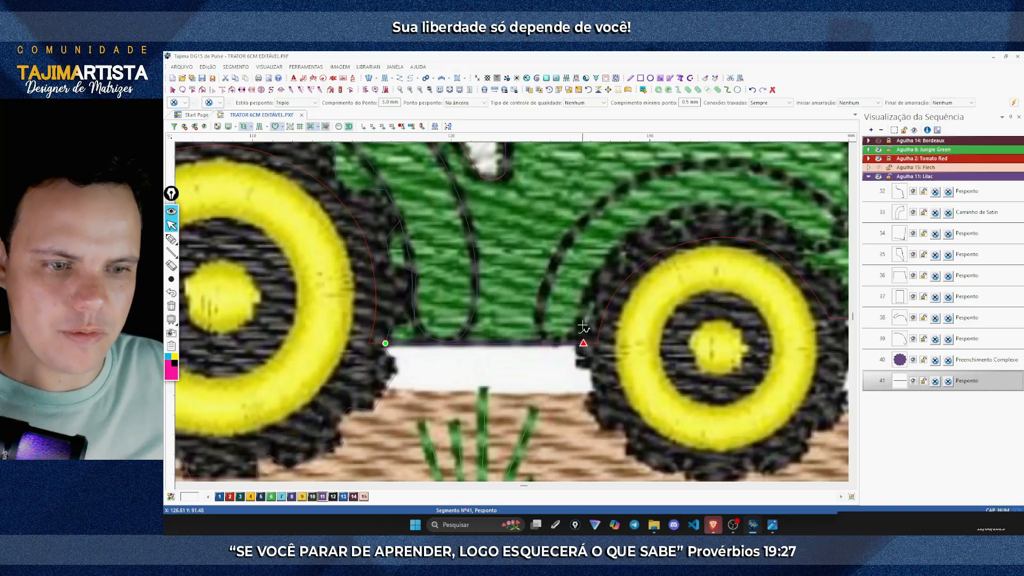
click(582, 325)
click(573, 335)
click(553, 338)
click(545, 332)
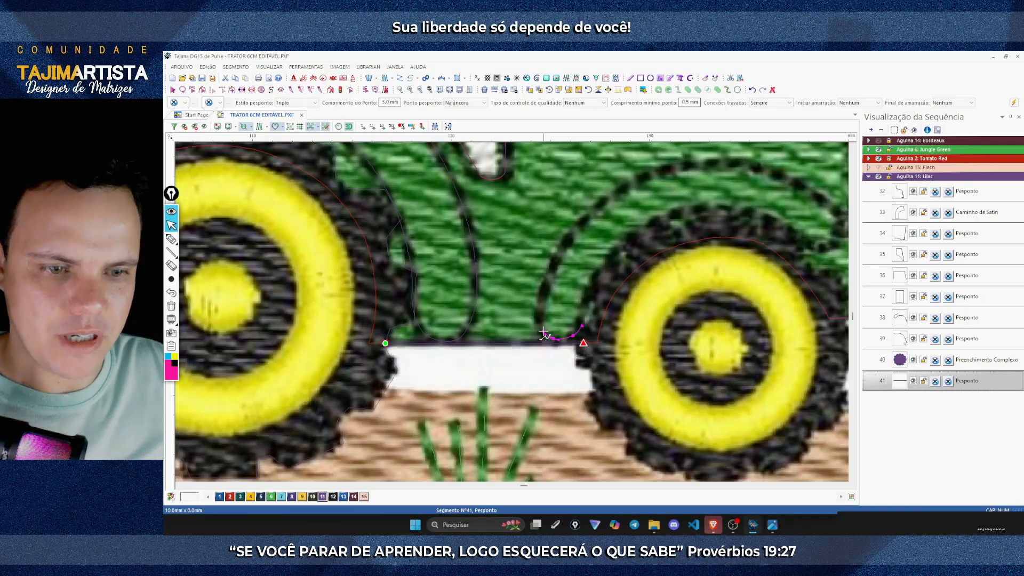
click(540, 324)
click(540, 309)
click(541, 299)
click(547, 277)
click(562, 247)
click(579, 224)
key(Up)
key(Right)
click(468, 264)
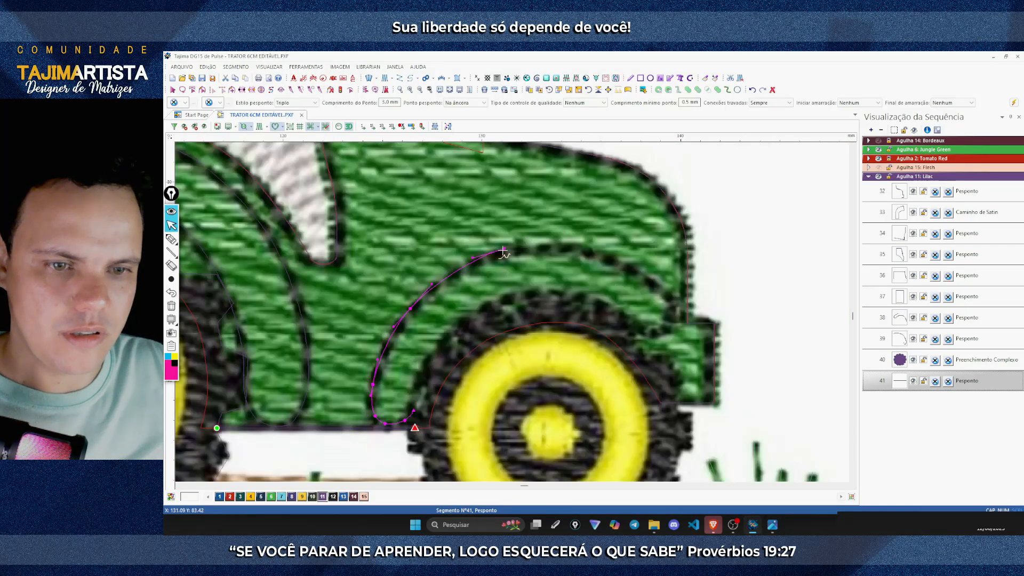
Step: Continue the front fender outline over its outer arch and around the rounded front tip
click(498, 254)
click(549, 246)
click(572, 248)
click(609, 258)
click(626, 266)
click(671, 297)
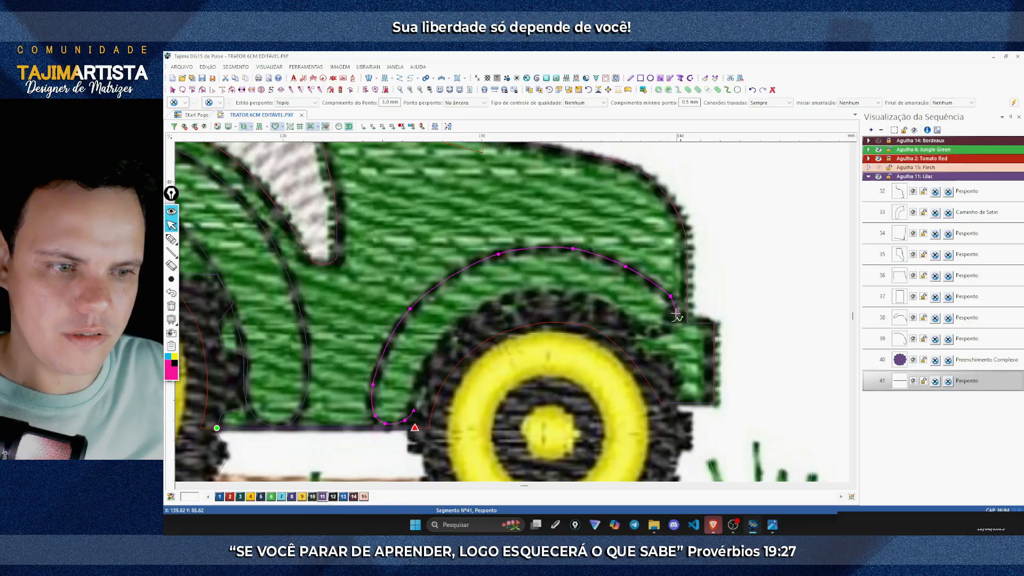
click(673, 313)
click(669, 330)
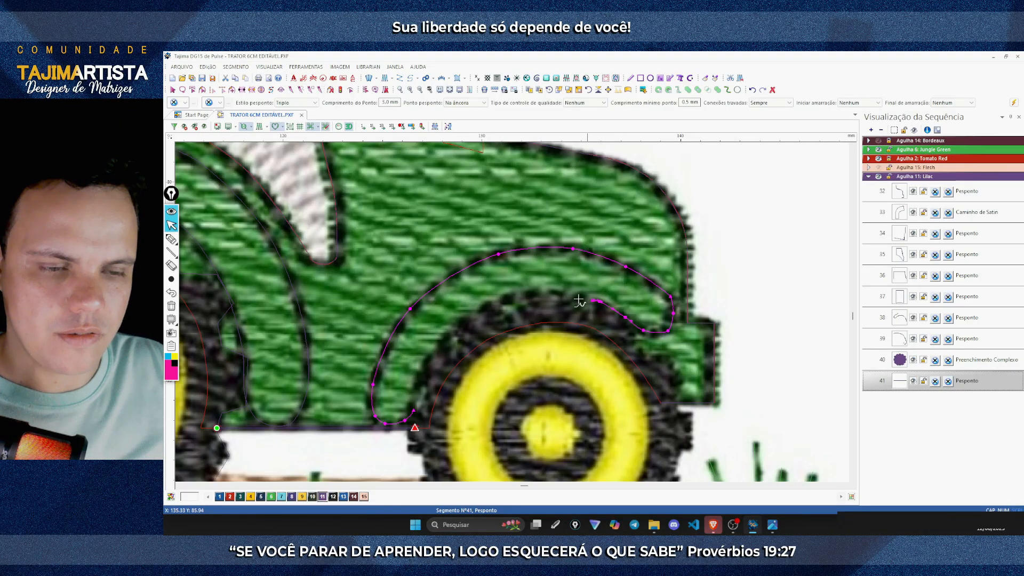
click(669, 327)
click(660, 332)
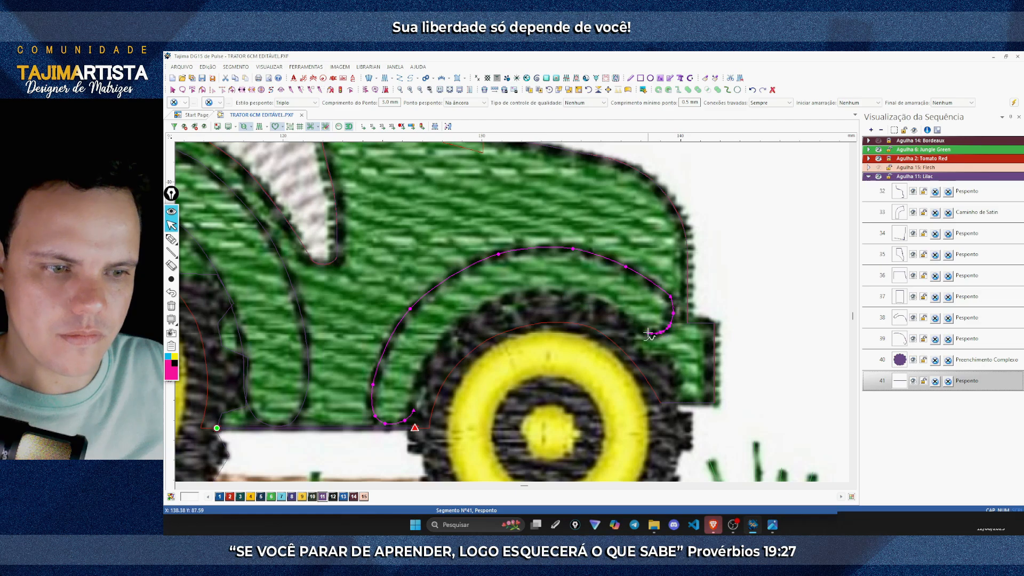
Step: Trace the fender's inner edge along the front tyre back to the start, and generate the outline, about 15.2 mm wide and 8.9 mm high
click(648, 332)
click(633, 321)
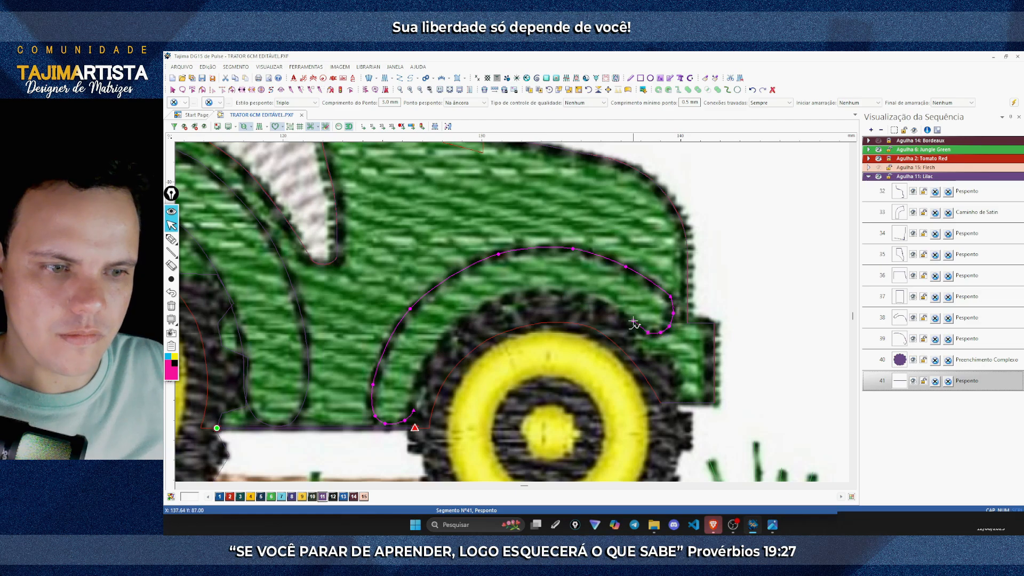
click(592, 300)
click(547, 293)
click(508, 299)
click(481, 312)
click(452, 332)
click(438, 345)
click(427, 361)
click(420, 378)
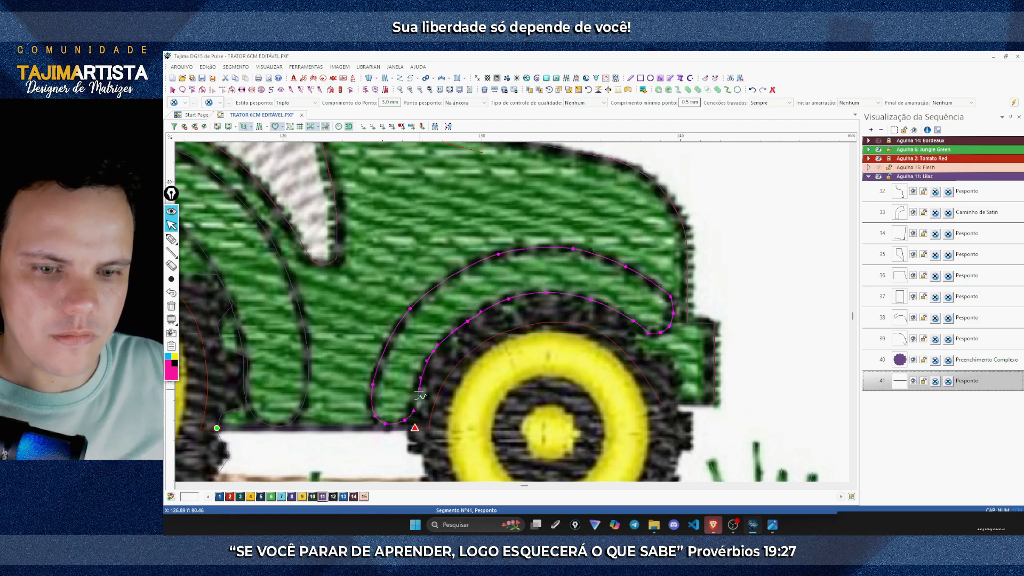
click(414, 393)
click(413, 412)
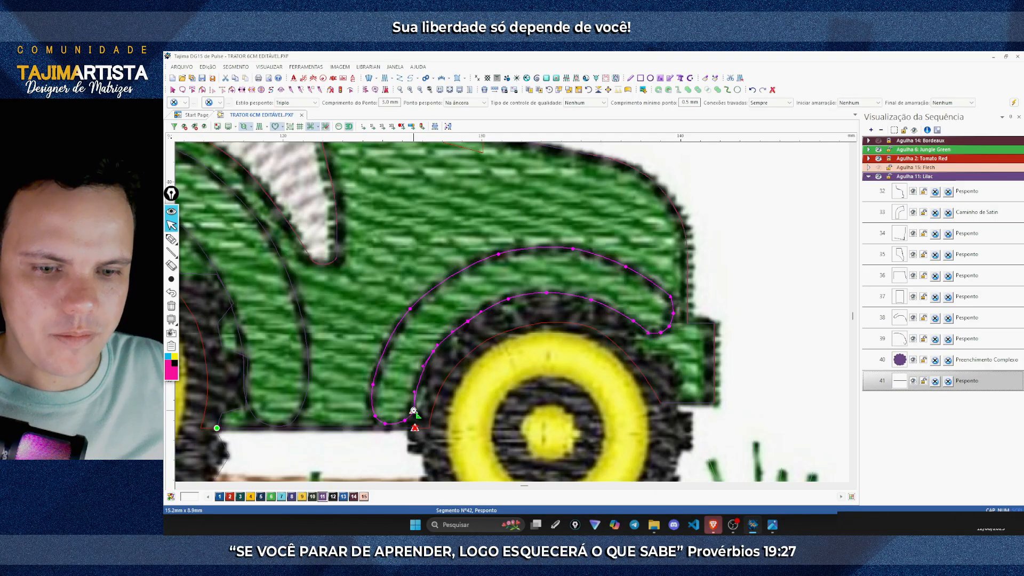
key(Return)
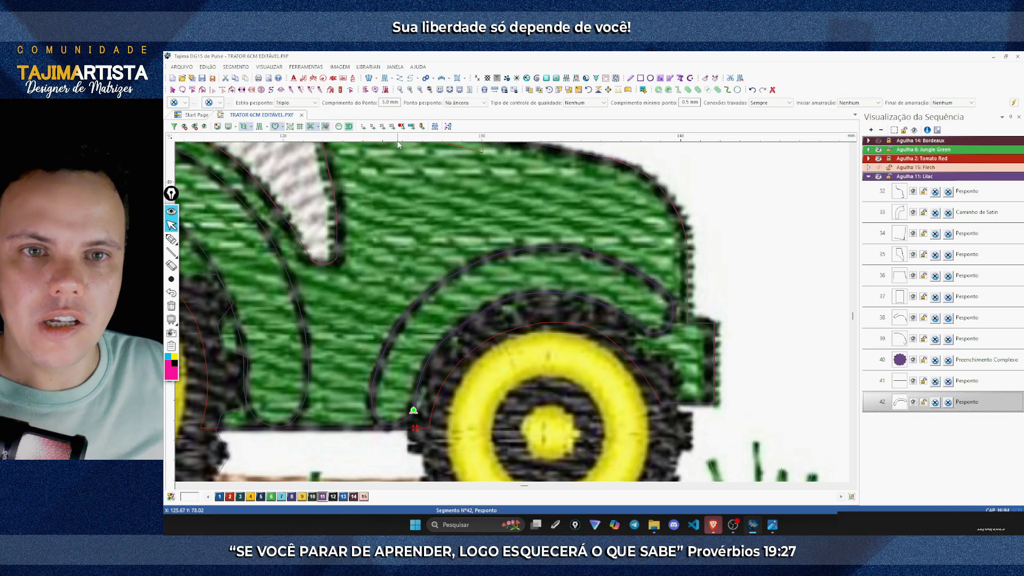
Step: Duplicate the rear tyre's complex fill and place the copy over the front wheel
click(427, 91)
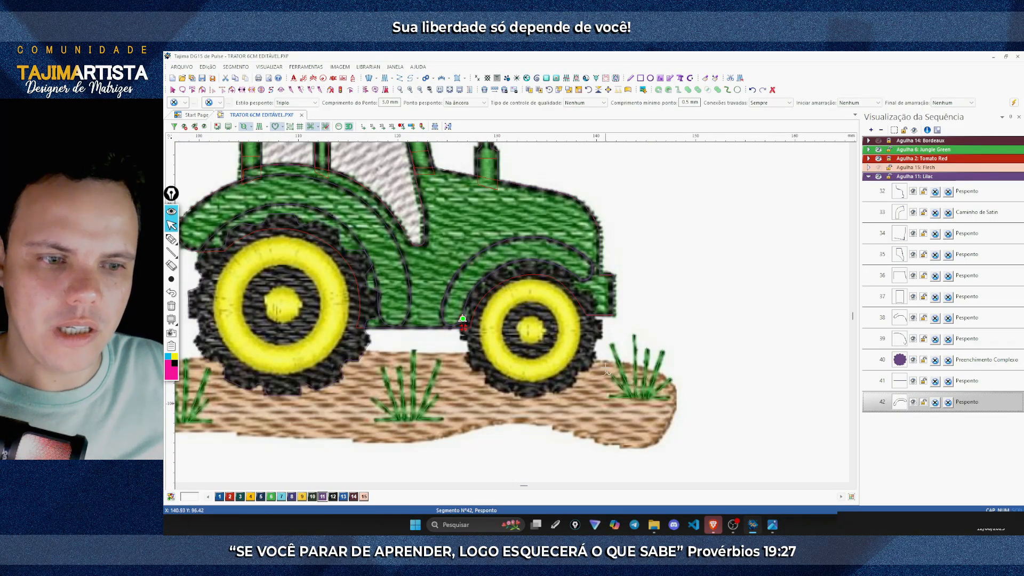
scroll(614, 367, left, 3)
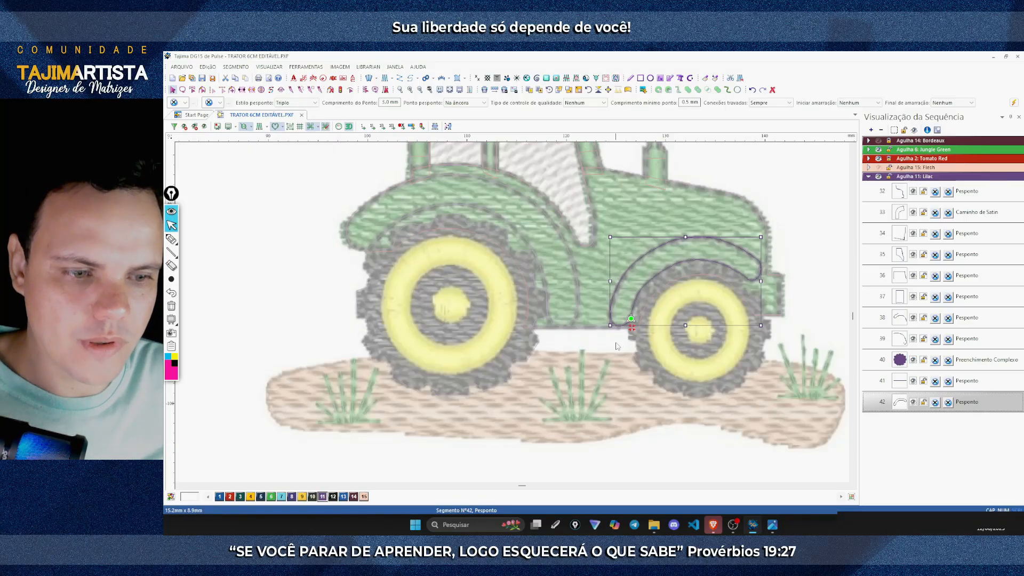
key(Escape)
click(511, 367)
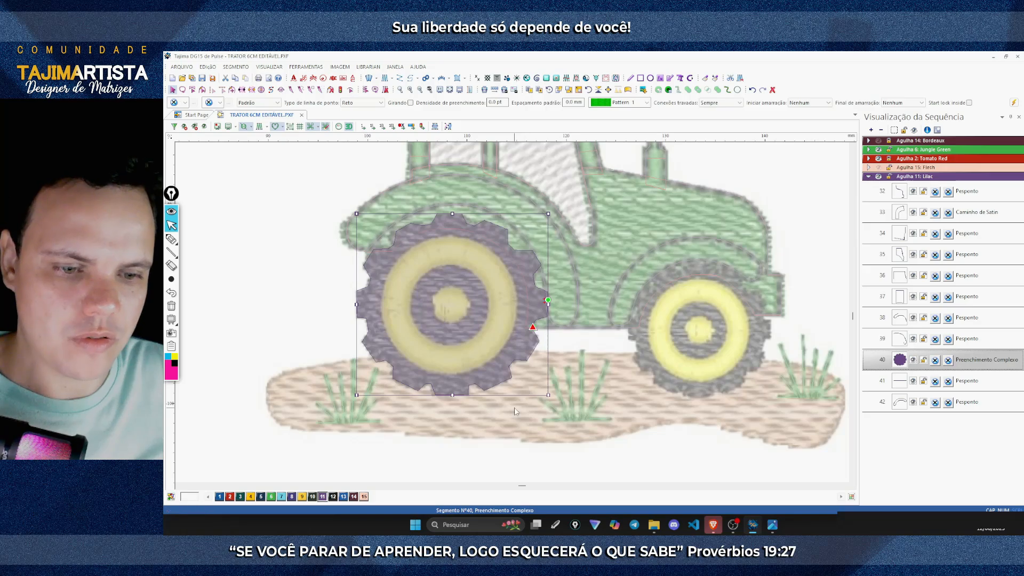
key(Escape)
click(507, 383)
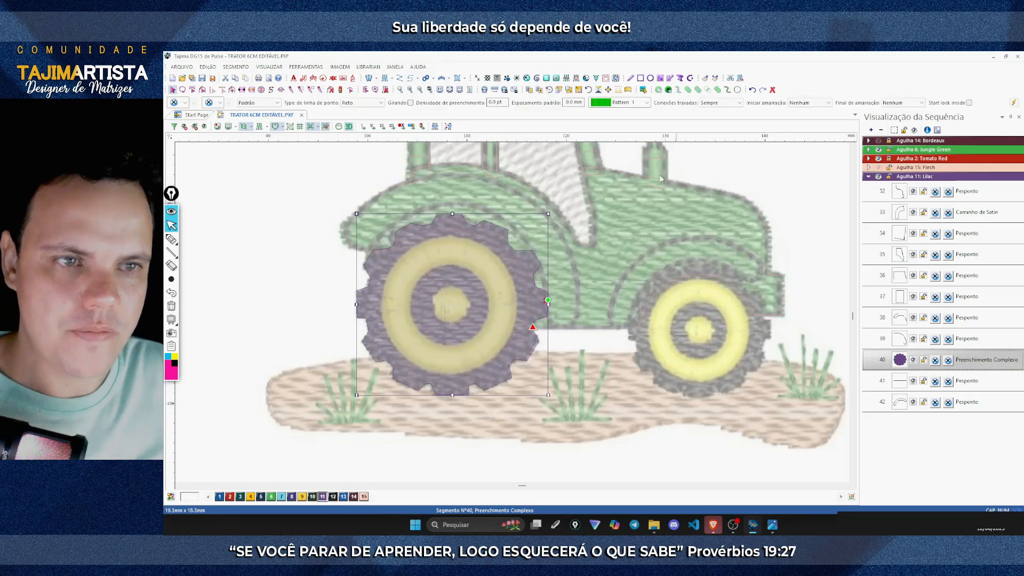
click(531, 92)
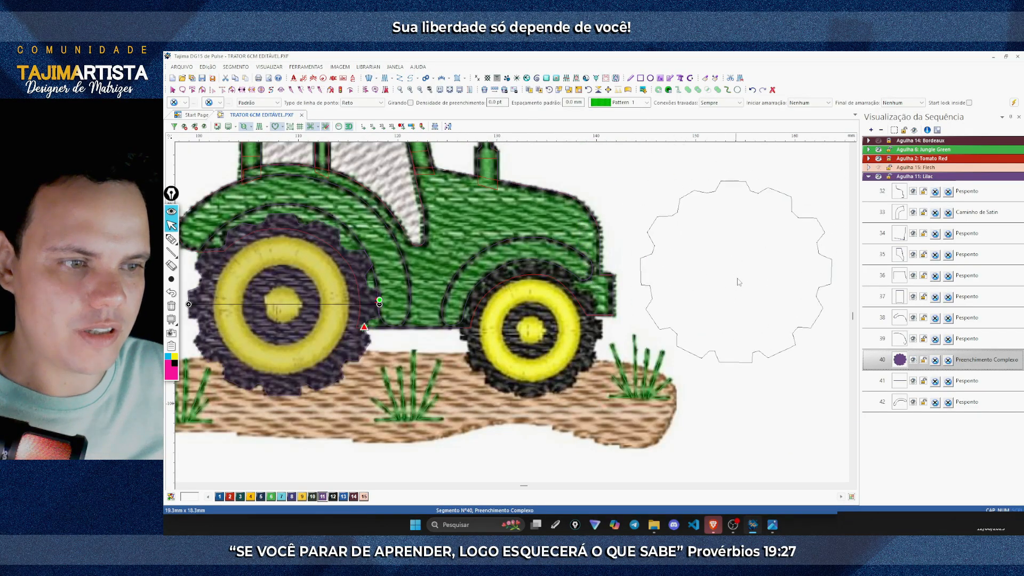
click(549, 338)
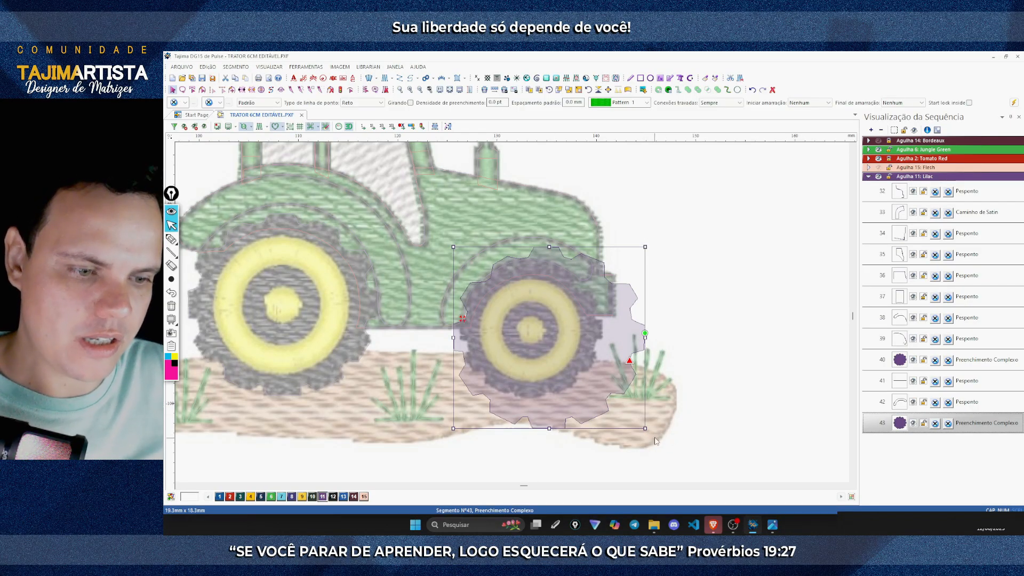
Step: Scale the copied tyre fill down to about 14.8 mm by 14.0 mm and position it over the front tyre
drag(647, 430, 605, 394)
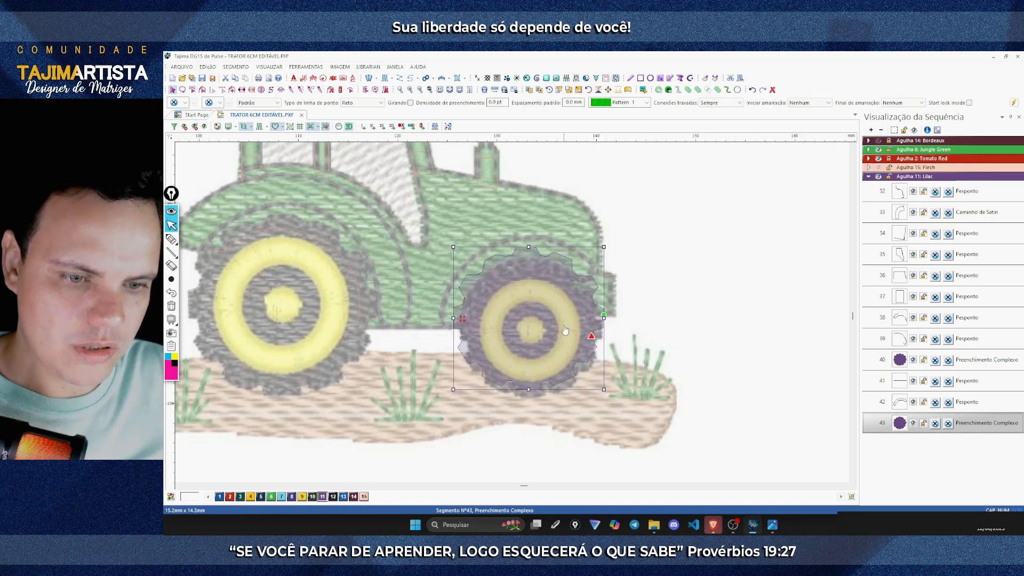
drag(565, 330, 571, 338)
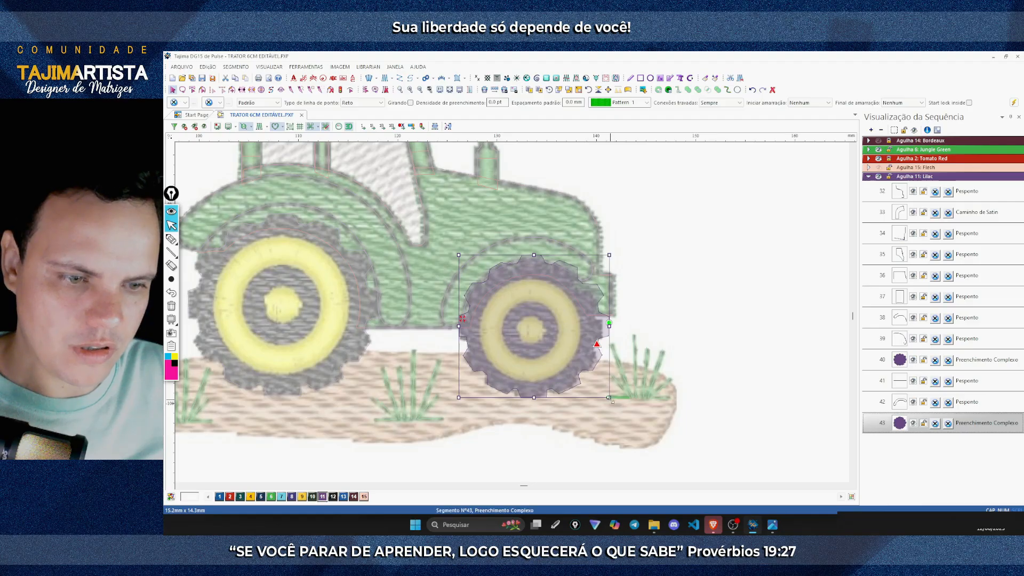
drag(610, 398, 607, 396)
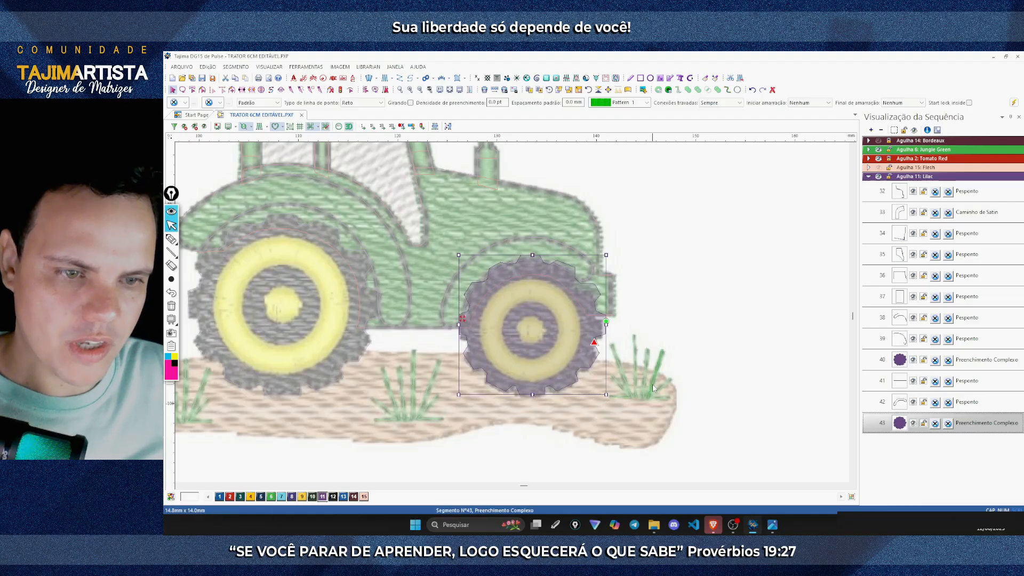
Step: Fine-tune the front tyre fill against the reference treads, reducing it to about 14.6 mm by 13.8 mm
click(410, 90)
drag(601, 319, 601, 320)
mouse_move(602, 319)
mouse_down()
mouse_move(611, 331)
mouse_move(617, 322)
mouse_up()
scroll(610, 330, down, 1)
scroll(614, 323, up, 1)
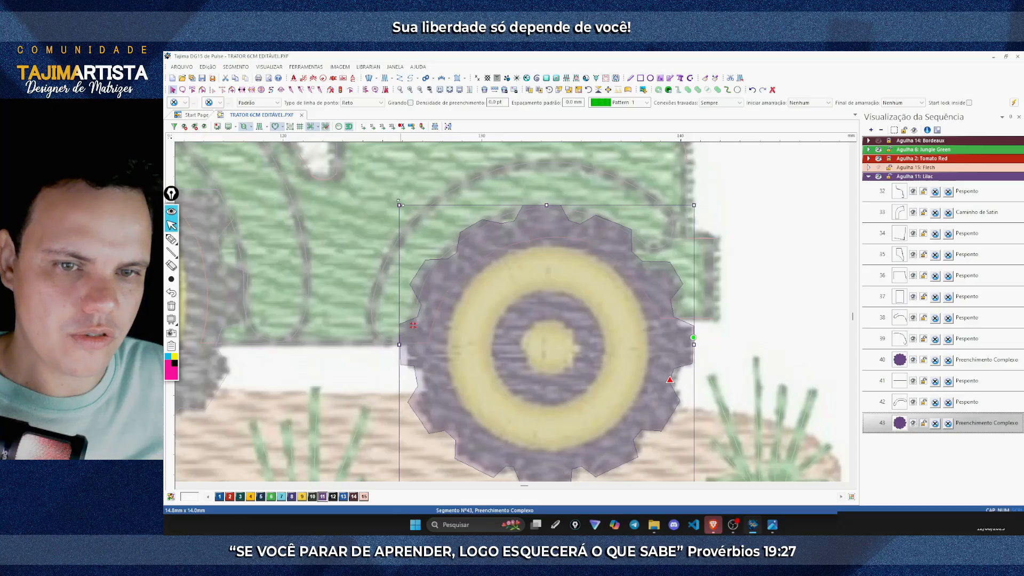
drag(399, 201, 403, 209)
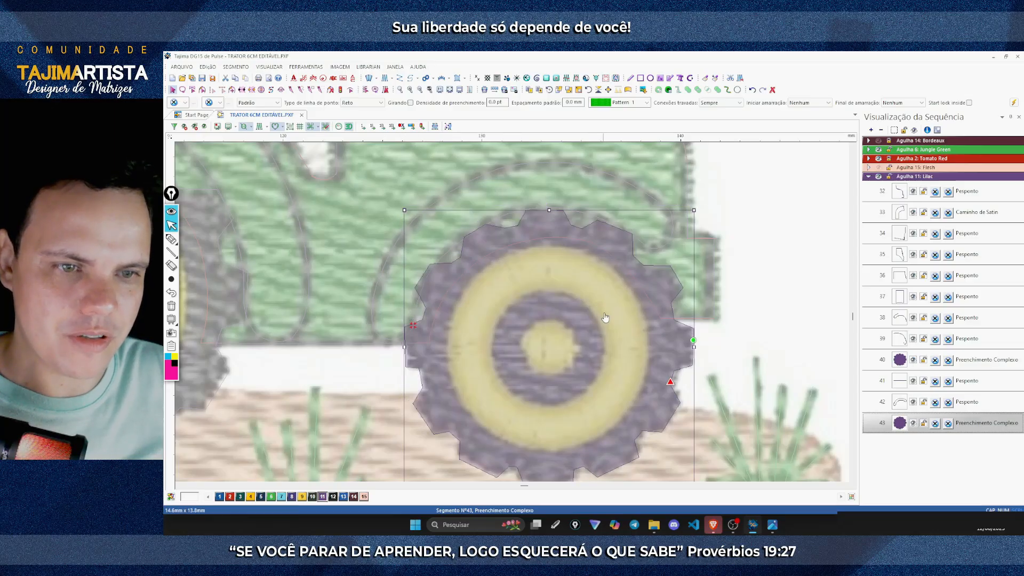
scroll(631, 330, down, 2)
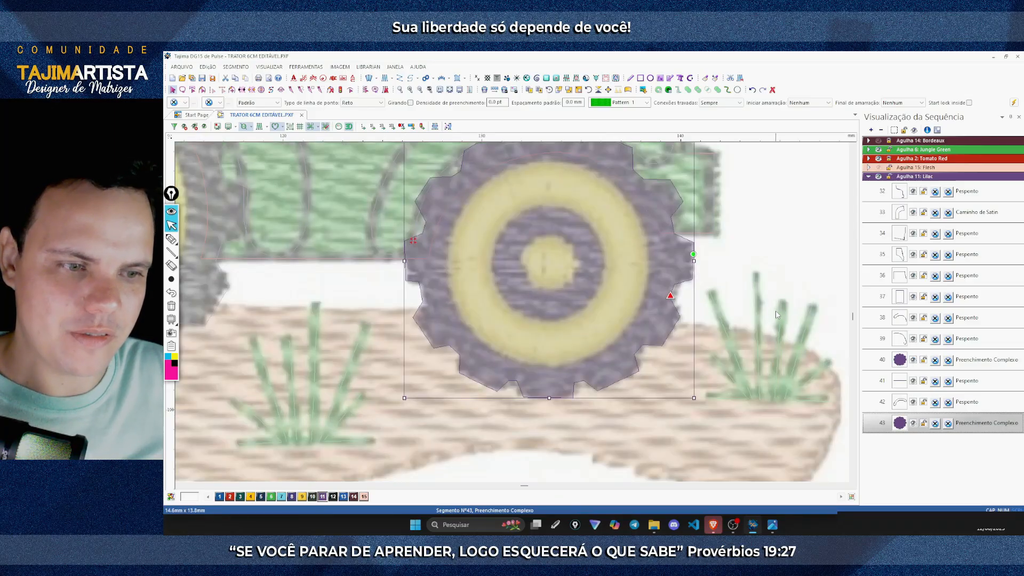
scroll(776, 314, down, 1)
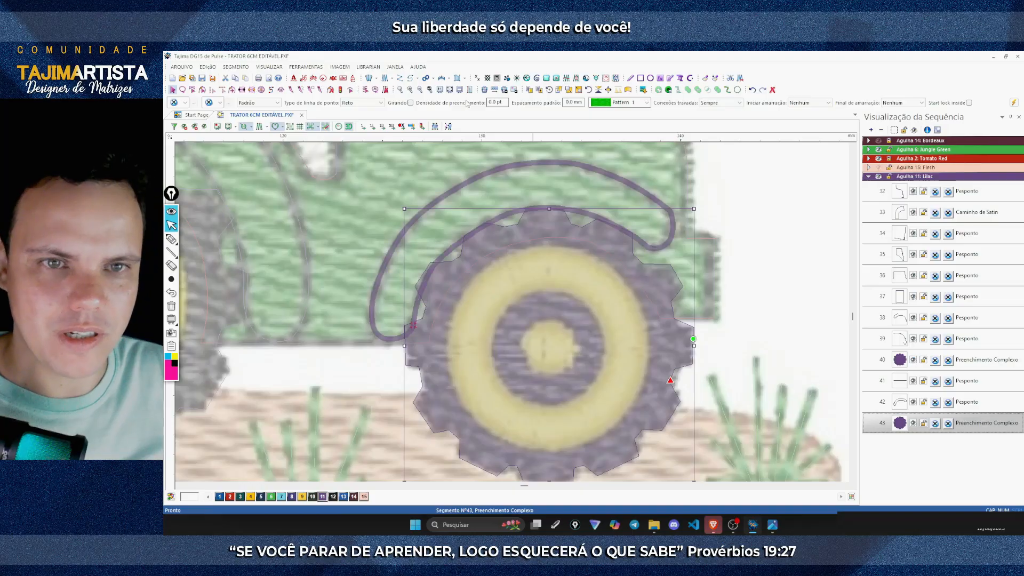
scroll(580, 308, down, 1)
click(702, 301)
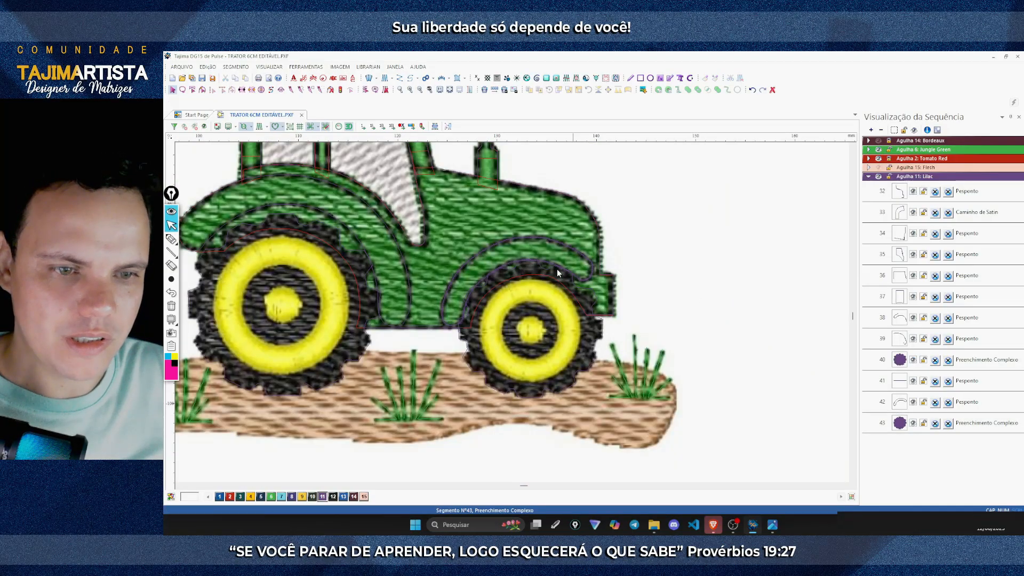
Step: Move the front tyre fill's start and end points to its rear edge, beside the end of the fender outline
click(560, 389)
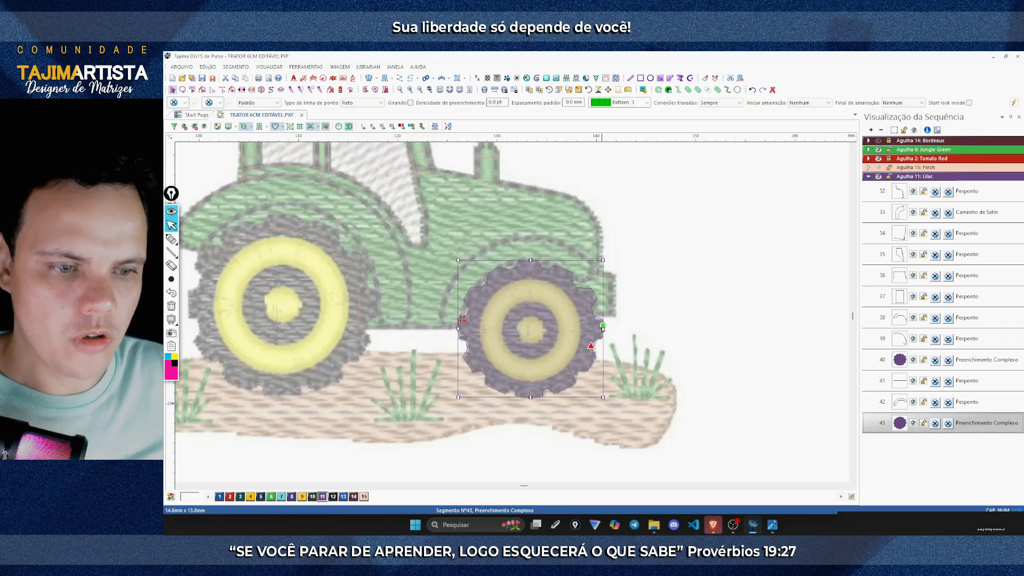
mouse_move(471, 287)
mouse_down()
mouse_move(458, 295)
mouse_move(459, 319)
mouse_up()
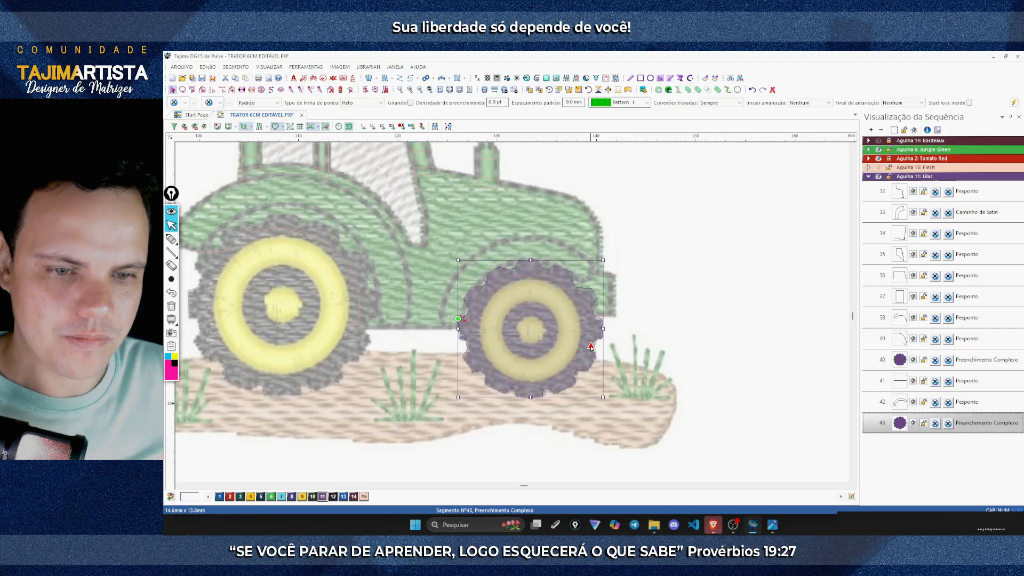
mouse_move(591, 348)
mouse_down()
mouse_move(515, 268)
mouse_move(459, 320)
mouse_up()
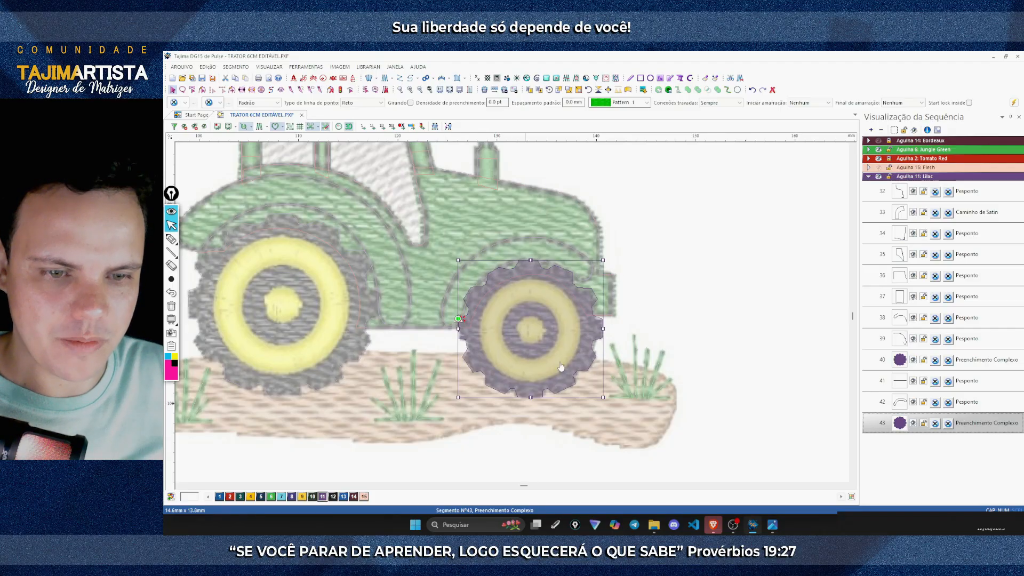
click(683, 305)
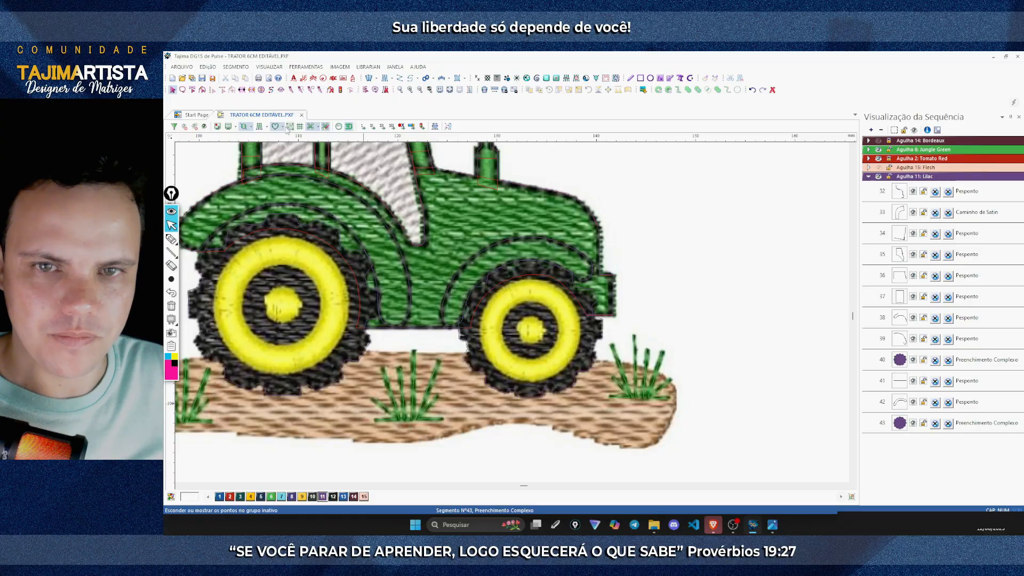
Step: Duplicate the rear tyre's complex fill in place and select the copy
click(261, 127)
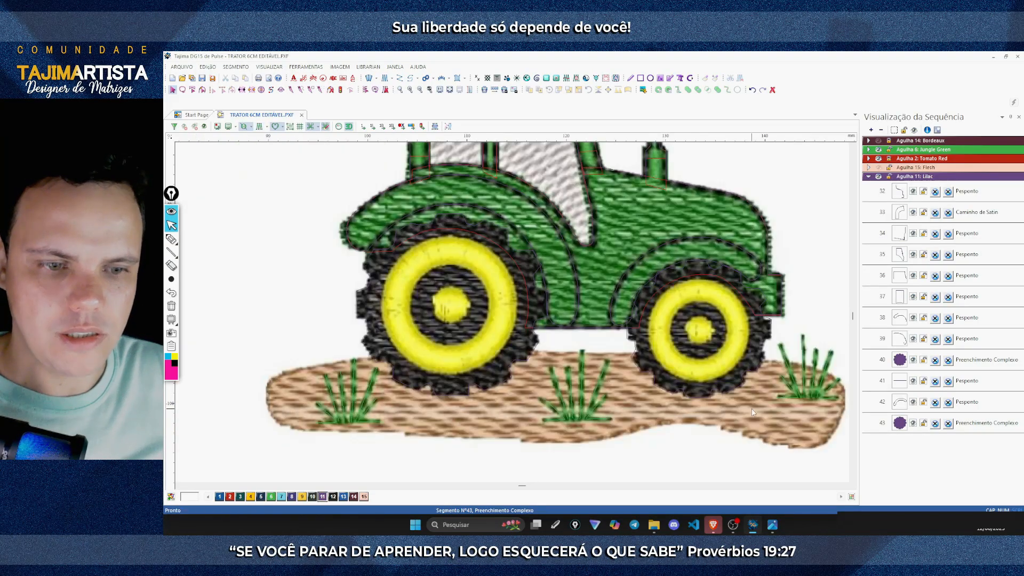
click(412, 88)
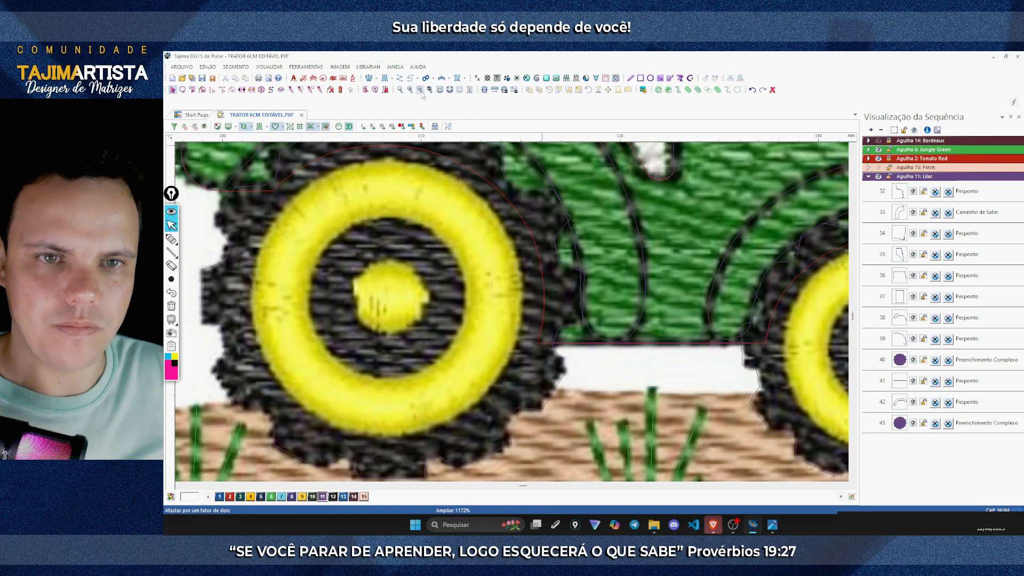
click(421, 90)
click(475, 385)
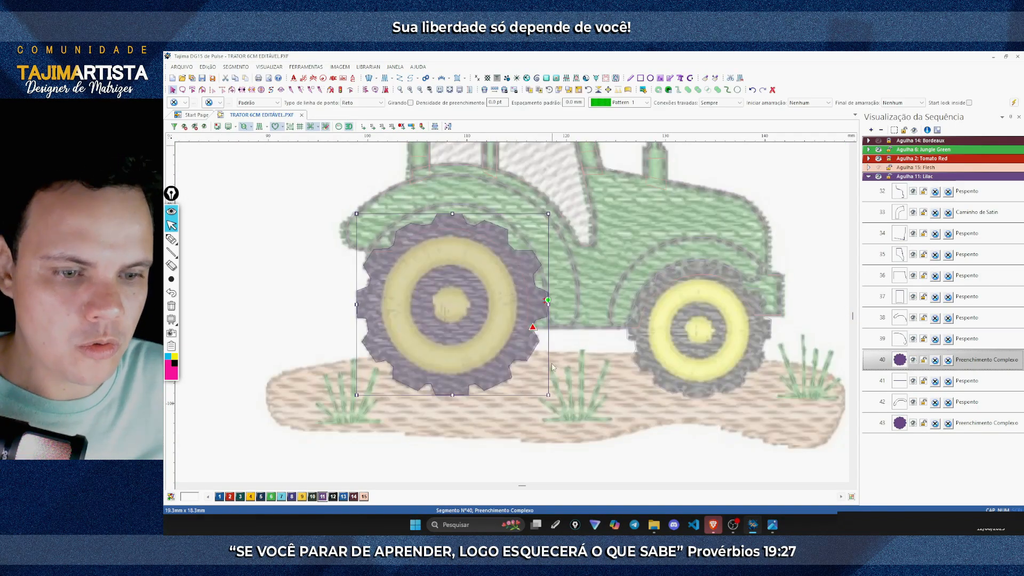
click(570, 395)
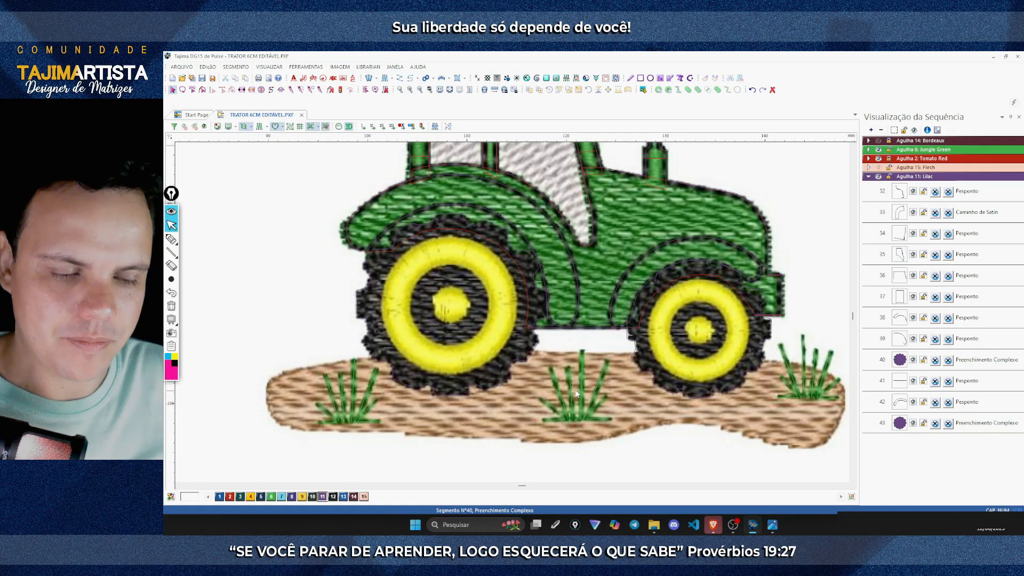
click(533, 351)
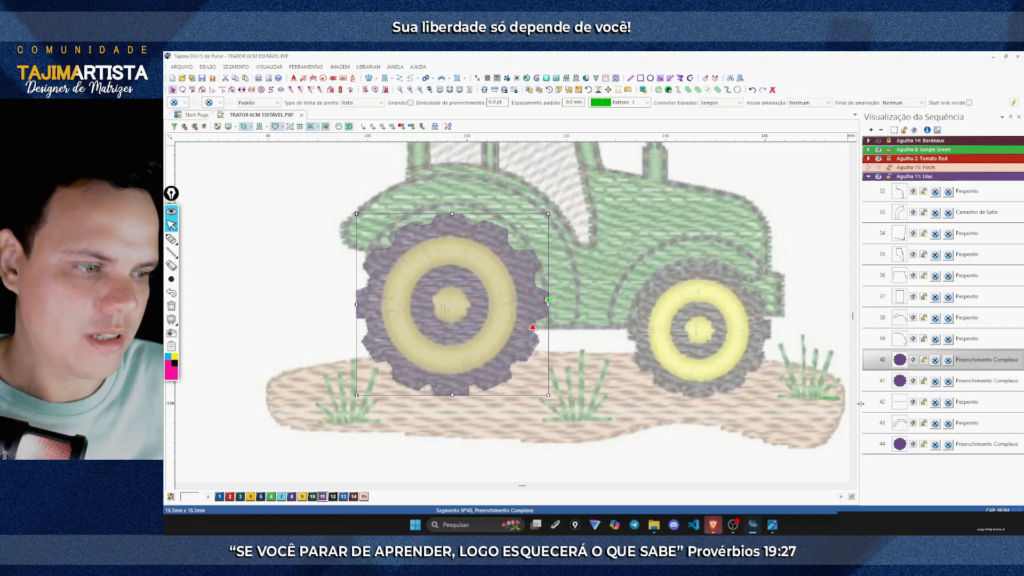
click(896, 384)
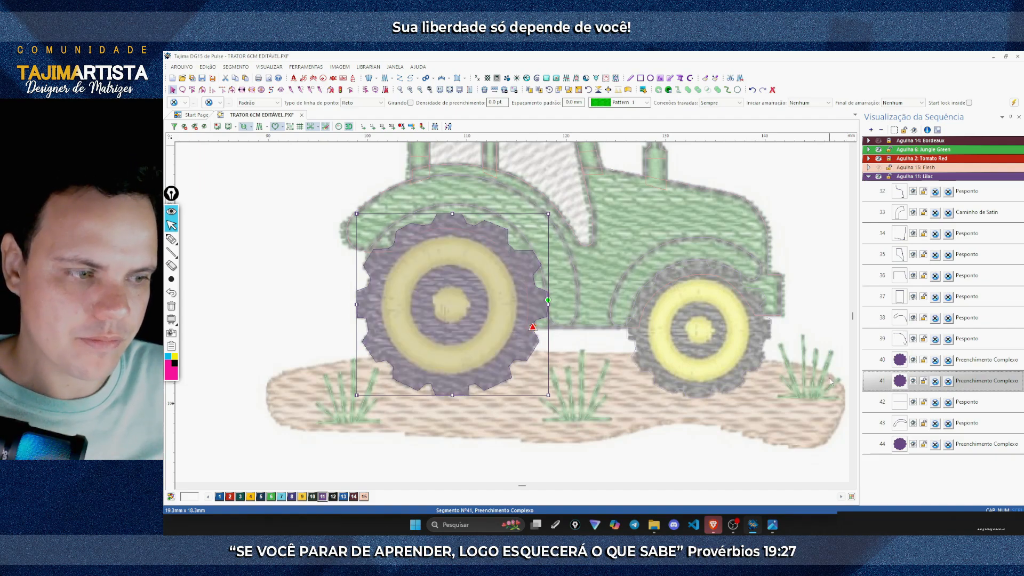
click(901, 363)
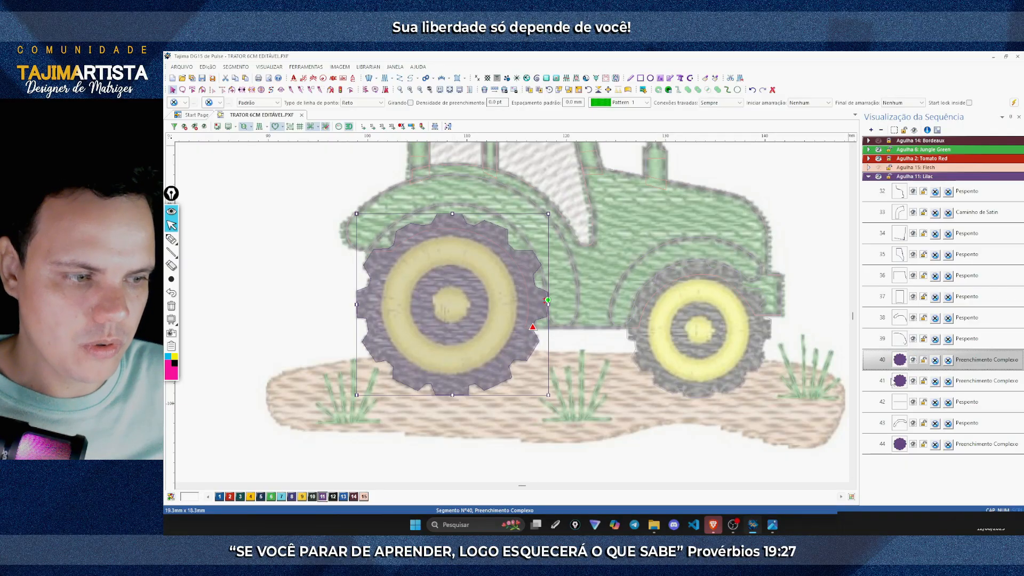
click(892, 383)
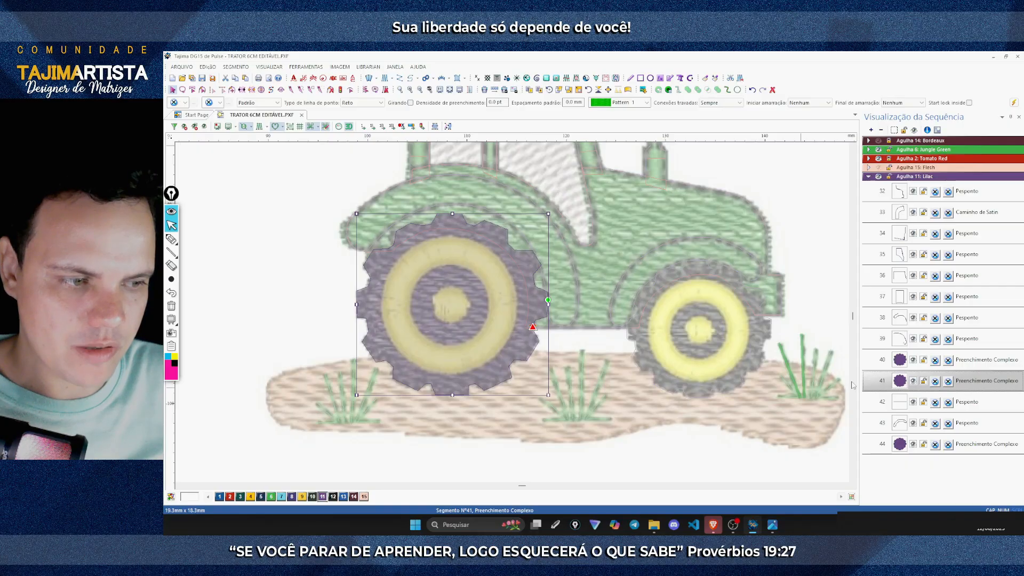
Step: Convert the copied rear tyre fill into a Pesponto run-stitch segment
right_click(526, 372)
mouse_move(579, 334)
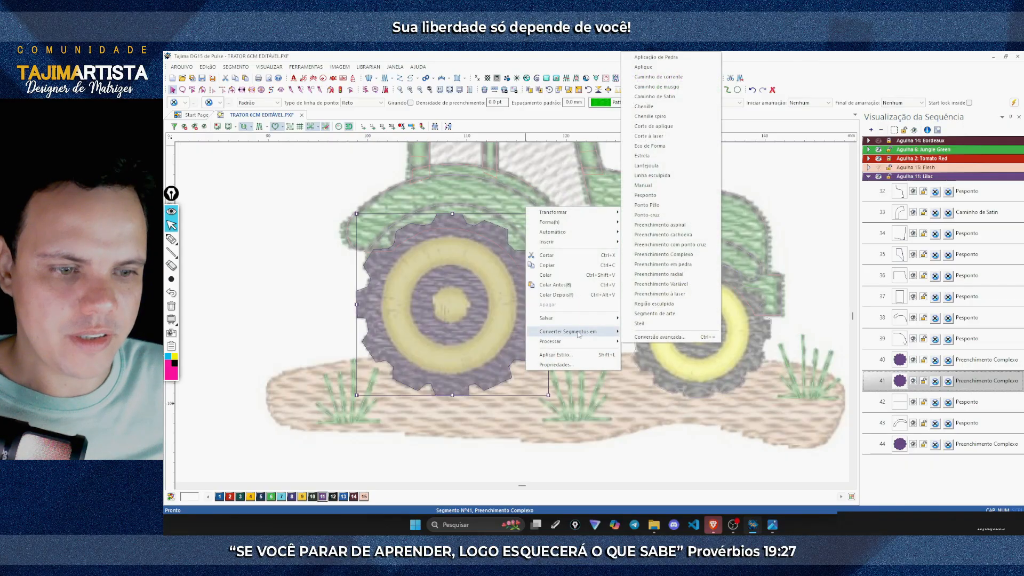
click(643, 196)
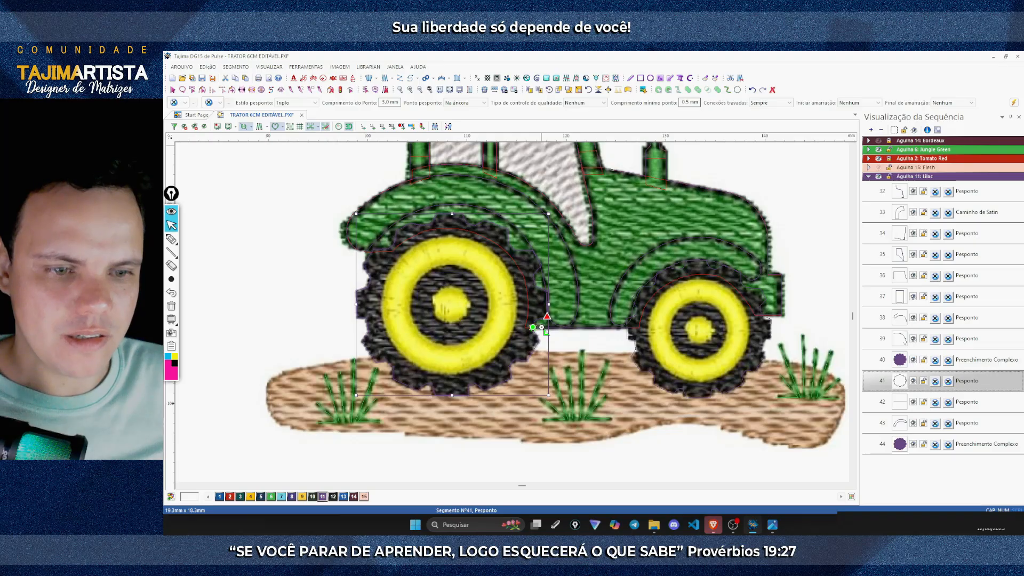
Step: Bring the rear tyre outline's start and end points together on its front edge beside the lower body line, and check the stitches
click(542, 329)
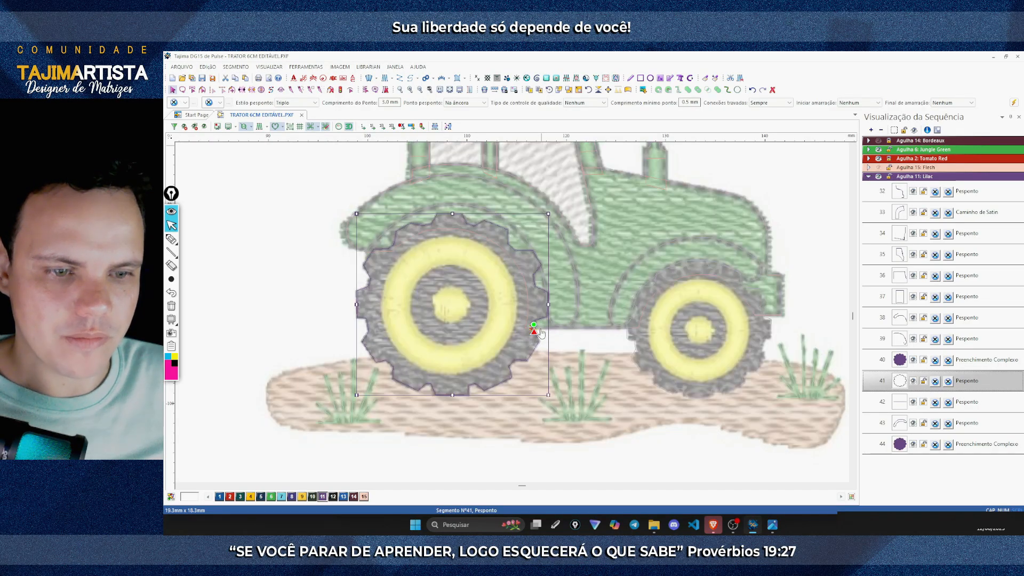
drag(540, 330, 540, 328)
drag(538, 326, 542, 331)
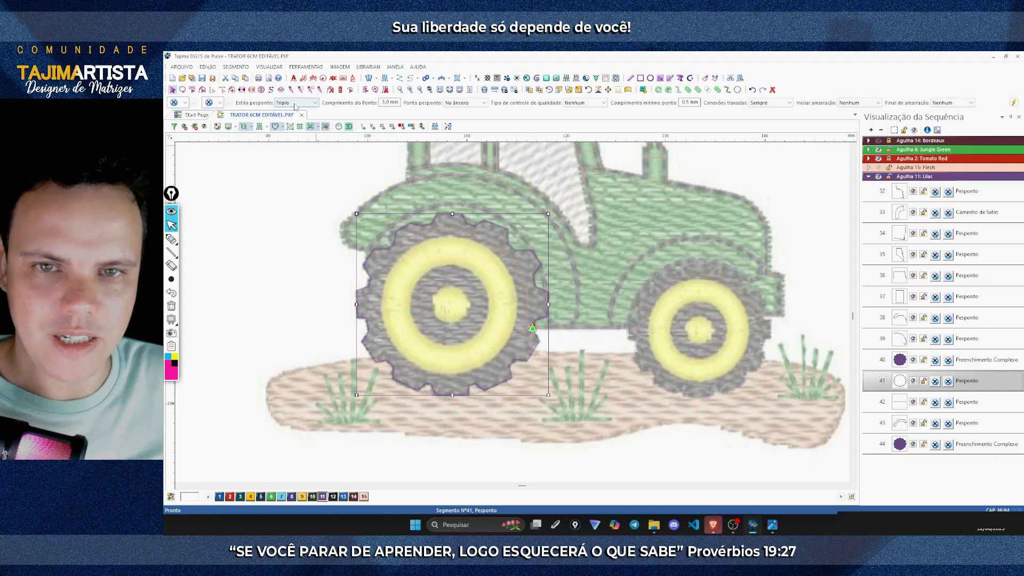
click(790, 176)
click(261, 128)
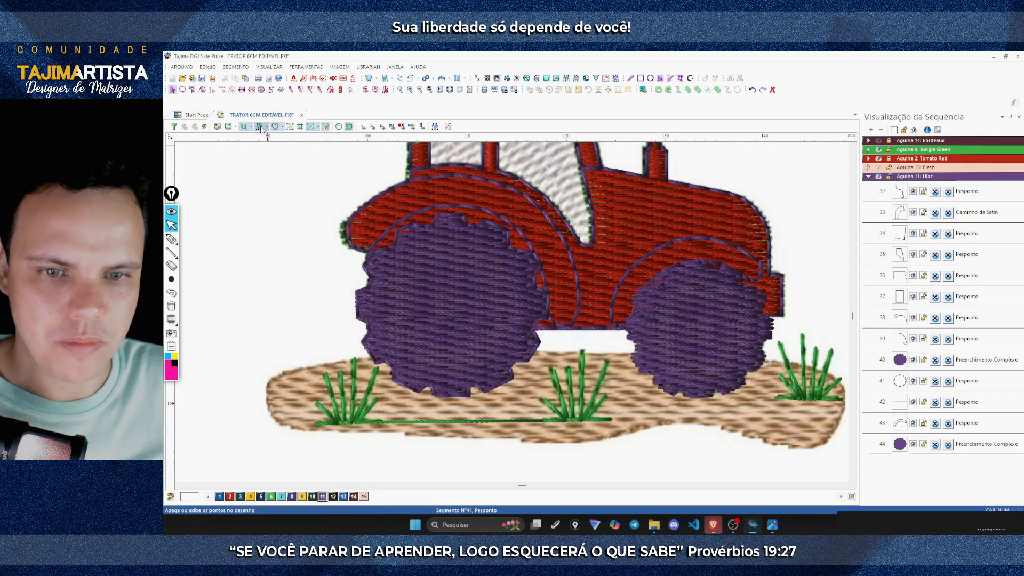
click(260, 128)
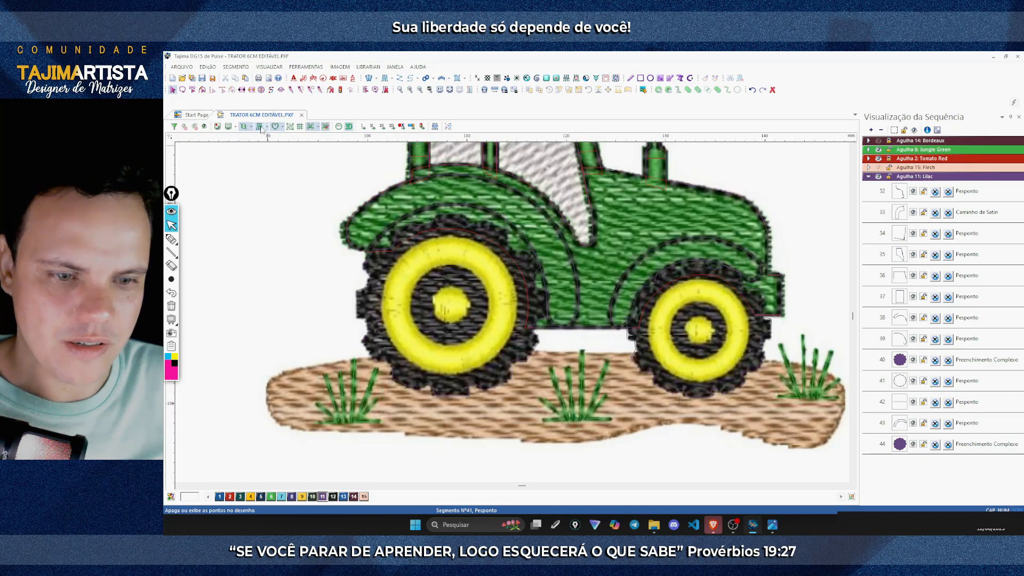
Step: Duplicate the front tyre's complex fill in place and convert the copy to Pesponto run stitch
click(635, 370)
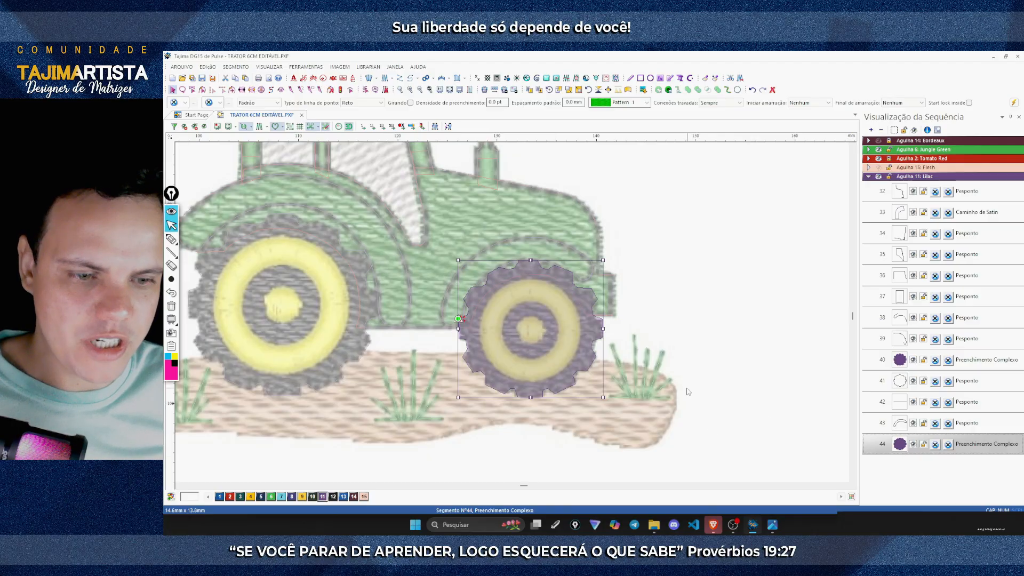
key(ctrl+d)
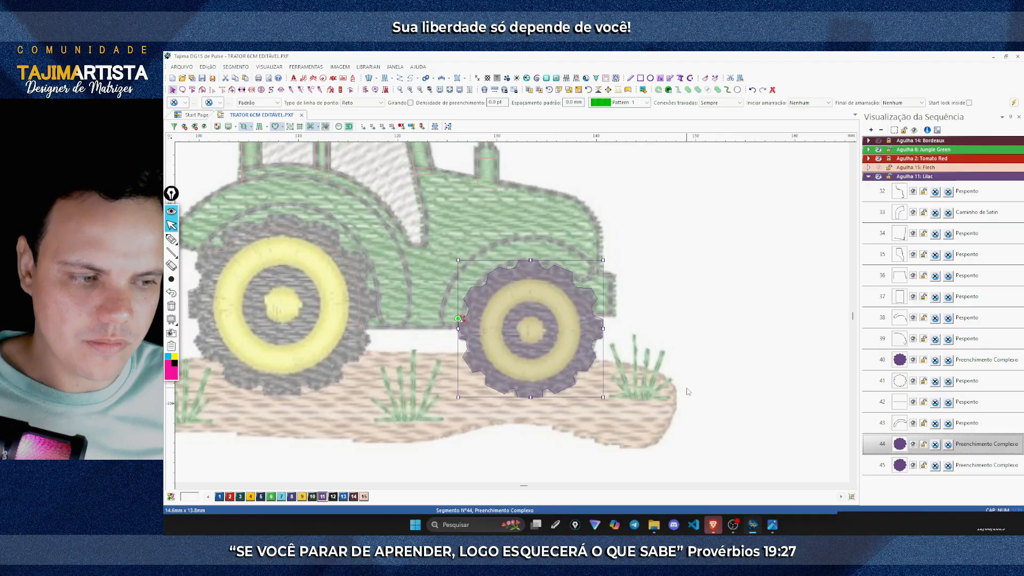
click(903, 468)
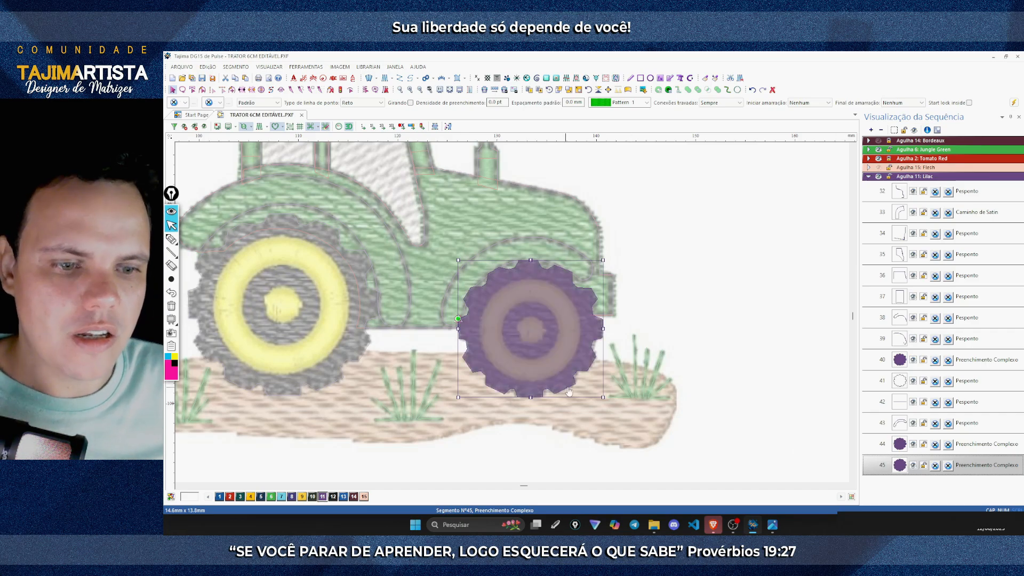
right_click(584, 351)
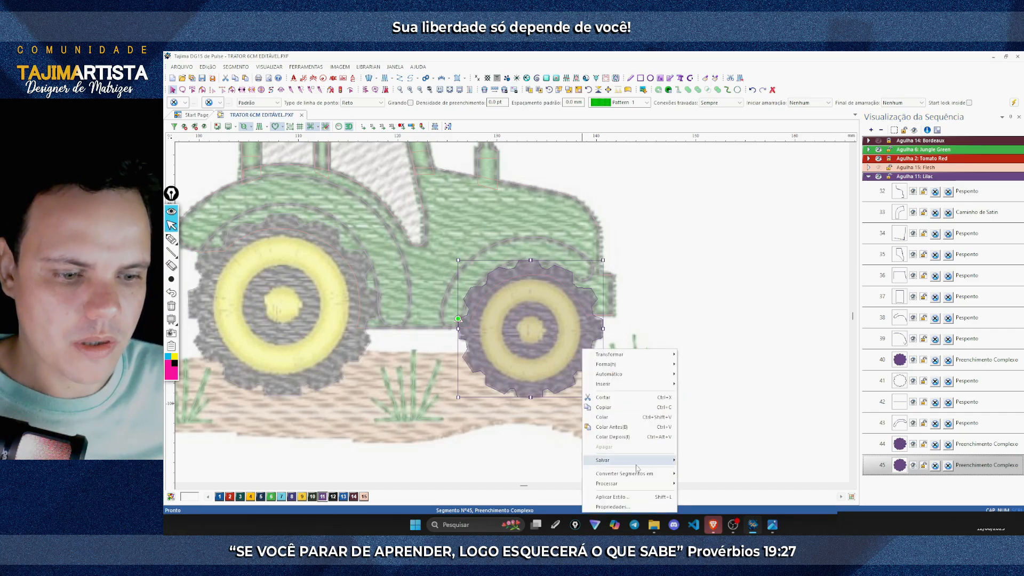
mouse_move(619, 475)
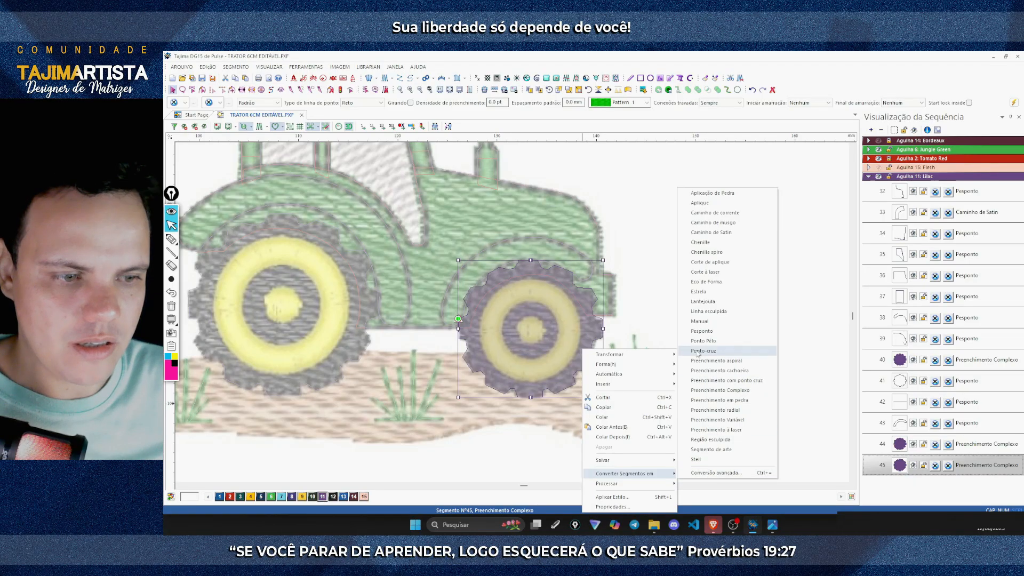
click(703, 332)
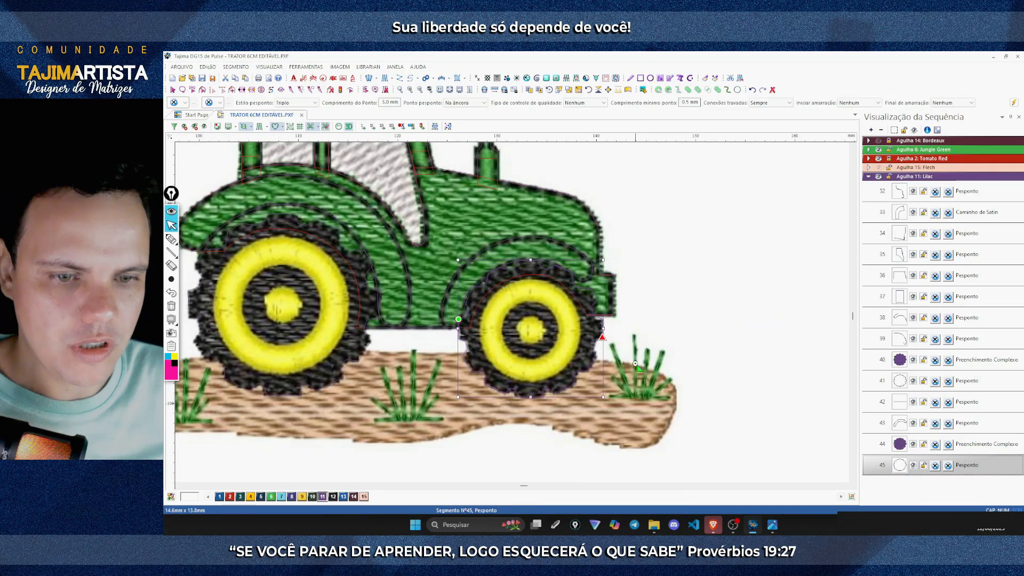
Step: Move the front tyre outline's end point to its start on the rear edge, and display the whole design with stitches shown
click(449, 318)
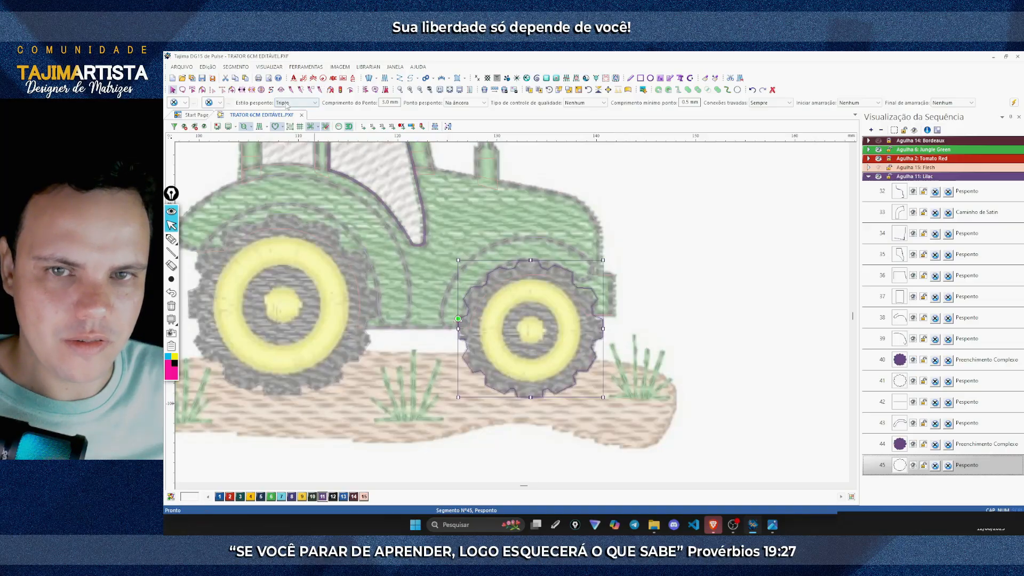
click(735, 293)
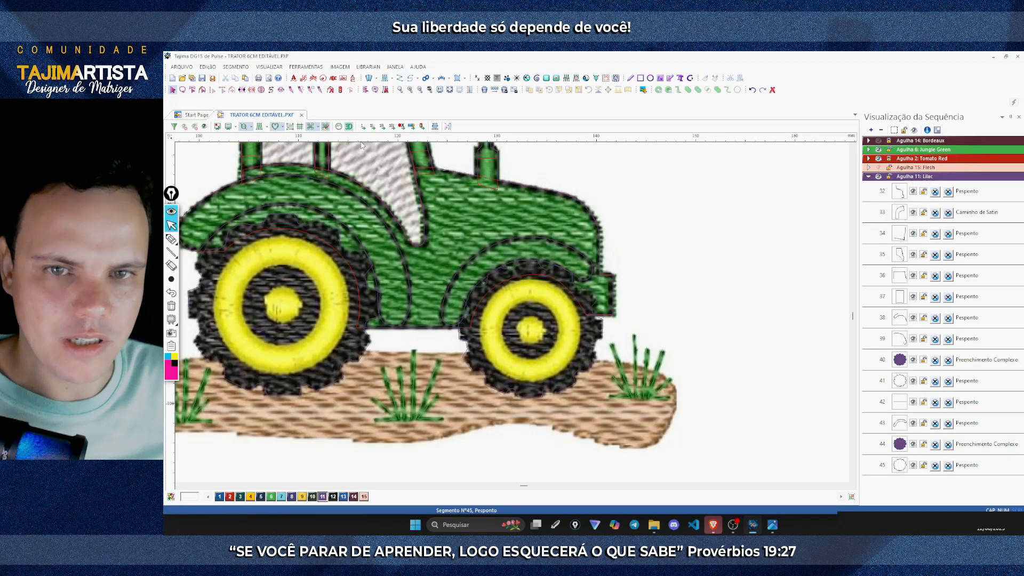
click(260, 127)
click(419, 92)
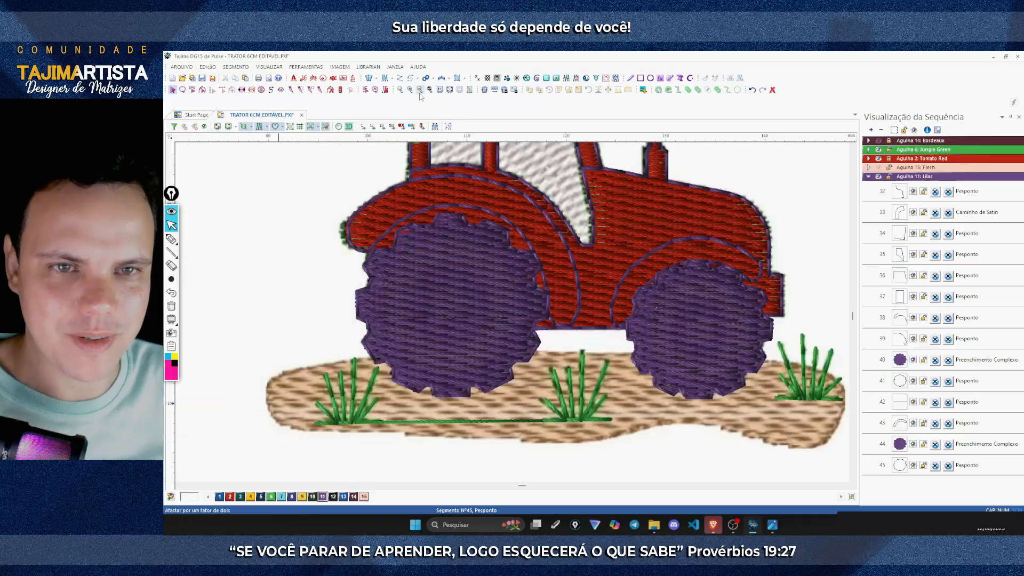
click(420, 90)
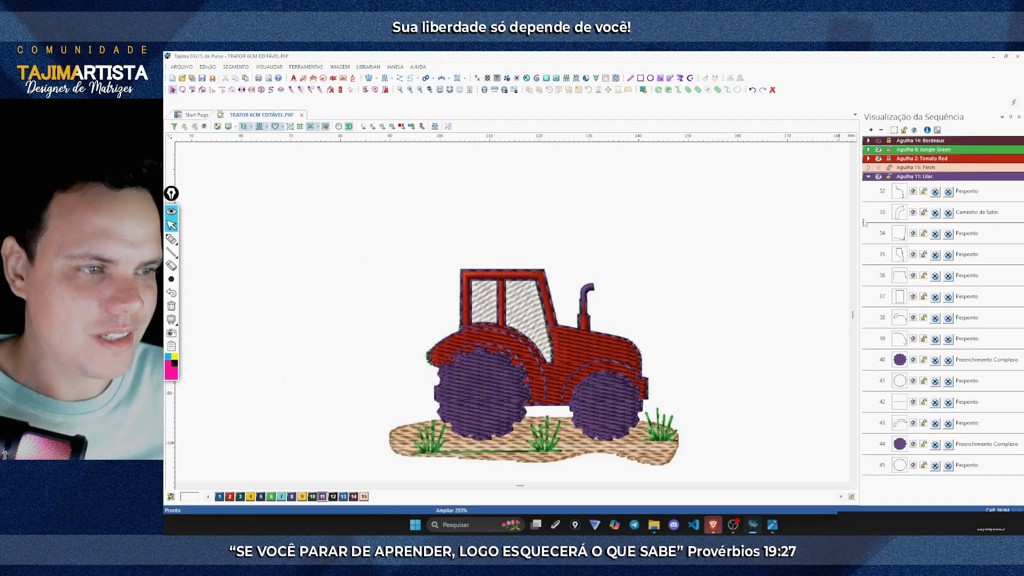
Step: Recolour the Lilac group of outlines and tyre fills to needle 12, Jet Black
click(869, 177)
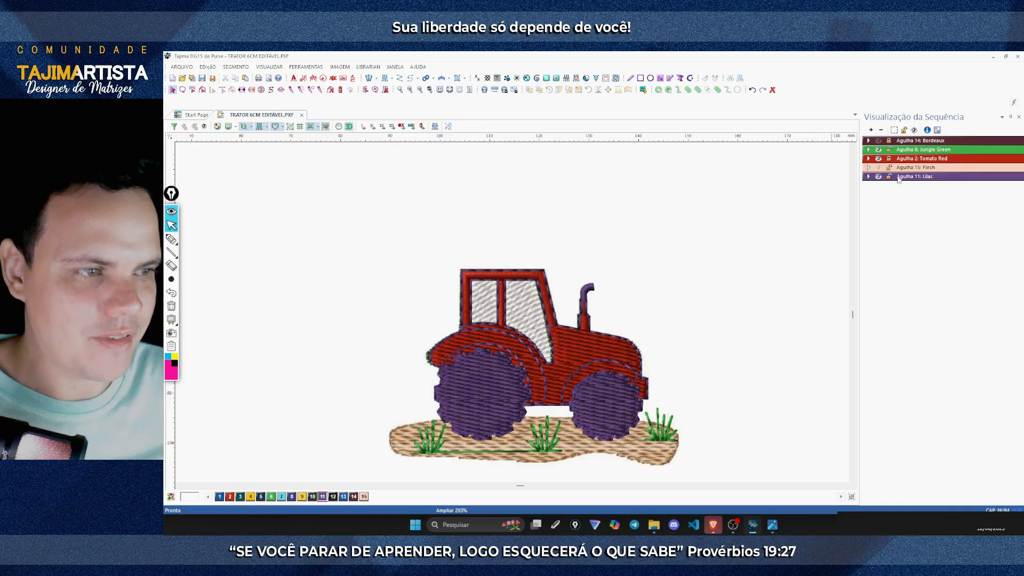
click(900, 178)
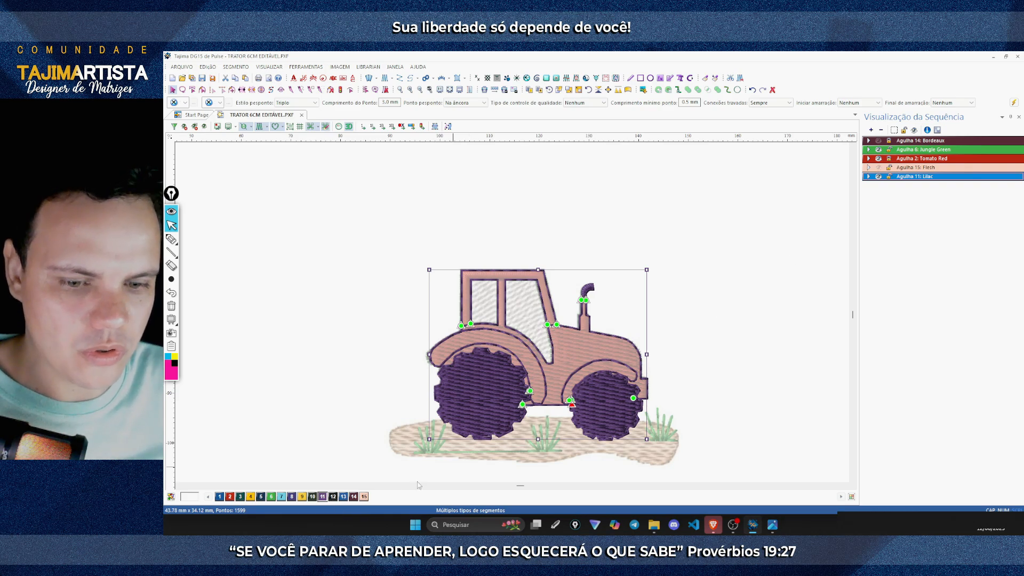
click(344, 497)
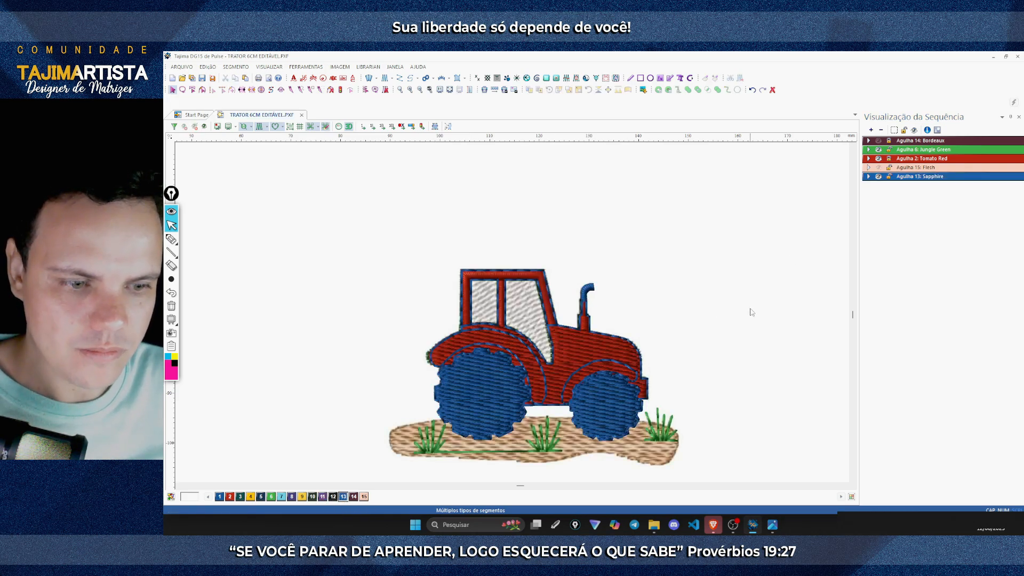
click(915, 177)
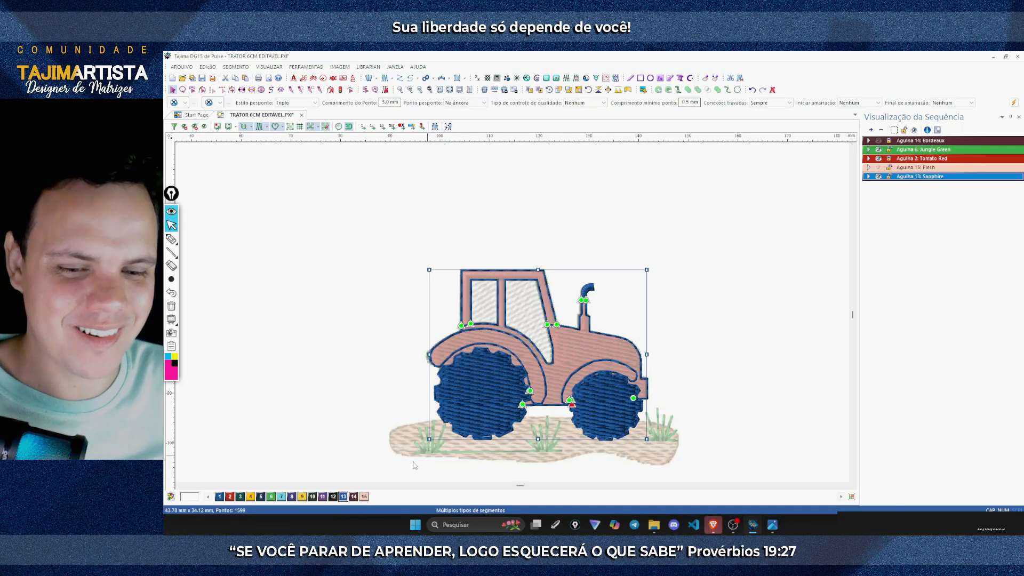
click(333, 497)
click(760, 379)
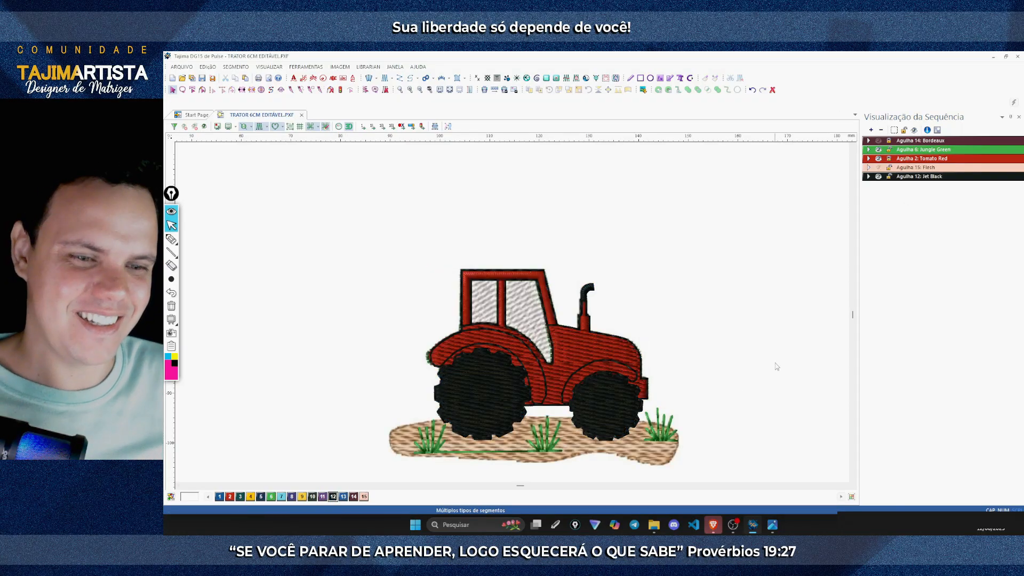
Step: Recolour the Tomato Red tractor body group to needle 6, Jungle Green
click(869, 159)
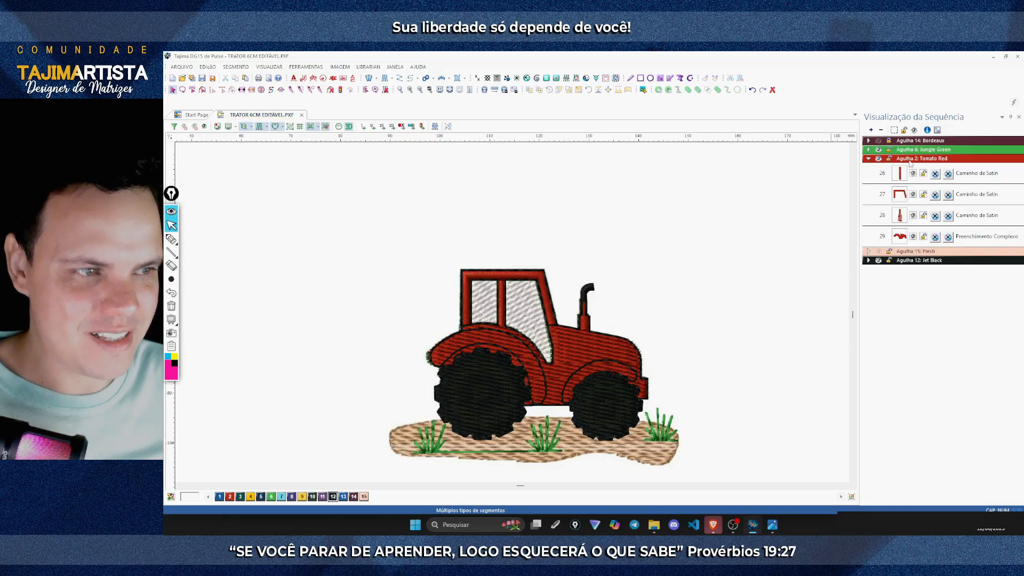
click(910, 159)
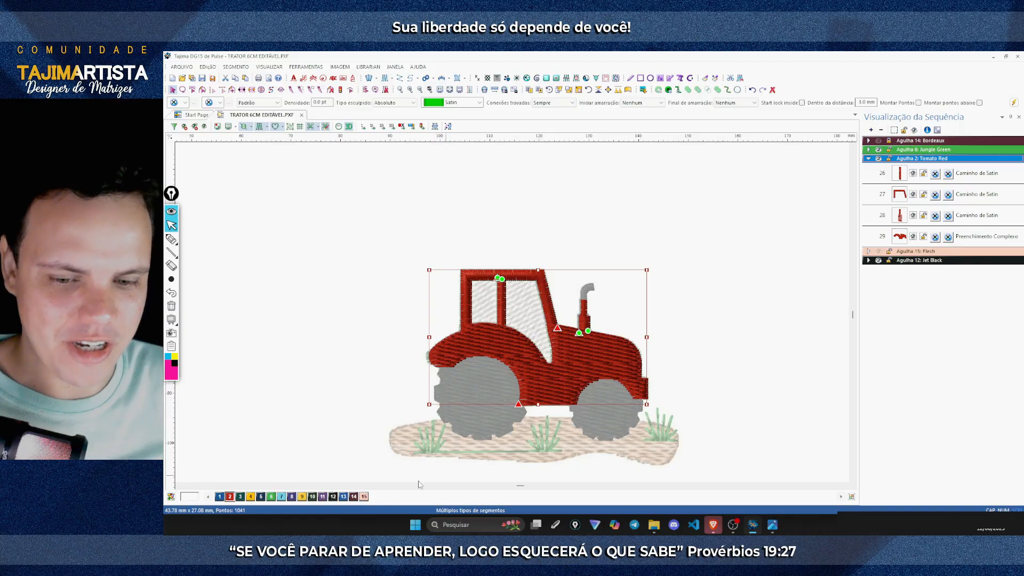
click(271, 497)
click(685, 343)
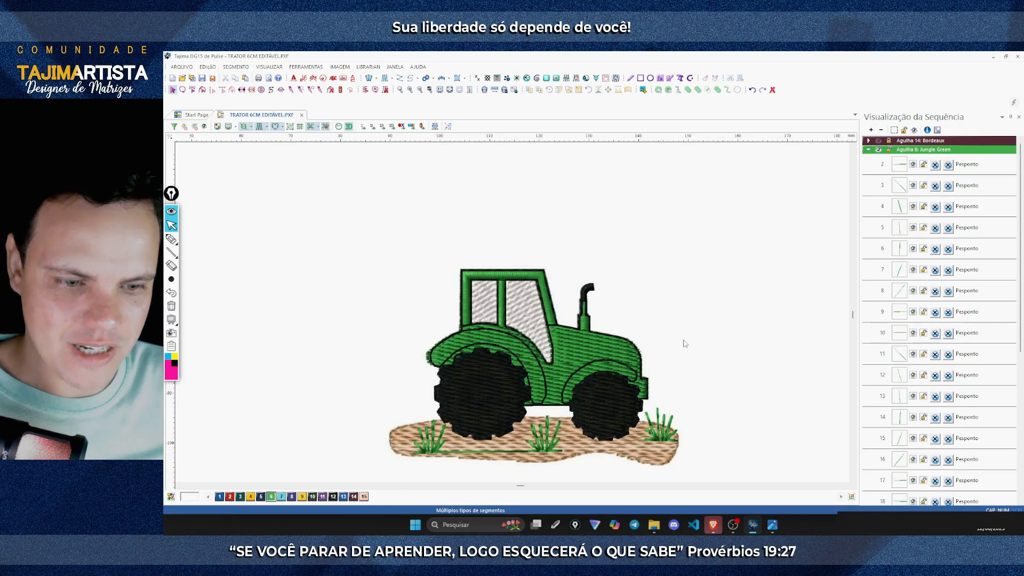
Step: Hide and show the reference image to compare it with the digitised tractor
key(i)
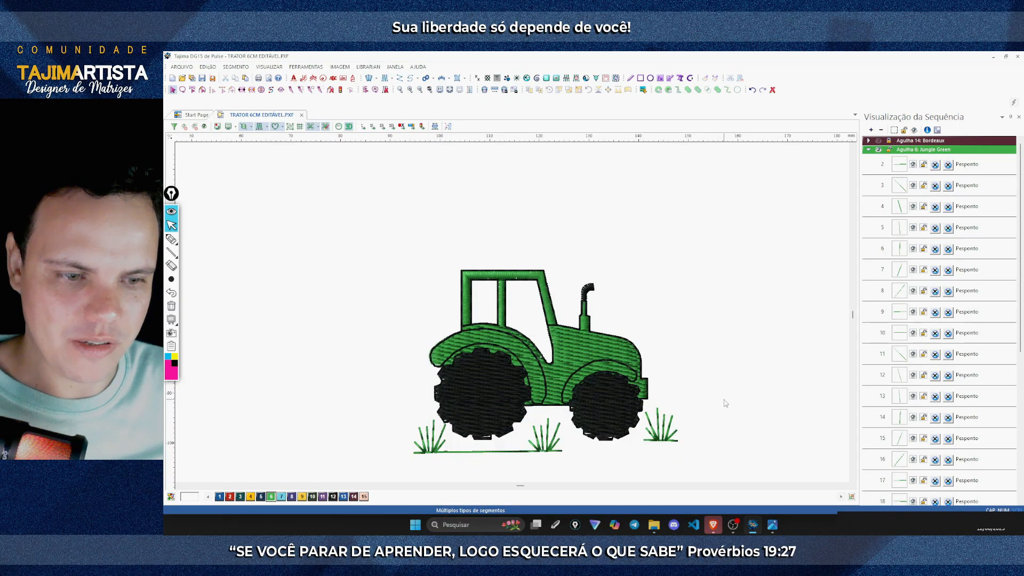
key(i)
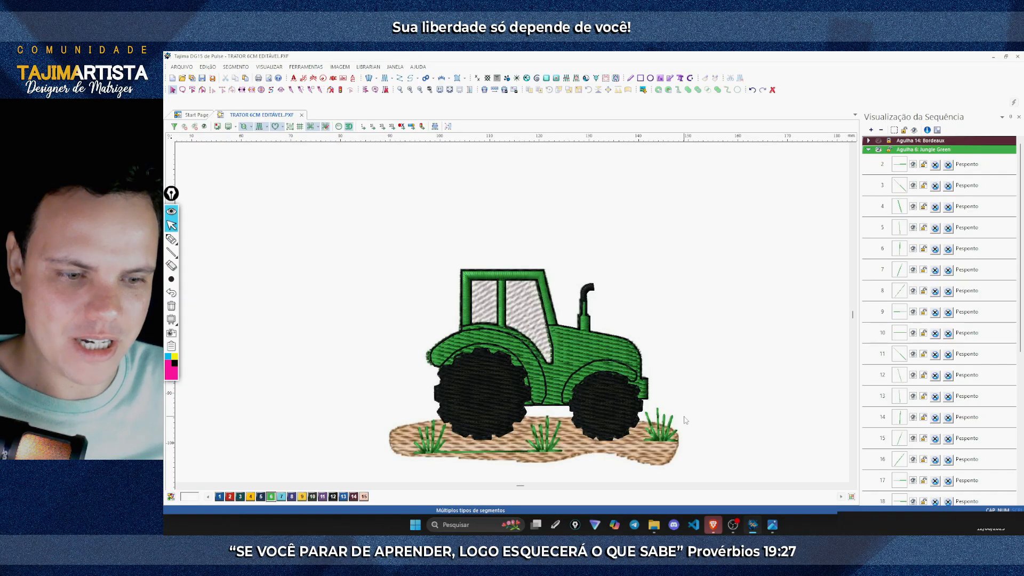
key(i)
key(i)
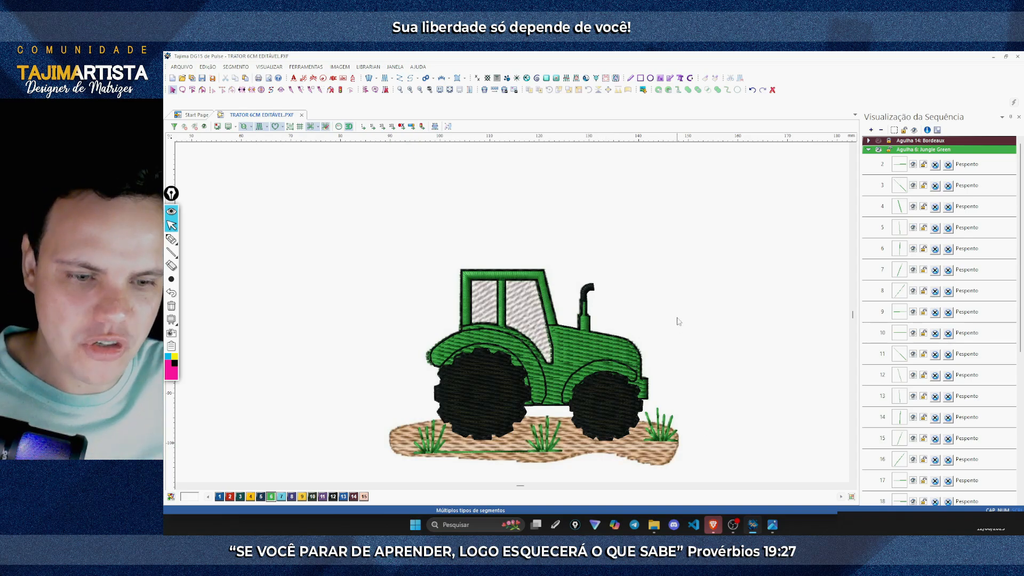
Step: Draw a circle about 11 mm across along the middle of the rear wheel's yellow rim and assign it needle 11, Lilac
scroll(516, 224, up, 2)
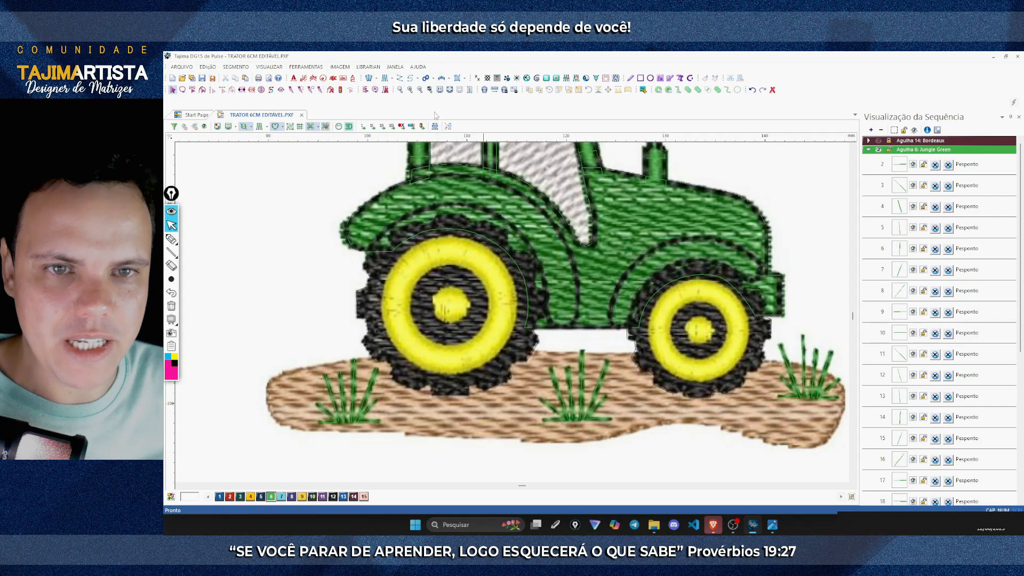
click(409, 90)
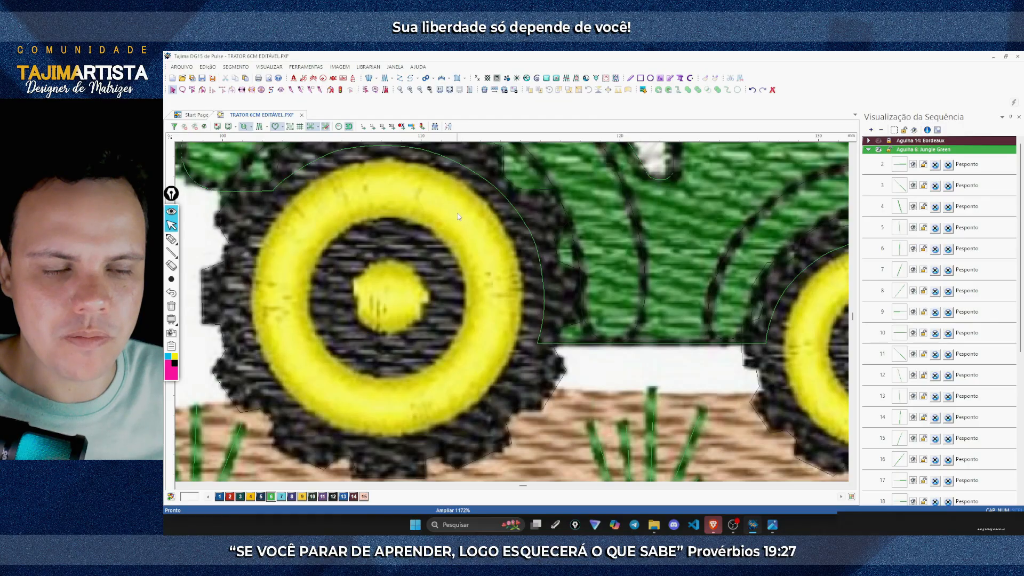
click(652, 79)
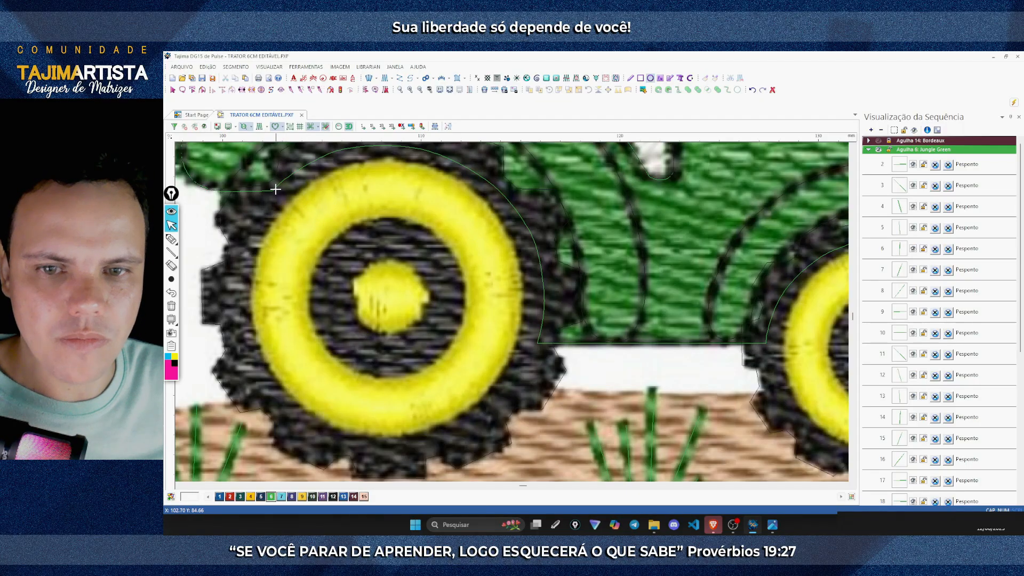
drag(275, 189, 496, 408)
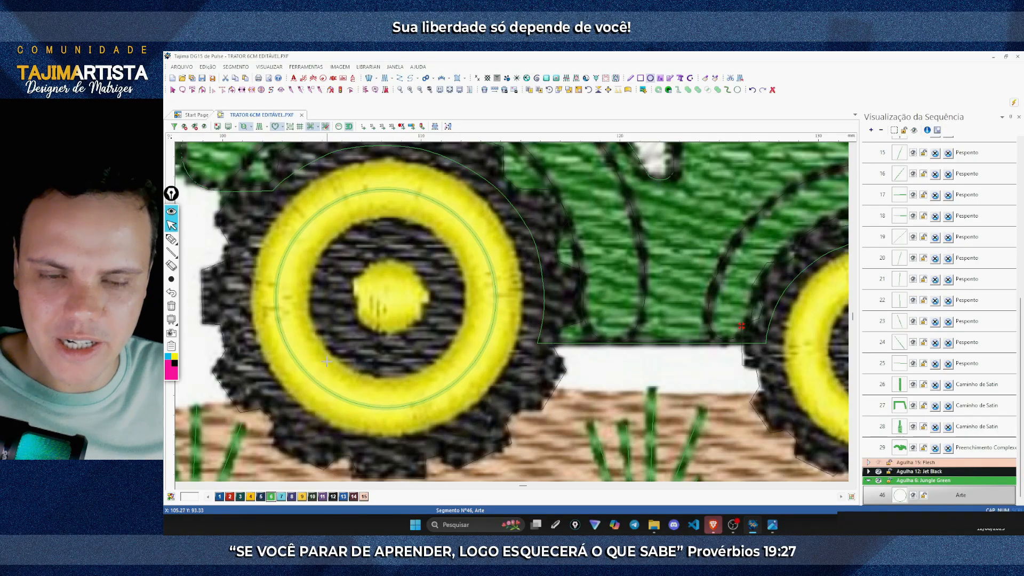
key(Escape)
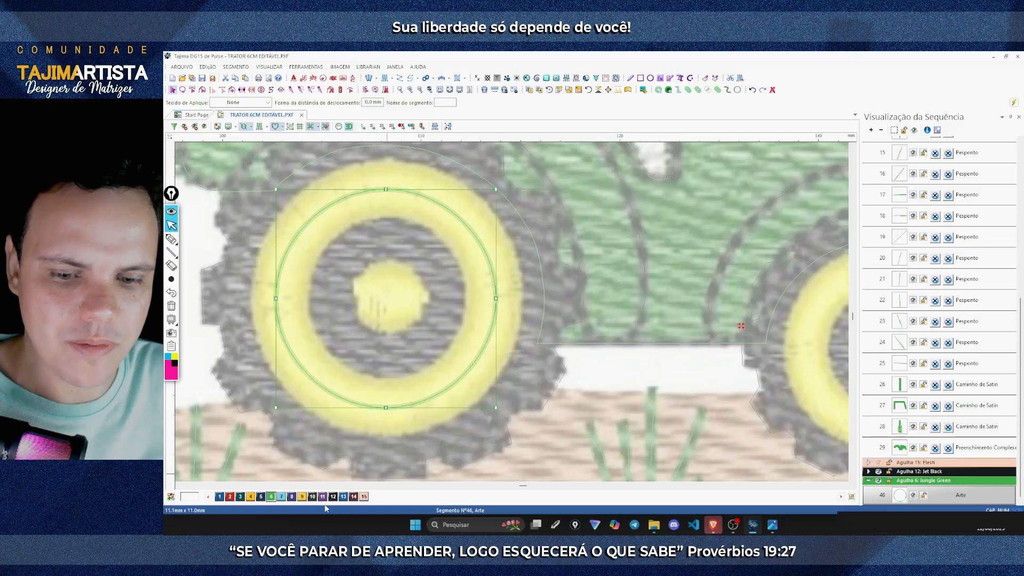
click(250, 497)
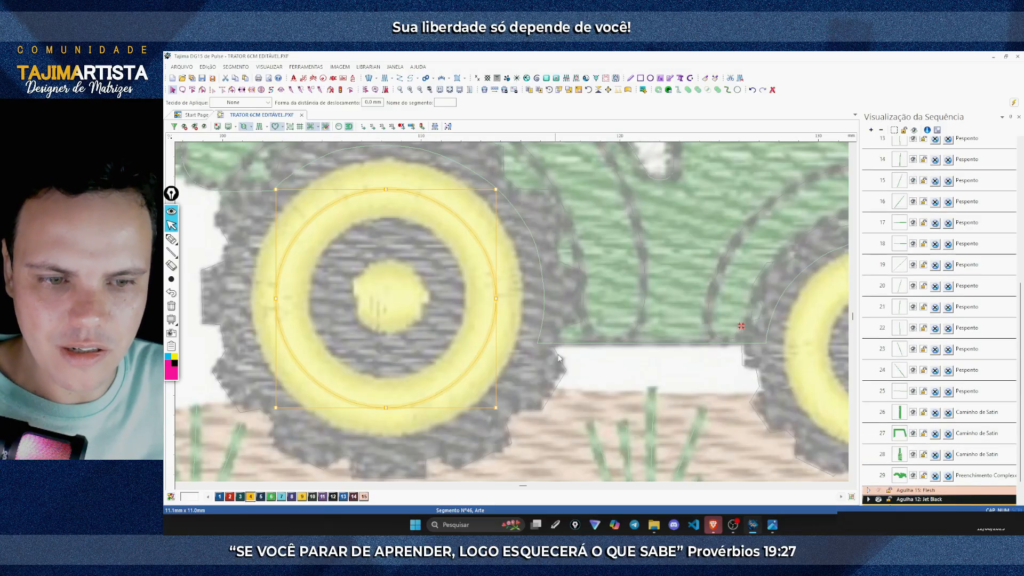
click(323, 497)
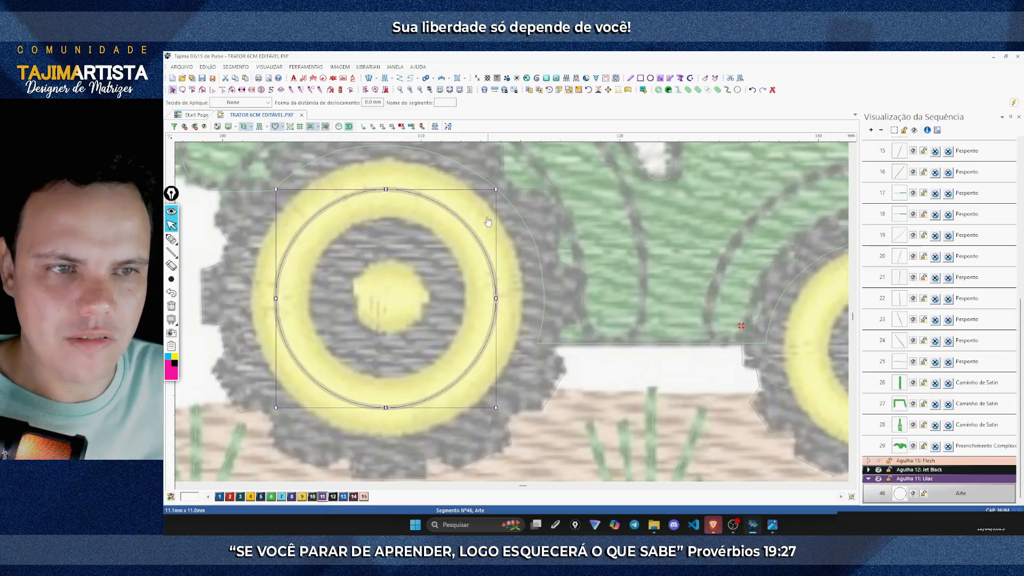
Step: Resize the rim circle non-proportionally to 11 mm wide and 11 mm high, and shift it slightly to centre it on the yellow rim
click(579, 89)
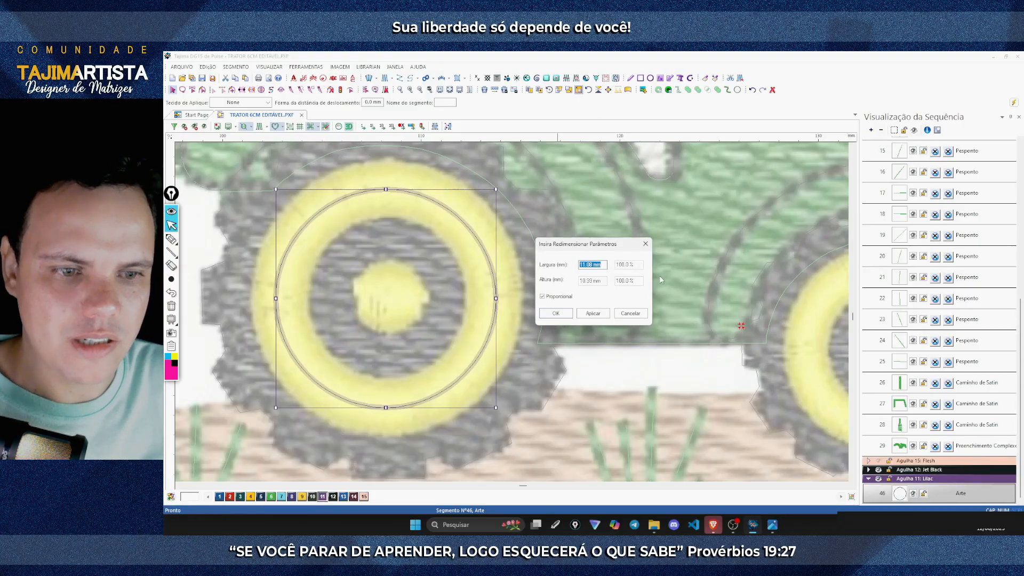
click(542, 297)
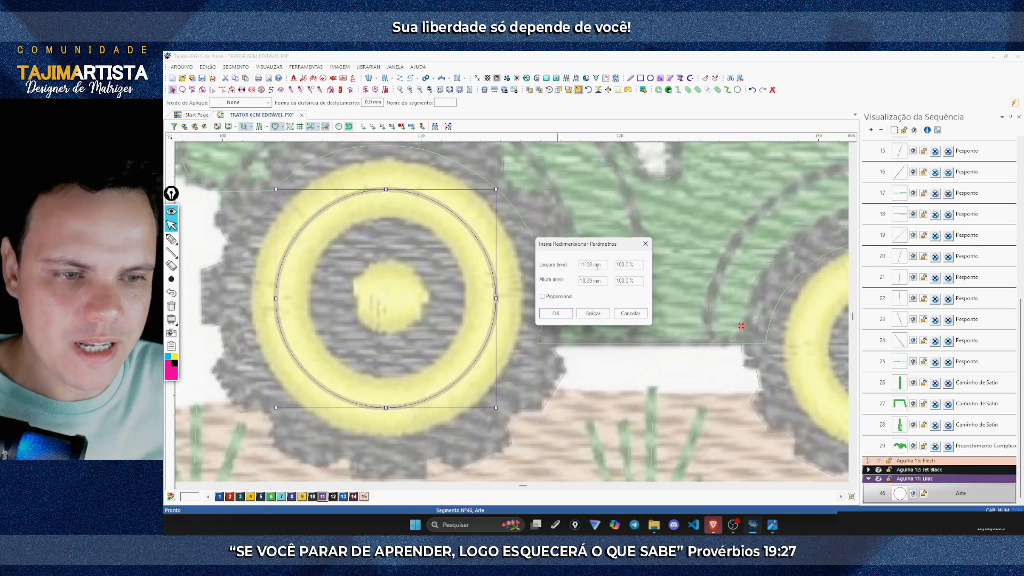
drag(604, 265, 569, 268)
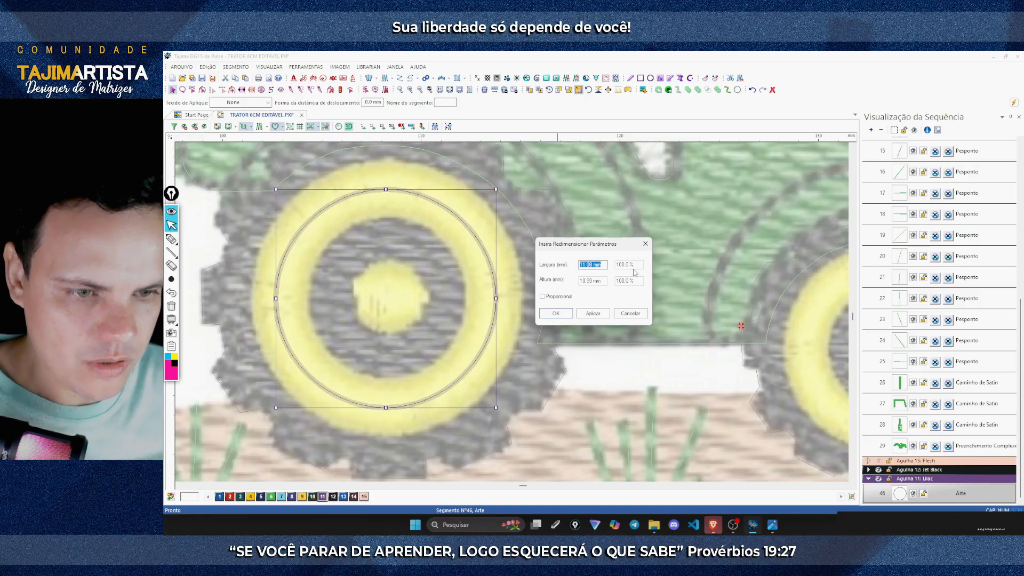
text(11)
click(600, 285)
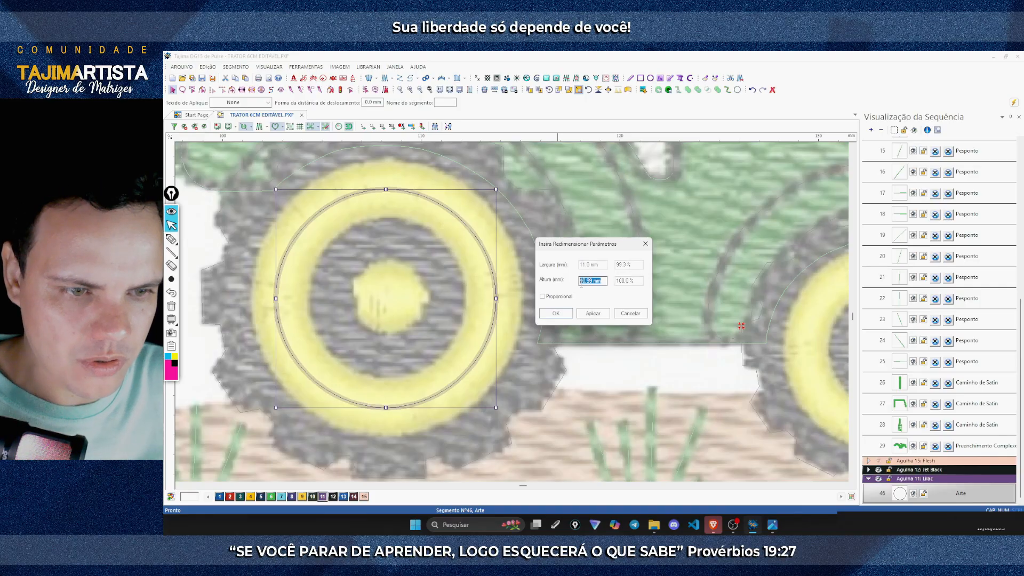
text(11)
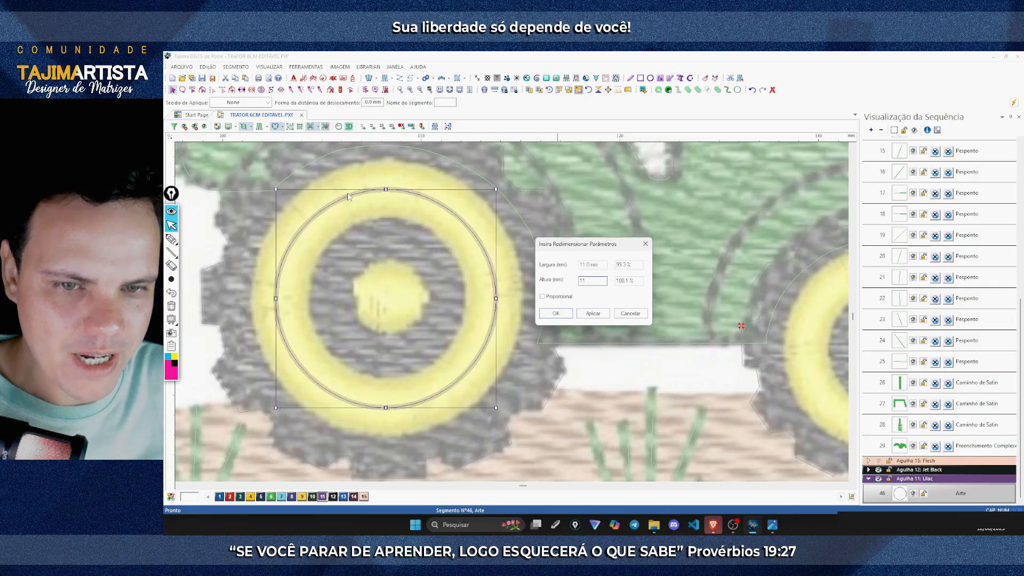
click(599, 314)
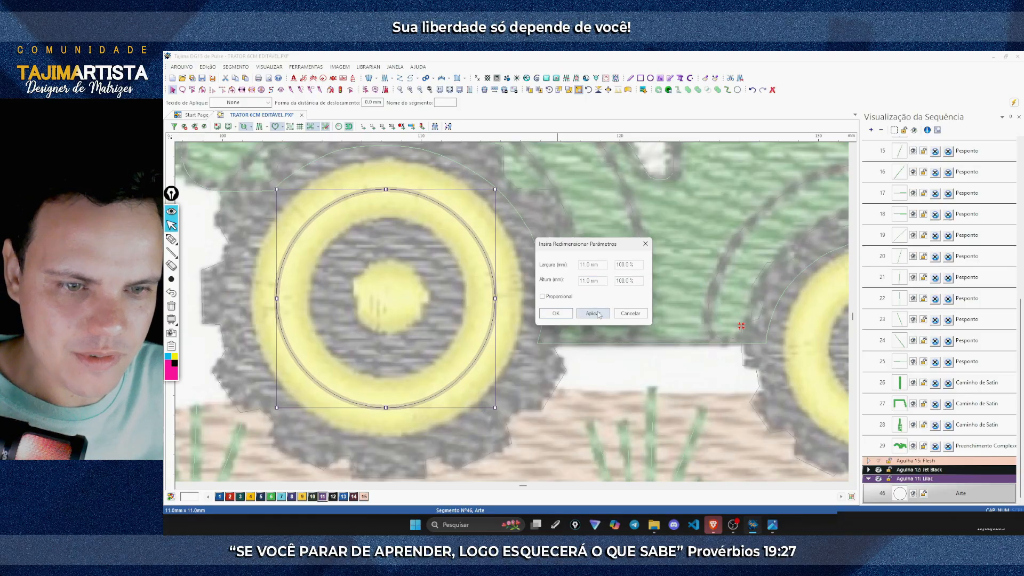
click(555, 313)
drag(421, 294, 427, 293)
drag(425, 294, 427, 294)
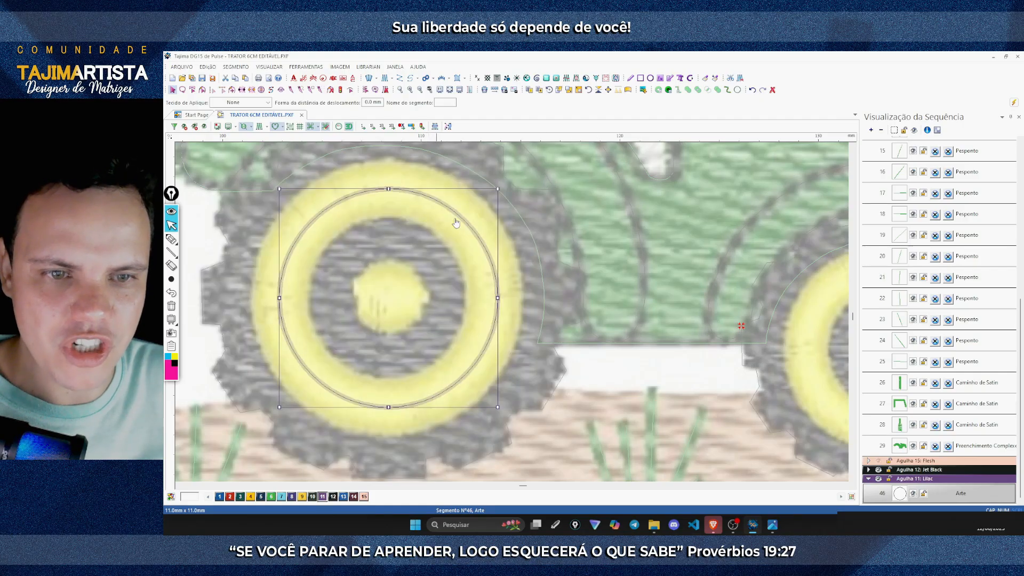
Step: Convert the rim circle to a Steil segment and place its start and end points together on the ring's front-facing side
right_click(479, 239)
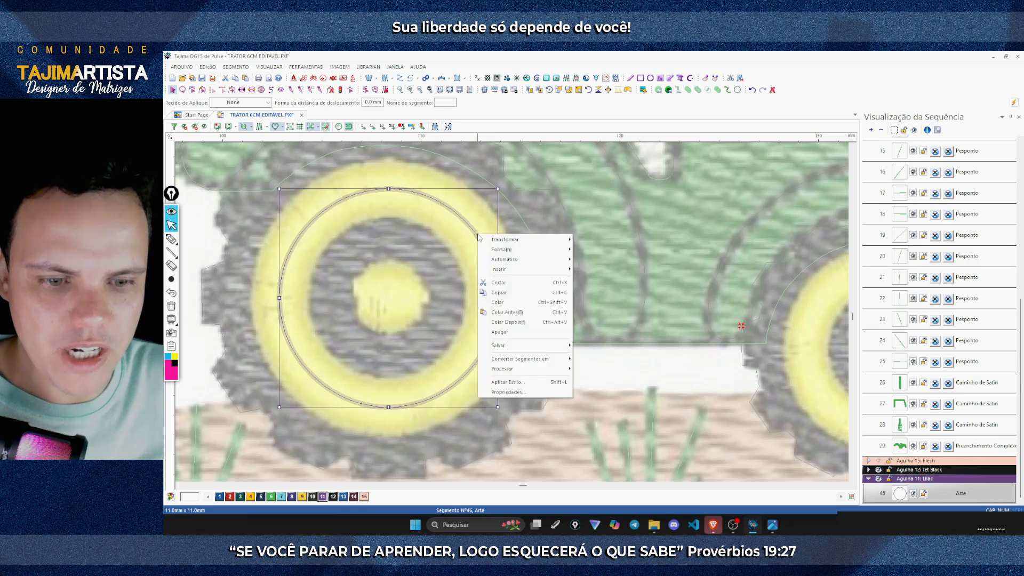
mouse_move(545, 359)
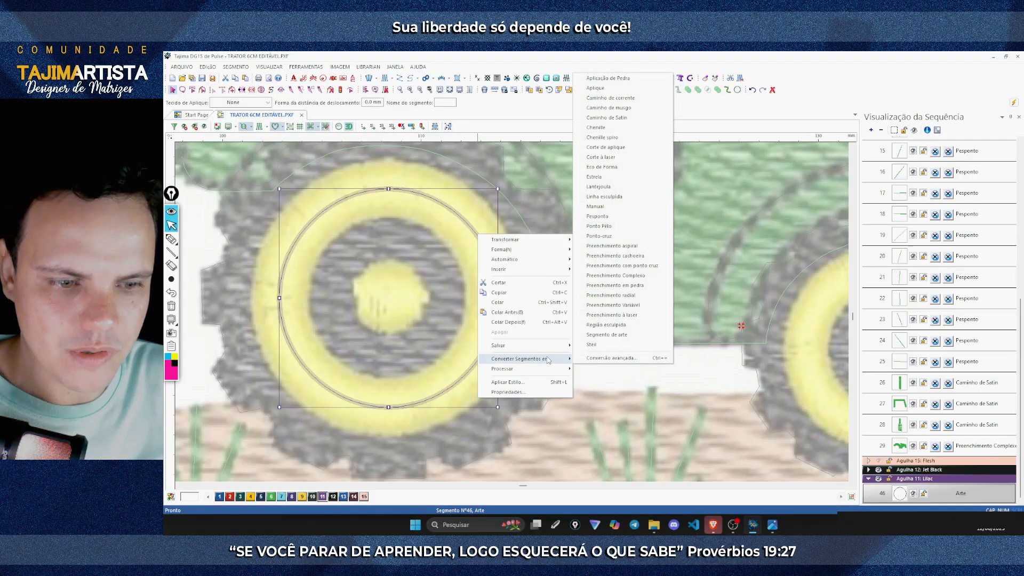
click(592, 345)
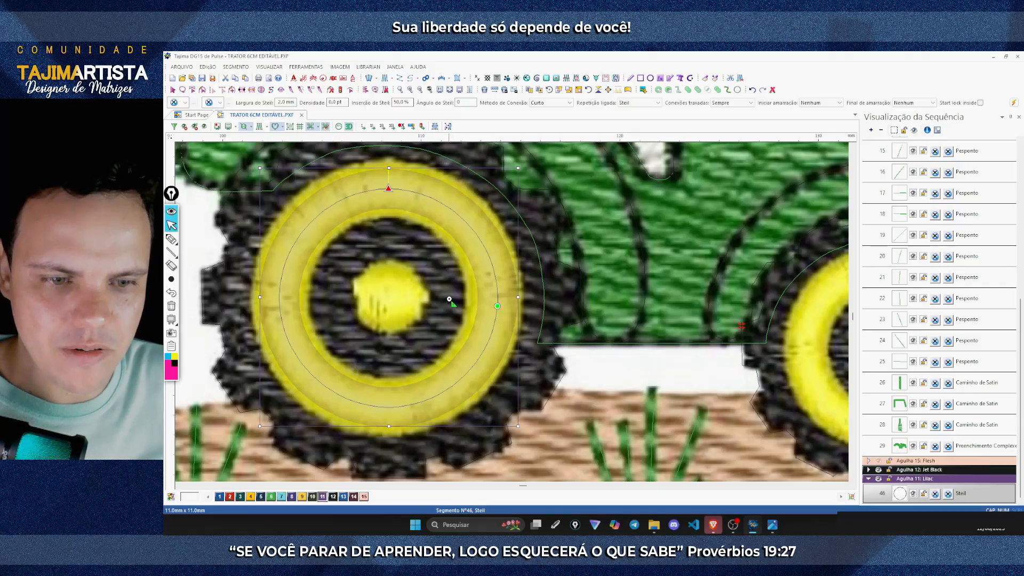
click(500, 293)
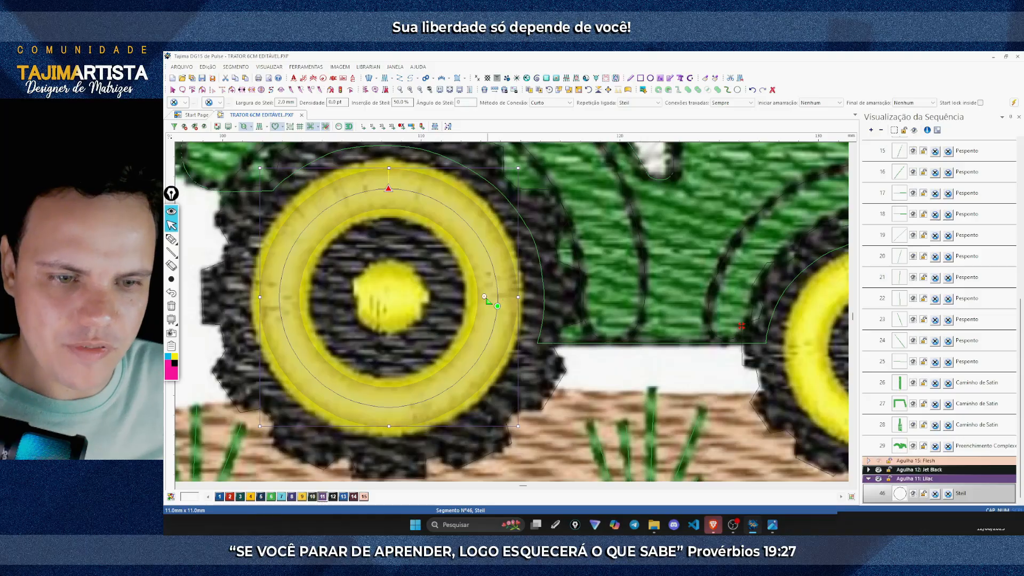
click(490, 293)
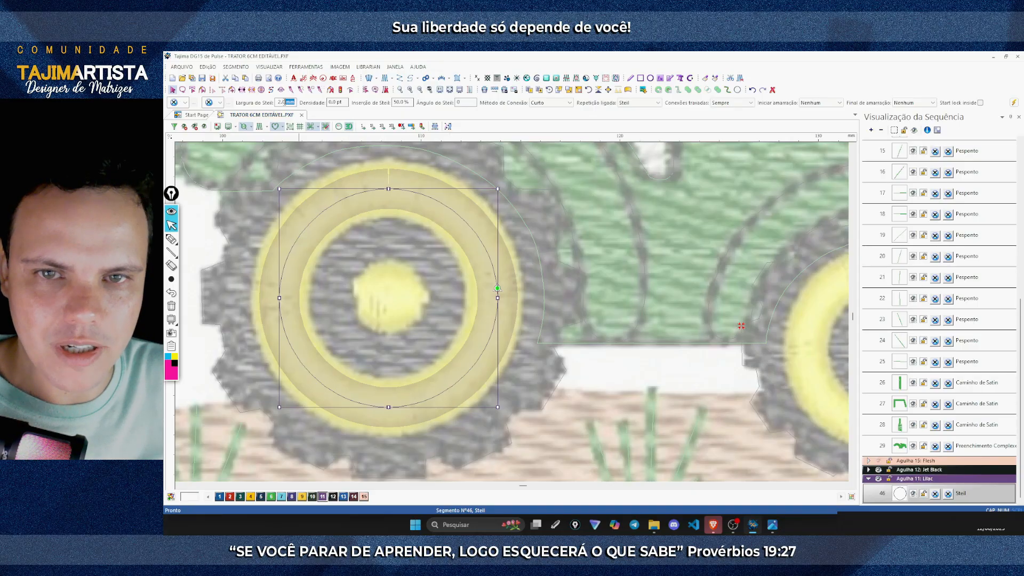
Step: Widen the Steil ring through 2.5 and 2.8 mm to a final 3 mm to cover the yellow rim
text(2.5)
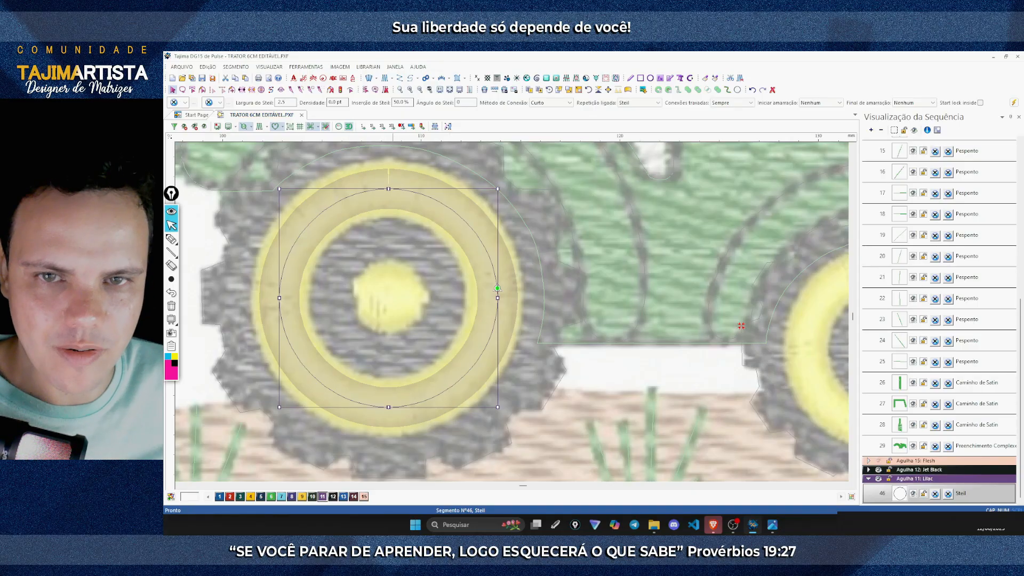
key(Return)
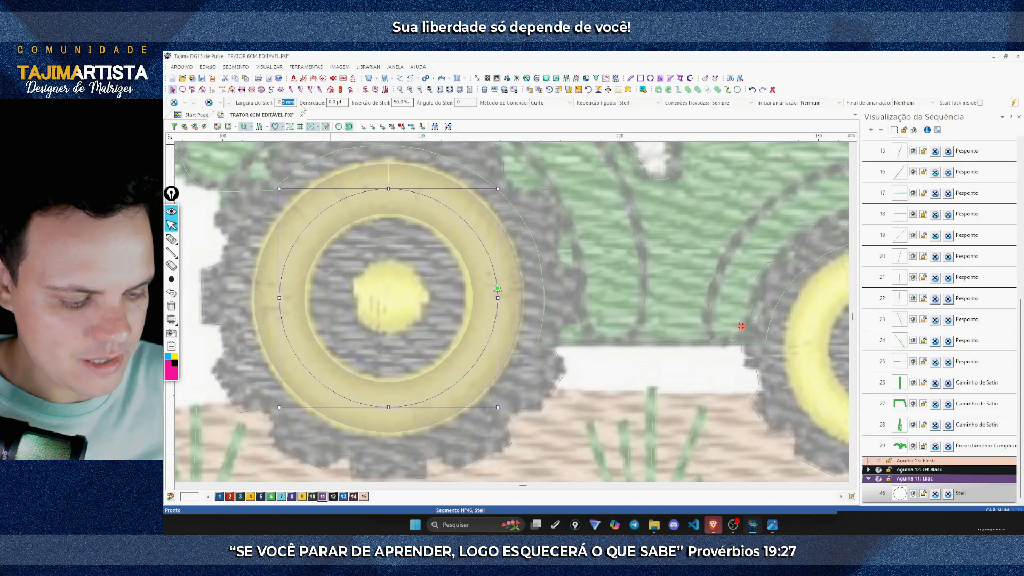
text(2.8)
key(Return)
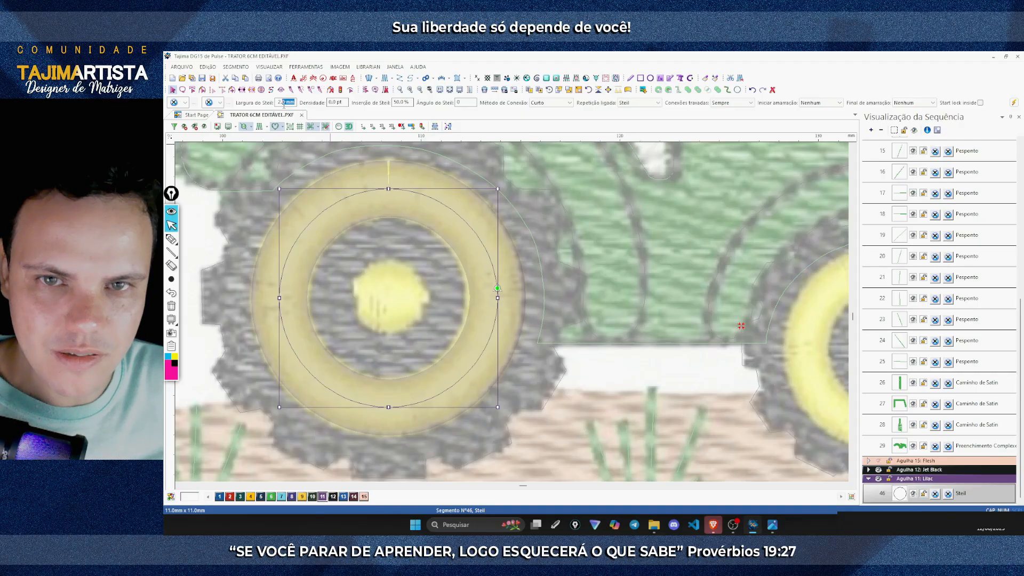
drag(284, 104, 264, 106)
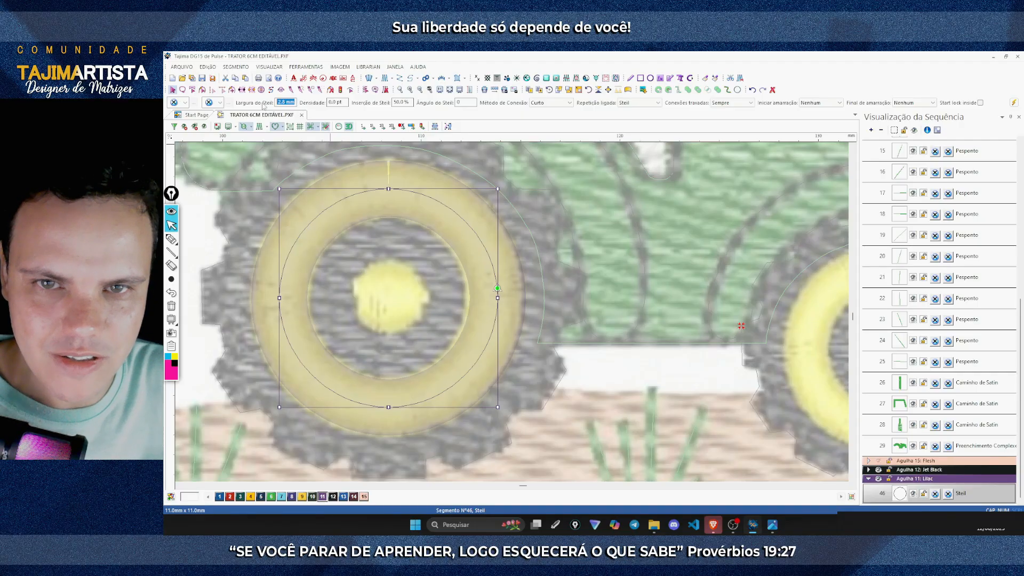
text(3)
key(Return)
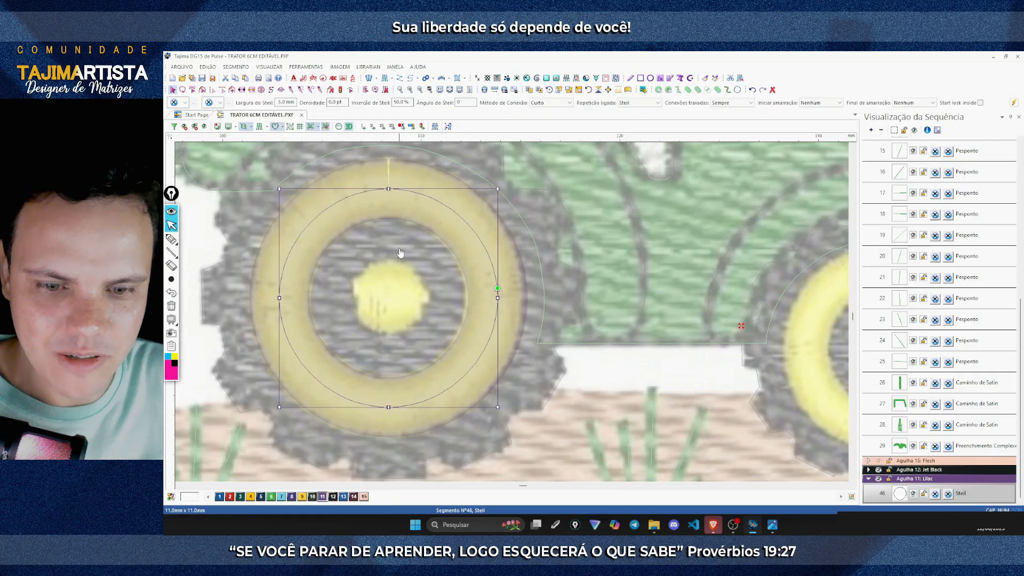
Step: Switch the stitch display on and off to compare the Steil ring with the yellow rim in the reference image
click(259, 127)
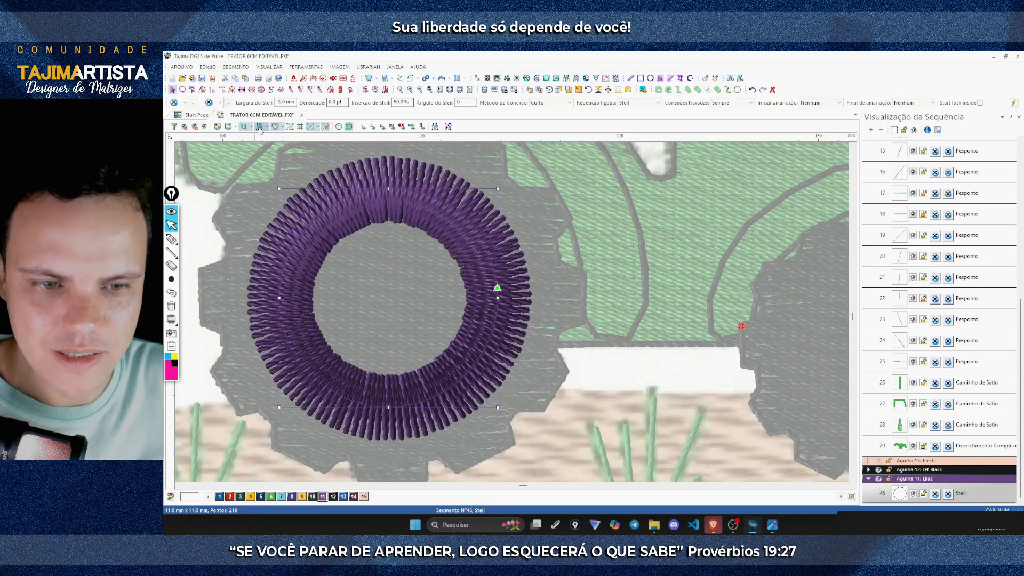
click(259, 127)
click(259, 127)
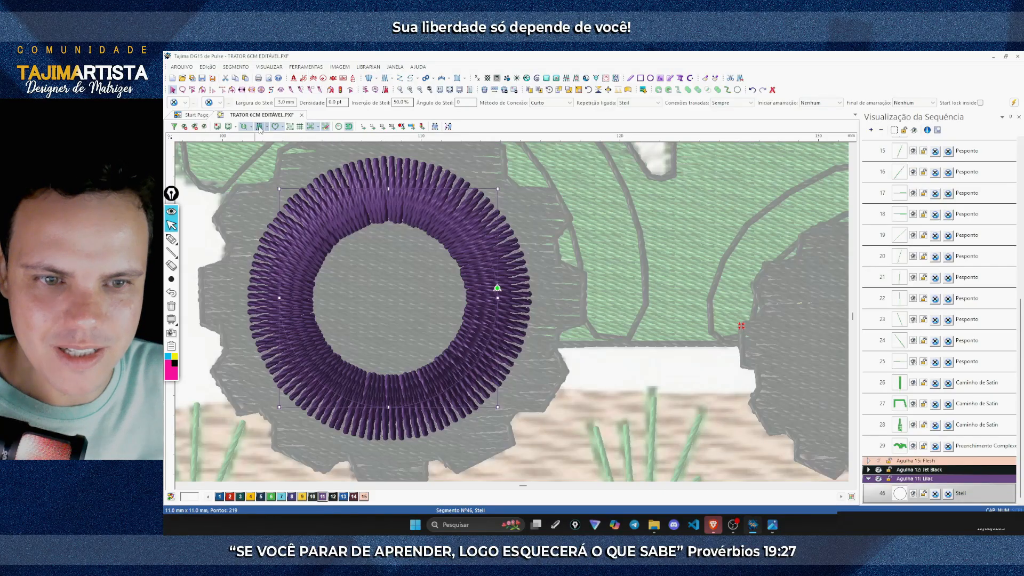
click(259, 127)
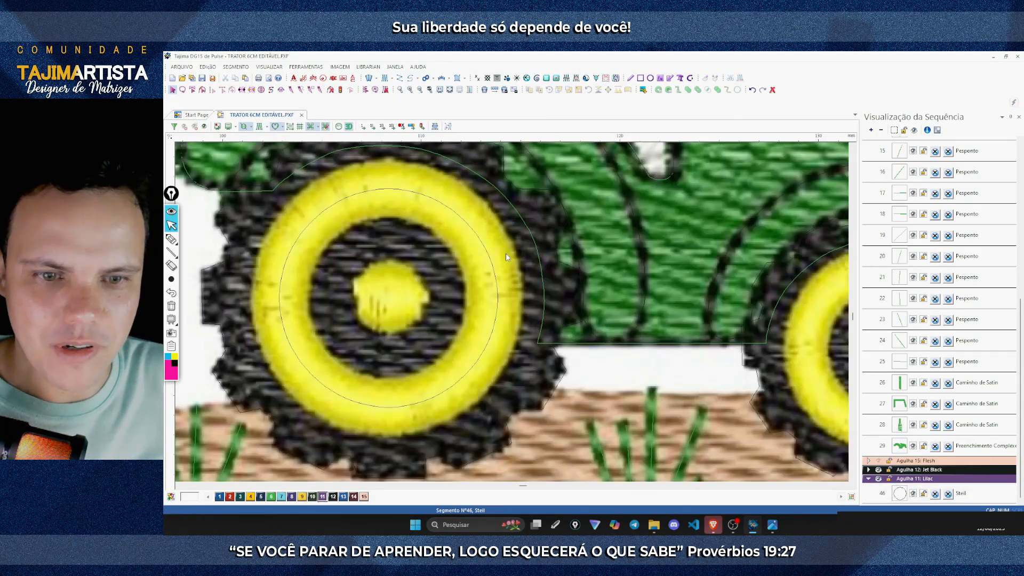
click(490, 261)
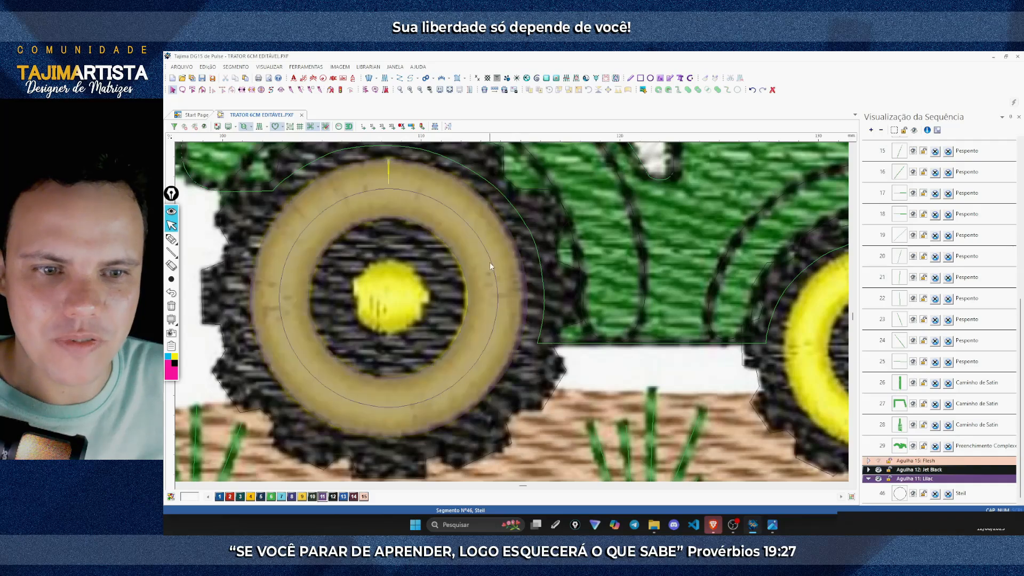
key(Escape)
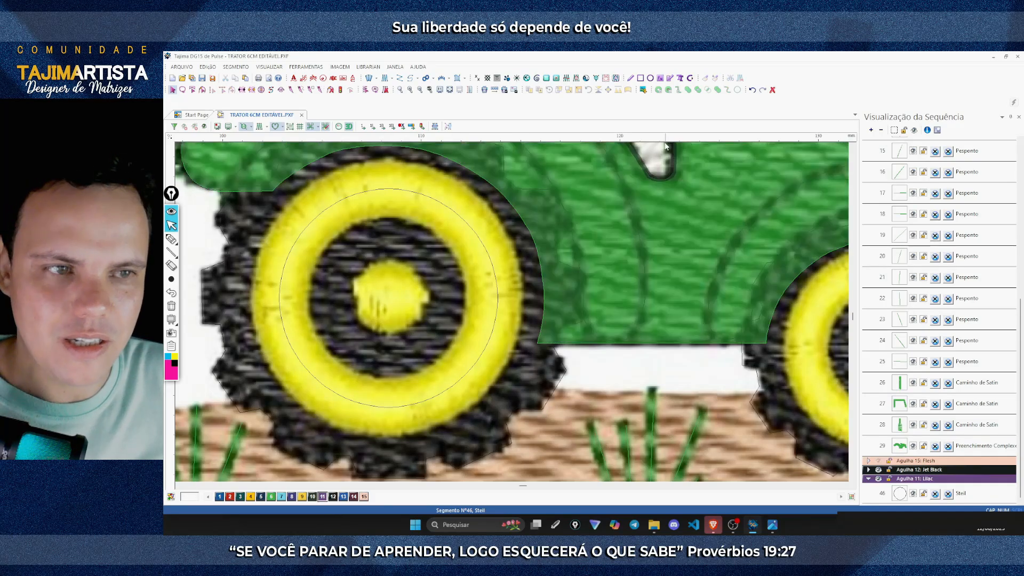
Step: Draw a circle about 3.7 by 3.5 mm over the rear wheel's yellow hub and convert it to a complex fill (Preenchimento Complexo)
click(652, 79)
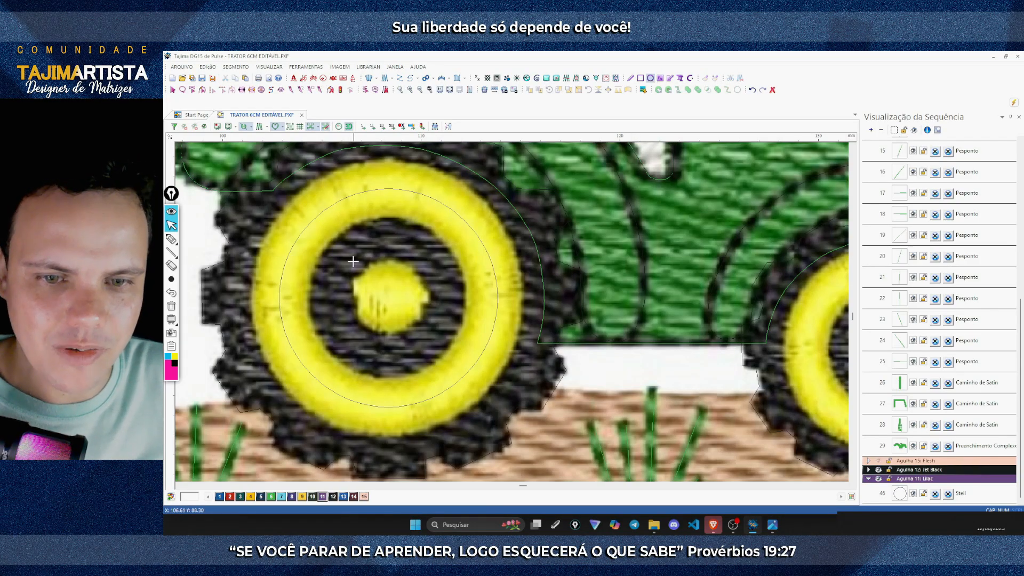
drag(354, 261, 427, 331)
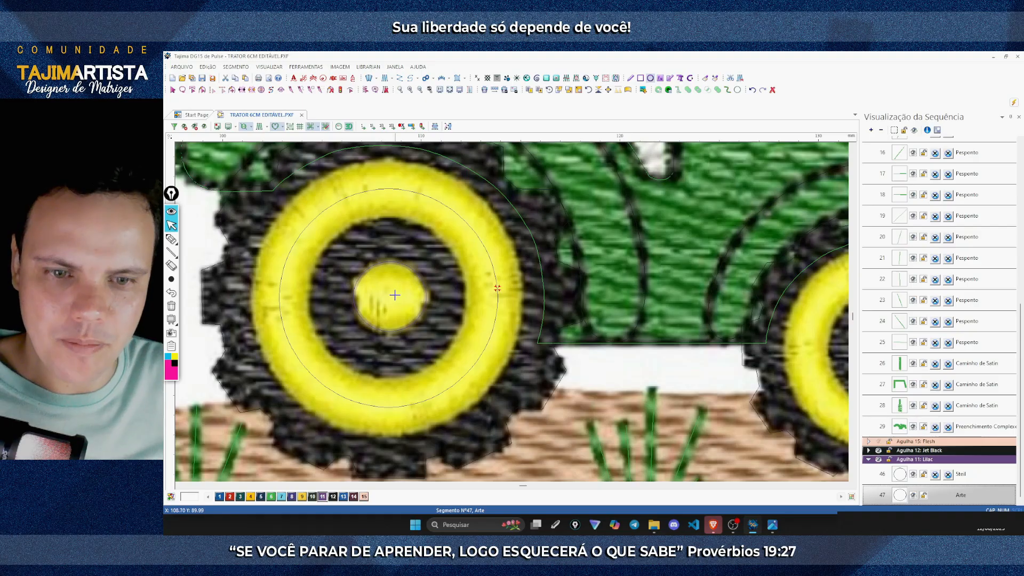
click(394, 294)
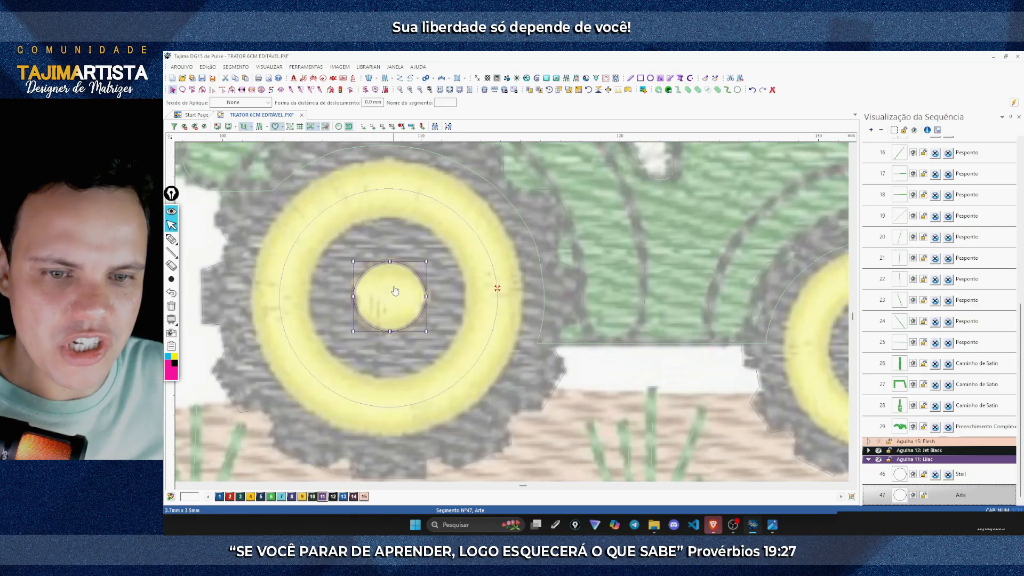
right_click(394, 287)
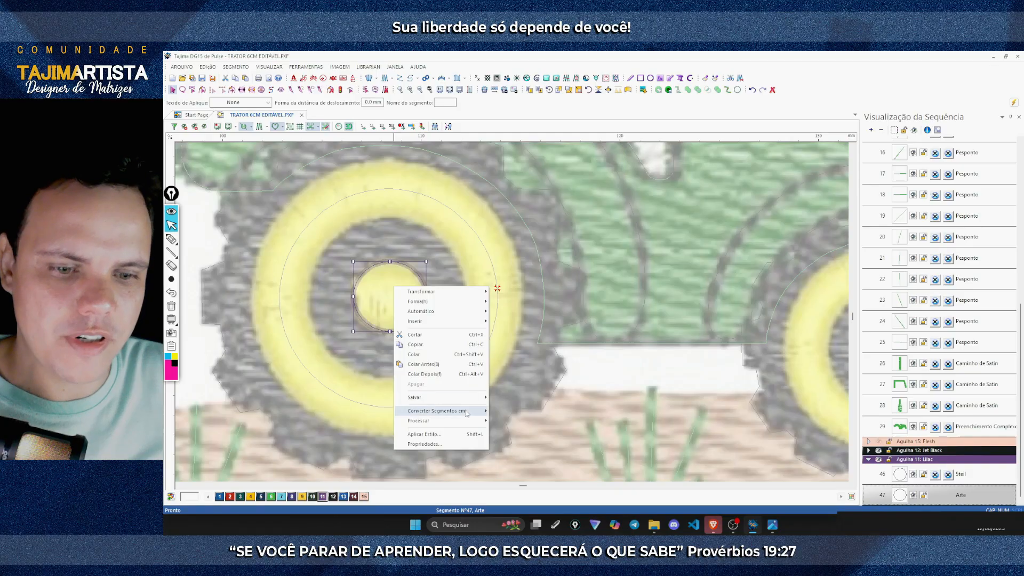
mouse_move(467, 412)
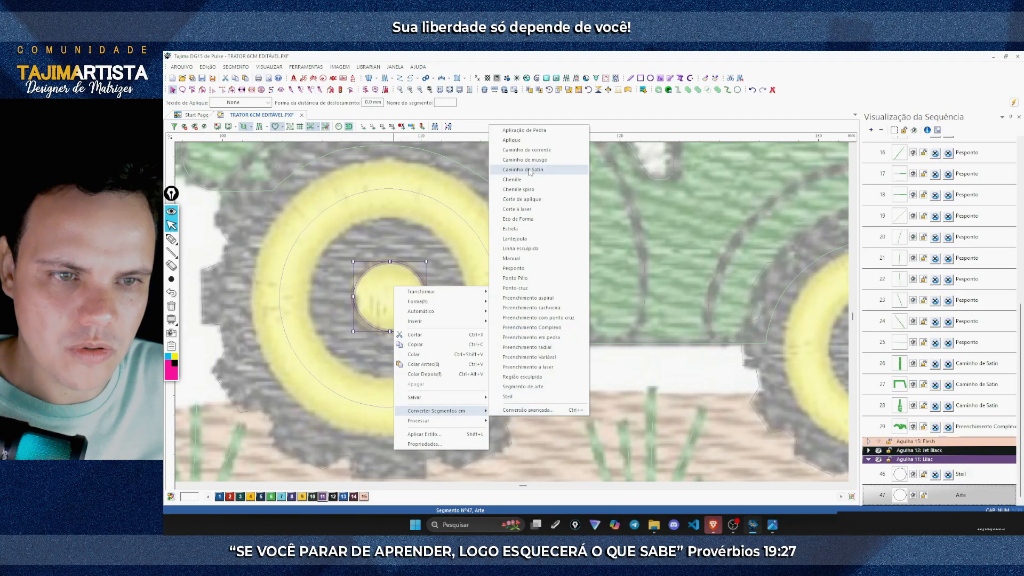
click(558, 327)
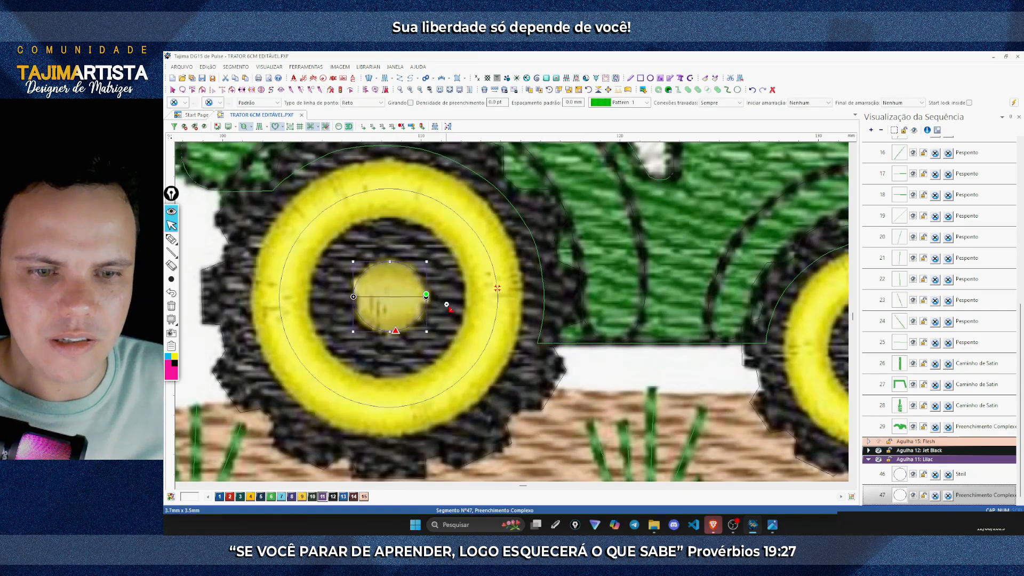
Step: Switch the stitch display on and off to compare the rear wheel's hub fill with the reference image
key(Escape)
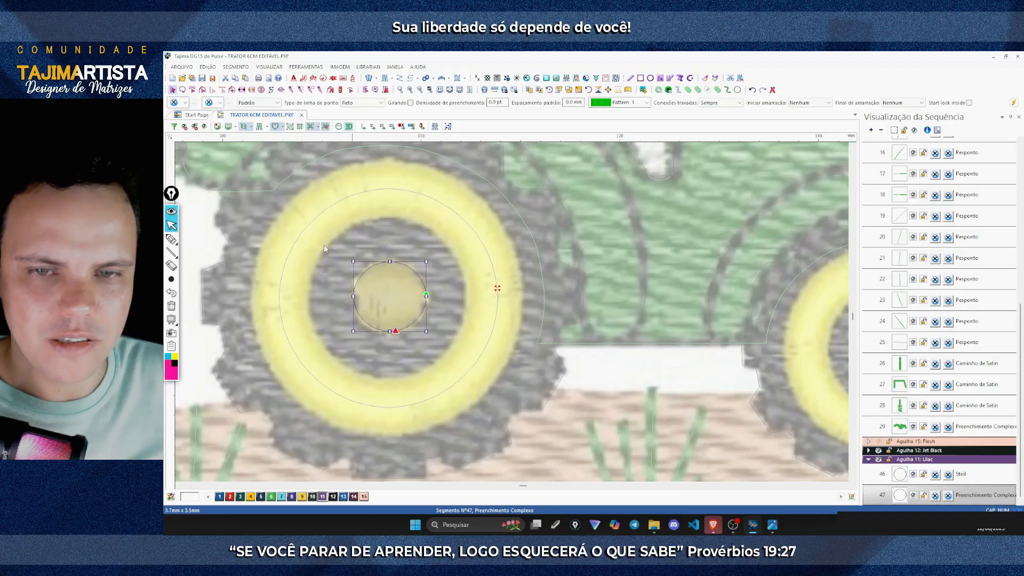
click(260, 127)
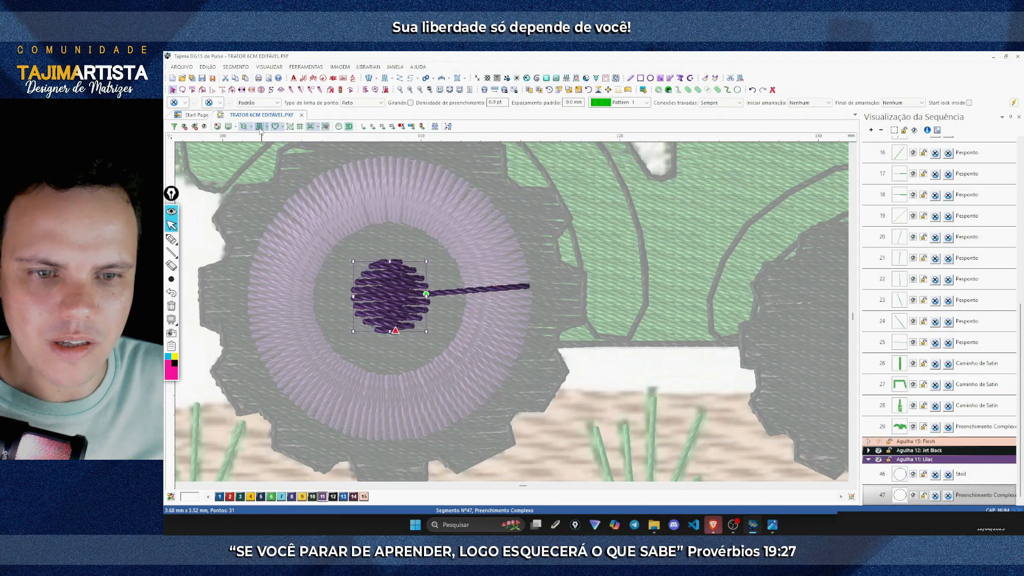
click(260, 127)
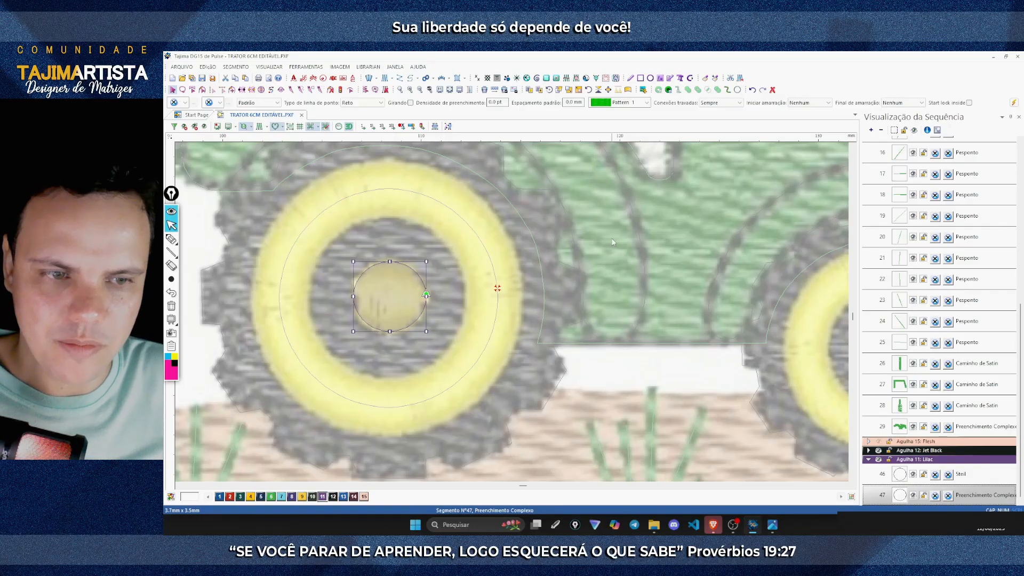
key(Escape)
click(421, 91)
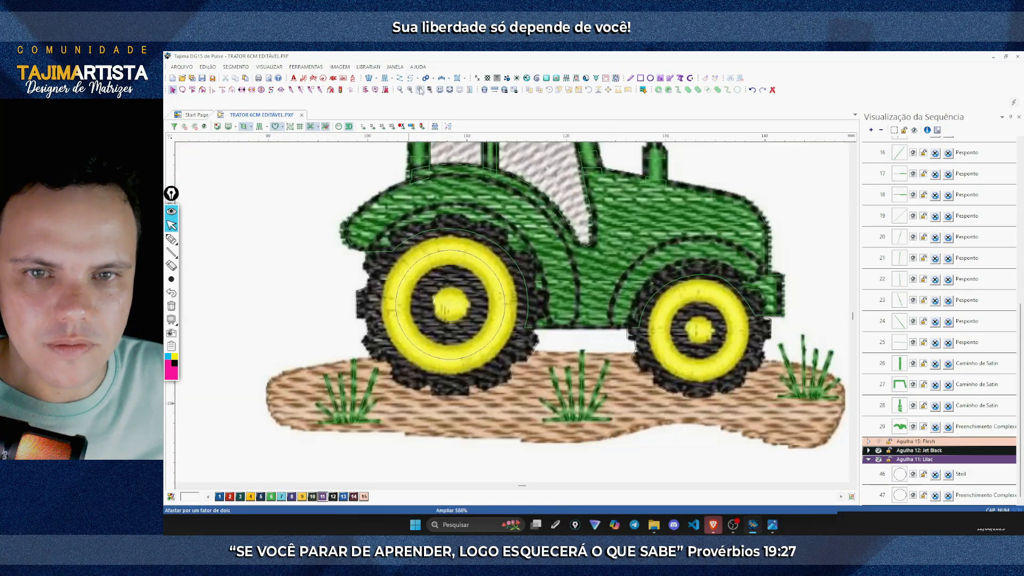
click(259, 126)
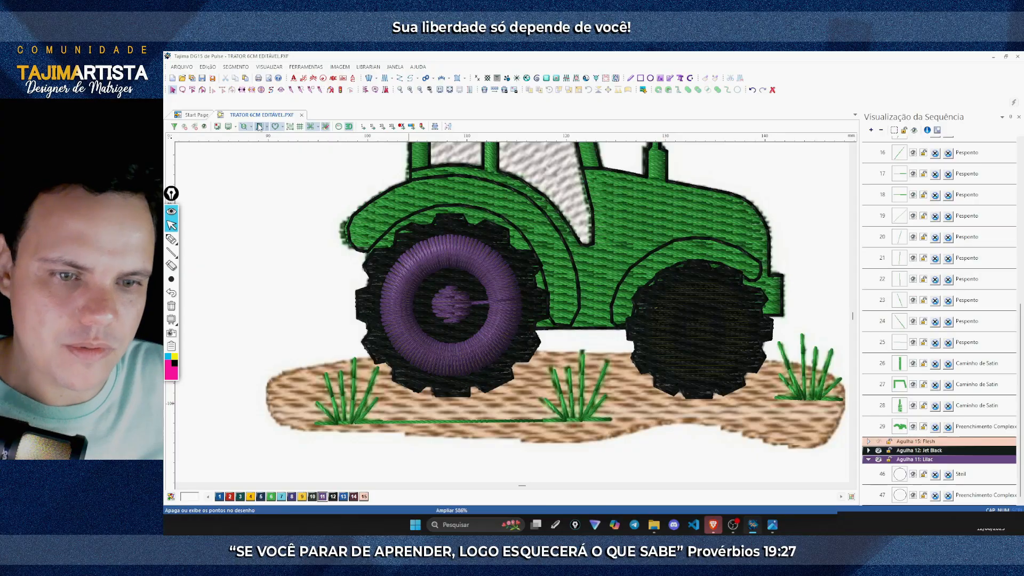
click(259, 126)
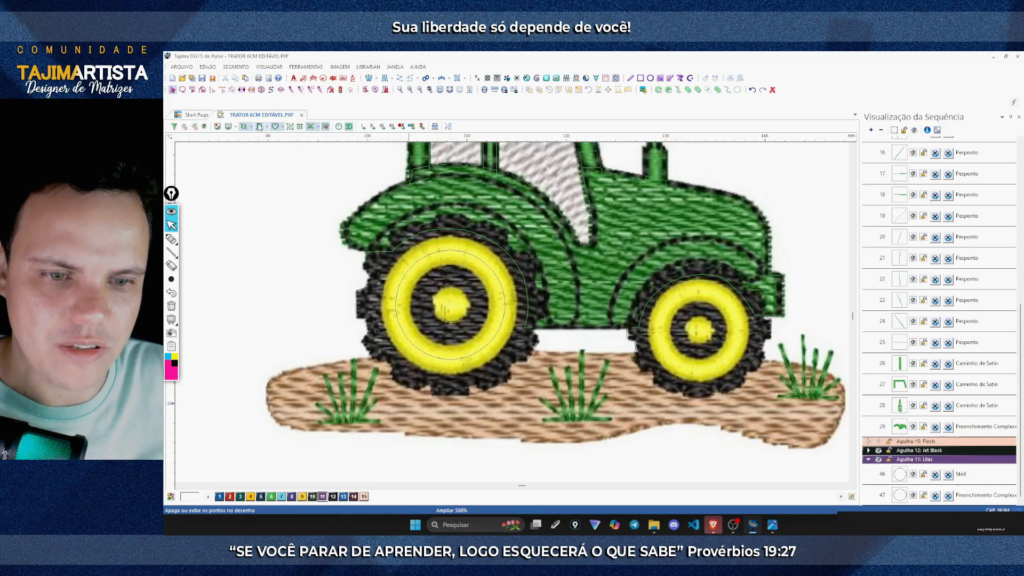
click(259, 127)
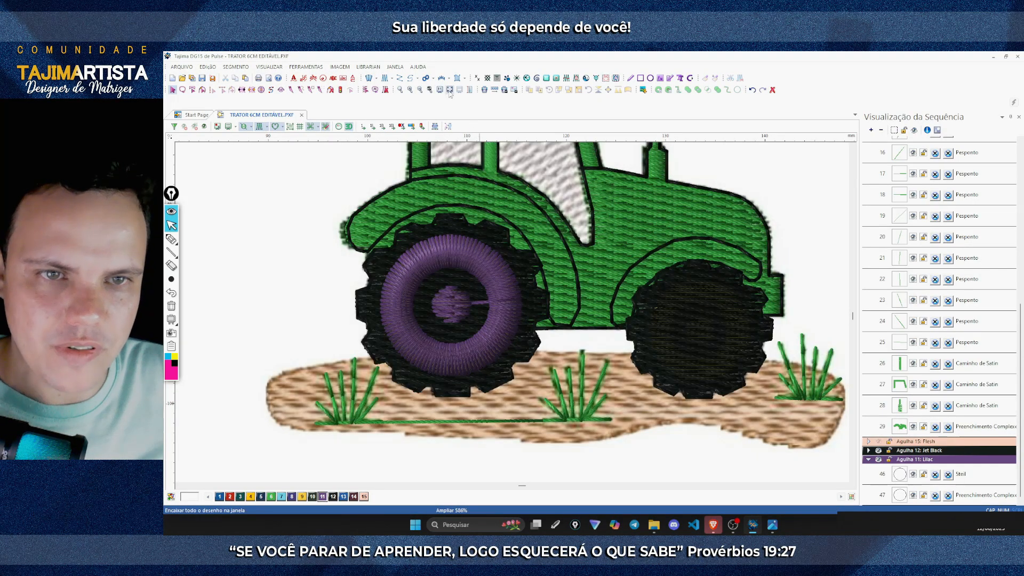
Step: Measure the width of the rear wheel's hub fill
click(470, 140)
drag(433, 307, 472, 306)
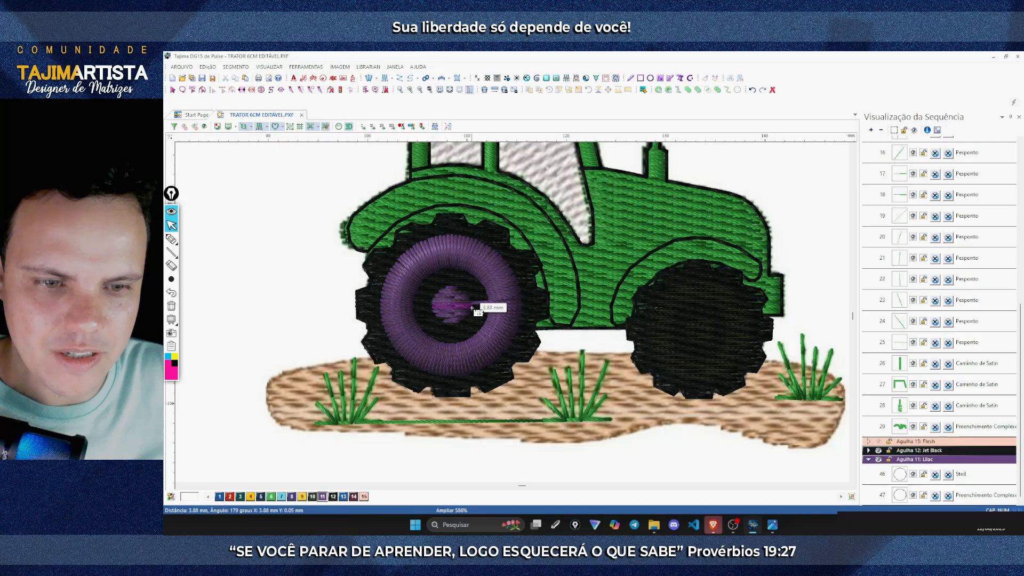
key(Escape)
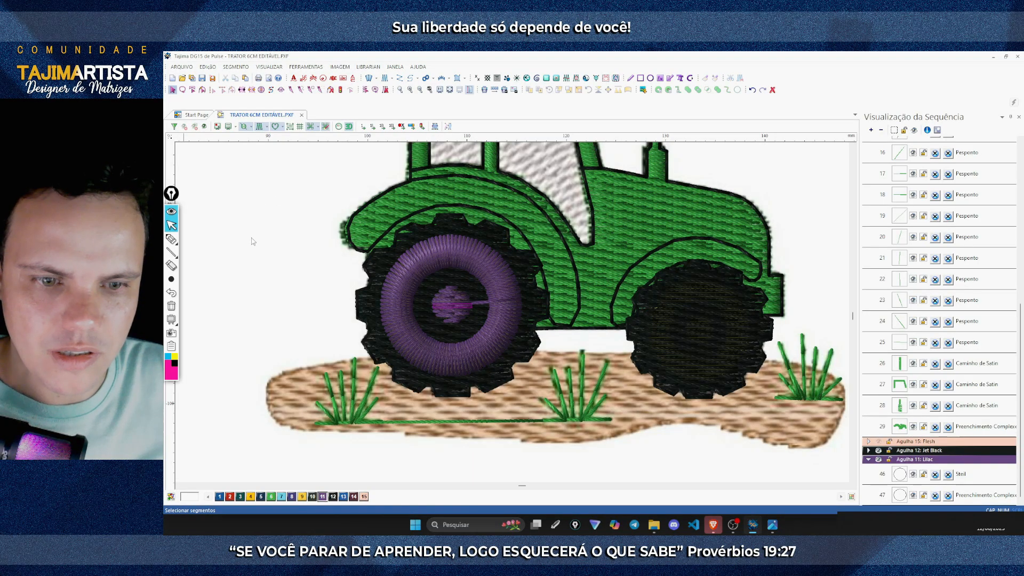
Step: Convert the rear wheel's hub from a complex fill to a satin path (Caminho de Satin)
click(465, 293)
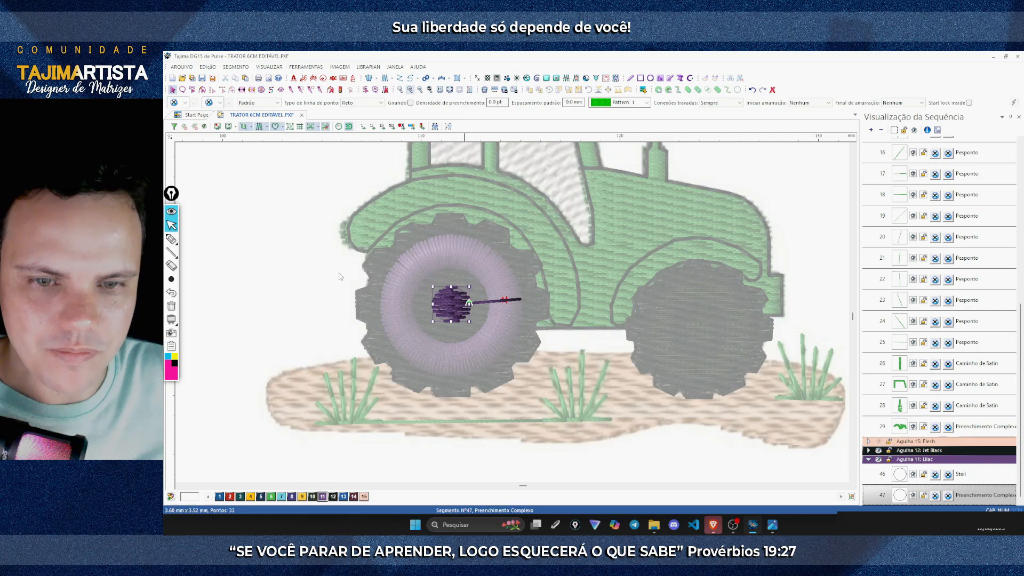
click(294, 279)
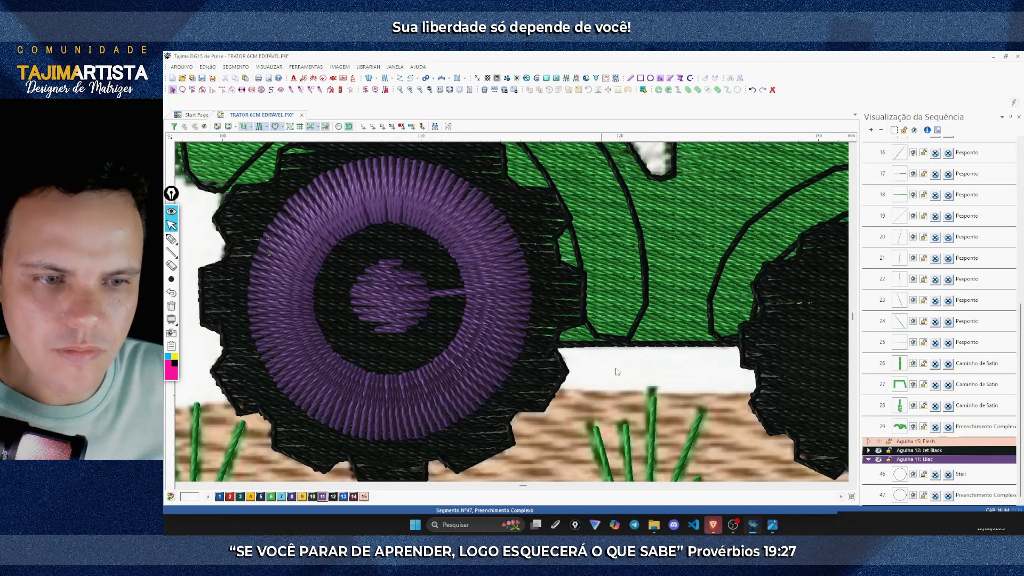
click(420, 287)
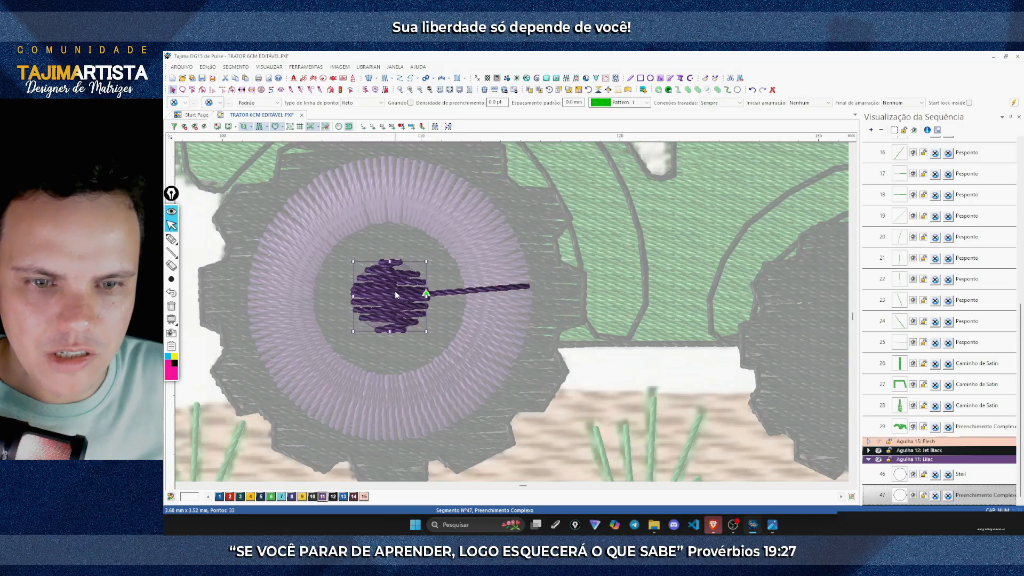
right_click(397, 295)
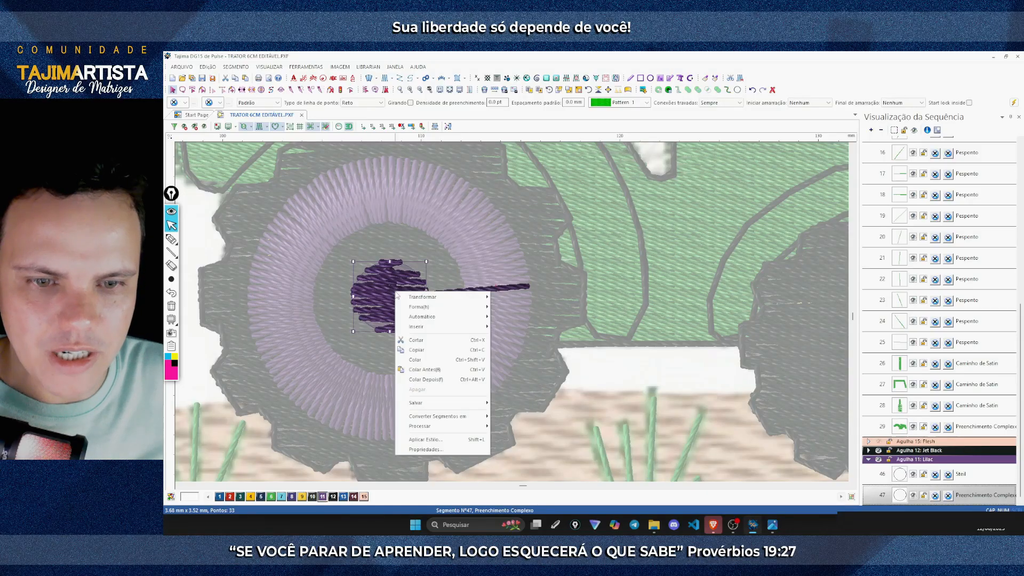
right_click(365, 285)
mouse_move(417, 412)
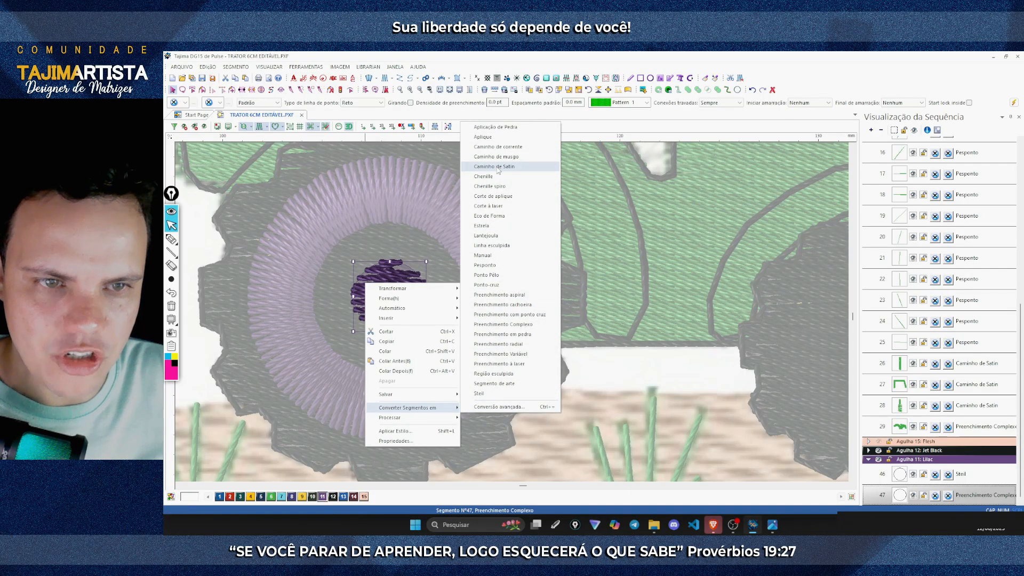
click(494, 166)
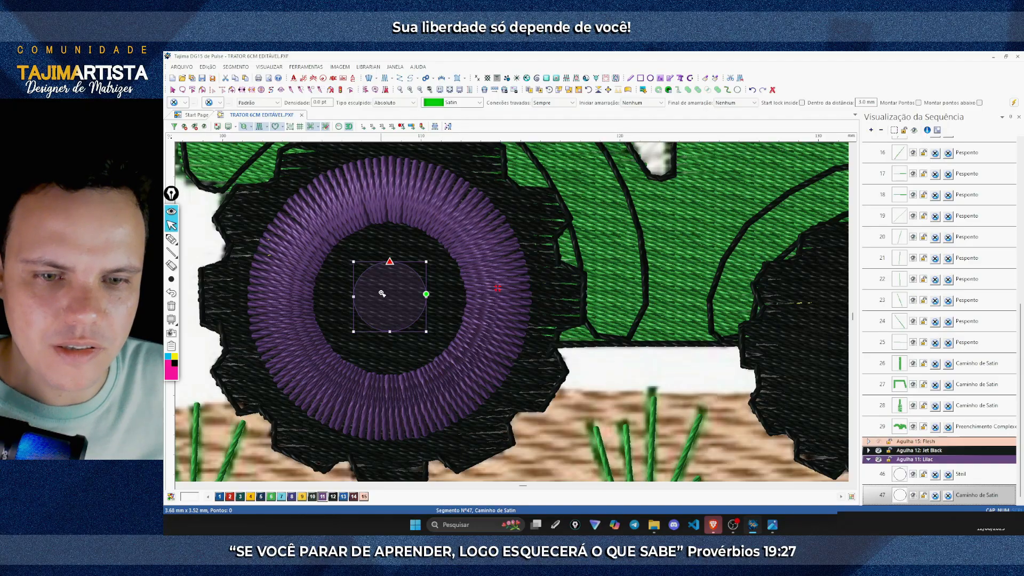
Step: Add two horizontal stitch-angle lines across the upper and lower parts of the rear hub's satin and generate its stitches
click(363, 273)
click(409, 266)
drag(409, 270, 418, 275)
click(366, 322)
click(415, 322)
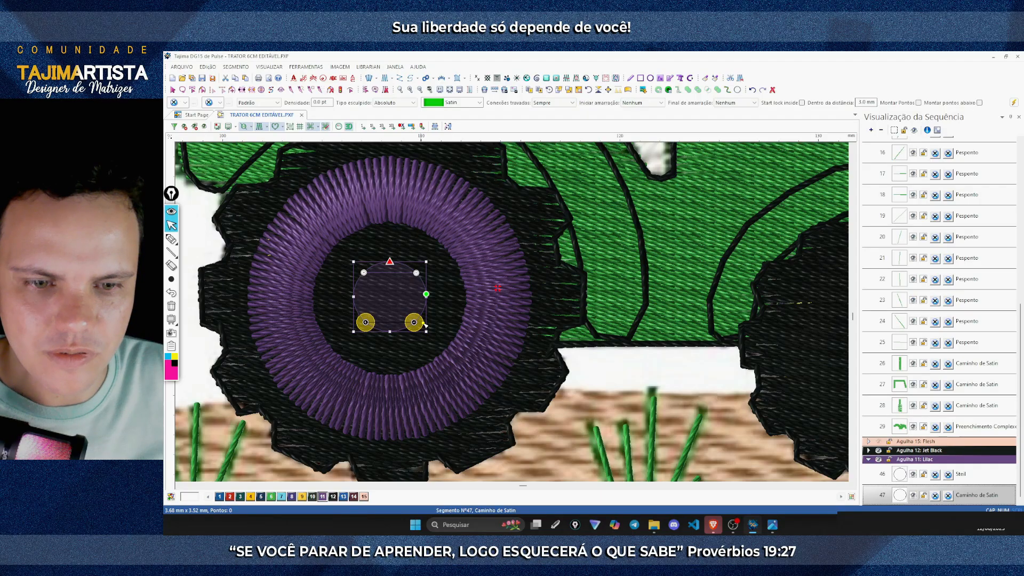
key(Return)
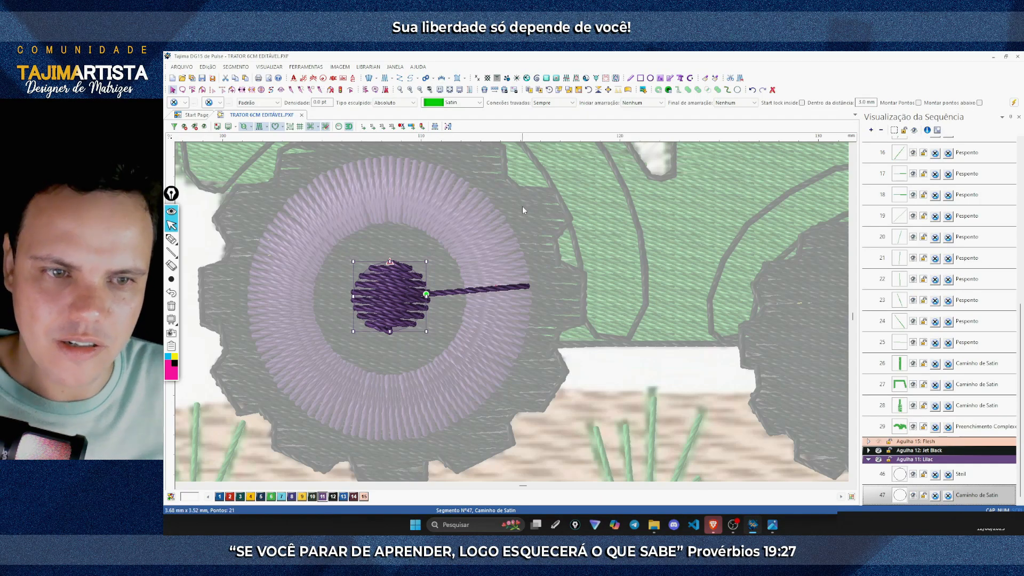
key(Escape)
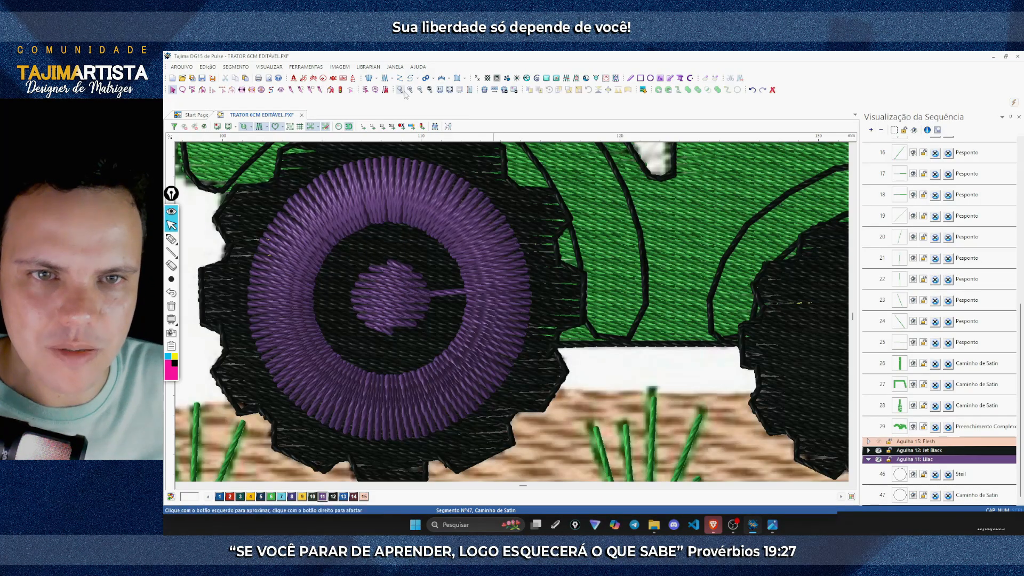
Step: Duplicate the rear wheel's Steil ring and satin hub together and centre the copies over the front wheel
click(422, 91)
key(Right)
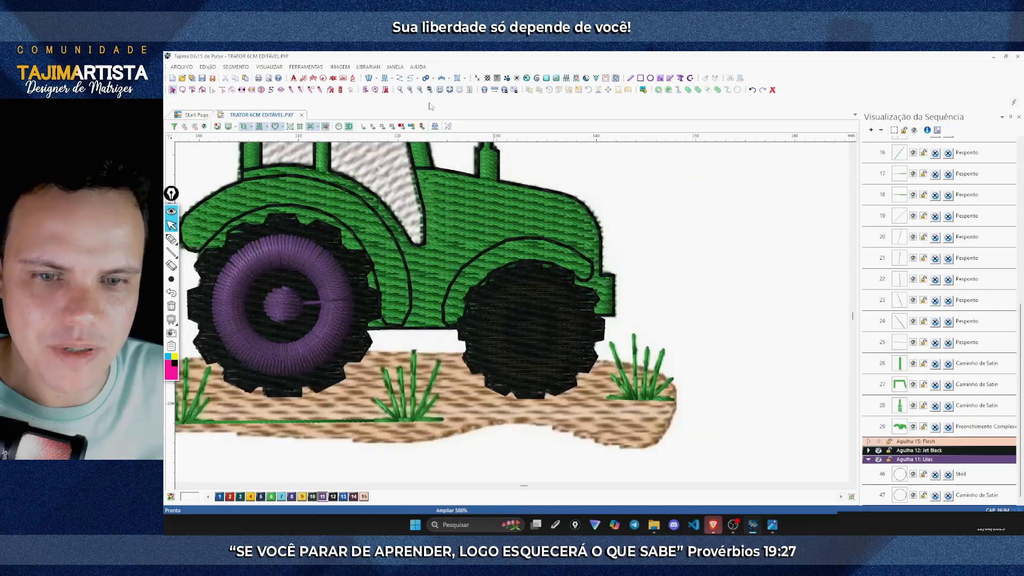
key(Left)
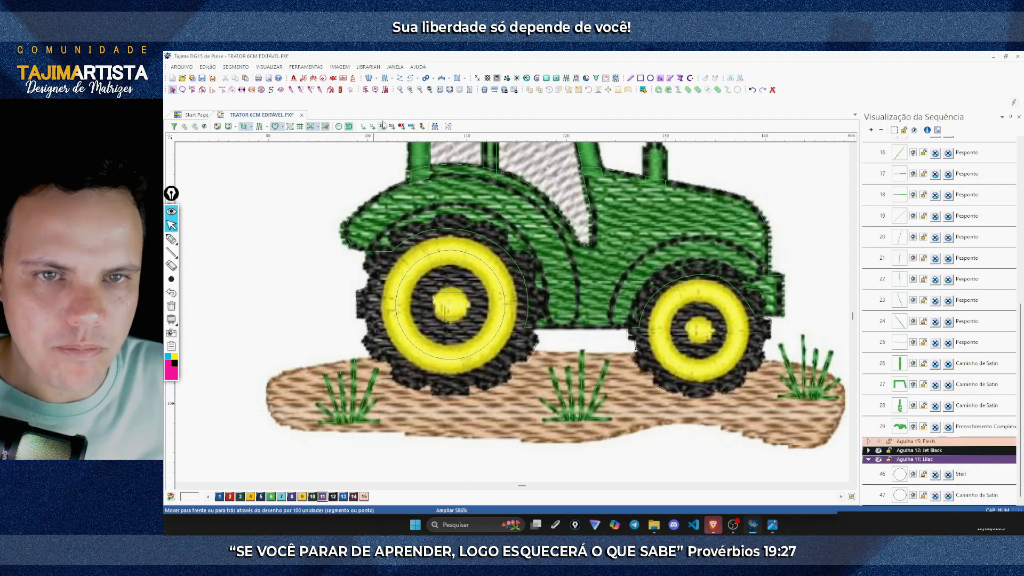
click(410, 90)
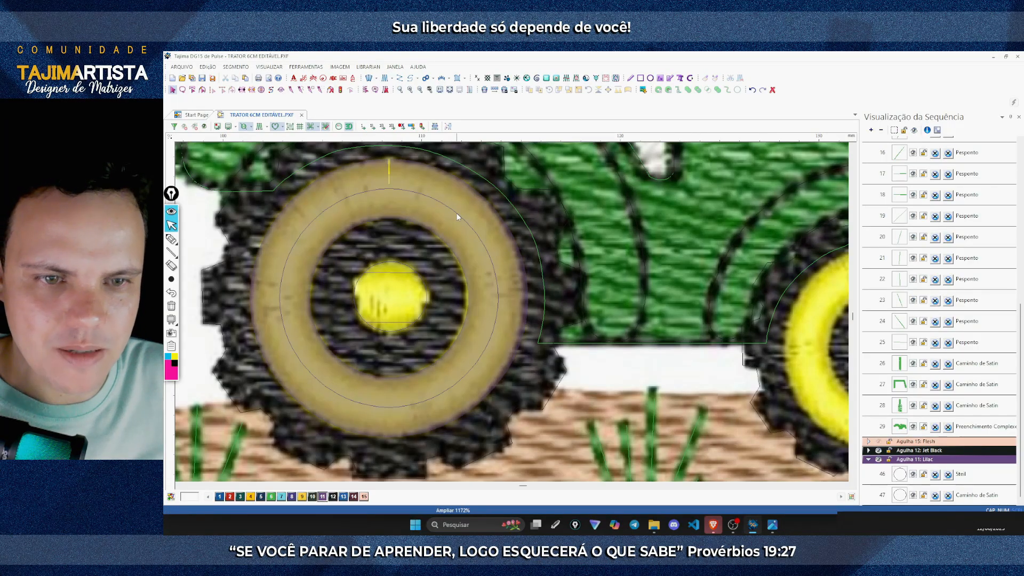
click(456, 213)
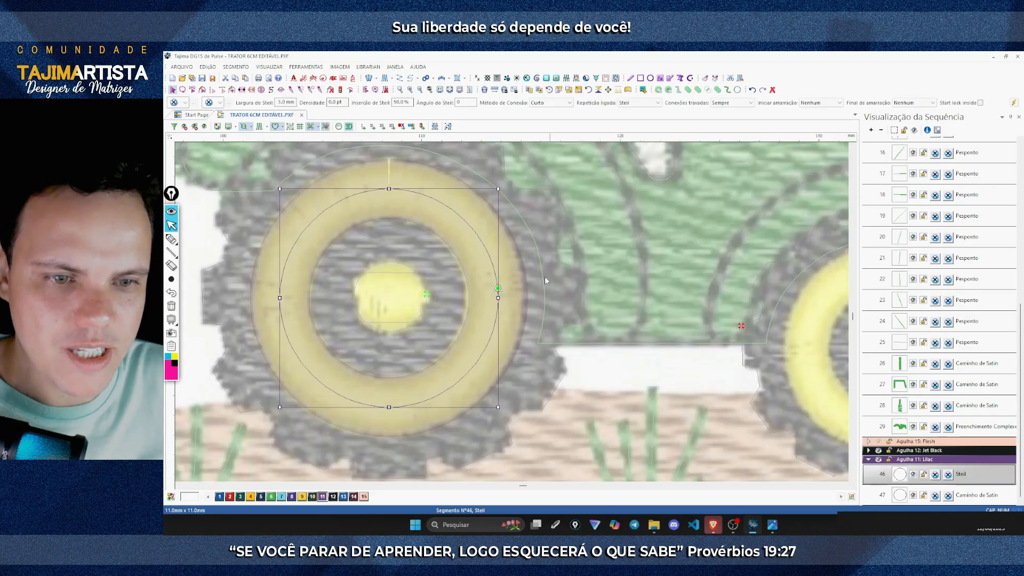
ctrl+click(414, 328)
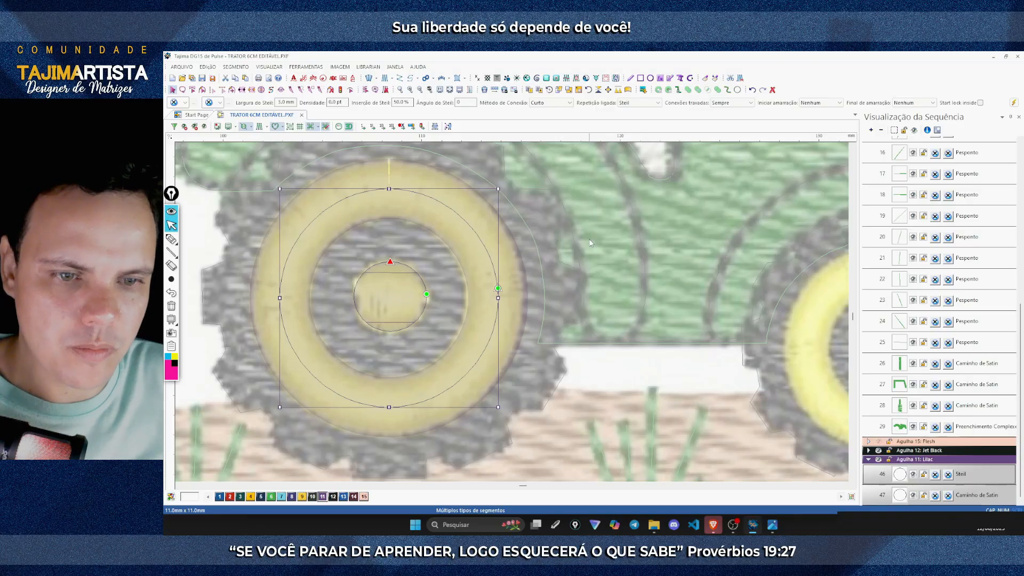
click(531, 90)
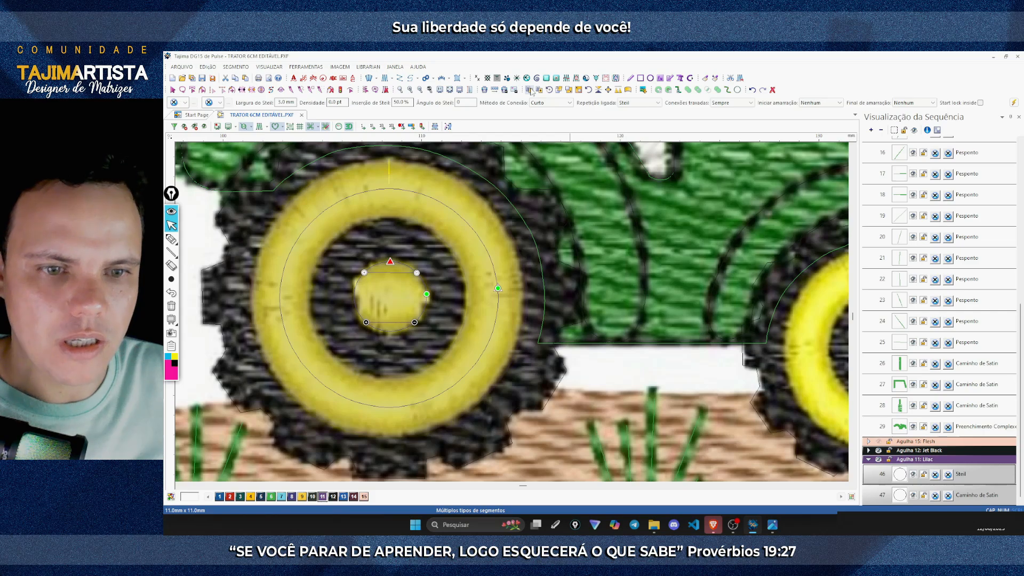
scroll(637, 238, right, 3)
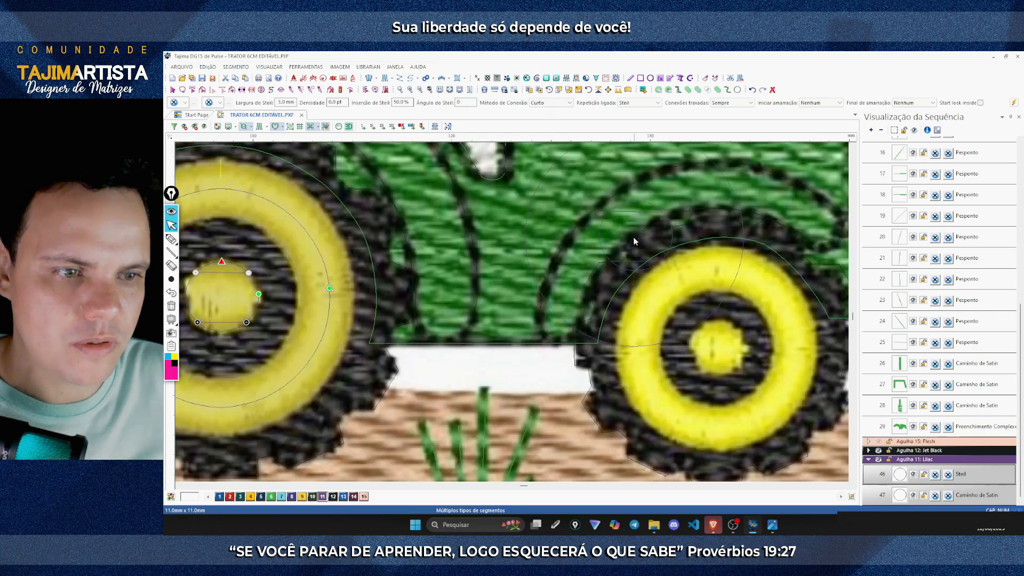
scroll(633, 237, right, 5)
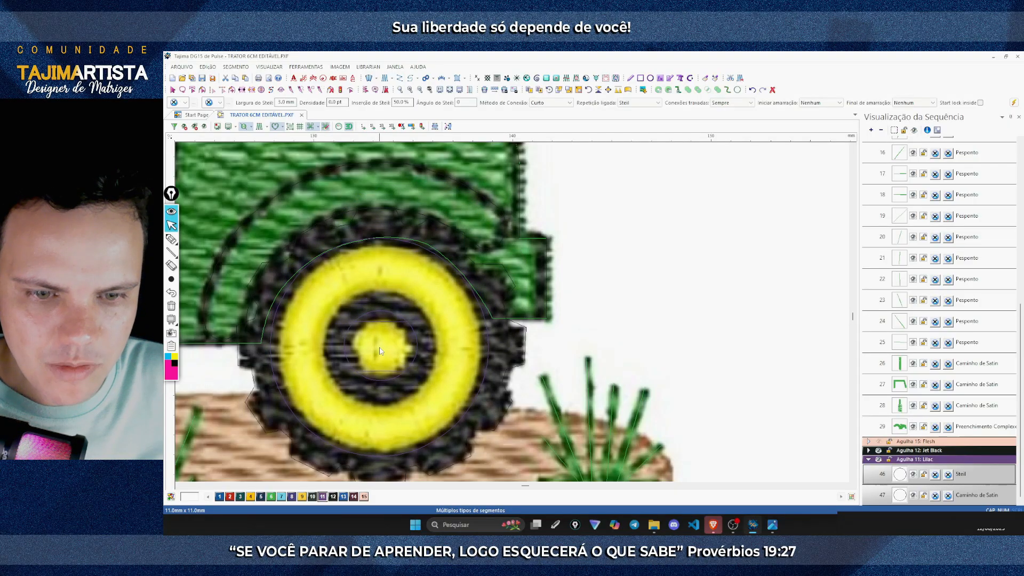
drag(395, 351, 549, 347)
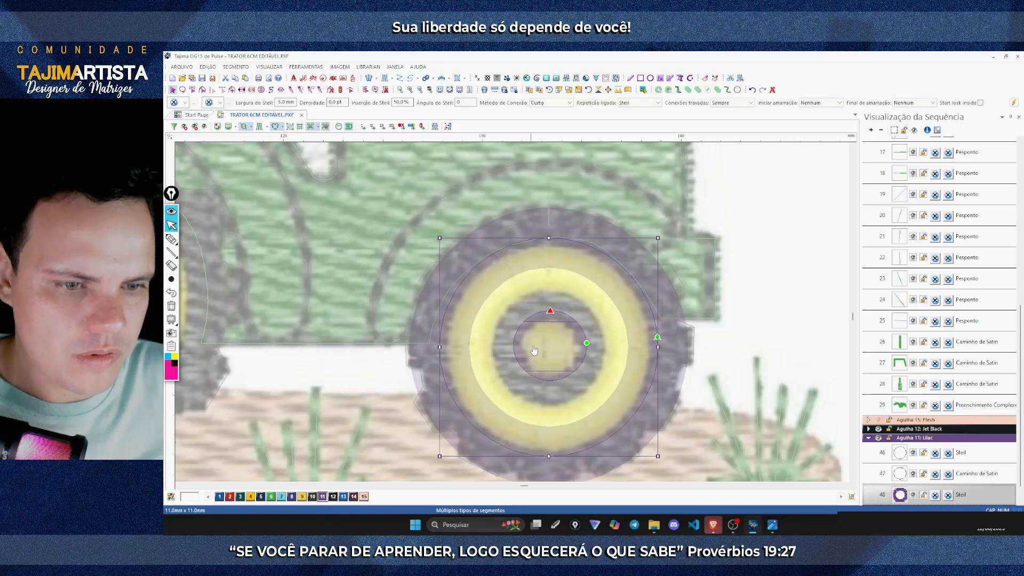
Step: Switch the stitch display on and off to compare the copied ring and hub with the front wheel in the image
scroll(629, 363, down, 1)
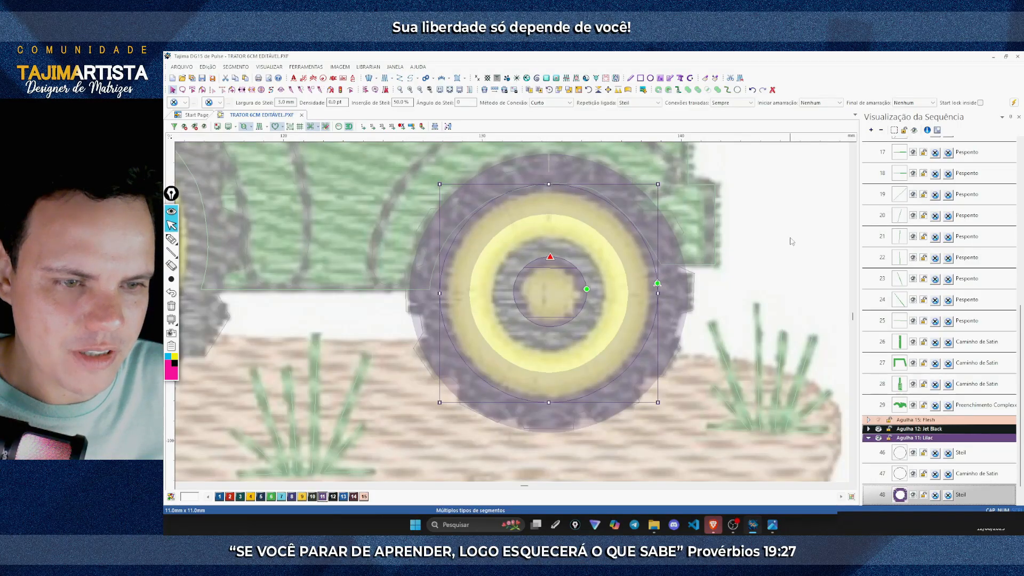
key(Escape)
click(260, 127)
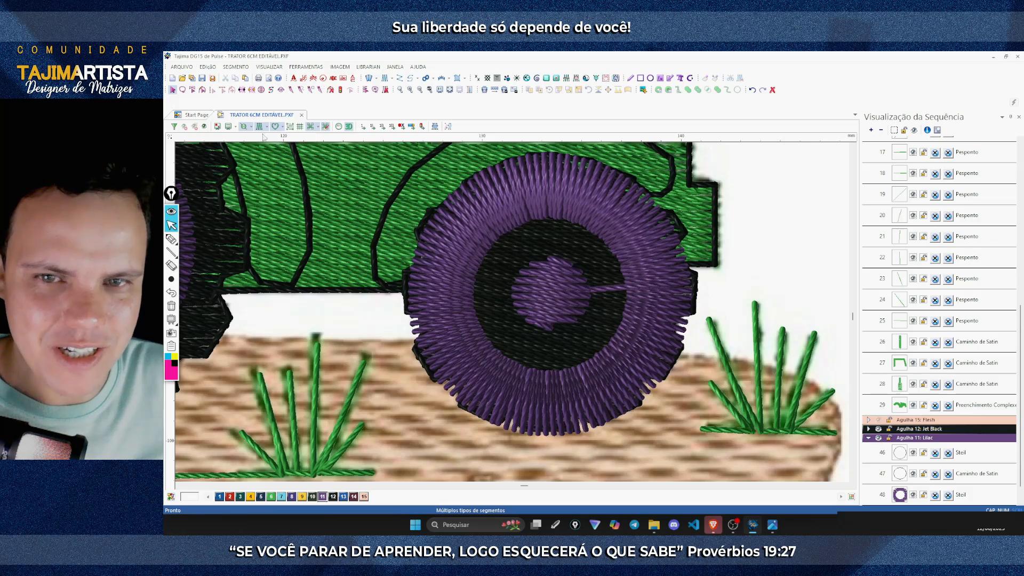
click(260, 127)
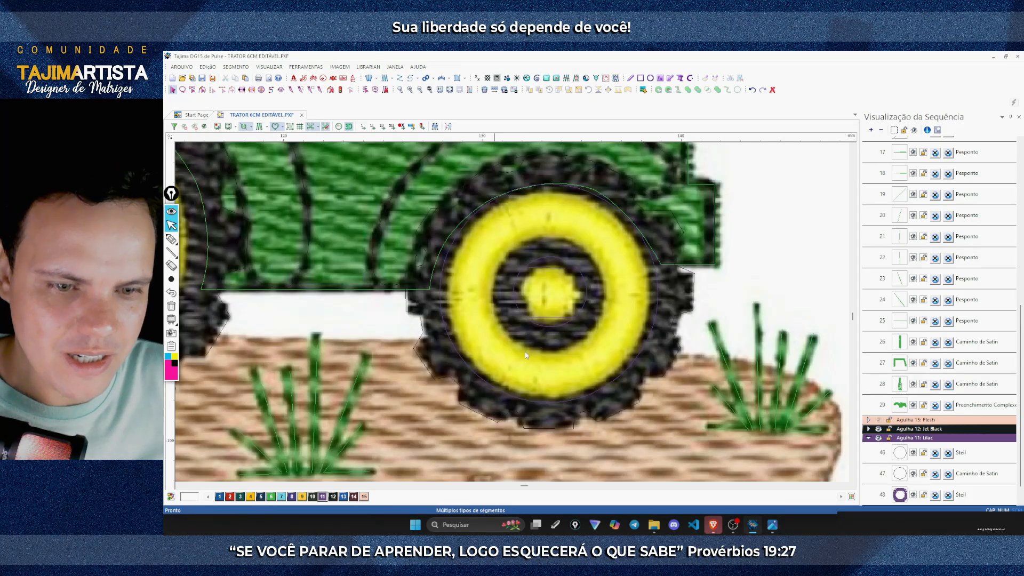
Step: Scale the copied Steil ring and hub together to about 8 by 8 mm, centred on the front wheel's yellow rim
click(602, 390)
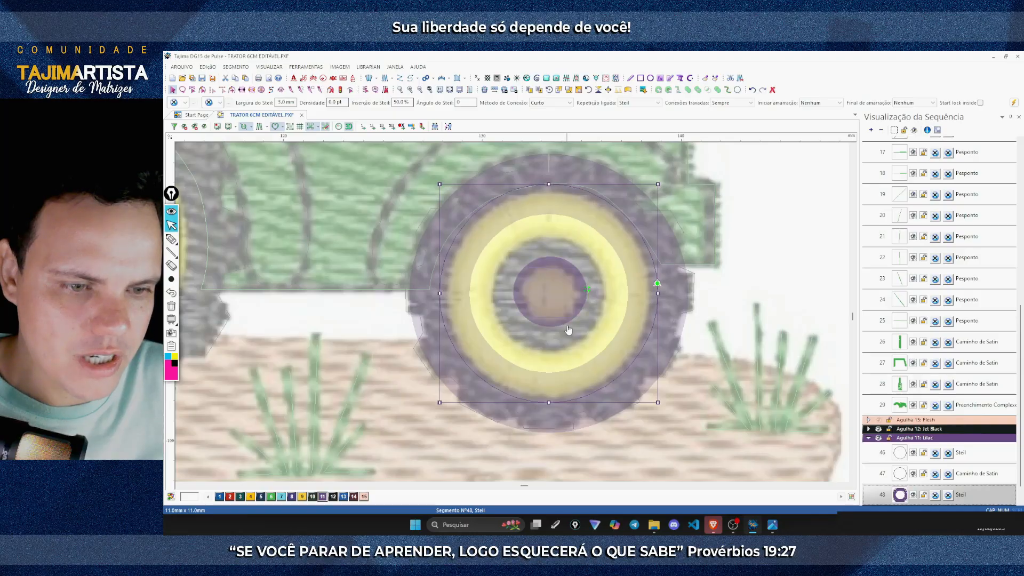
ctrl+click(568, 328)
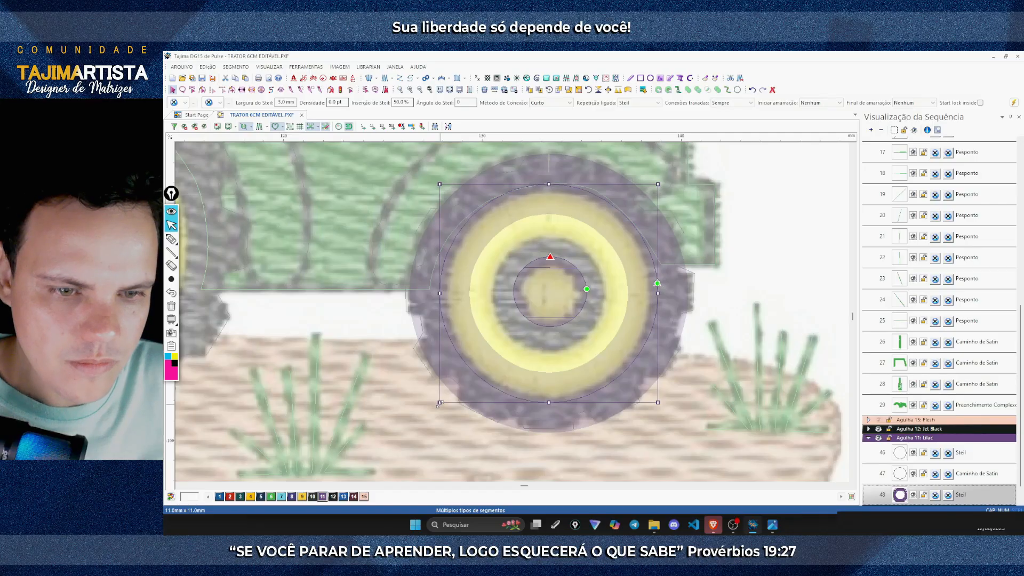
drag(439, 404, 467, 398)
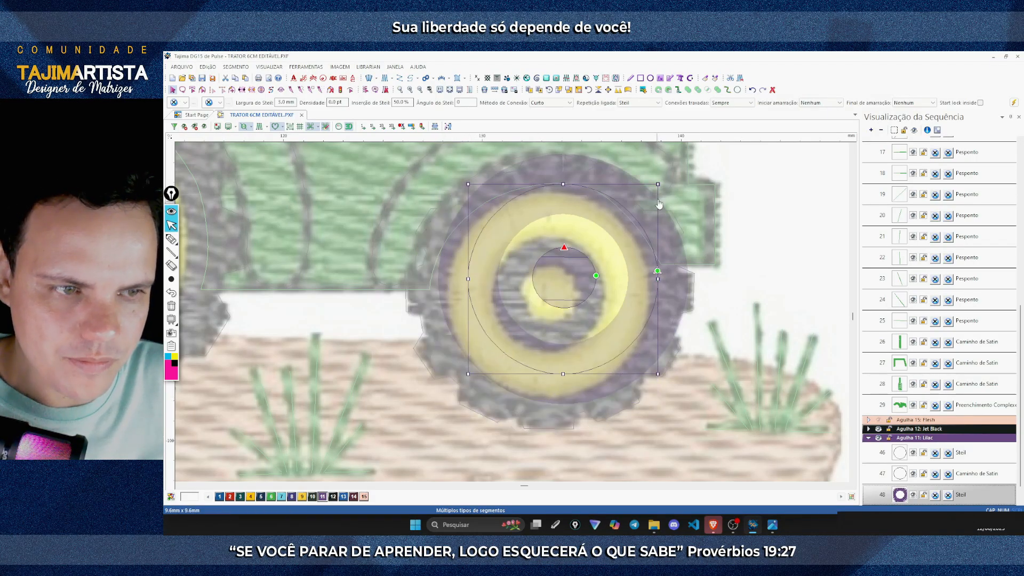
drag(660, 204, 629, 206)
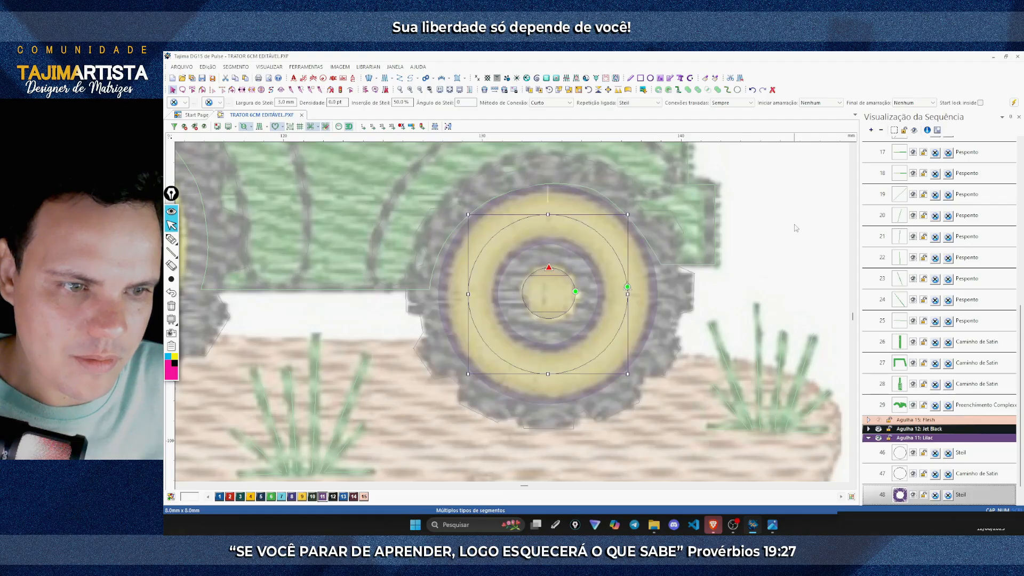
click(776, 258)
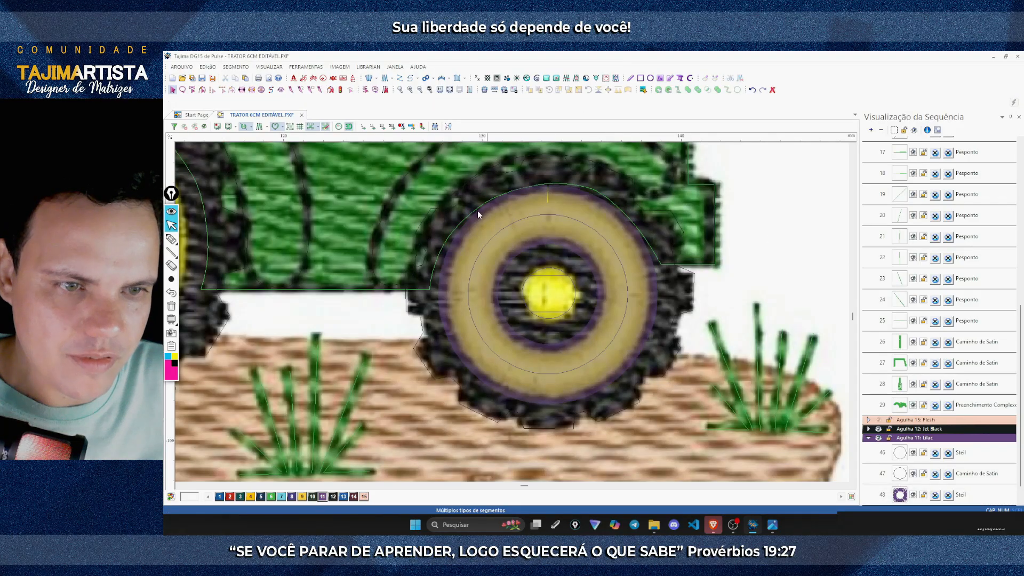
Step: Toggle the stitch display and compare the resized front rim with the rear wheel and the reference image
click(260, 126)
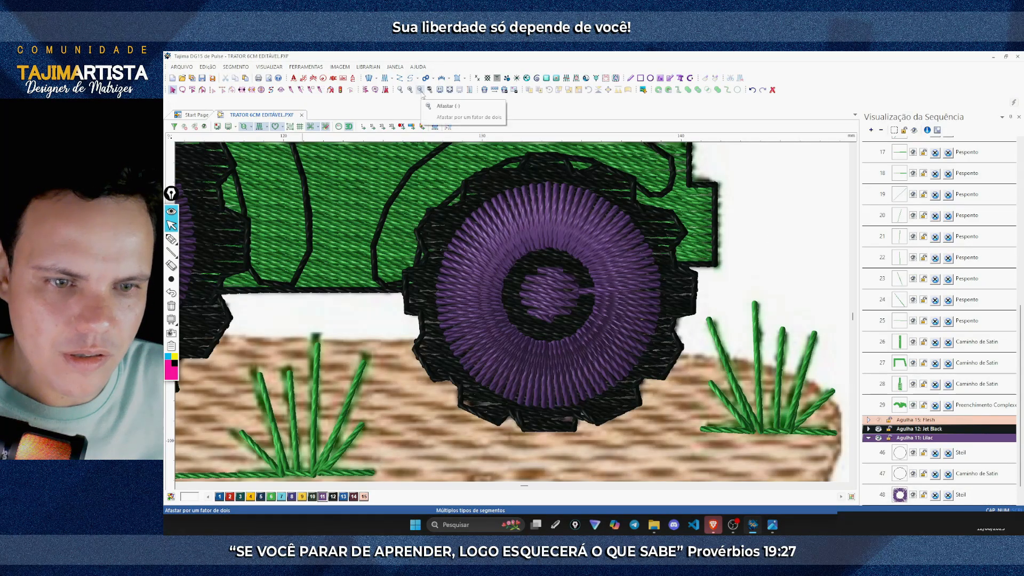
click(420, 90)
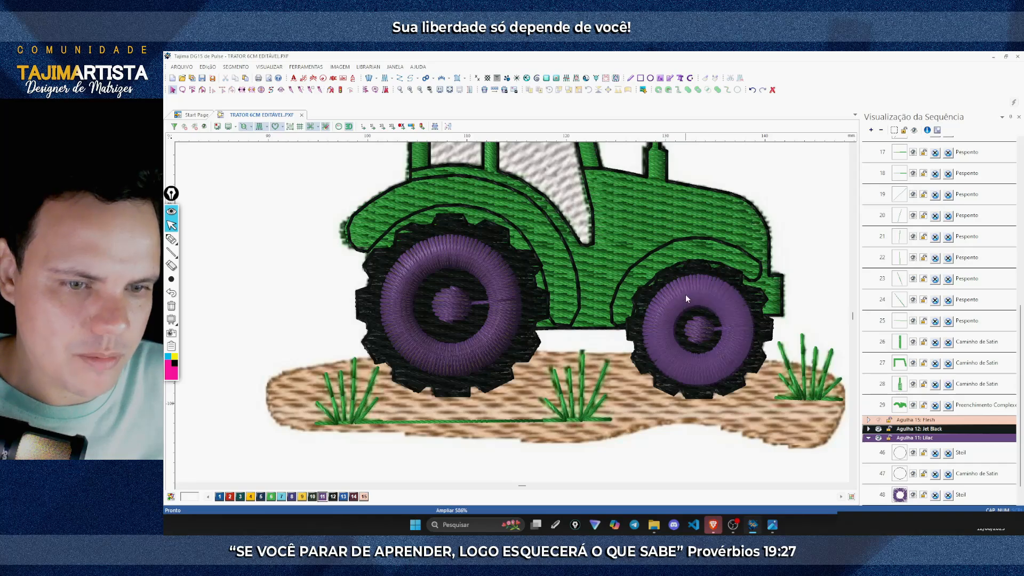
click(260, 127)
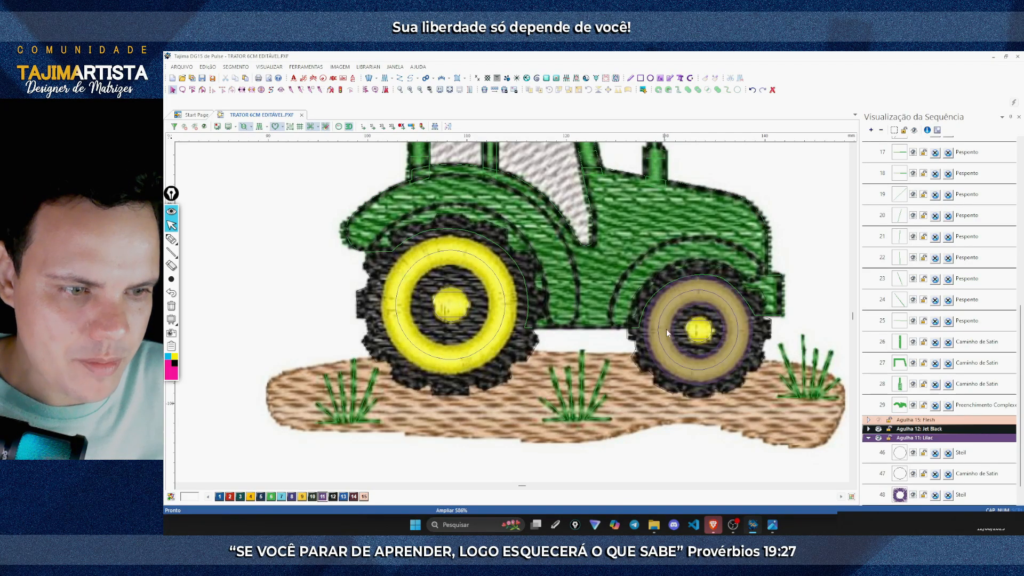
scroll(510, 313, right, 3)
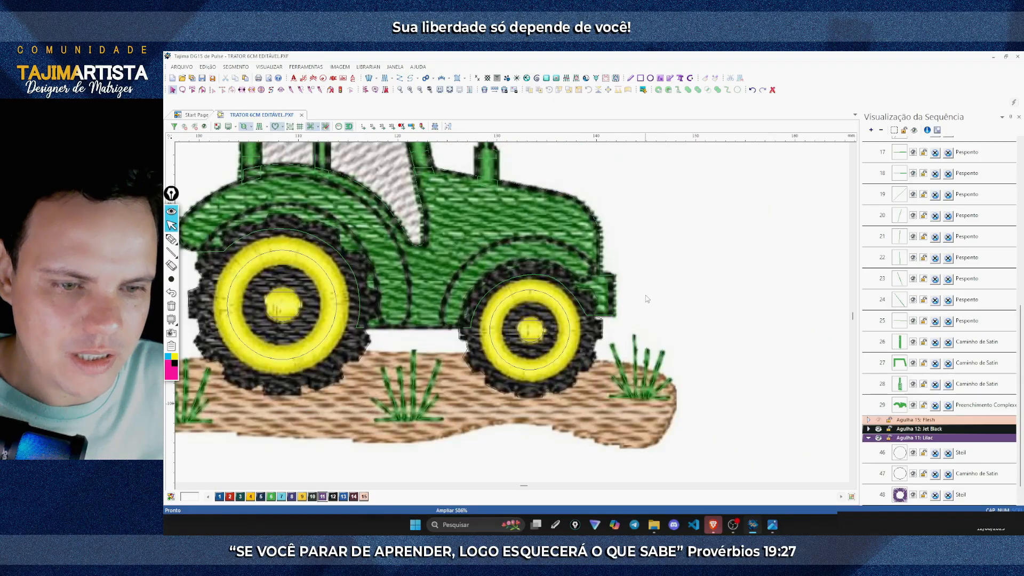
Step: Set the front wheel's Steil ring width to 2 mm
scroll(512, 311, up, 1)
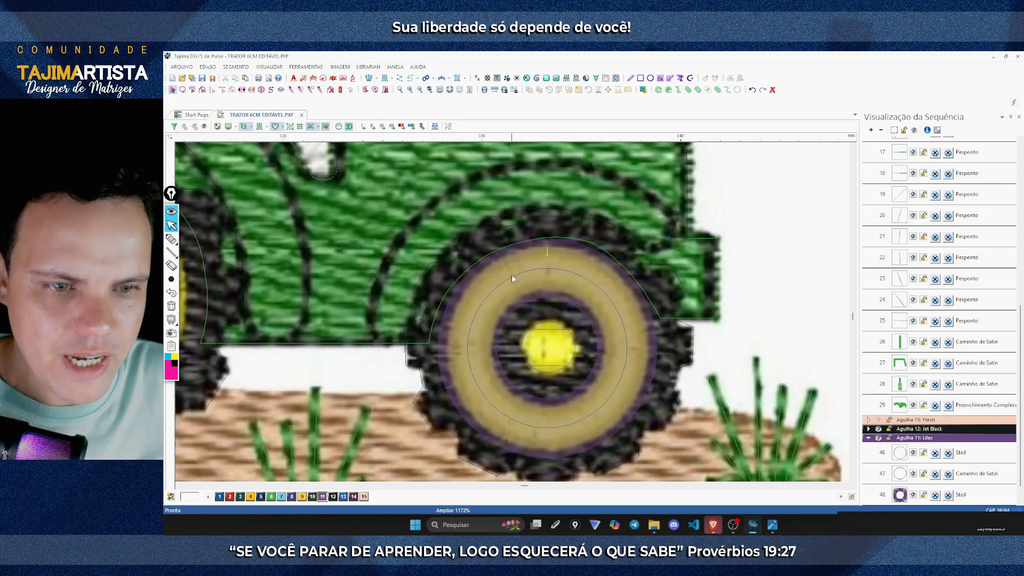
click(511, 274)
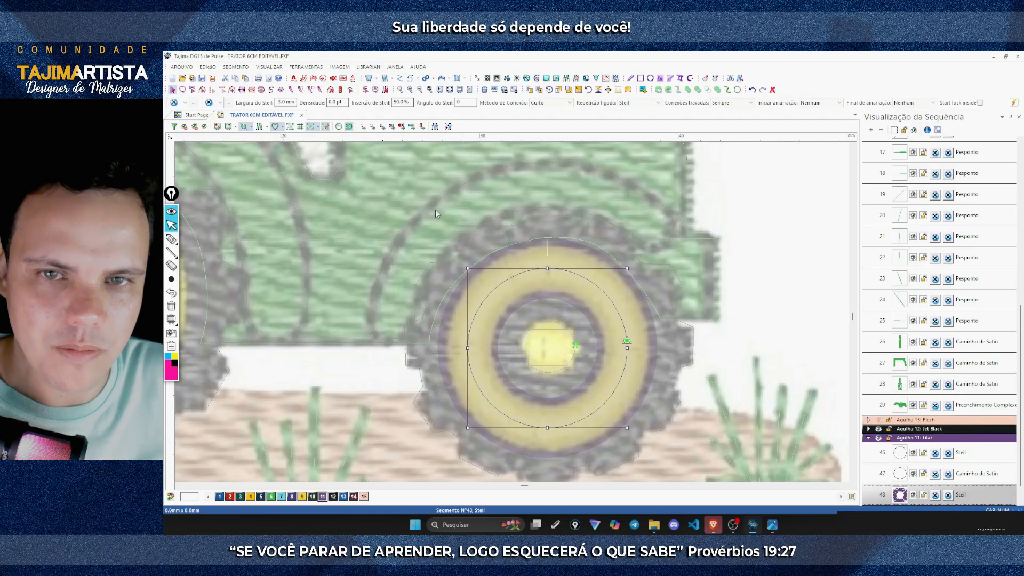
click(287, 103)
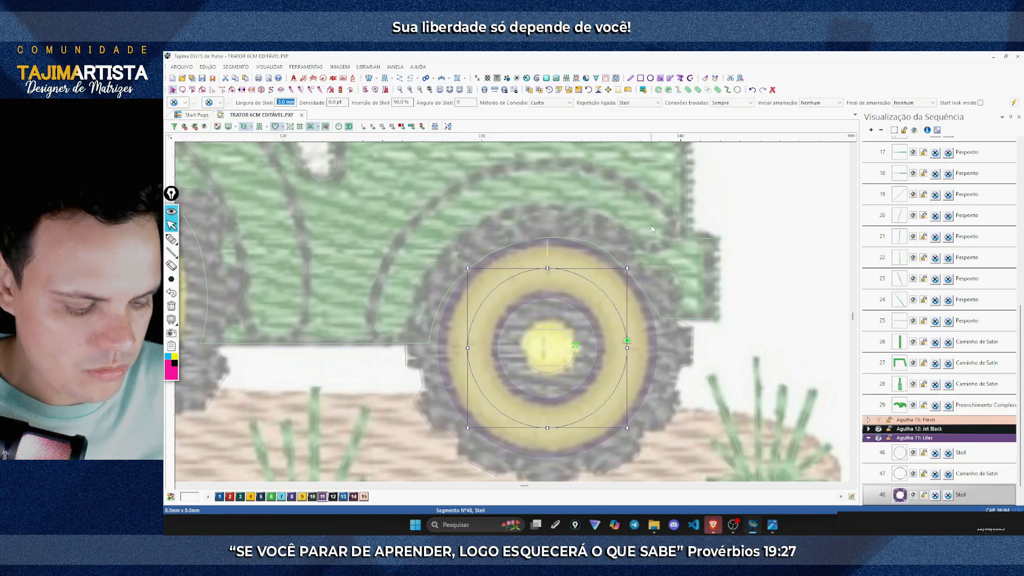
text(2)
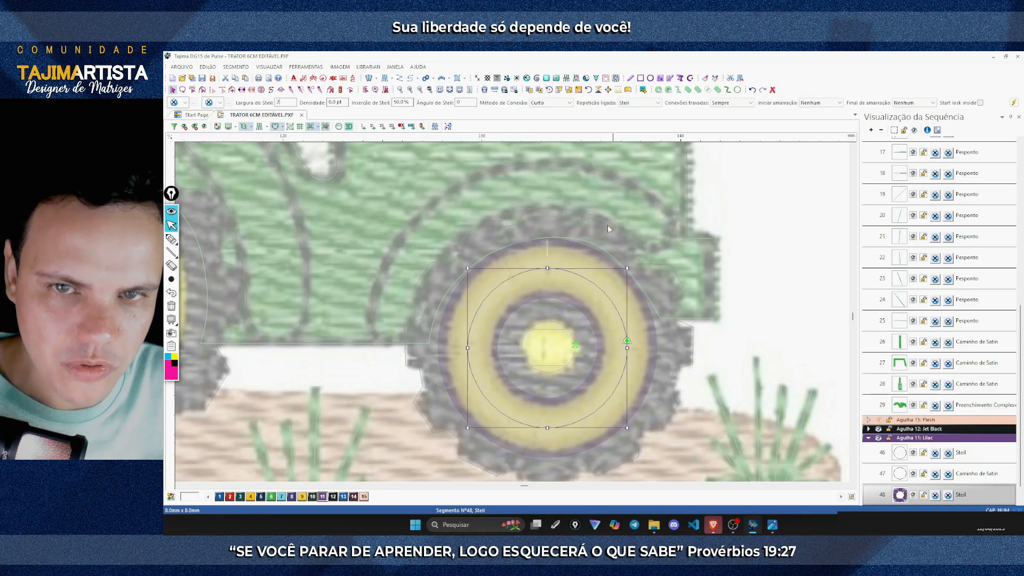
key(Return)
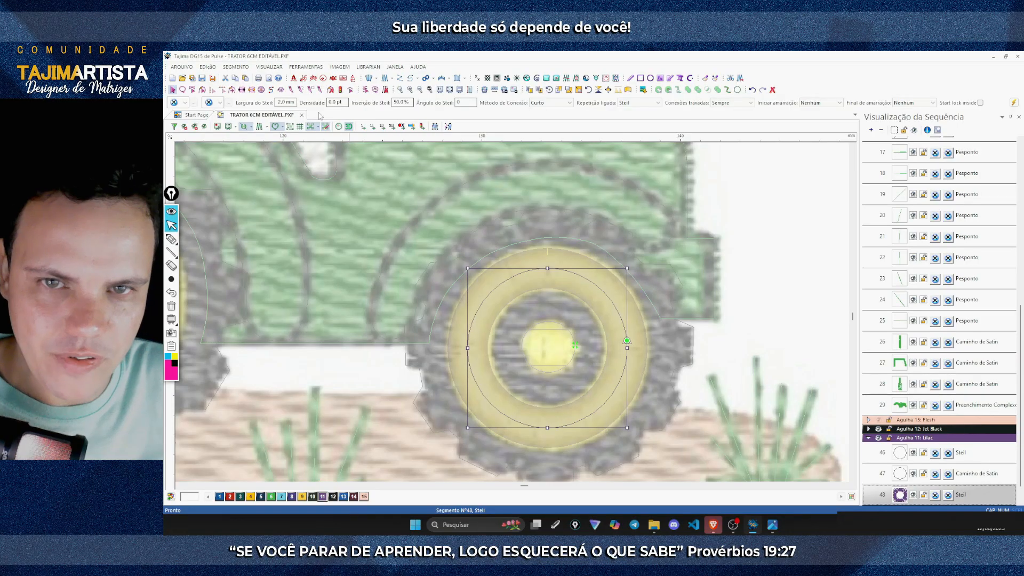
Step: Set the front wheel's Steil ring width to 2.2 mm and deselect it
click(282, 100)
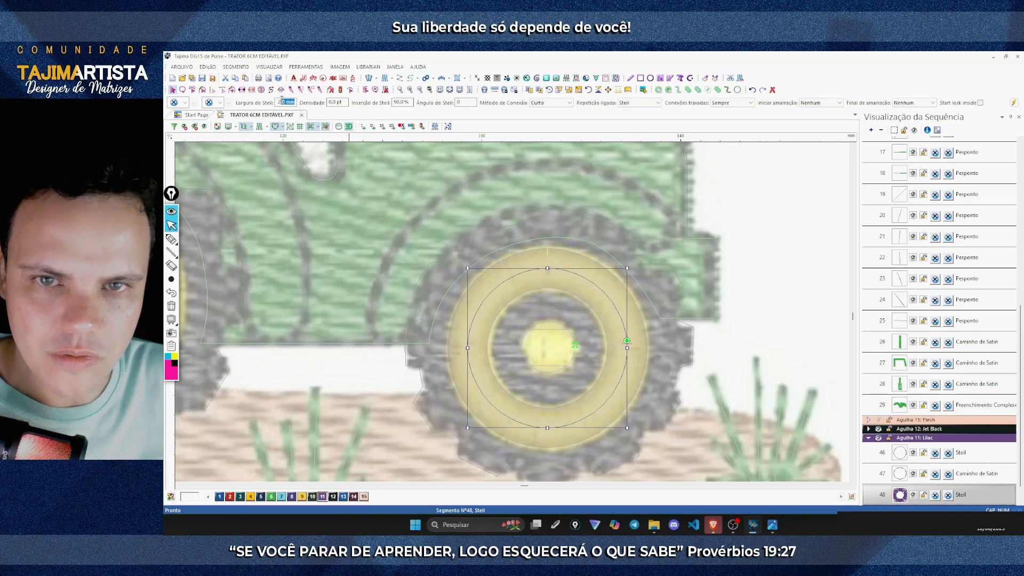
text(2.2)
key(Return)
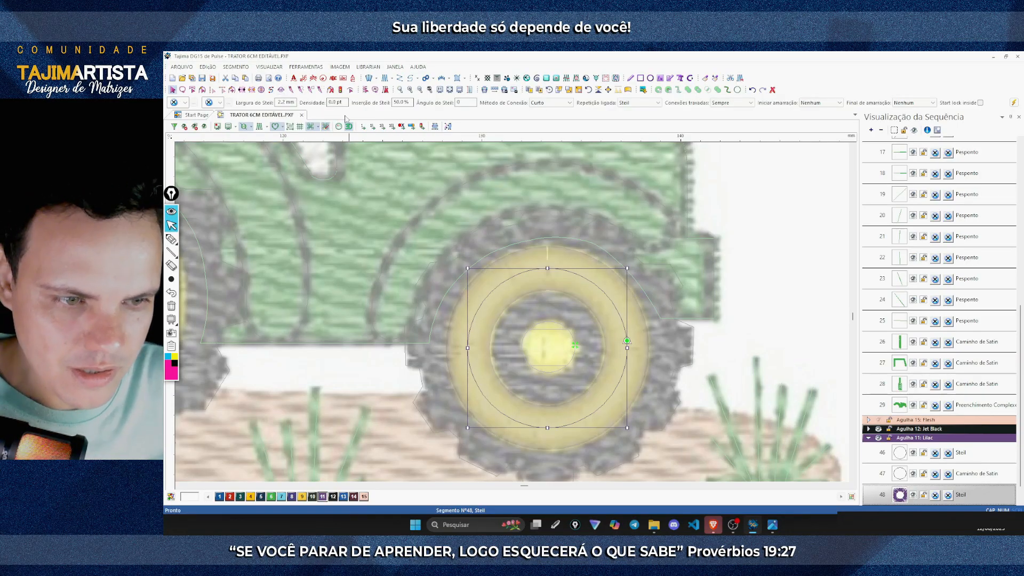
click(760, 189)
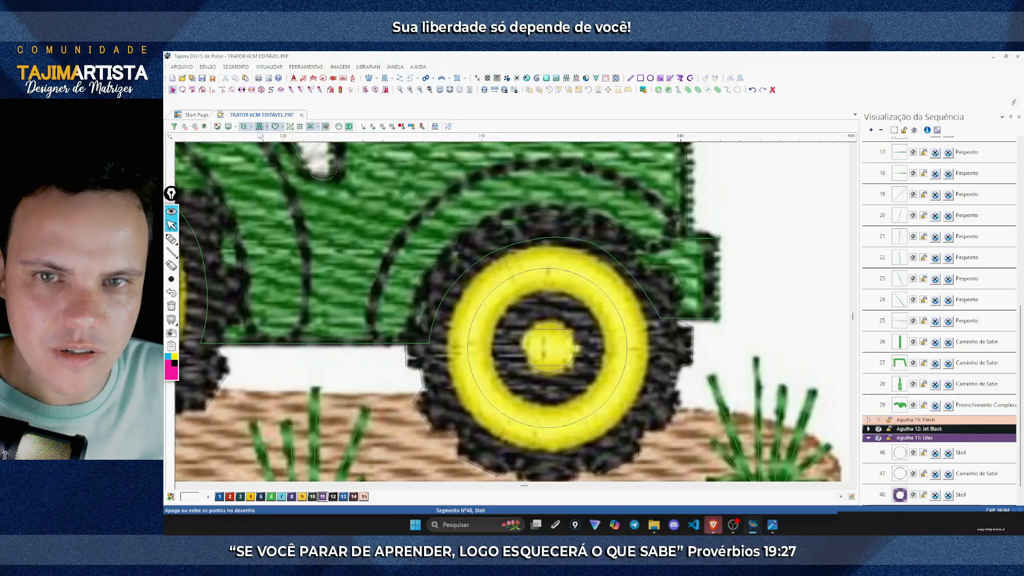
Step: Show the whole tractor with its stitches and save the design
click(420, 90)
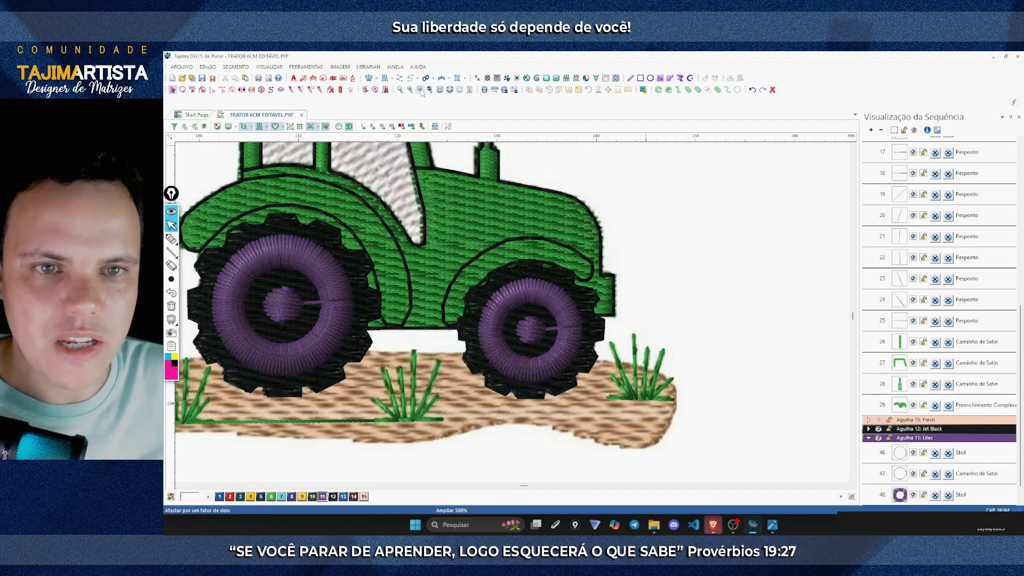
click(419, 90)
scroll(589, 313, down, 2)
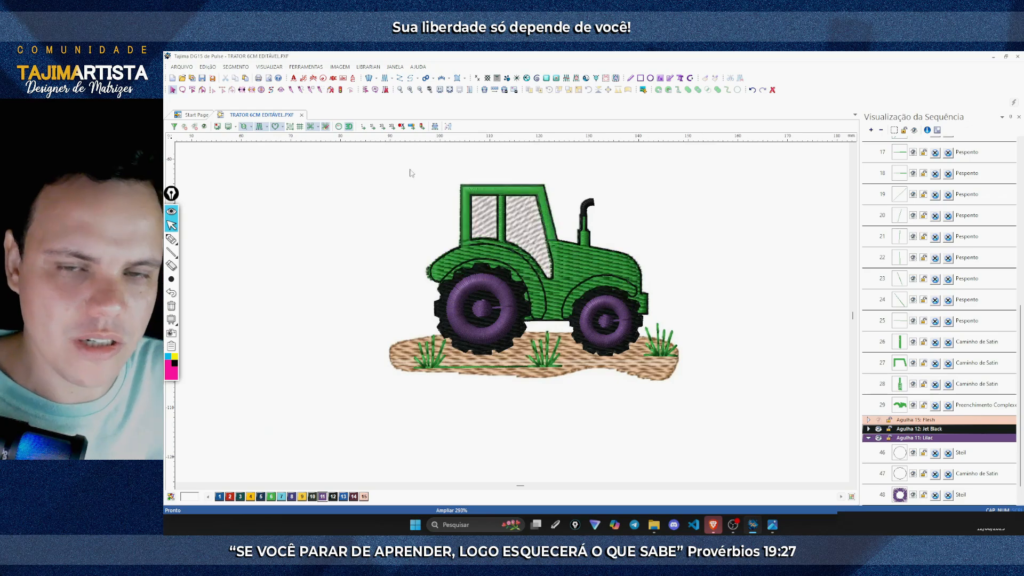
click(182, 67)
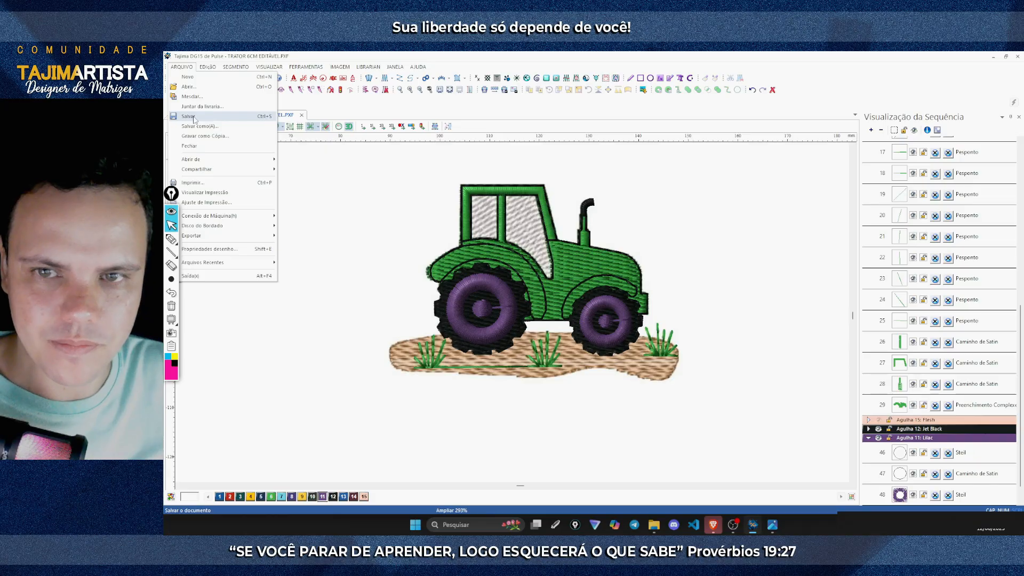
click(195, 120)
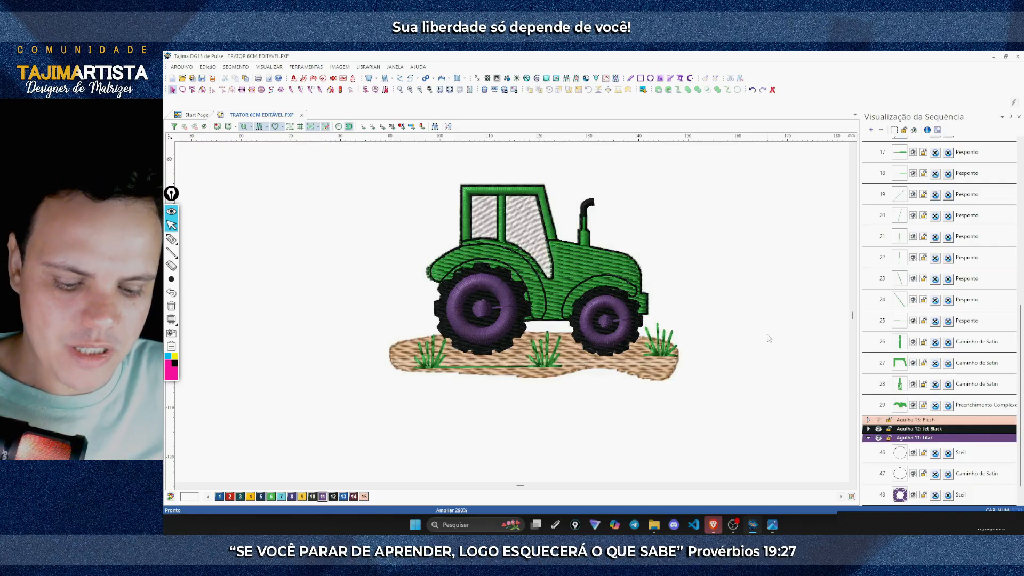
Step: Collapse the sequence to its colour groups and make the Bordeaux ground and Flesh window groups visible
click(882, 130)
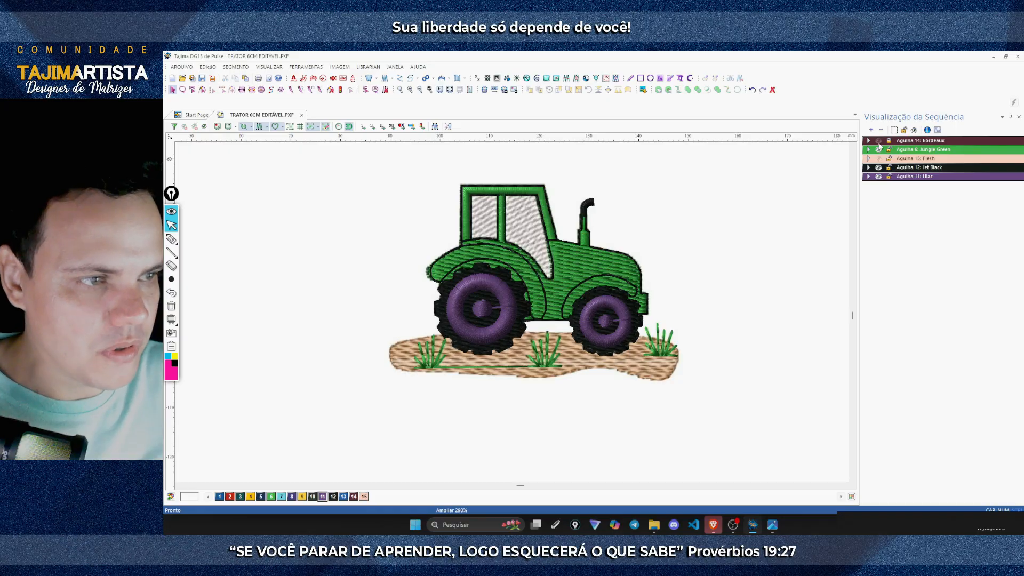
click(879, 140)
click(879, 159)
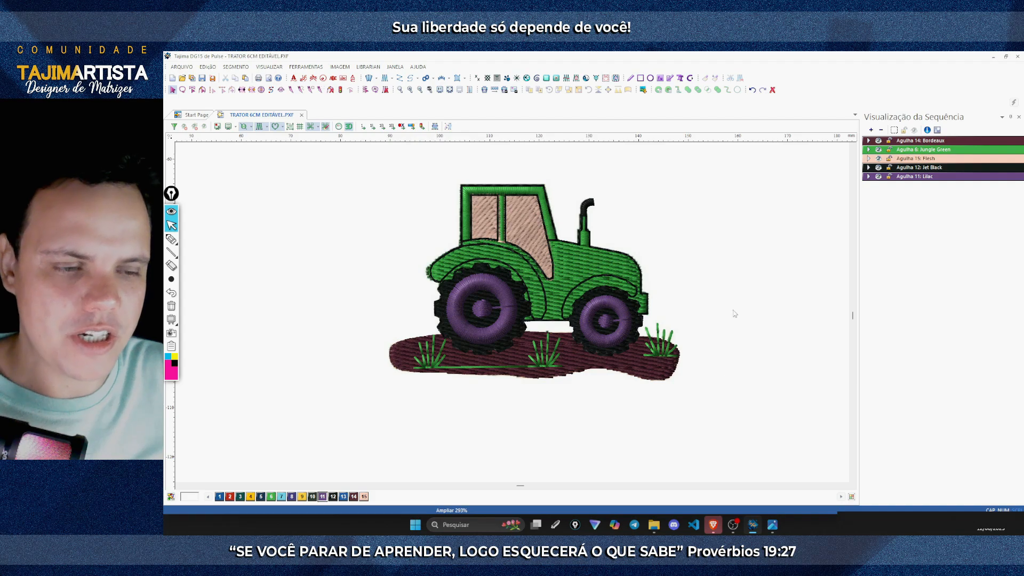
Step: Hide the stitches and select the Bordeaux, Jungle Green, Flesh and Jet Black groups in turn to check their segments
click(260, 128)
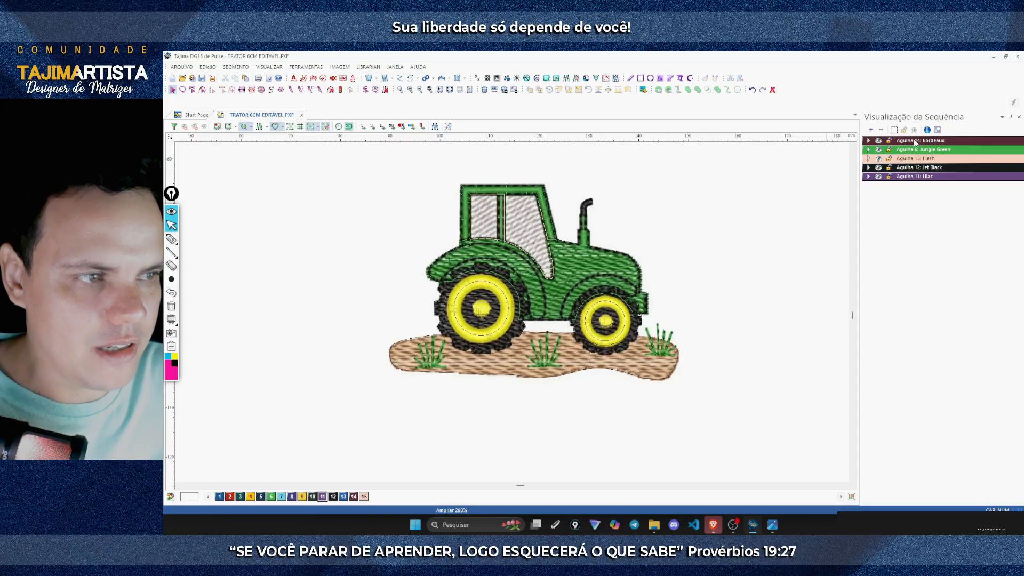
key(Tab)
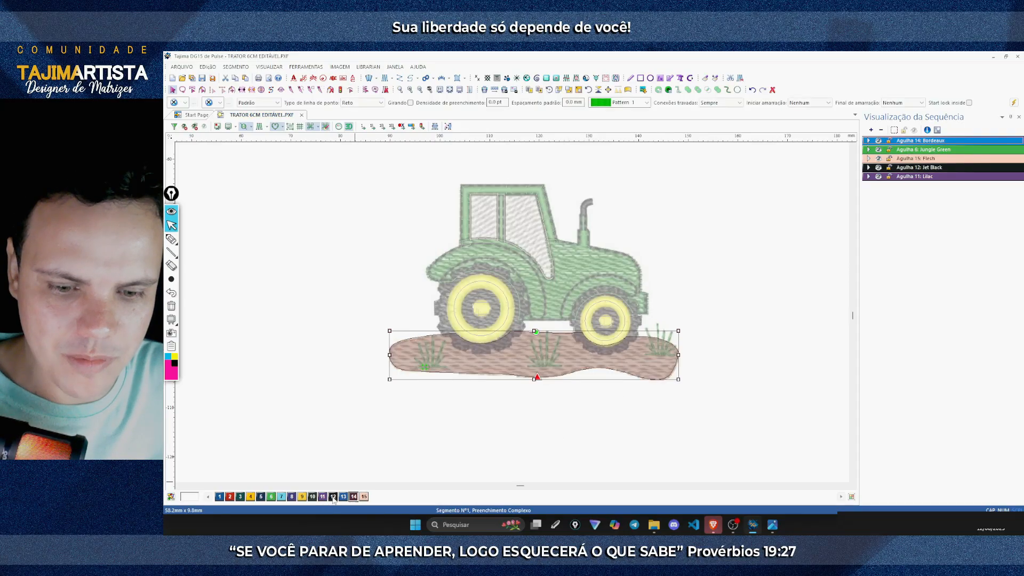
click(773, 214)
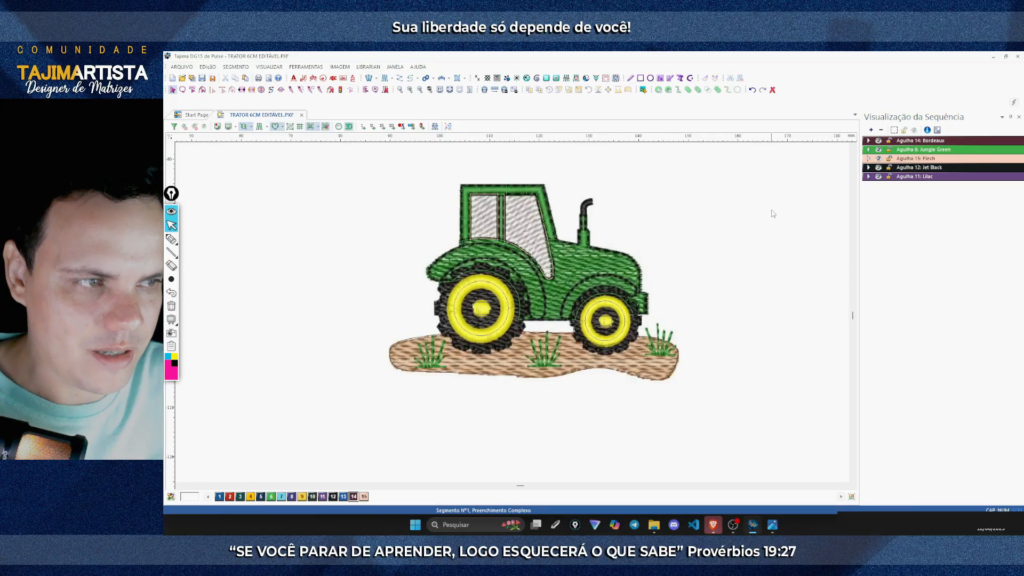
click(912, 151)
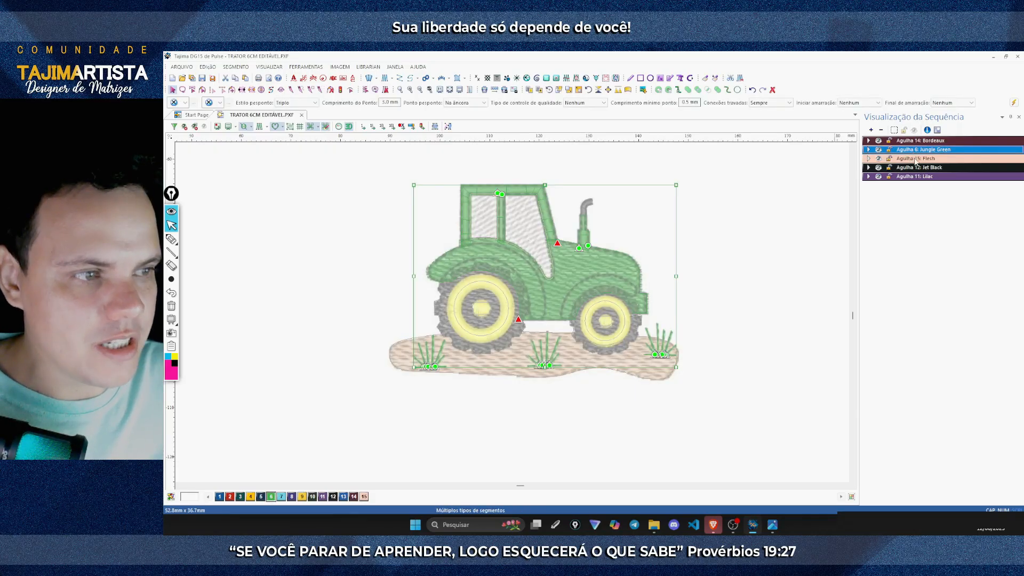
click(915, 159)
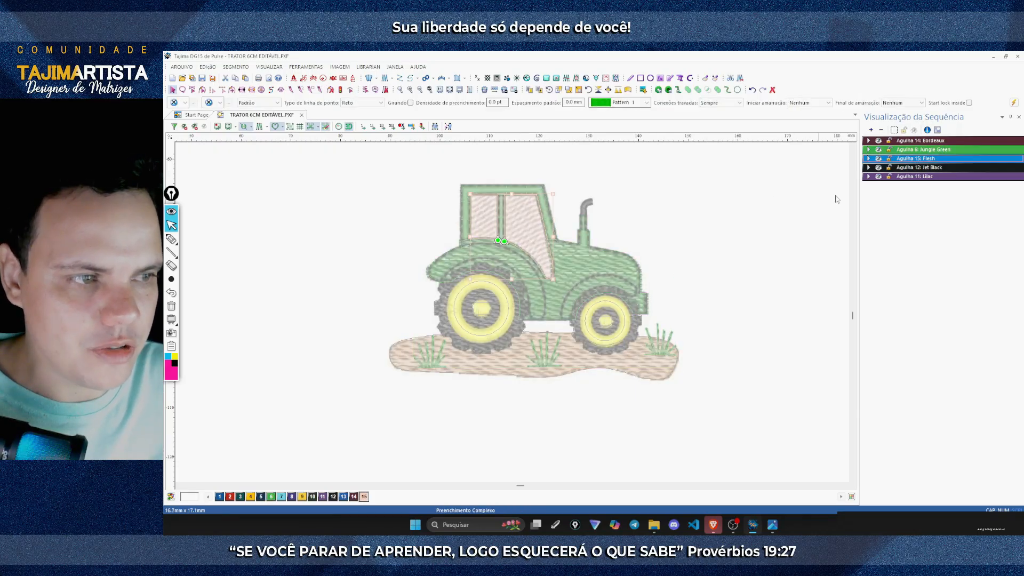
click(912, 169)
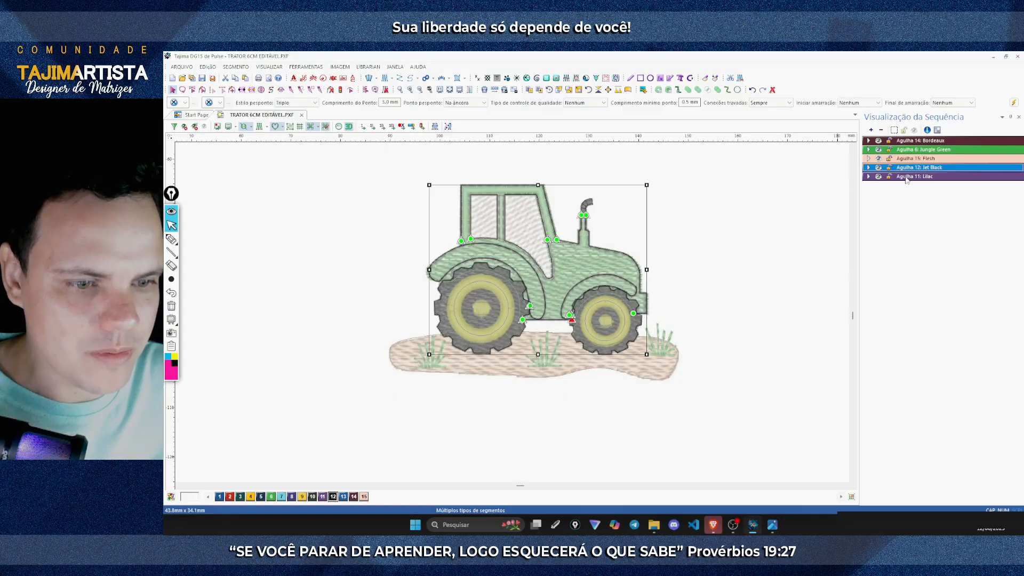
Step: Reassign the Lilac group of wheel rims and hubs to needle 4, Ochre
click(906, 178)
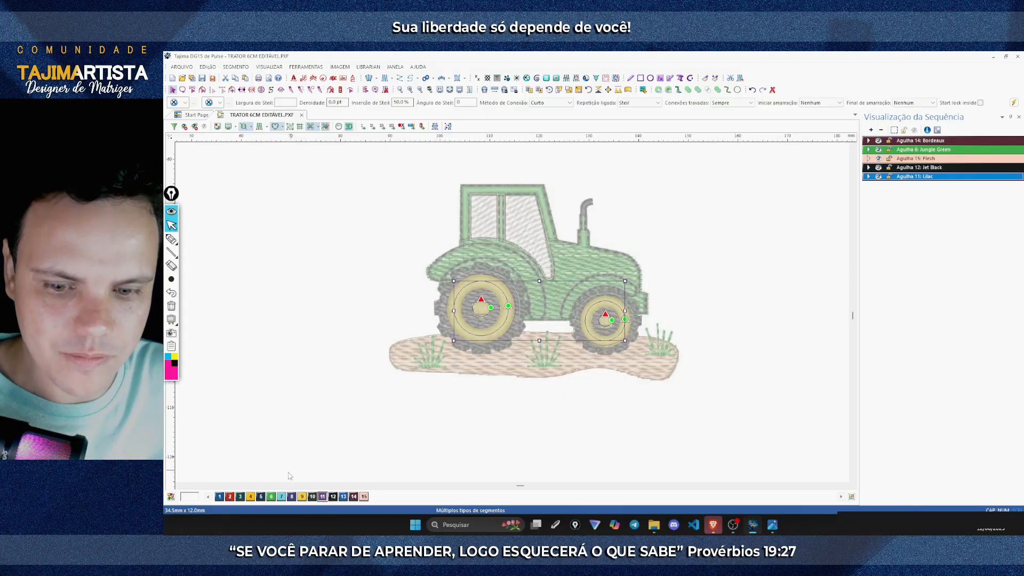
click(251, 497)
click(277, 408)
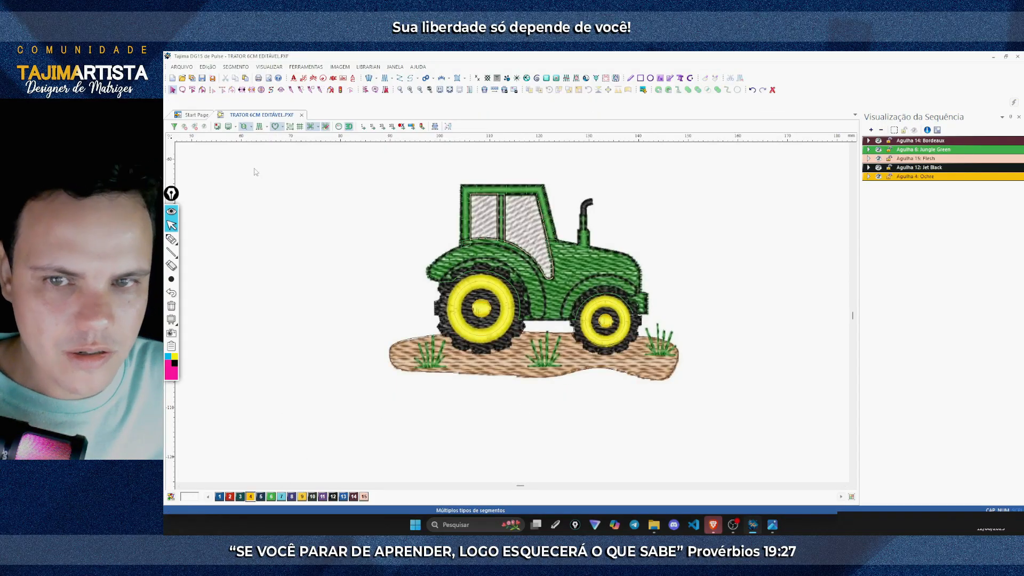
Step: Toggle the stitch display to compare the tractor's thread colours with the reference image
click(260, 126)
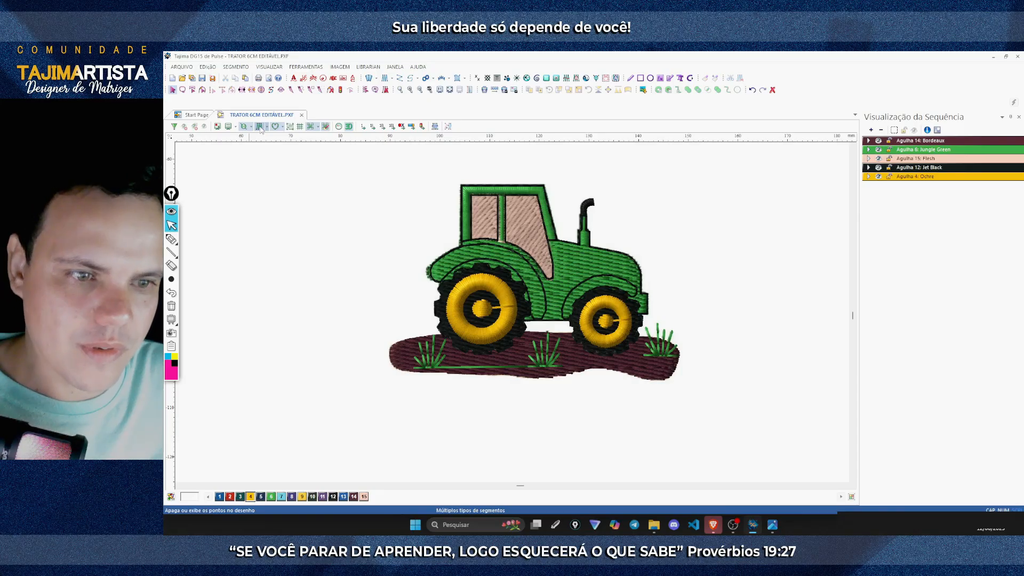
click(260, 128)
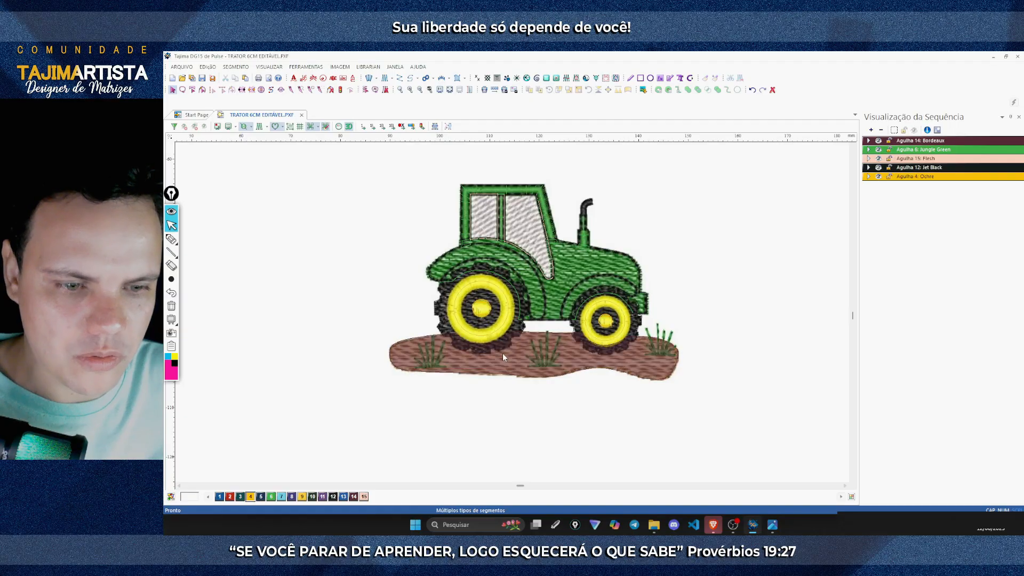
click(259, 127)
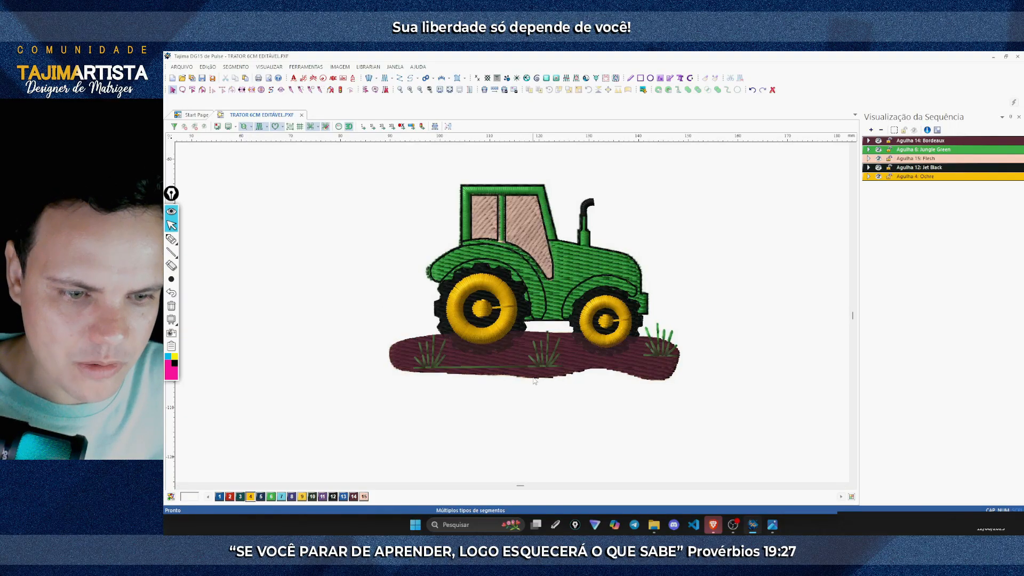
click(260, 129)
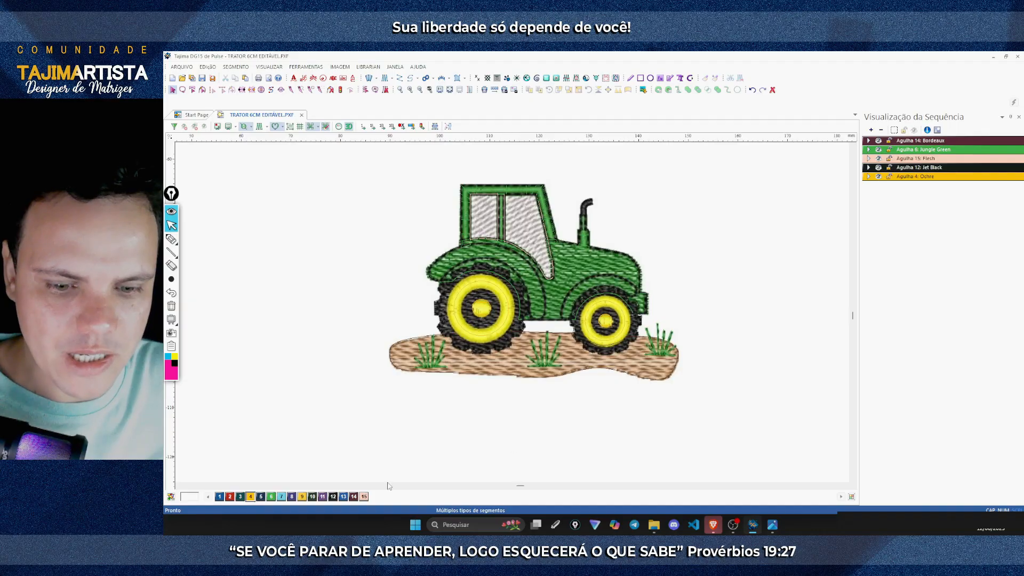
Step: Recolour the needle 14 Bordeaux thread with the light brown sampled from the ground in the reference image
right_click(355, 499)
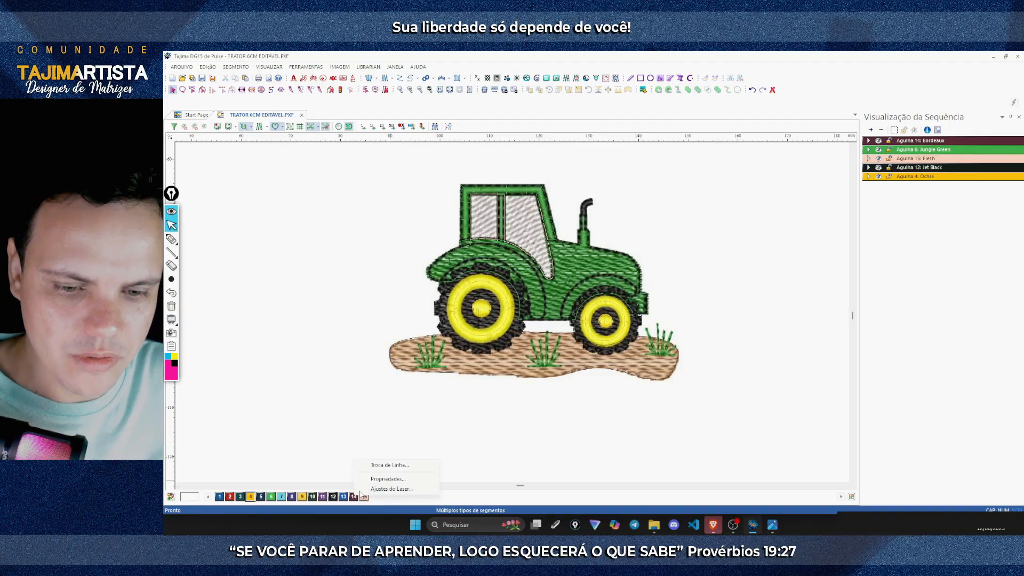
click(382, 481)
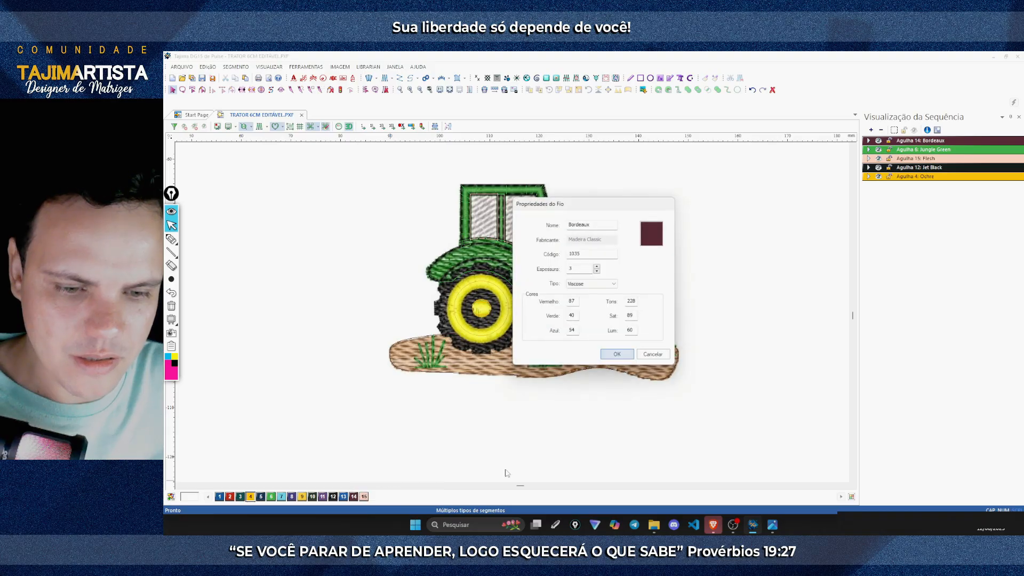
drag(560, 203, 727, 190)
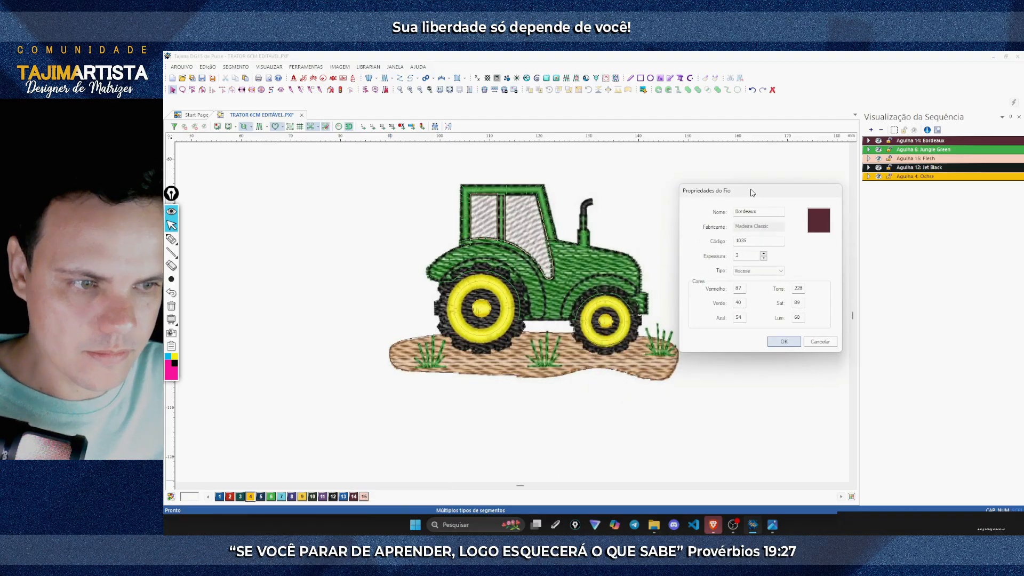
click(818, 223)
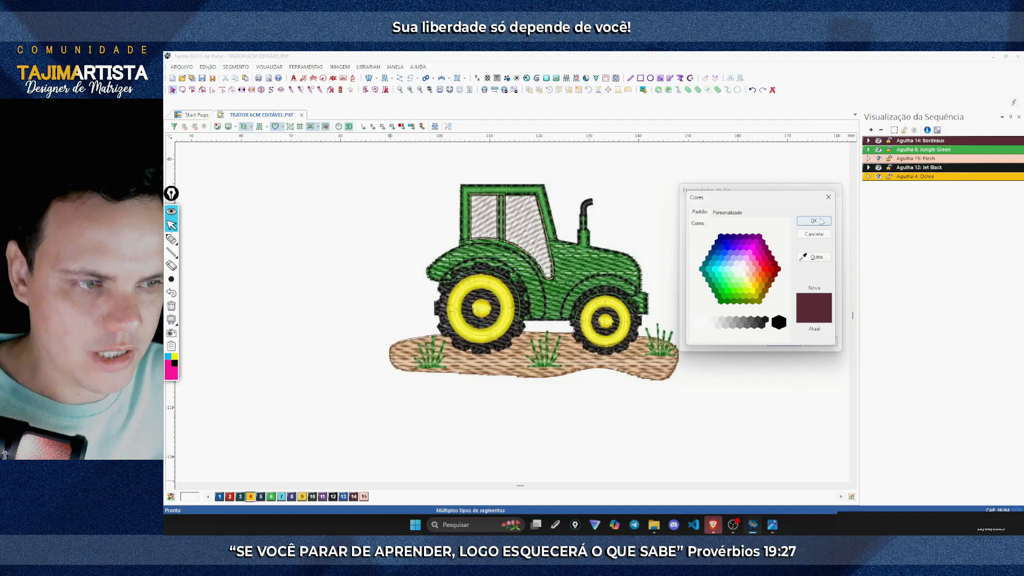
click(816, 257)
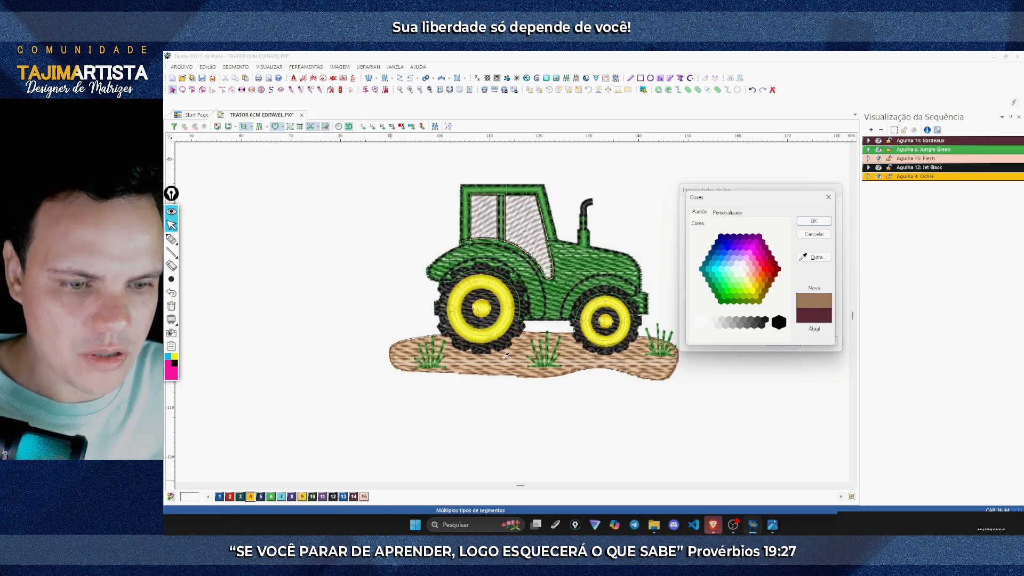
click(636, 356)
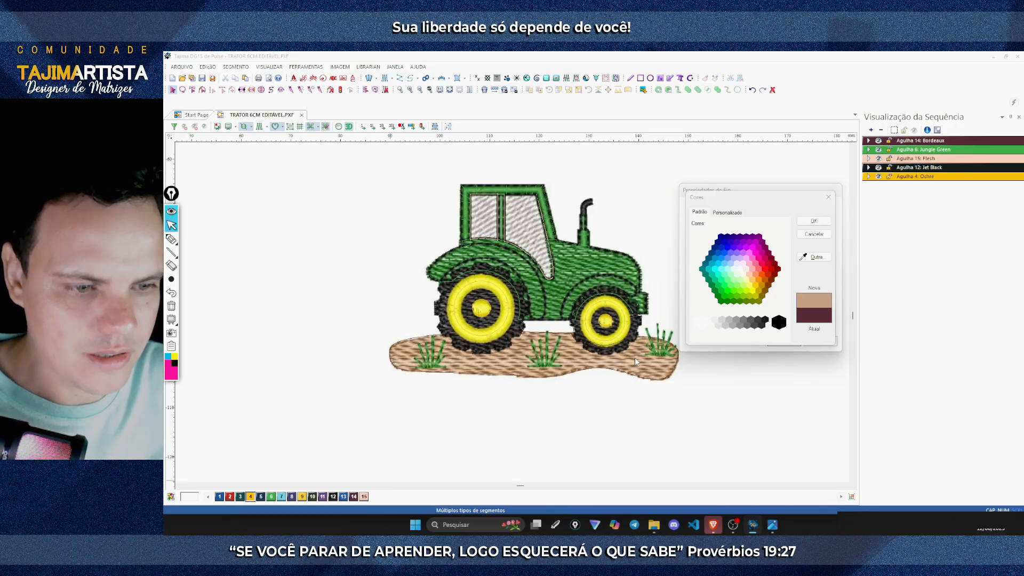
click(814, 221)
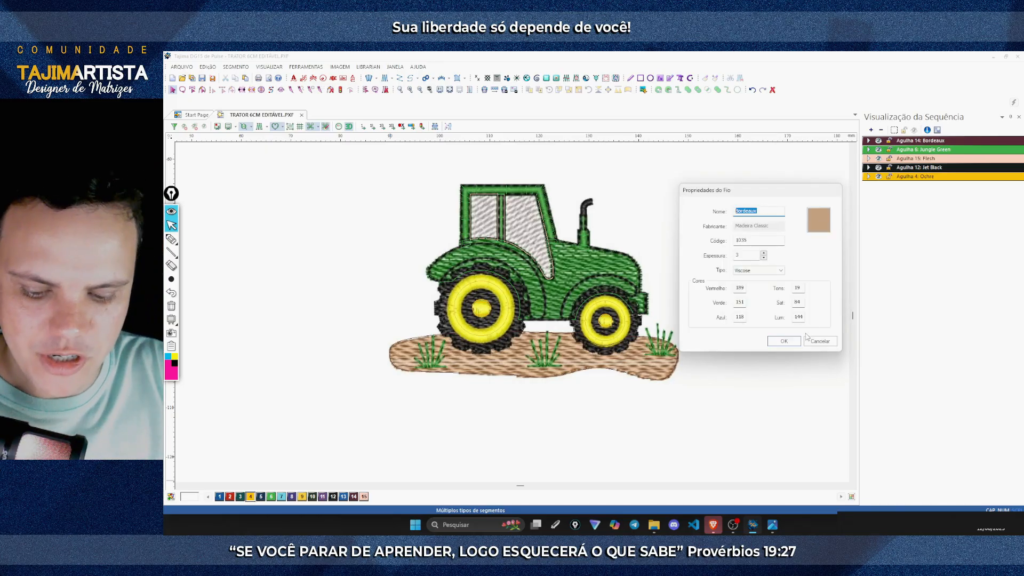
Step: Rename the needle 14 thread Bege with code 2039, and toggle the stitches to compare its colour with the reference image
text(bEGE)
key(BackSpace)
key(BackSpace)
key(BackSpace)
key(BackSpace)
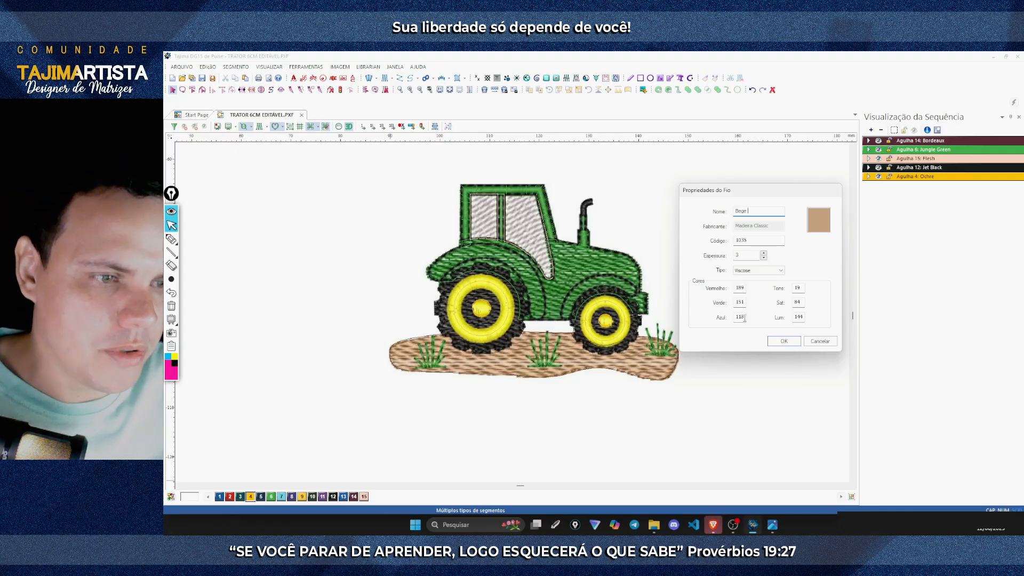
drag(749, 239, 741, 239)
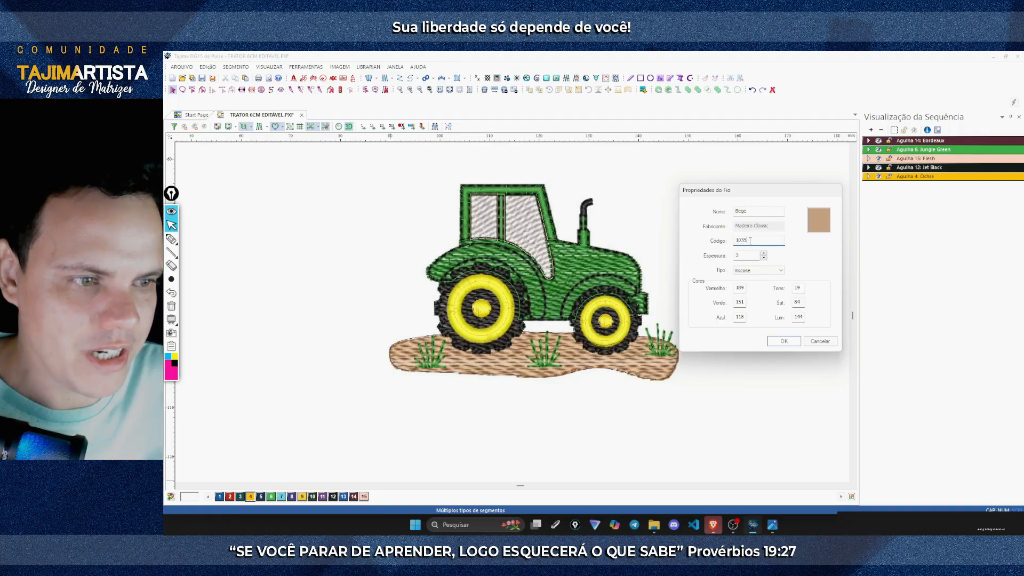
text(2039)
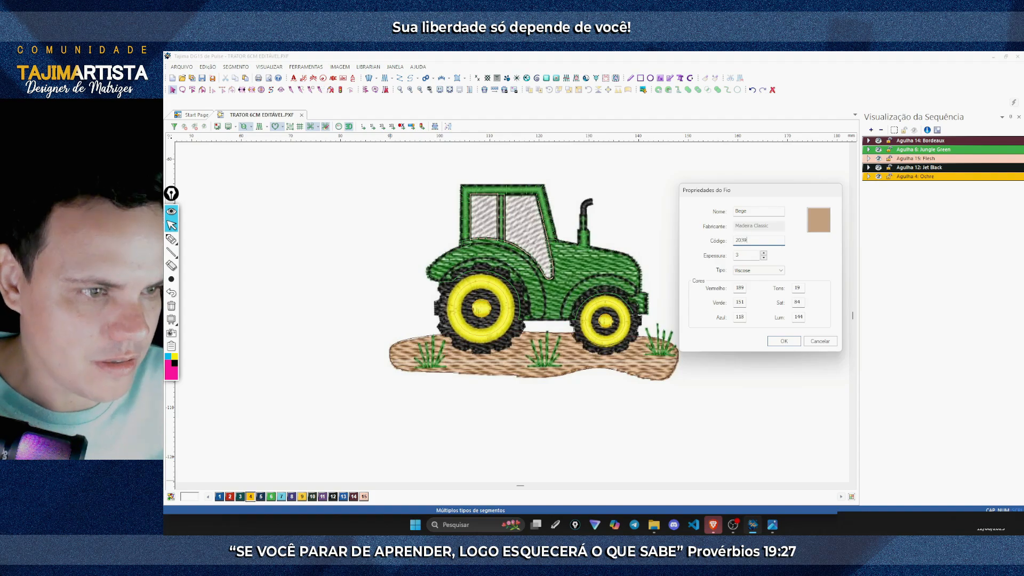
click(789, 345)
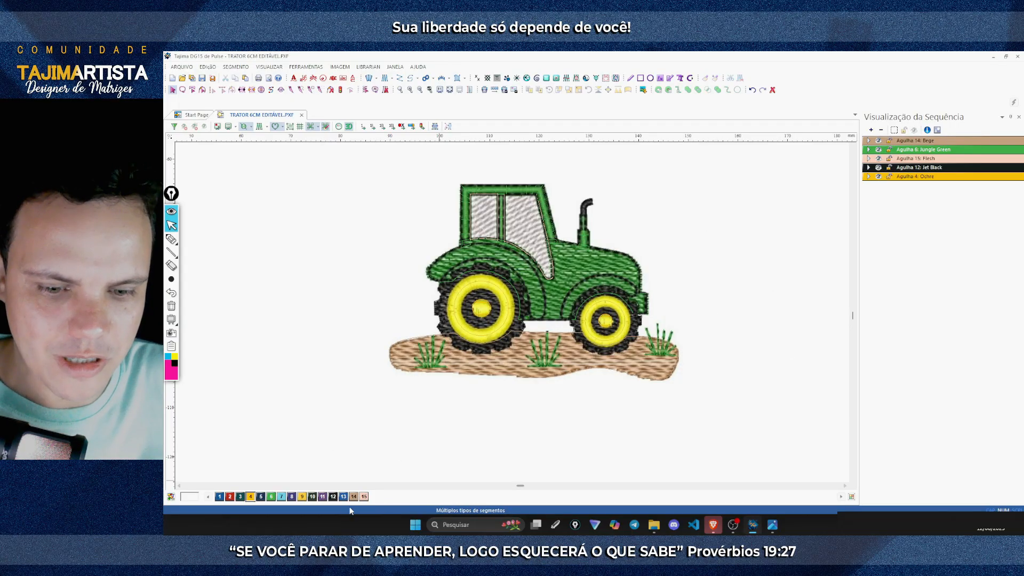
click(261, 127)
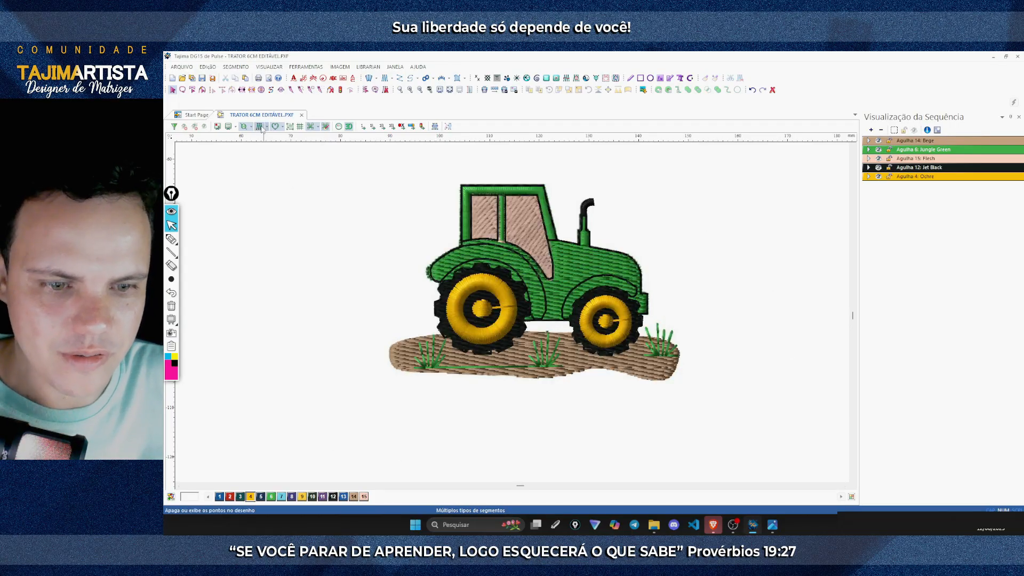
click(260, 128)
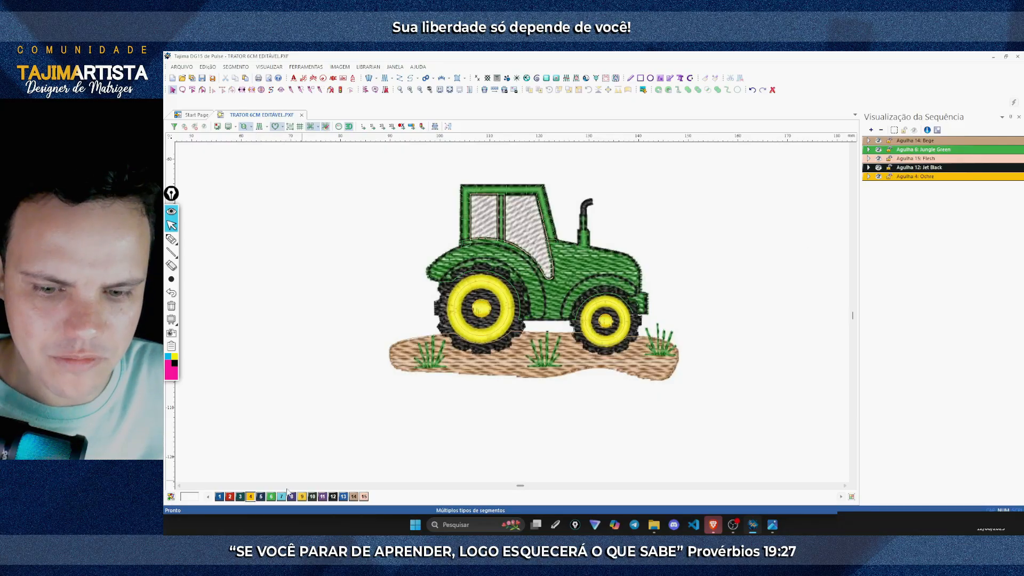
Step: Recolour the needle 6 Jungle Green thread with the dark green sampled from the tractor's hood in the reference image
right_click(272, 497)
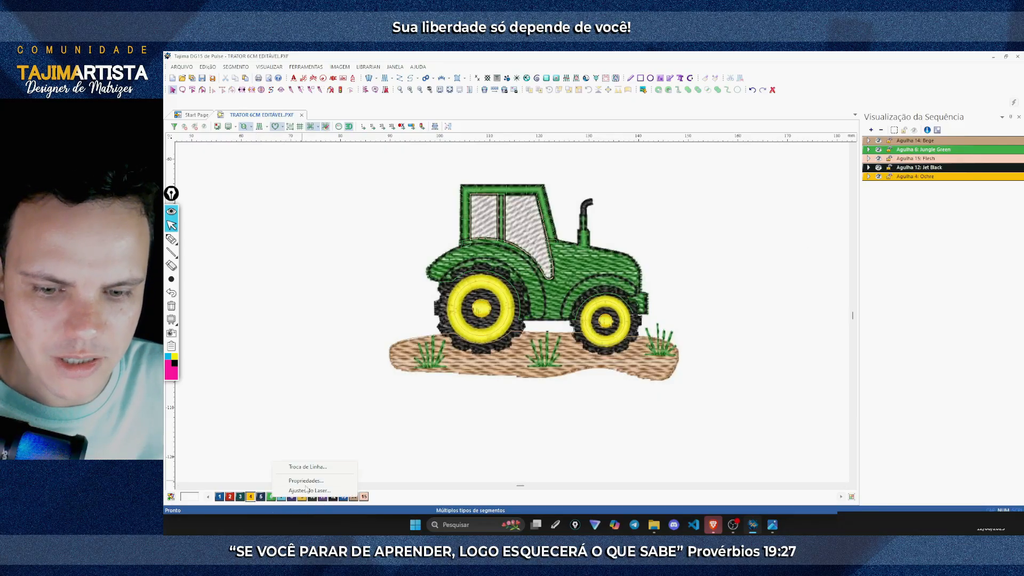
click(313, 481)
drag(576, 207, 724, 202)
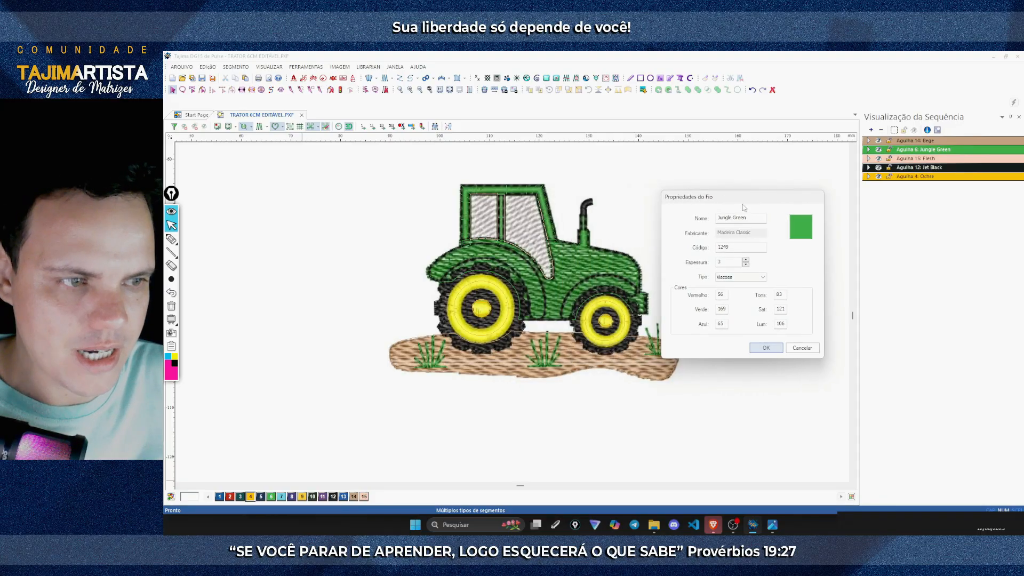
click(802, 224)
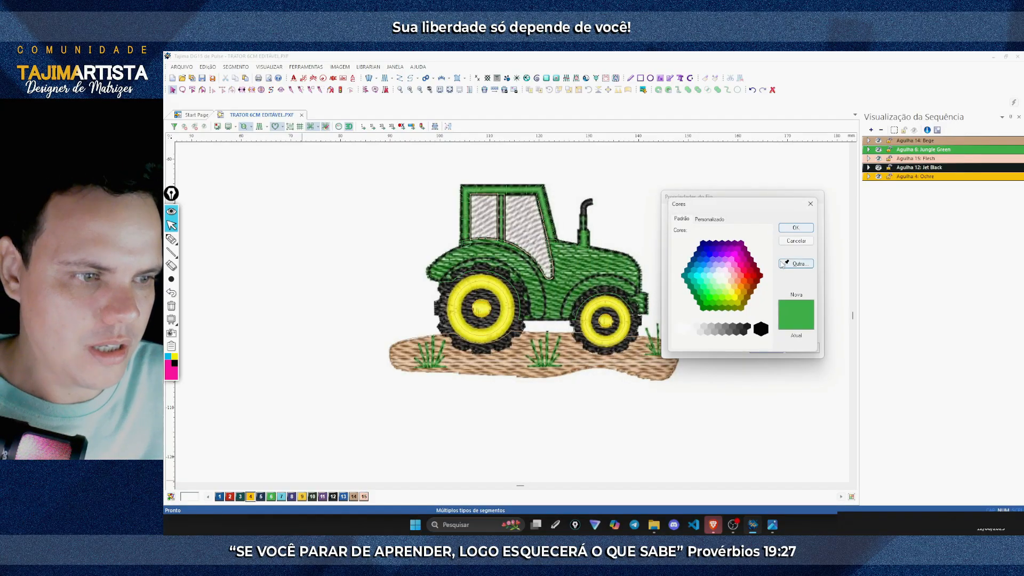
click(788, 265)
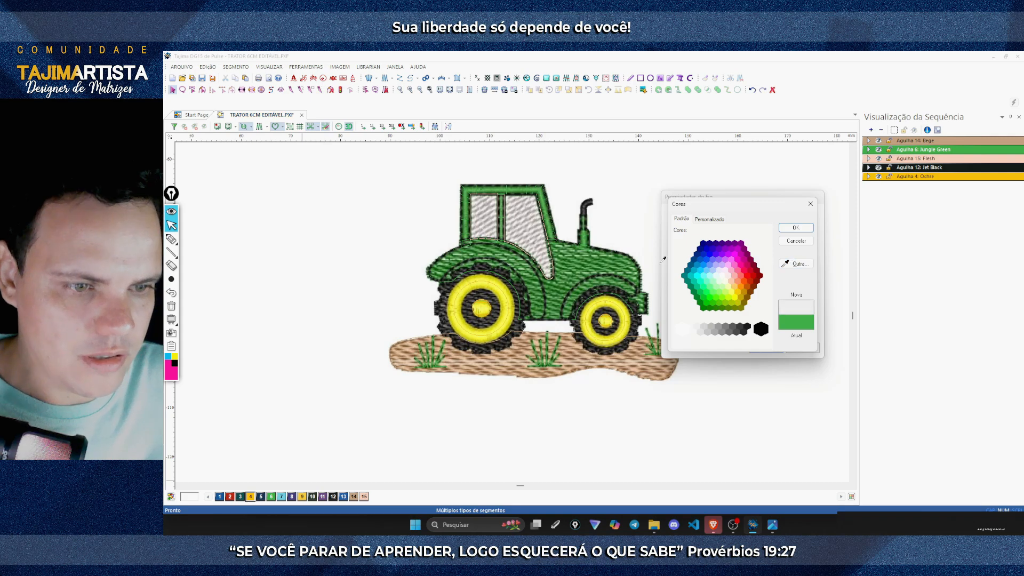
click(631, 264)
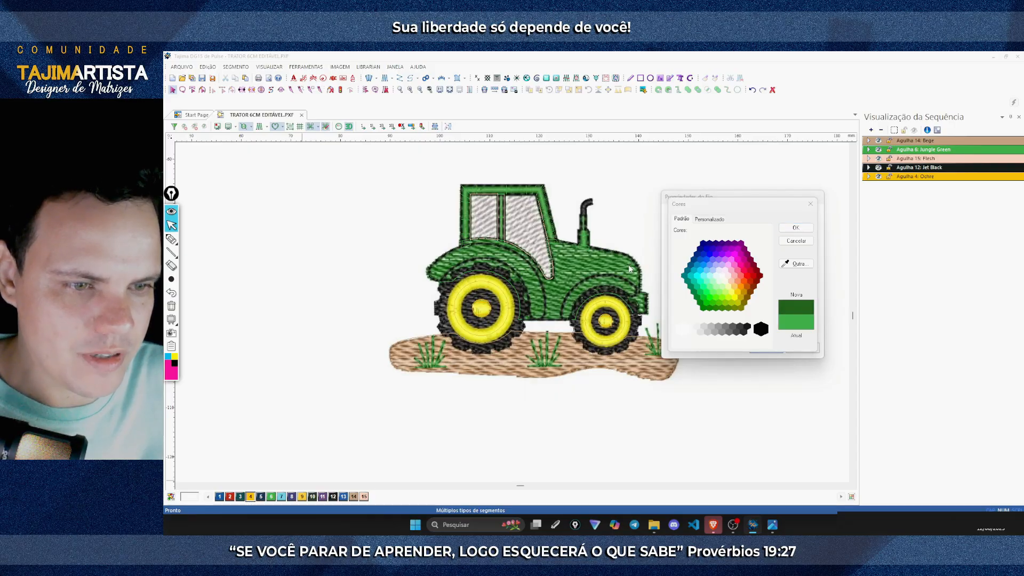
click(800, 228)
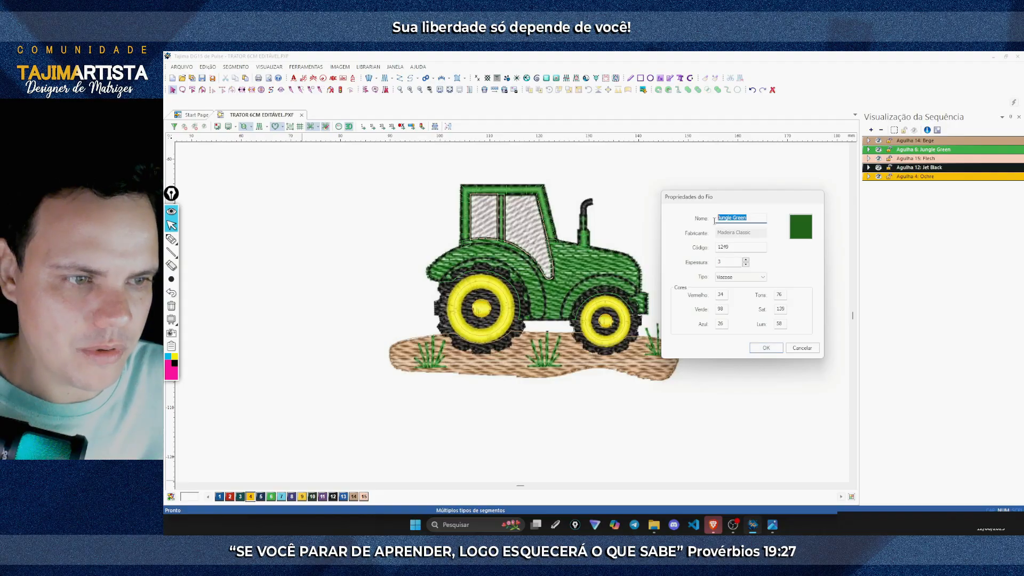
Step: Rename the needle 6 thread Verde and toggle the stitches to compare its colour with the reference image
text(Verde)
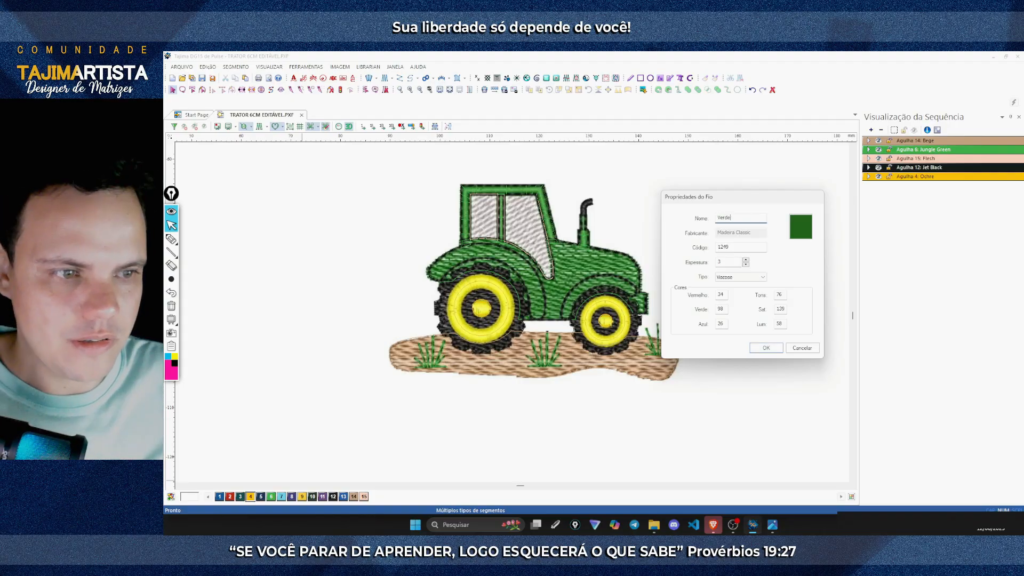
click(767, 351)
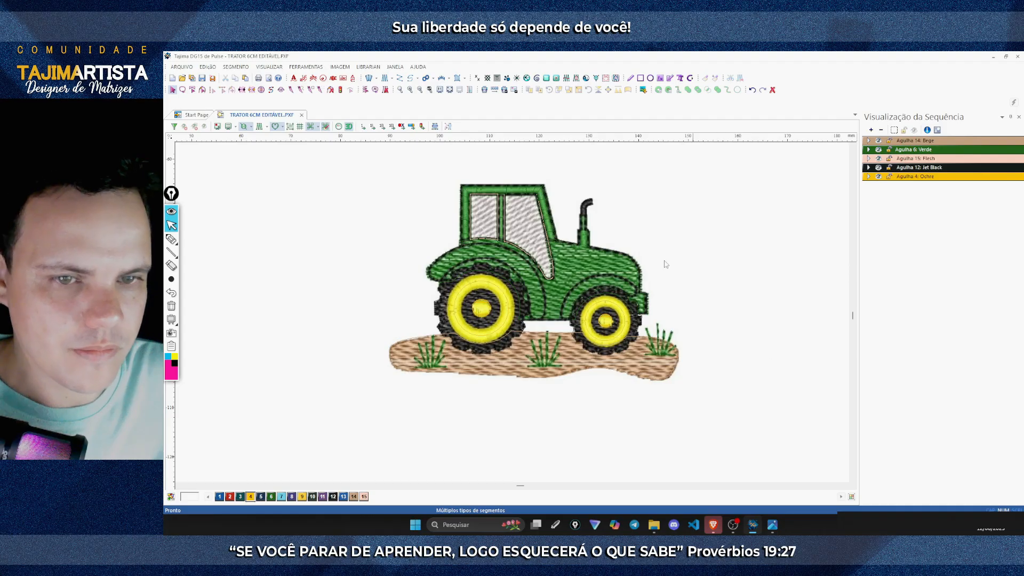
click(260, 127)
click(259, 127)
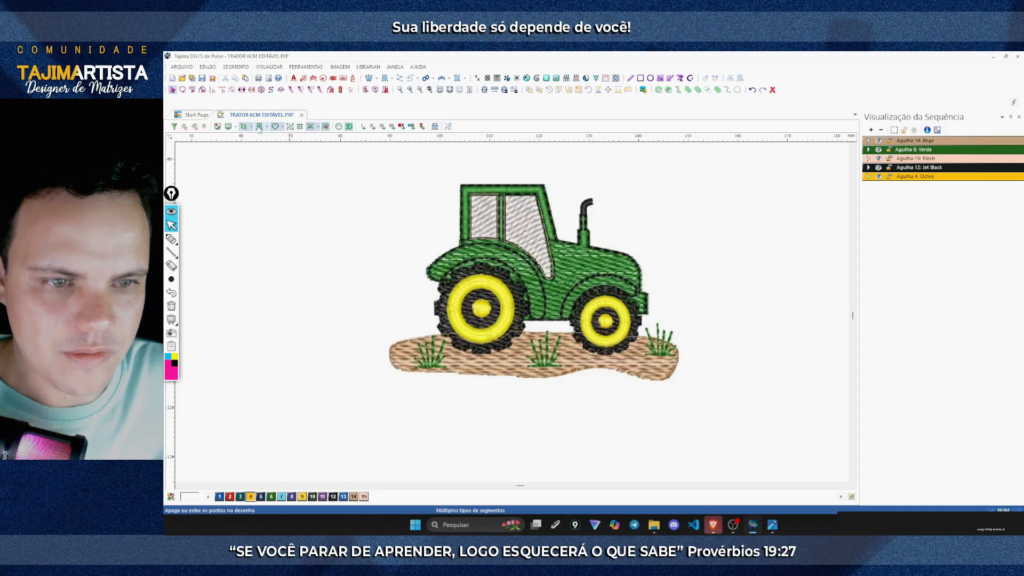
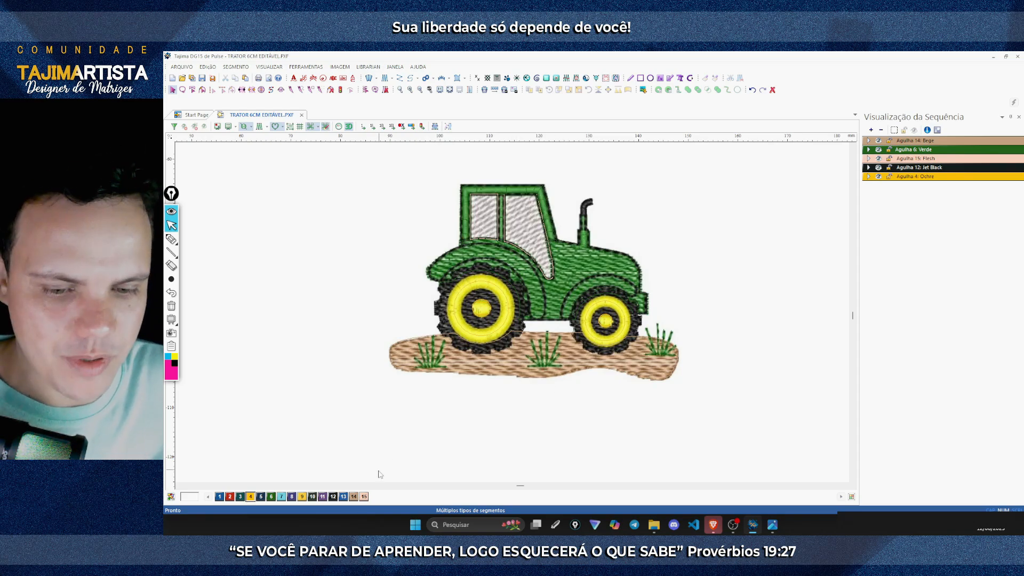
Step: Recolour the needle 15 Flesh thread of the windows with the pale cream next to white in the standard palette
right_click(365, 497)
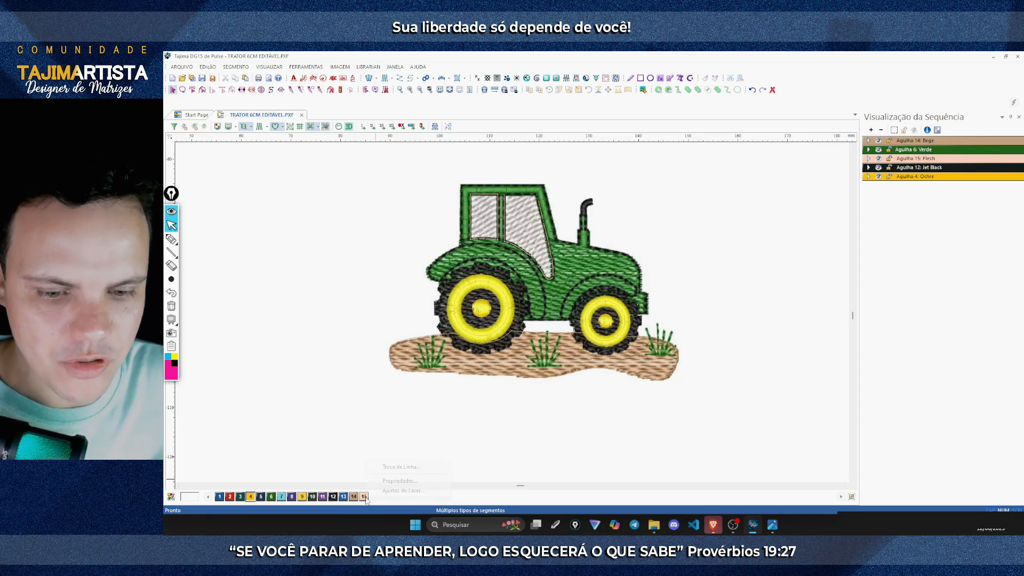
click(408, 481)
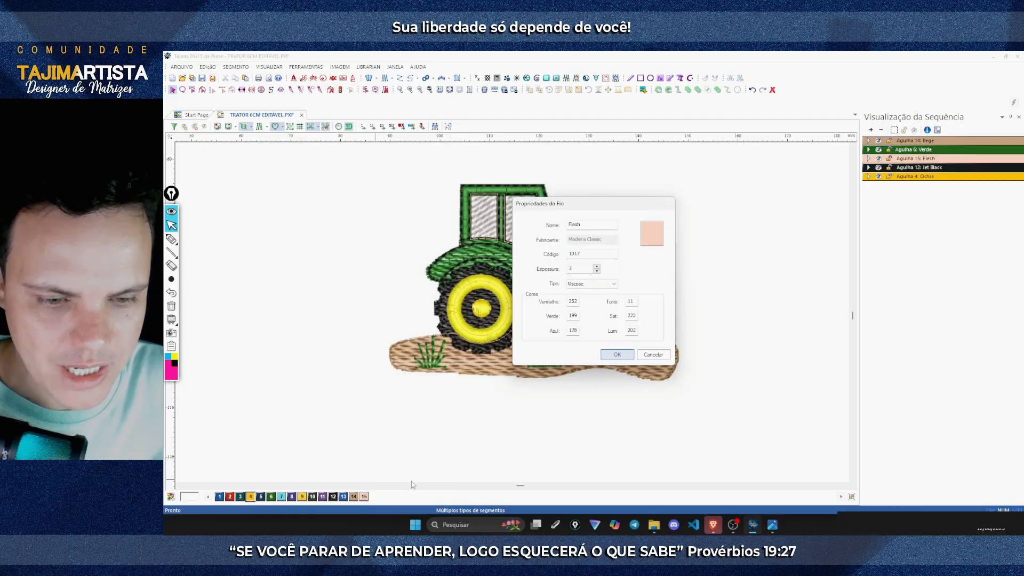
click(652, 236)
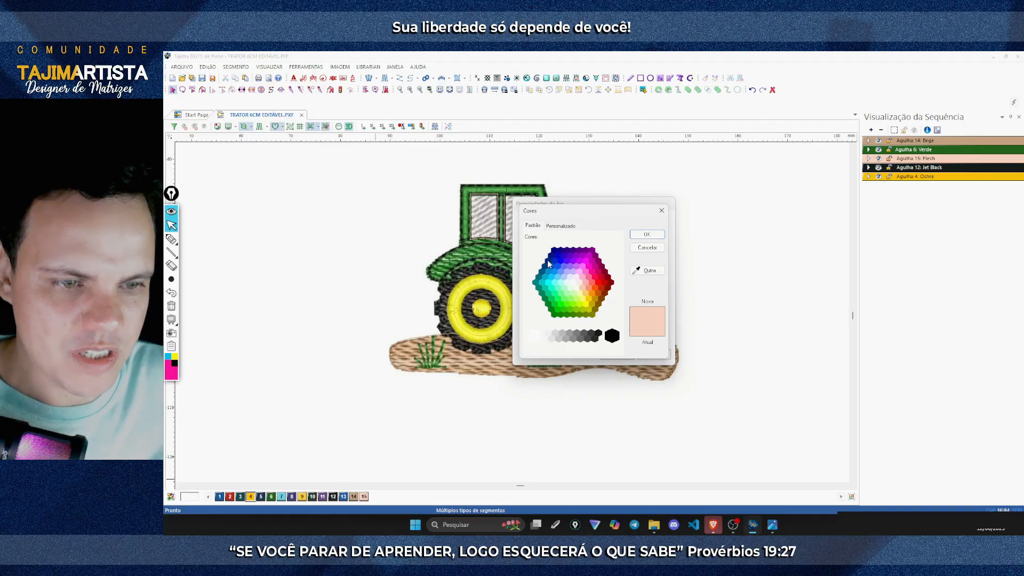
click(576, 288)
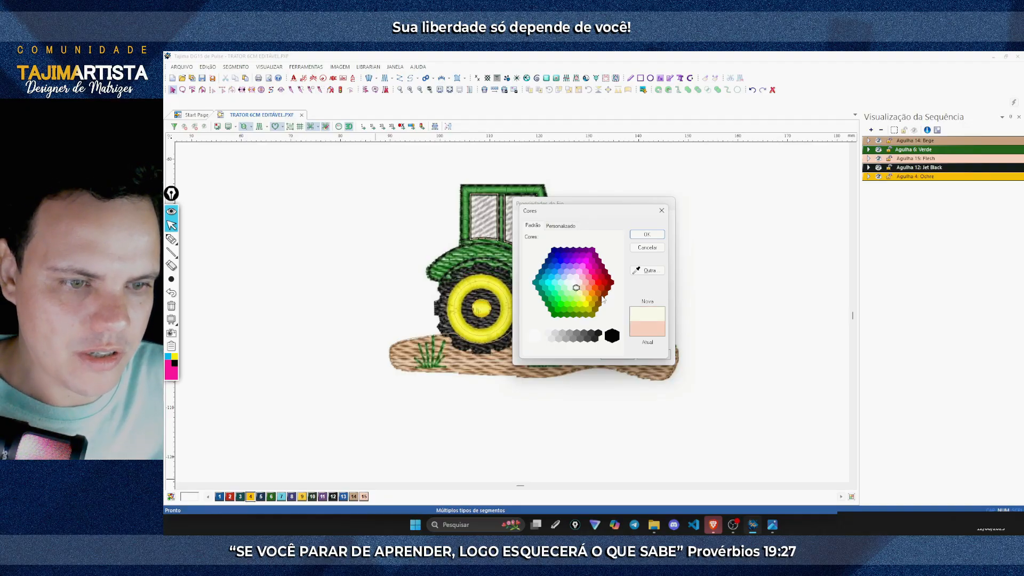
click(580, 279)
click(576, 277)
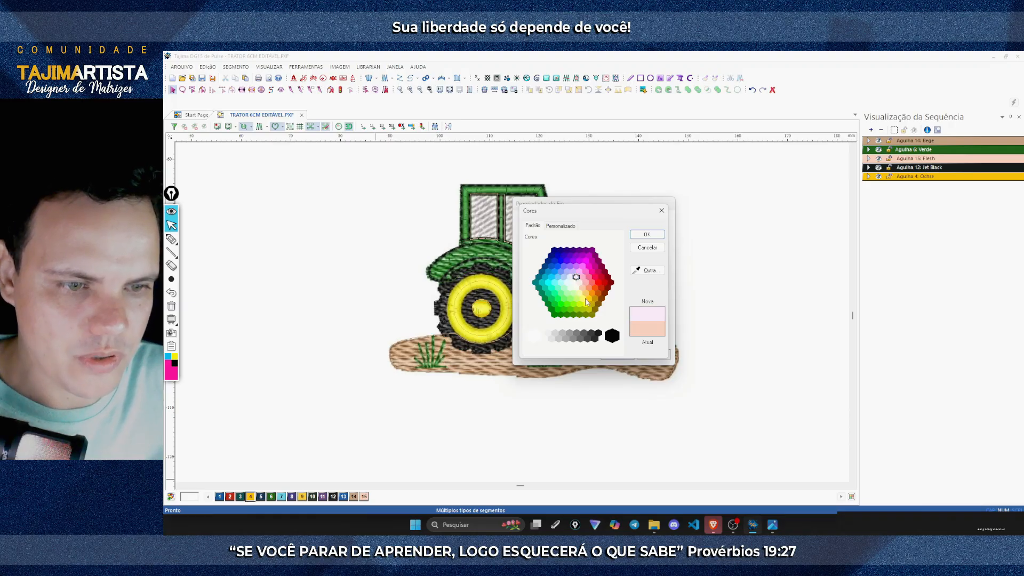
click(577, 289)
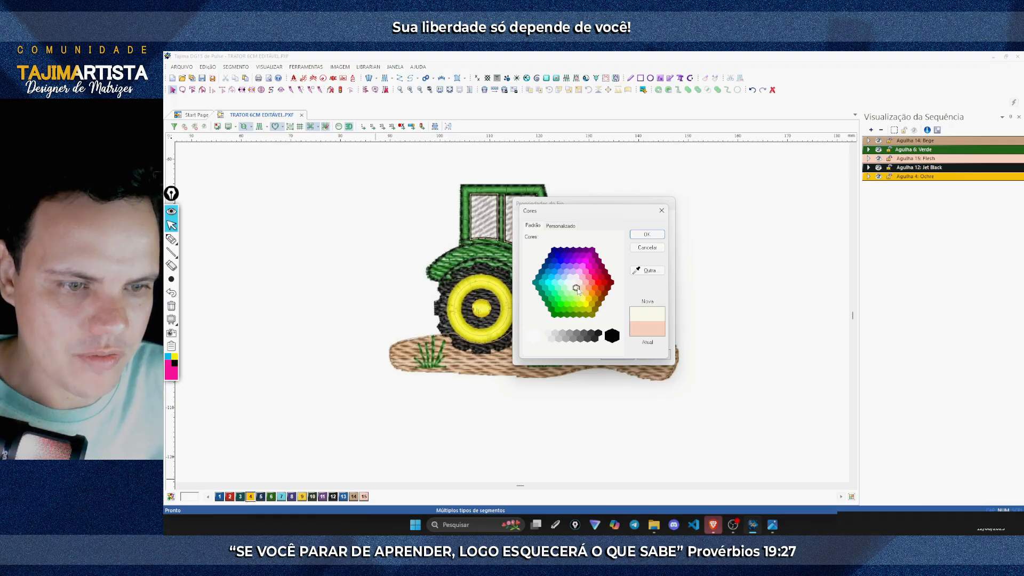
click(647, 235)
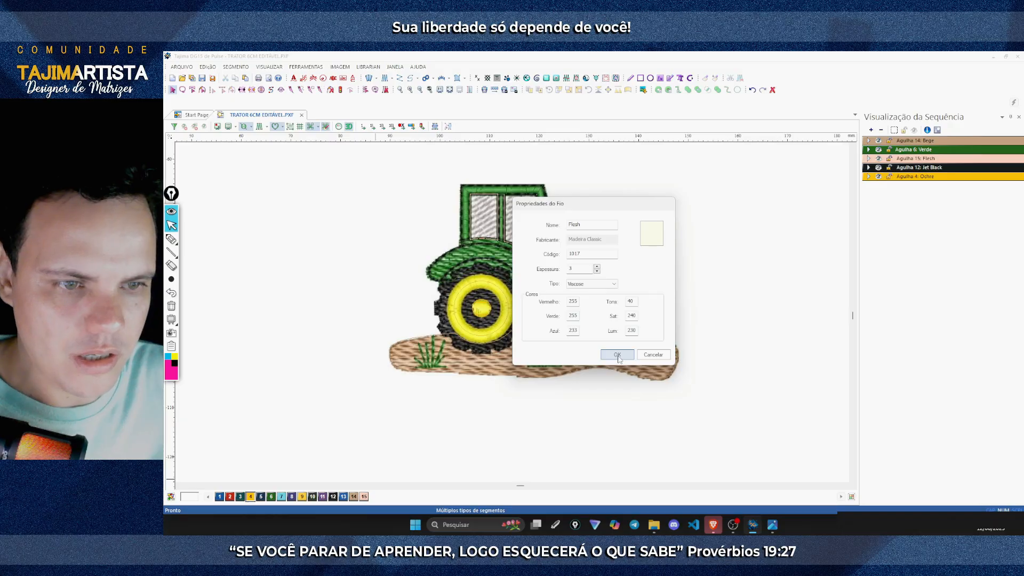
Step: Rename the needle 15 thread Off White, hide the reference image and display the stitches
double_click(575, 225)
text(Off)
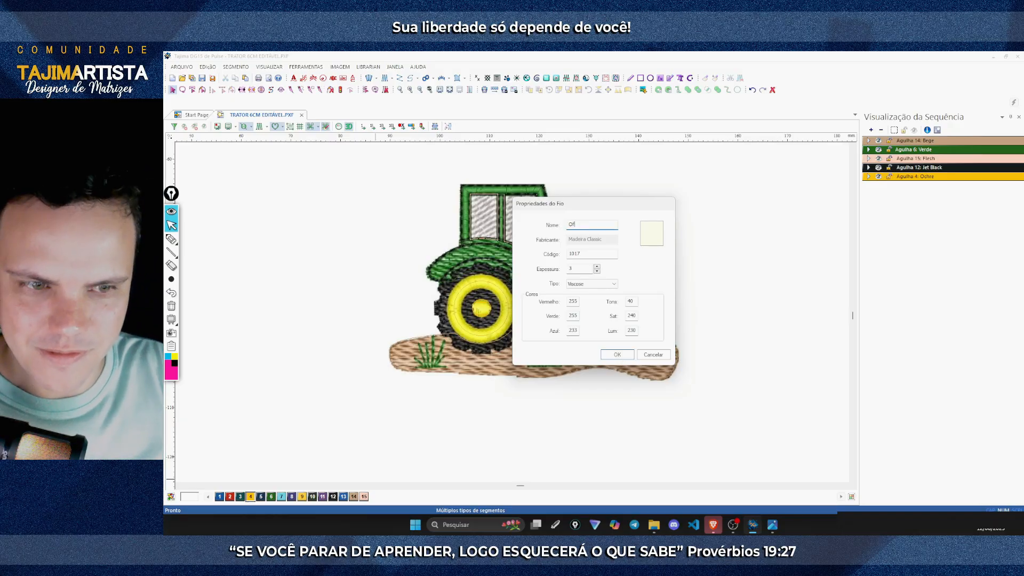
text( White)
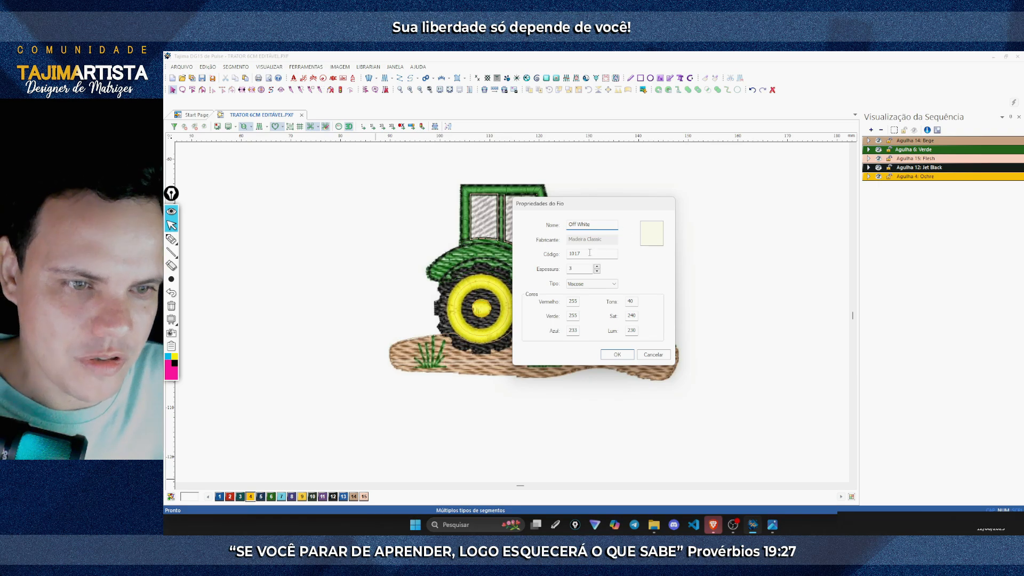
click(628, 355)
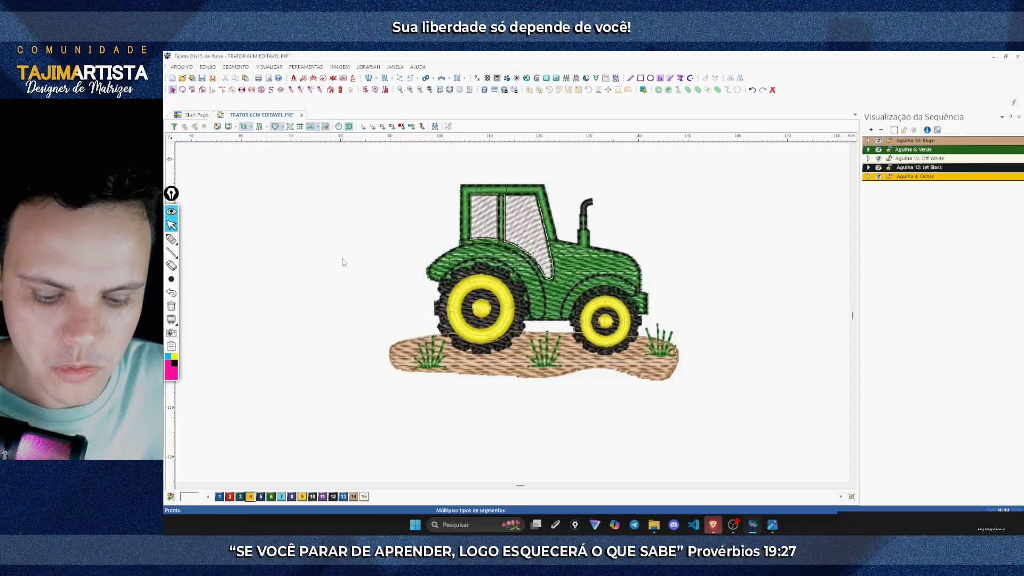
key(s)
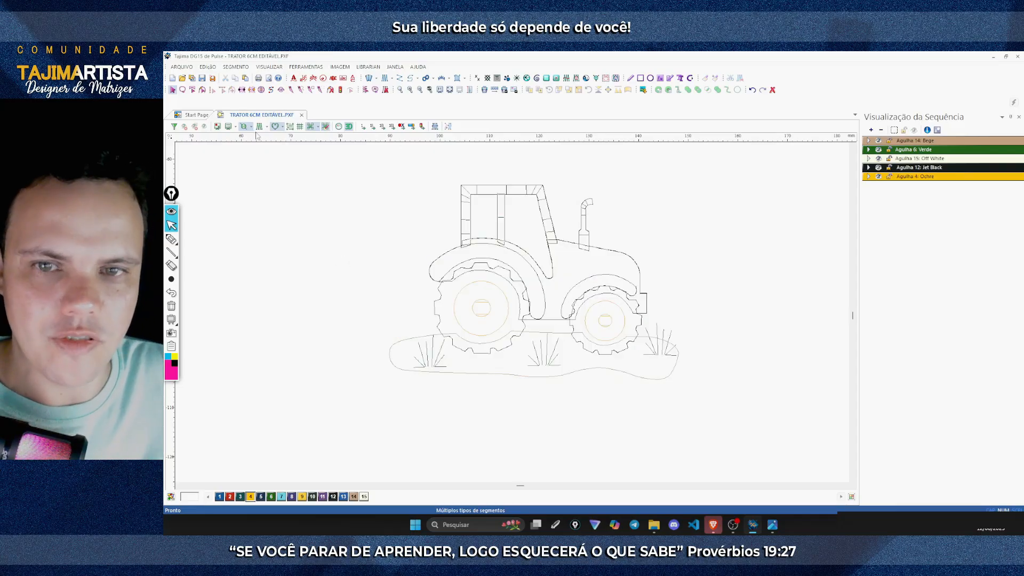
click(260, 127)
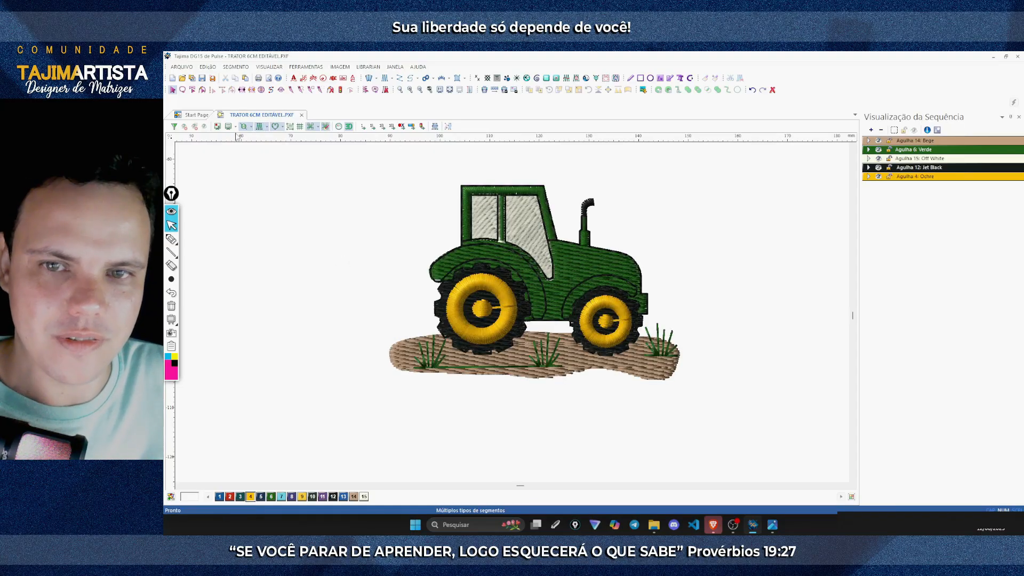
Step: Save the tractor design and consult the step-by-step matrix checklist in the browser, returning to the embroidery program
click(229, 128)
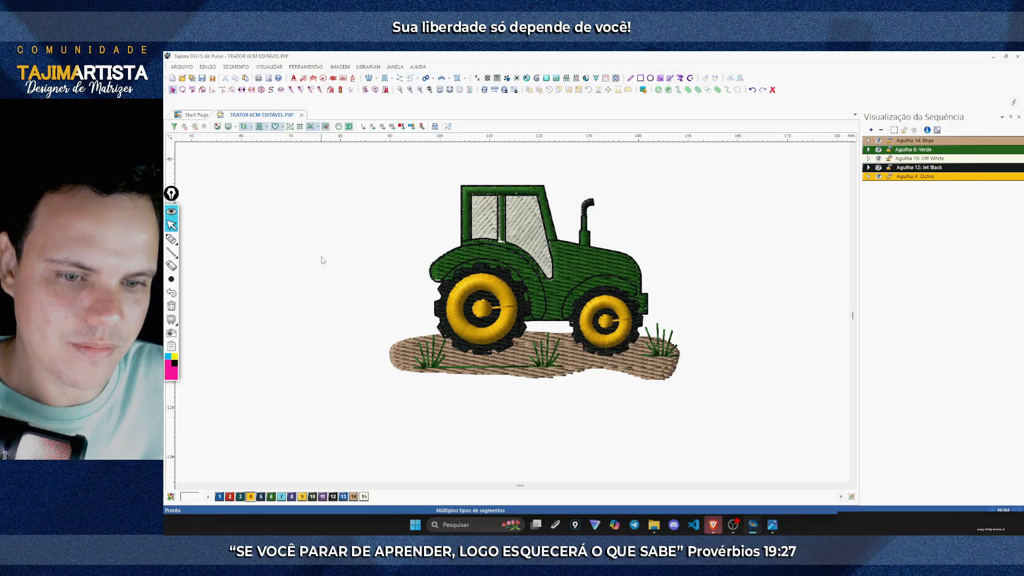
click(408, 341)
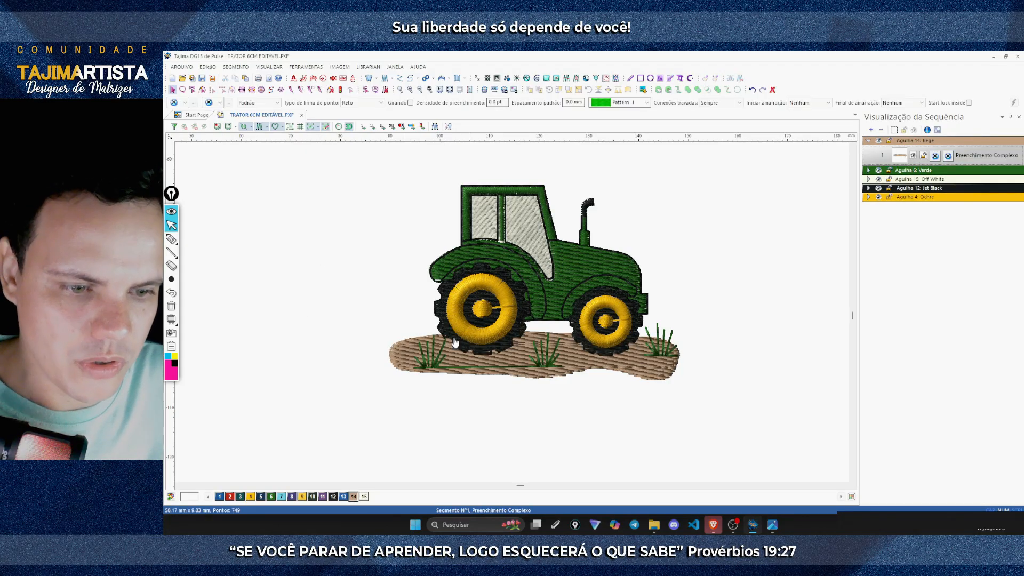
click(326, 340)
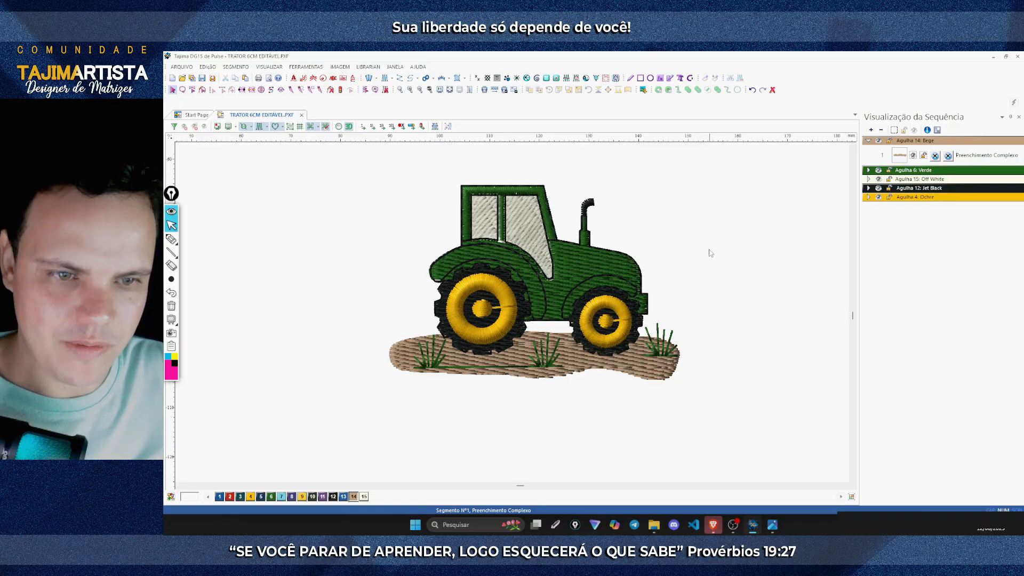
click(181, 67)
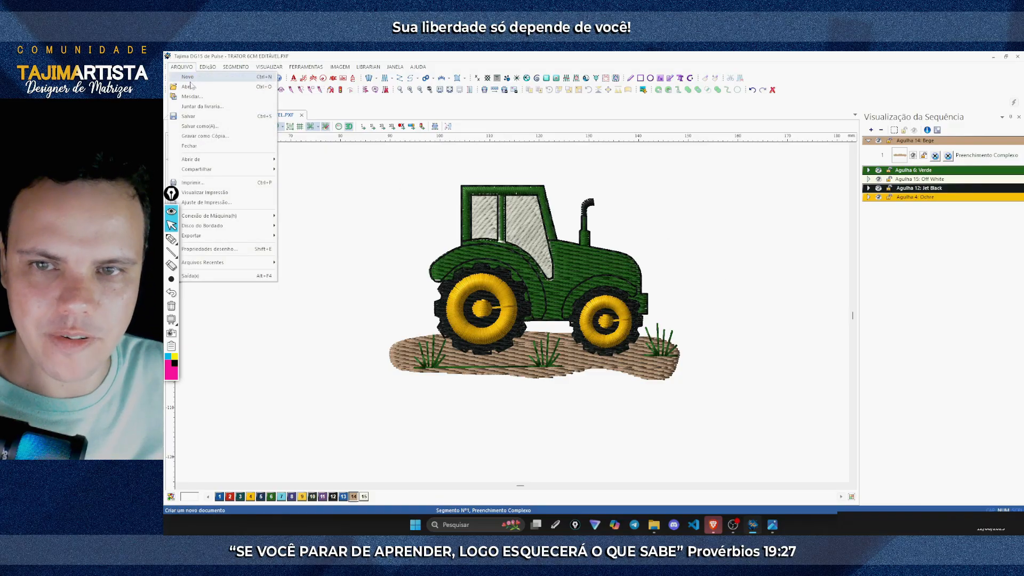
click(188, 116)
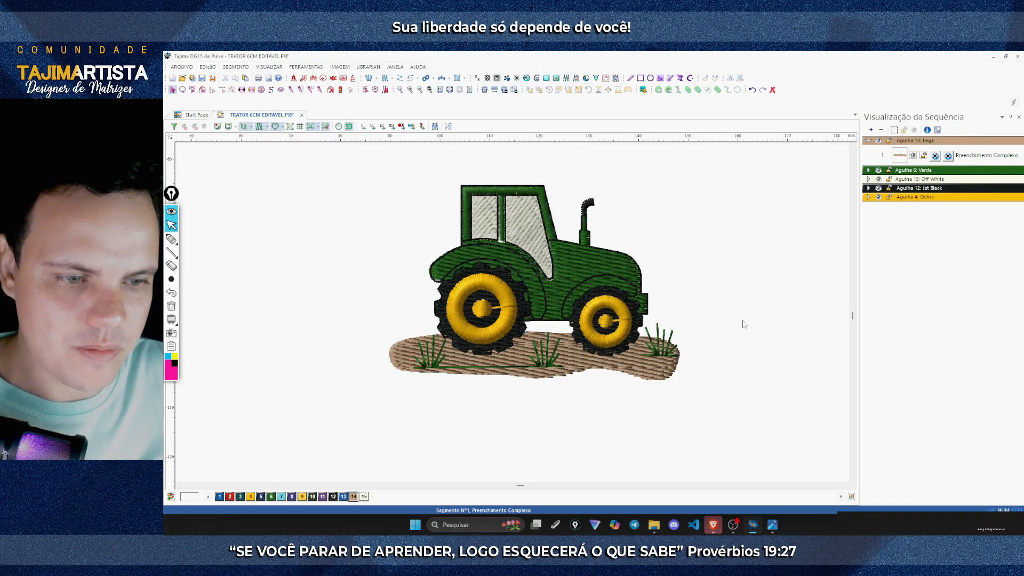
click(714, 525)
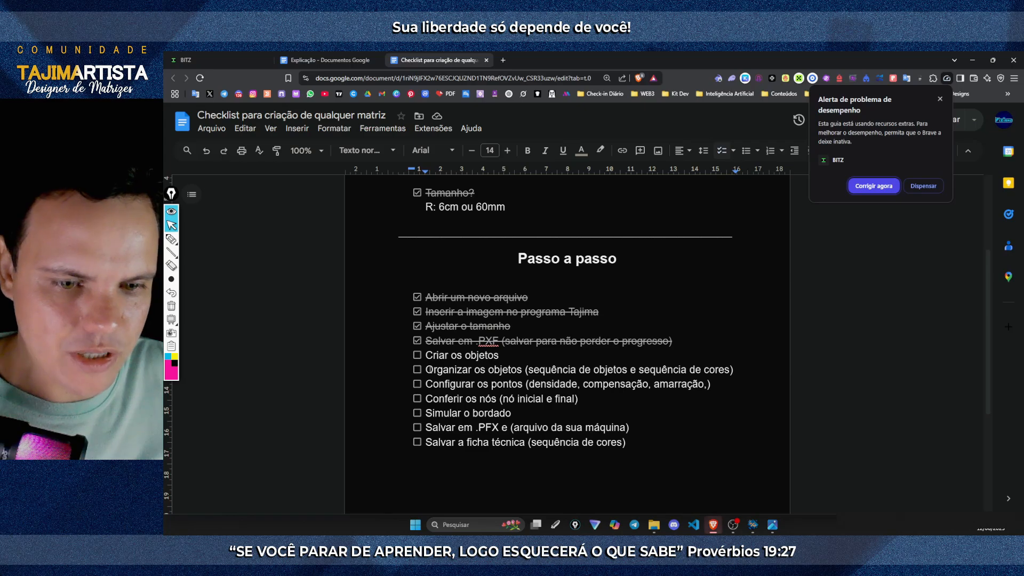
click(714, 525)
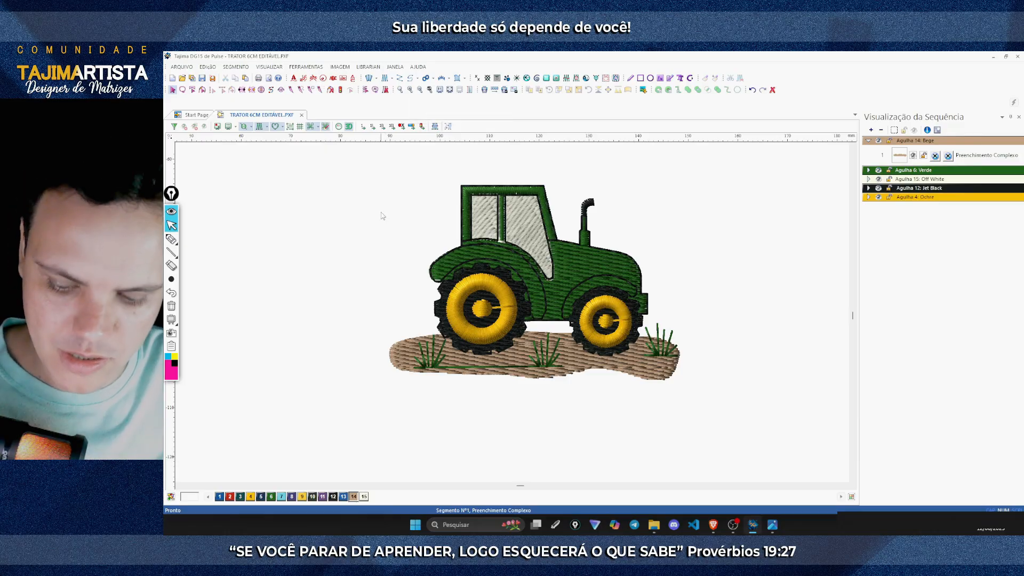
Step: Set the fill pattern of the brown ground under the tractor to Smooth and deselect the ground
key(z)
drag(364, 175, 700, 406)
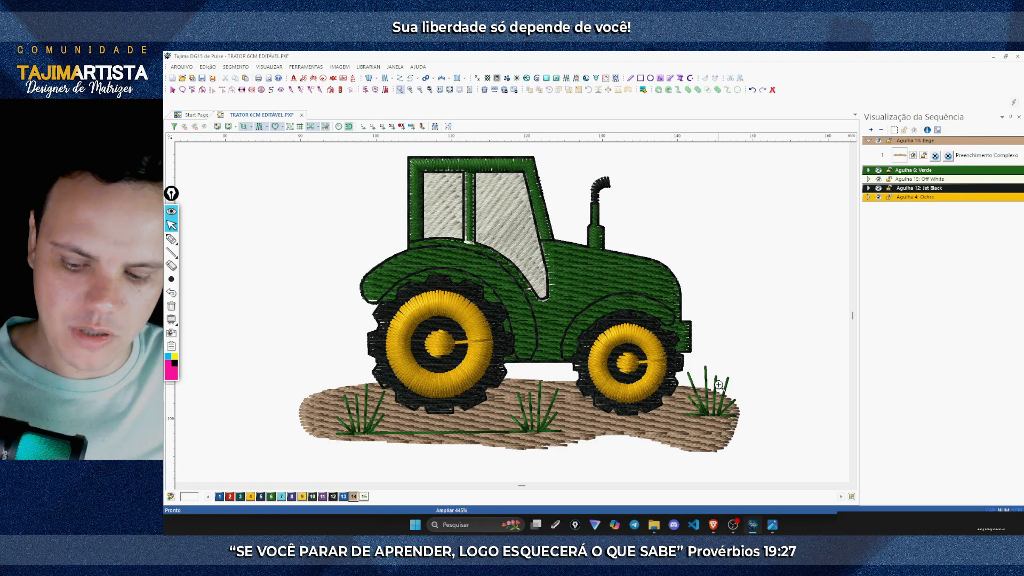
click(699, 454)
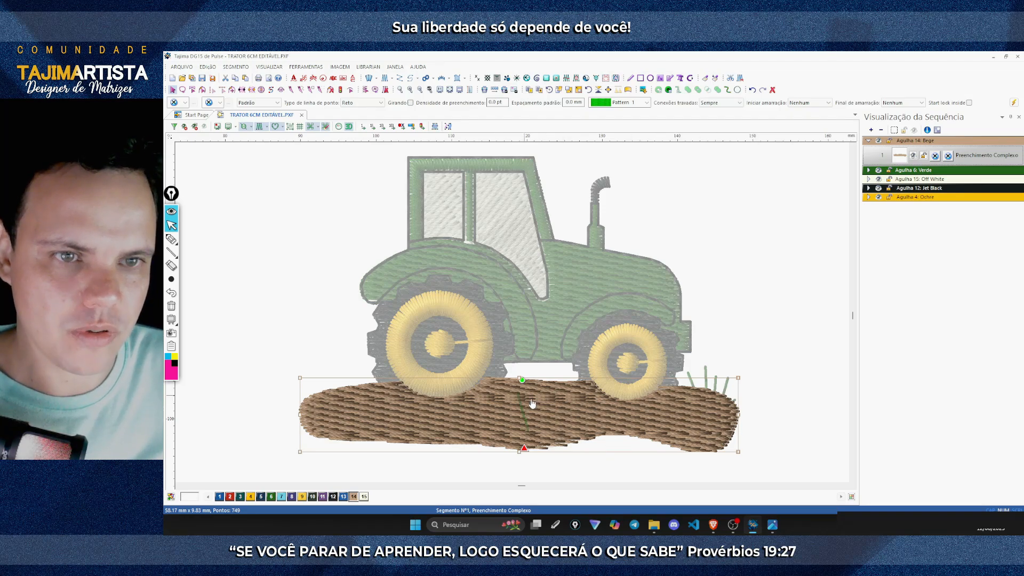
click(647, 103)
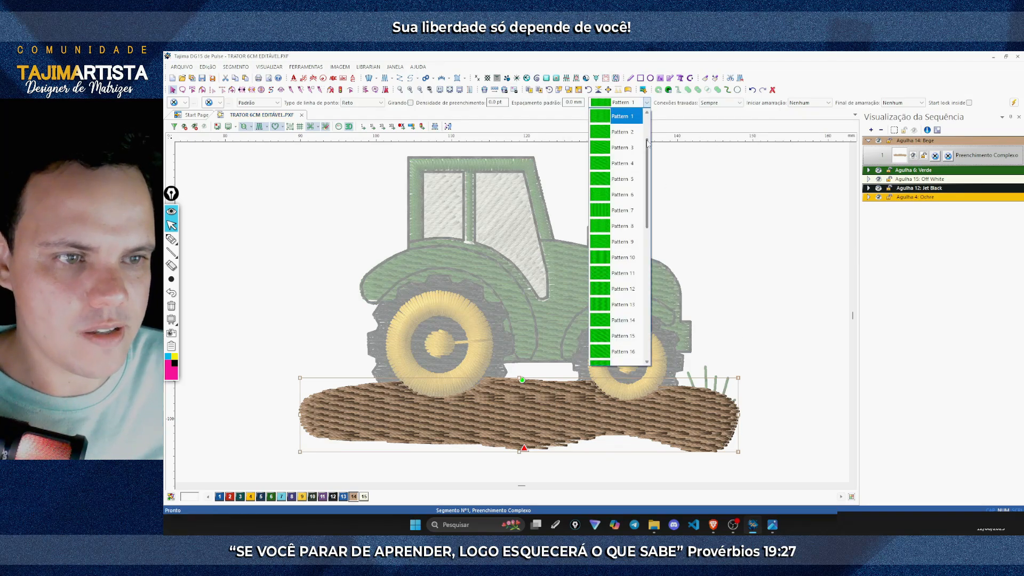
scroll(648, 154, down, 1)
drag(647, 152, 655, 285)
click(647, 101)
click(647, 103)
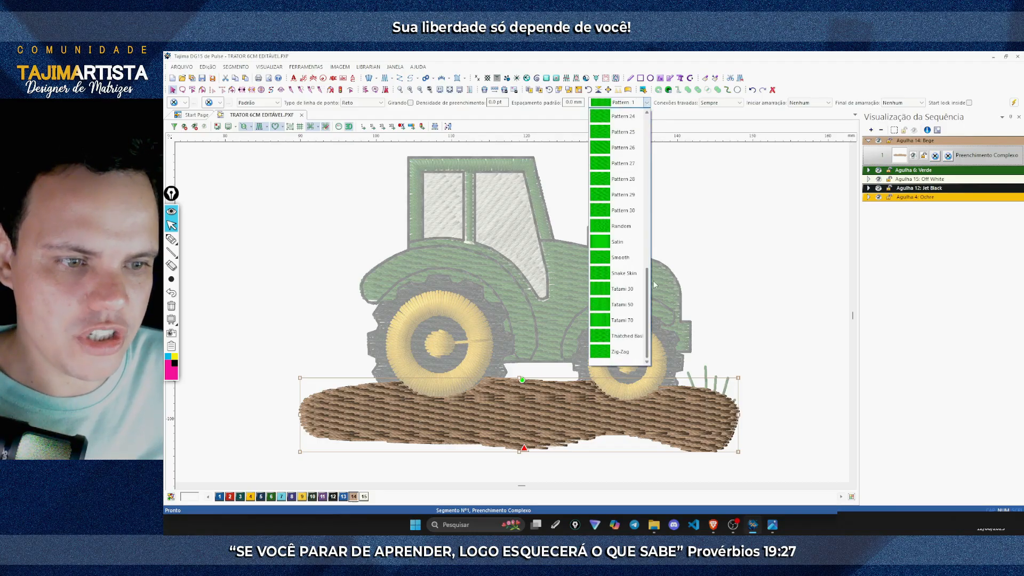
click(625, 258)
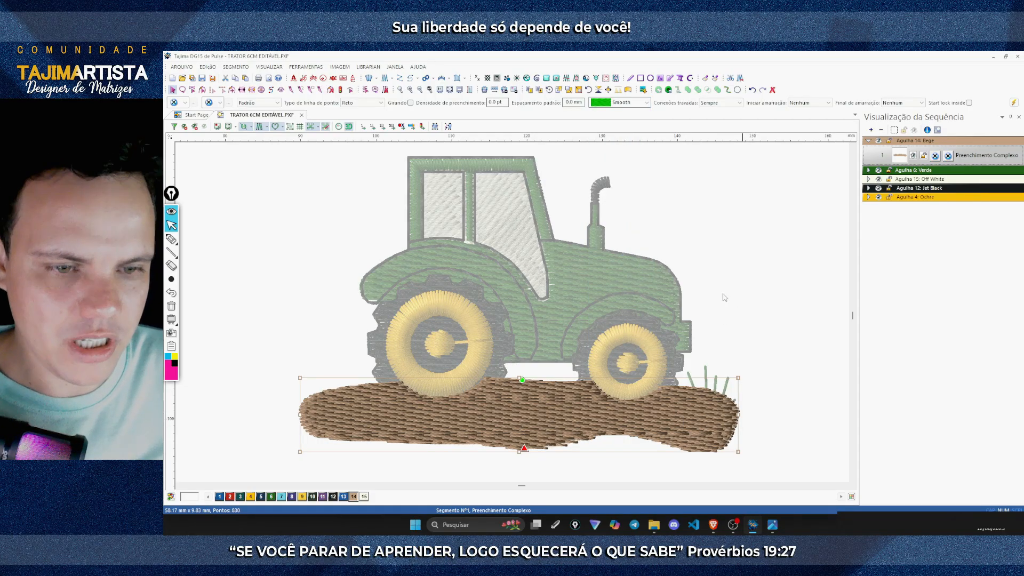
click(893, 243)
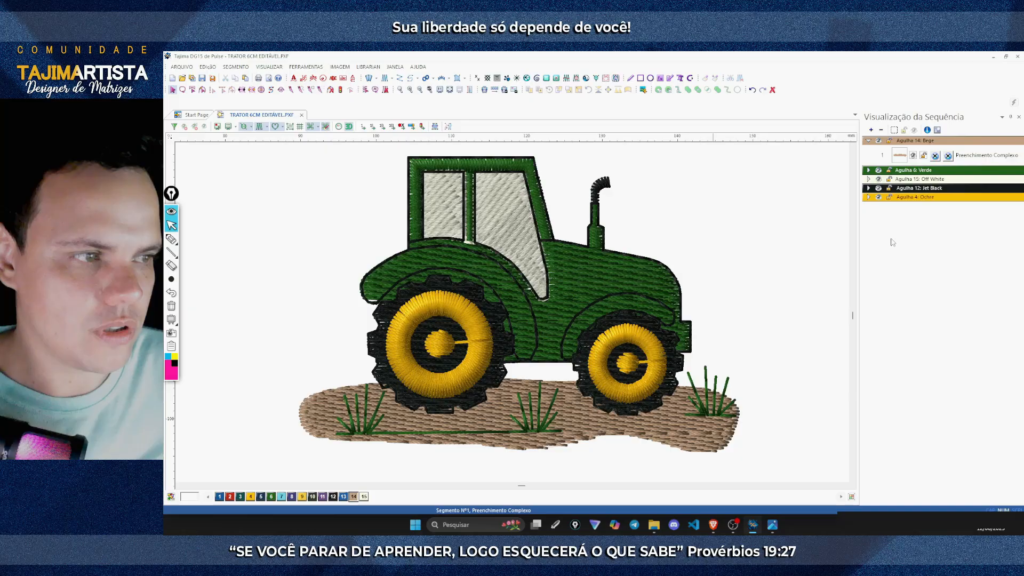
Step: Briefly expand the needle 6 Verde group and collapse the needle 14 Bege group in the sequence list
click(869, 170)
click(869, 170)
click(869, 140)
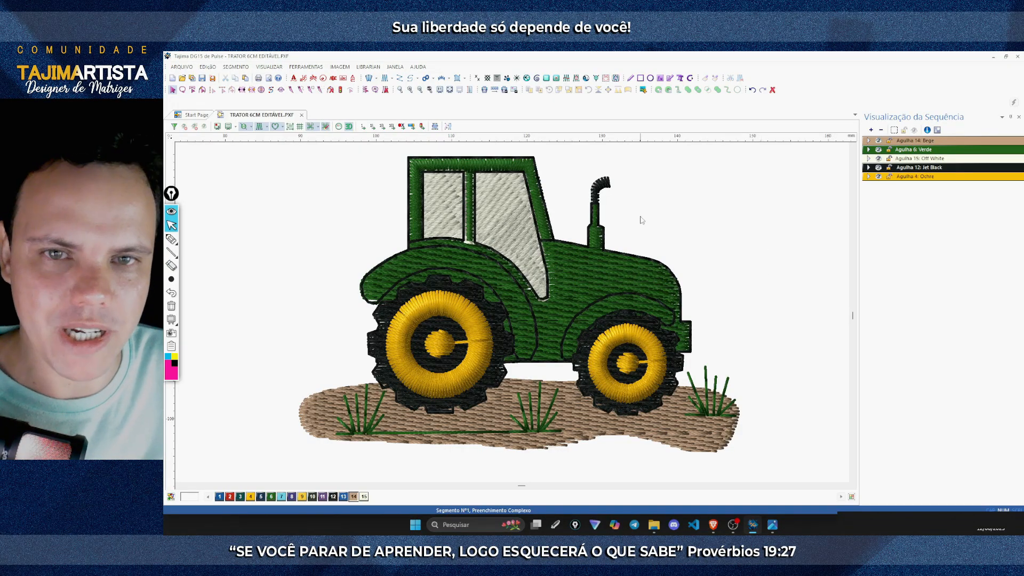
Step: Filter the segments to hide the Caminho de Satin, Pesponto and Steil stitch types, leaving only Preenchimento shown
click(268, 67)
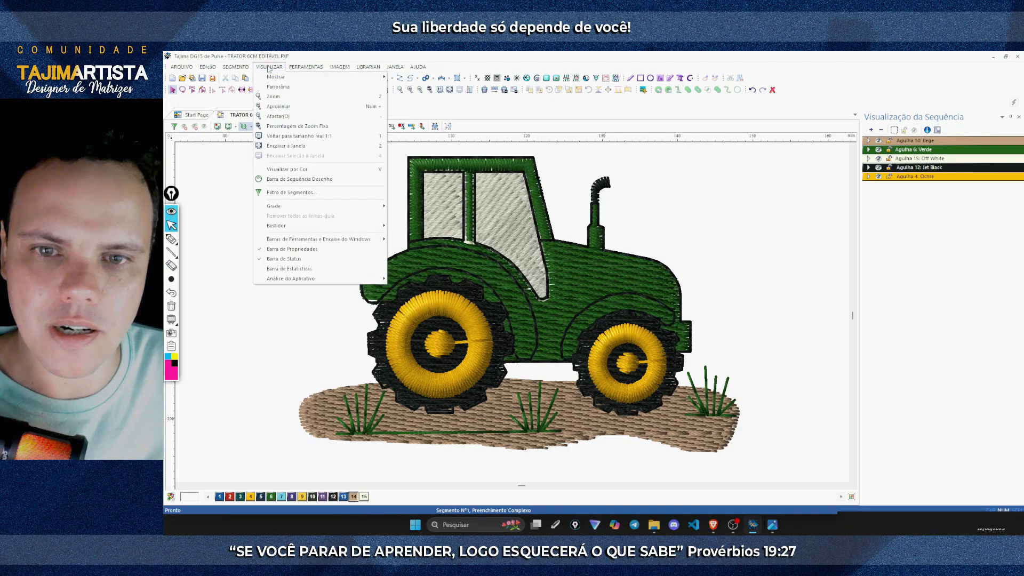
click(278, 193)
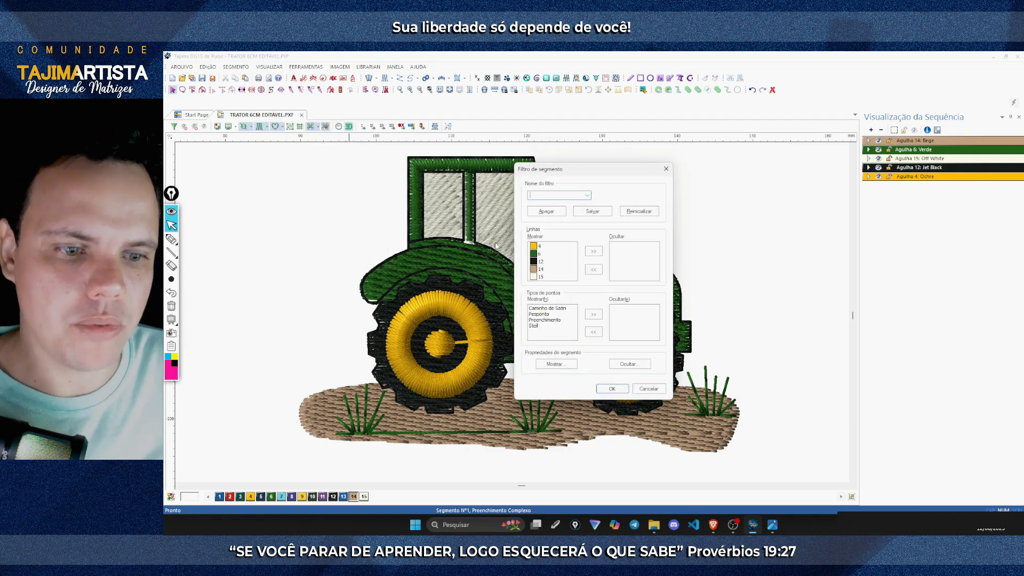
click(563, 309)
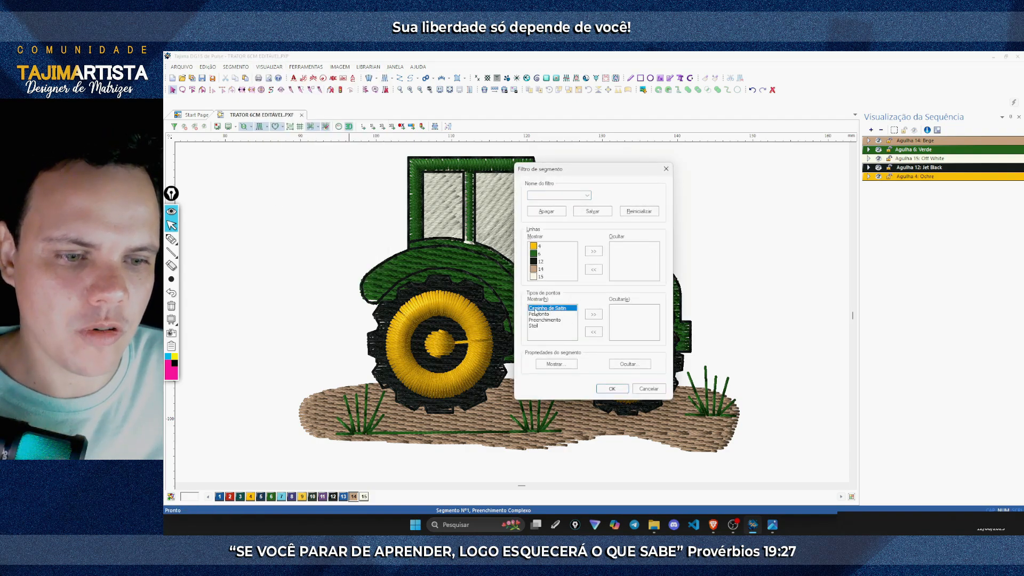
click(596, 319)
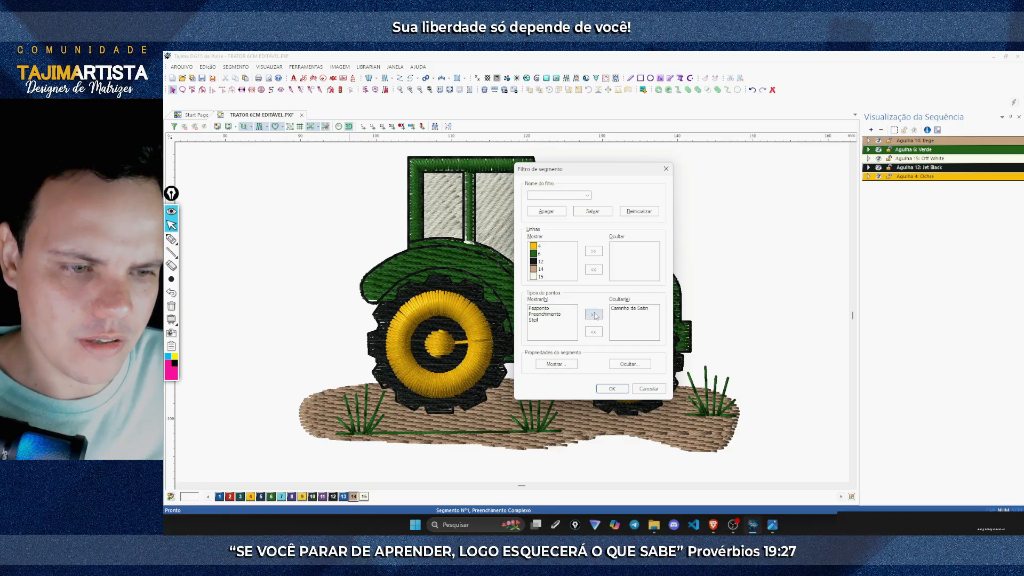
click(540, 309)
click(593, 315)
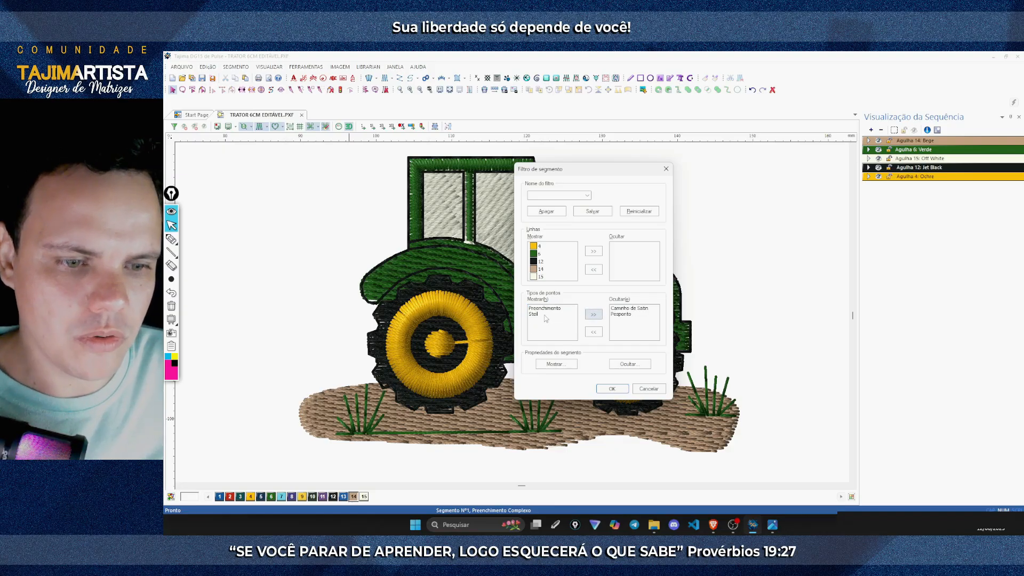
click(540, 315)
click(594, 315)
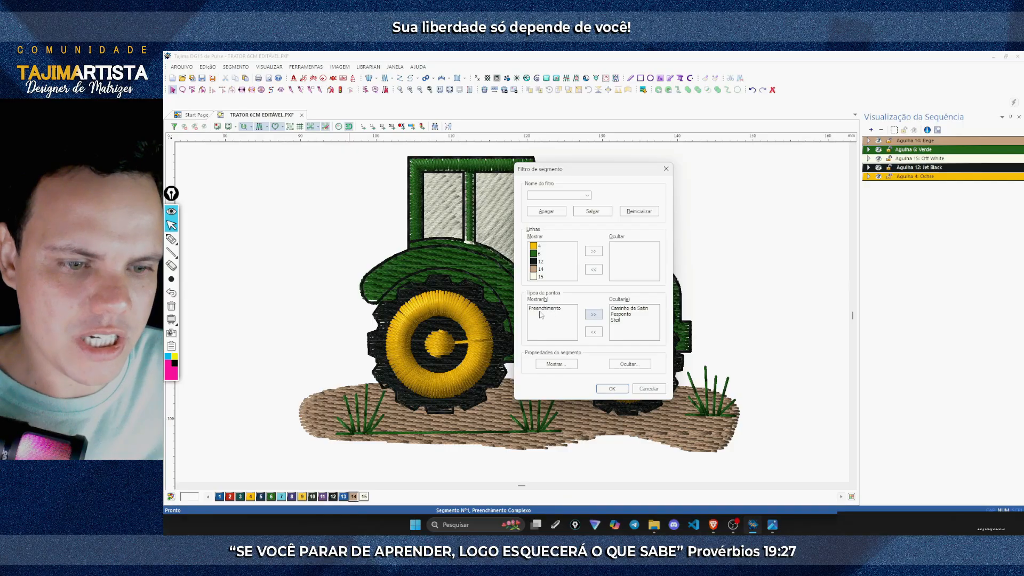
click(613, 388)
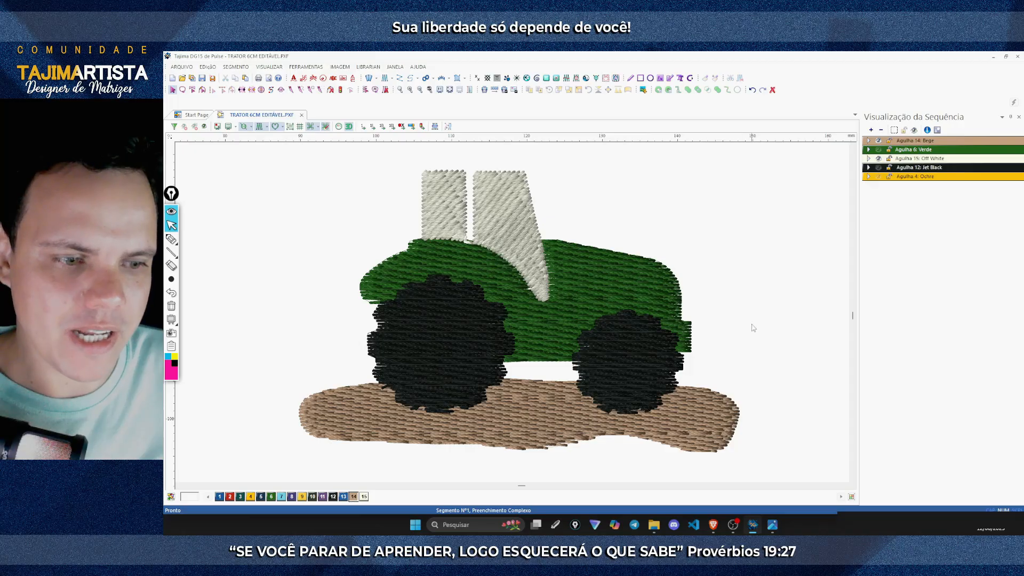
Step: Select all the displayed fill segments, set their fill pattern to Smooth and clear the selection
drag(259, 167, 775, 467)
key(ctrl+a)
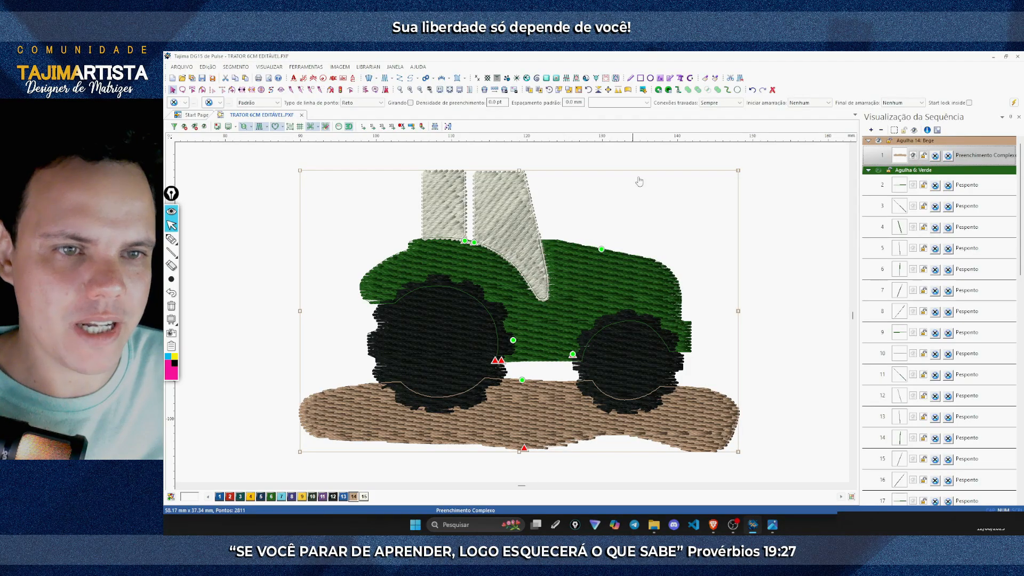
click(646, 103)
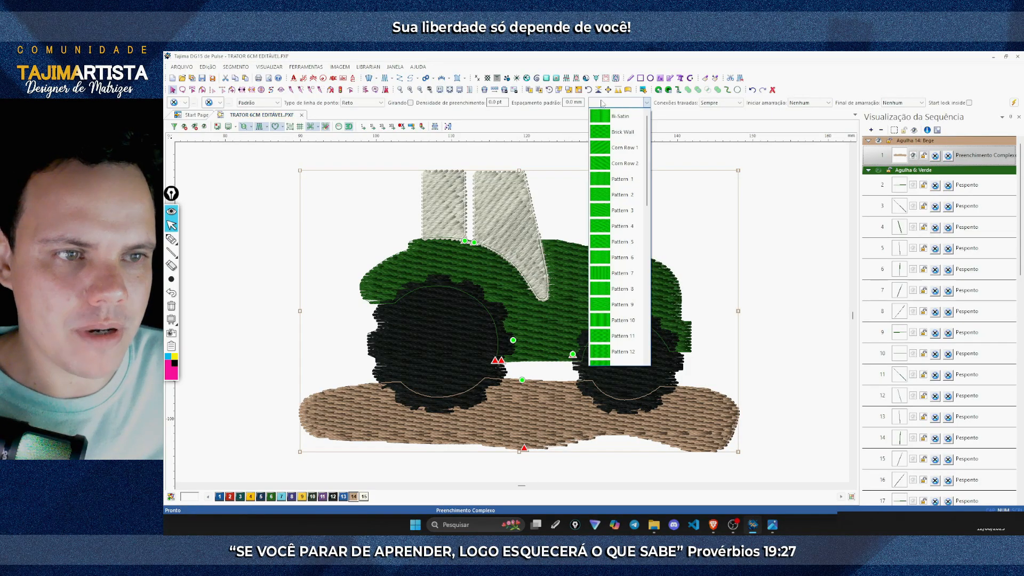
scroll(654, 280, down, 5)
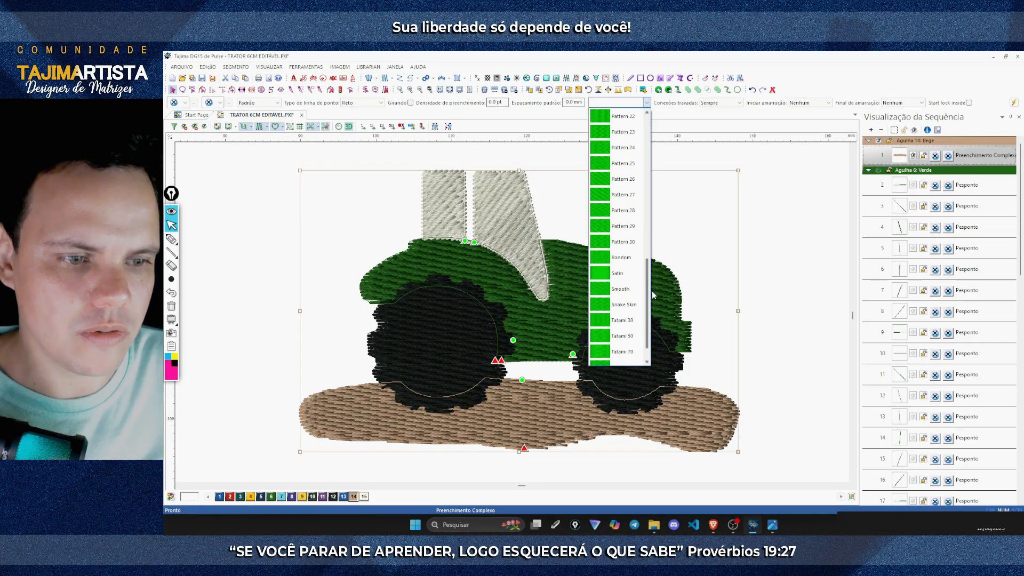
scroll(619, 291, down, 1)
click(618, 291)
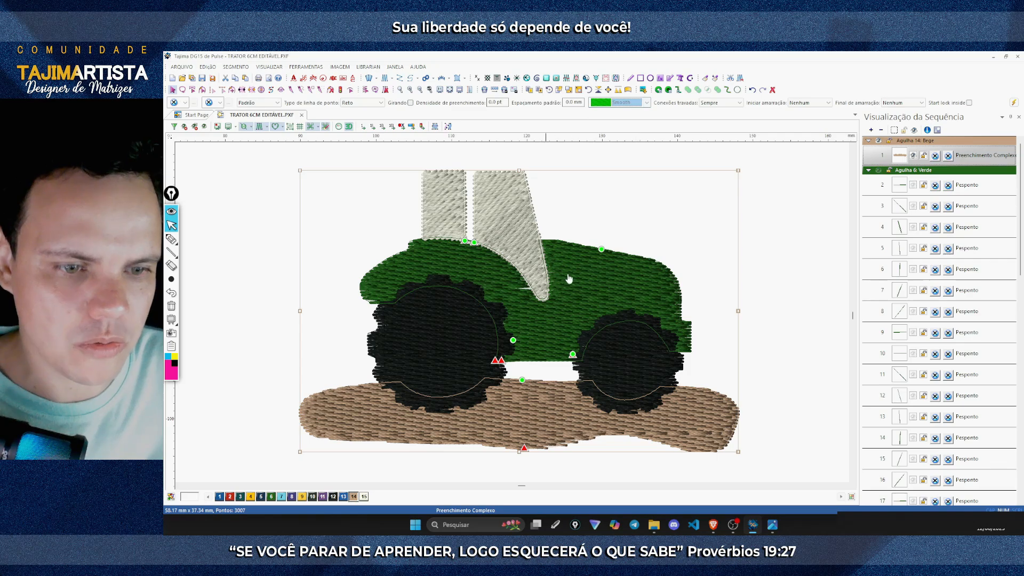
click(497, 157)
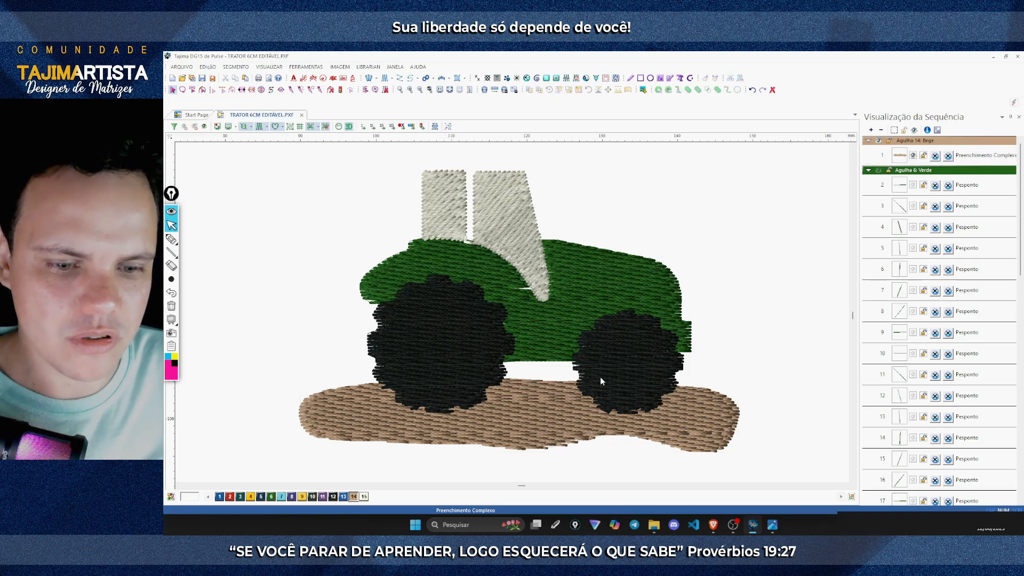
Step: Show all the filtered-out segments of the tractor again and save the design
click(914, 131)
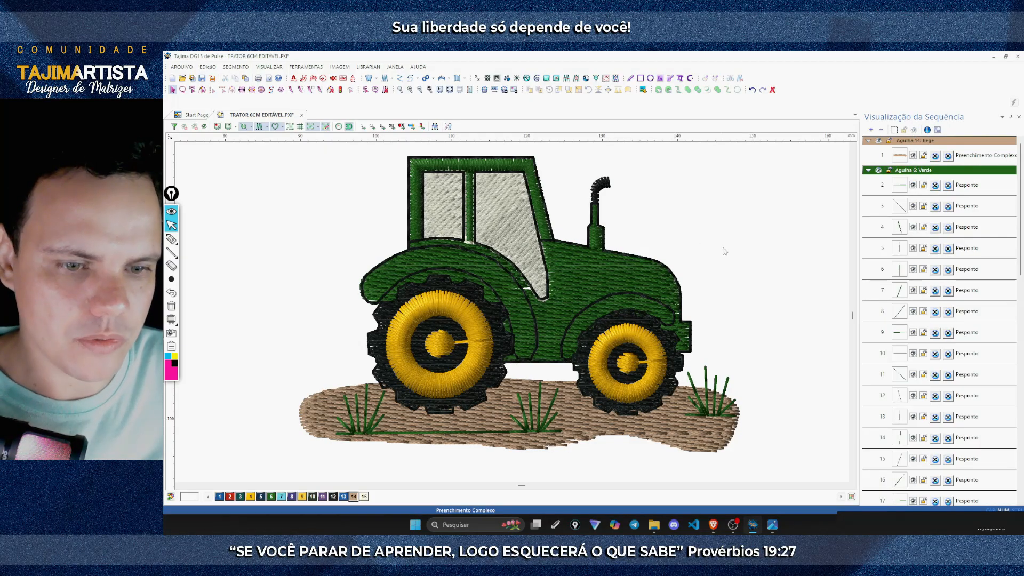
click(182, 67)
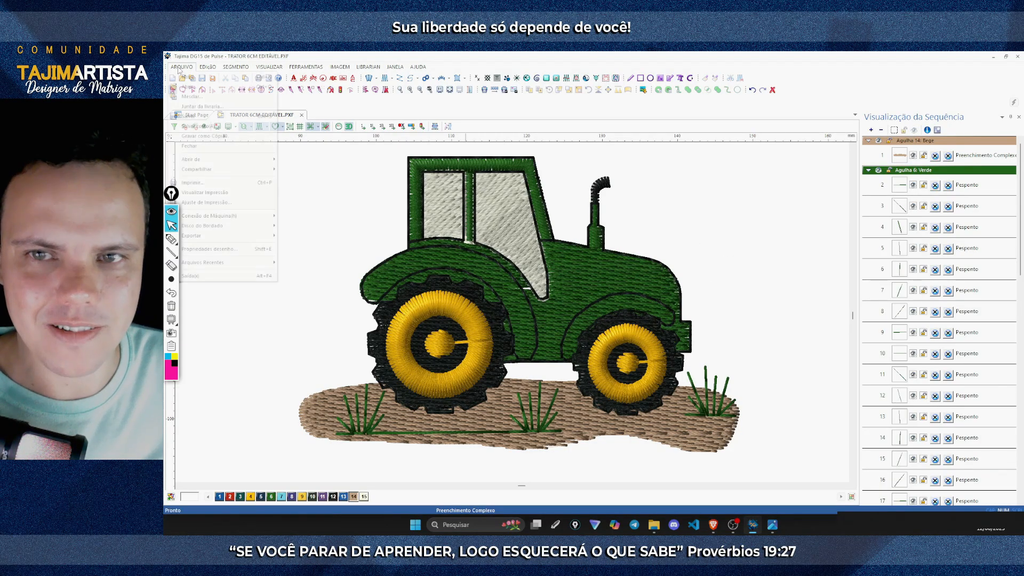
click(194, 115)
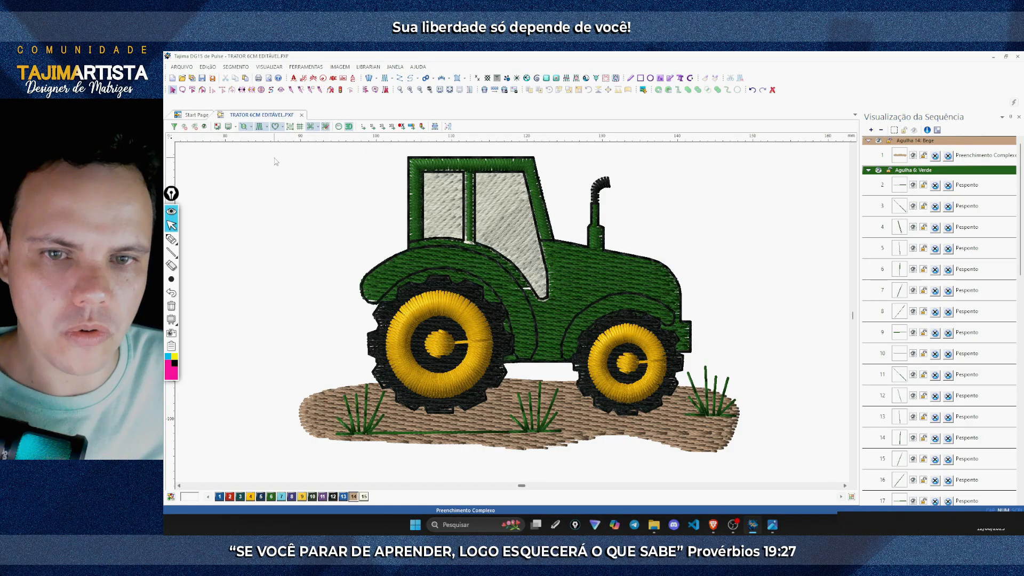
Step: Select every segment of the tractor design together with the ground and grass
drag(274, 157, 799, 454)
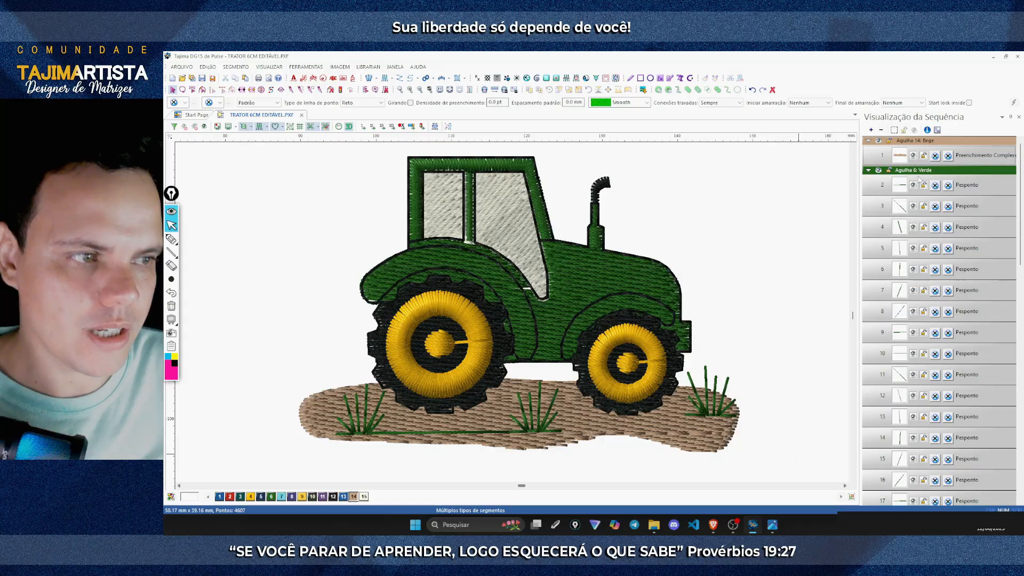
Step: Hide the embroidery segments and scribble pink marks over the fender, hood, rear wheel and ground of the reference image, clearing the marks
click(913, 155)
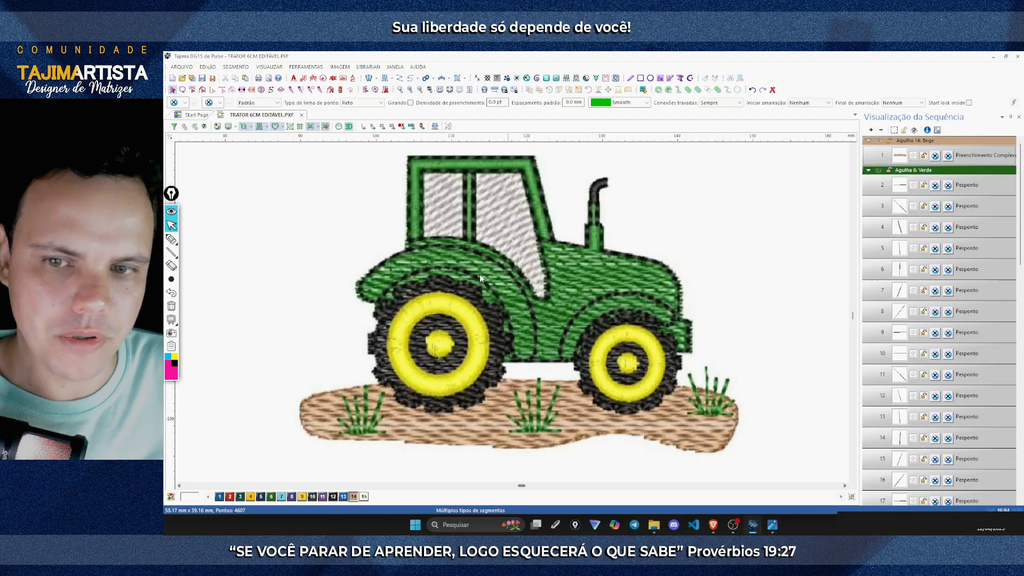
click(171, 239)
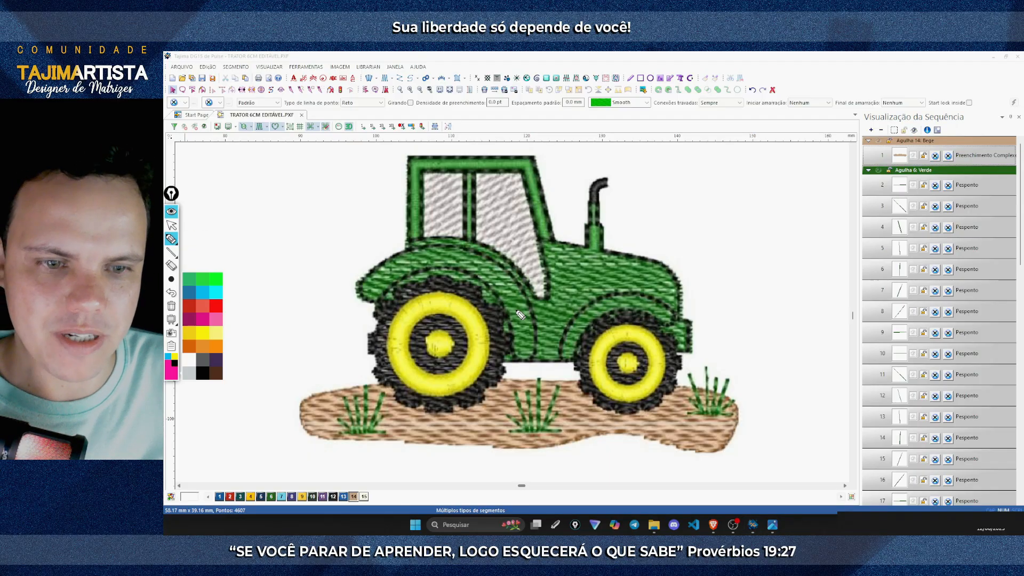
mouse_move(420, 253)
mouse_down()
mouse_move(487, 274)
mouse_move(555, 345)
mouse_move(553, 357)
mouse_move(552, 330)
mouse_move(598, 307)
mouse_move(580, 276)
mouse_move(571, 256)
mouse_up()
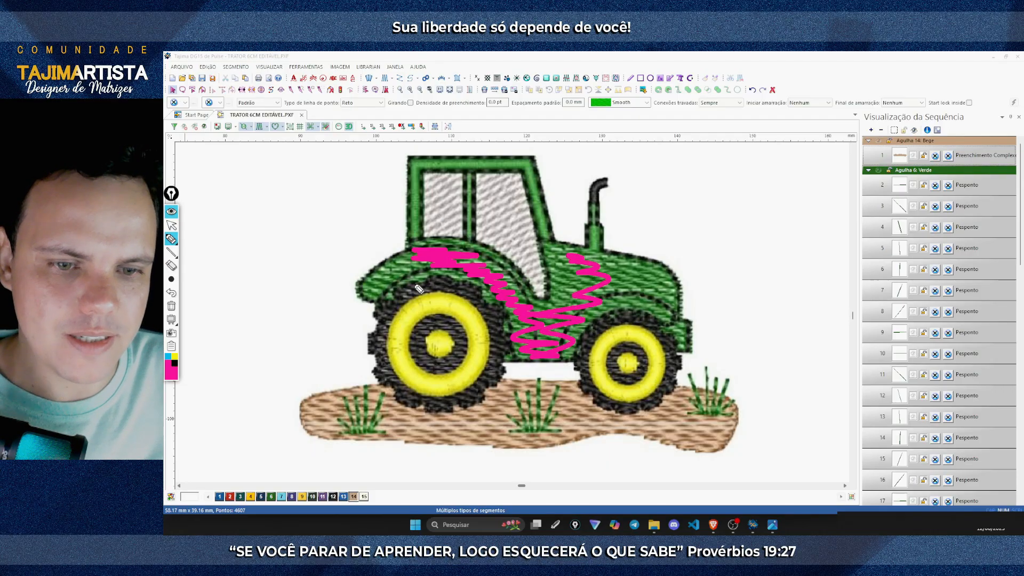
mouse_move(420, 282)
mouse_down()
mouse_move(460, 341)
mouse_move(436, 351)
mouse_move(450, 362)
mouse_move(428, 369)
mouse_move(459, 381)
mouse_up()
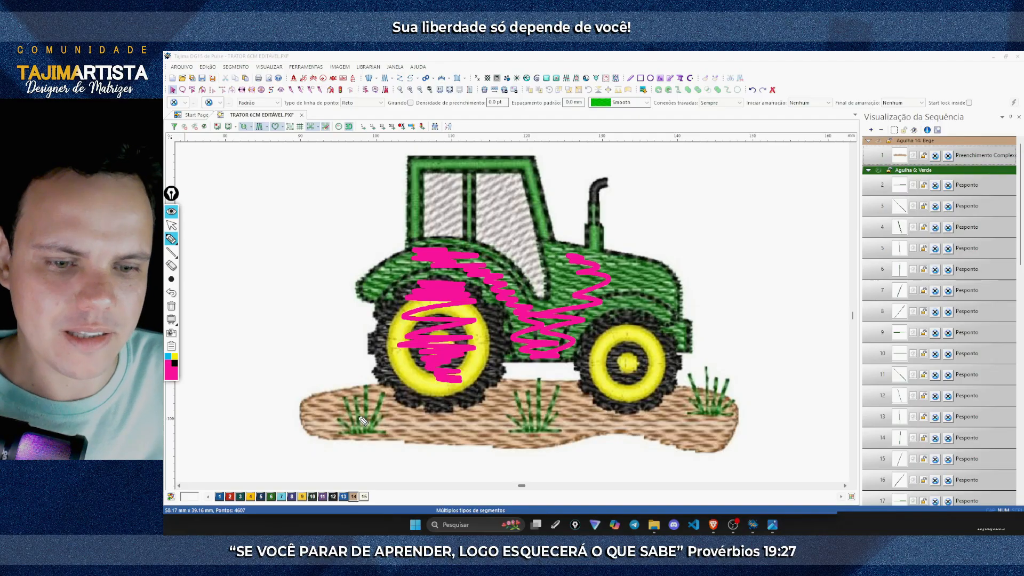
mouse_move(466, 434)
mouse_down()
mouse_move(477, 432)
mouse_move(421, 425)
mouse_move(510, 416)
mouse_up()
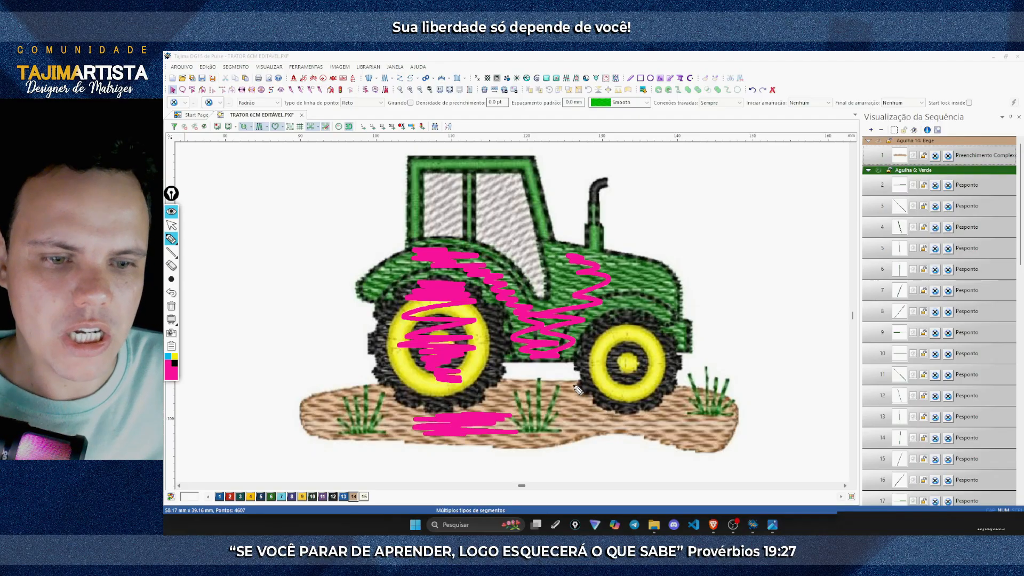
click(171, 306)
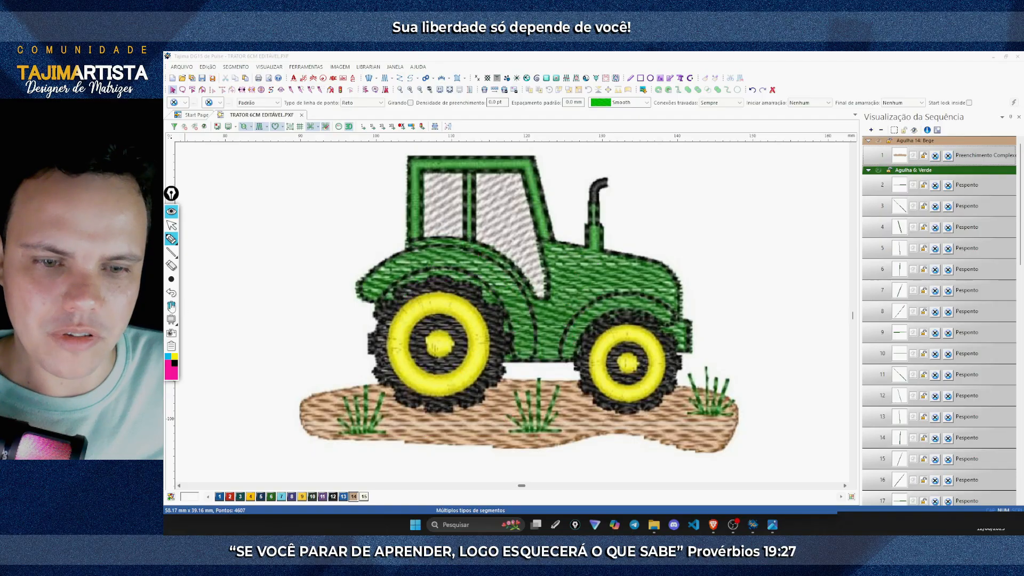
Step: Trace the rear wheel's upper and lower edges and mark the cab's rear window with the pen, clearing the annotations
mouse_move(383, 308)
mouse_down()
mouse_move(407, 286)
mouse_move(393, 278)
mouse_move(401, 281)
mouse_move(385, 307)
mouse_move(428, 281)
mouse_move(440, 290)
mouse_move(381, 305)
mouse_move(451, 282)
mouse_move(498, 310)
mouse_move(504, 355)
mouse_up()
mouse_move(390, 381)
mouse_down()
mouse_move(401, 403)
mouse_move(455, 411)
mouse_move(504, 382)
mouse_up()
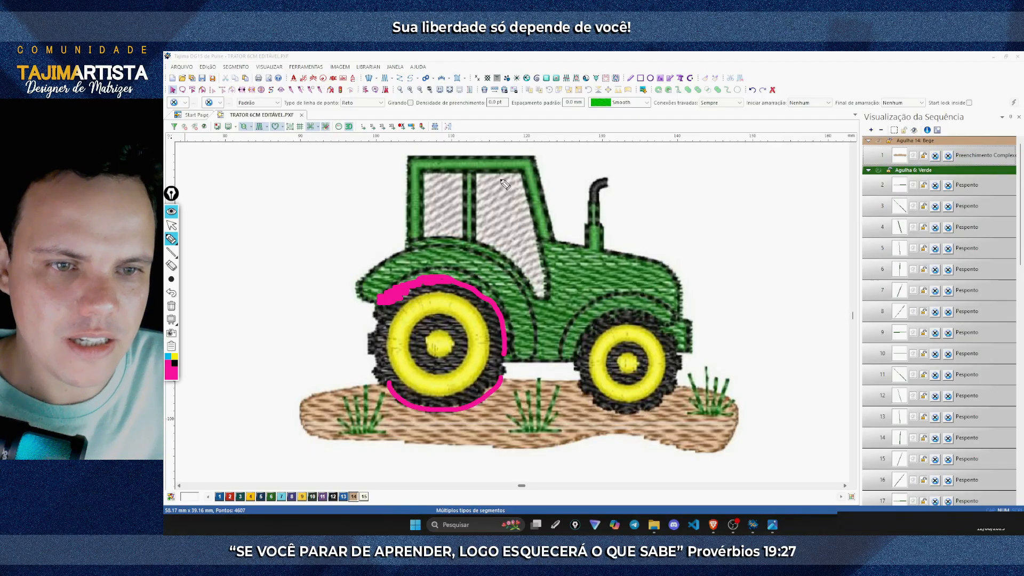
mouse_move(438, 184)
mouse_down()
mouse_move(432, 205)
mouse_move(456, 199)
mouse_move(440, 232)
mouse_move(460, 239)
mouse_move(433, 252)
mouse_move(447, 239)
mouse_move(421, 243)
mouse_move(416, 178)
mouse_move(483, 157)
mouse_up()
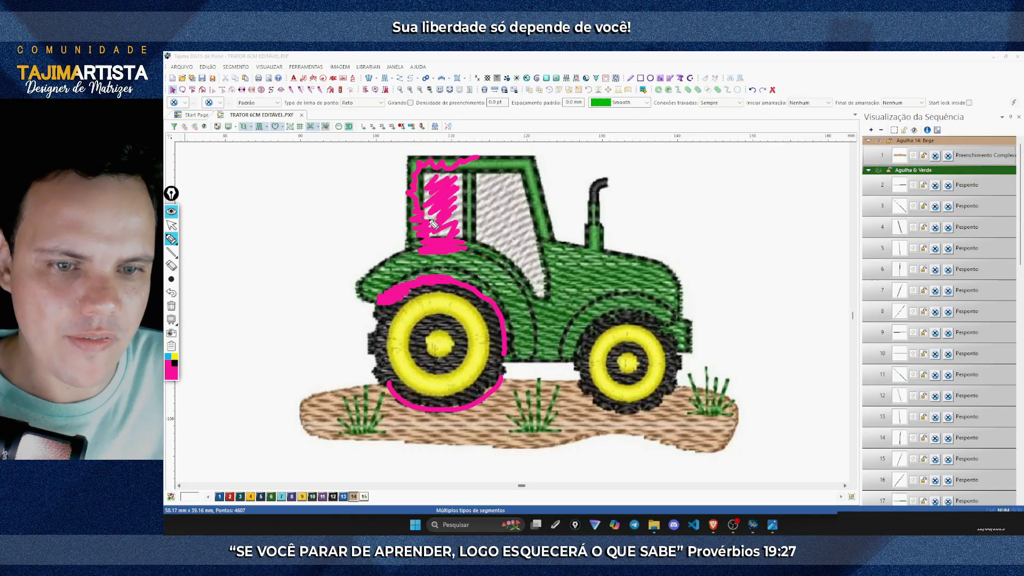
mouse_move(180, 261)
click(171, 306)
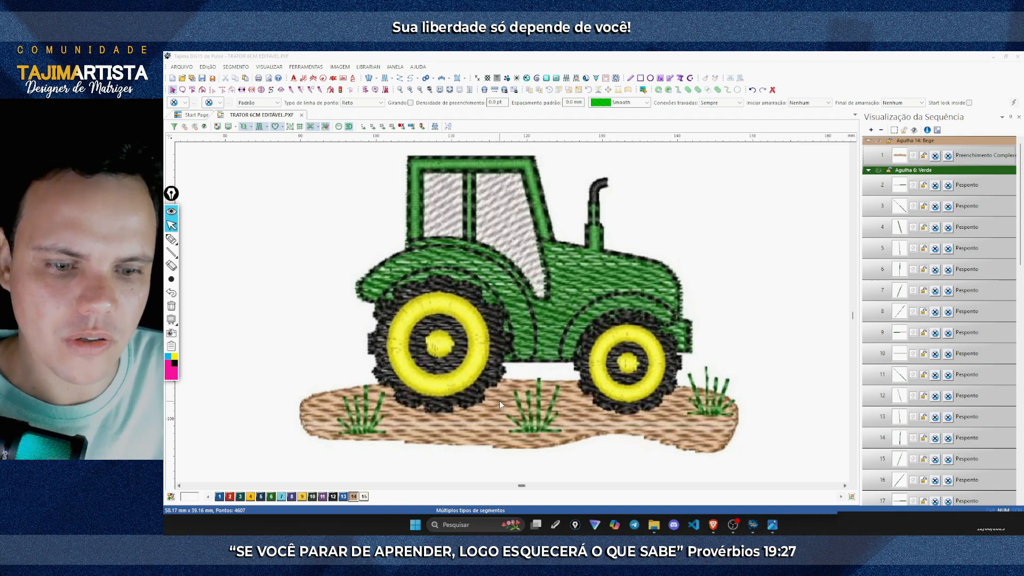
Step: Mark a diagonal stitch direction over the rear wheel, clear the marks and show all embroidery segments again
click(171, 239)
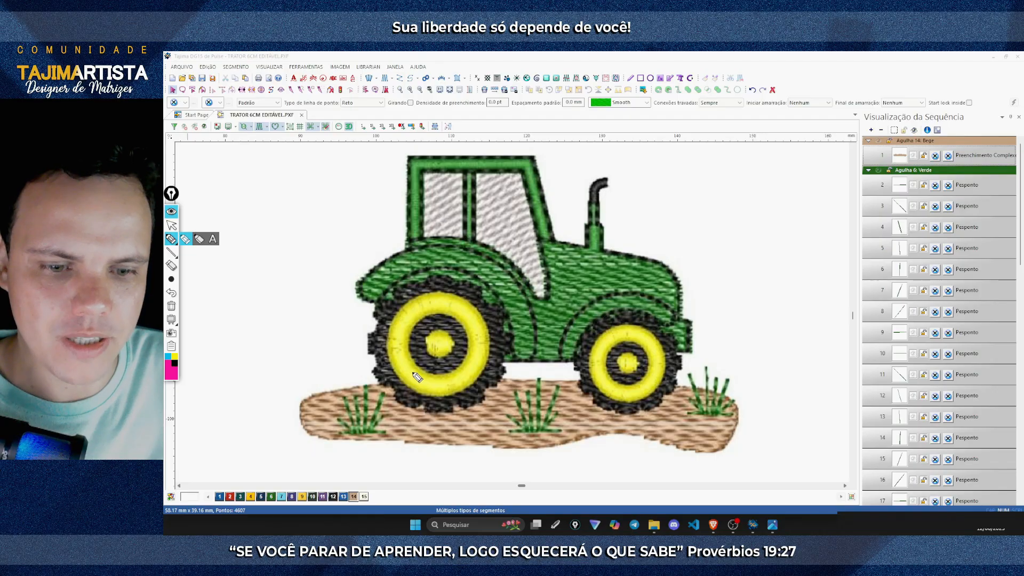
mouse_move(421, 370)
mouse_down()
mouse_move(400, 365)
mouse_move(429, 326)
mouse_up()
click(177, 307)
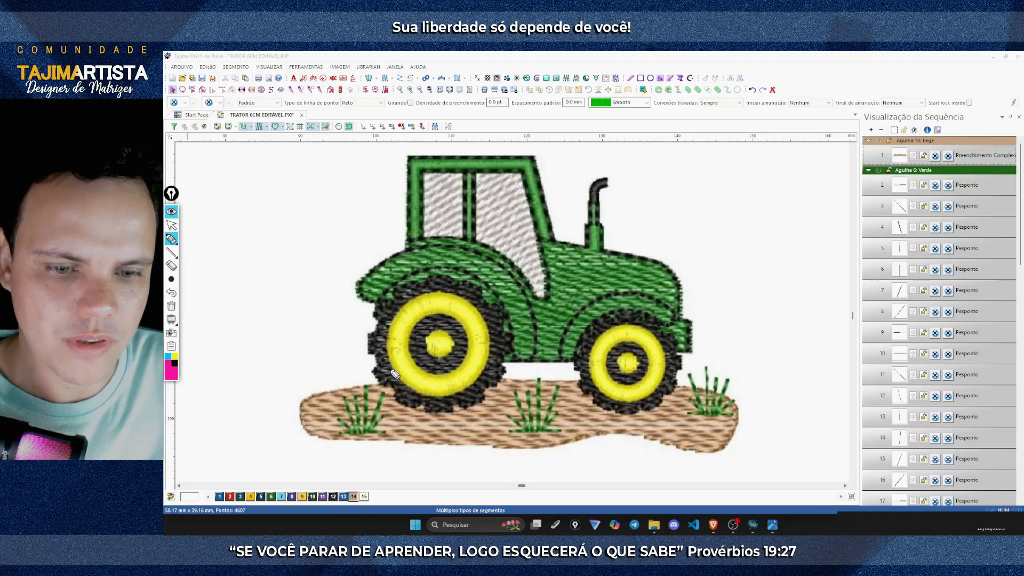
mouse_move(381, 375)
mouse_down()
mouse_move(460, 287)
mouse_move(411, 359)
mouse_move(460, 305)
mouse_move(406, 379)
mouse_move(476, 308)
mouse_move(443, 357)
mouse_move(449, 366)
mouse_move(487, 324)
mouse_move(481, 371)
mouse_move(500, 343)
mouse_move(418, 277)
mouse_move(501, 300)
mouse_move(524, 327)
mouse_move(386, 389)
mouse_move(505, 409)
mouse_up()
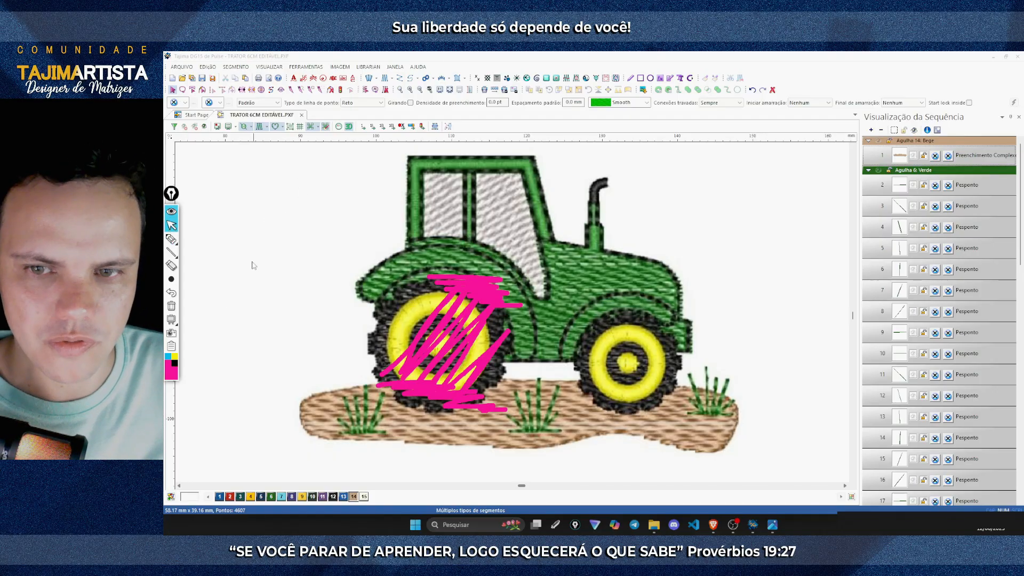
click(172, 306)
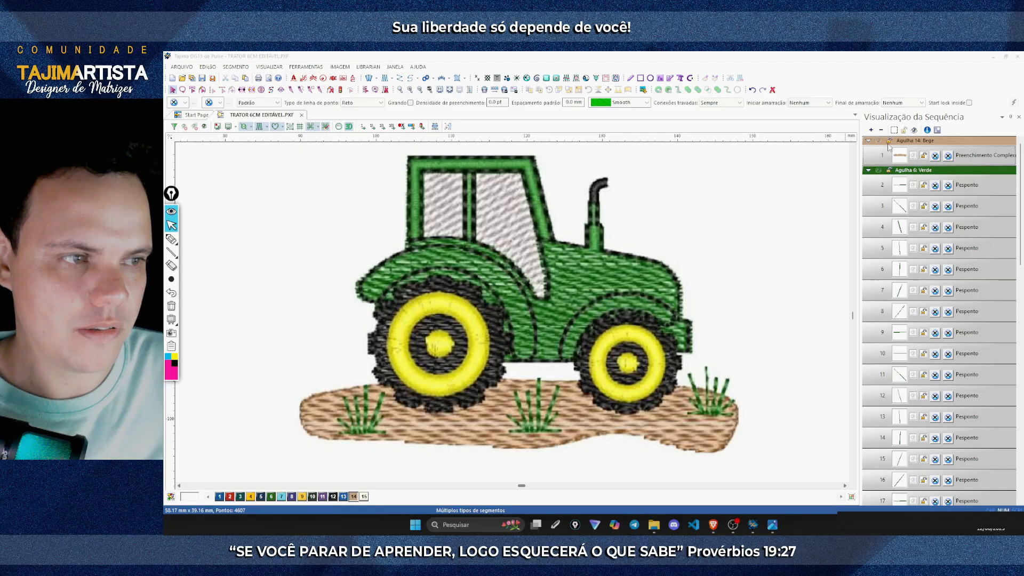
click(717, 237)
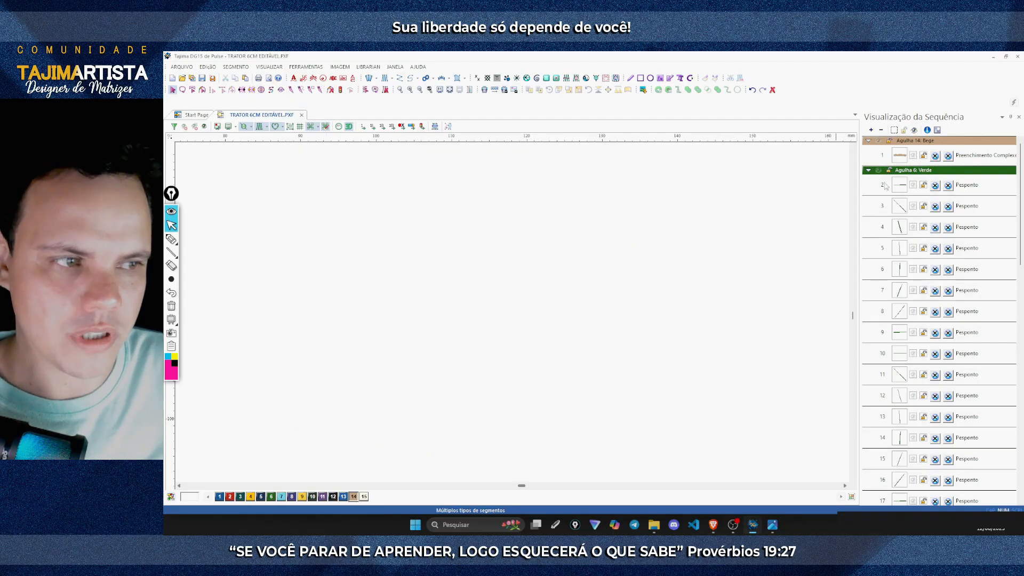
click(915, 130)
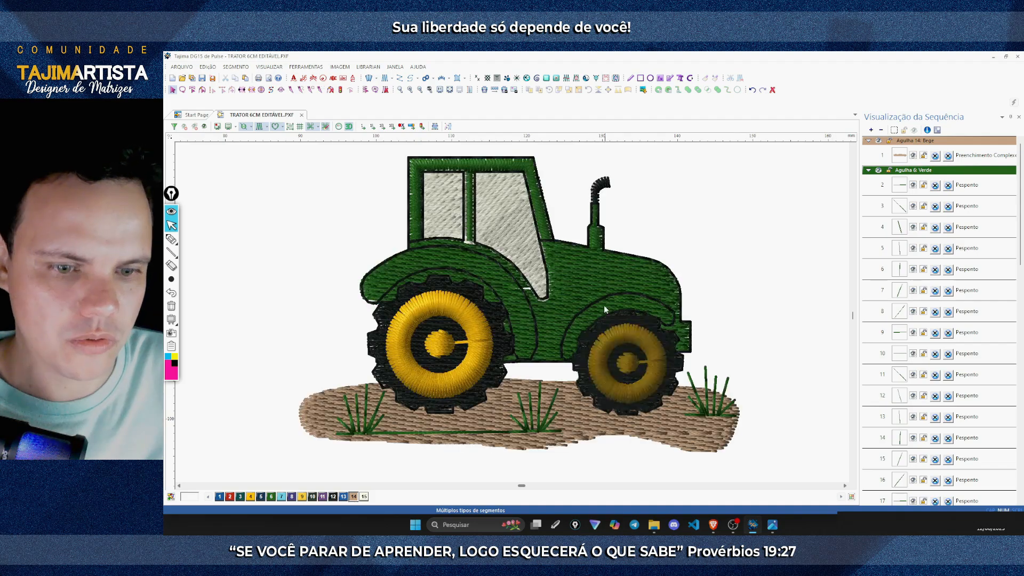
Step: Select both black tyre fills, segments 40 and 44, and angle the rear tyre's stitches diagonally, rising from lower left to upper right
drag(1022, 216, 1023, 446)
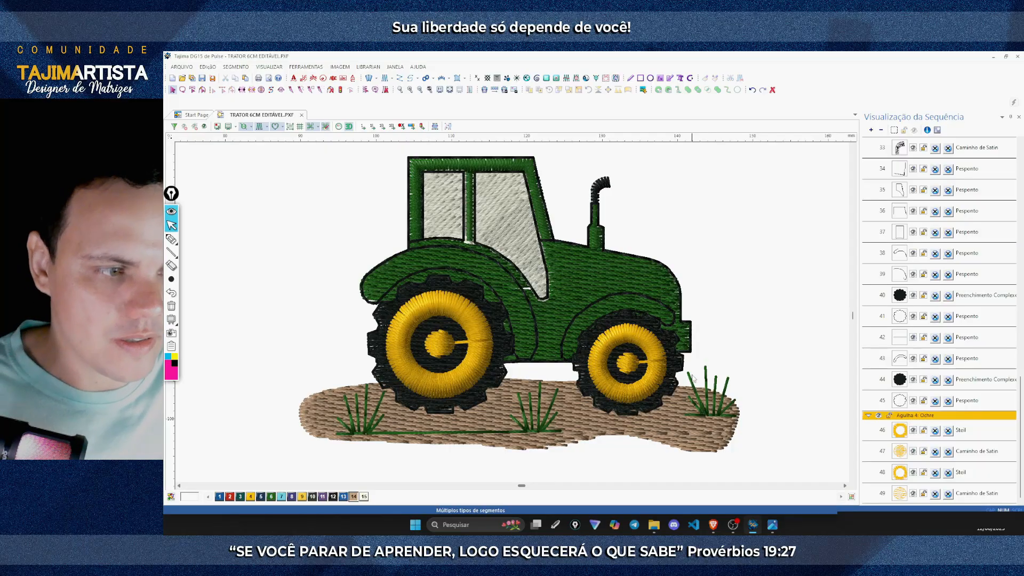
click(902, 296)
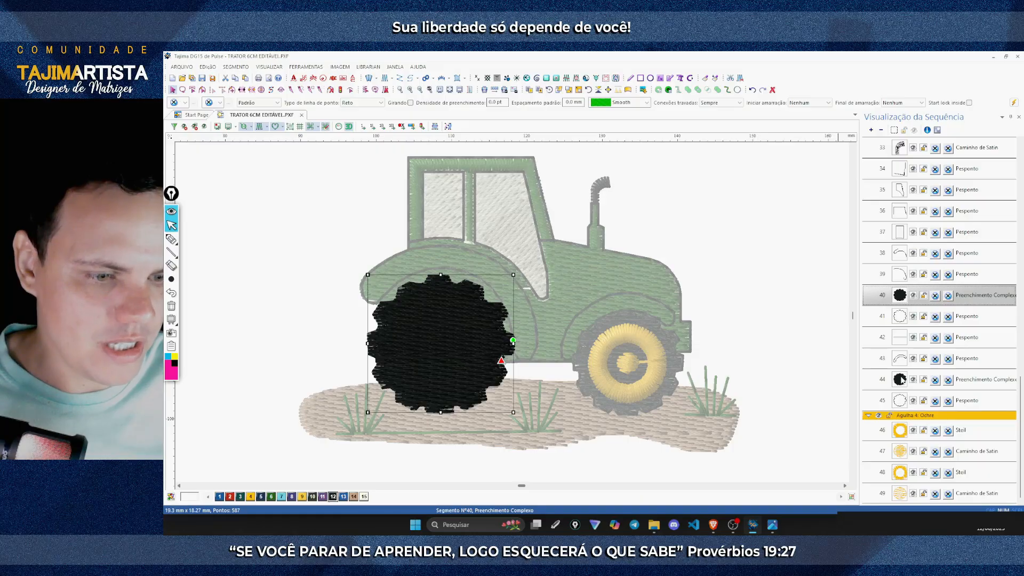
ctrl+click(902, 380)
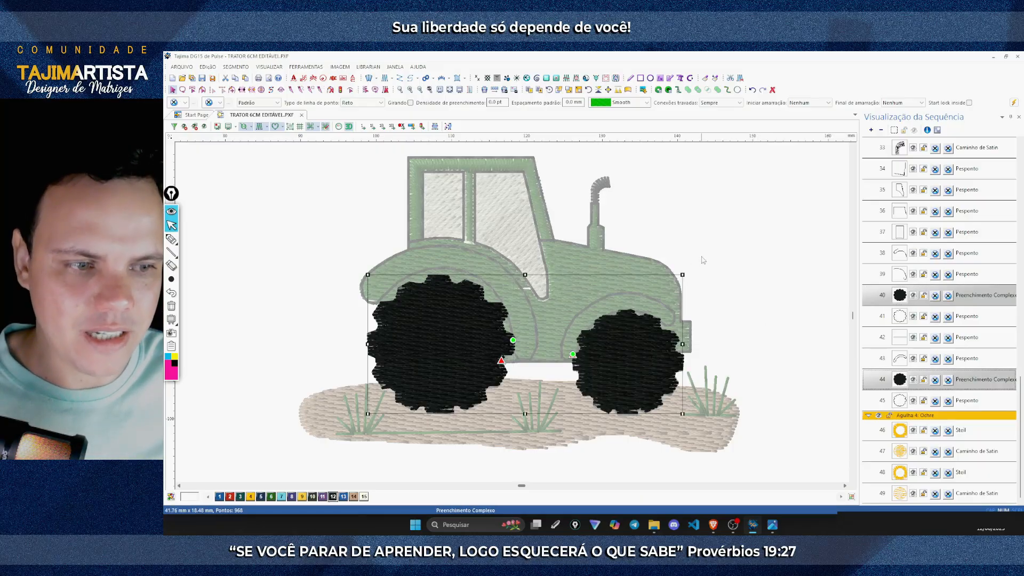
key(c)
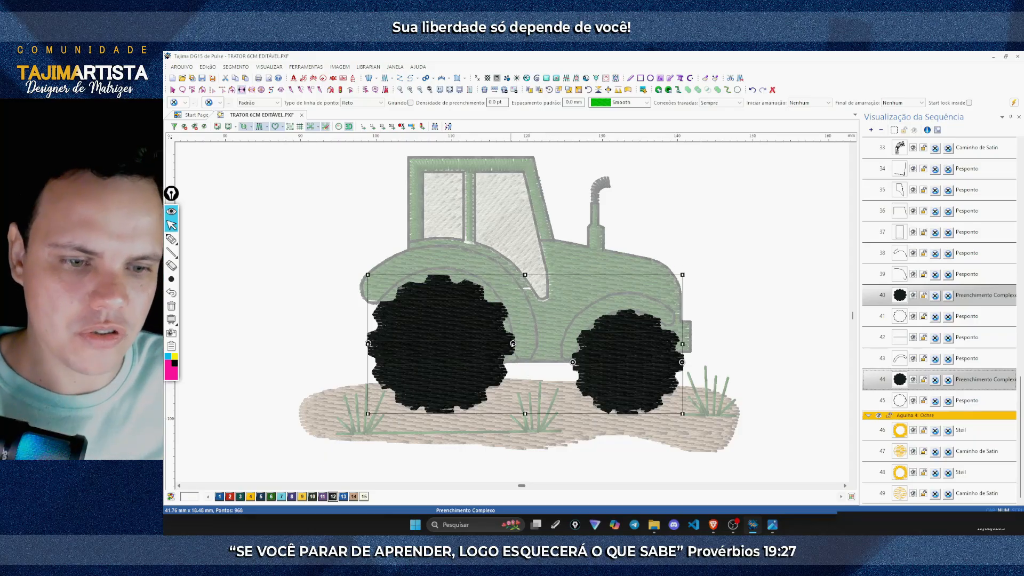
drag(513, 344, 485, 300)
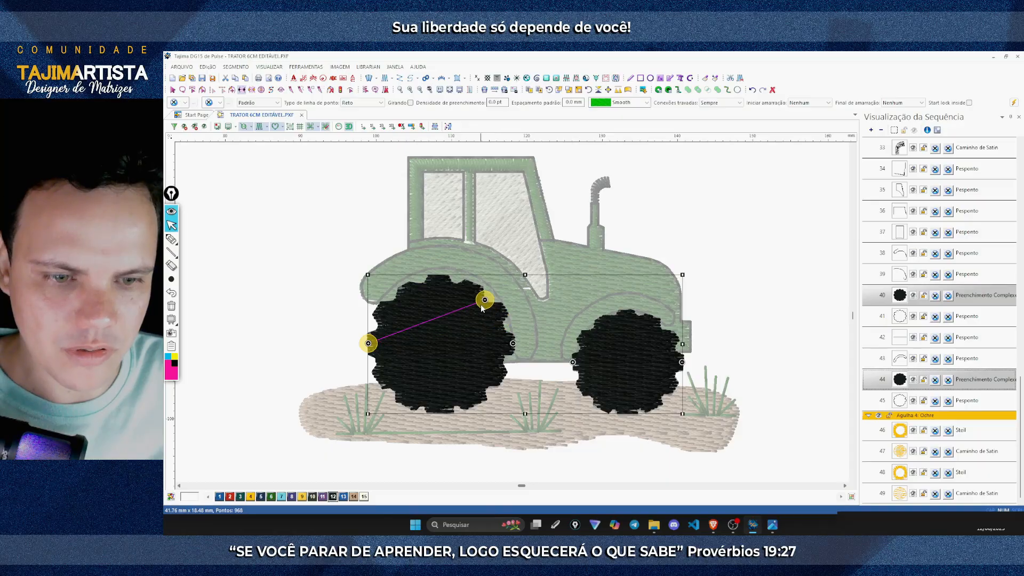
drag(368, 345, 377, 379)
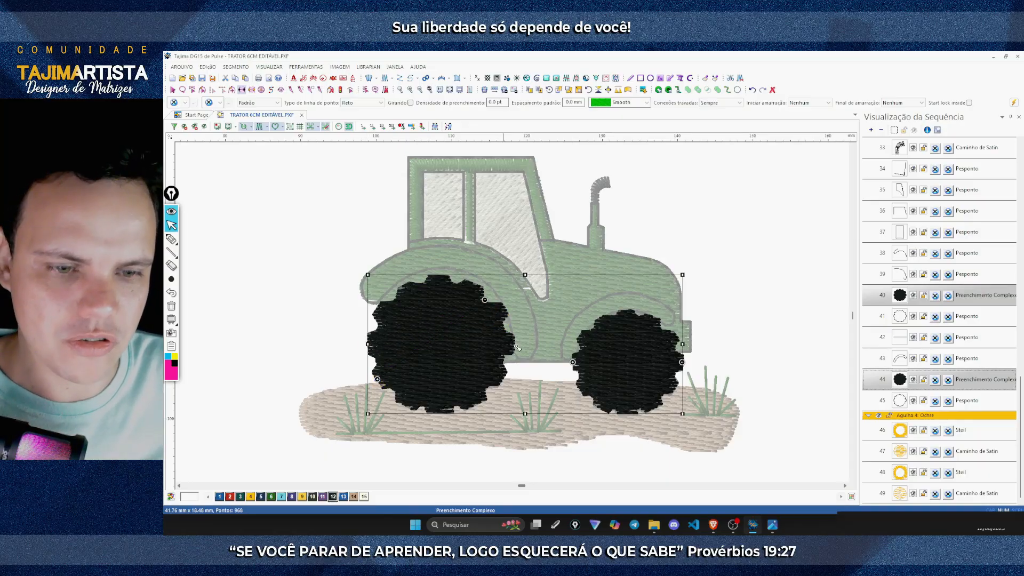
right_click(485, 300)
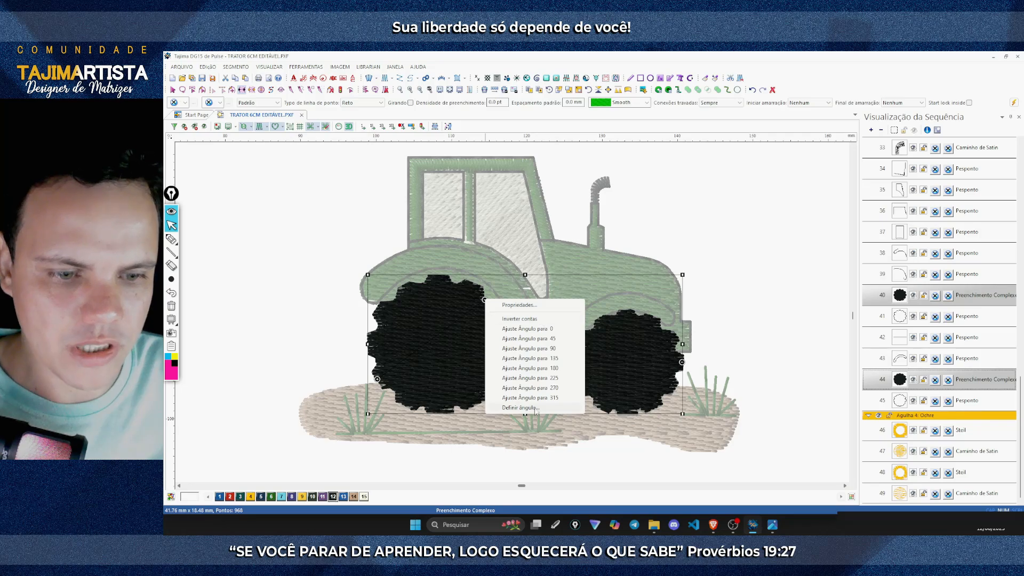
click(527, 359)
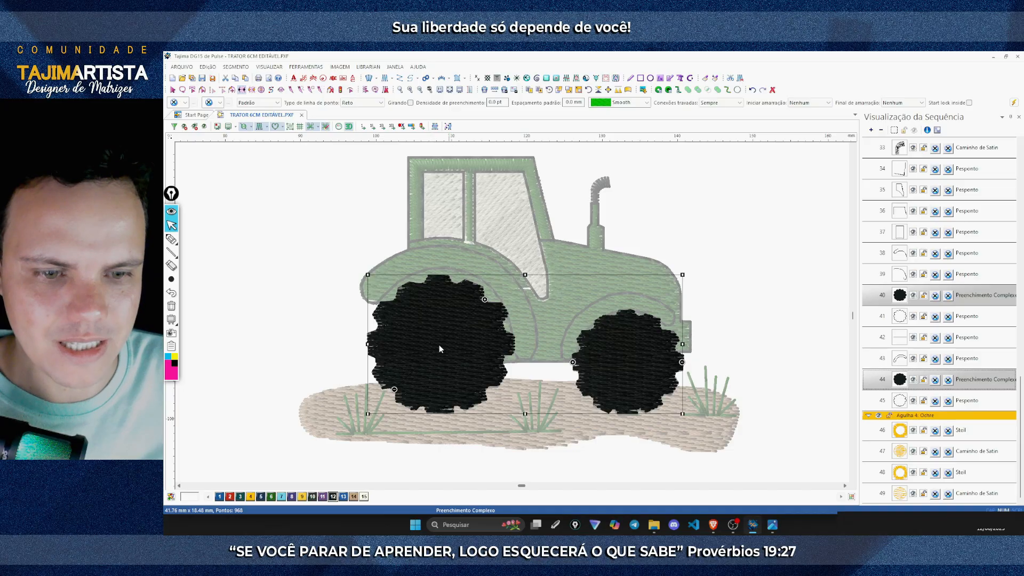
Step: Angle the front tyre's fill to the same rising diagonal, regenerate the stitches of both tyres and deselect them
right_click(681, 362)
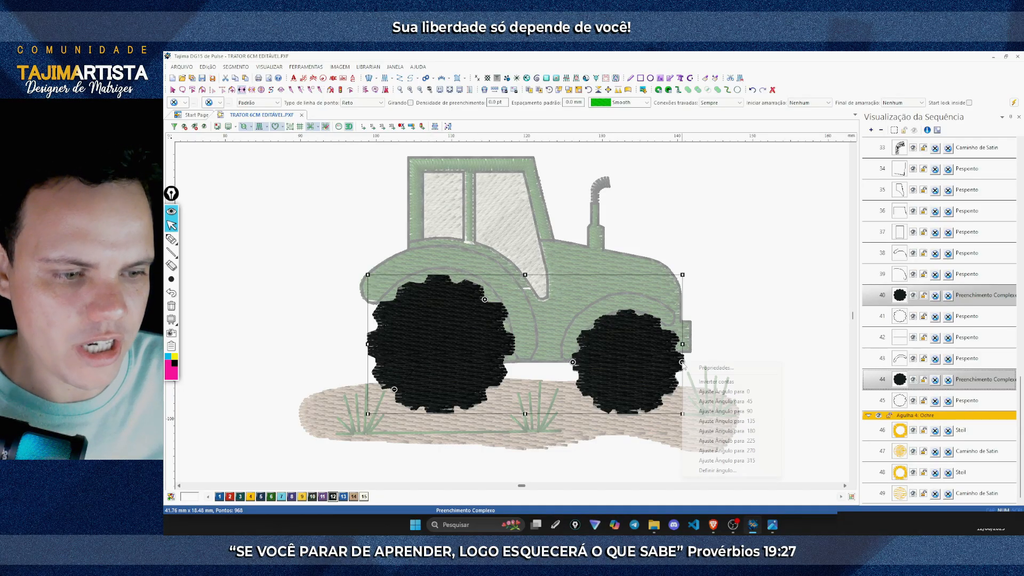
click(734, 422)
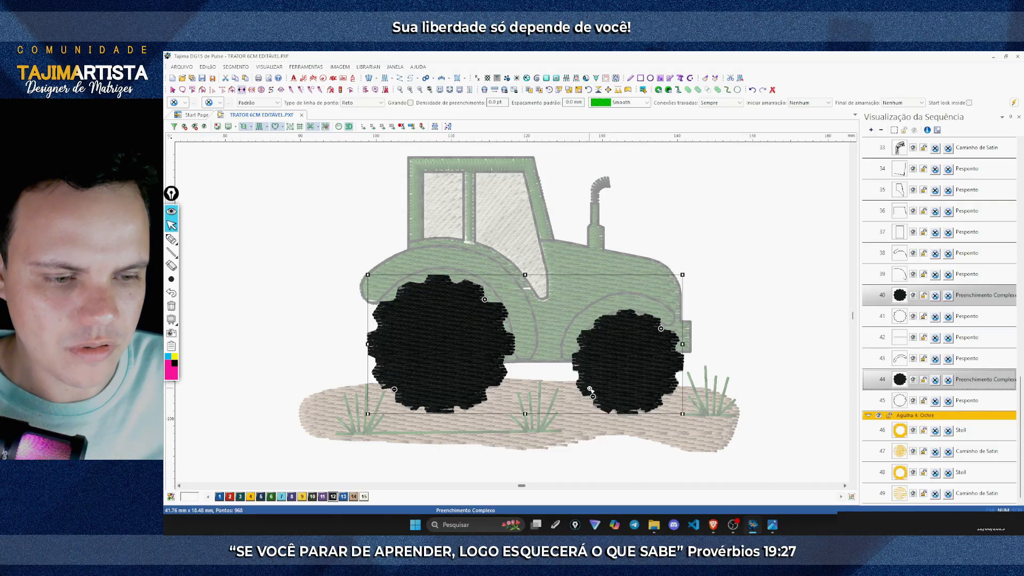
click(582, 345)
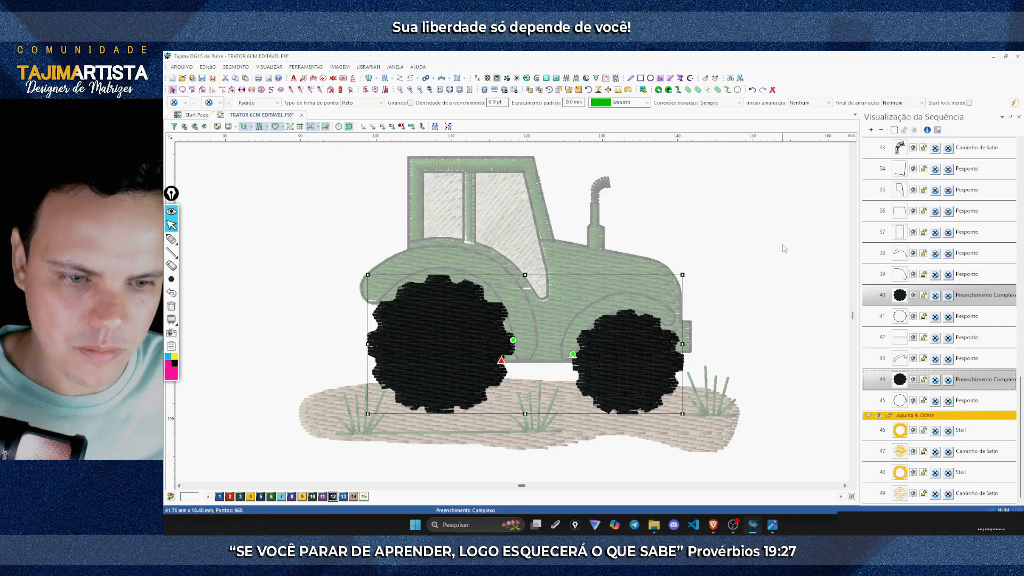
key(ctrl+z)
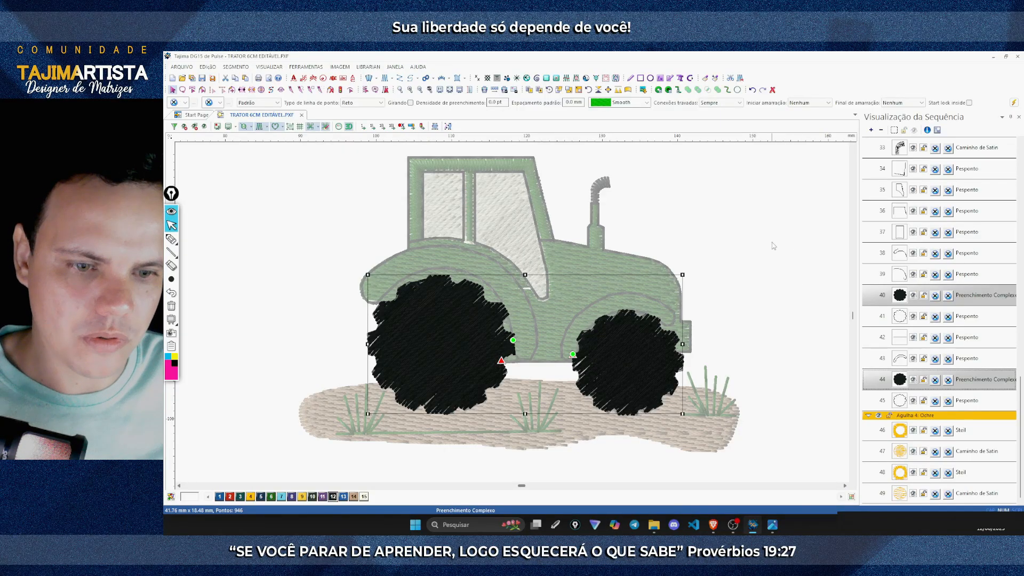
click(774, 246)
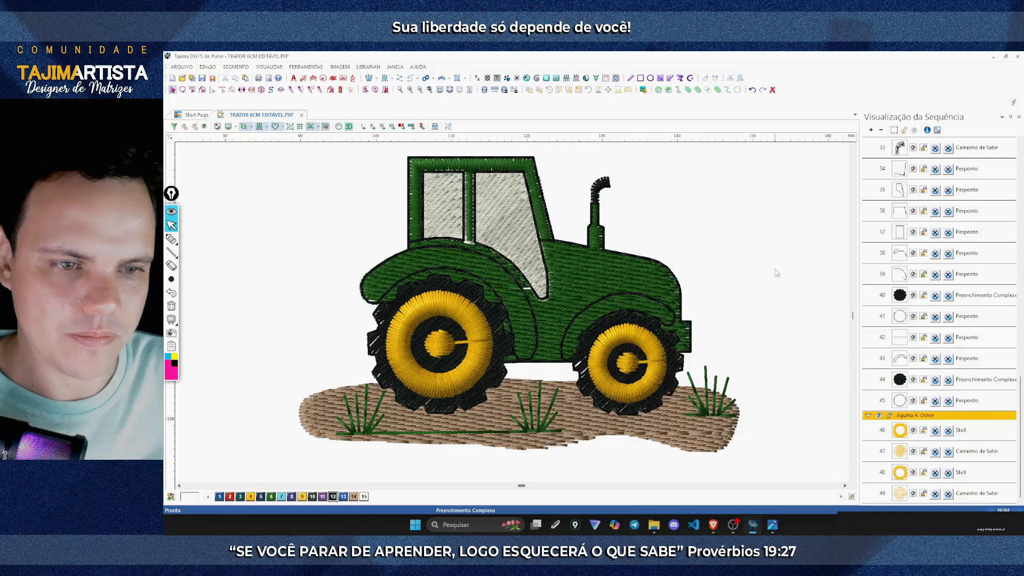
Step: Save the tractor design and mark "Criar os objetos" as done in the Google Docs matrix-creation checklist
click(182, 67)
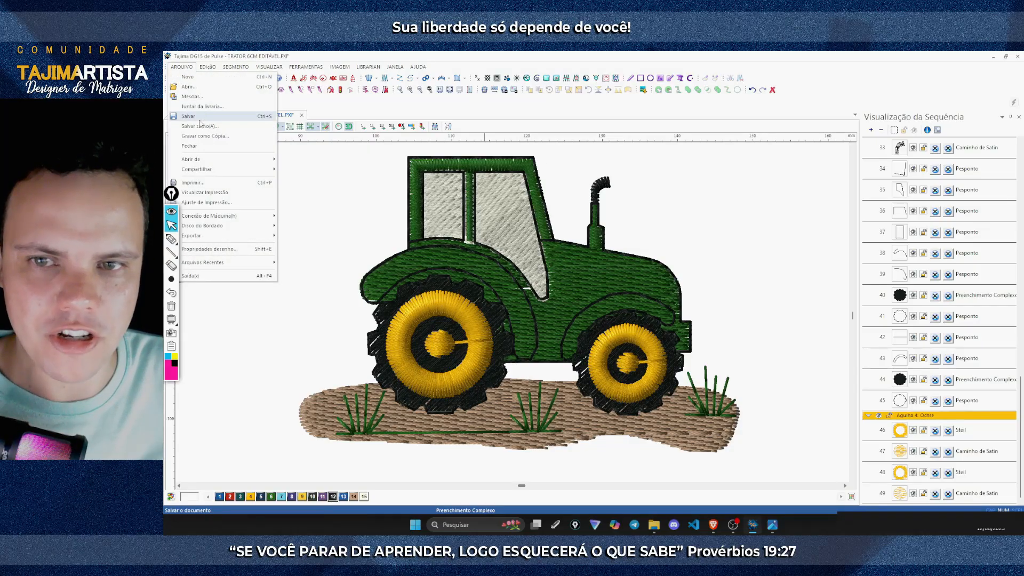
click(199, 117)
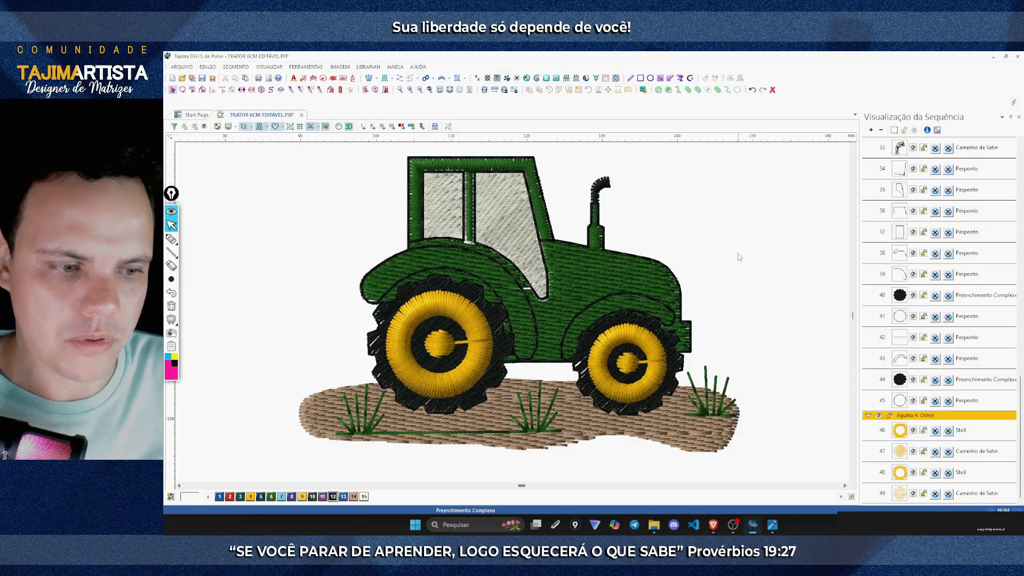
click(720, 526)
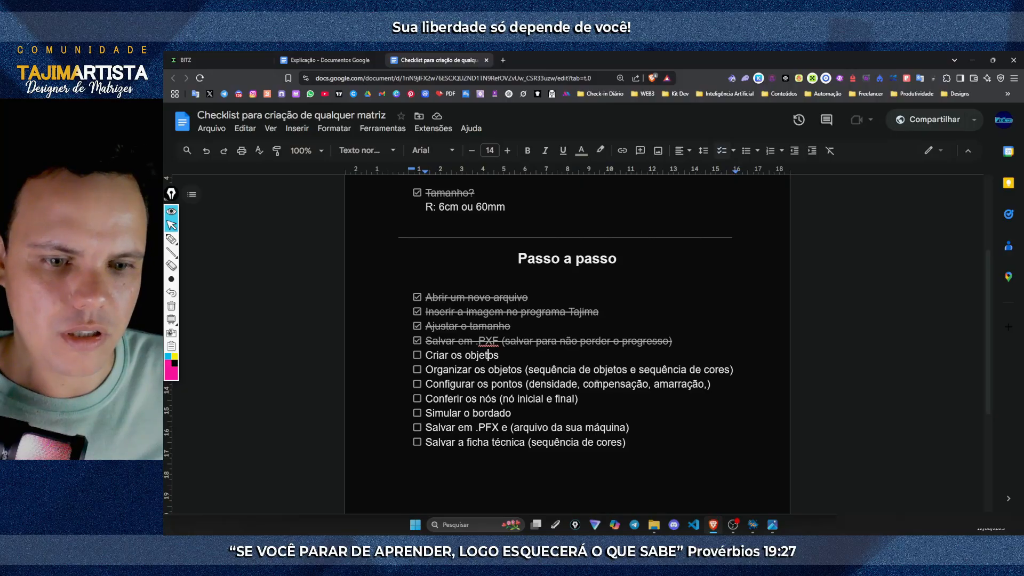
click(417, 355)
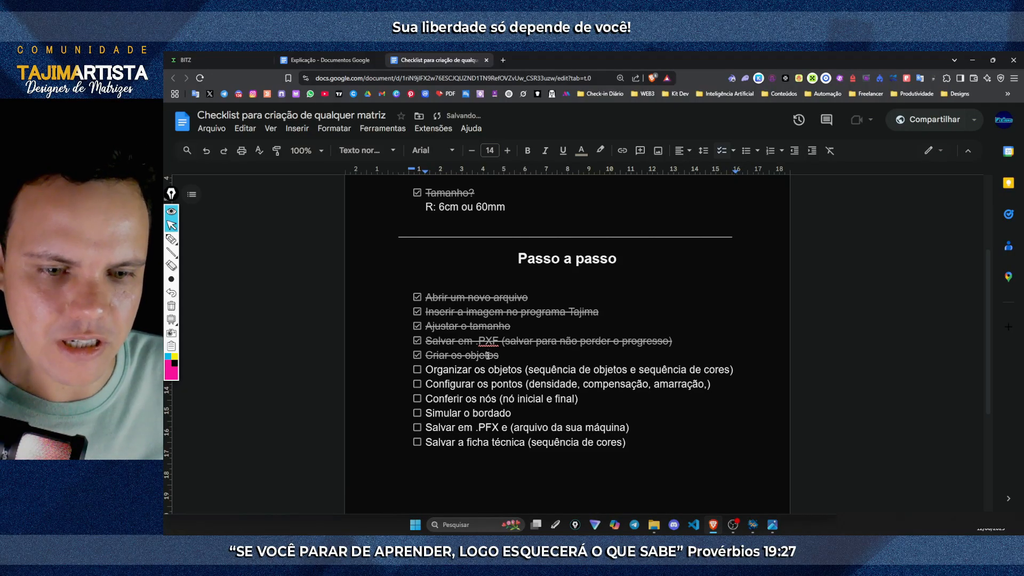
Step: Review the checklist item "Organizar os objetos", switch back to Tajima DG15 and collapse all needle groups in the sequence
scroll(488, 356, down, 1)
drag(442, 325, 607, 326)
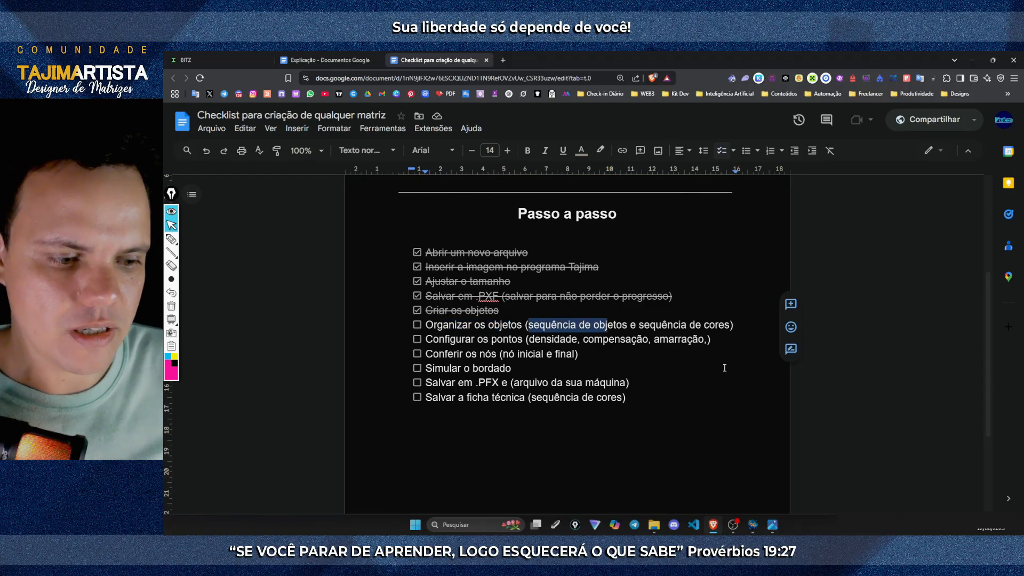
click(753, 525)
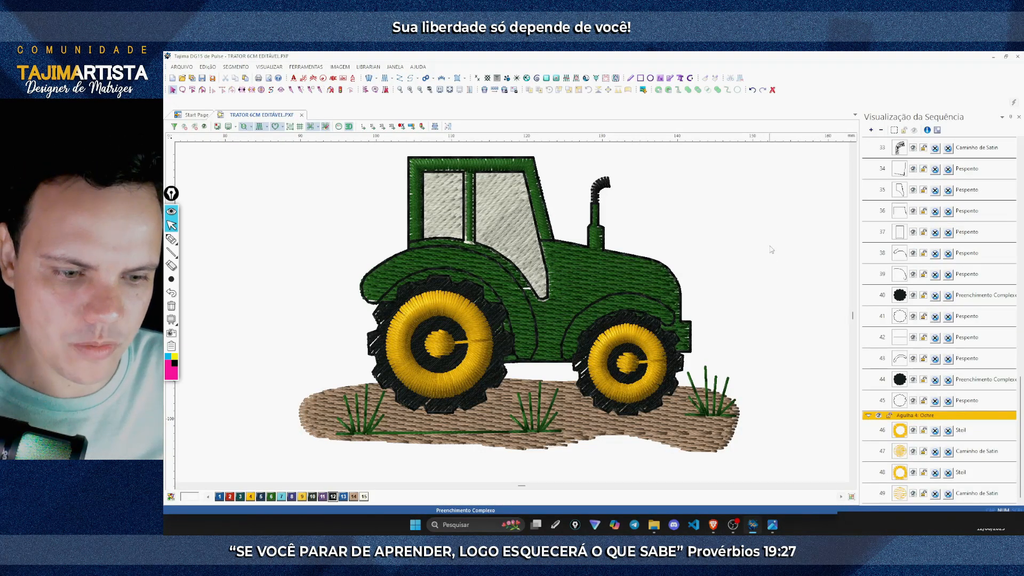
click(882, 130)
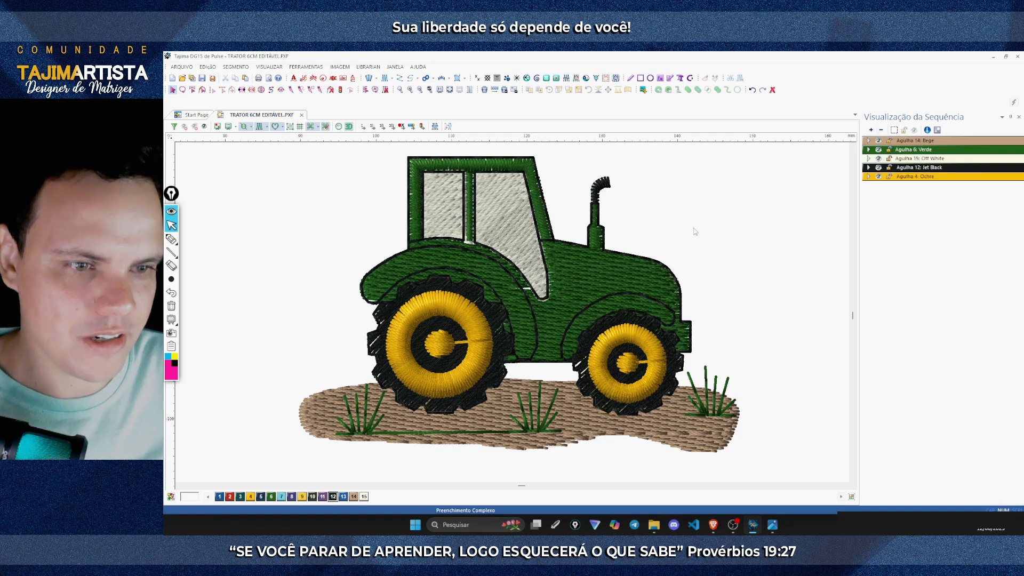
click(179, 486)
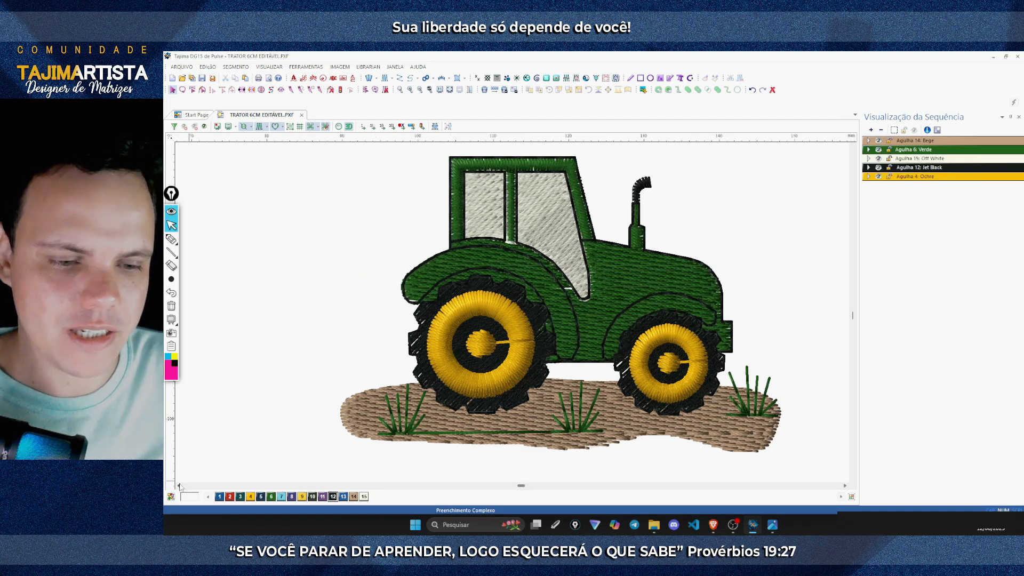
click(180, 486)
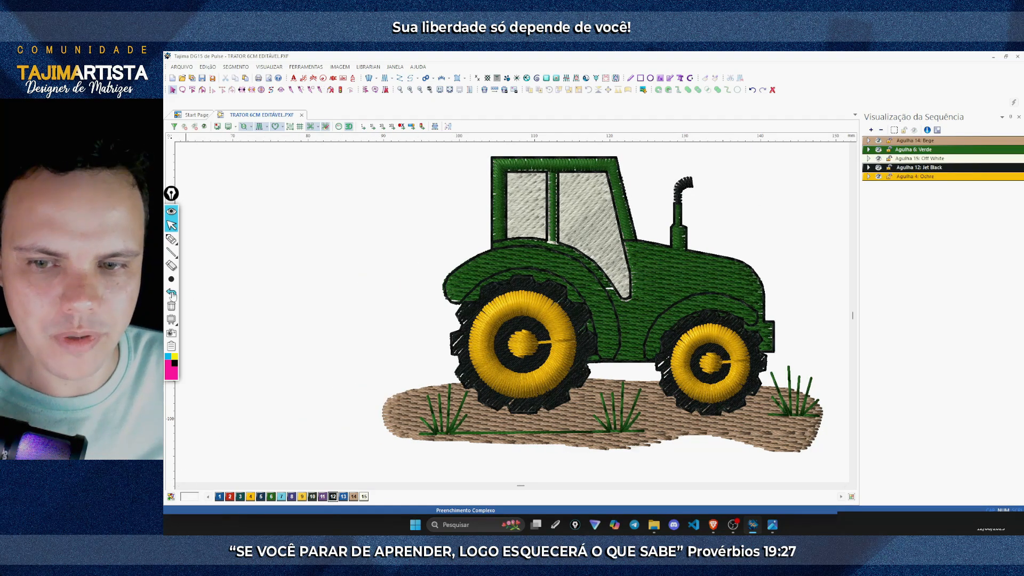
click(171, 239)
click(174, 357)
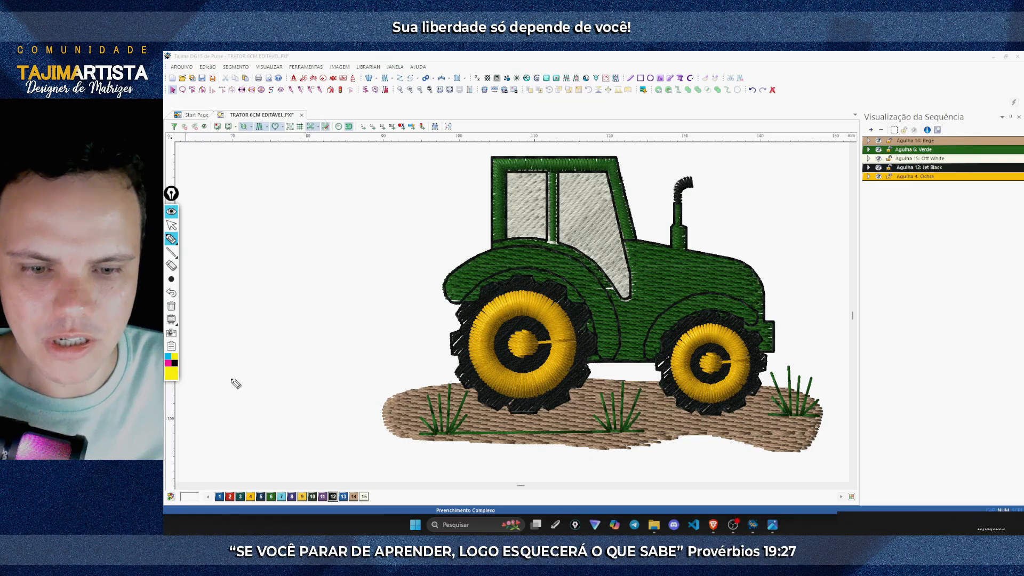
drag(392, 417, 293, 377)
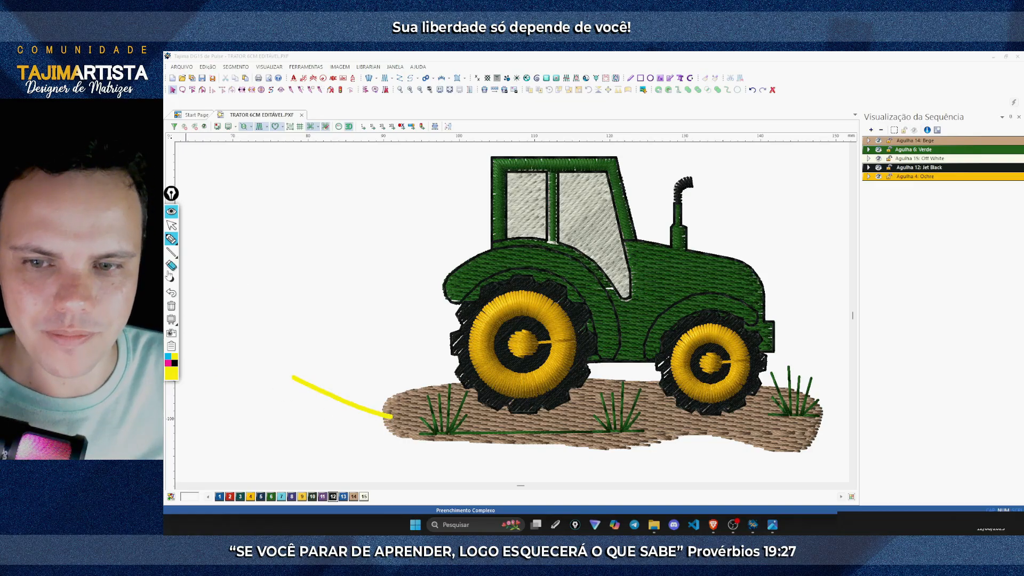
click(173, 303)
Step: Annotate the stitching order in black on the tractor: 1 ground, 2 green body, 3 window, 4 tyre and 5 yellow rim
click(175, 364)
mouse_move(382, 411)
mouse_down()
mouse_move(275, 351)
mouse_move(294, 378)
mouse_up()
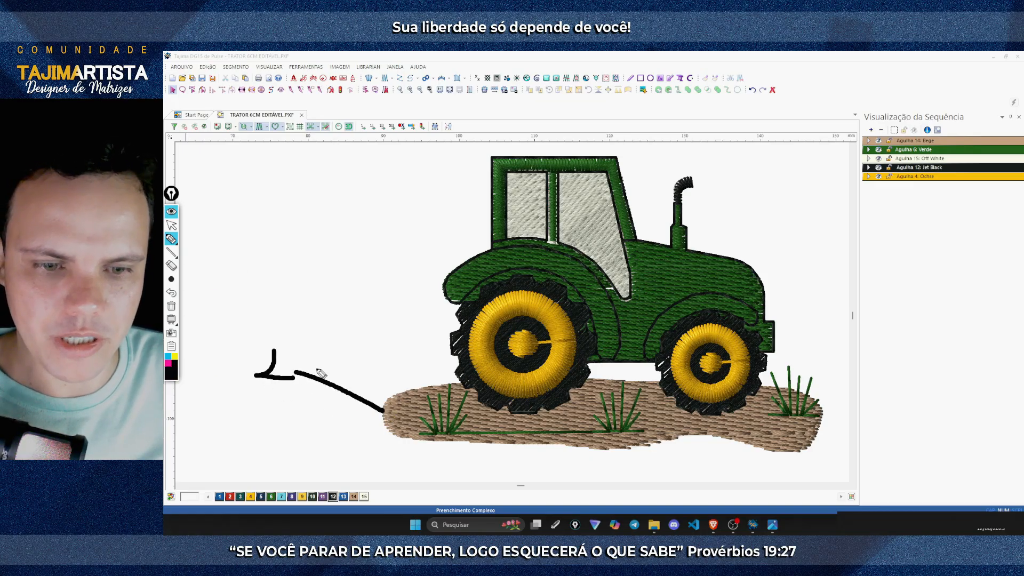
mouse_move(456, 277)
mouse_down()
mouse_move(317, 254)
mouse_move(296, 263)
mouse_up()
mouse_move(516, 206)
mouse_down()
mouse_move(368, 188)
mouse_move(348, 208)
mouse_up()
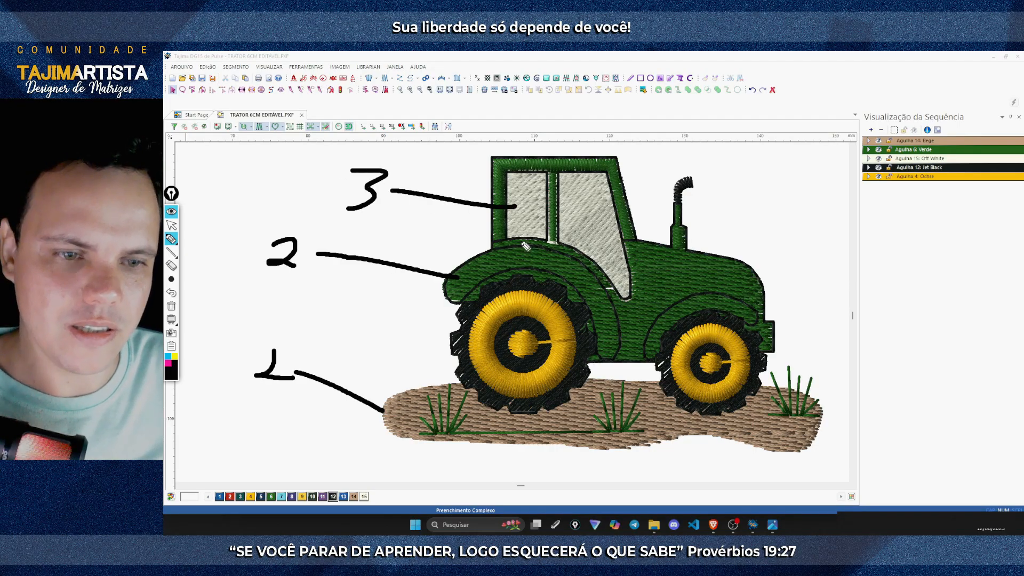
mouse_move(573, 312)
mouse_down()
mouse_move(754, 160)
mouse_move(752, 186)
mouse_up()
mouse_move(564, 366)
mouse_down()
mouse_move(799, 328)
mouse_move(812, 339)
mouse_up()
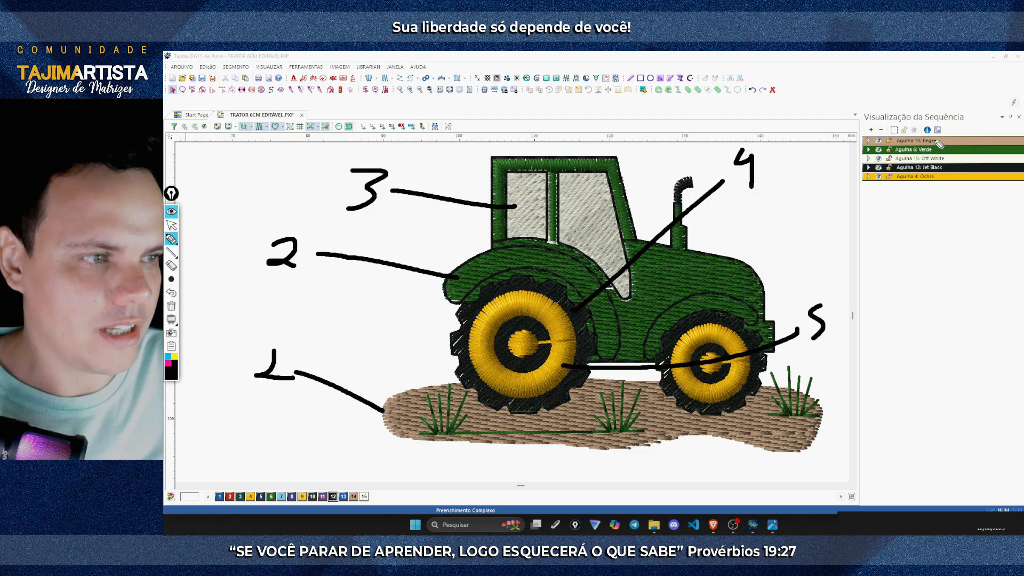
Step: Draw short horizontal marks beside the needle groups in the sequence list, then clear all annotations from the screen
drag(822, 140, 861, 139)
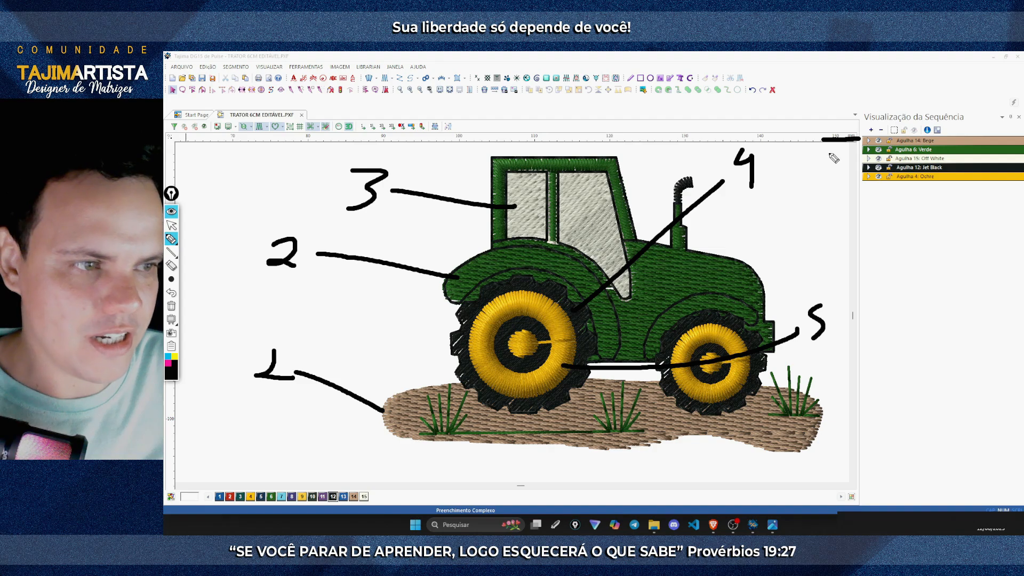
mouse_move(819, 152)
mouse_down()
mouse_move(860, 149)
mouse_move(856, 169)
mouse_move(840, 179)
mouse_move(856, 177)
mouse_up()
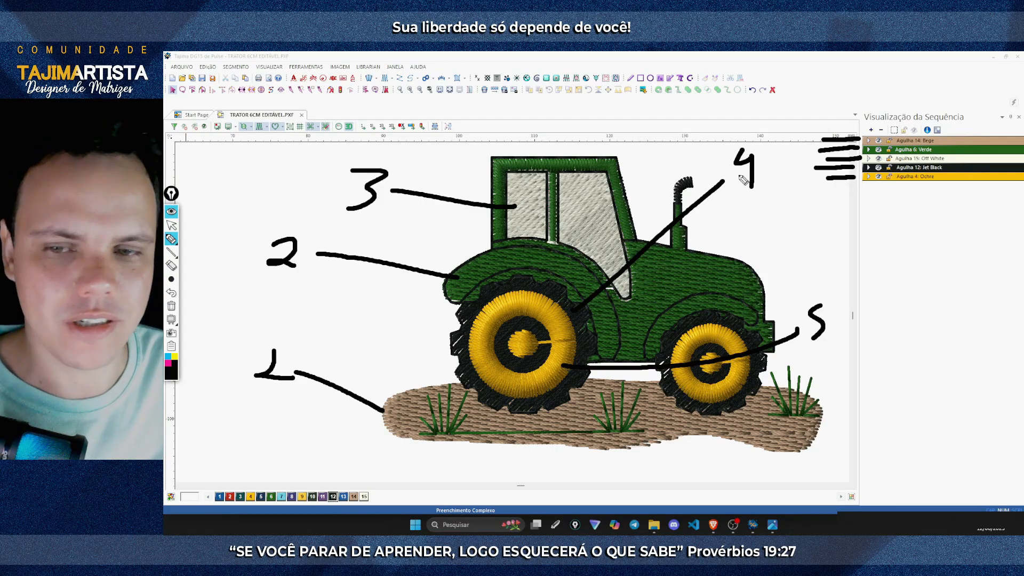
click(171, 306)
click(289, 262)
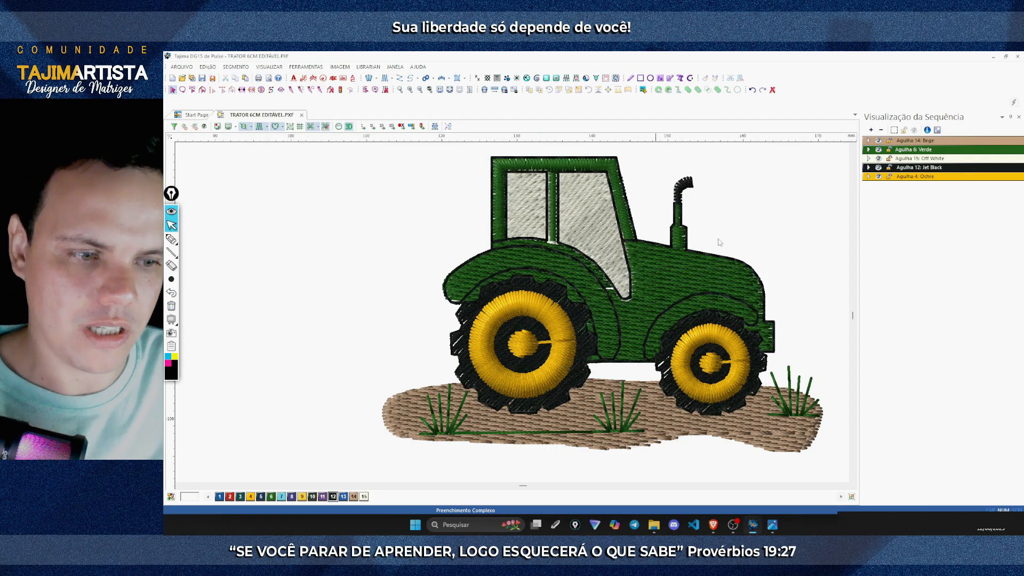
scroll(720, 243, right, 3)
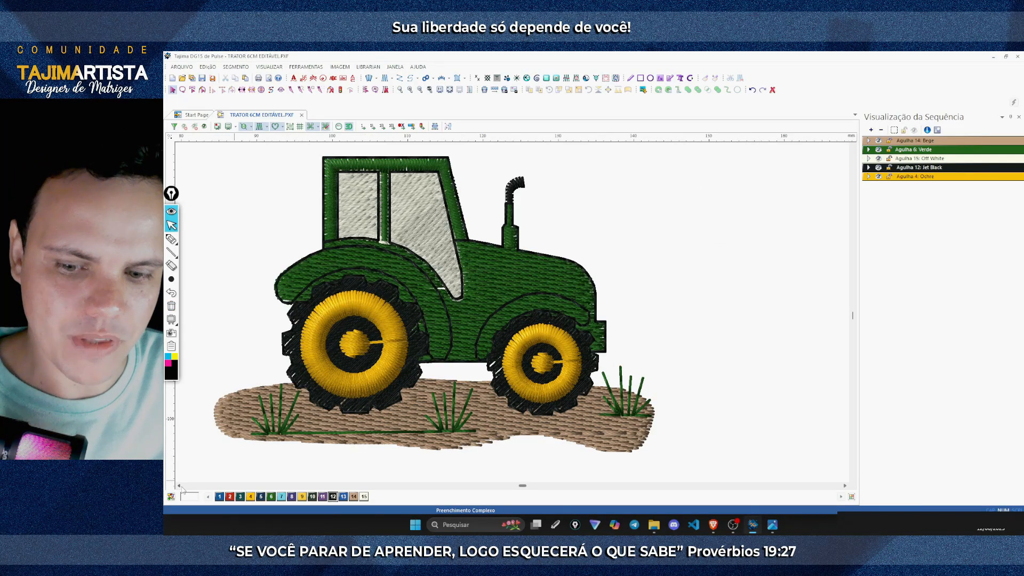
scroll(385, 453, left, 2)
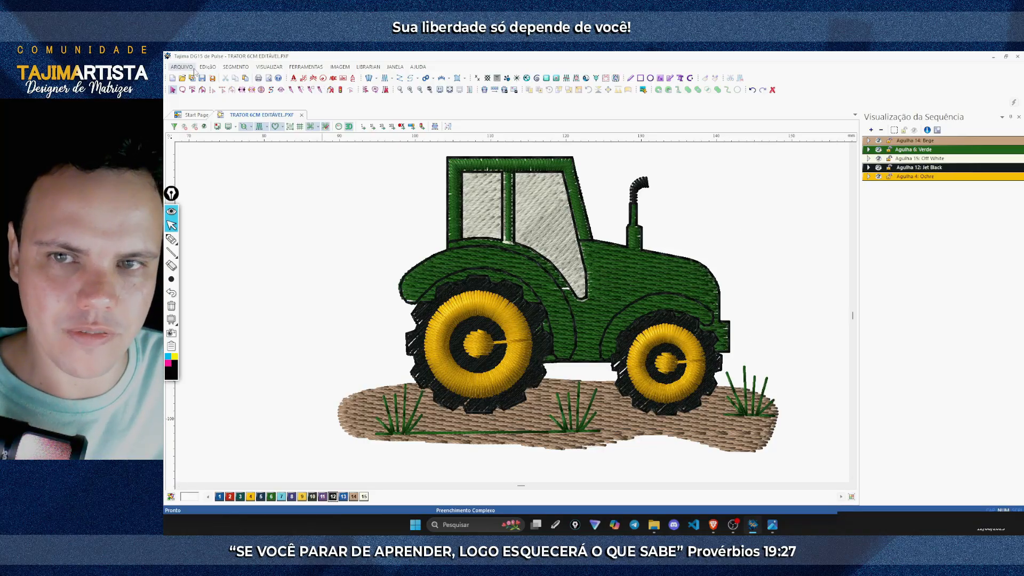
click(181, 67)
click(213, 123)
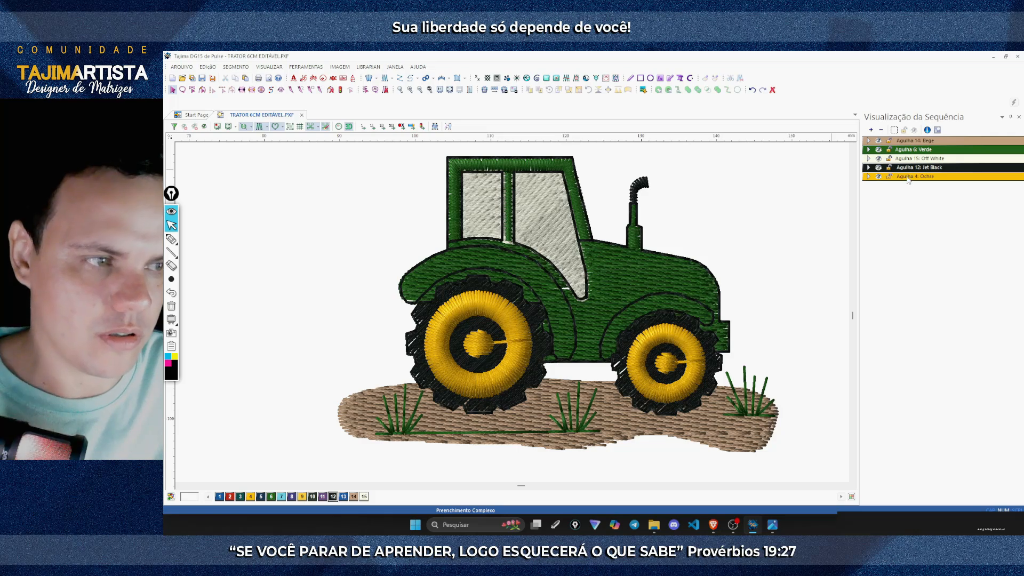
Step: Shuffle the needle groups into the order Off White, Bege, Ochre, Jet Black, Verde and deselect them
drag(909, 179, 929, 155)
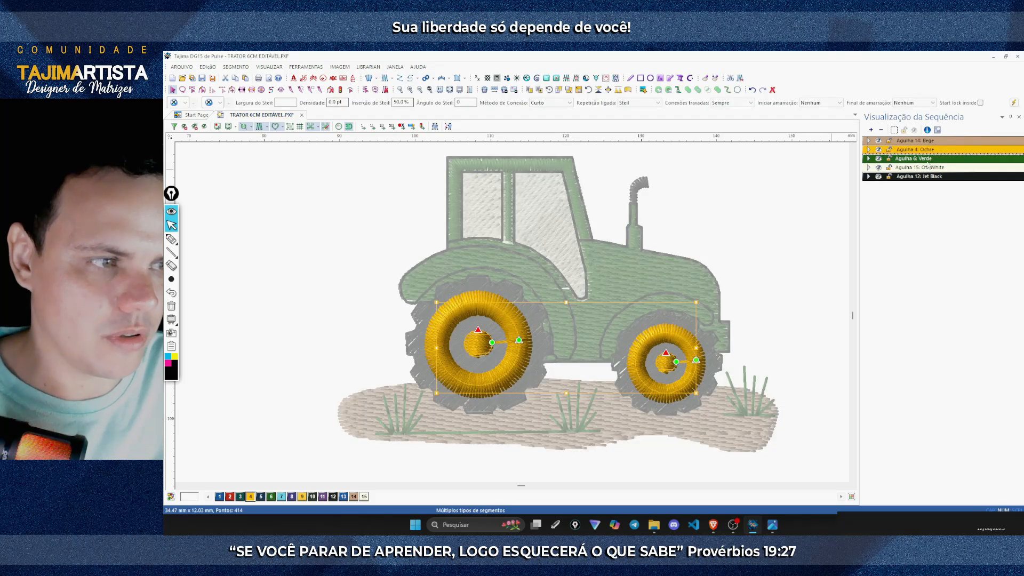
click(939, 142)
drag(940, 143, 939, 141)
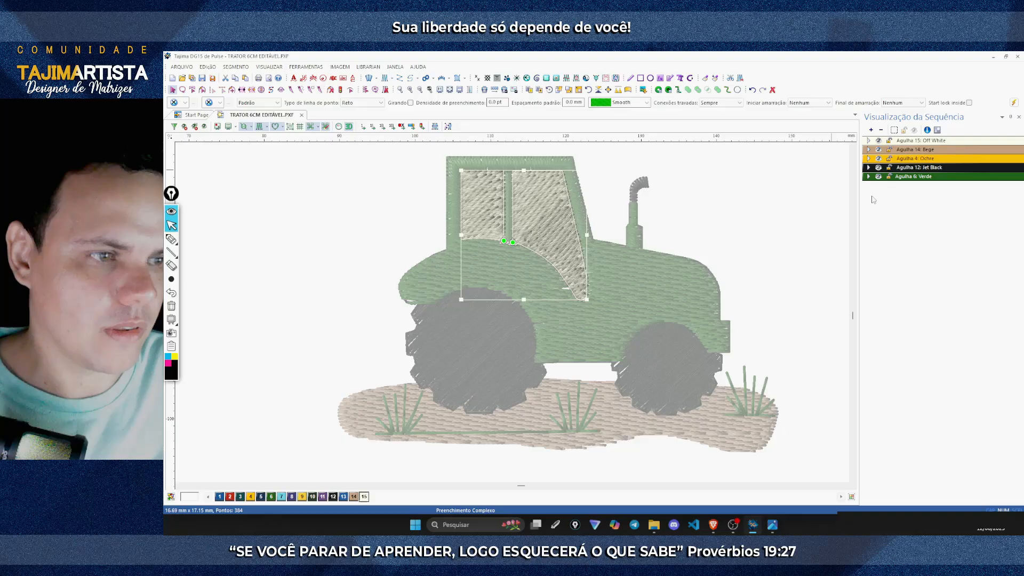
click(789, 204)
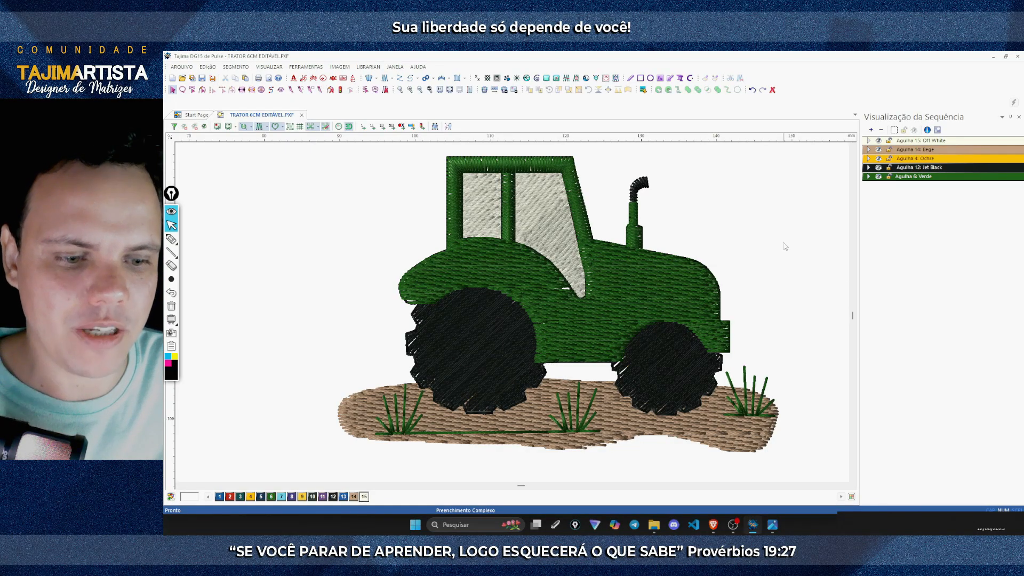
Step: Compare the tractor's bare outlines with its stitched view by hiding and showing the stitches twice
click(260, 127)
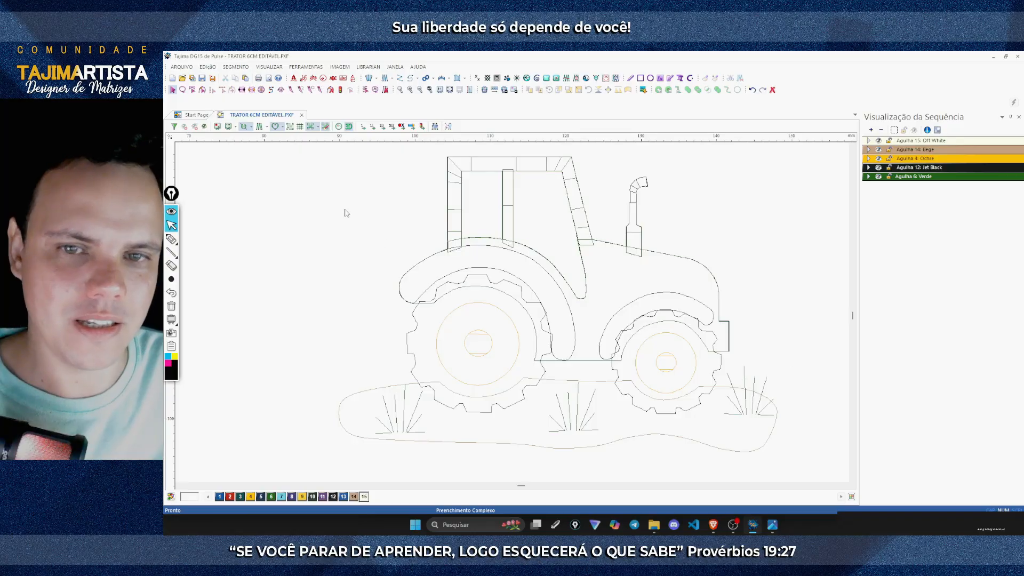
click(259, 127)
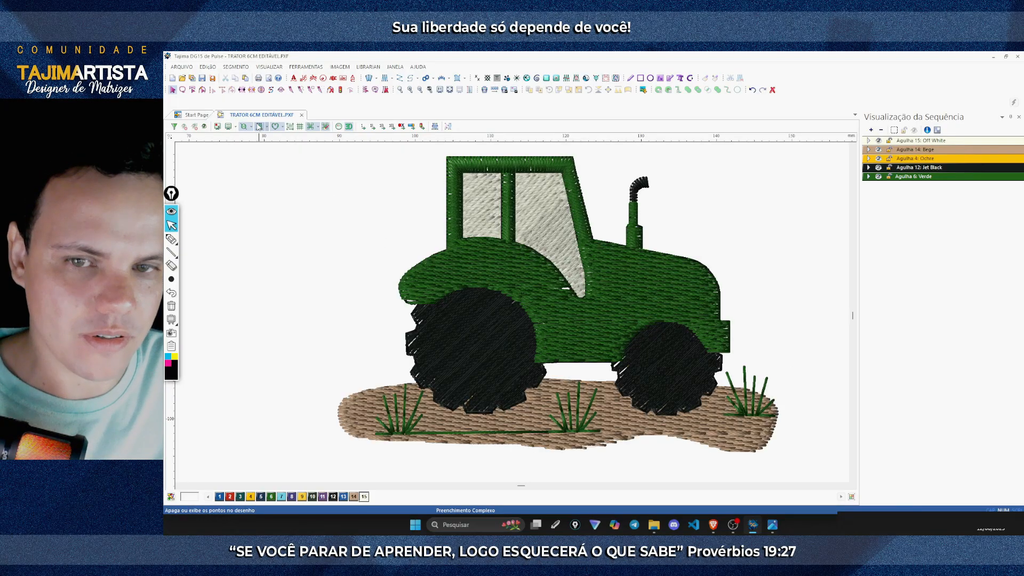
click(260, 127)
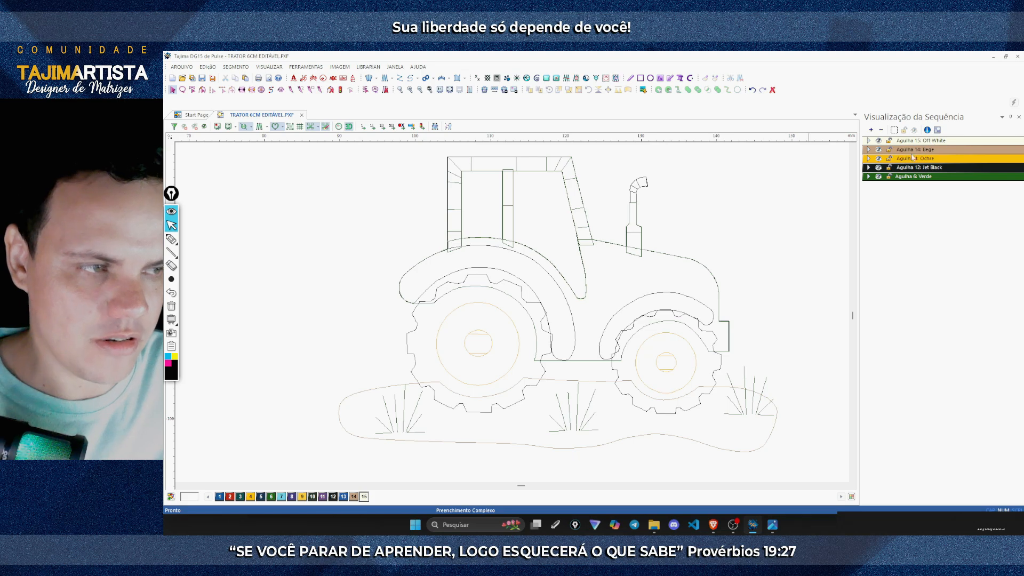
click(259, 127)
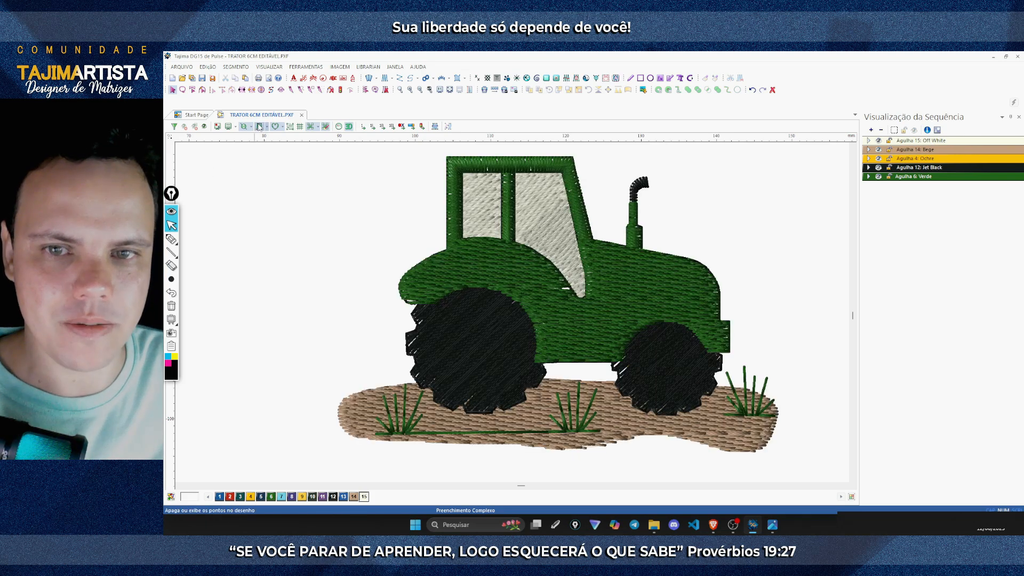
Step: Move the ground's needle 14 Bege group to the start of the sequence and deselect it
click(344, 396)
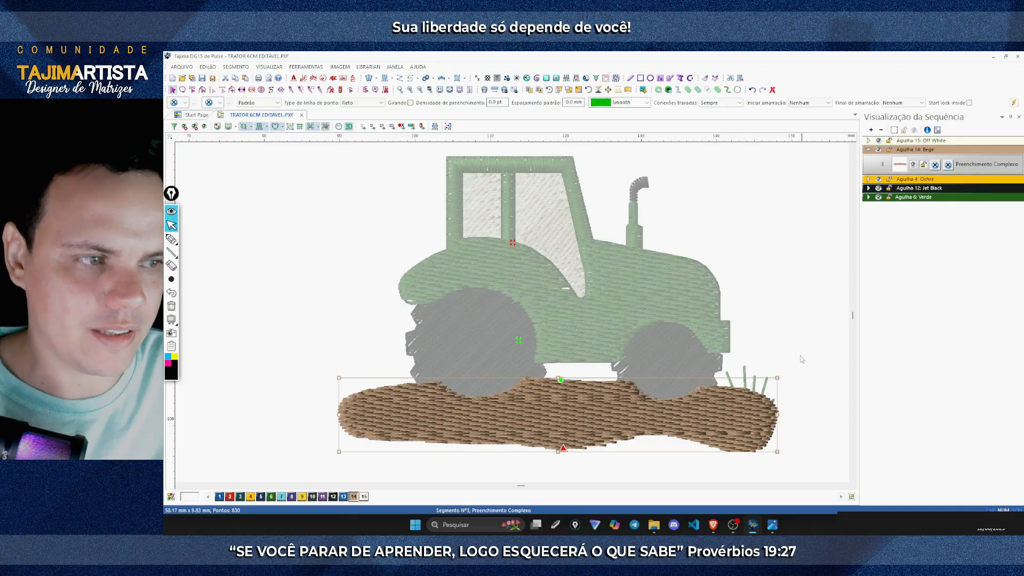
click(798, 273)
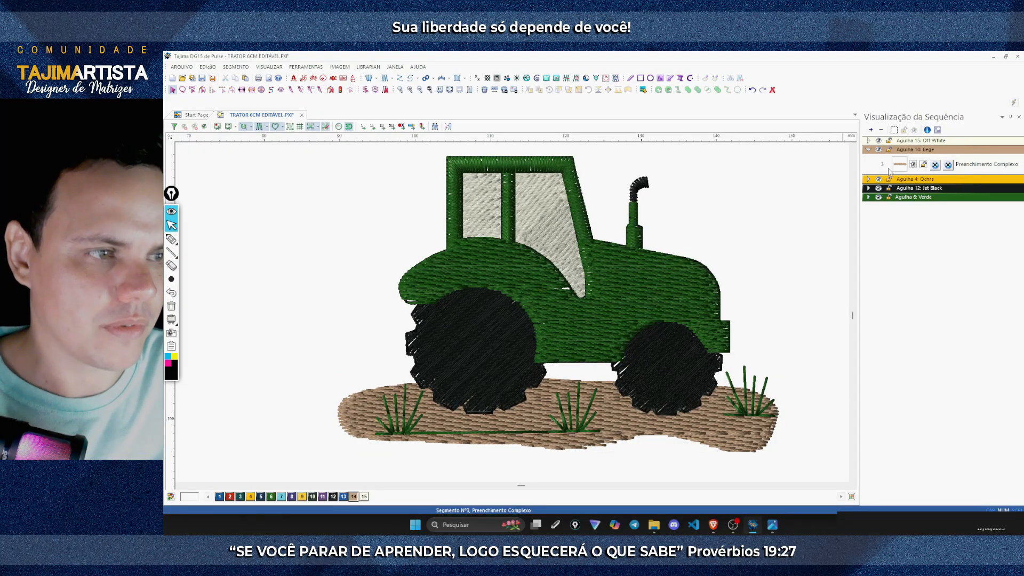
click(869, 150)
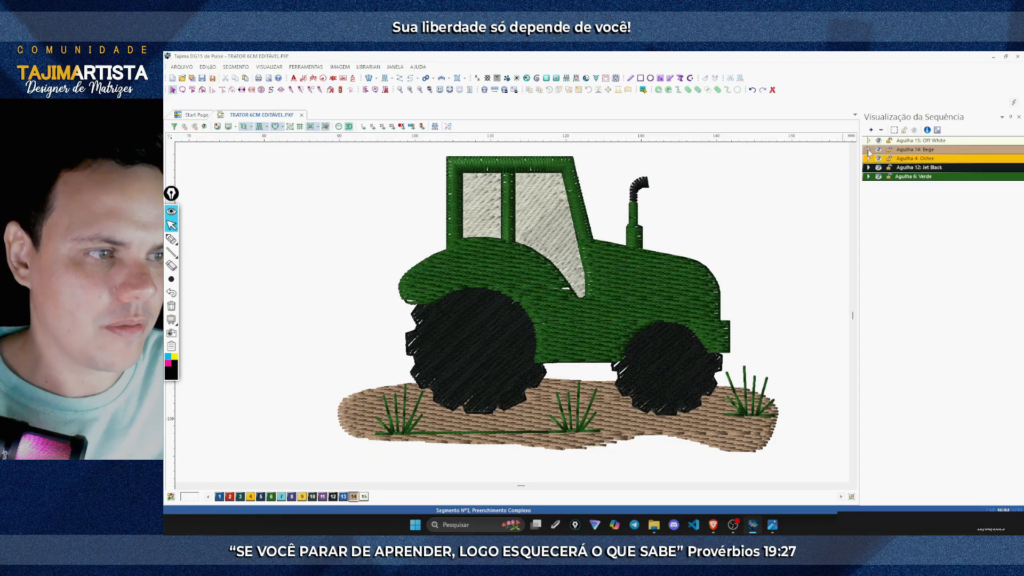
click(922, 151)
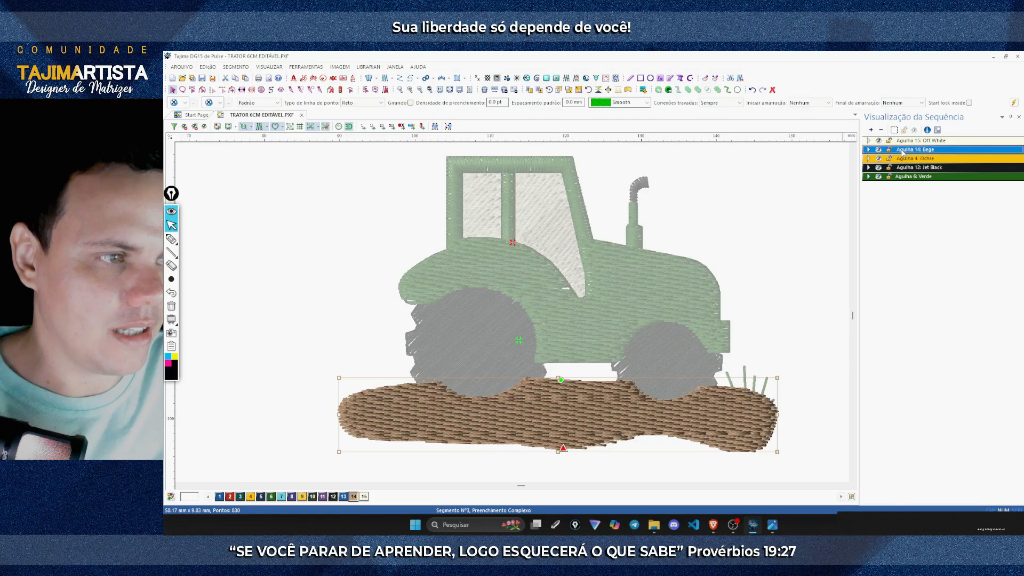
drag(903, 152, 902, 141)
click(788, 190)
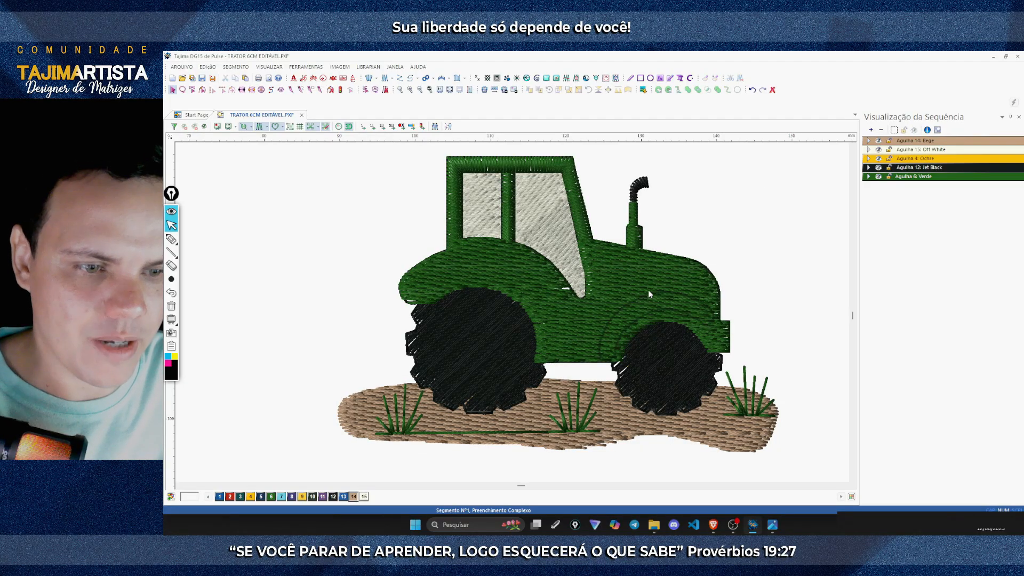
Step: Move the needle 6 Verde group directly after Bege in the sequence and deselect it
click(902, 177)
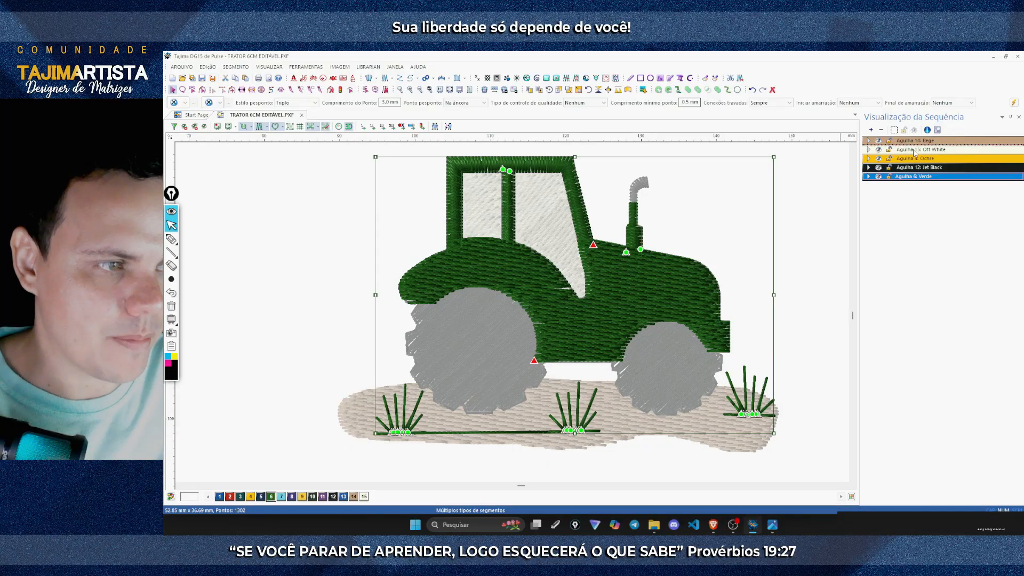
drag(908, 150, 906, 149)
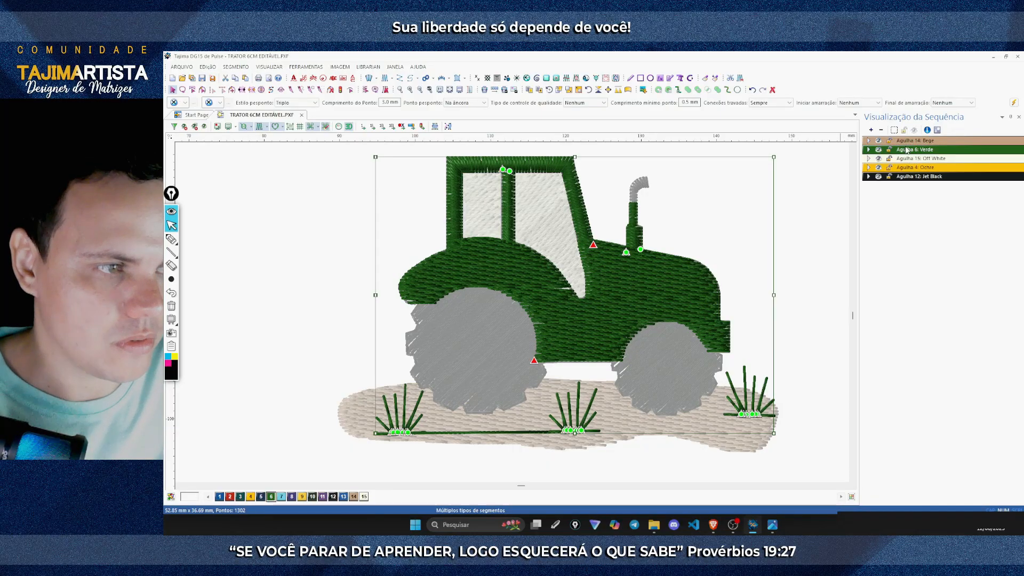
click(814, 190)
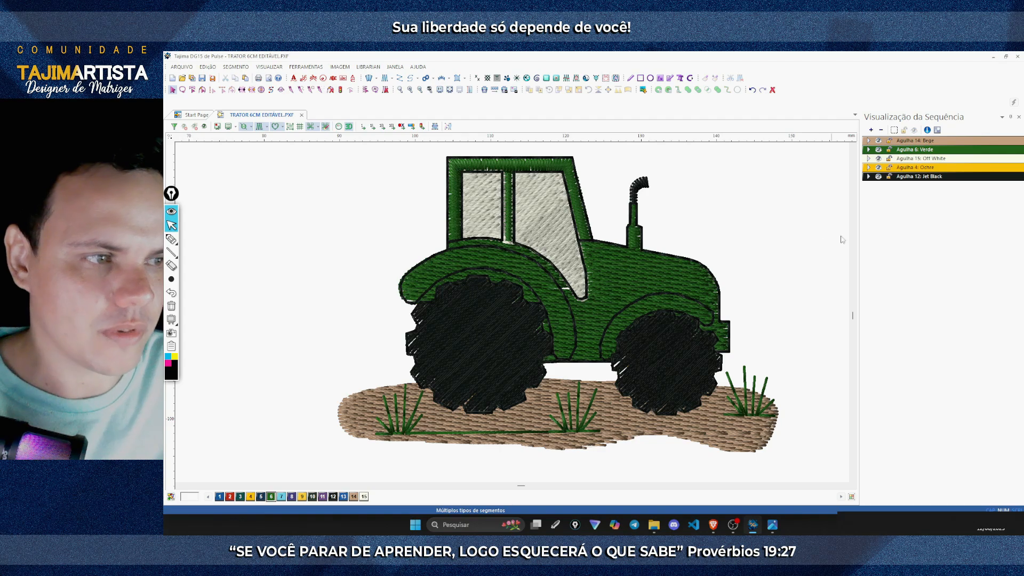
Step: Scribble a freehand wavy mark beside the needle groups in the sequence list and clear it
click(917, 160)
click(826, 198)
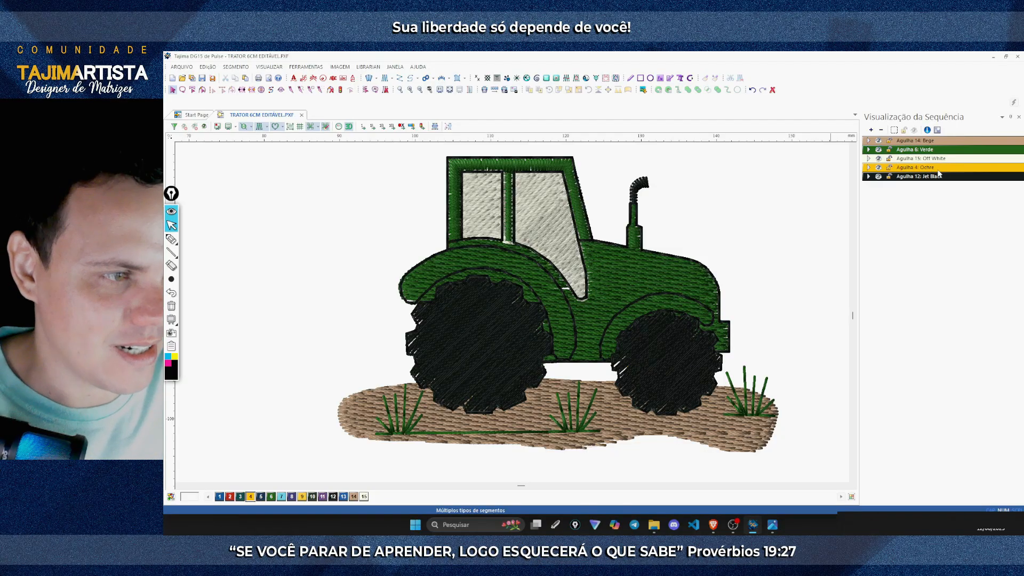
click(172, 239)
mouse_move(847, 129)
mouse_down()
mouse_move(852, 163)
mouse_move(842, 187)
mouse_up()
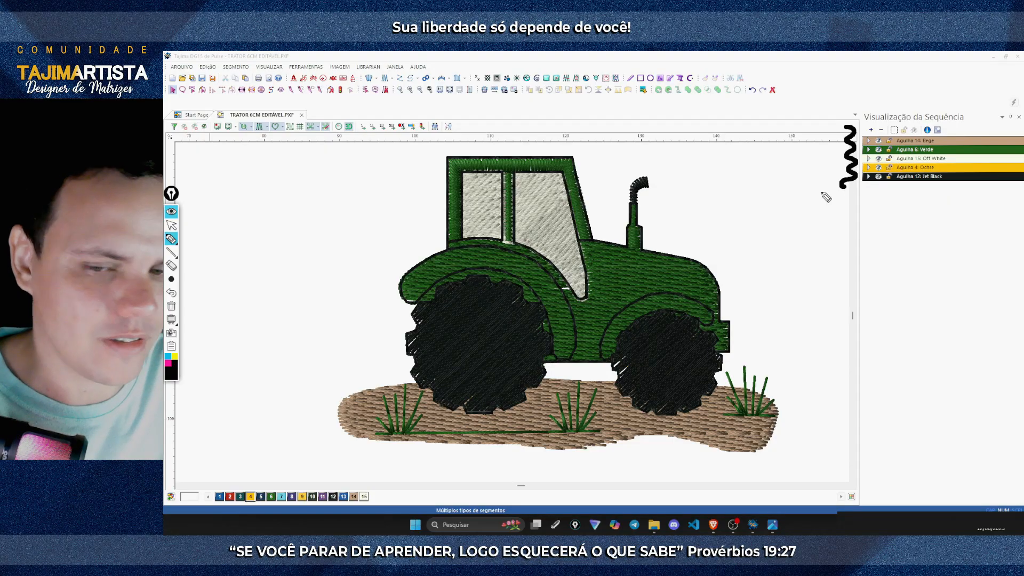
click(171, 307)
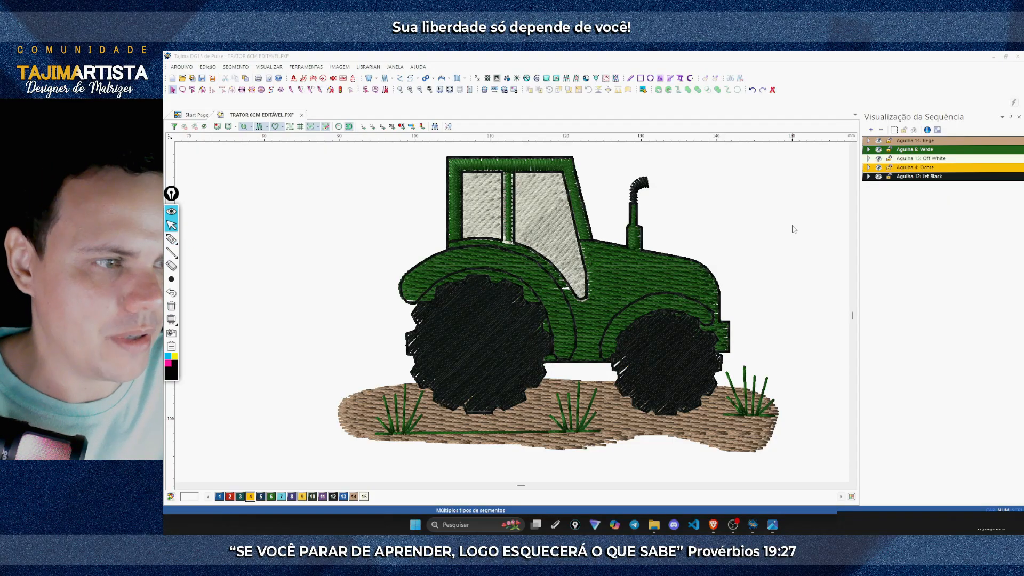
Step: Move the needle 12 Jet Black group ahead of needle 4 Ochre, deselect it and expand the Bege group
click(914, 180)
click(923, 176)
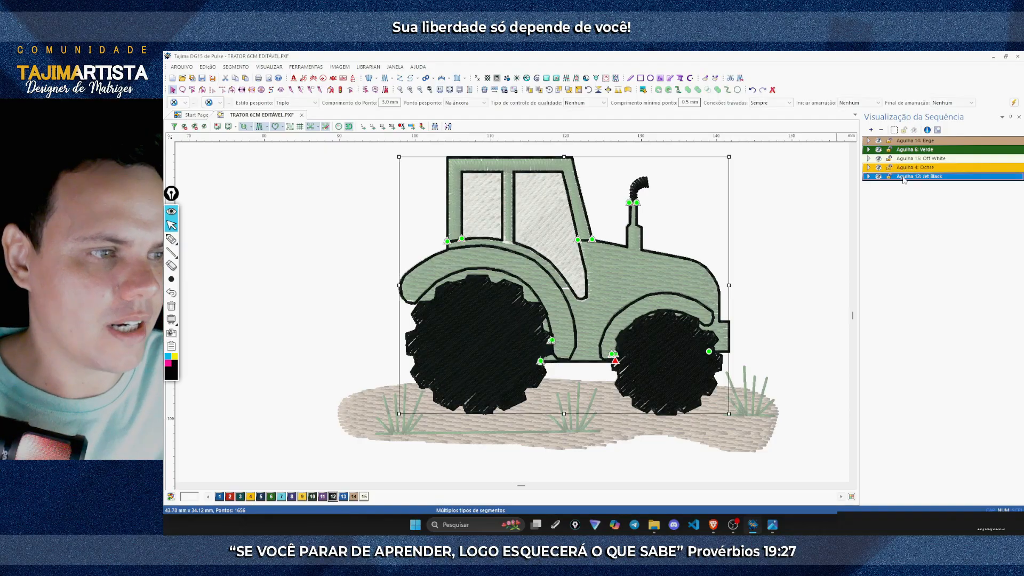
drag(912, 180, 912, 165)
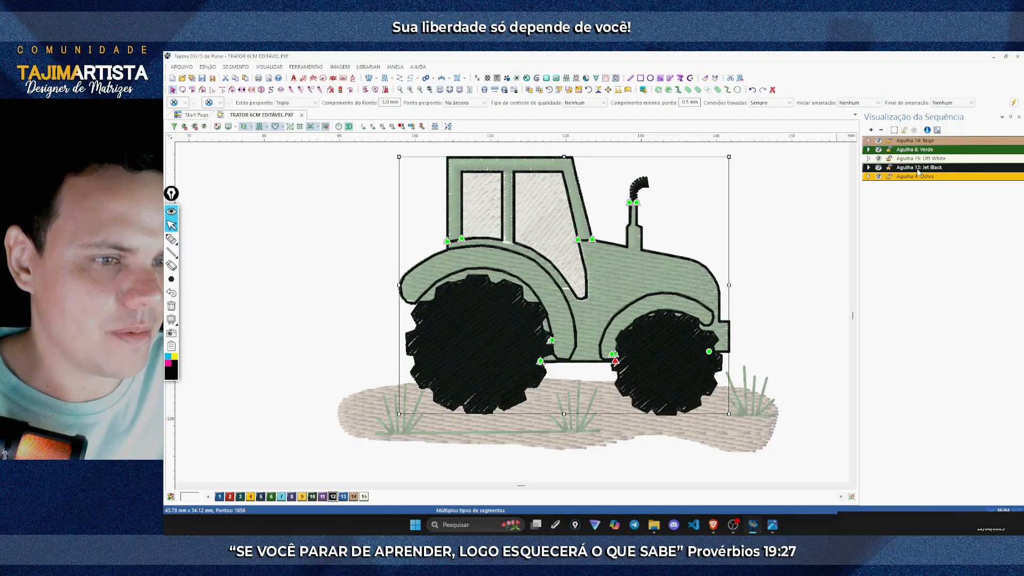
click(801, 196)
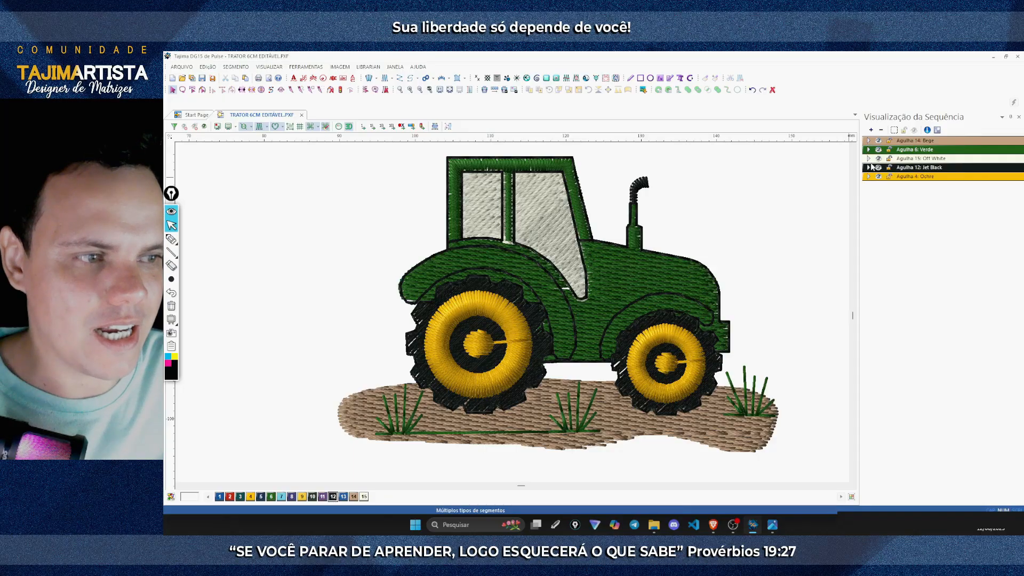
click(869, 141)
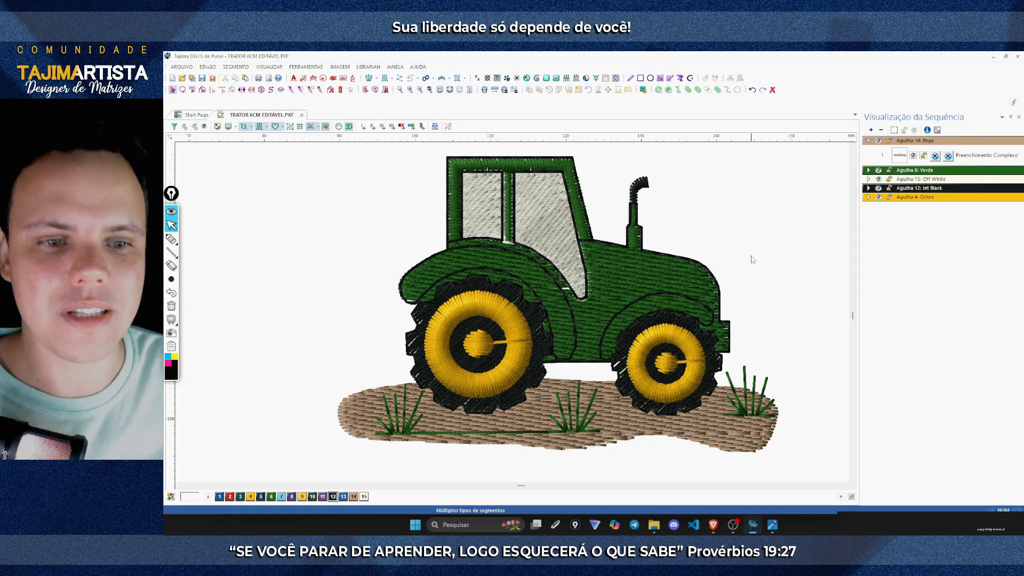
Step: Expand the Verde needle group, inspect its Pesponto grass segments 2 to 9 one by one, and deselect
click(869, 170)
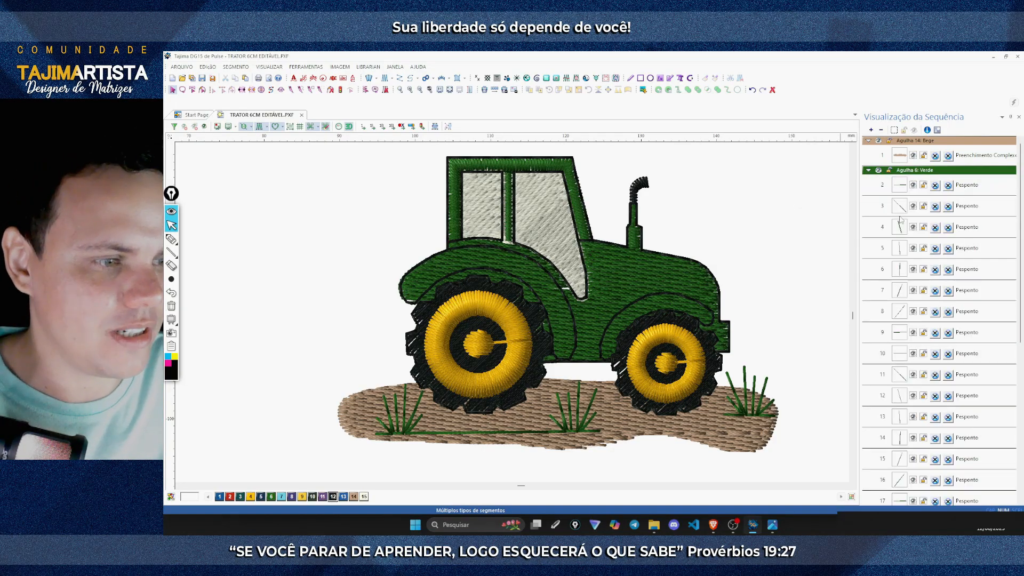
click(901, 187)
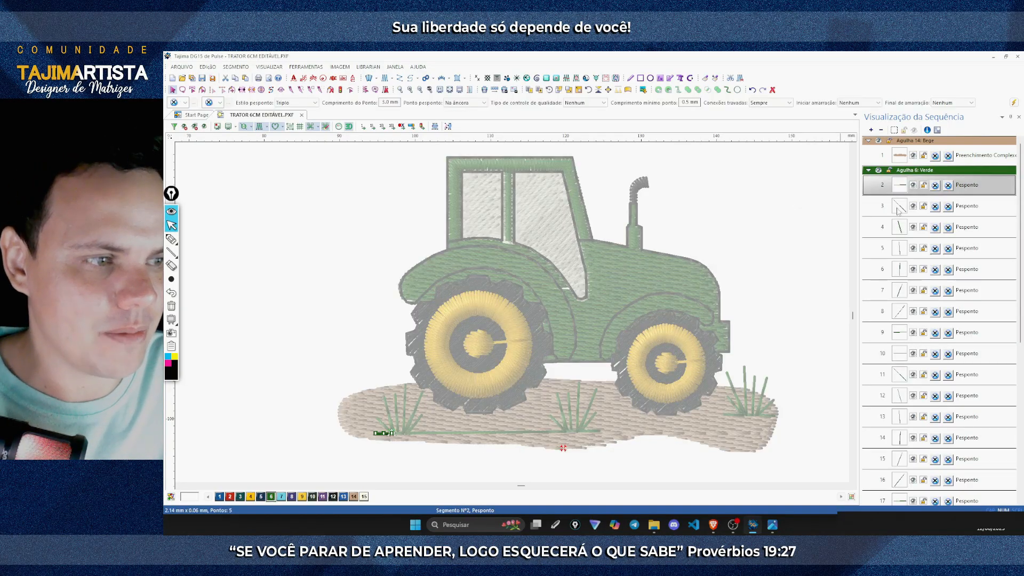
click(900, 208)
click(901, 229)
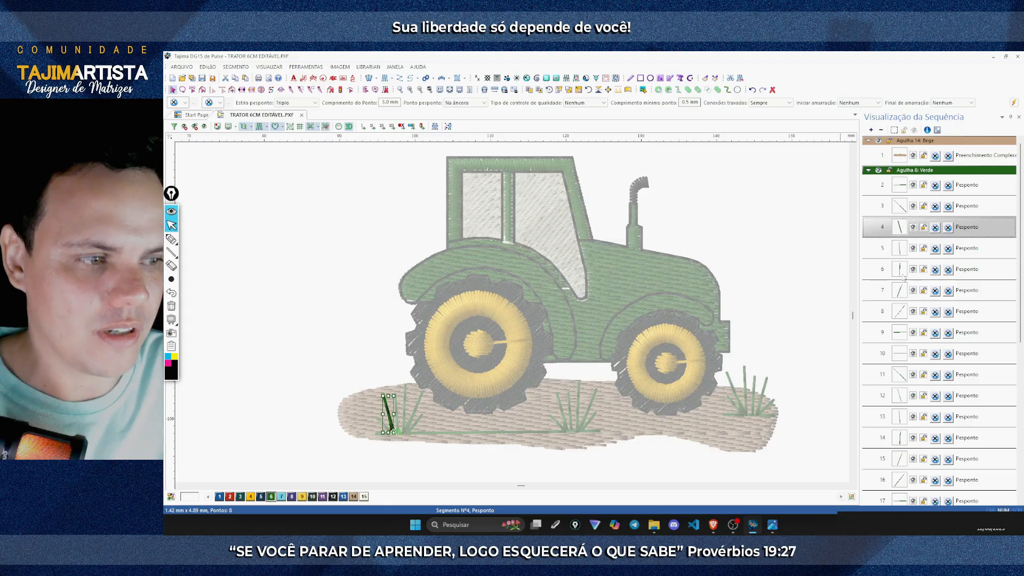
key(Down)
key(Down)
key(Down)
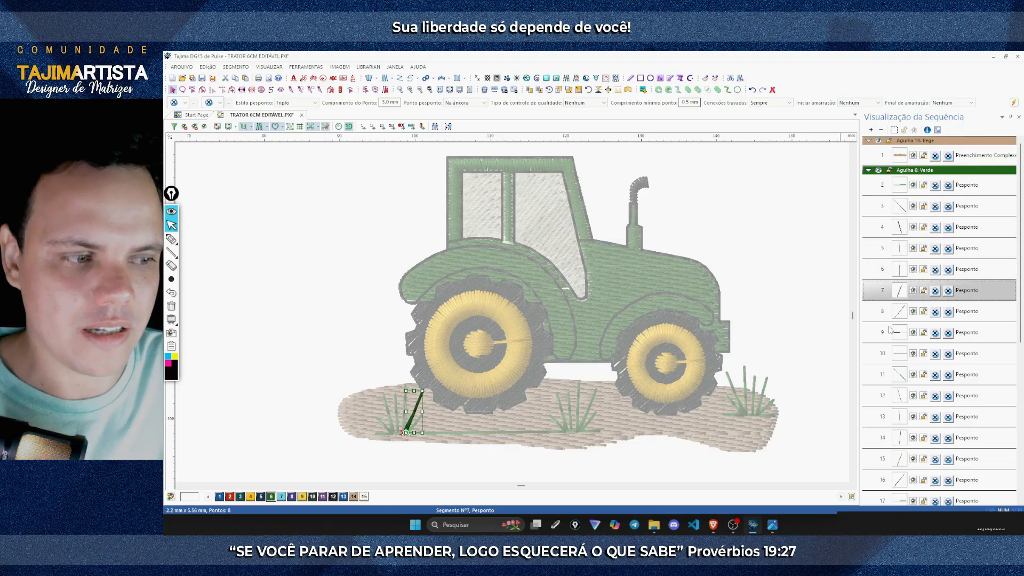
click(898, 316)
click(899, 336)
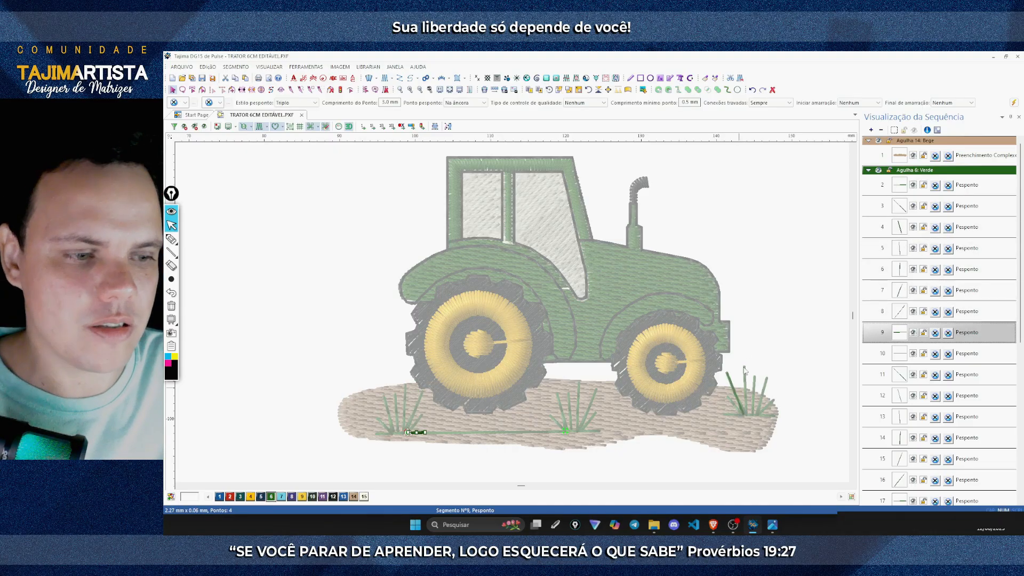
click(748, 311)
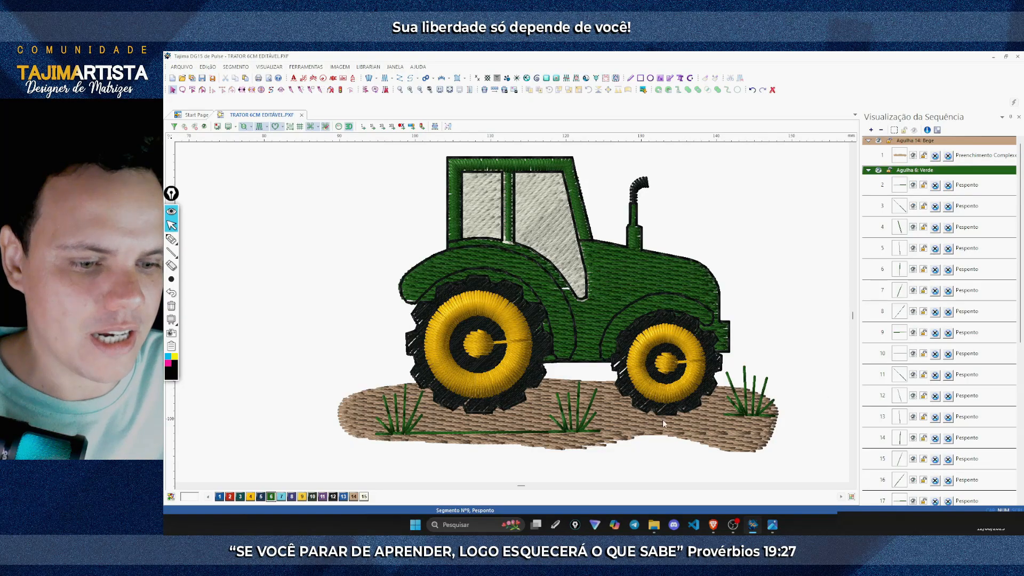
Step: Select each of the three grass clumps in turn to check their order in the sequence, and deselect
drag(364, 413, 418, 440)
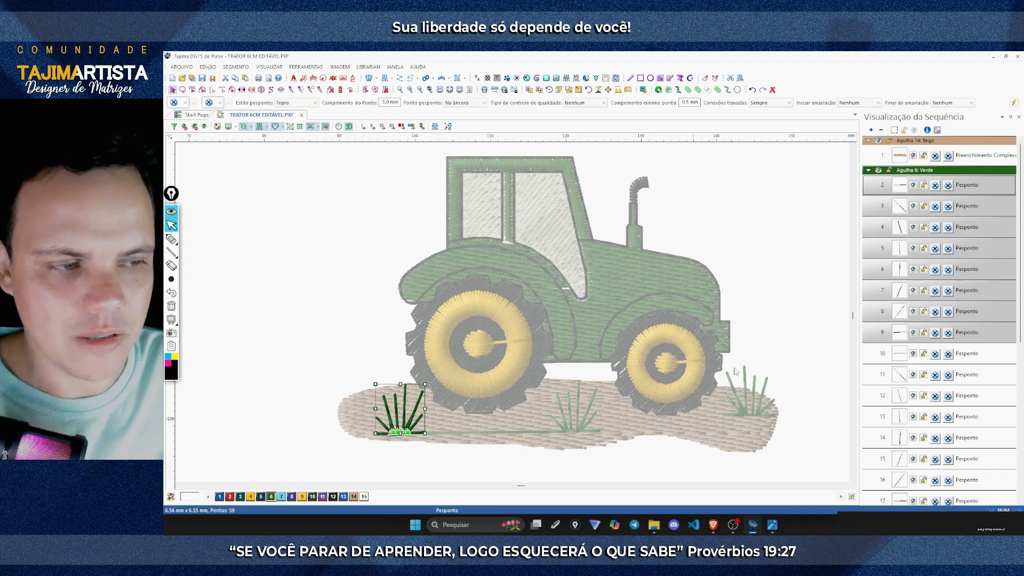
drag(1021, 230, 1021, 249)
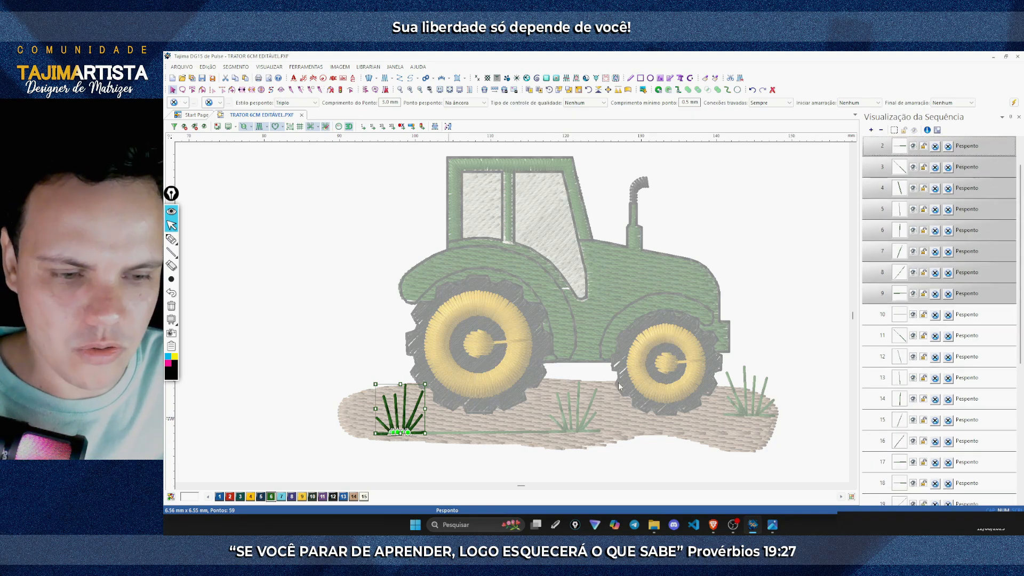
scroll(1021, 293, up, 1)
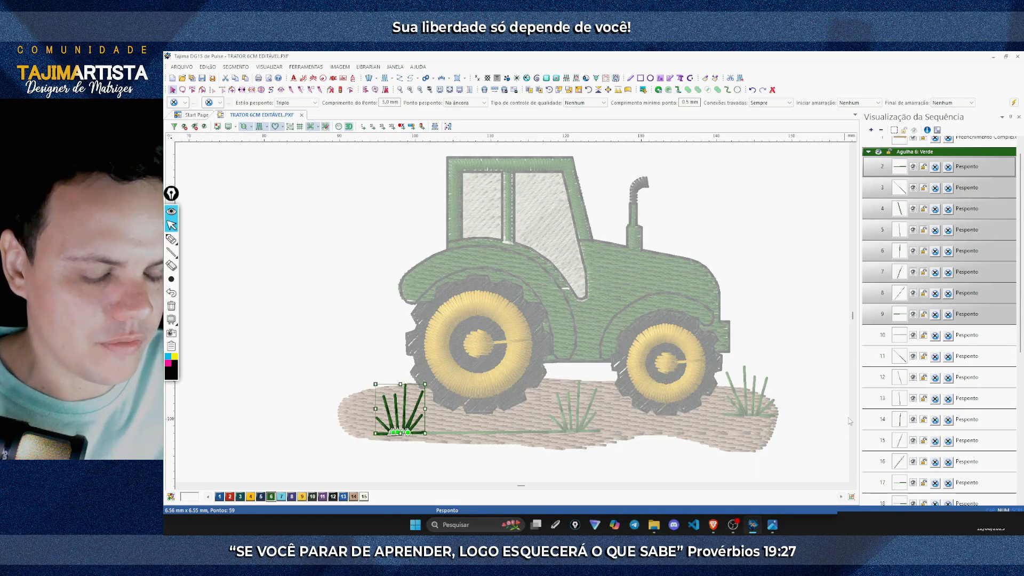
drag(542, 407, 590, 433)
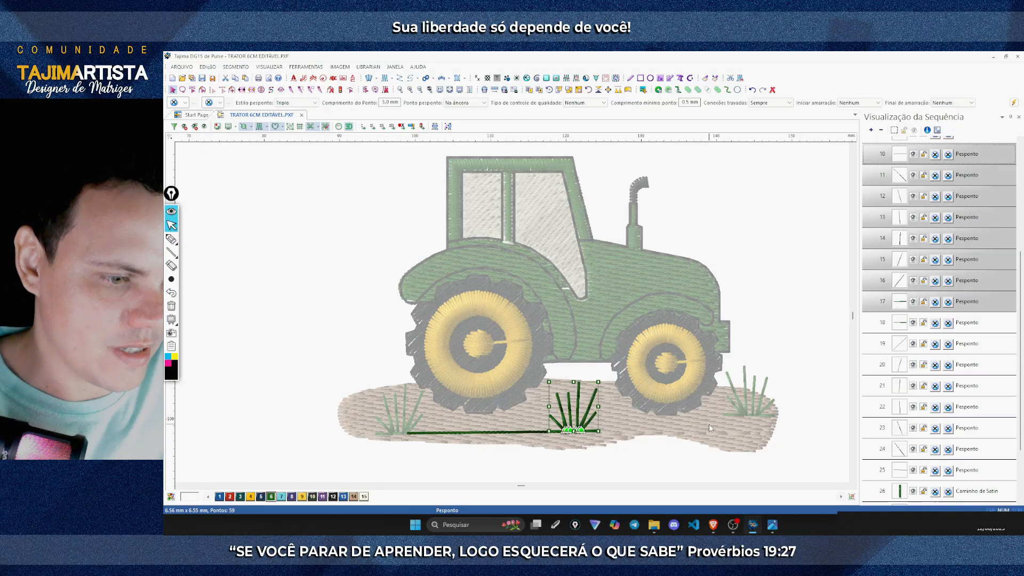
drag(761, 409, 763, 407)
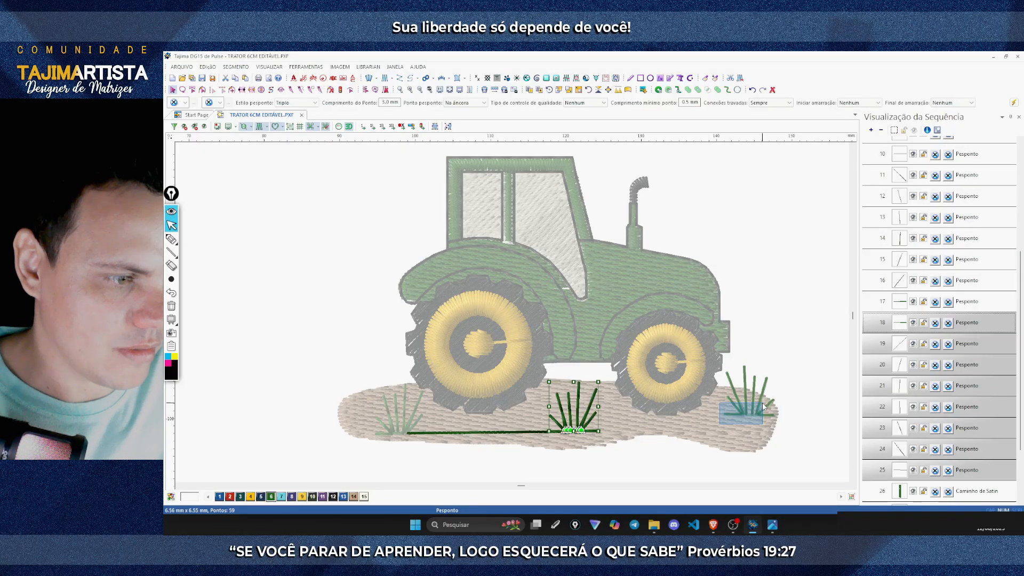
scroll(1023, 353, down, 4)
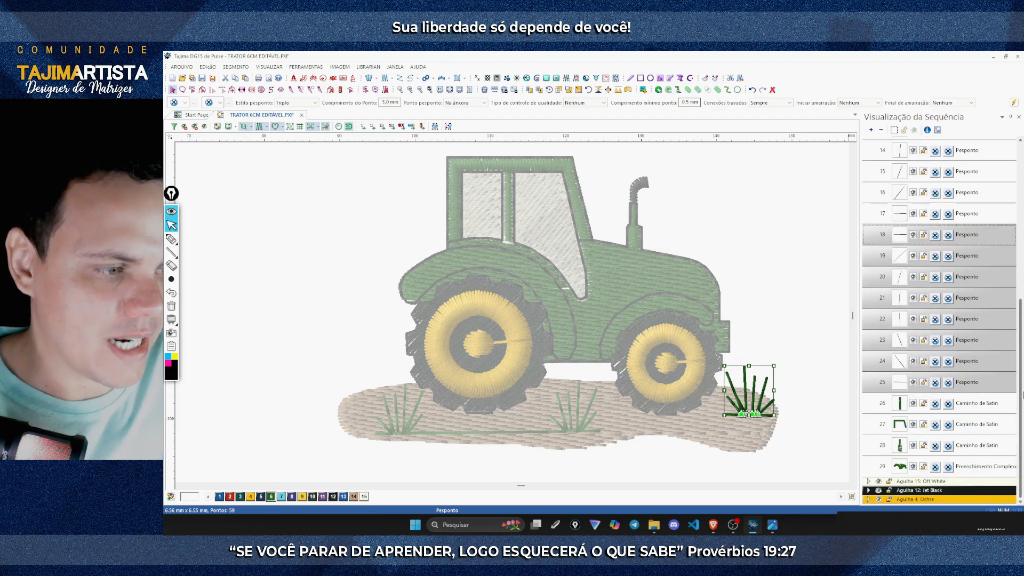
scroll(1023, 353, up, 1)
click(384, 433)
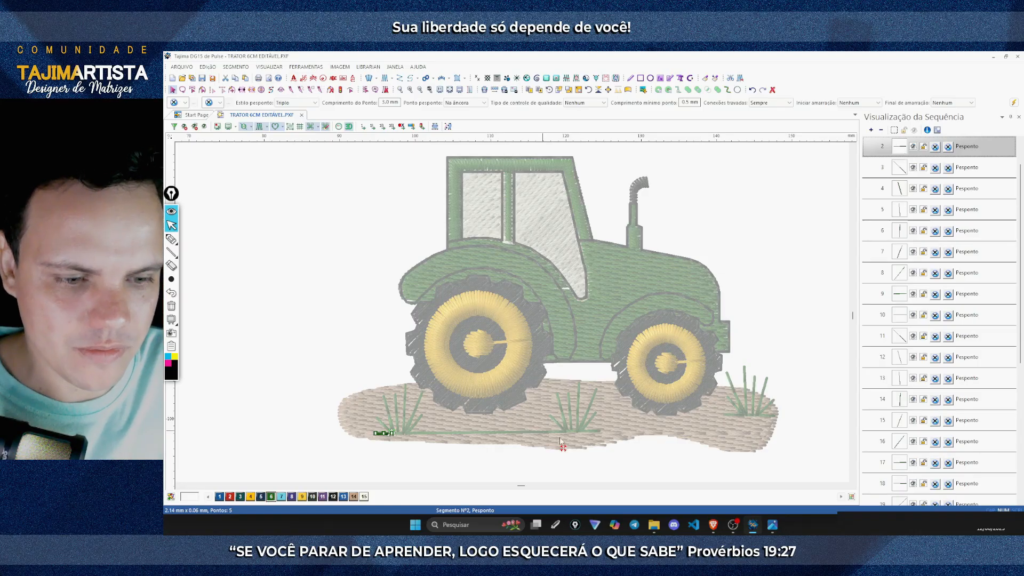
click(578, 471)
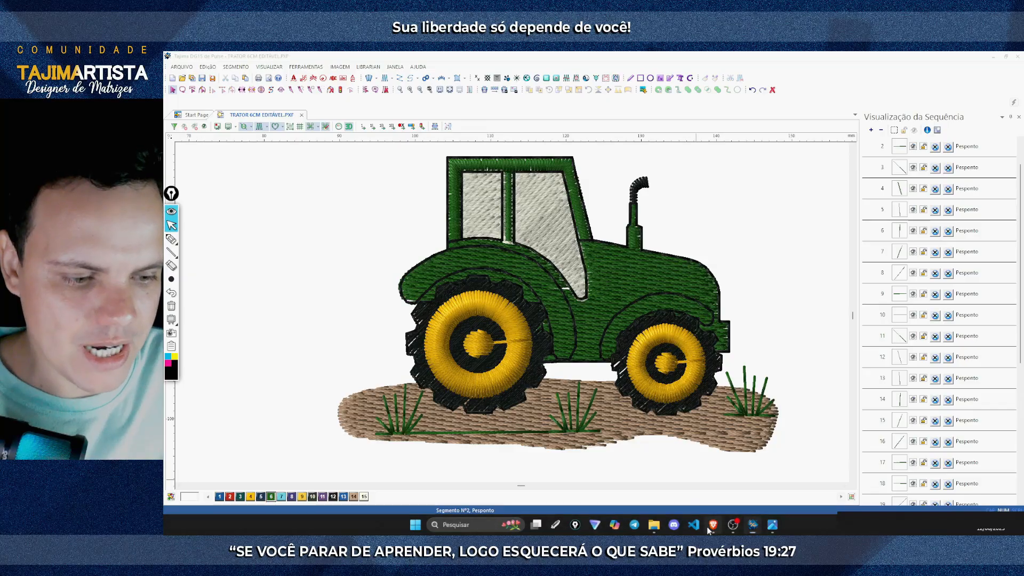
Step: Switch to the Google Docs checklist, tick off "Organizar os objetos", review the "Configurar os pontos" item and return to Tajima
key(alt+Tab)
click(655, 327)
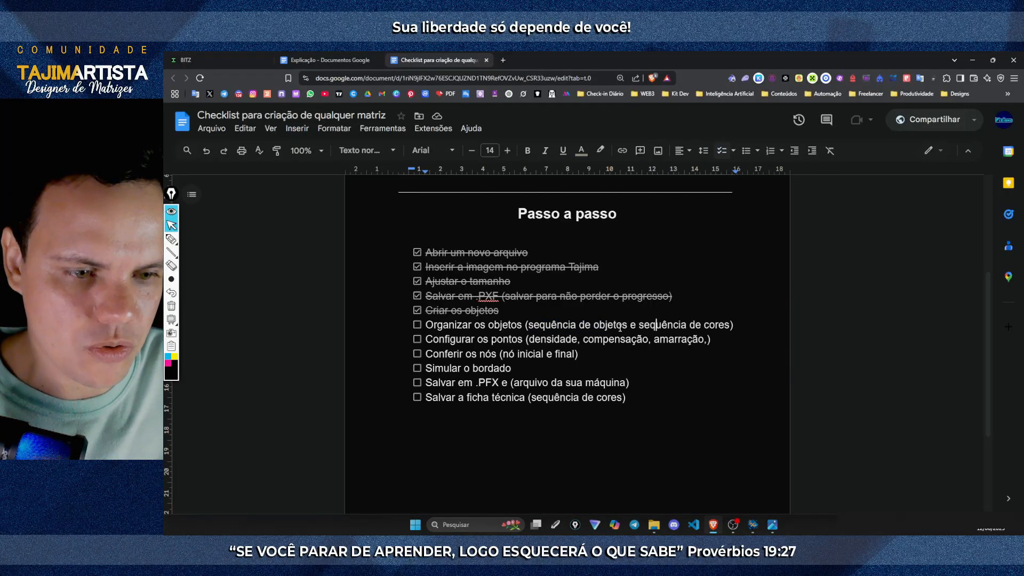
click(417, 325)
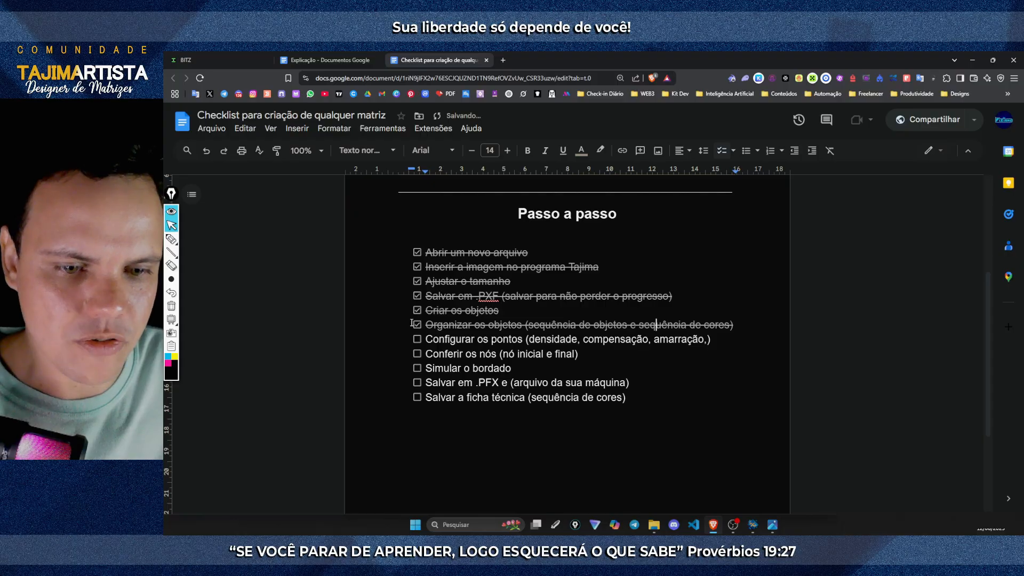
drag(439, 339, 615, 342)
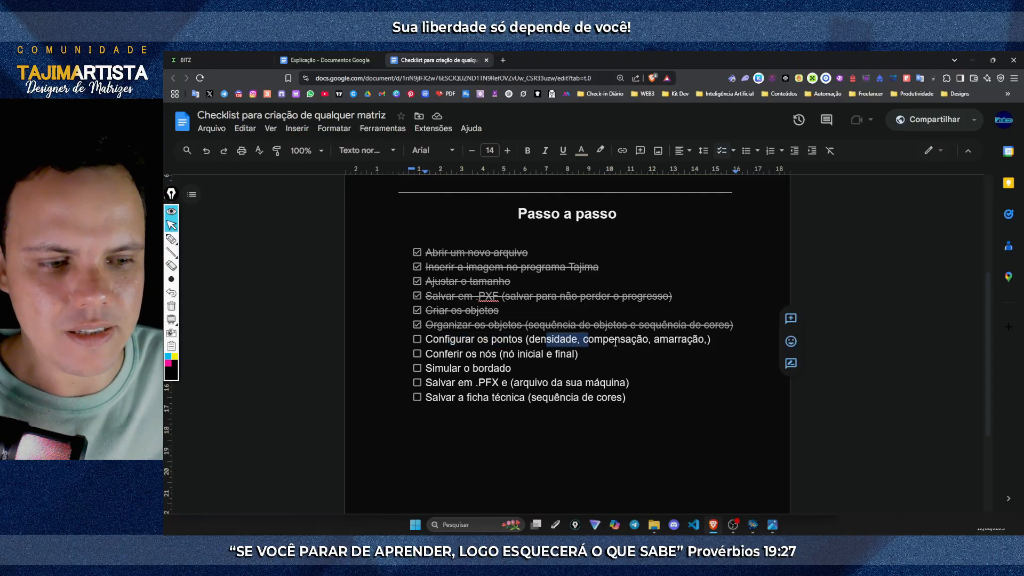
click(678, 340)
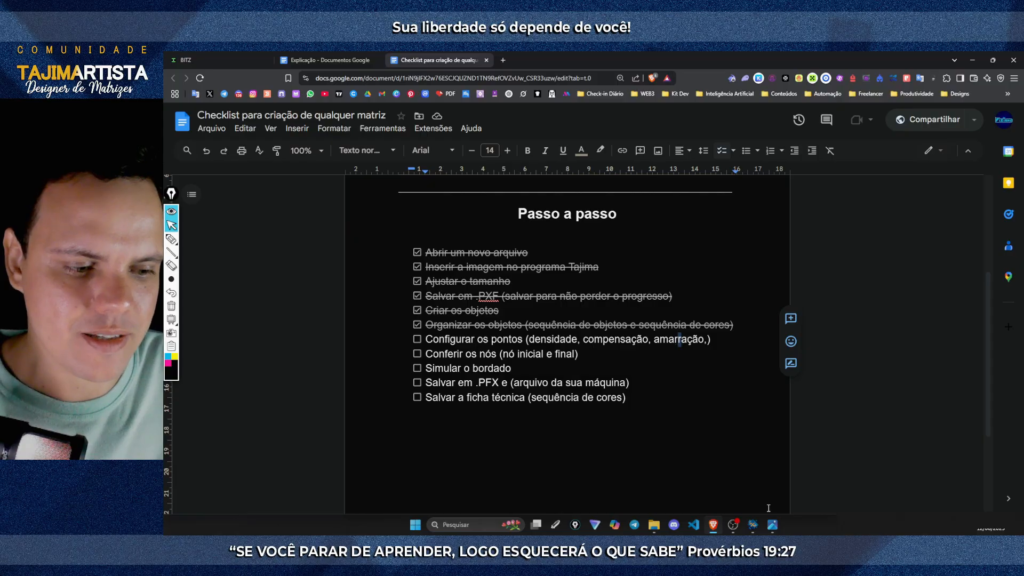
click(752, 524)
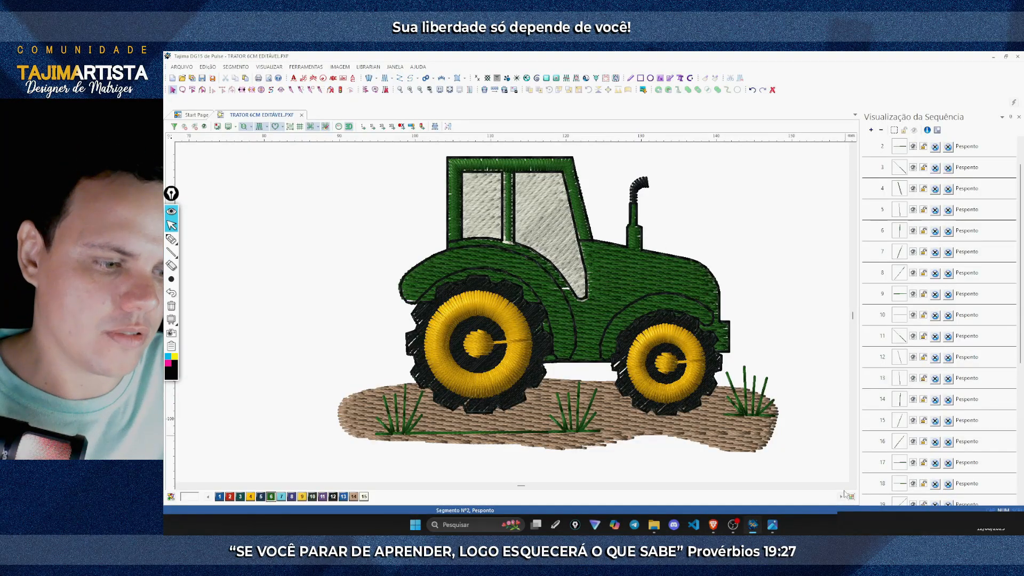
Step: Draw freehand black annotation strokes along the cab's rear and roof edges, and clear them
click(845, 487)
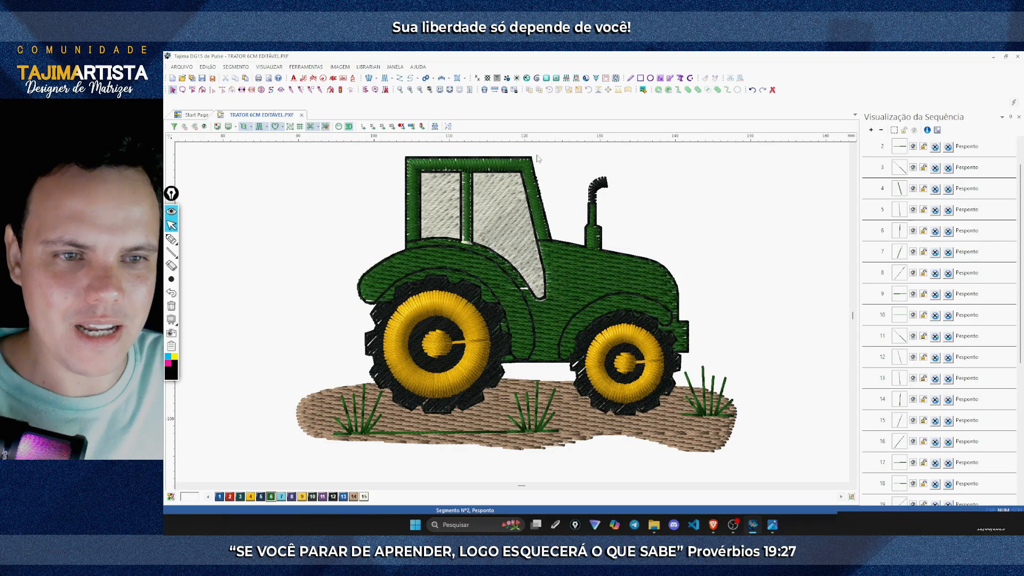
click(171, 240)
click(172, 240)
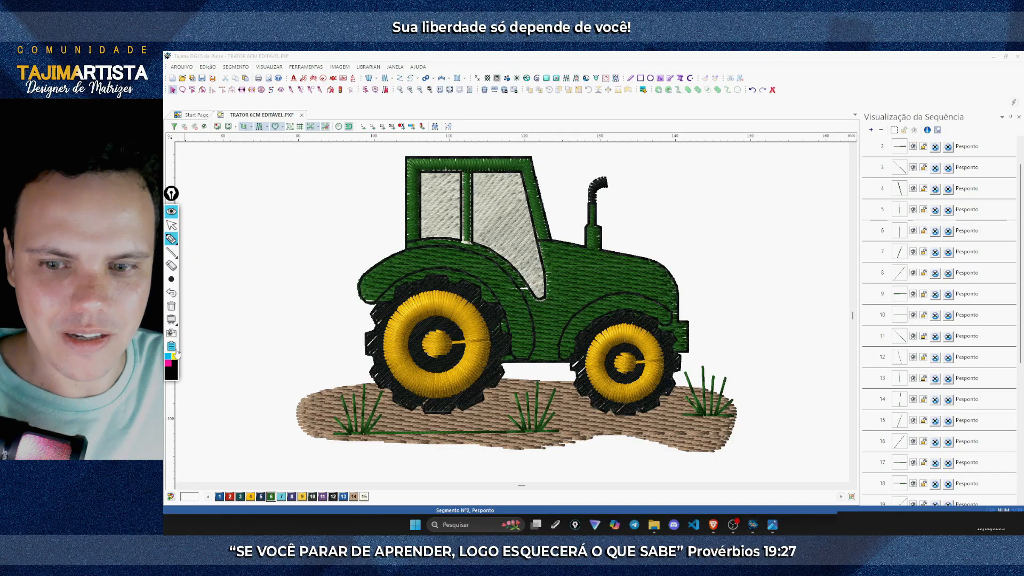
mouse_move(523, 146)
mouse_down()
mouse_move(404, 149)
mouse_move(394, 242)
mouse_up()
mouse_move(431, 159)
mouse_down()
mouse_move(399, 161)
mouse_move(410, 171)
mouse_move(400, 231)
mouse_up()
drag(412, 160, 520, 159)
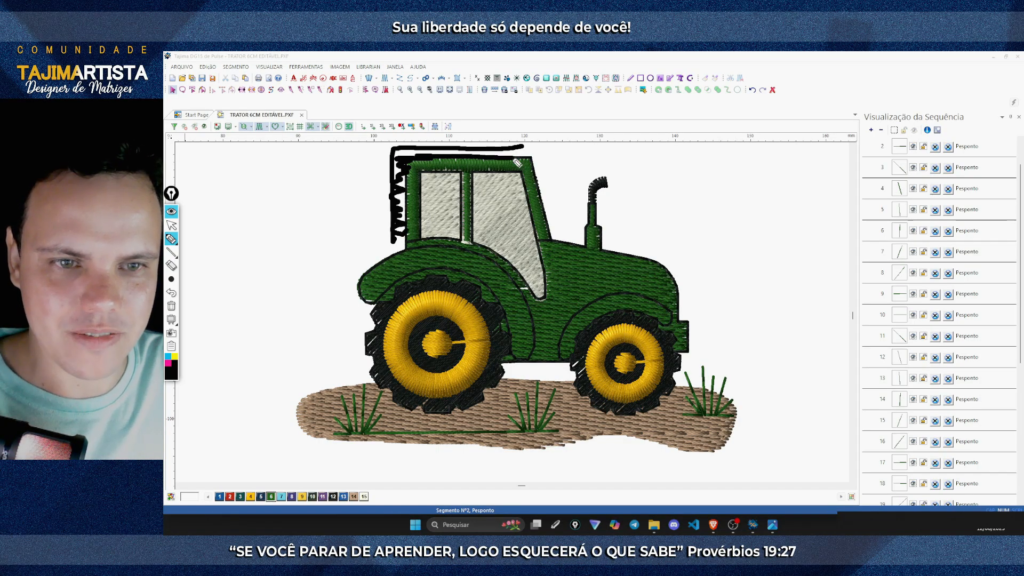
click(172, 227)
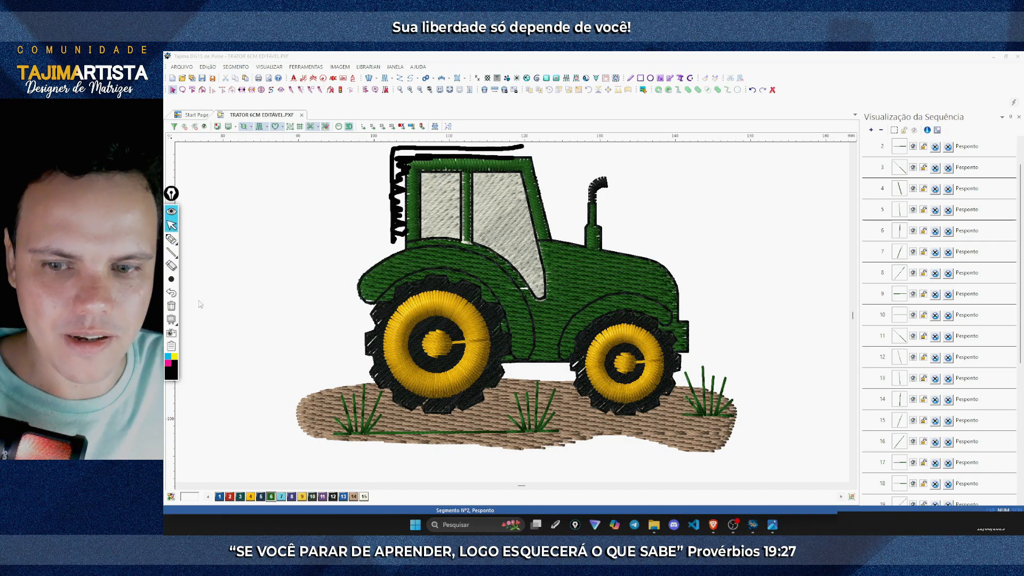
click(171, 306)
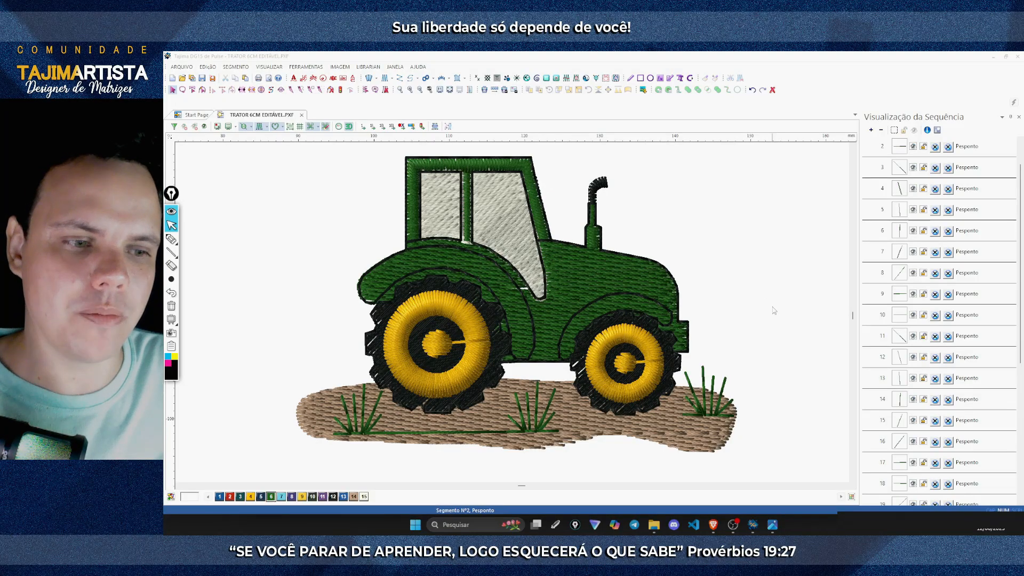
Step: Scribble a pink freehand annotation along the rear fender's edge and clear it
click(172, 240)
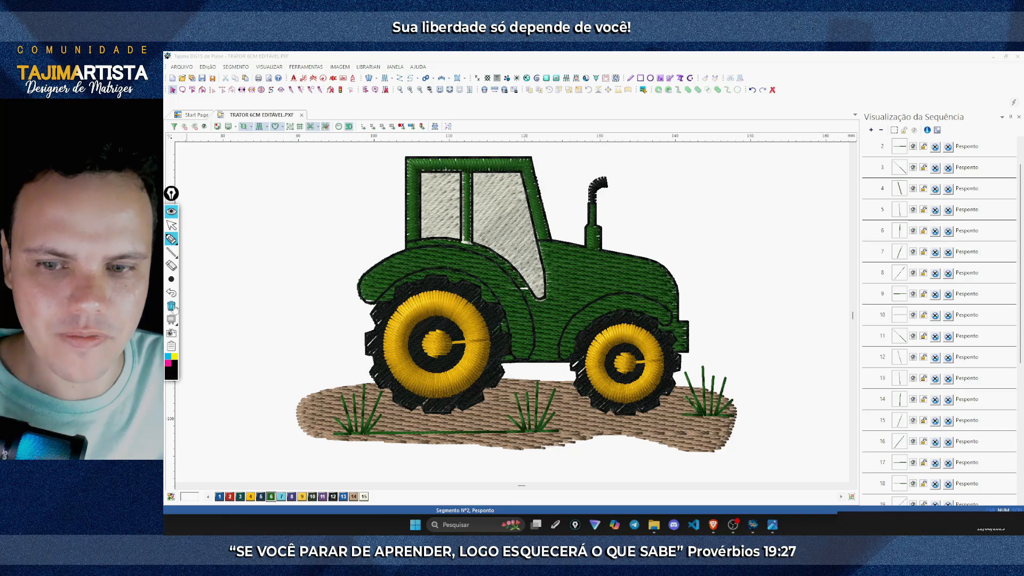
click(168, 363)
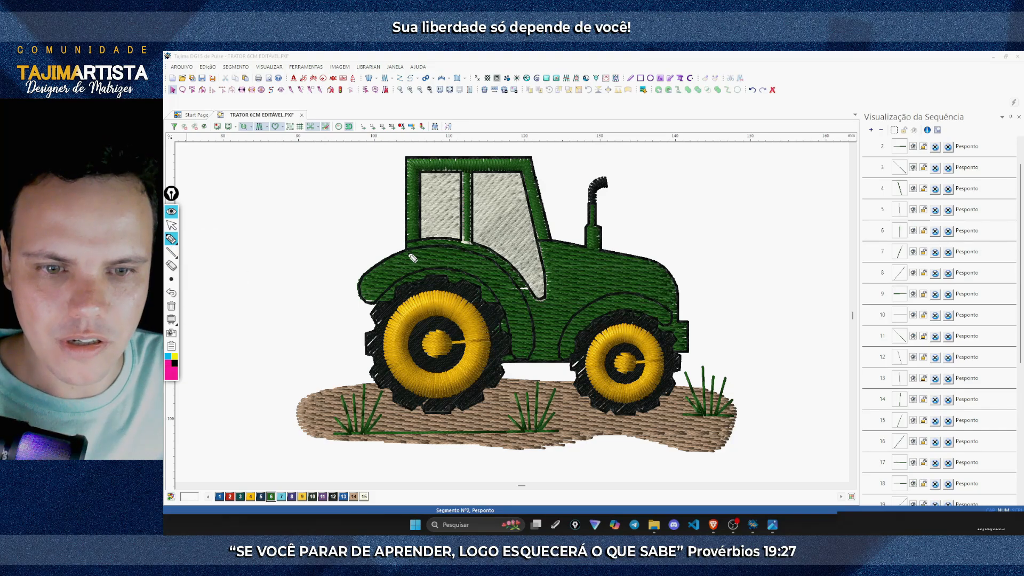
mouse_move(415, 257)
mouse_down()
mouse_move(377, 273)
mouse_move(369, 294)
mouse_up()
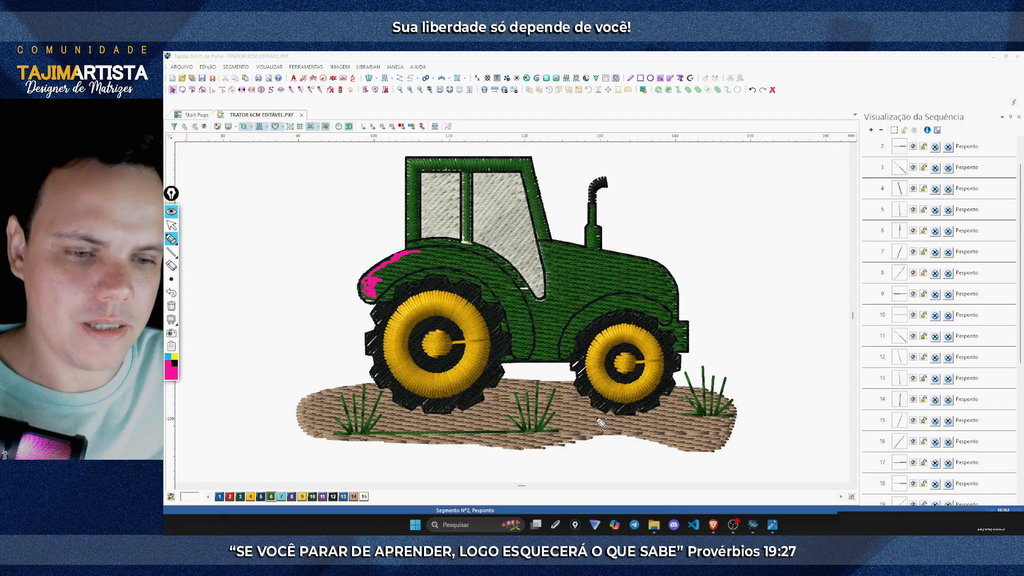
click(171, 225)
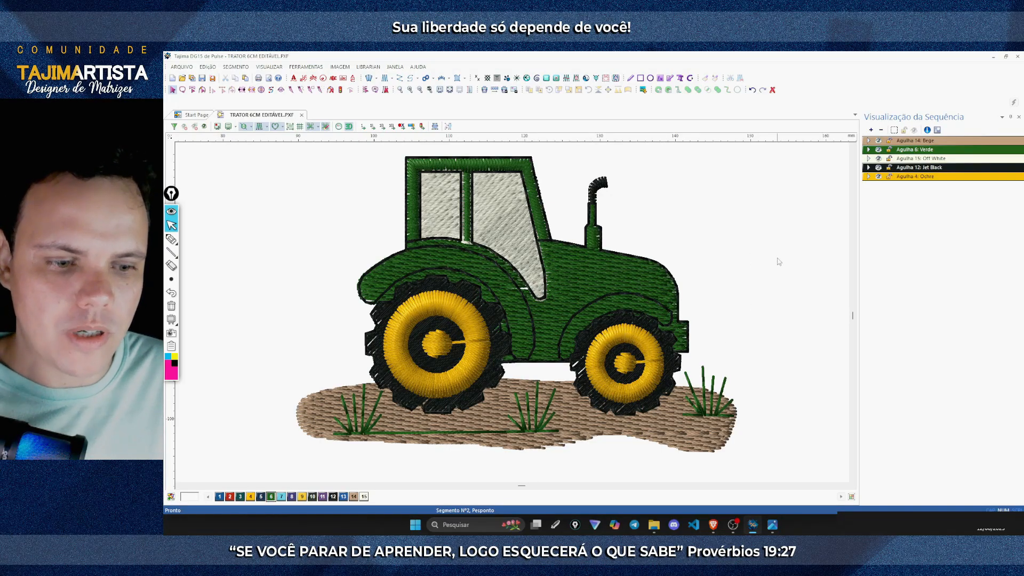
Step: Filter out the Steil, Pesponto and Caminho de Satin stitch types, and select all the remaining Preenchimento segments
click(270, 67)
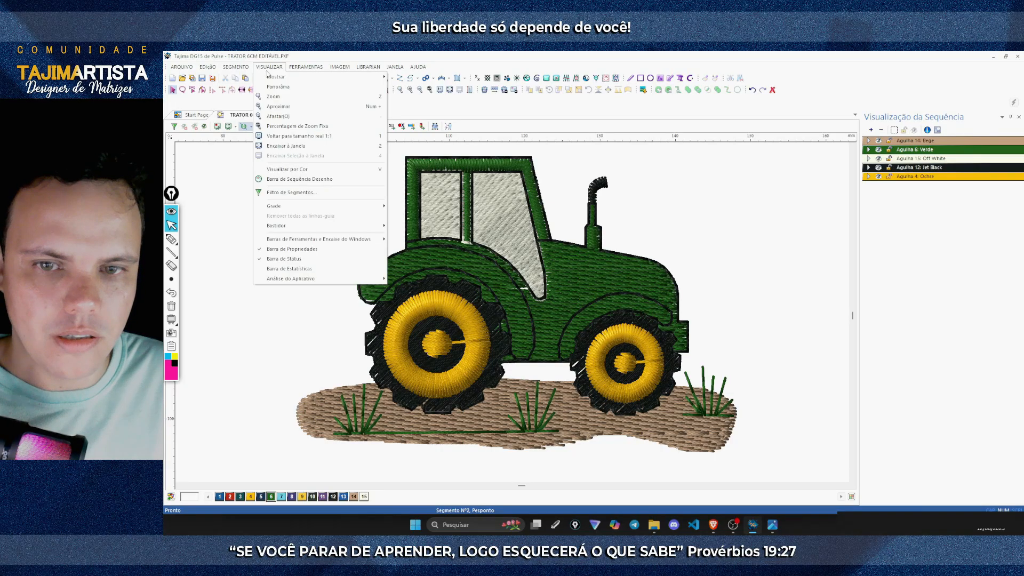
click(287, 192)
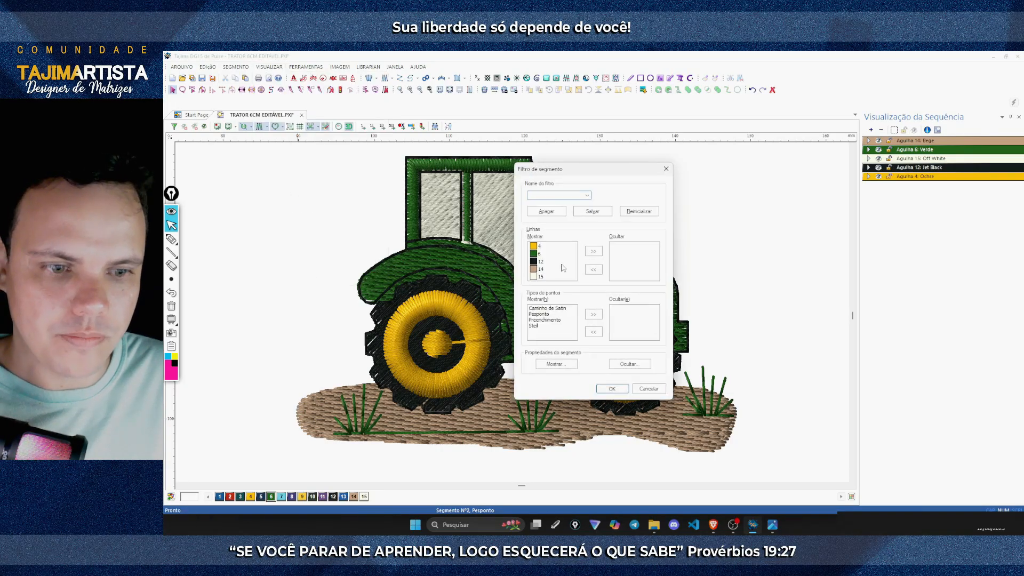
click(537, 327)
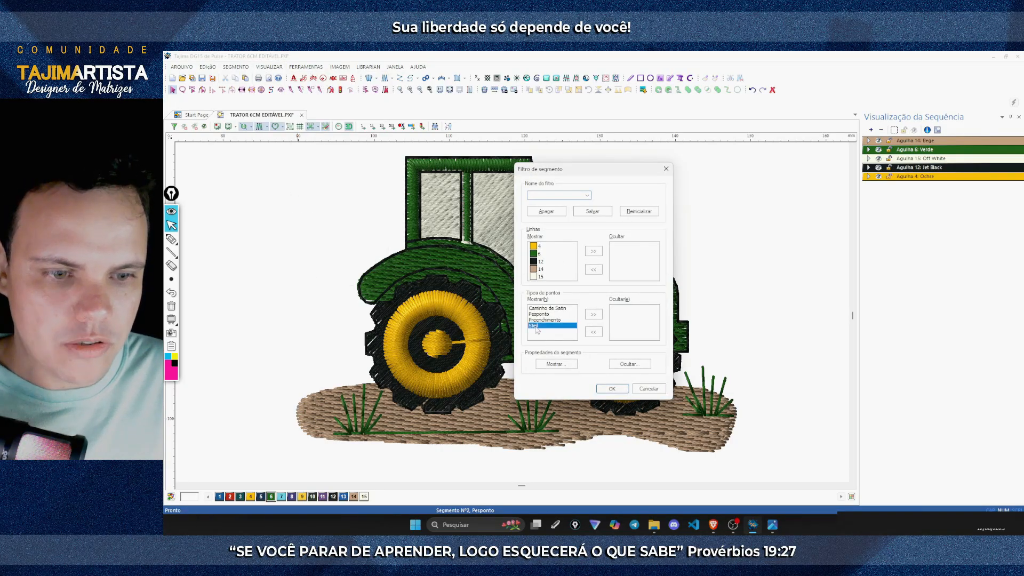
click(594, 314)
click(540, 314)
click(594, 314)
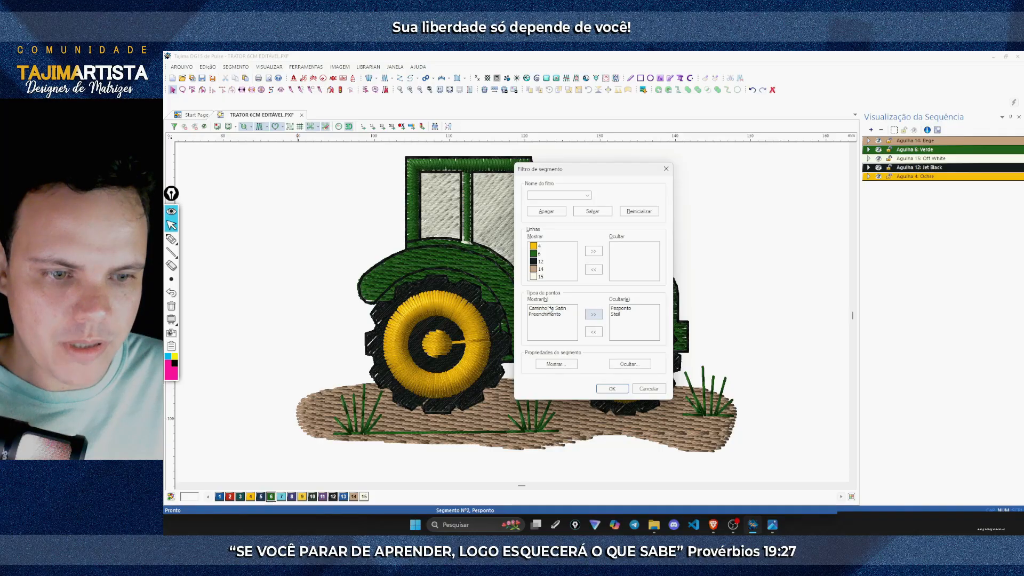
click(550, 310)
click(594, 314)
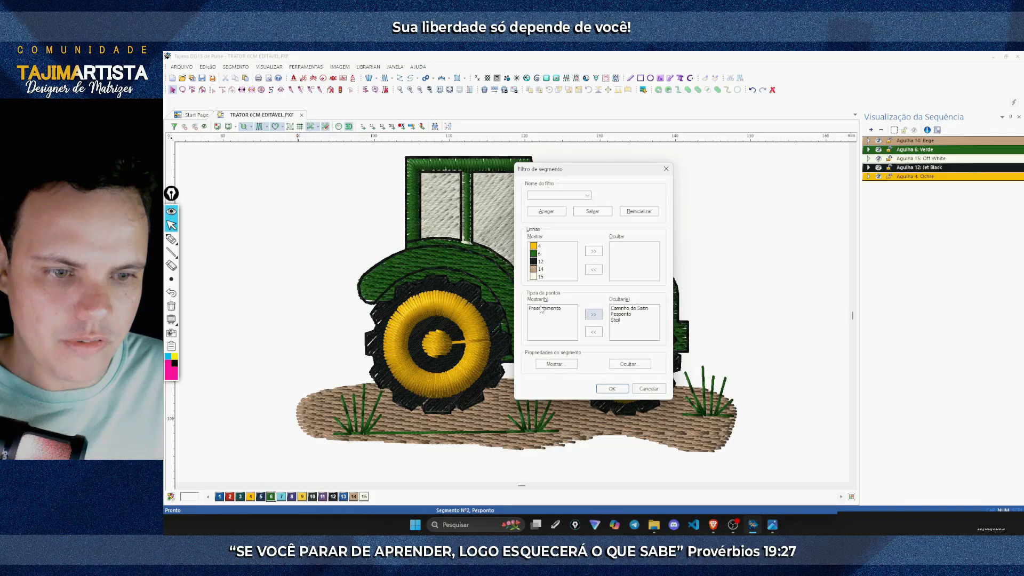
click(619, 390)
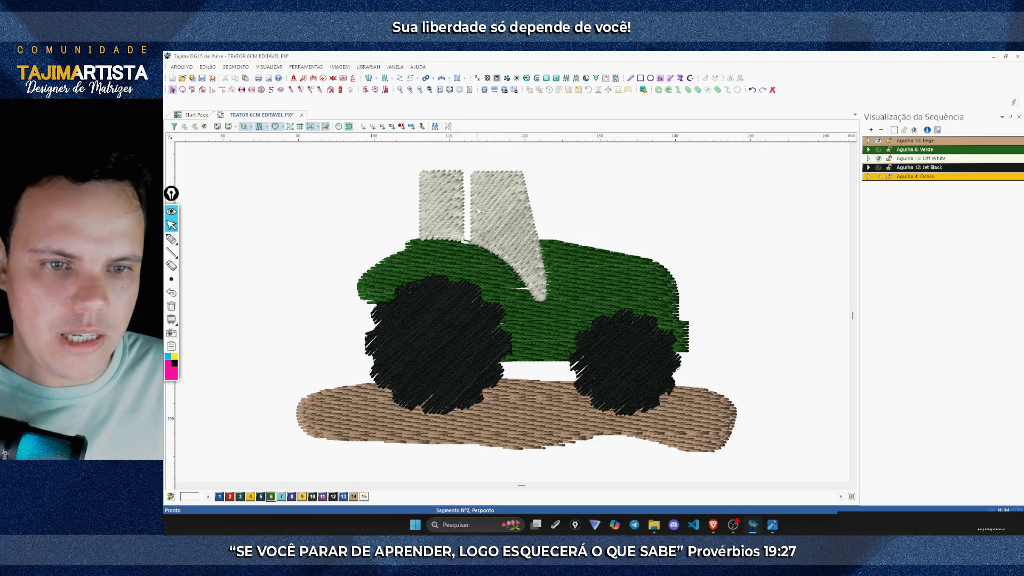
mouse_move(737, 185)
mouse_down()
mouse_move(521, 347)
mouse_move(320, 443)
mouse_up()
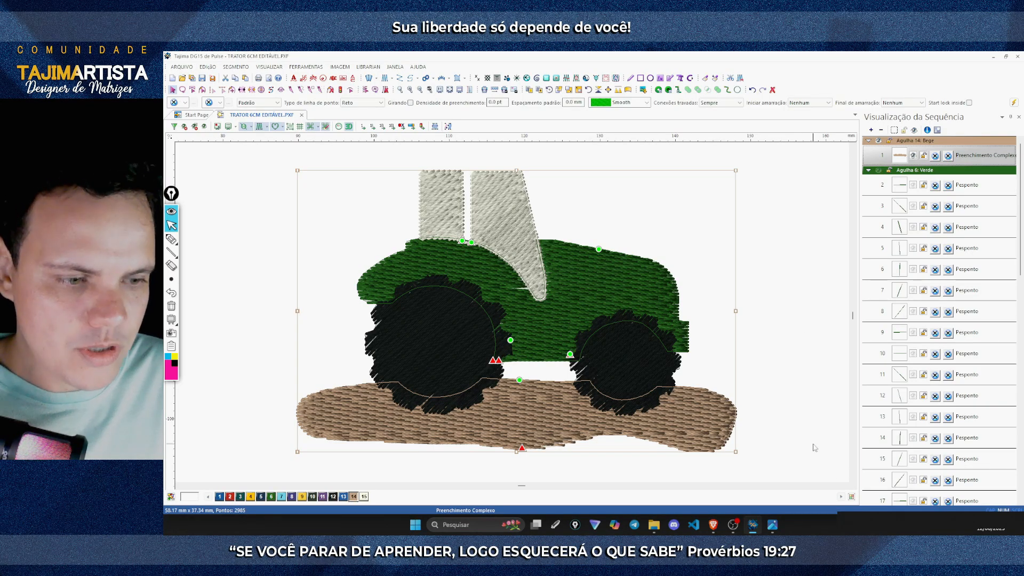
Step: Scribble pink freehand annotations over the two grey cab fills and the green tractor body, and clear them
click(845, 486)
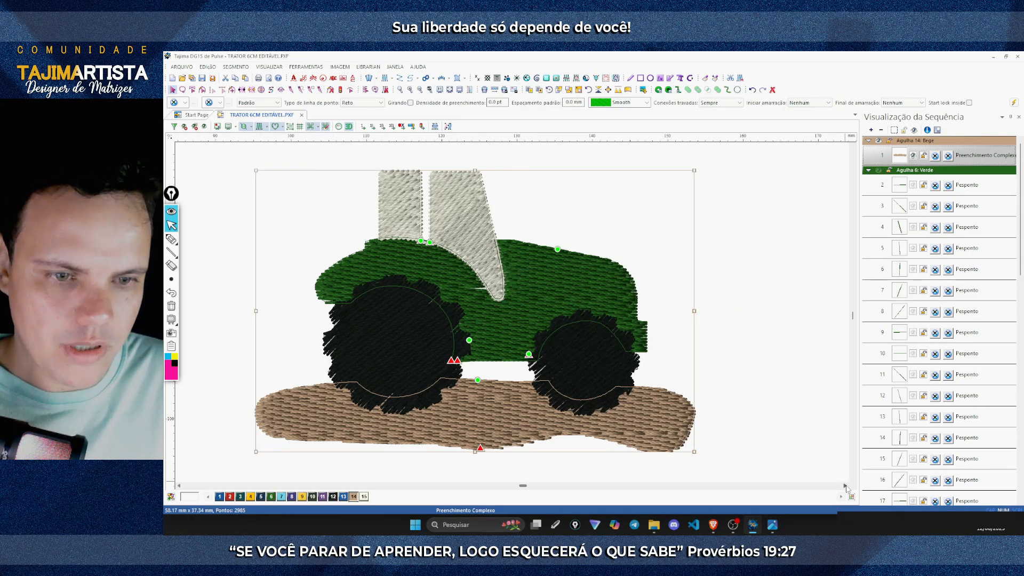
click(171, 239)
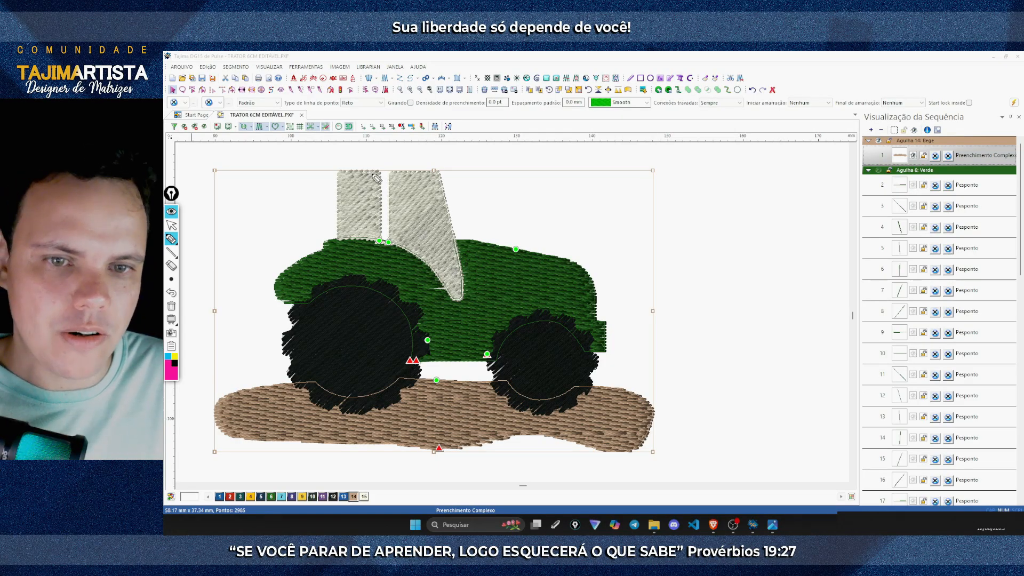
mouse_move(375, 180)
mouse_down()
mouse_move(379, 206)
mouse_move(354, 174)
mouse_move(373, 218)
mouse_move(351, 177)
mouse_move(367, 230)
mouse_move(348, 183)
mouse_move(360, 239)
mouse_move(345, 196)
mouse_move(351, 231)
mouse_move(340, 238)
mouse_move(345, 177)
mouse_move(355, 175)
mouse_move(381, 175)
mouse_move(380, 232)
mouse_move(339, 238)
mouse_move(387, 246)
mouse_move(358, 186)
mouse_move(340, 179)
mouse_move(363, 179)
mouse_move(345, 193)
mouse_move(372, 184)
mouse_up()
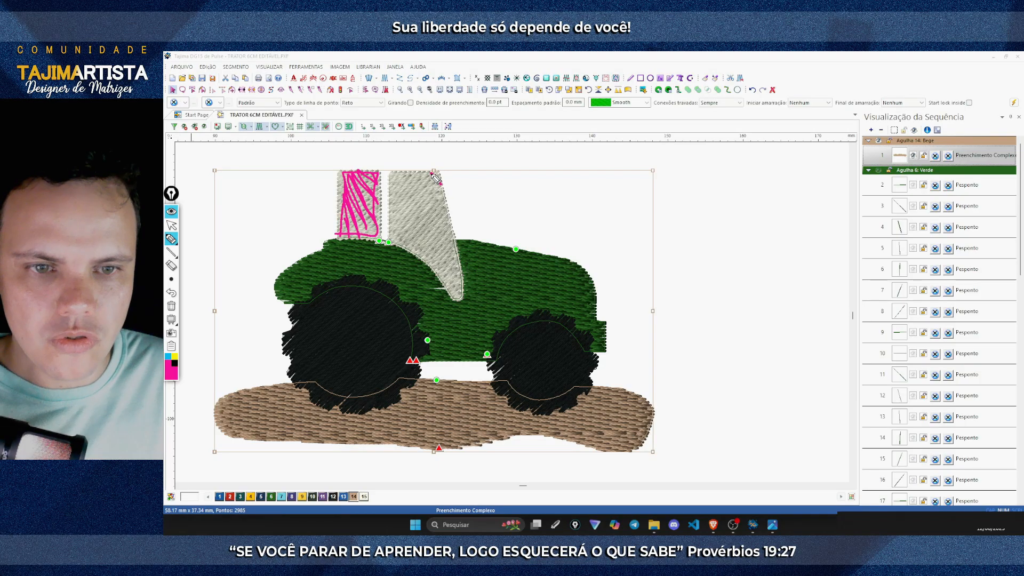
mouse_move(433, 177)
mouse_down()
mouse_move(442, 208)
mouse_move(408, 171)
mouse_move(448, 237)
mouse_move(405, 188)
mouse_move(402, 175)
mouse_move(451, 260)
mouse_move(396, 185)
mouse_move(442, 272)
mouse_move(399, 227)
mouse_move(404, 242)
mouse_move(395, 176)
mouse_move(396, 241)
mouse_move(435, 263)
mouse_move(459, 297)
mouse_move(435, 179)
mouse_move(395, 184)
mouse_up()
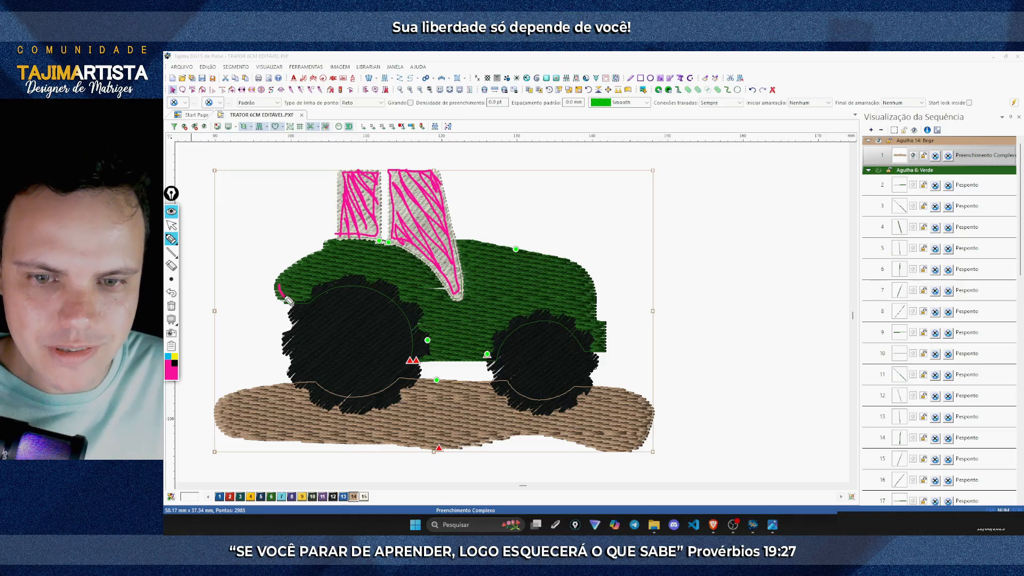
drag(278, 273, 334, 270)
mouse_move(387, 260)
mouse_down()
mouse_move(440, 314)
mouse_move(466, 316)
mouse_move(477, 271)
mouse_move(549, 281)
mouse_up()
mouse_move(337, 240)
mouse_down()
mouse_move(296, 267)
mouse_move(299, 293)
mouse_up()
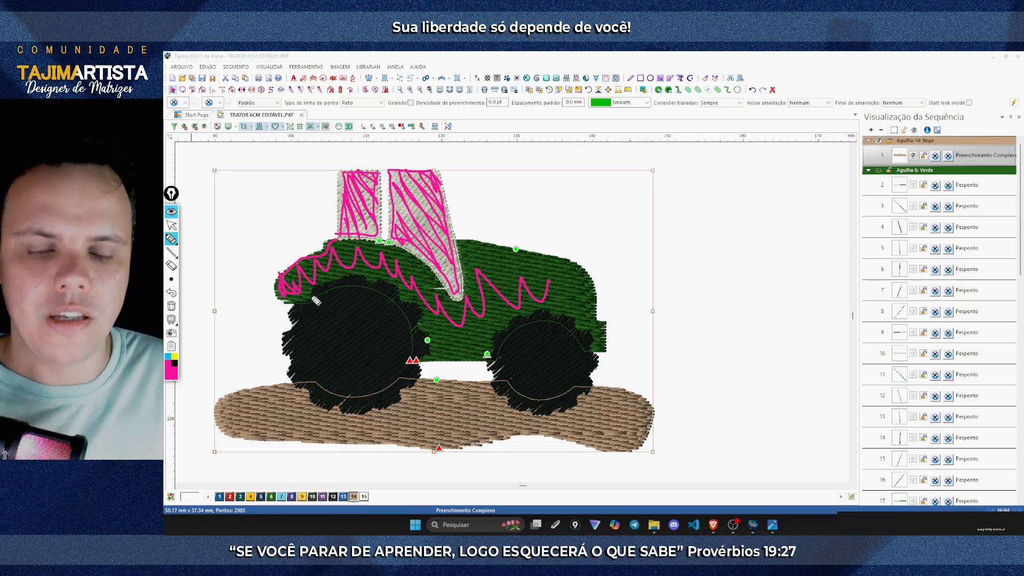
click(171, 225)
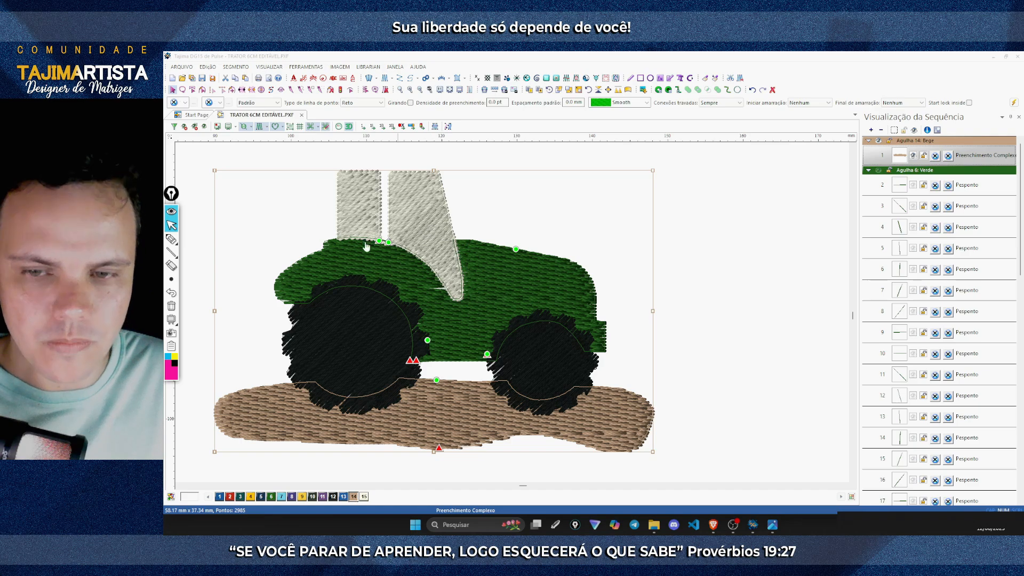
Step: Trace the rear edge of the green fender with repeated pink annotation strokes and erase them
click(172, 238)
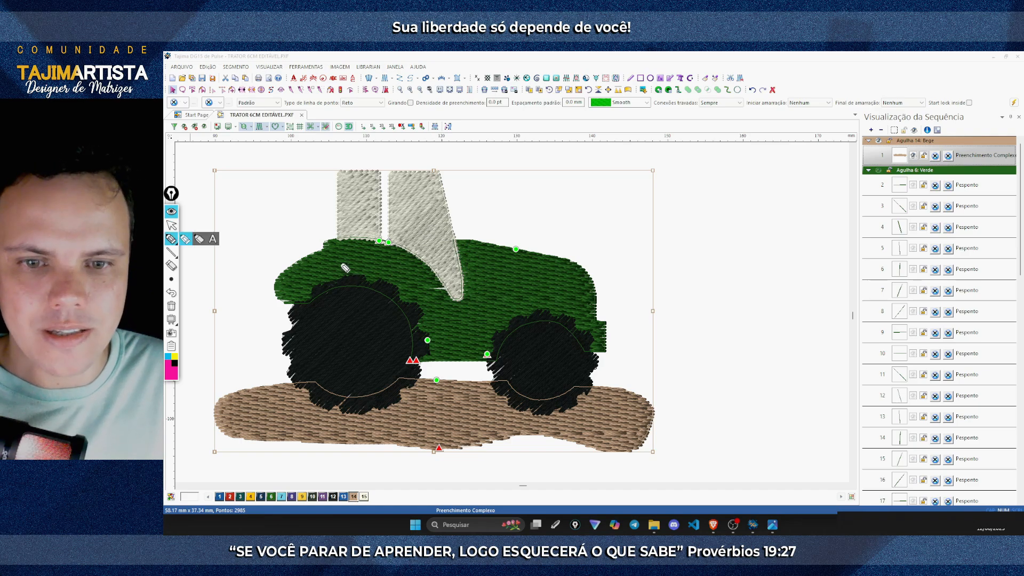
mouse_move(318, 248)
mouse_down()
mouse_move(274, 284)
mouse_move(285, 306)
mouse_up()
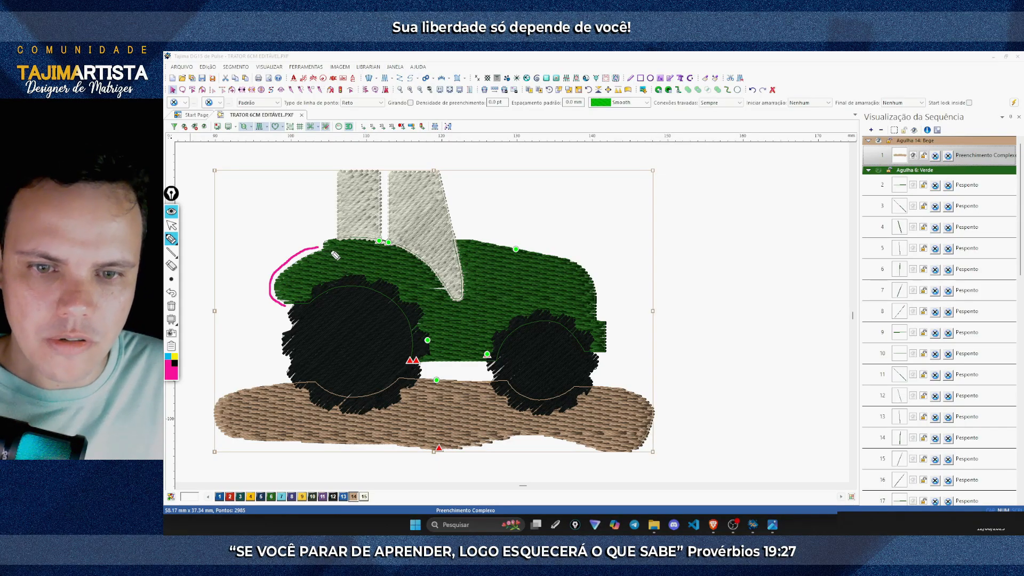
mouse_move(335, 254)
mouse_down()
mouse_move(297, 269)
mouse_move(277, 289)
mouse_move(280, 300)
mouse_up()
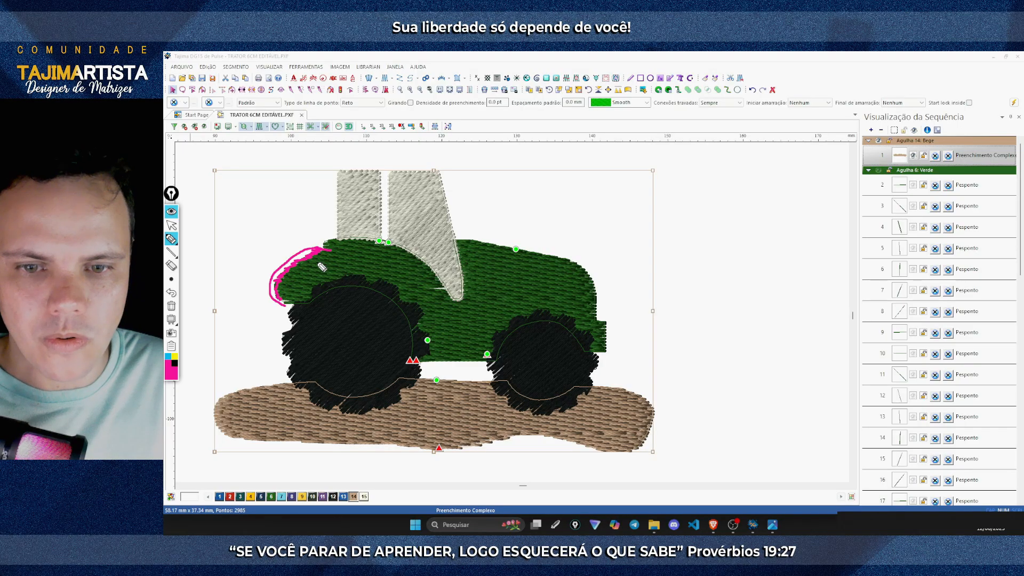
mouse_move(308, 256)
mouse_down()
mouse_move(275, 286)
mouse_move(284, 305)
mouse_up()
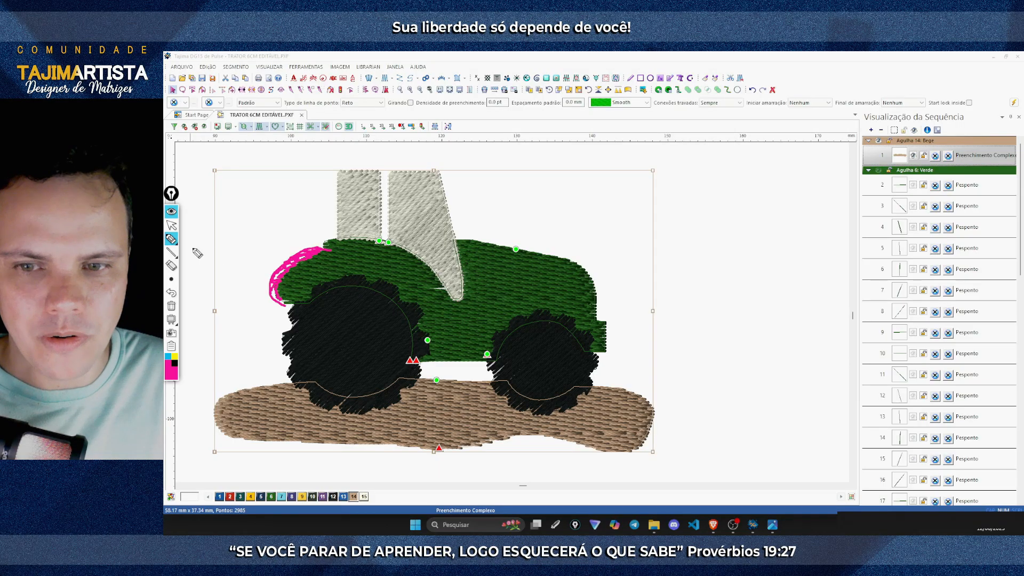
click(171, 225)
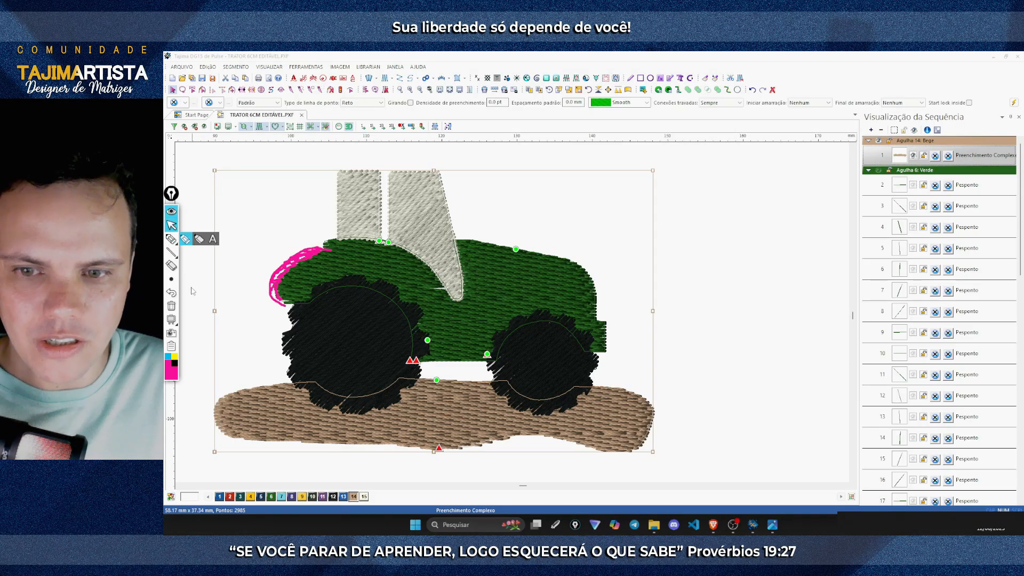
click(173, 308)
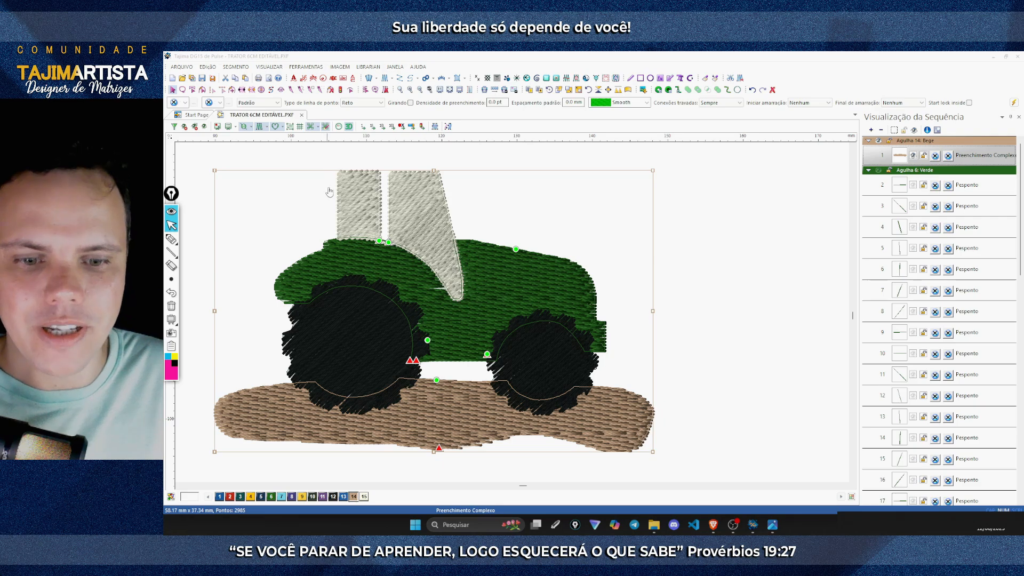
Step: Mark the lower and rear edges of the large rear wheel with pink annotation arrows, and remove the marks
click(171, 240)
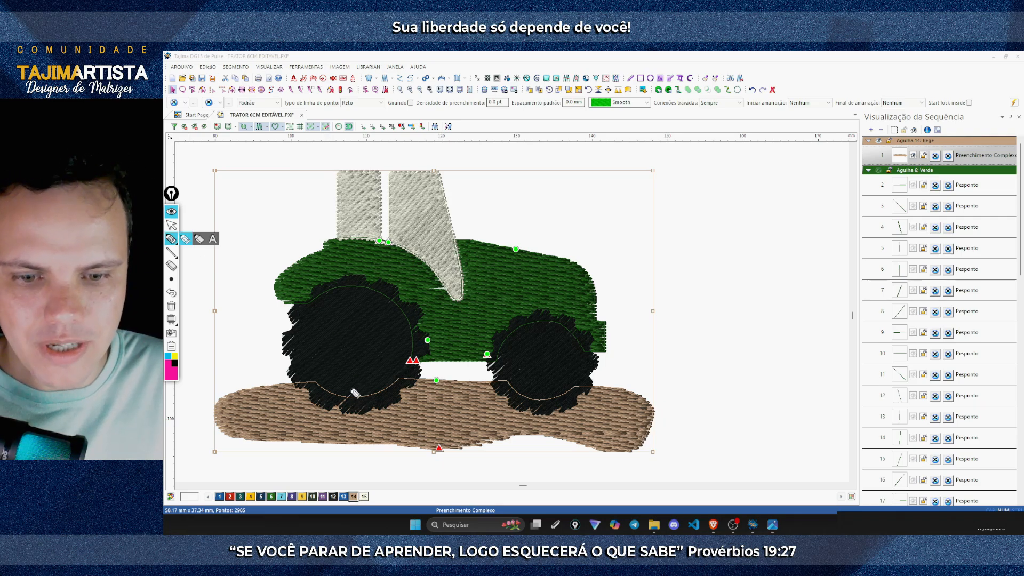
drag(336, 380, 346, 401)
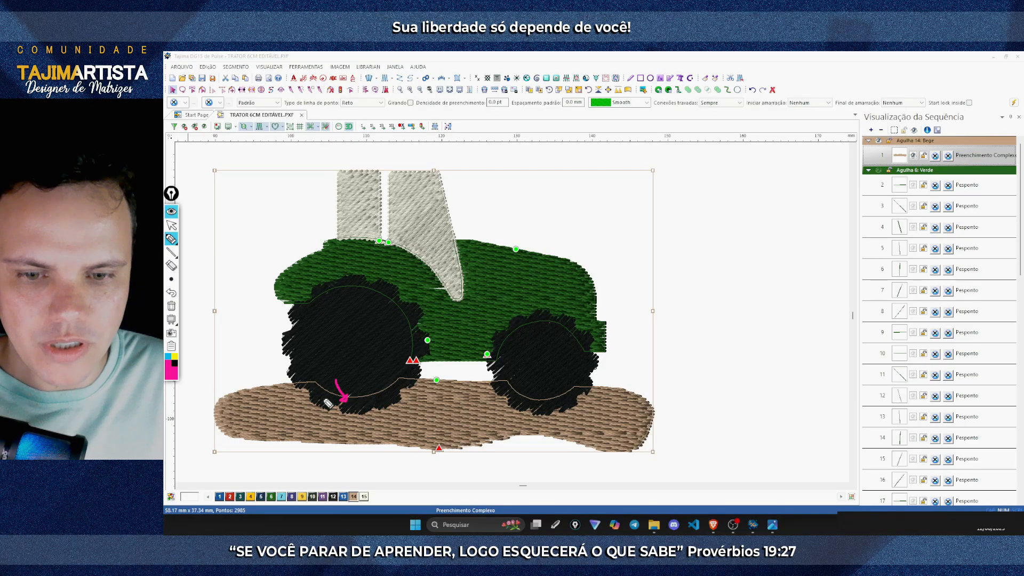
drag(311, 348, 290, 349)
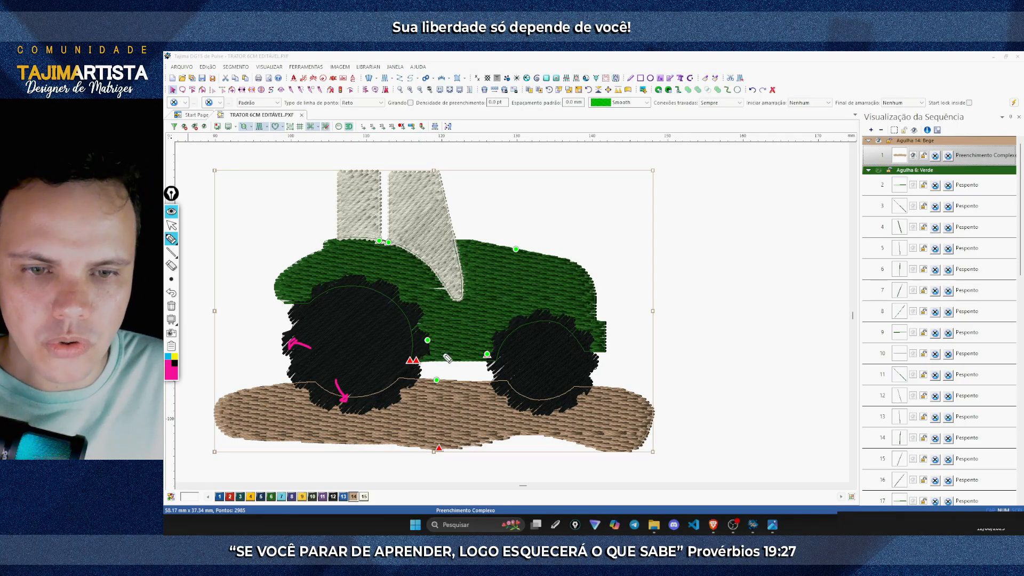
click(172, 226)
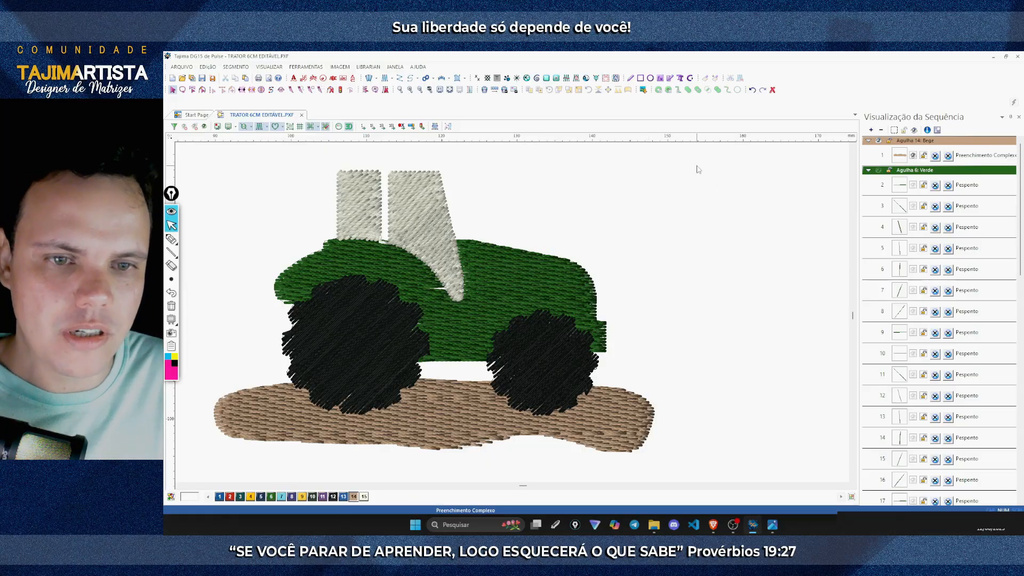
Step: Reselect all visible fills and enable the Contorno underlay with a 3 mm stitch length in their segment settings
drag(697, 169, 269, 469)
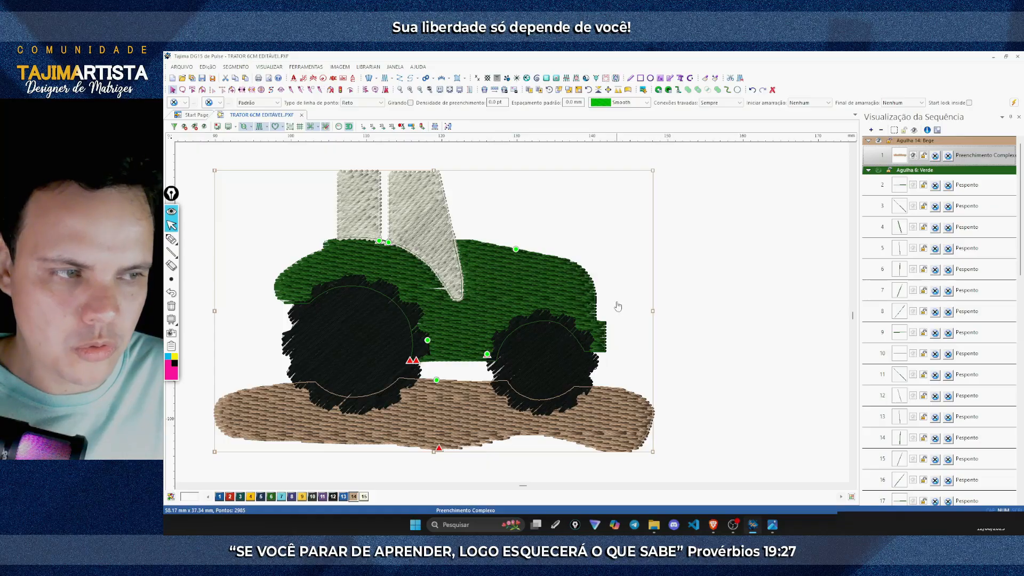
double_click(543, 200)
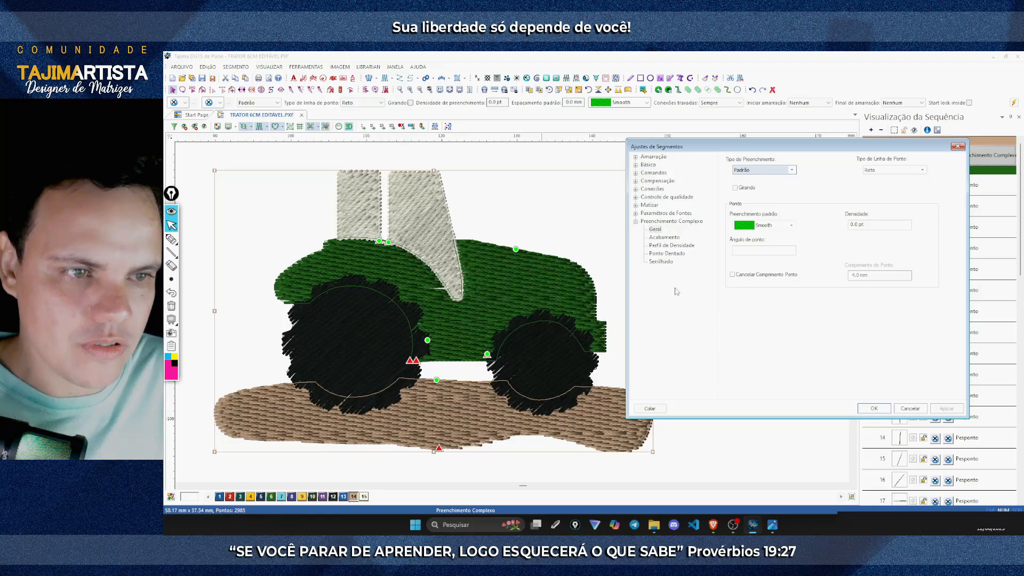
double_click(652, 160)
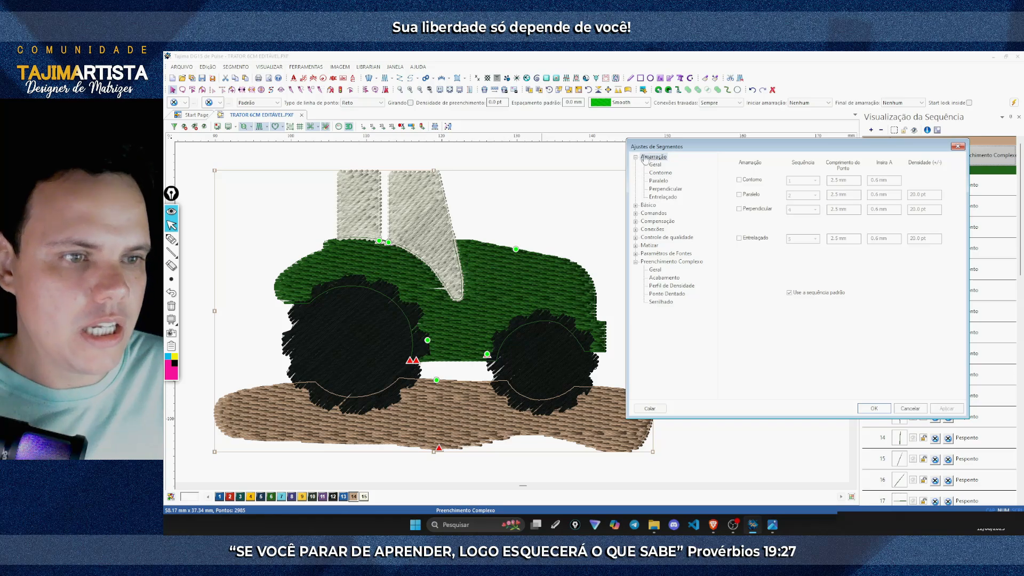
click(739, 181)
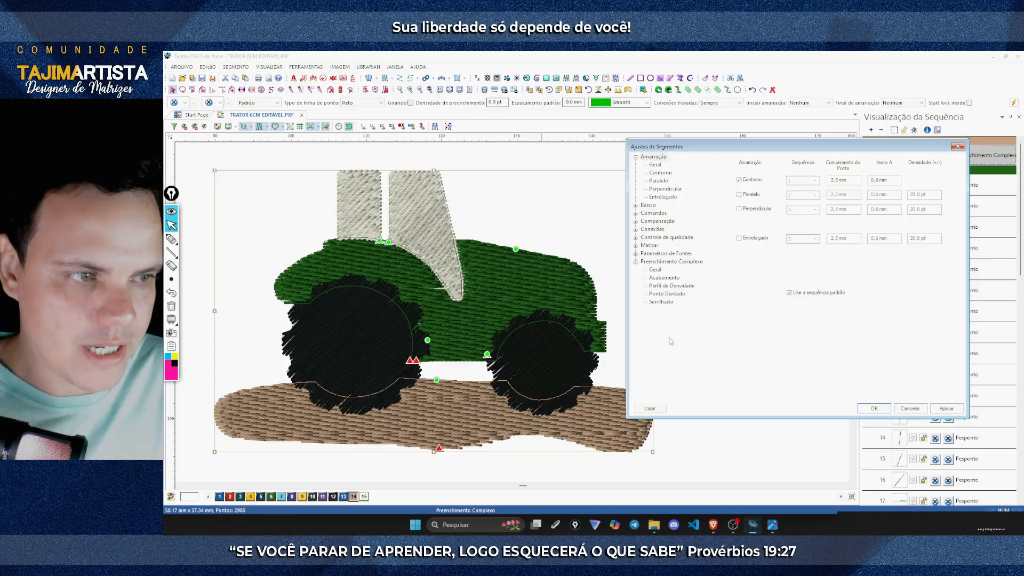
drag(847, 183, 832, 189)
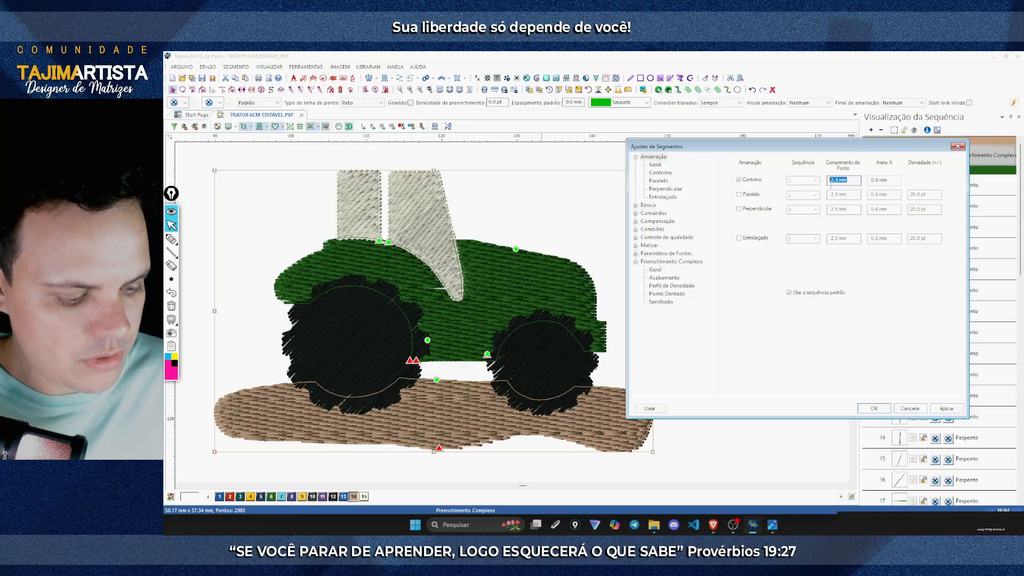
text(3)
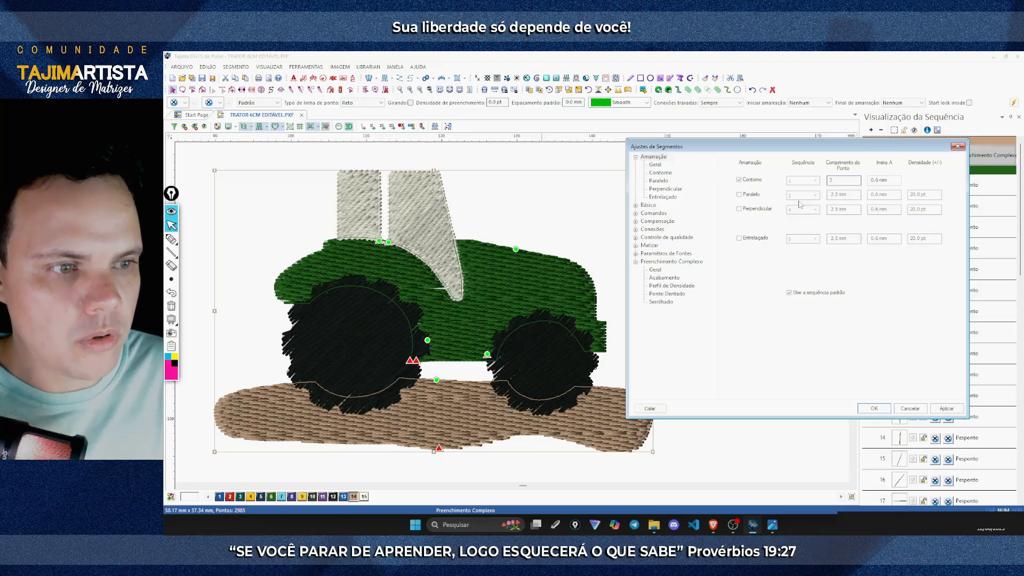
Step: Enable the Perpendicular underlay with a 3 mm stitch length and apply the underlay settings to the selected fills
click(741, 210)
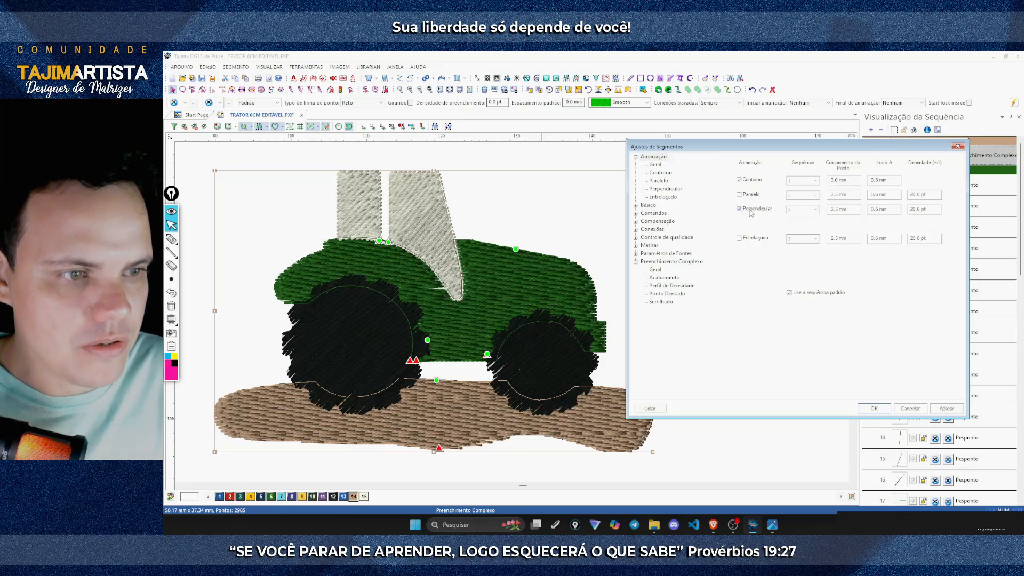
double_click(841, 209)
right_click(832, 210)
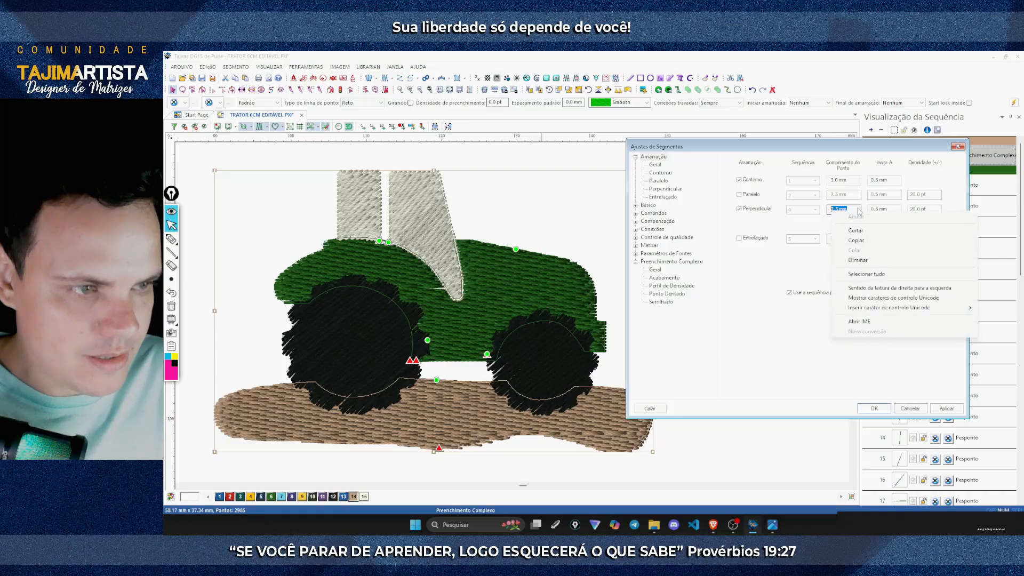
key(Escape)
text(3)
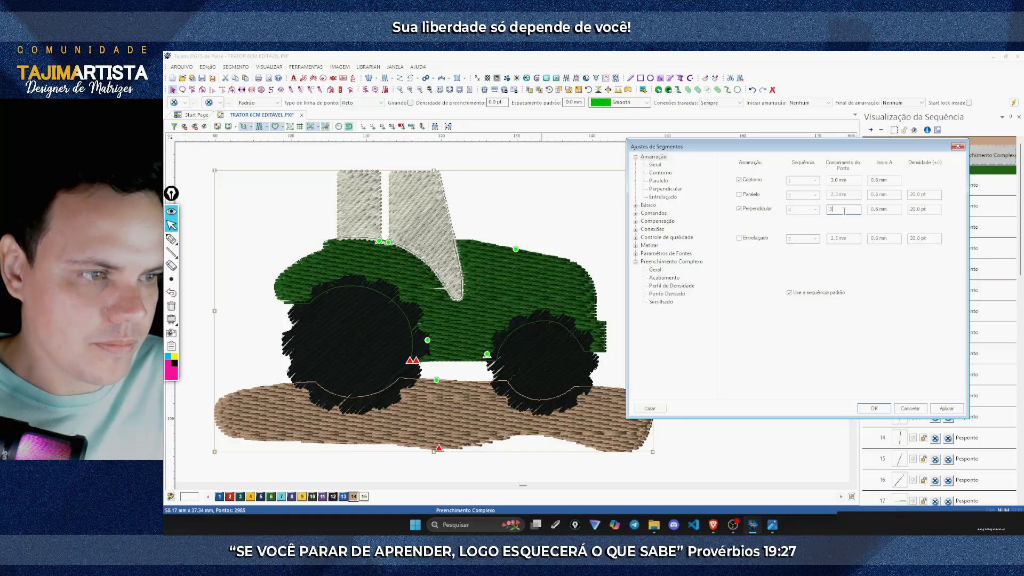
click(932, 210)
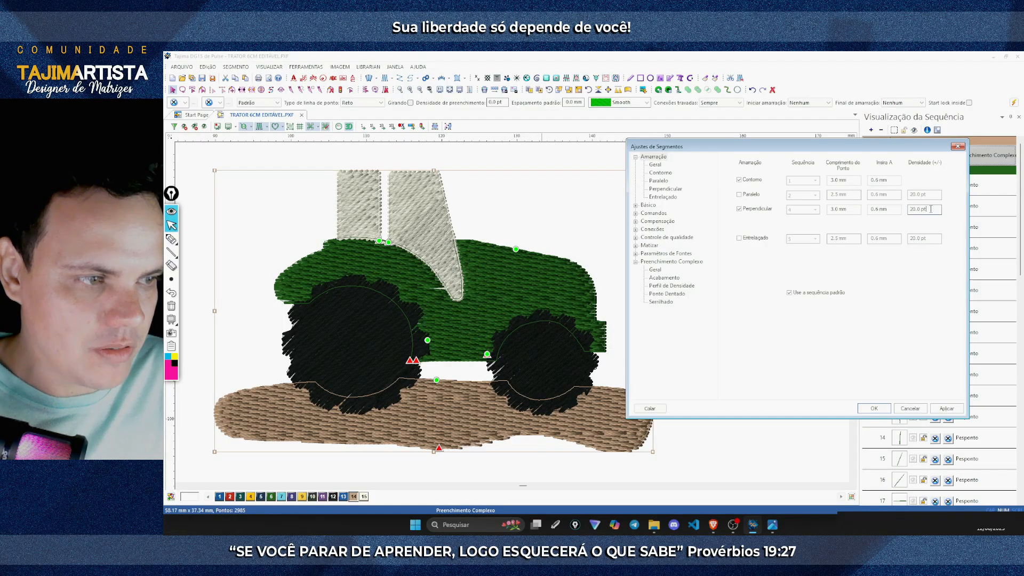
click(946, 408)
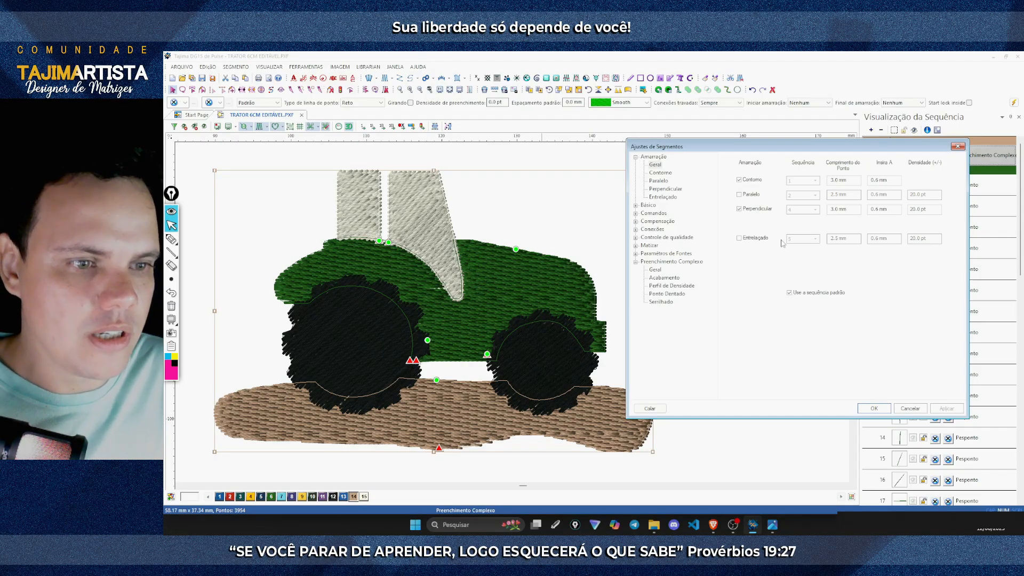
Step: Set the fills' pull compensation (Puxar) to Absoluto with a value of 0.3 mm and apply it
double_click(652, 222)
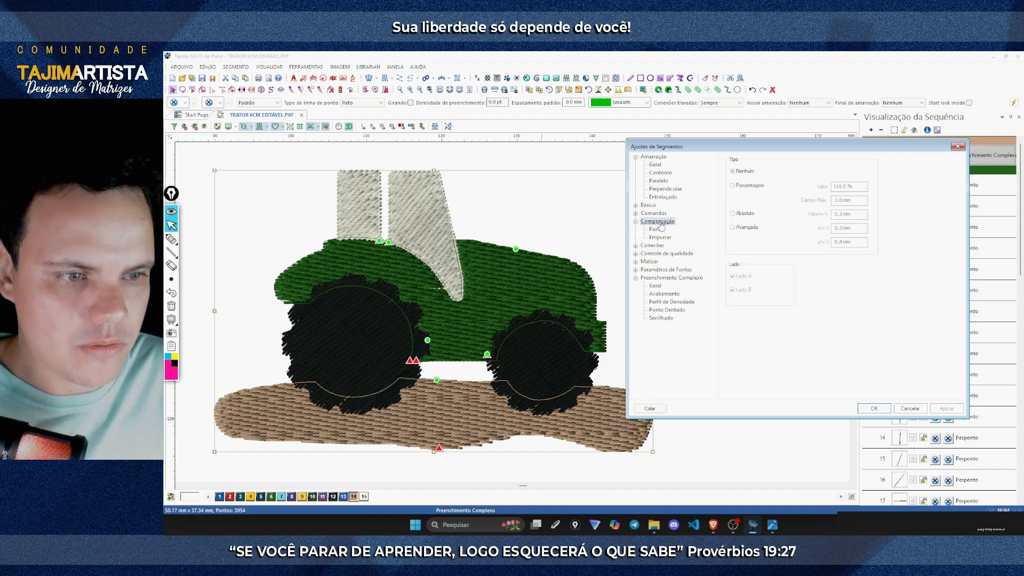
click(734, 214)
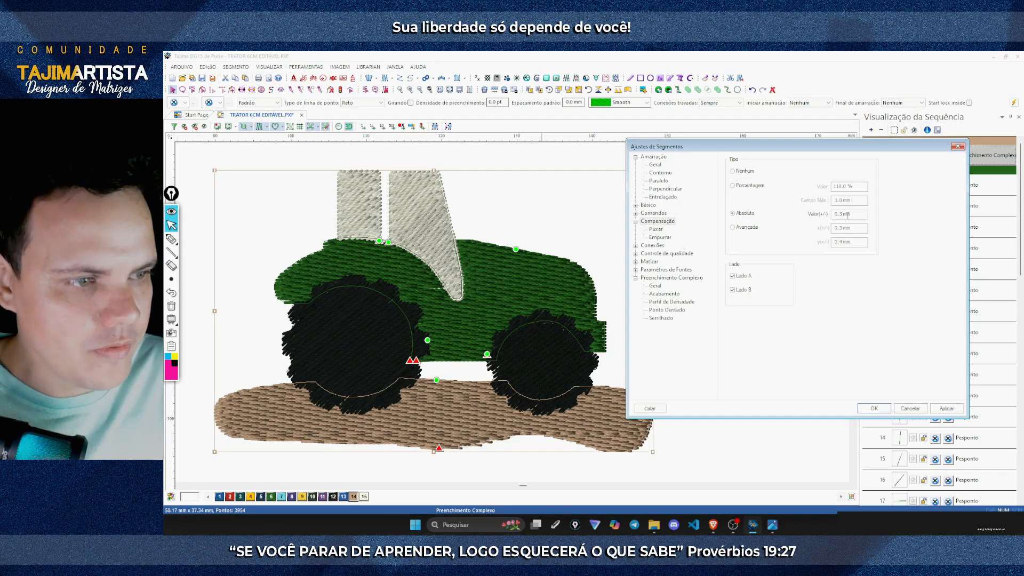
drag(859, 215, 840, 214)
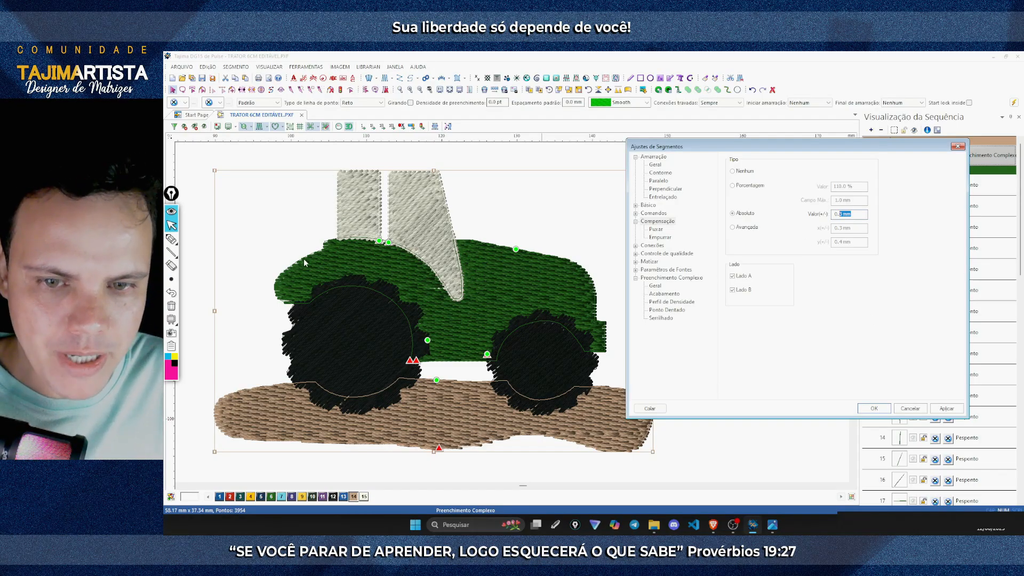
click(949, 409)
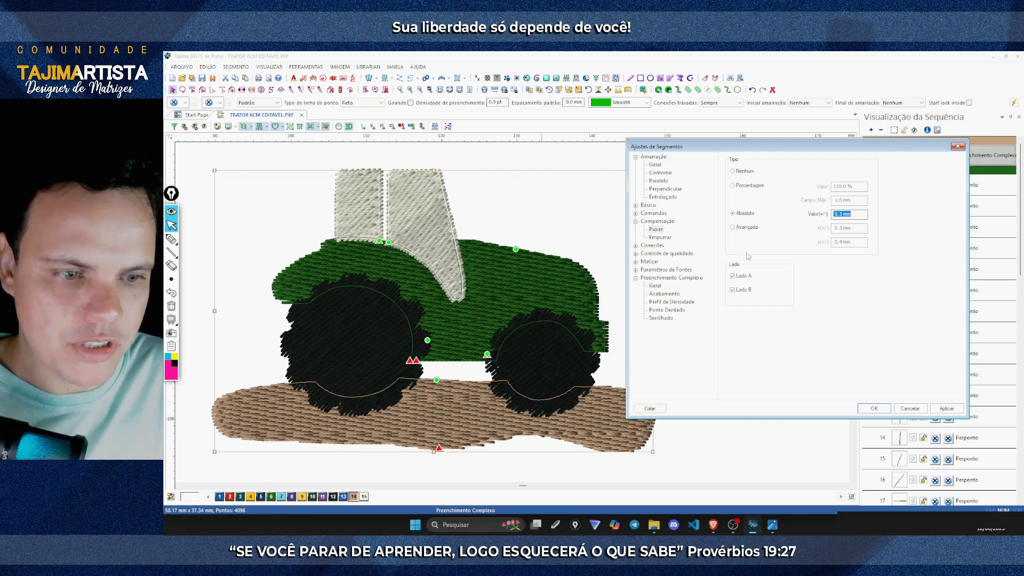
Step: Set the absolute pull compensation to 0.4 mm, apply it and close the segment settings
text(0.4)
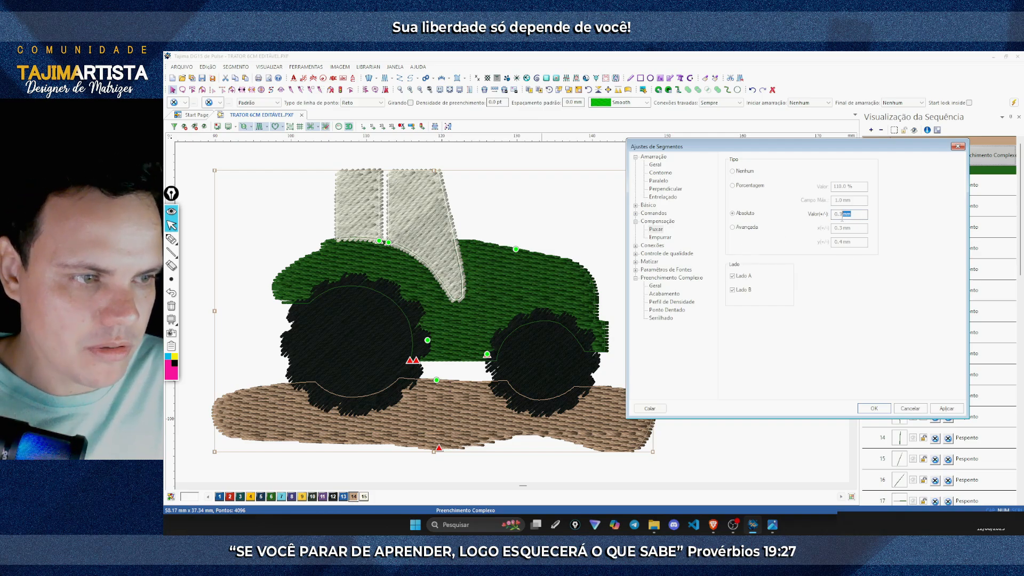
click(948, 408)
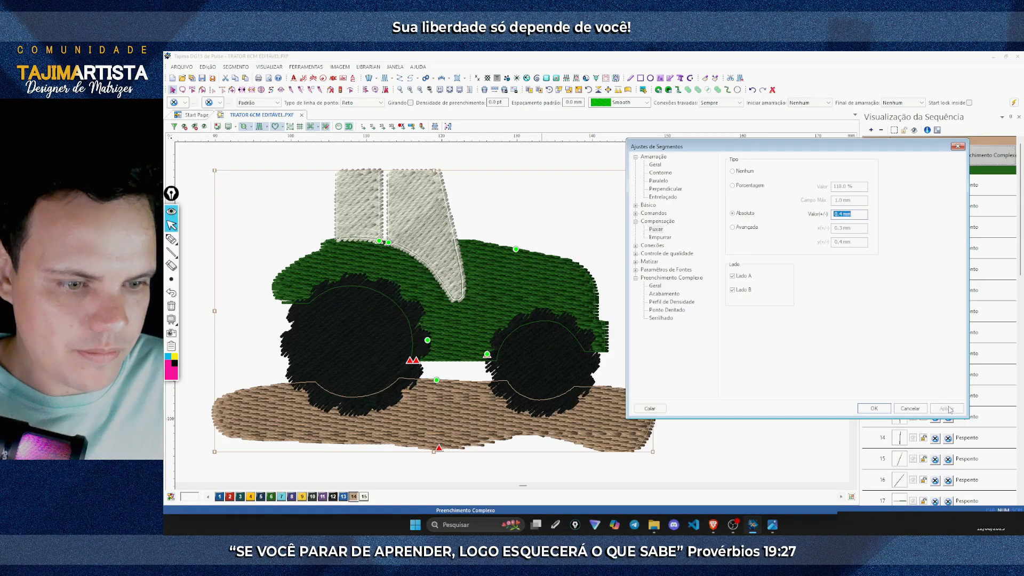
click(858, 218)
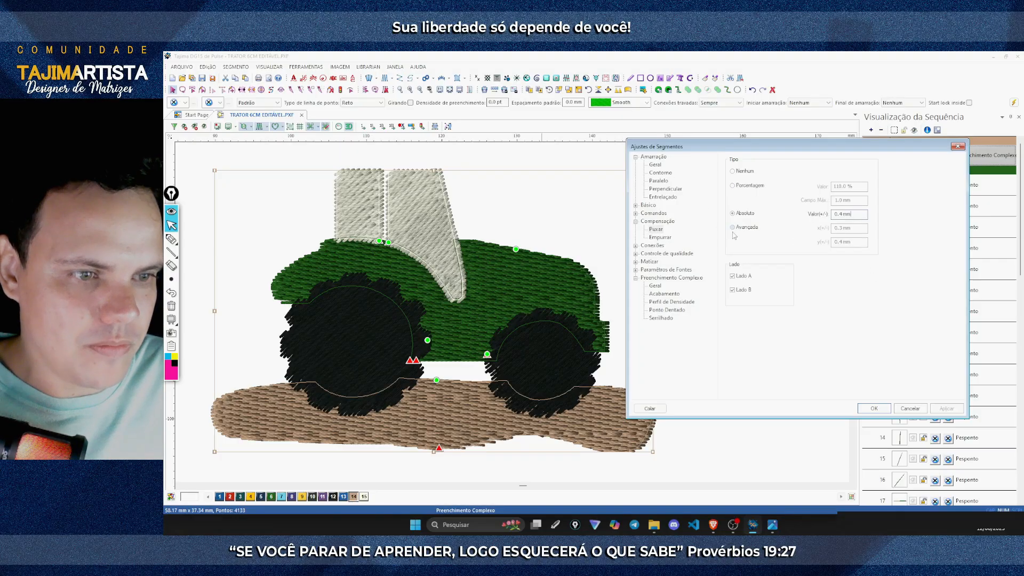
click(874, 414)
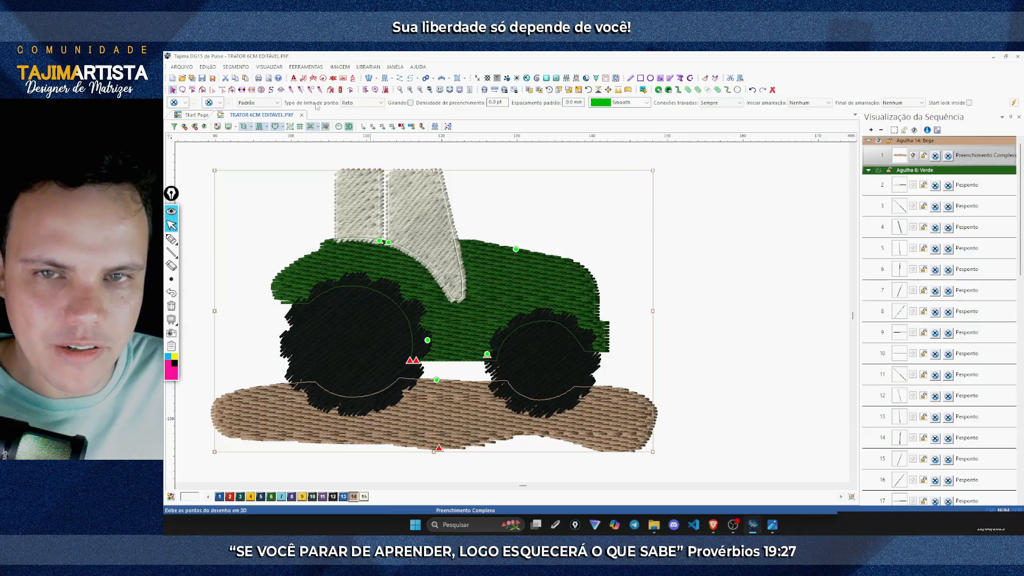
Step: Change the segment filter to hide Preenchimento and show only the Caminho de Satin stitch type
click(269, 67)
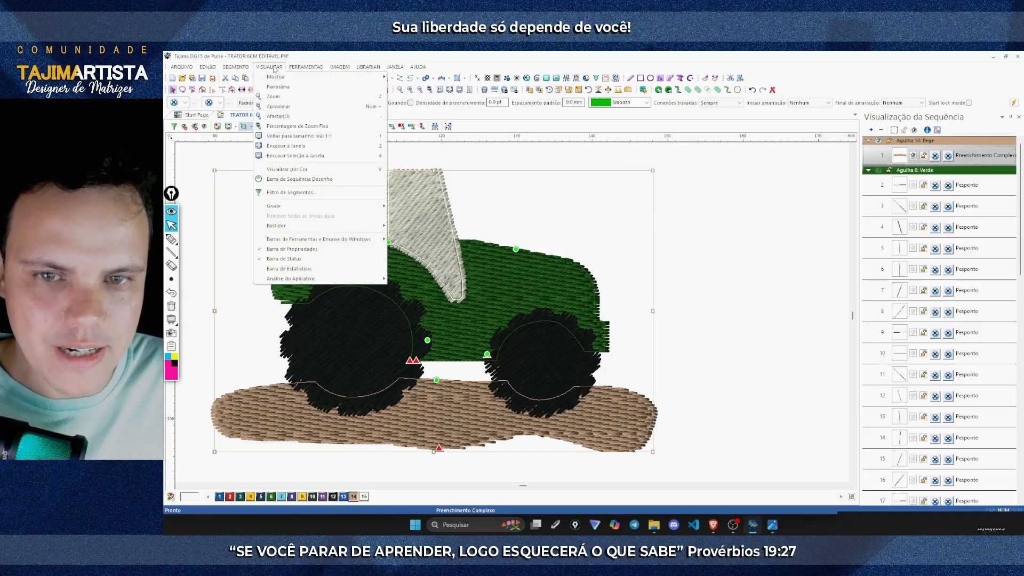
click(285, 193)
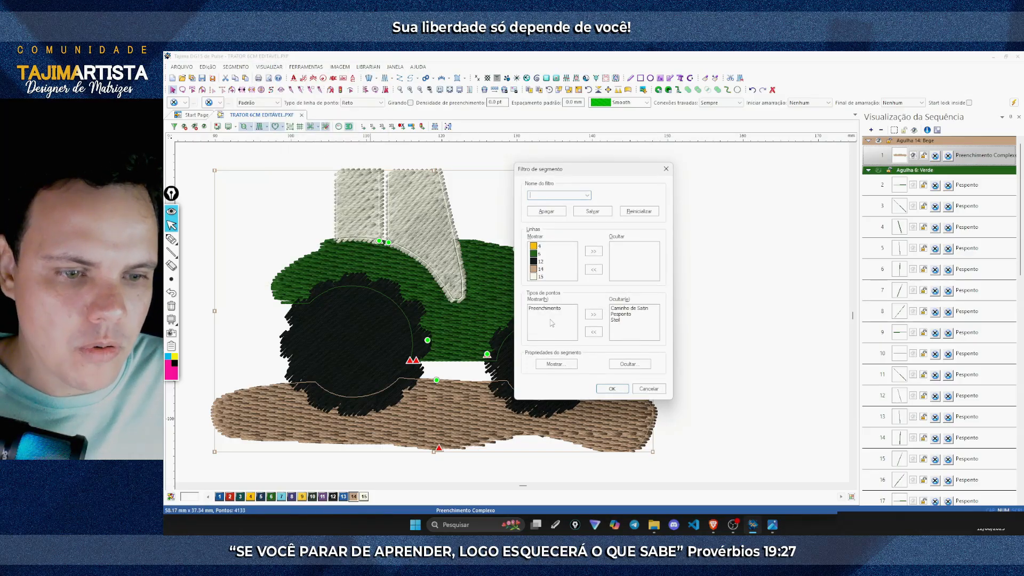
click(546, 310)
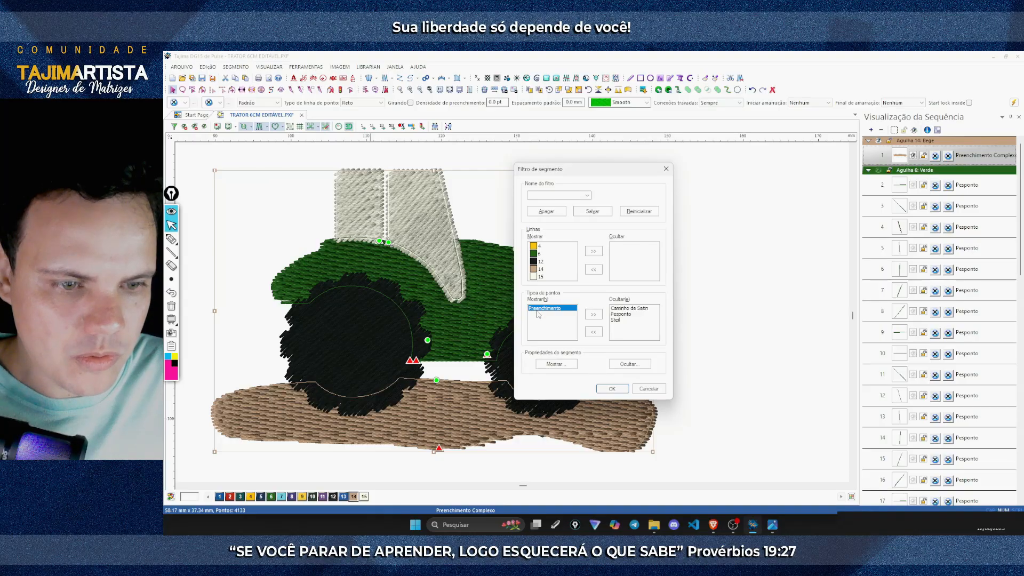
click(593, 314)
click(630, 309)
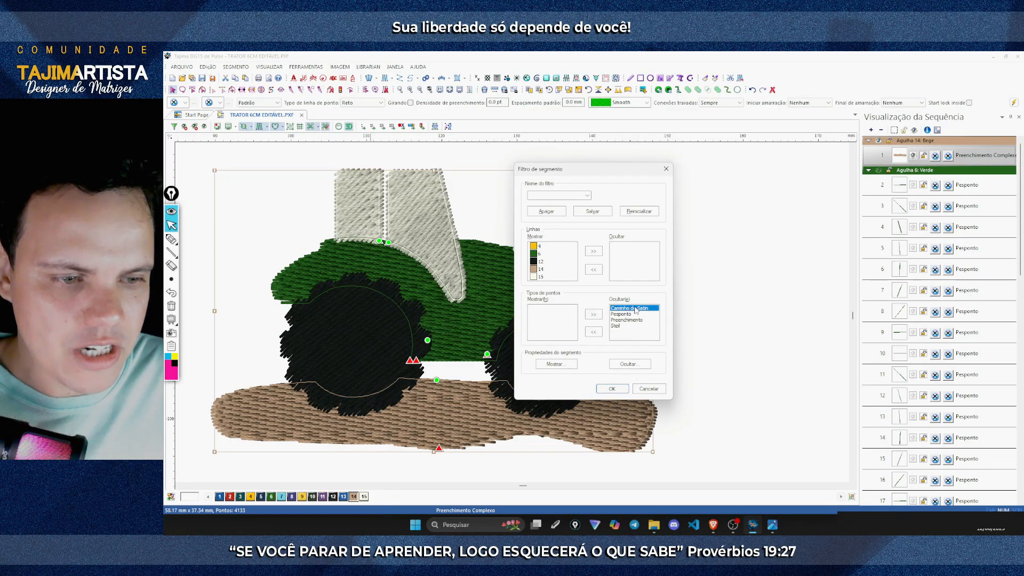
click(594, 333)
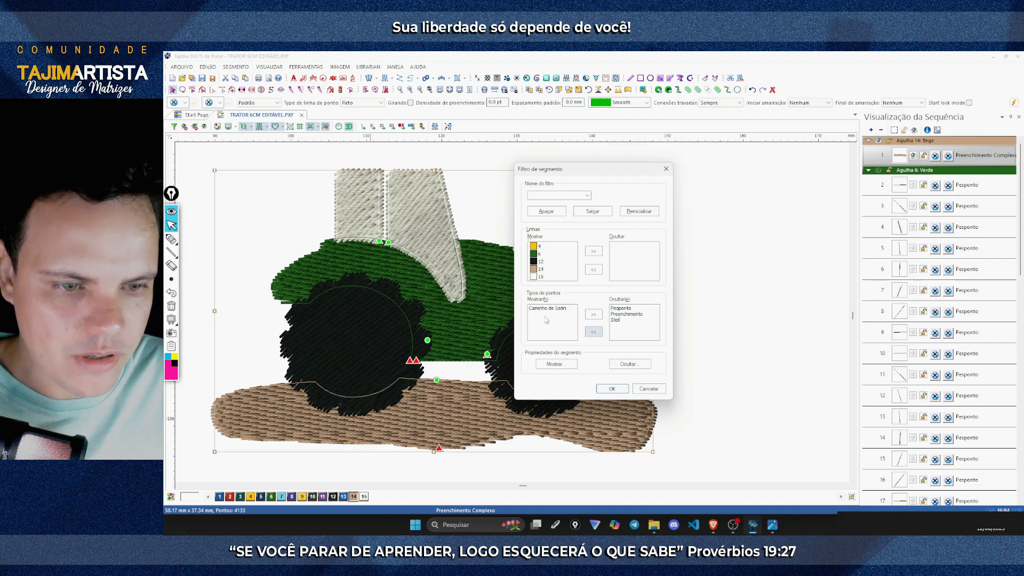
click(613, 389)
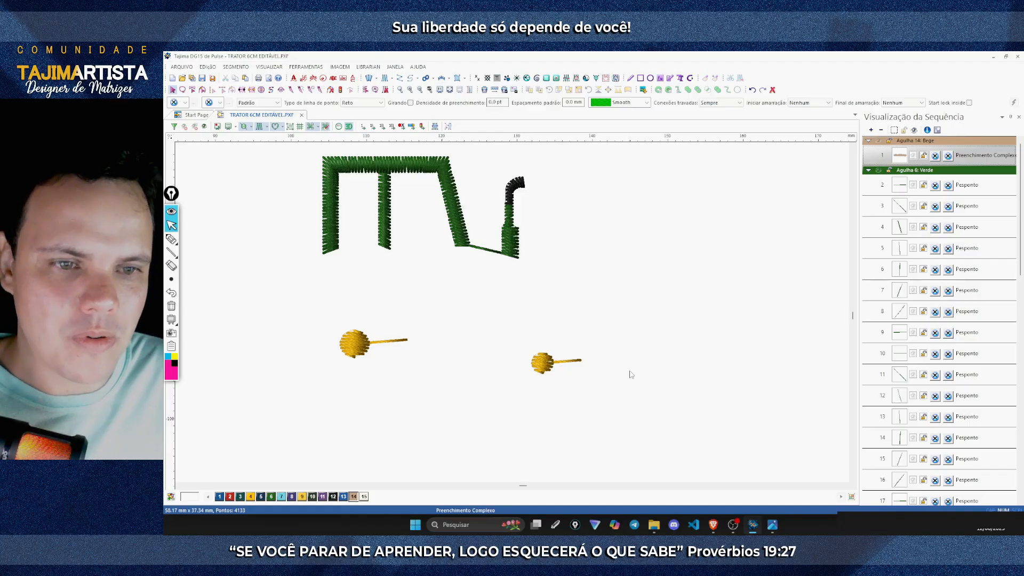
Step: Select all visible satin segments and open their segment settings at the Amarração underlay options
drag(277, 152, 602, 388)
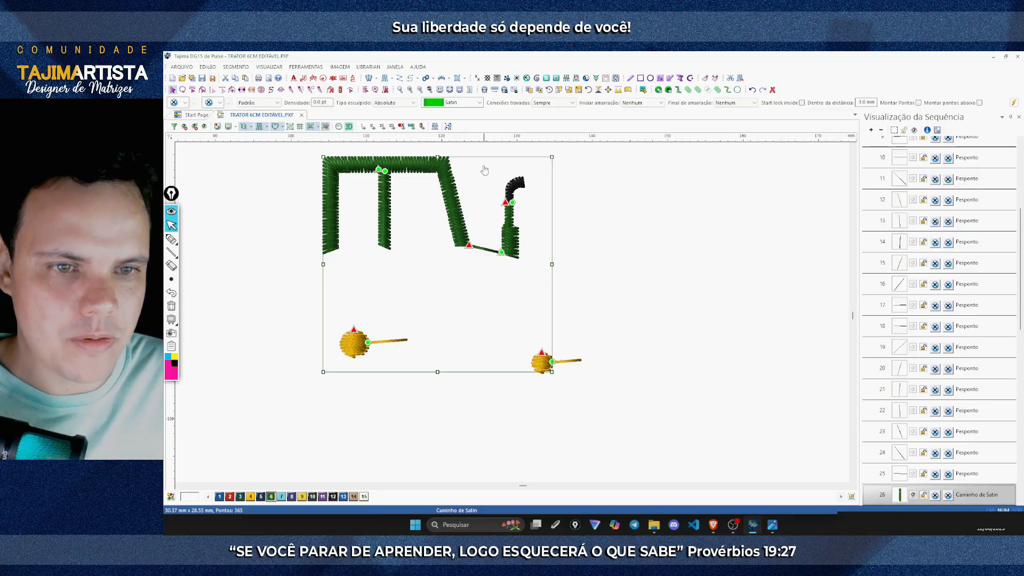
double_click(513, 296)
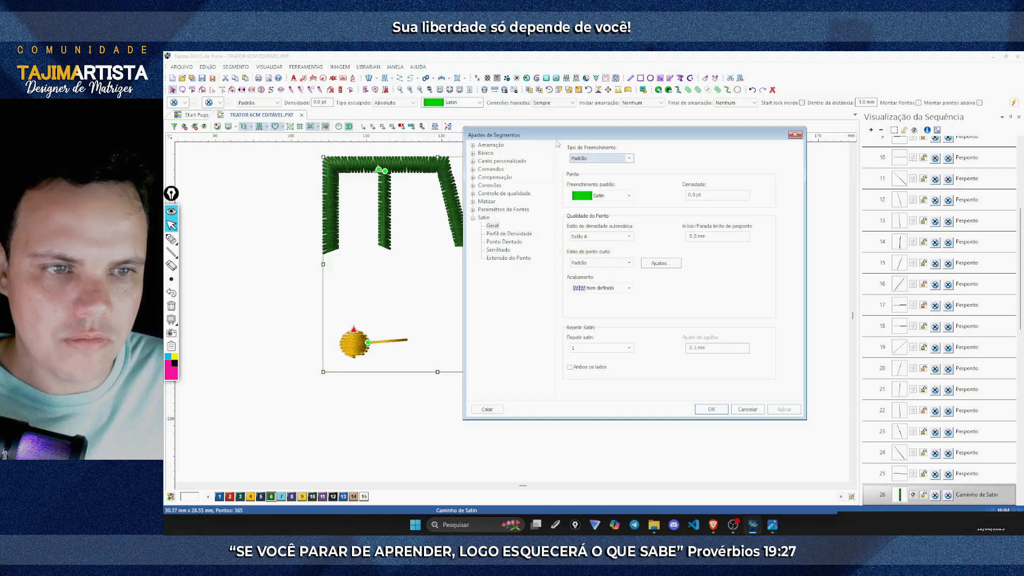
drag(496, 135, 598, 137)
double_click(592, 148)
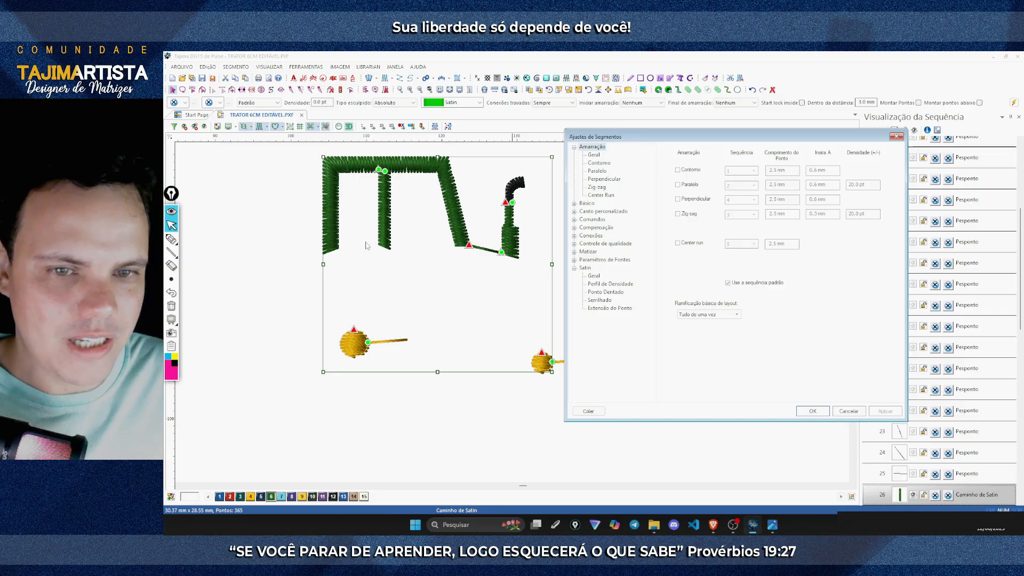
Step: Mark the cab's left satin column with the pink annotation pen, and clear the marks
click(172, 238)
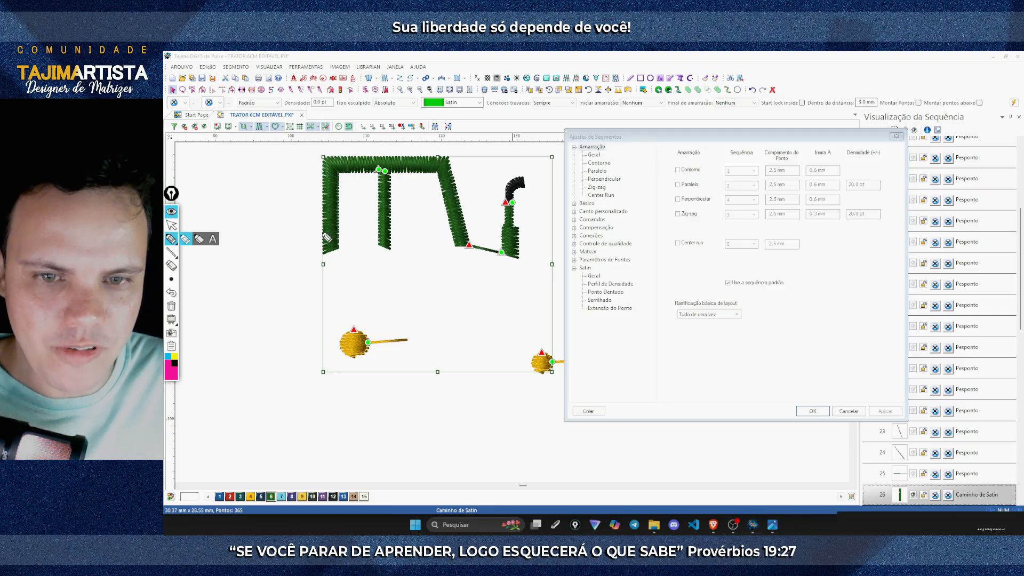
drag(335, 230, 332, 218)
mouse_move(172, 281)
click(226, 279)
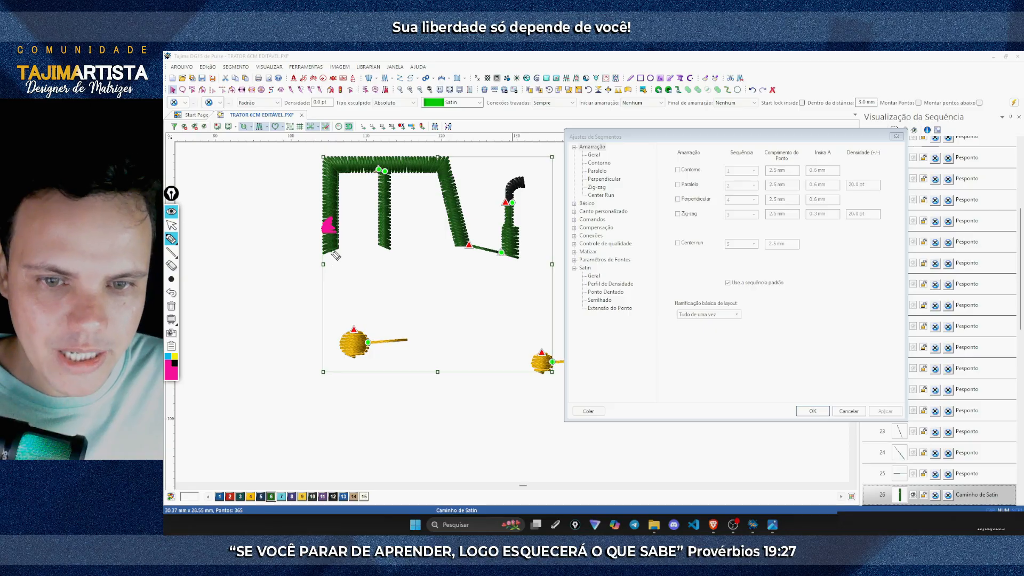
drag(325, 252, 332, 172)
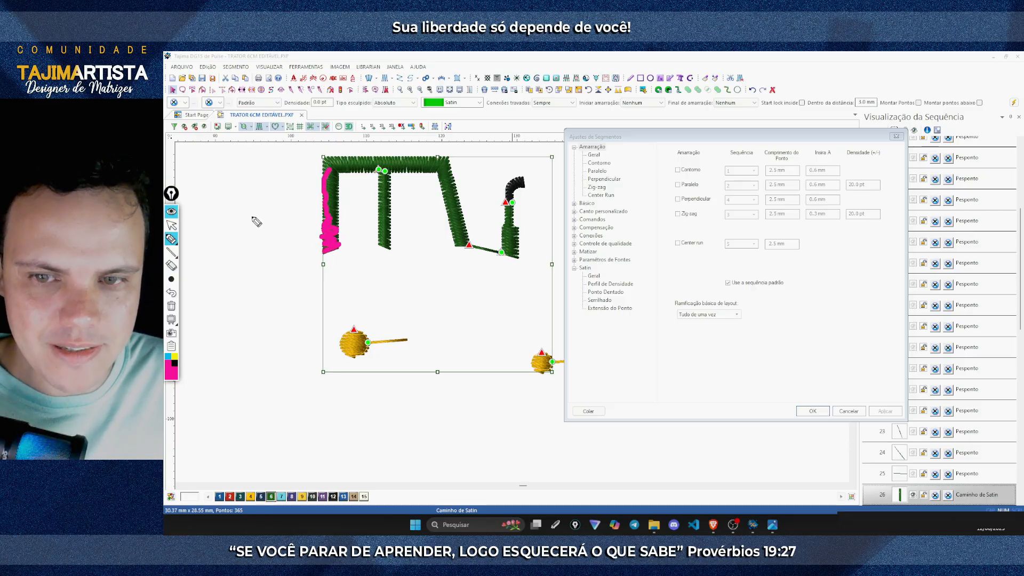
click(171, 225)
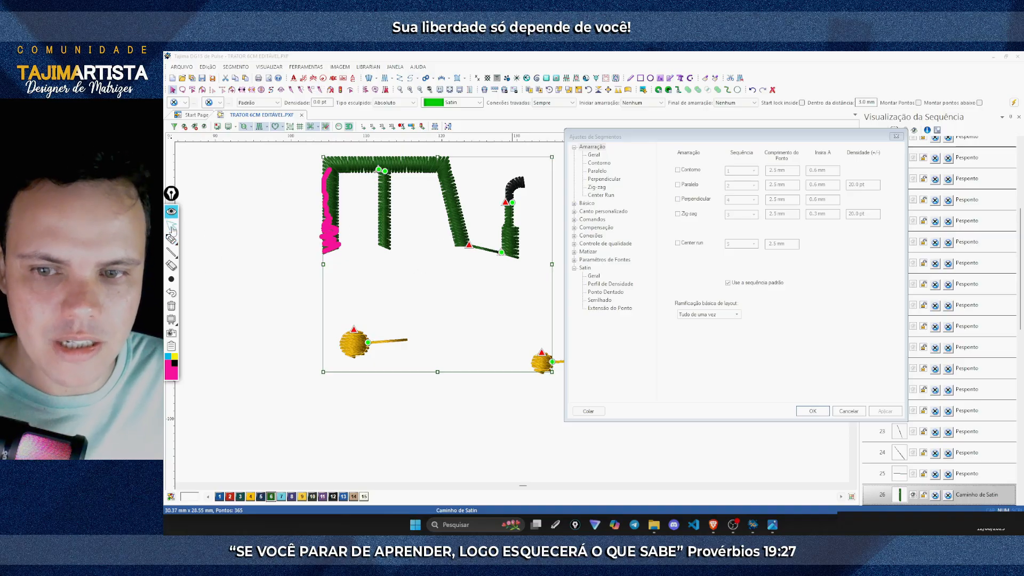
click(174, 310)
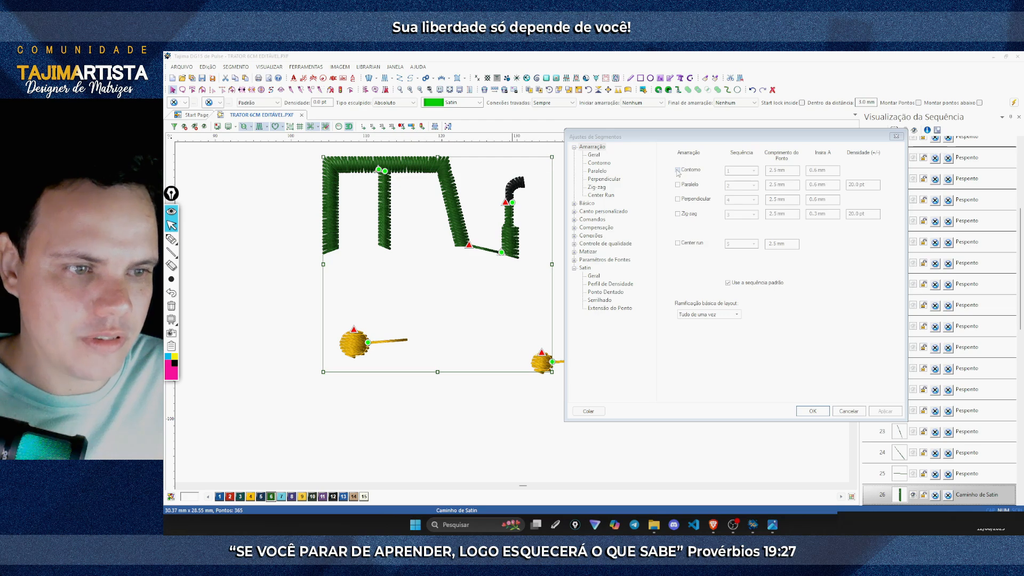
Step: Set the satins' pull compensation to Absoluto with a value of 0.4 mm and apply it
click(592, 228)
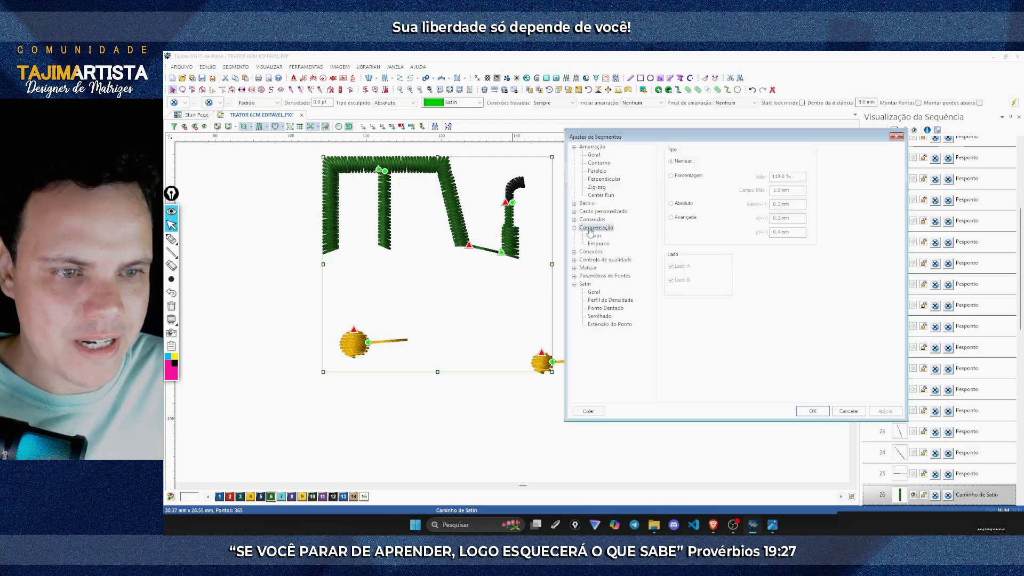
click(671, 204)
drag(793, 204, 777, 209)
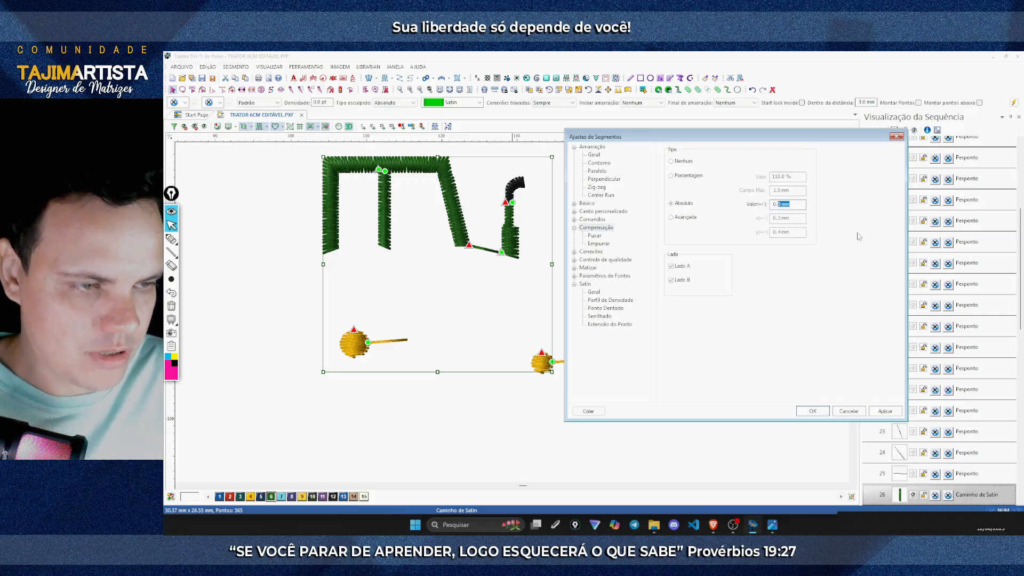
text(4)
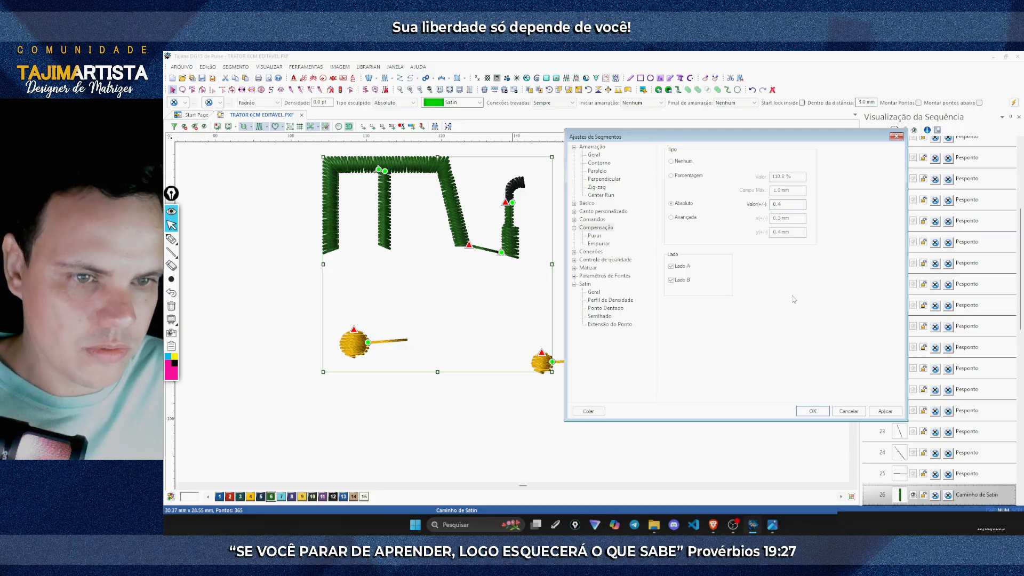
click(886, 411)
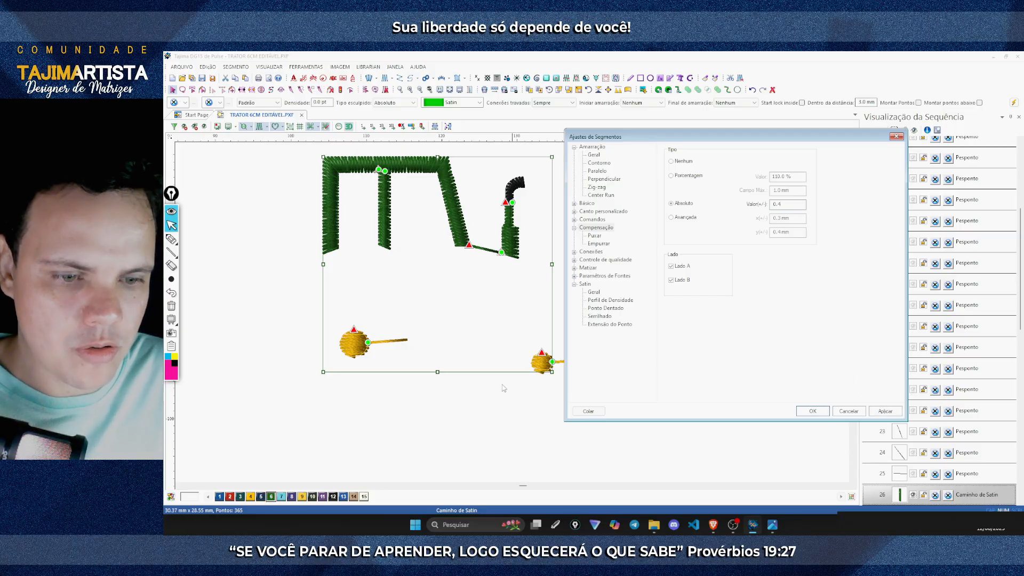
click(885, 411)
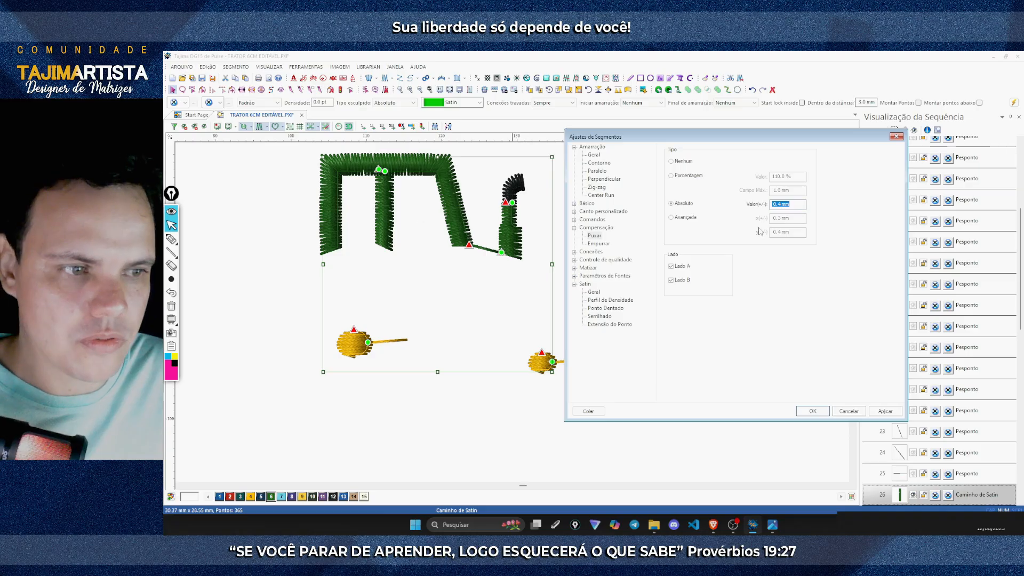
Step: Set the satins' absolute pull compensation to 0.3 mm, apply it, close the segment settings and deselect the segments
double_click(782, 205)
drag(780, 206, 778, 206)
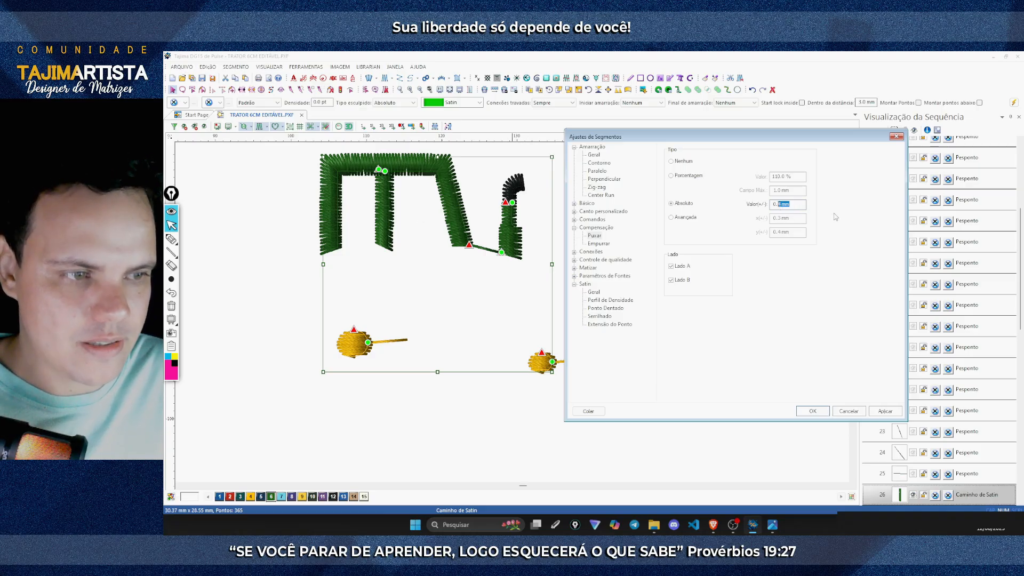
text(3)
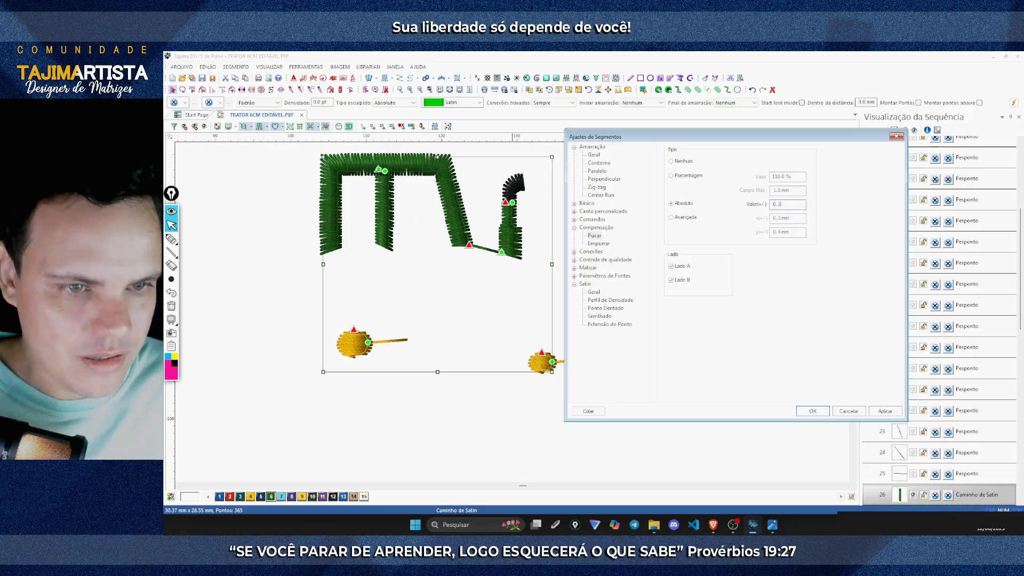
click(886, 411)
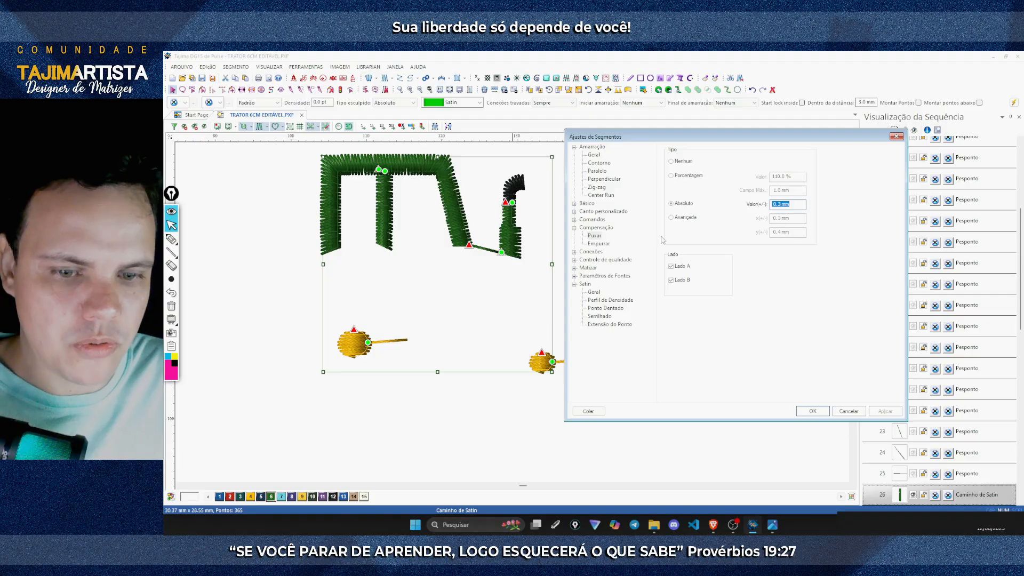
click(820, 414)
click(713, 309)
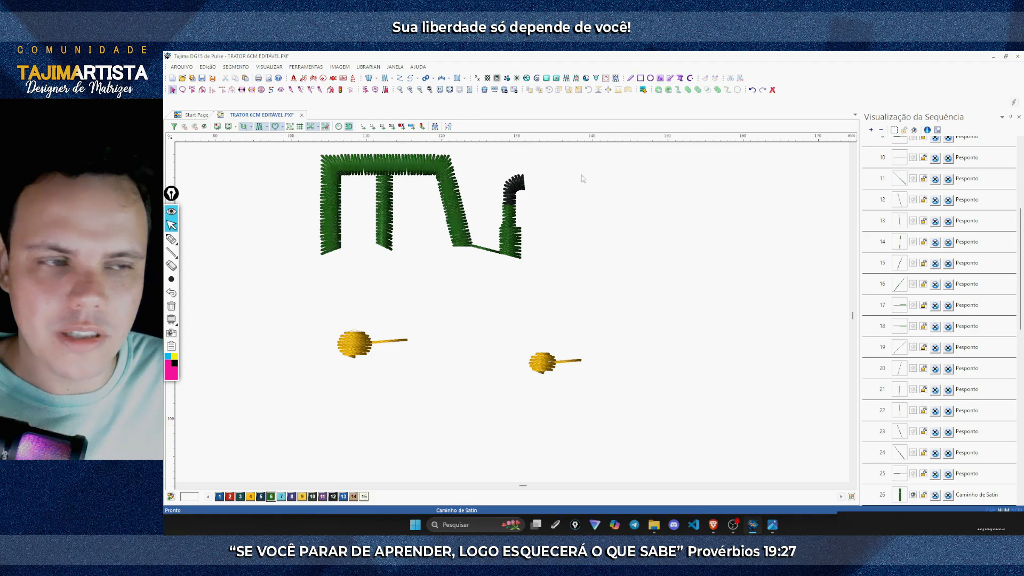
Step: Collapse the sequence list, expand the Jet Black needle group and select the two black tire fills, segments 40 and 44
click(883, 131)
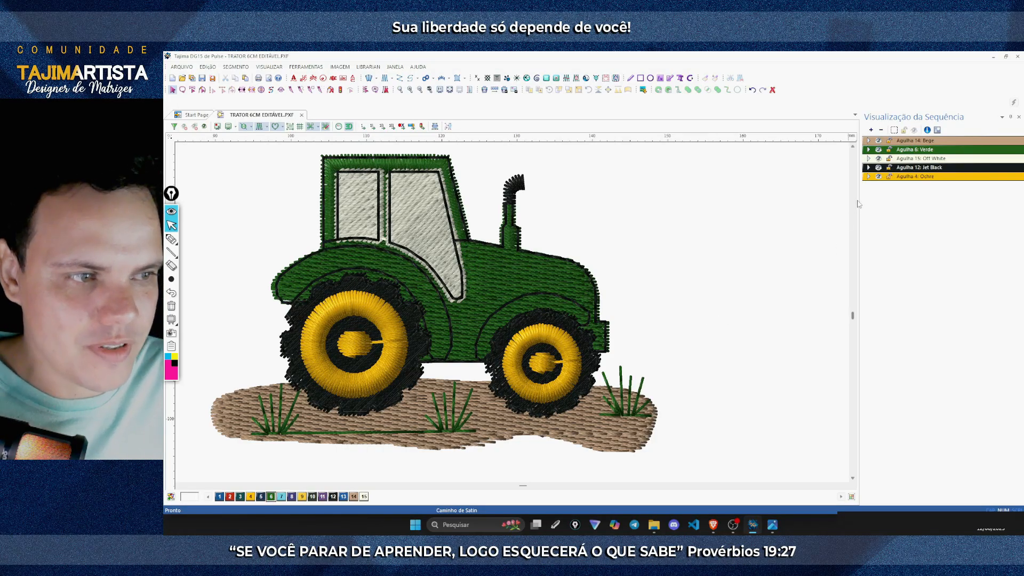
click(869, 167)
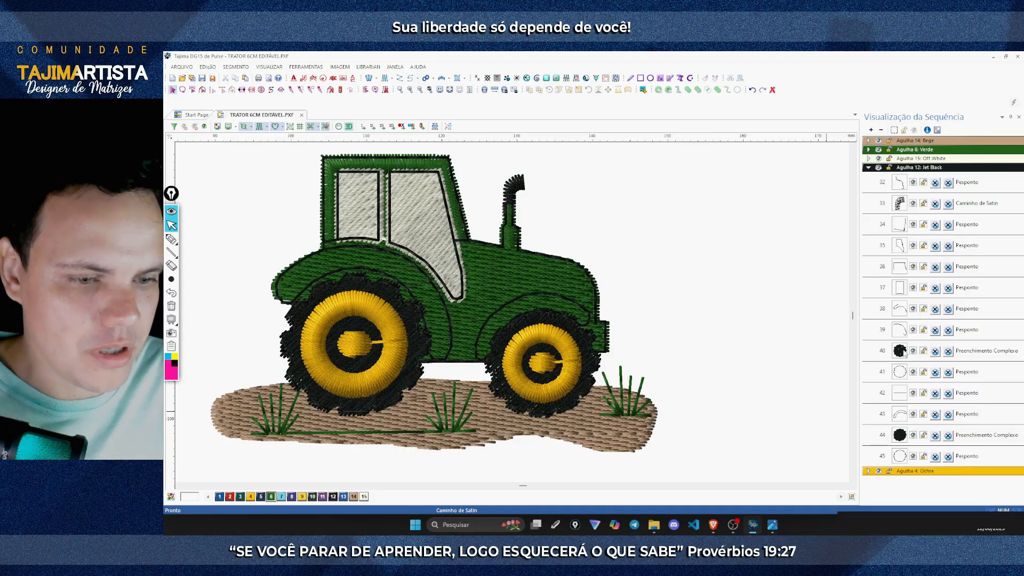
click(902, 351)
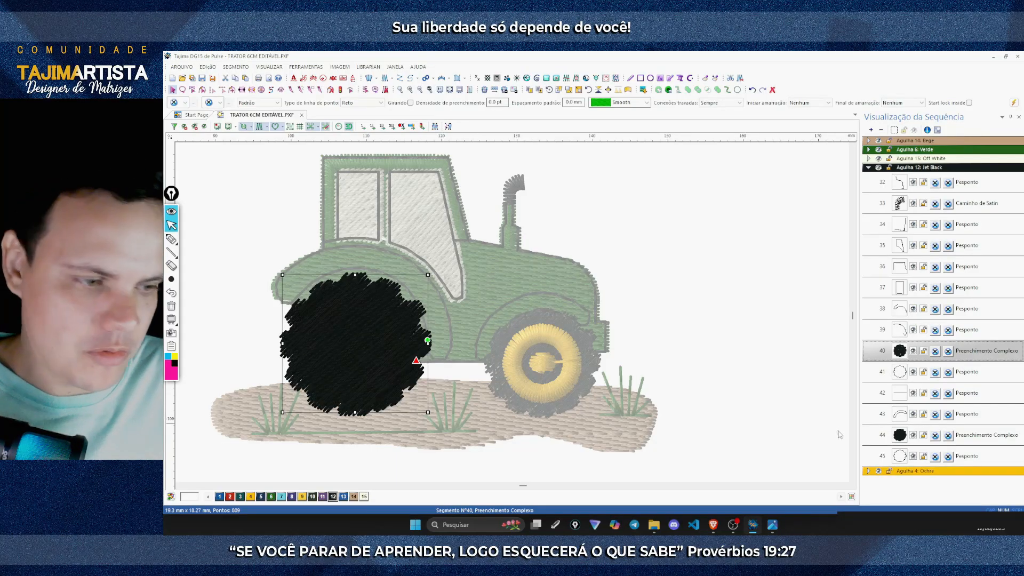
ctrl+click(901, 436)
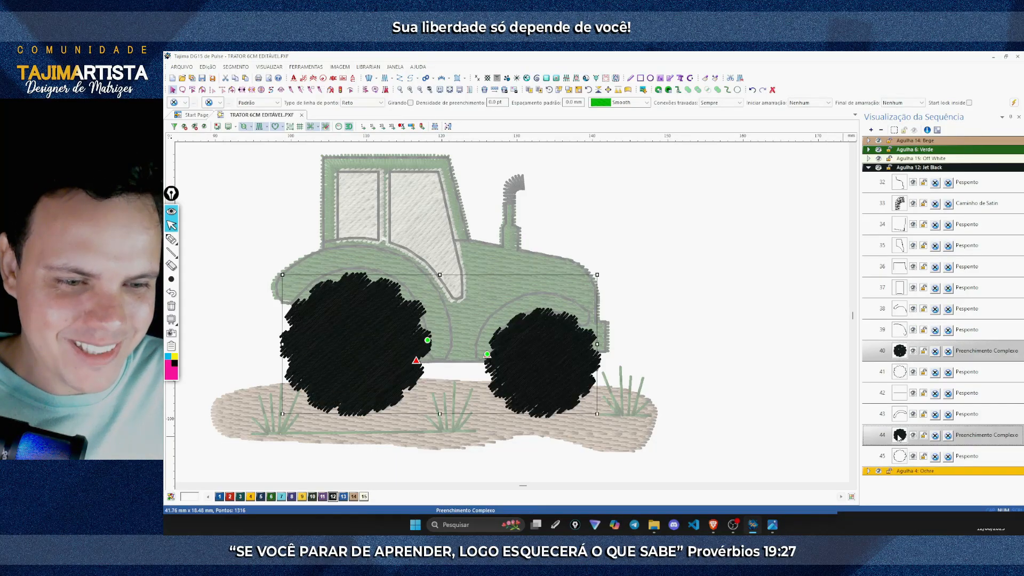
click(701, 353)
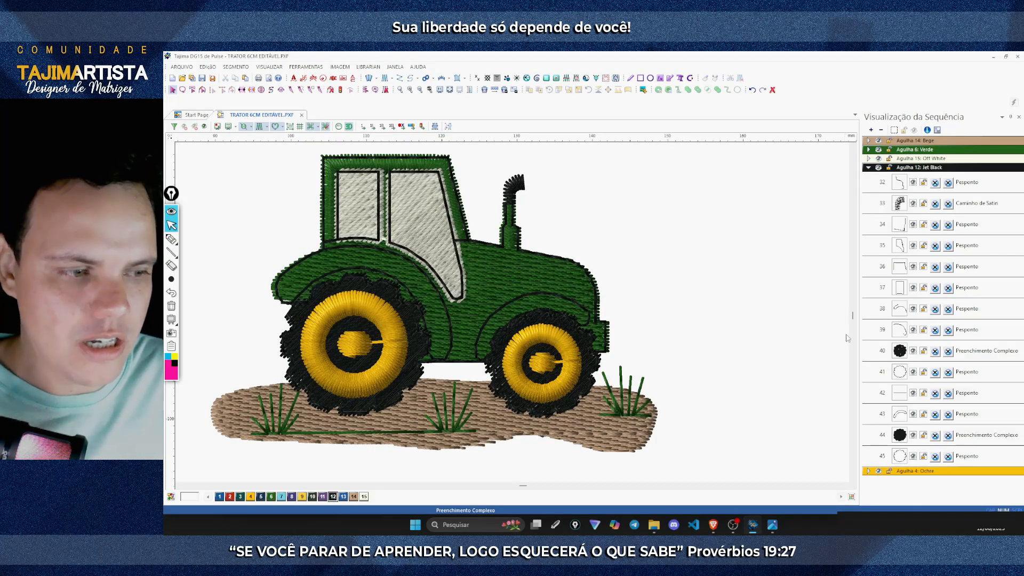
click(902, 352)
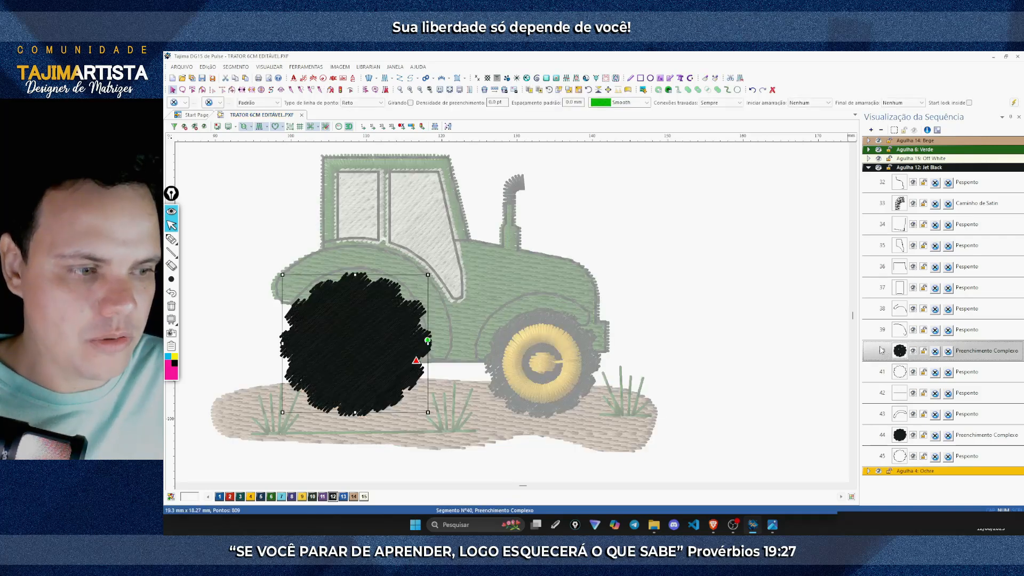
ctrl+click(900, 437)
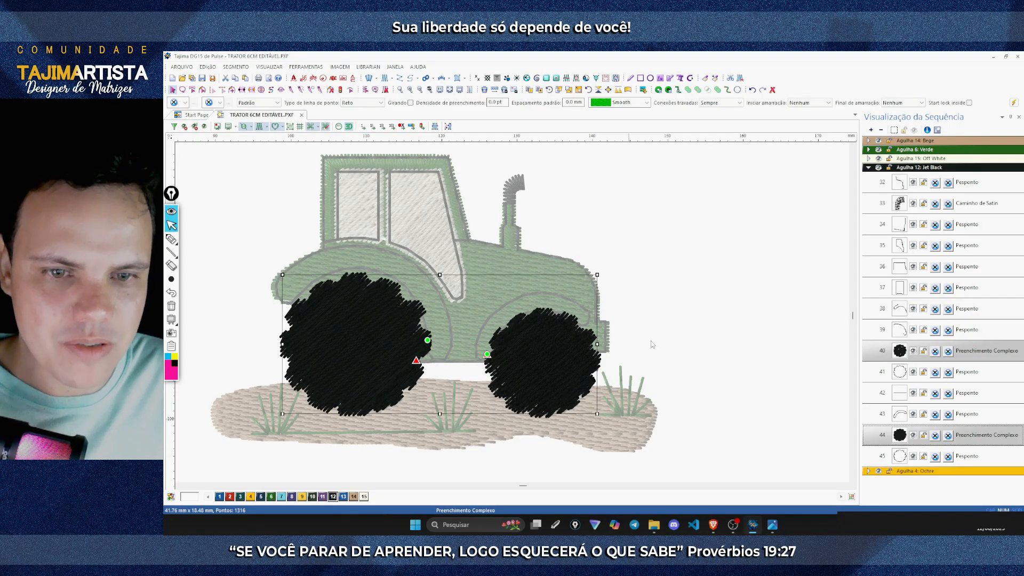
Step: Set the two tire fills' density adjustment (Densidade de preenchimento) to -0.5 pt and lock both segments
click(496, 102)
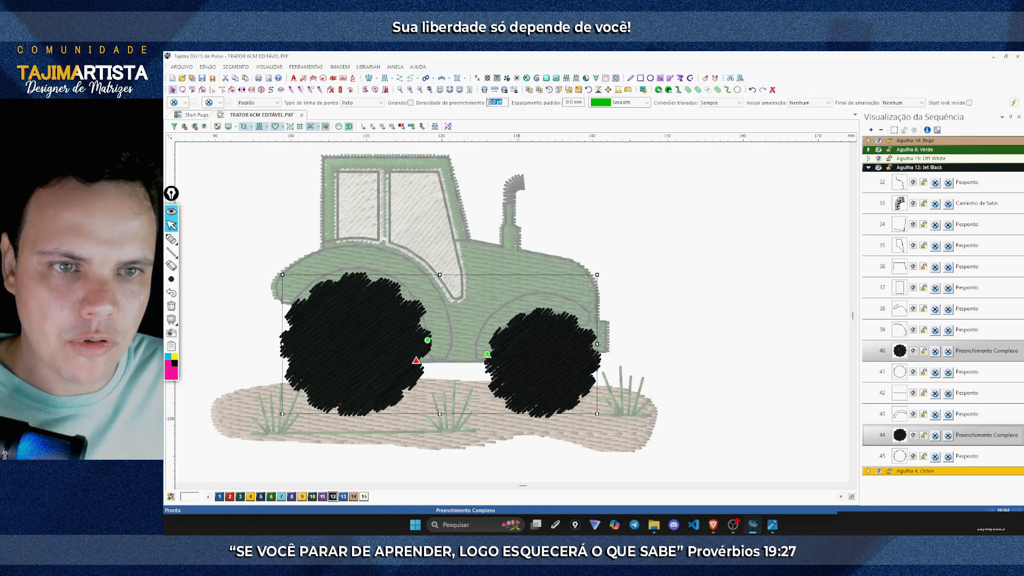
click(494, 103)
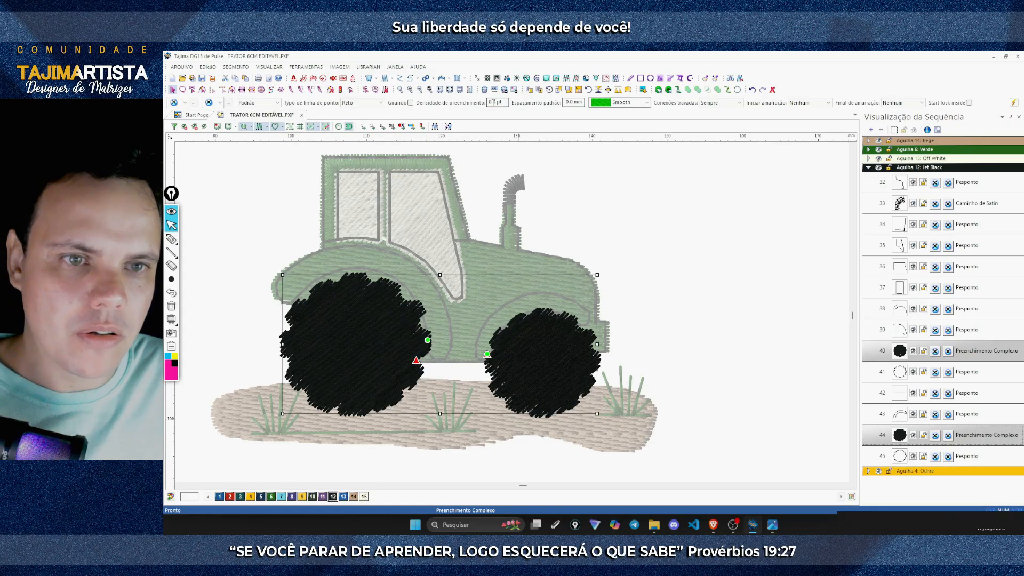
double_click(504, 103)
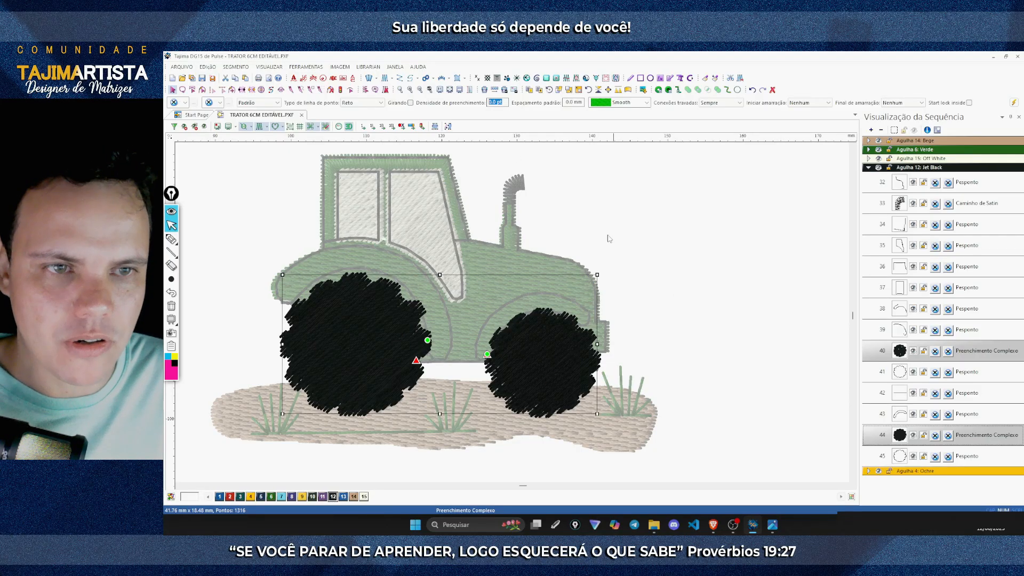
click(493, 102)
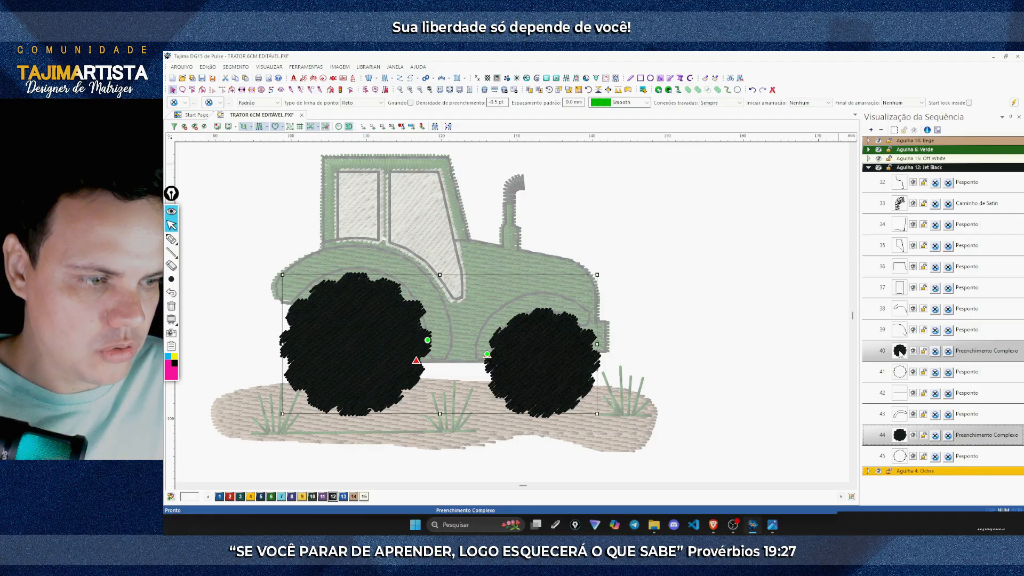
click(924, 354)
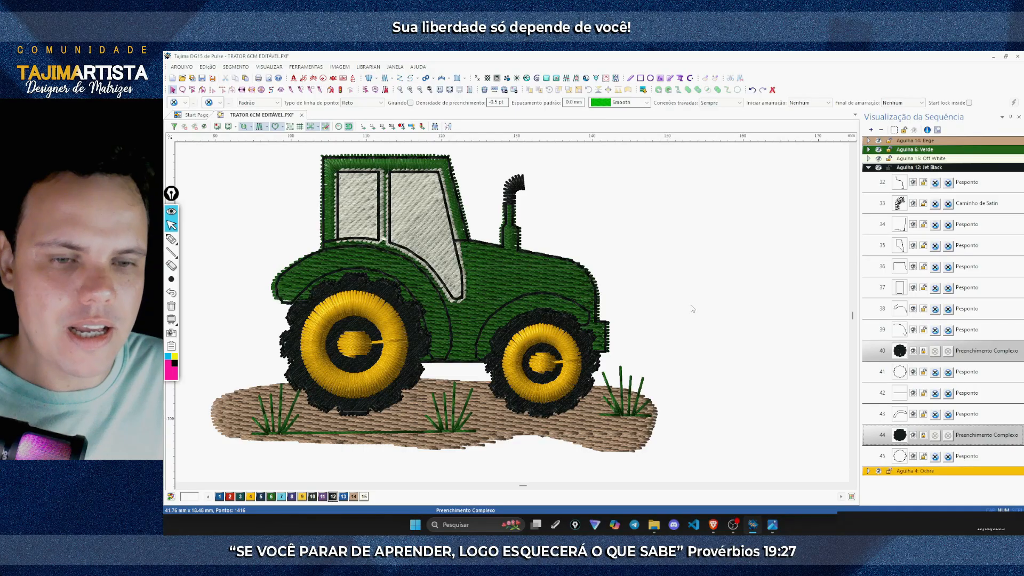
Step: Select all unlocked segments of the tractor design, set their fill density adjustment (Densidade de preenchimento) to 0.5 pt and deselect them
click(420, 90)
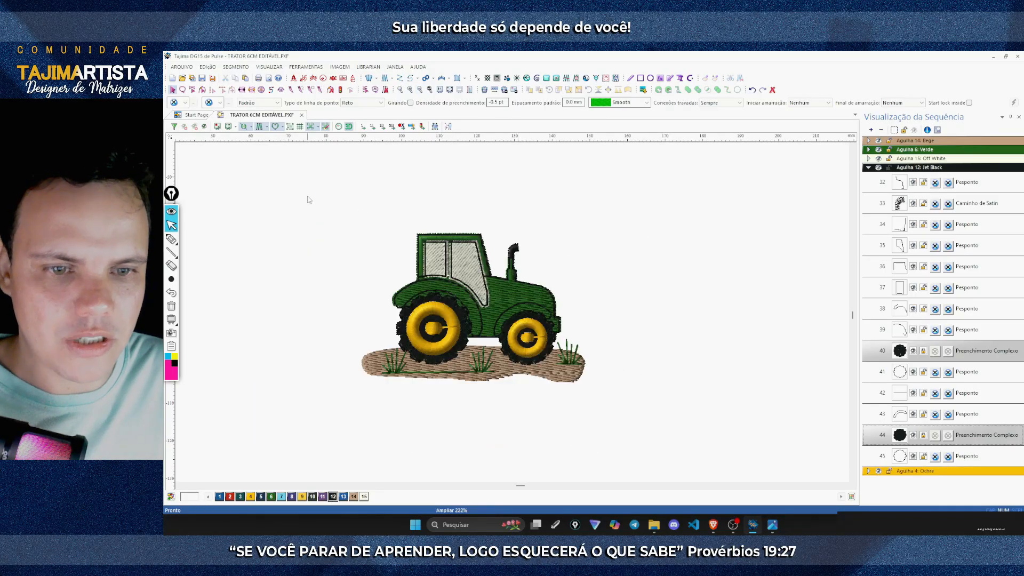
drag(308, 196, 653, 418)
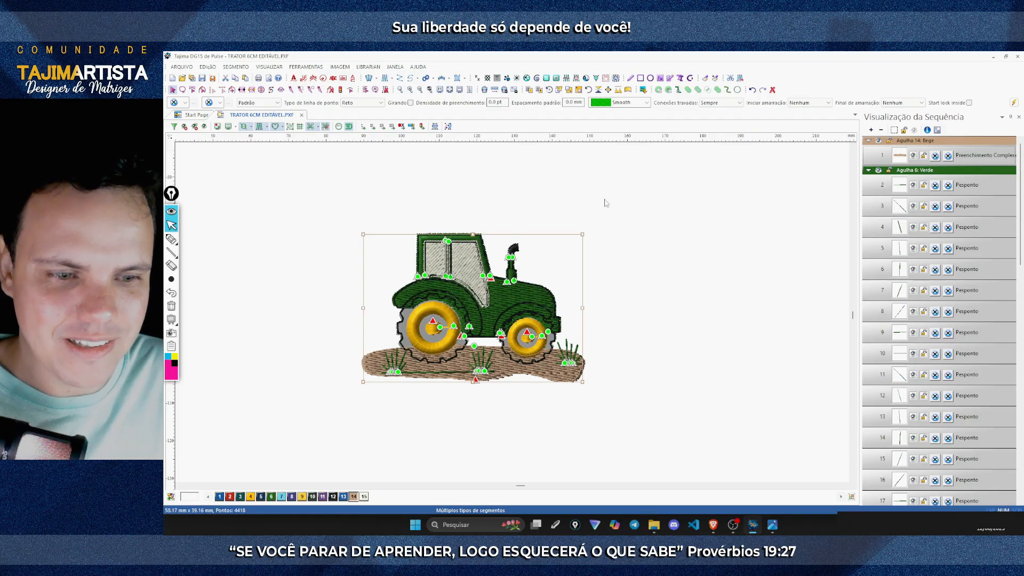
click(489, 102)
text(0.5)
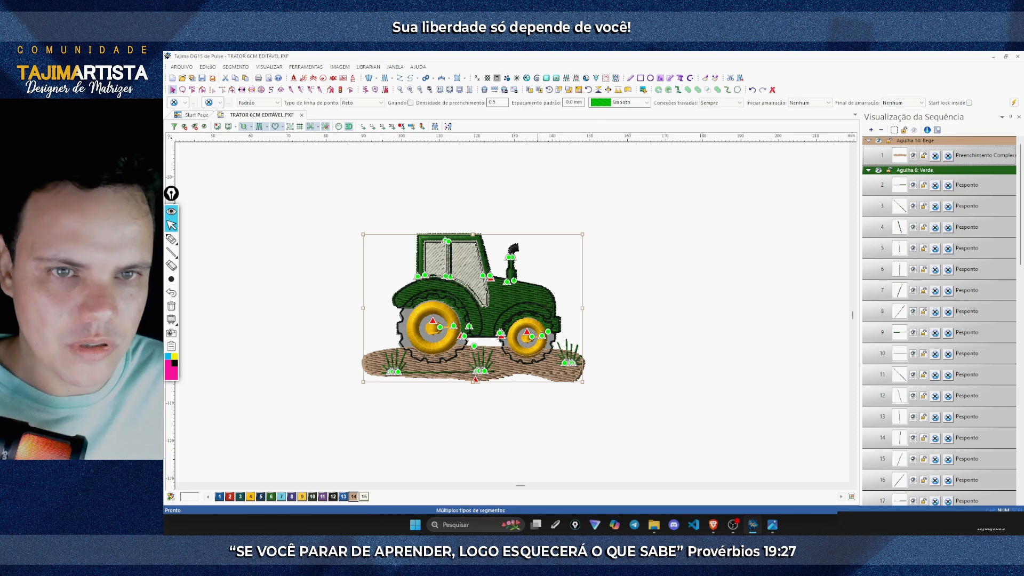
click(410, 89)
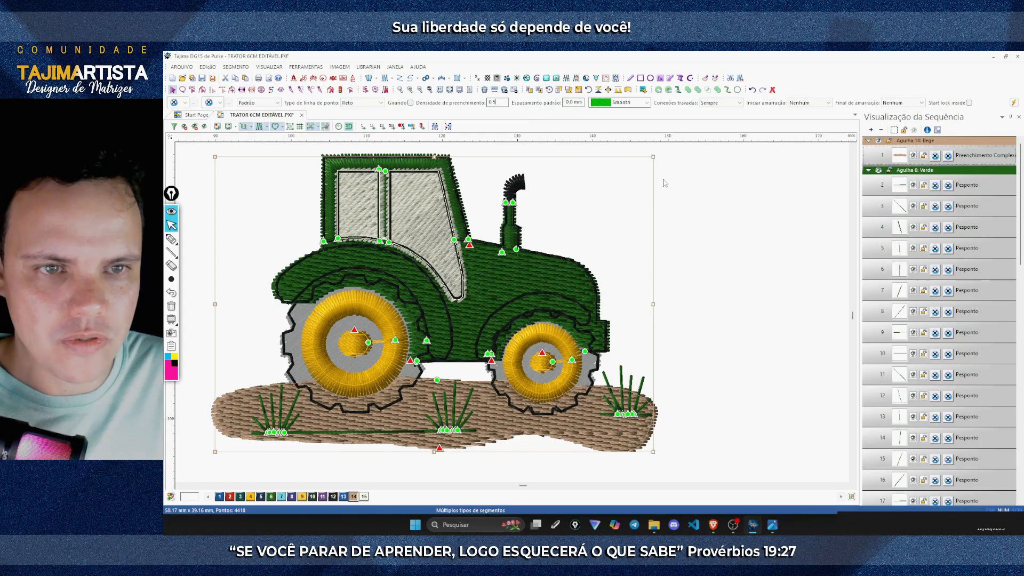
key(Return)
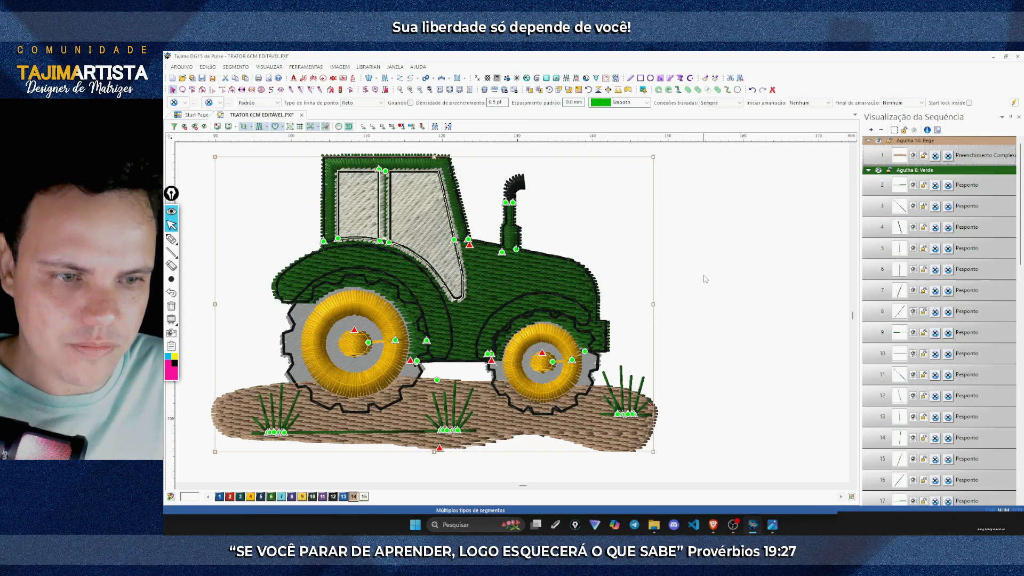
click(738, 268)
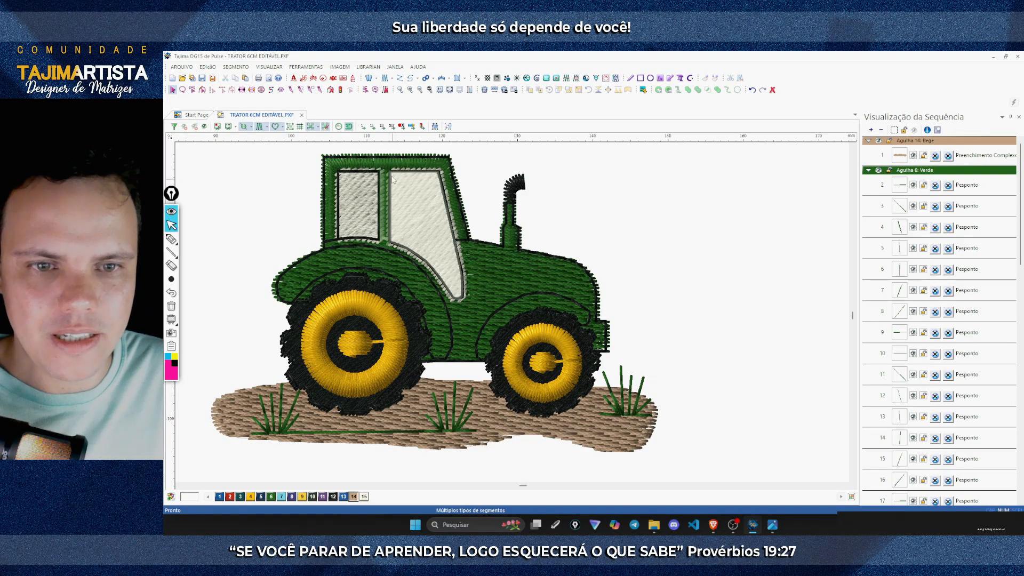
Step: Turn off the 3D stitch display, expand the Off White needle group and recolor the two cab window fills to needle 11, Lilac
click(411, 94)
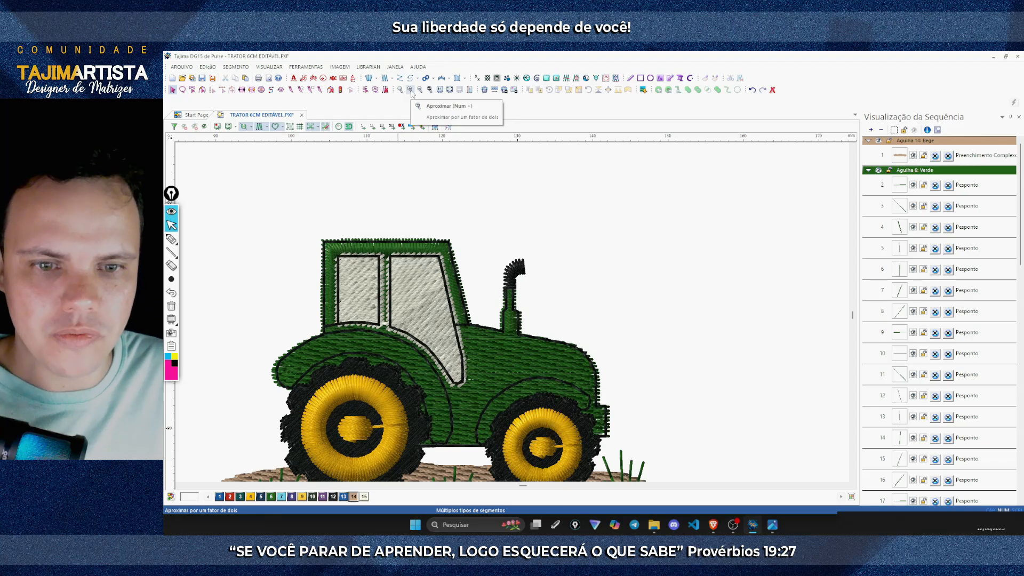
click(411, 94)
click(411, 93)
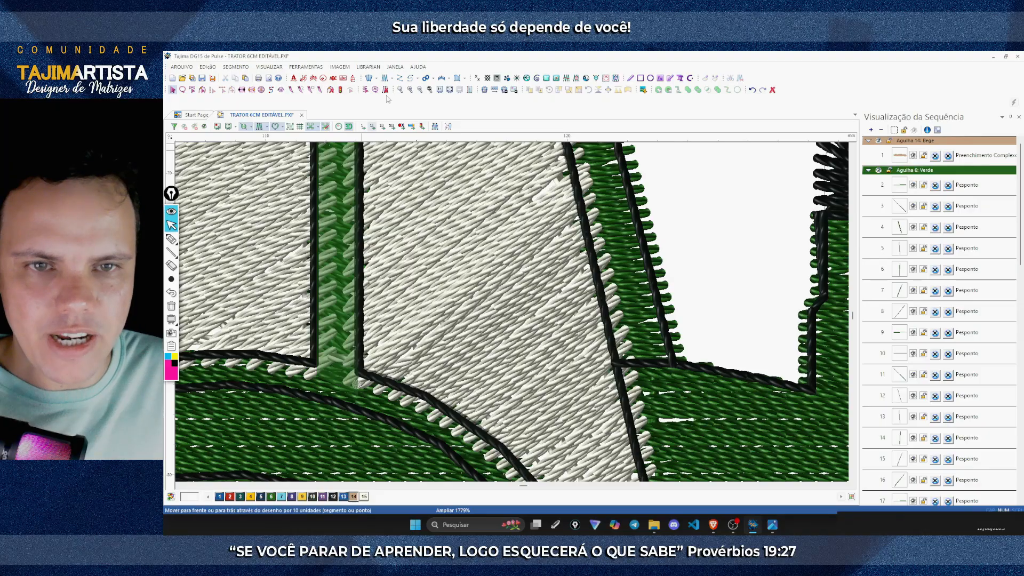
click(421, 92)
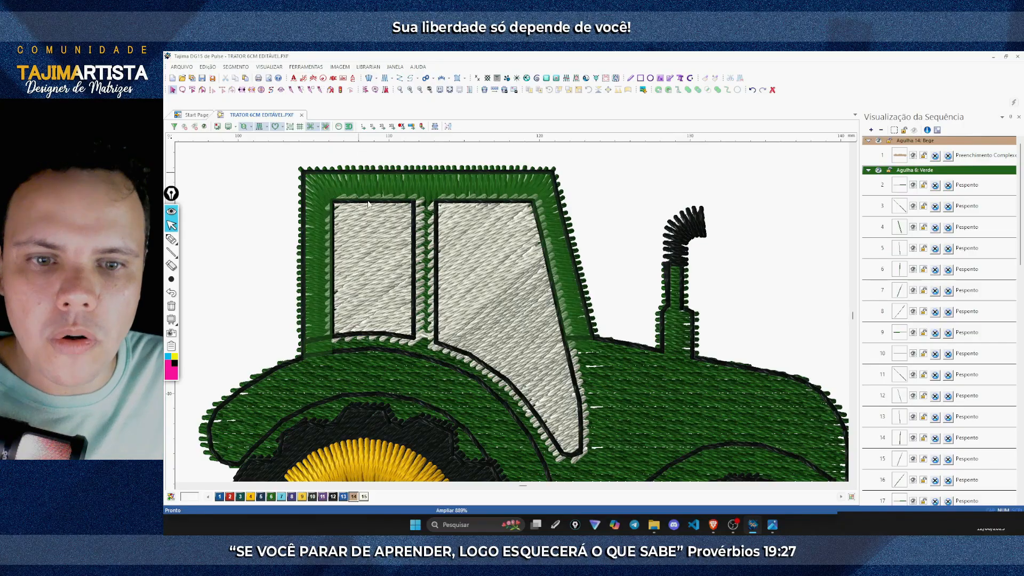
click(347, 127)
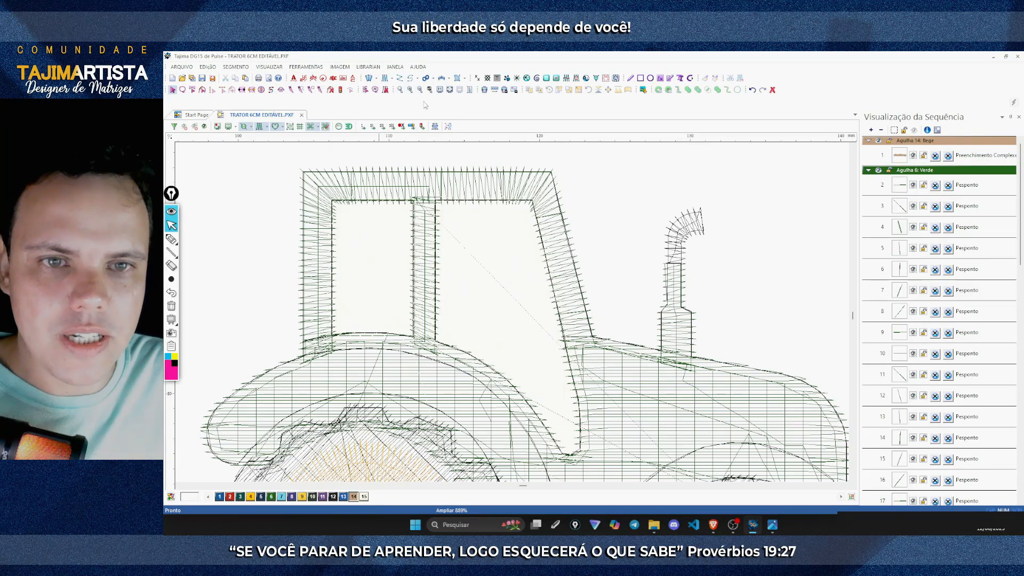
click(410, 89)
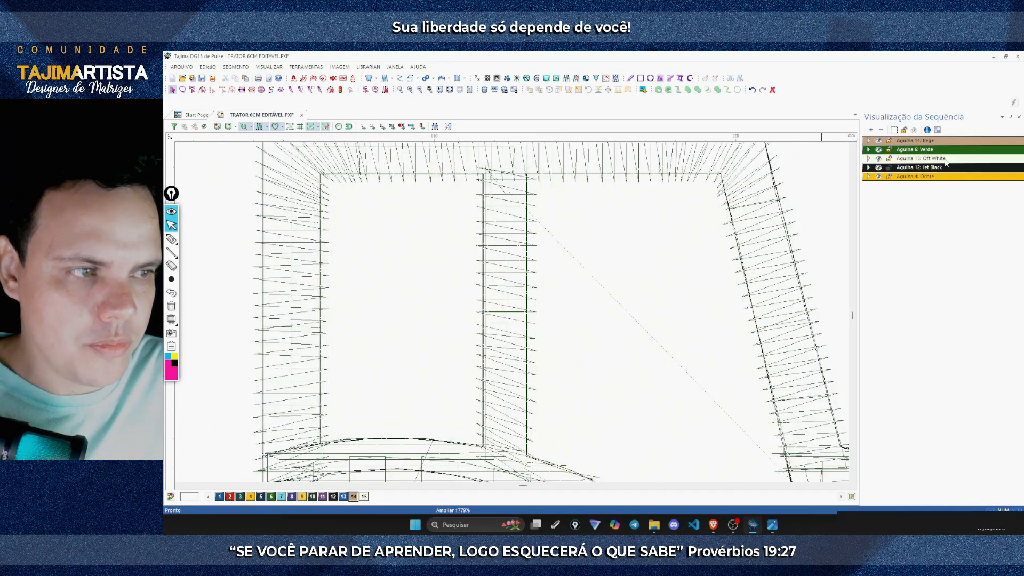
click(883, 161)
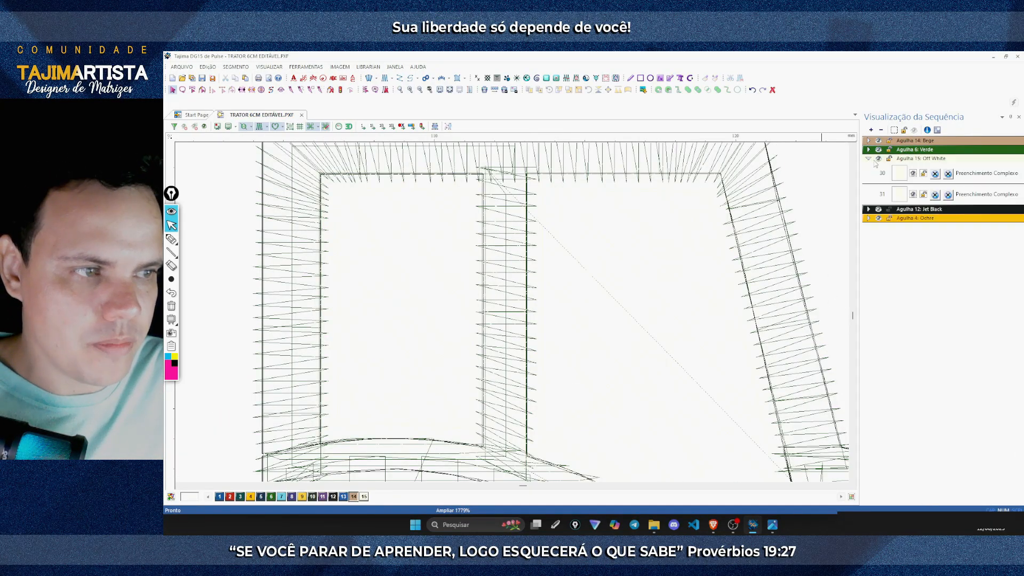
click(912, 159)
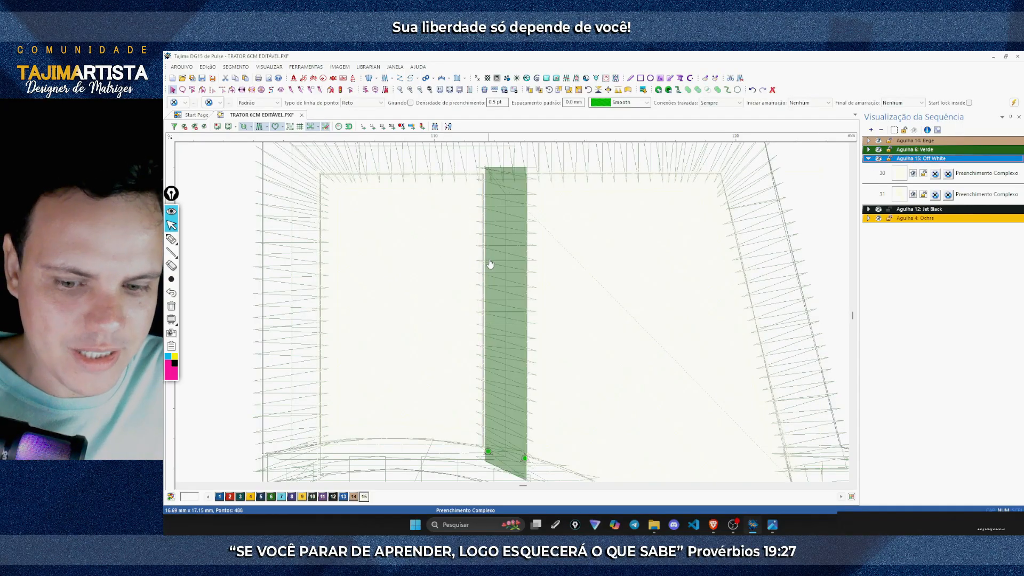
click(323, 496)
click(234, 328)
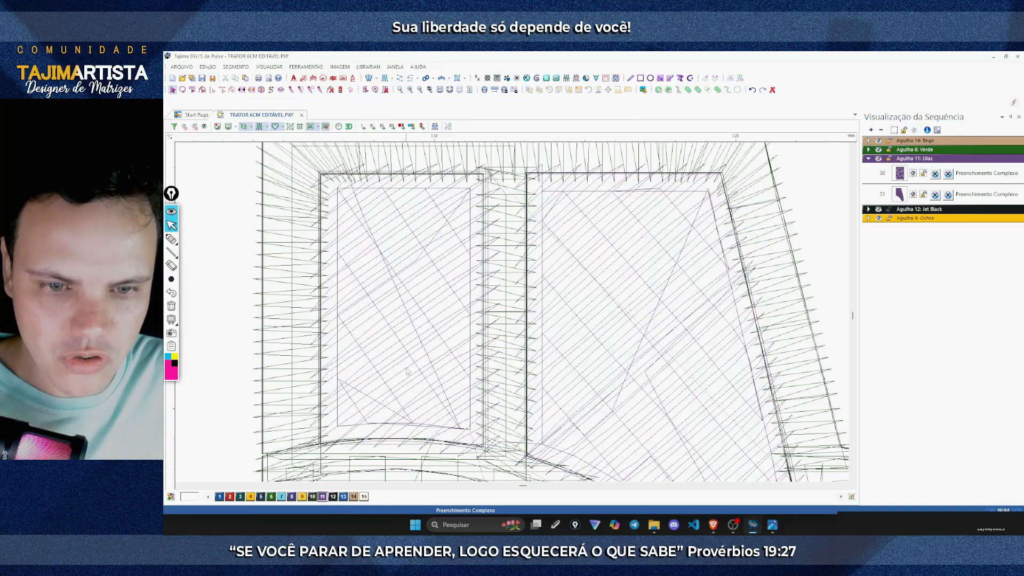
Step: Narrow the left window fill, segment 30, from its right side to about 5.43 mm wide
click(902, 175)
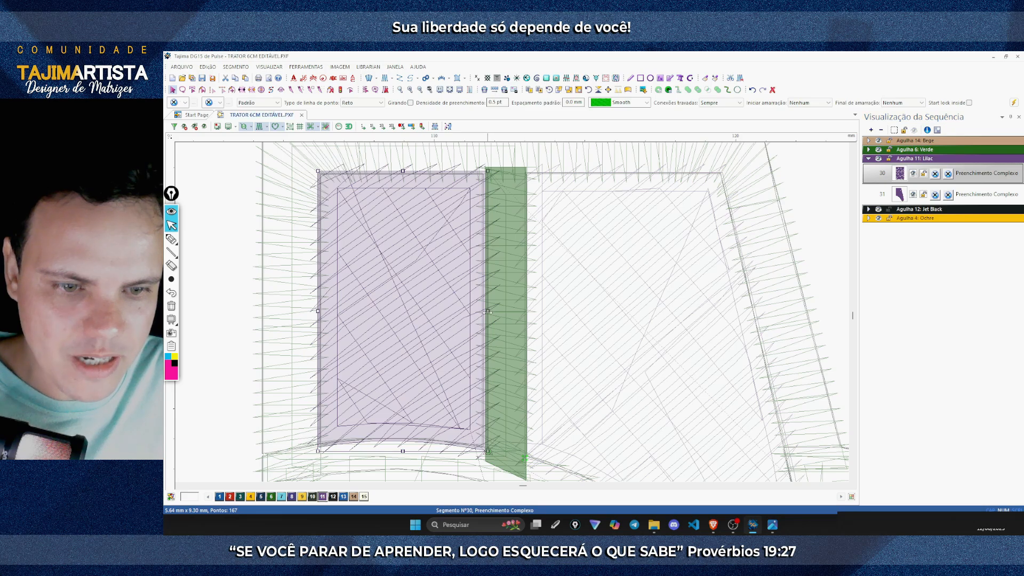
drag(488, 311, 487, 311)
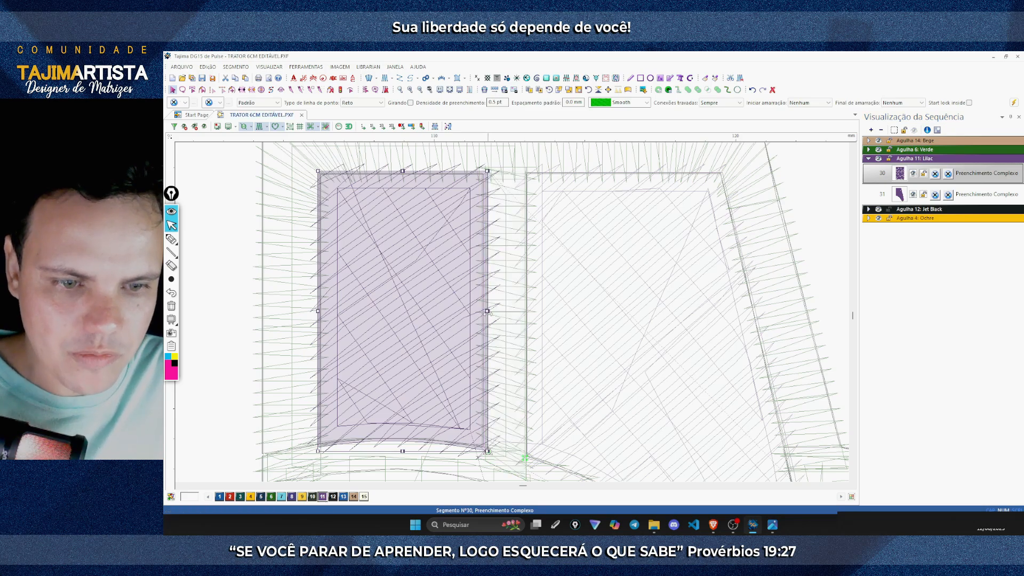
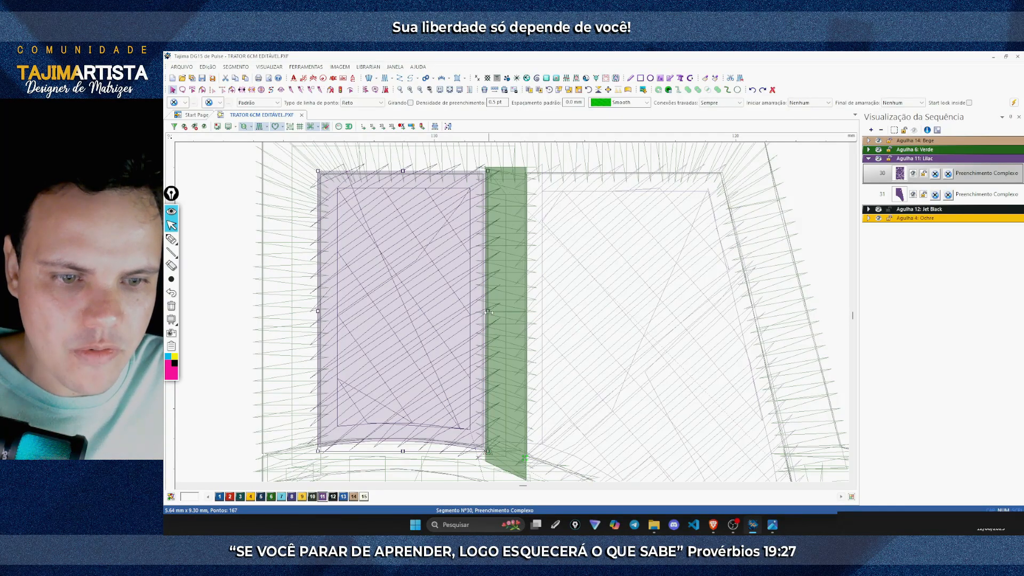
drag(487, 314, 482, 315)
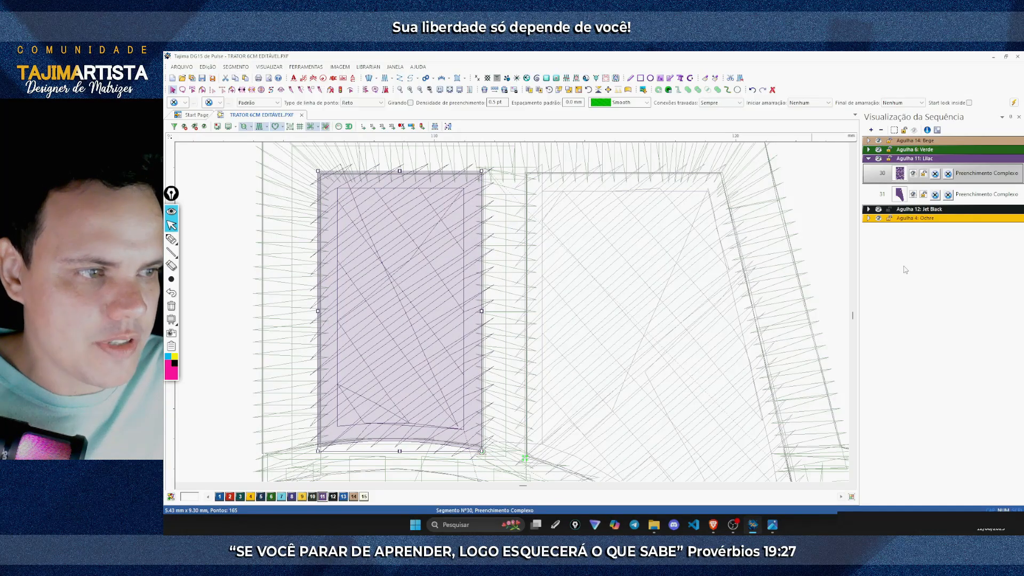
Step: Reshape the right window fill, segment 31, by moving its lower-left and upper-left corner points slightly inward, away from the green pillar
click(900, 196)
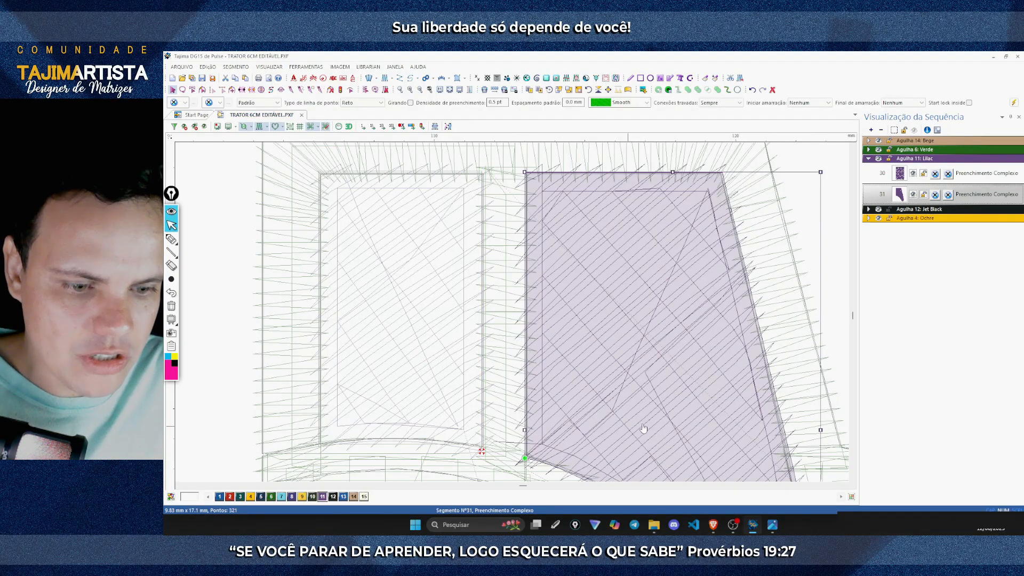
scroll(643, 421, down, 2)
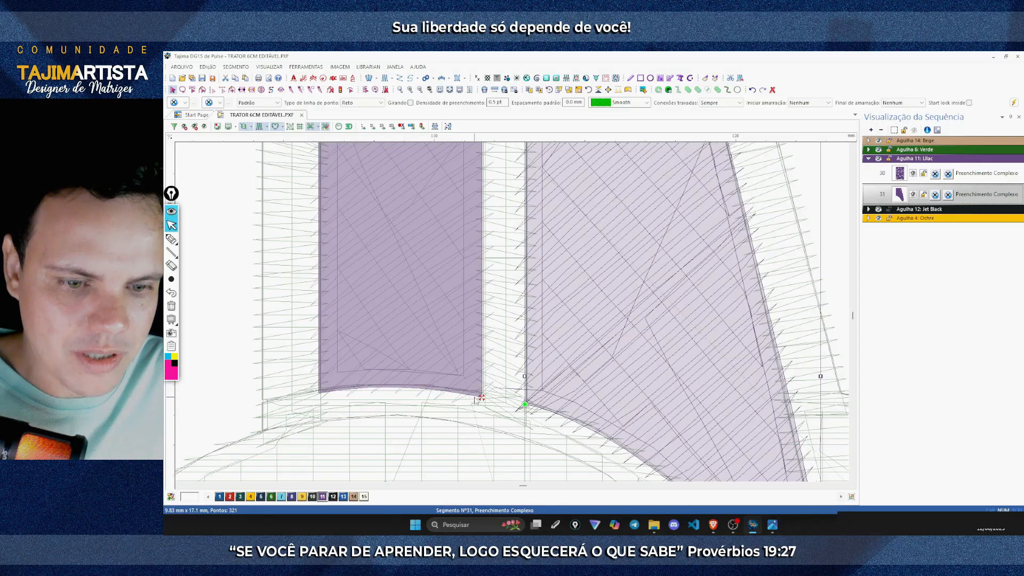
click(348, 126)
click(348, 127)
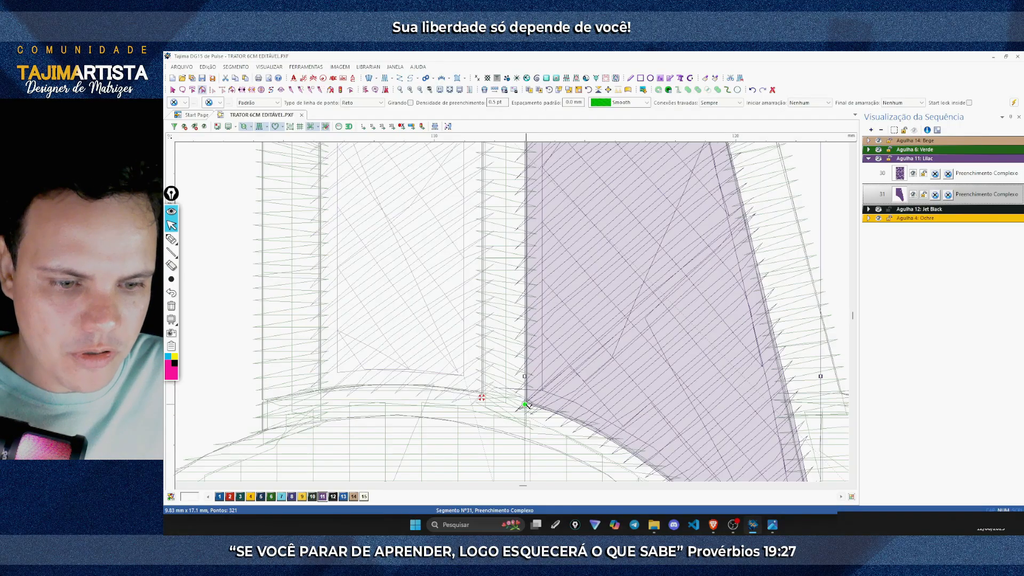
drag(526, 404, 541, 409)
scroll(540, 408, up, 5)
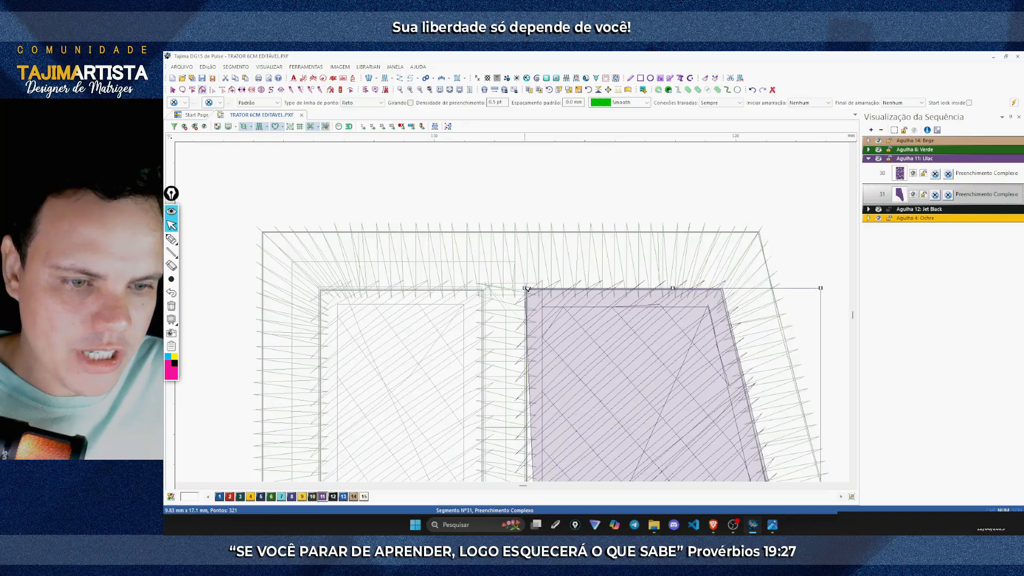
drag(528, 289, 538, 290)
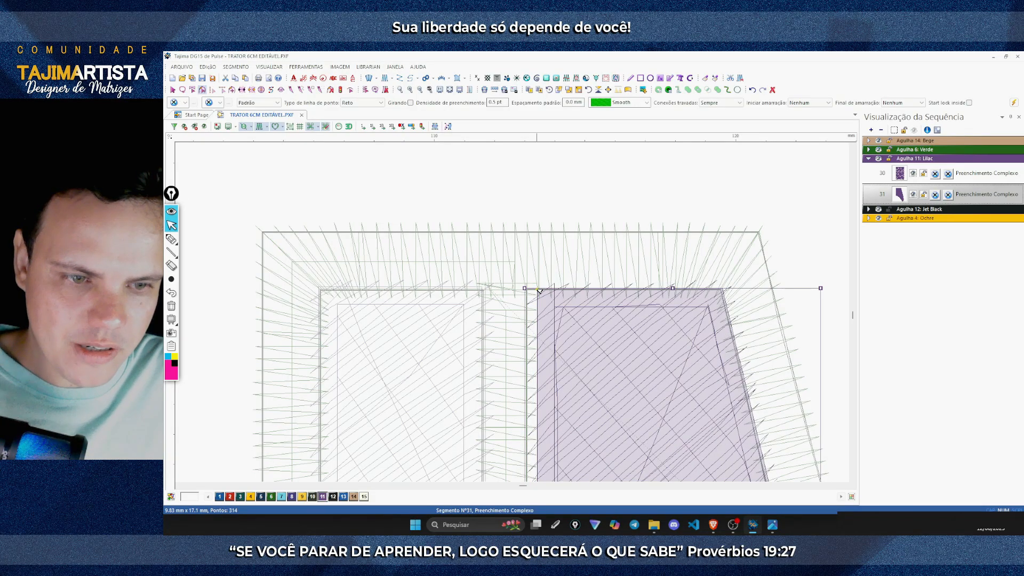
click(550, 211)
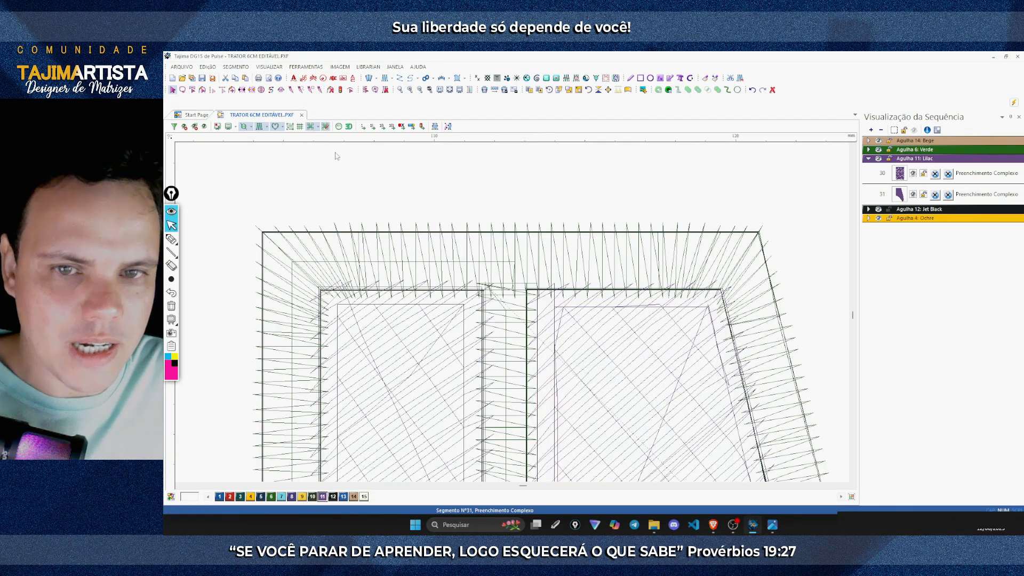
Step: Narrow segment 30 further to about 5.31 mm, pull its lower-right corner inward, restore the 3D stitch display and deselect it
click(349, 127)
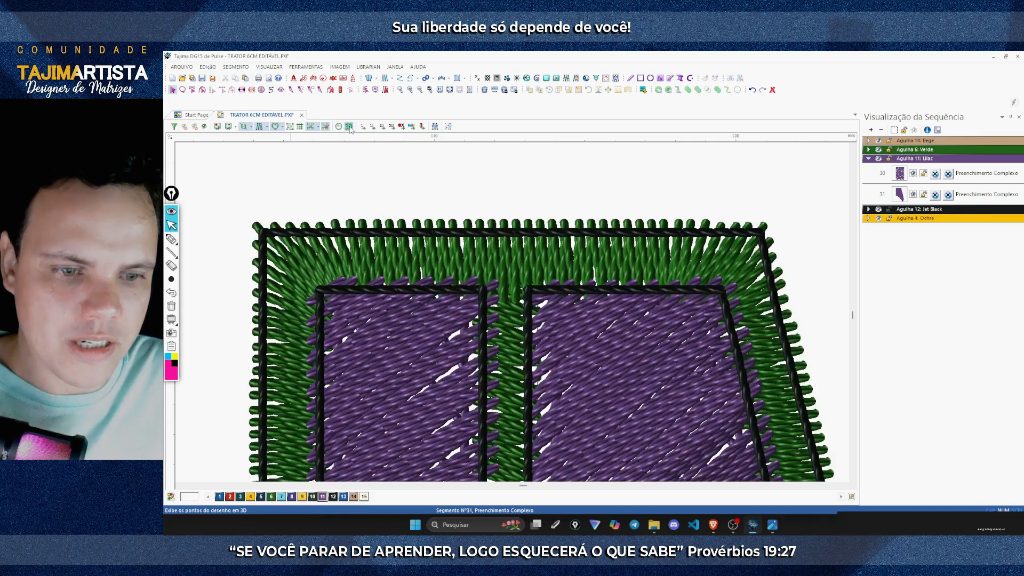
click(420, 92)
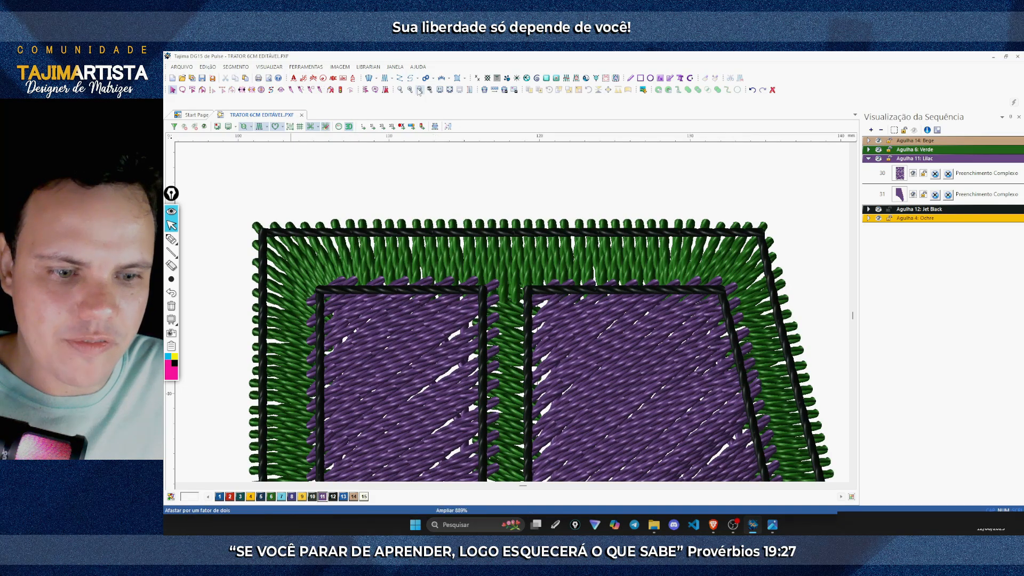
scroll(587, 260, up, 3)
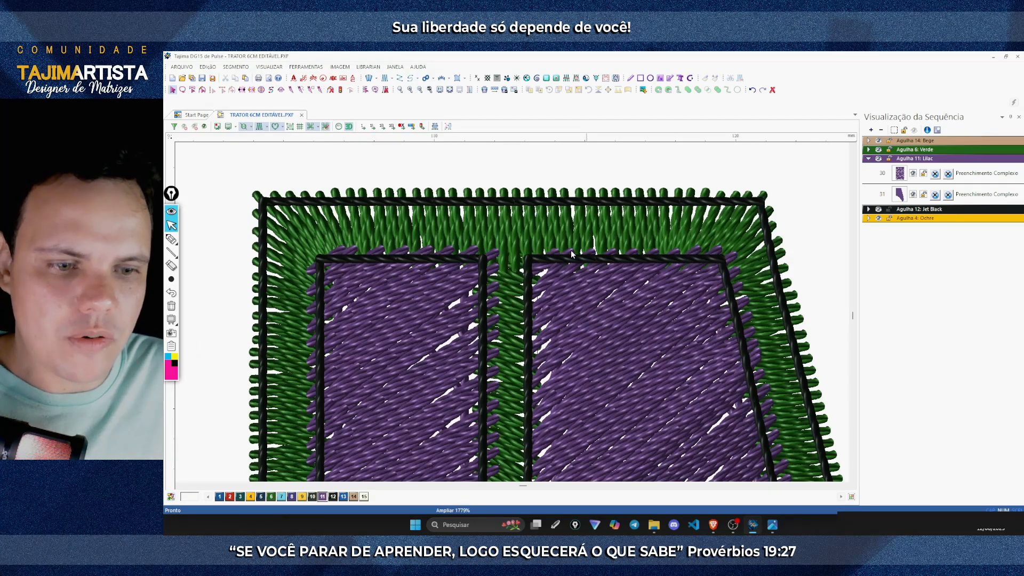
scroll(565, 272, down, 2)
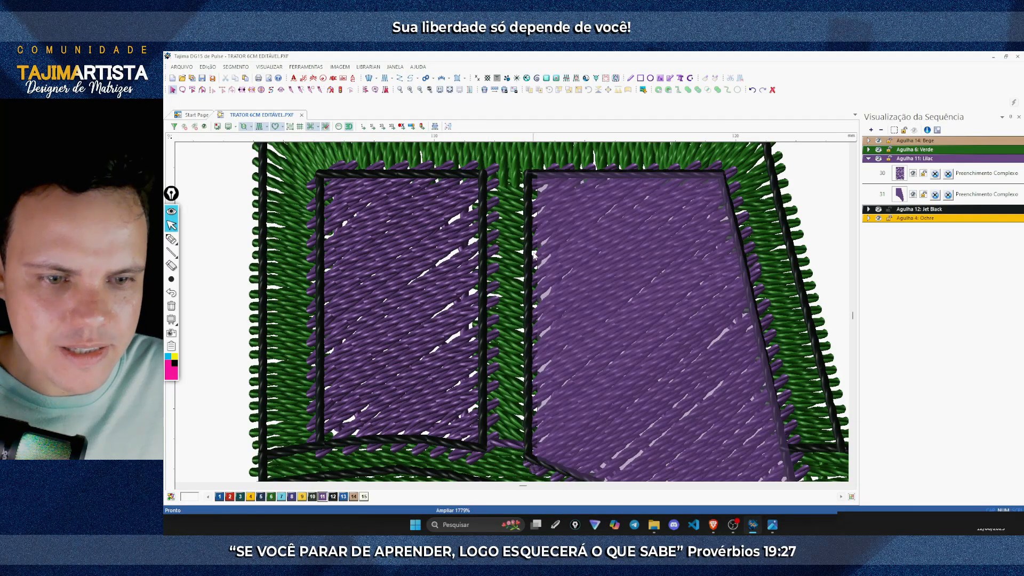
click(900, 174)
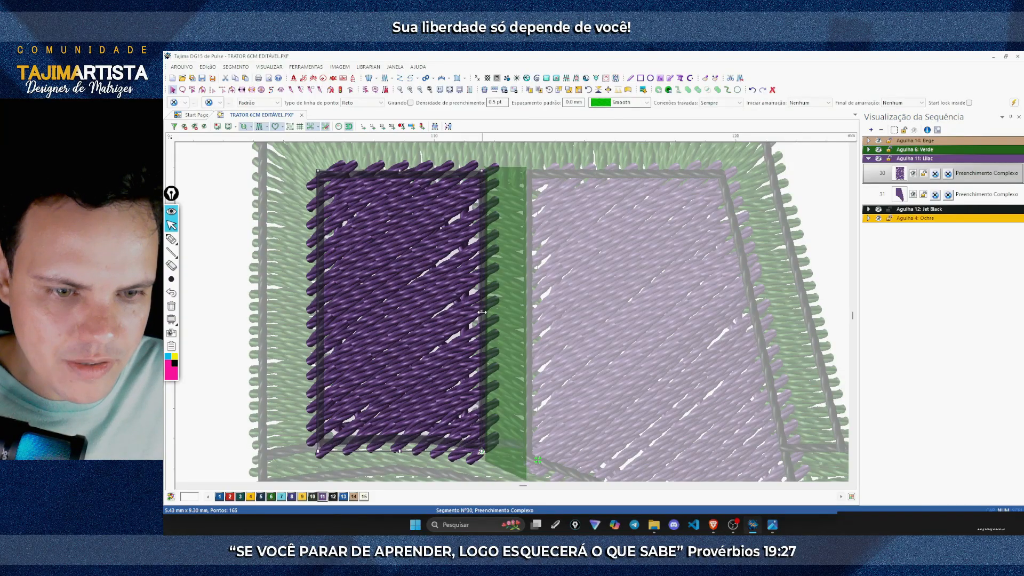
drag(482, 312, 479, 312)
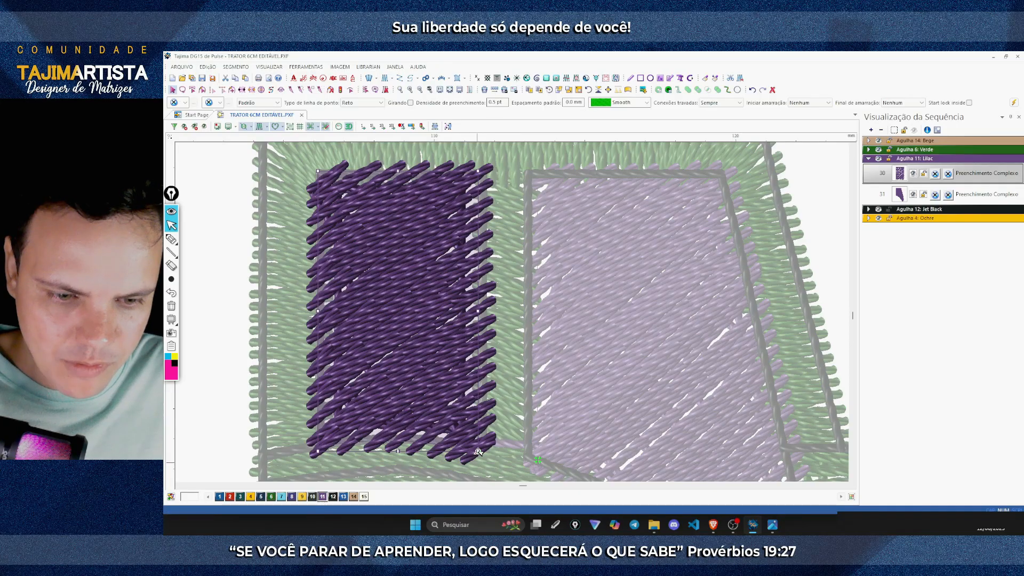
drag(478, 451, 471, 444)
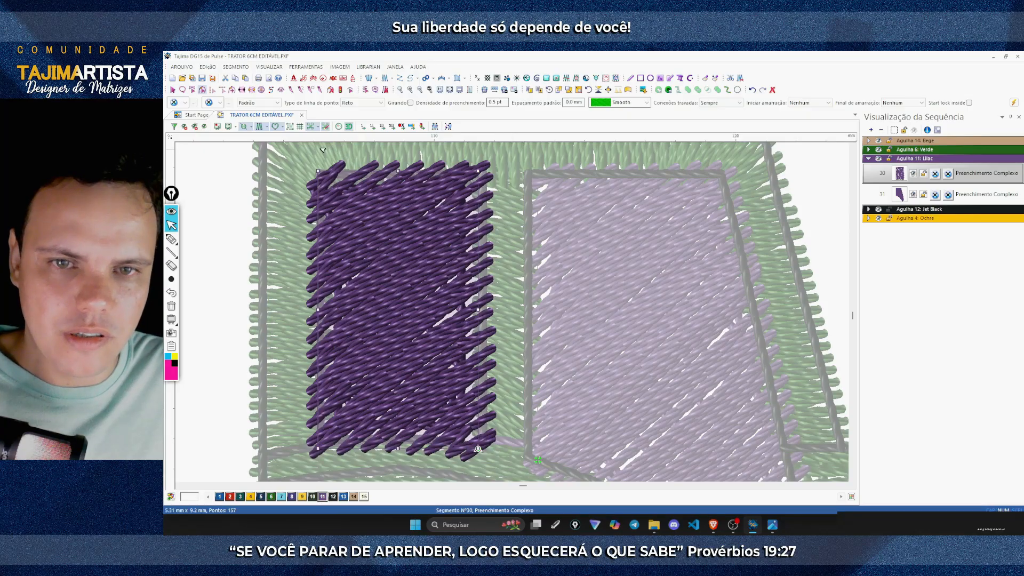
click(349, 127)
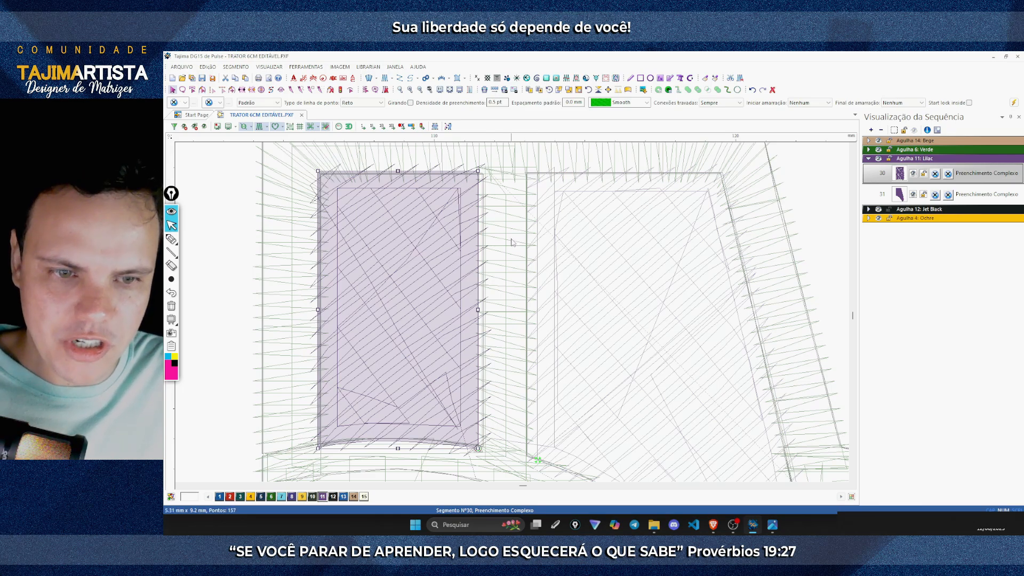
click(420, 89)
click(349, 126)
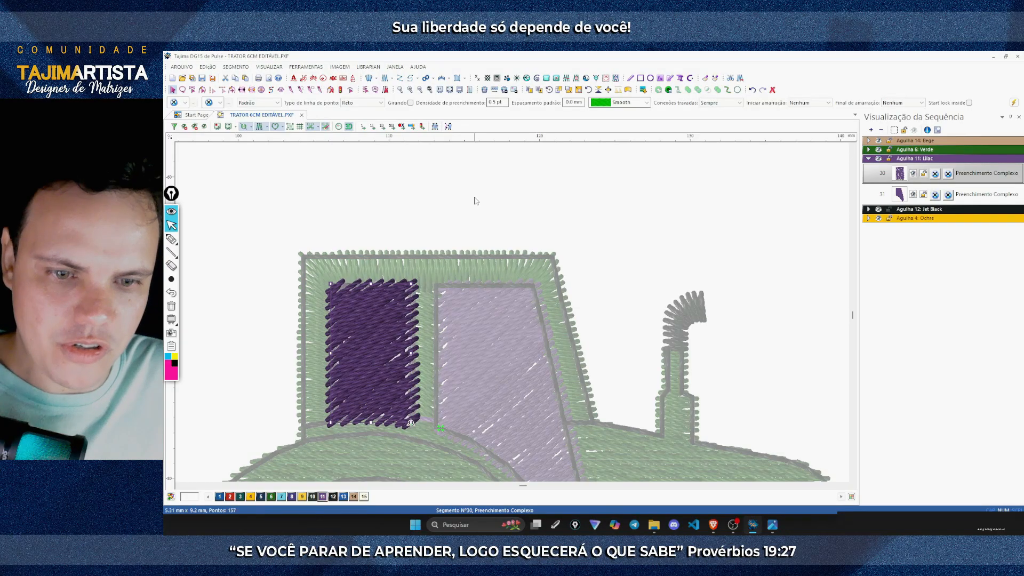
click(477, 202)
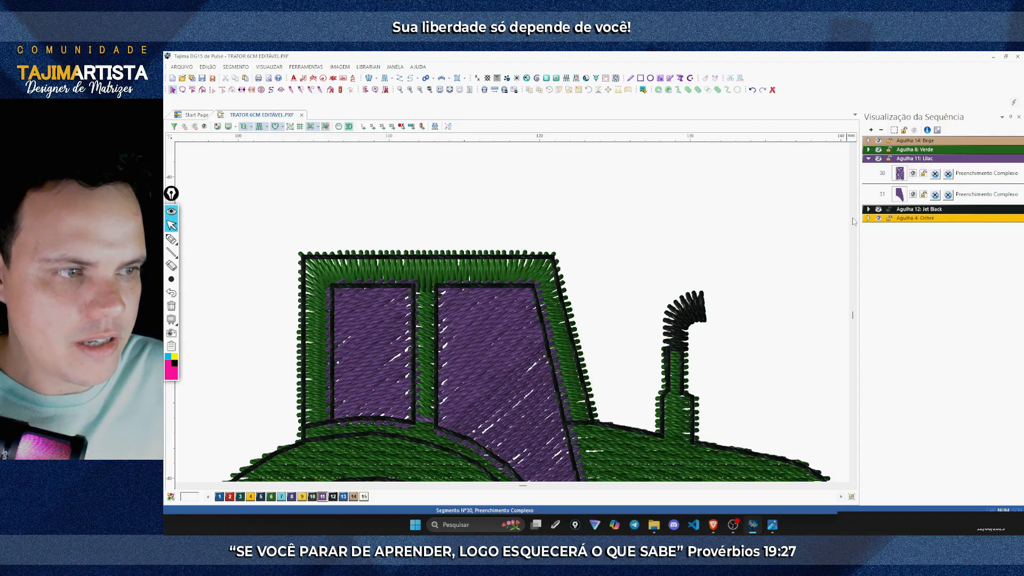
Step: Widen the green satin pillar between the cab windows, segment 26 in the Verde group, to about 1.65 mm
click(870, 150)
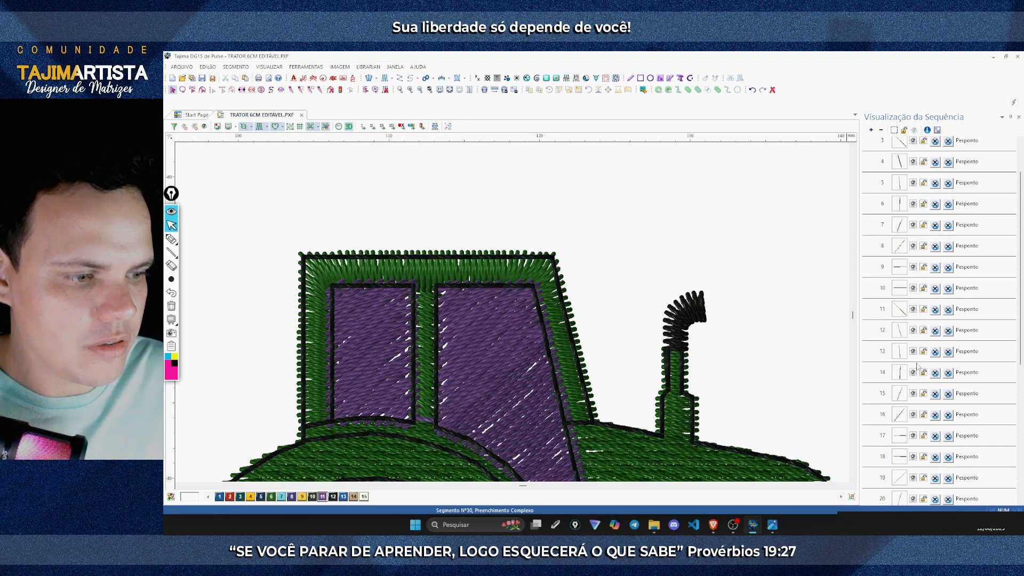
scroll(948, 317, down, 4)
scroll(1022, 368, down, 2)
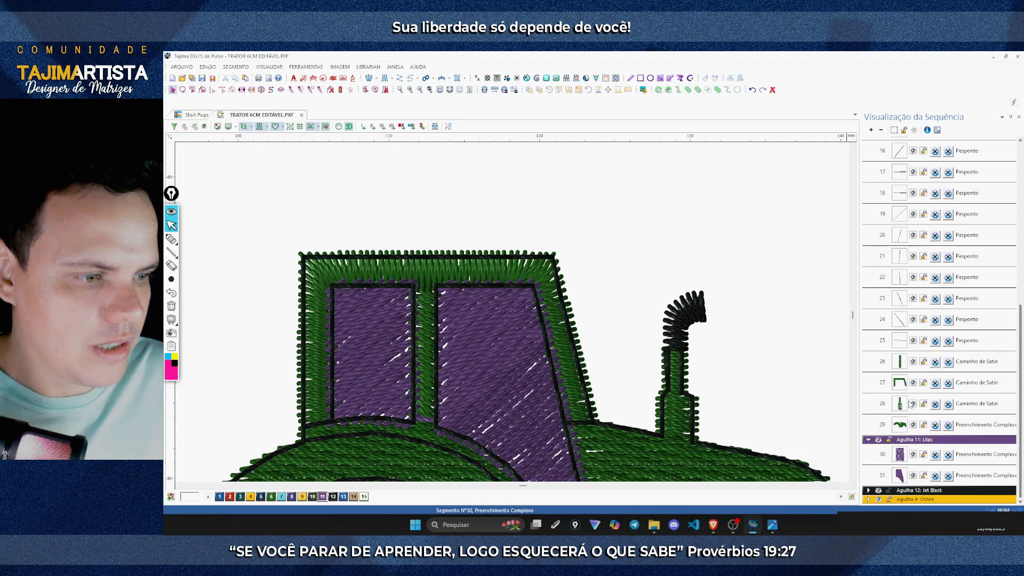
click(894, 370)
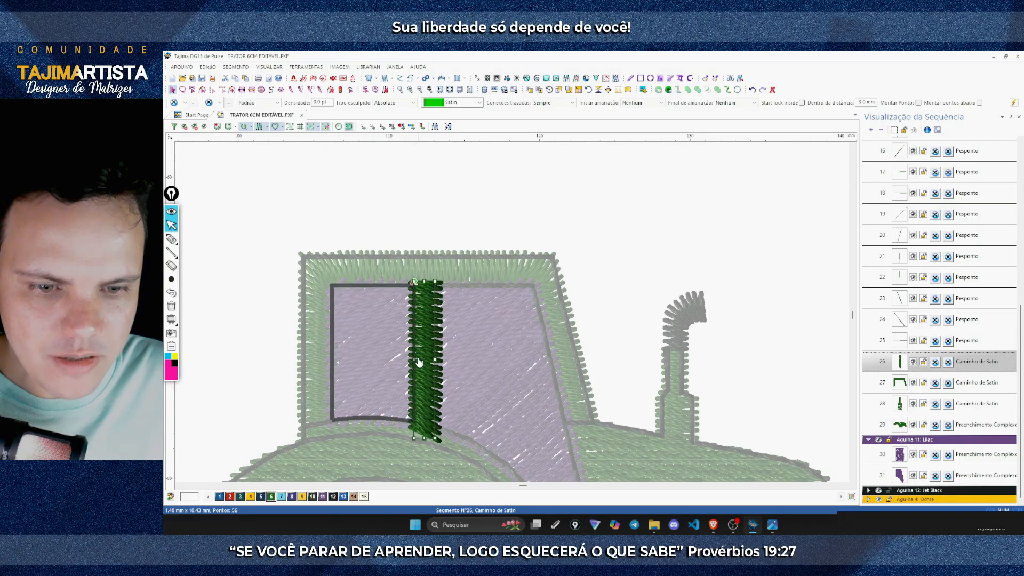
click(559, 90)
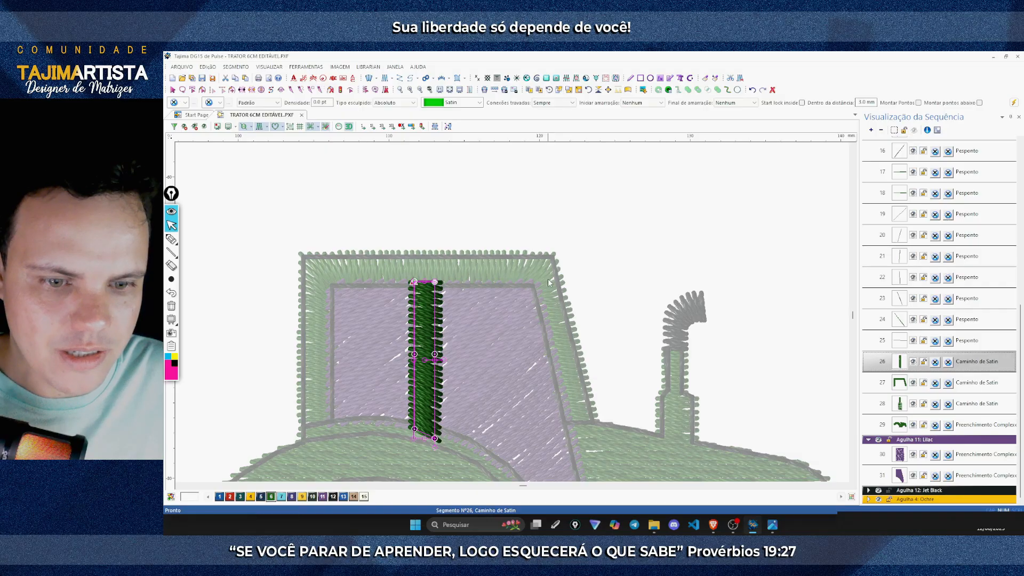
drag(434, 361, 438, 361)
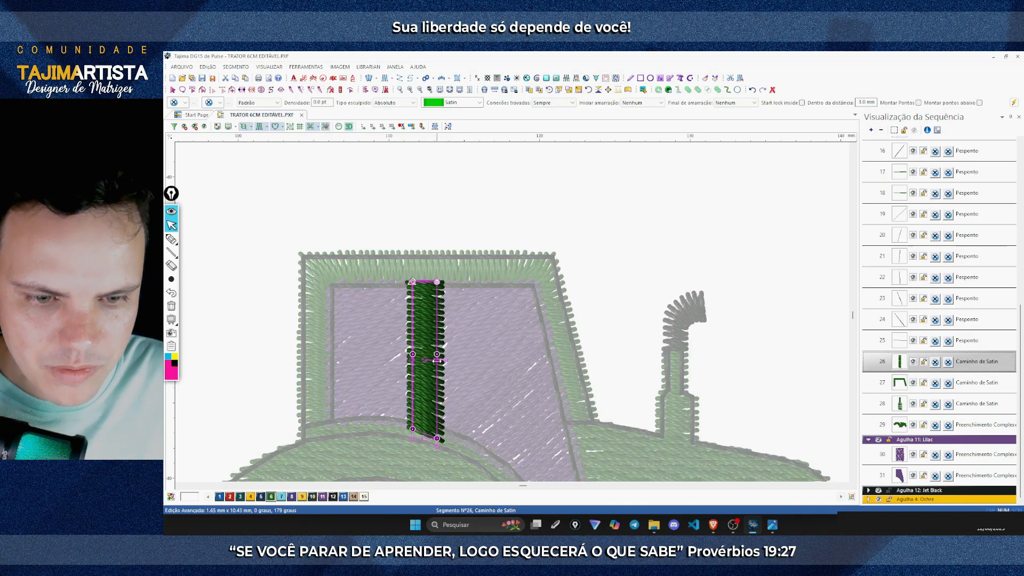
click(463, 228)
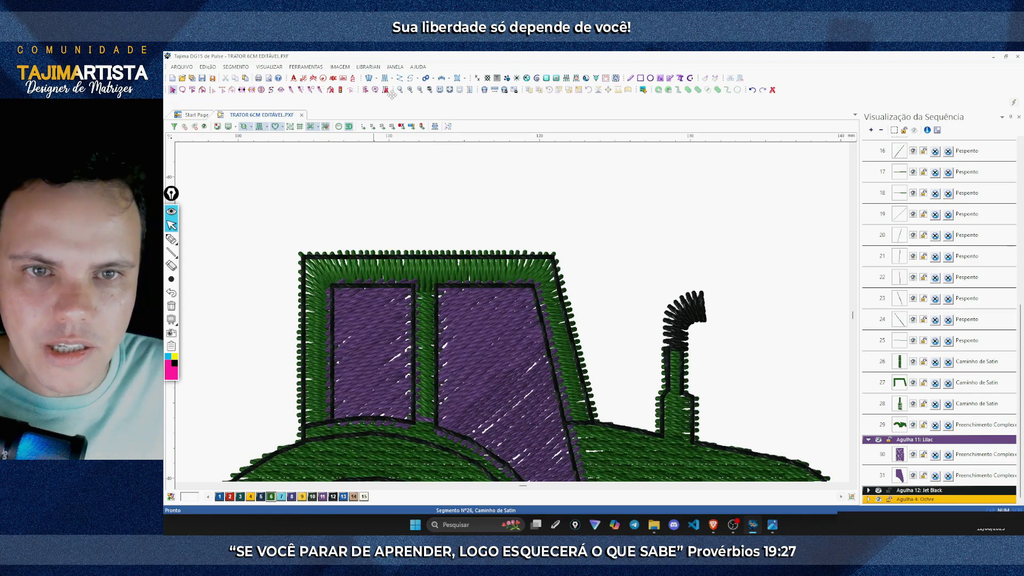
Step: Collapse the open needle groups in the sequence view and expand only the Jet Black group
scroll(409, 91, down, 1)
click(409, 91)
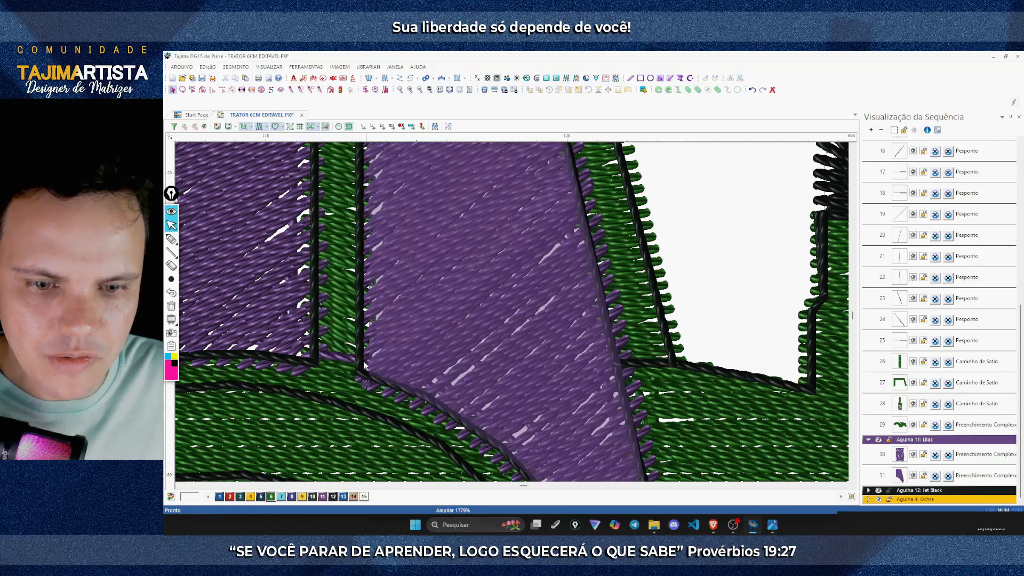
click(868, 490)
click(881, 129)
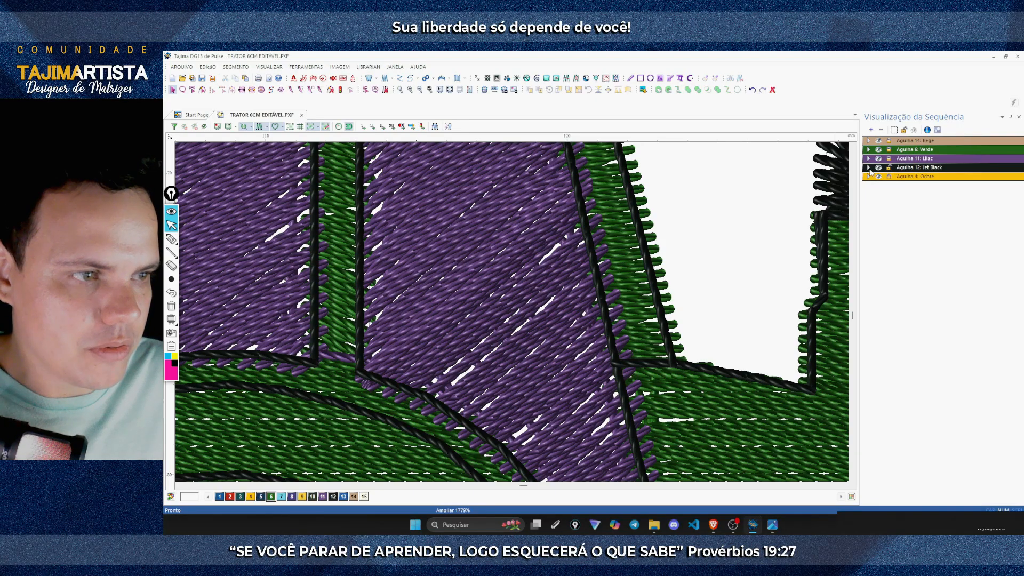
click(869, 168)
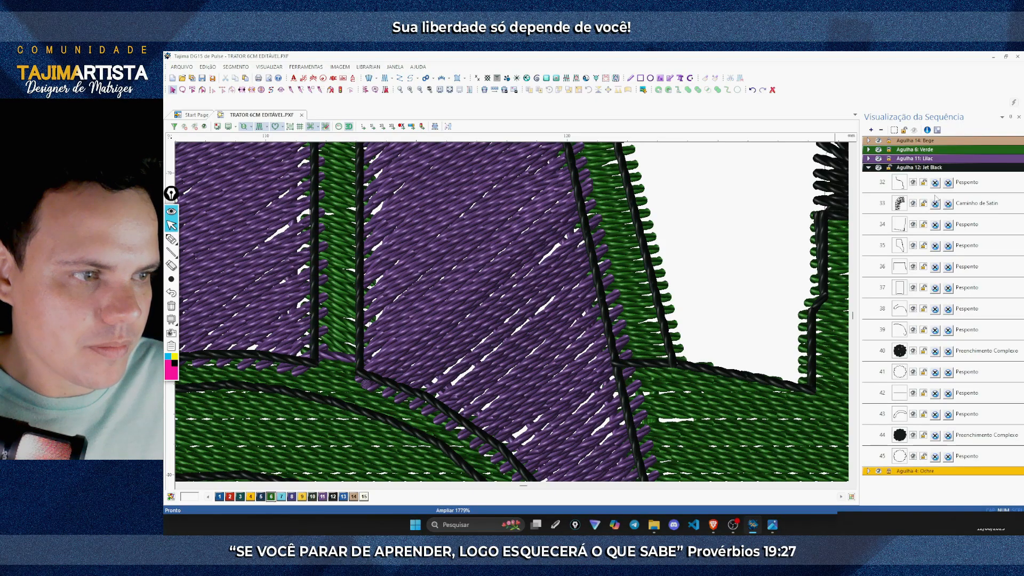
Step: Reshape the right window's black outline, segment 35, by moving its upper-left and lower-left corners inward to about 9.29 mm wide
click(361, 312)
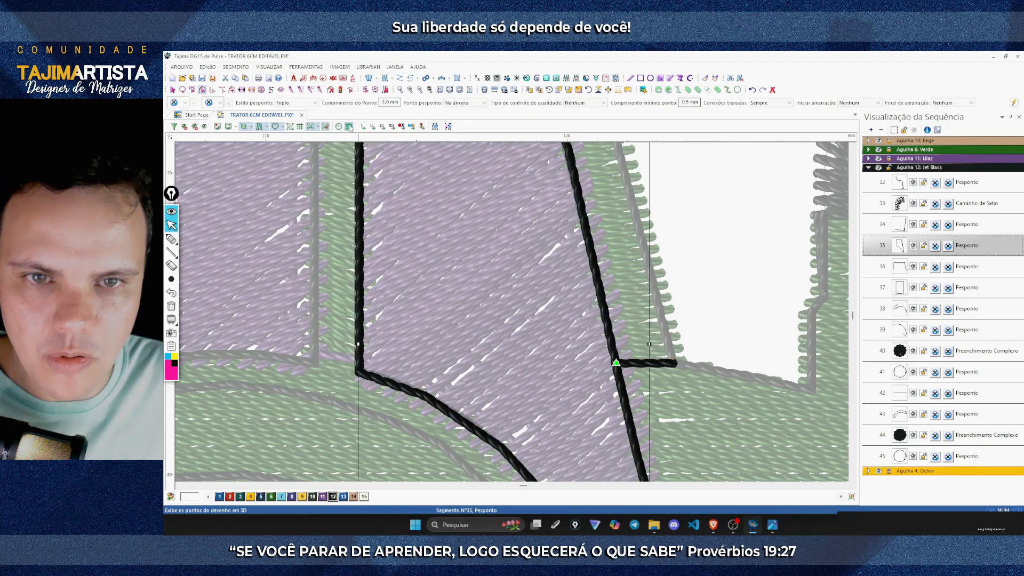
key(h)
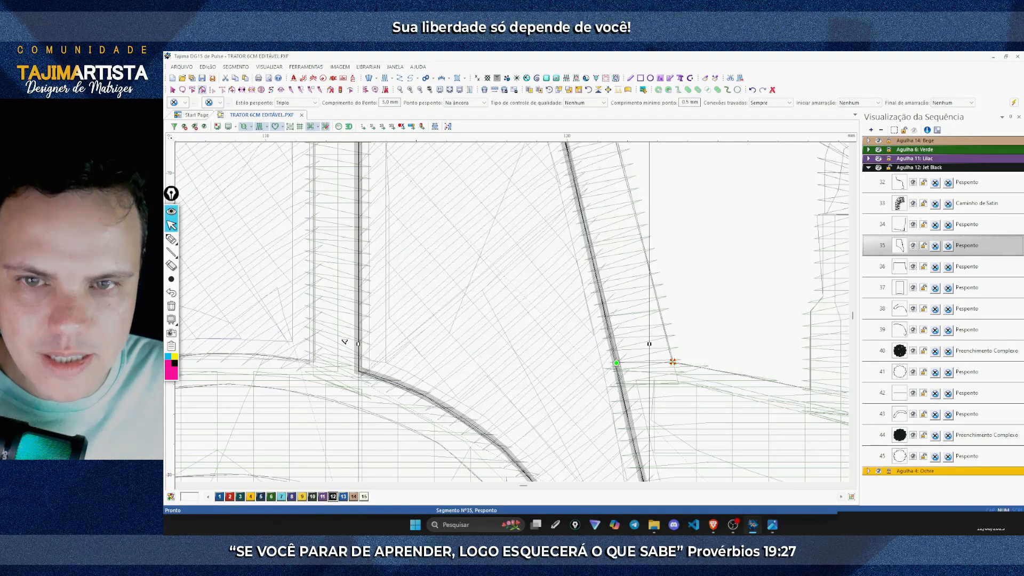
click(228, 127)
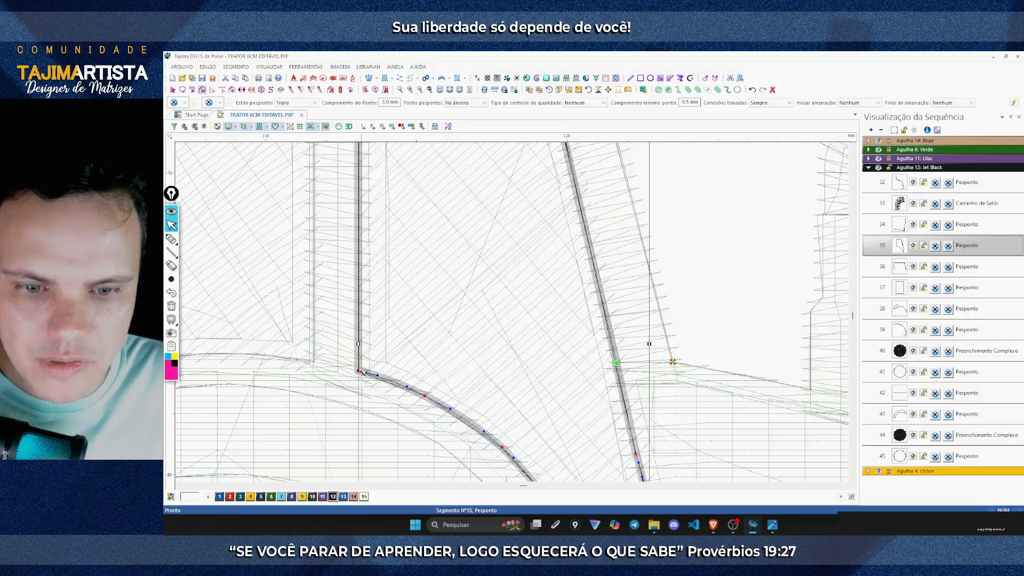
drag(361, 371, 372, 376)
scroll(368, 274, up, 3)
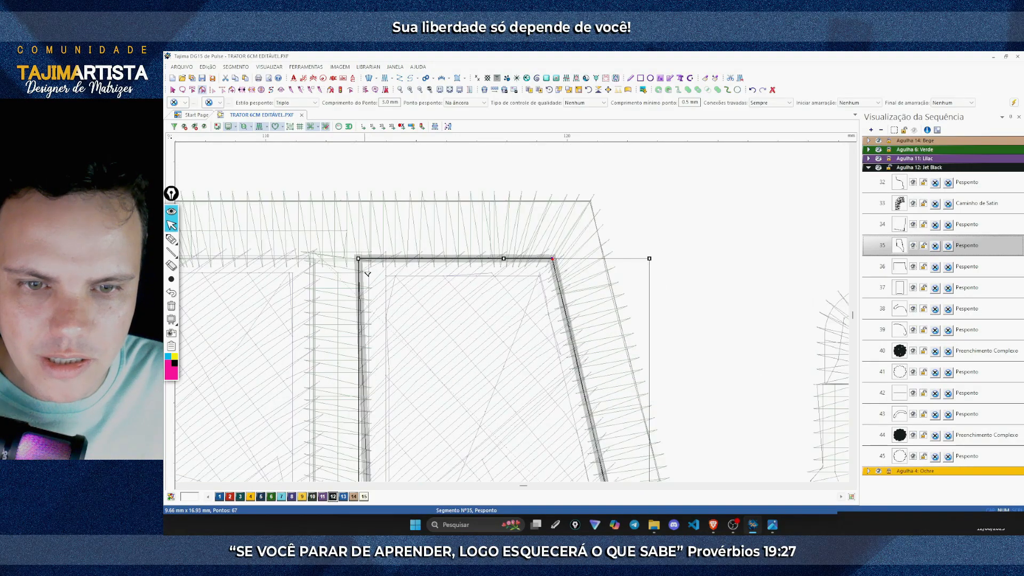
drag(359, 260, 372, 260)
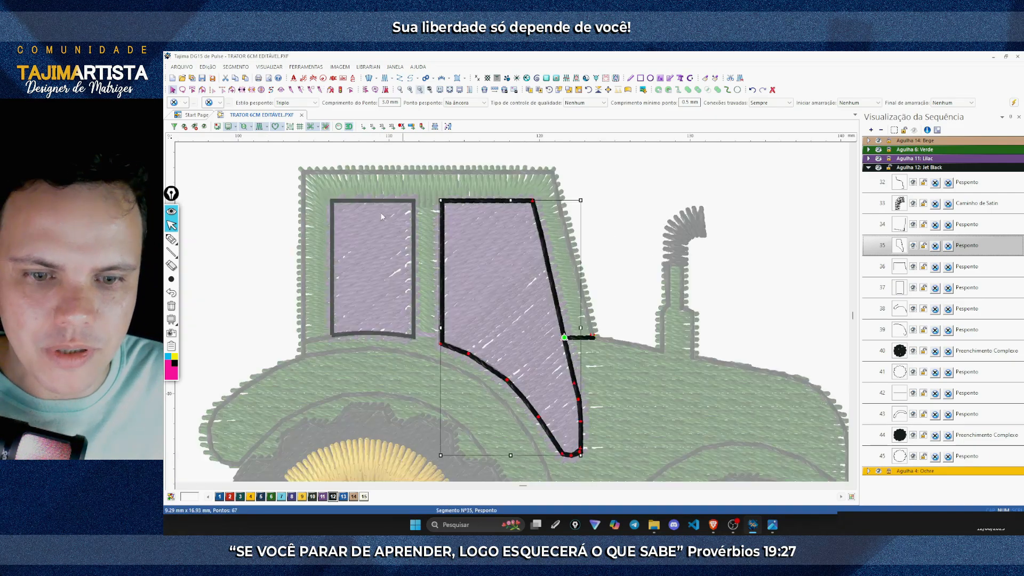
click(420, 89)
click(416, 158)
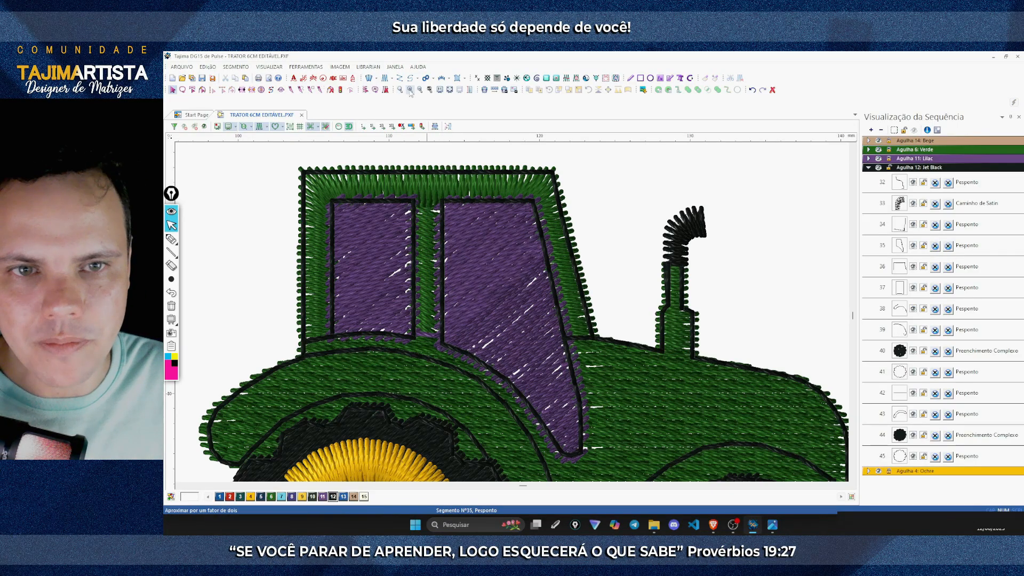
Step: Move the lower-left and upper-left corners of the right window's outline slightly back toward the green pillar
key(plus)
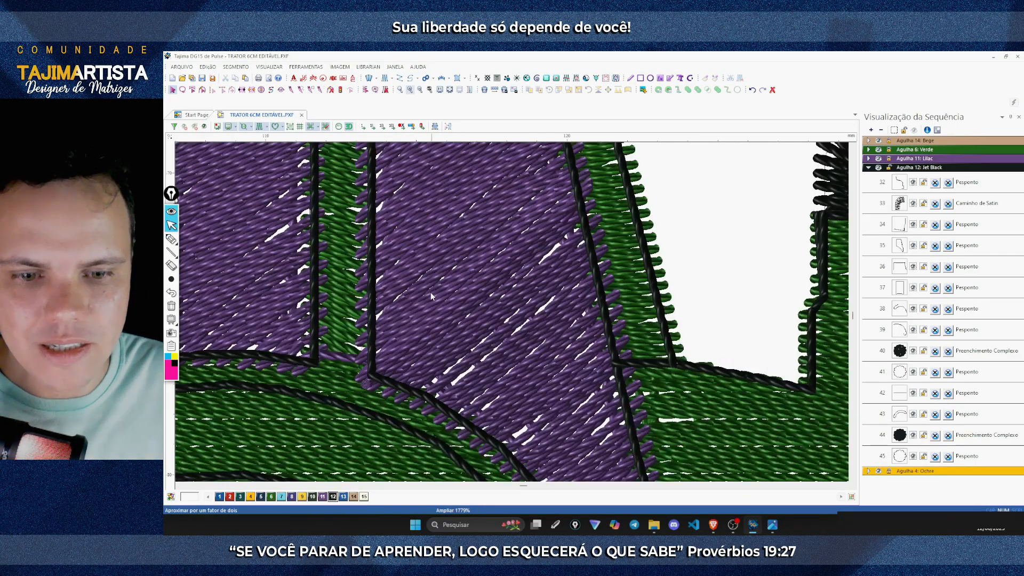
click(368, 360)
click(369, 376)
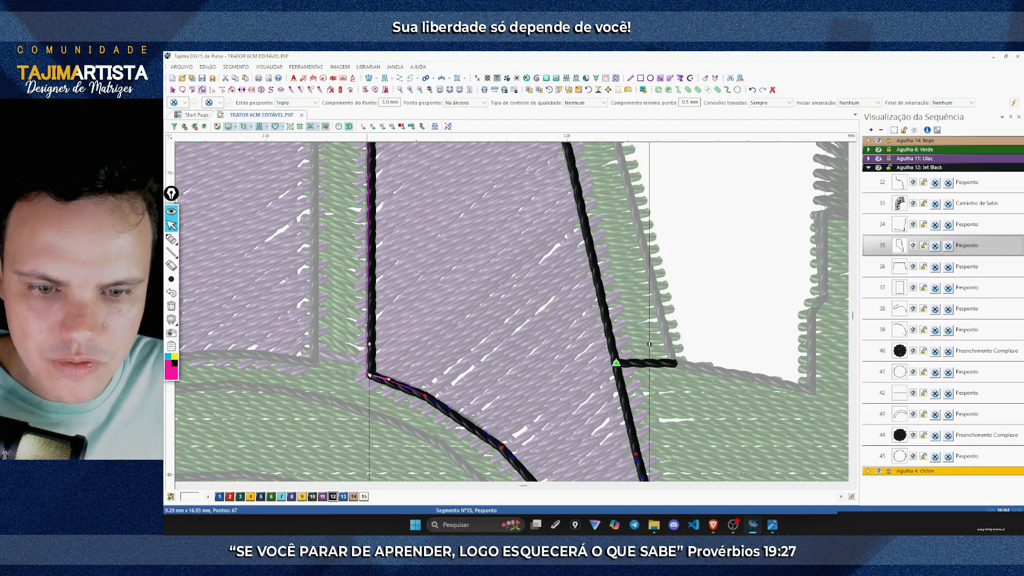
scroll(369, 376, up, 5)
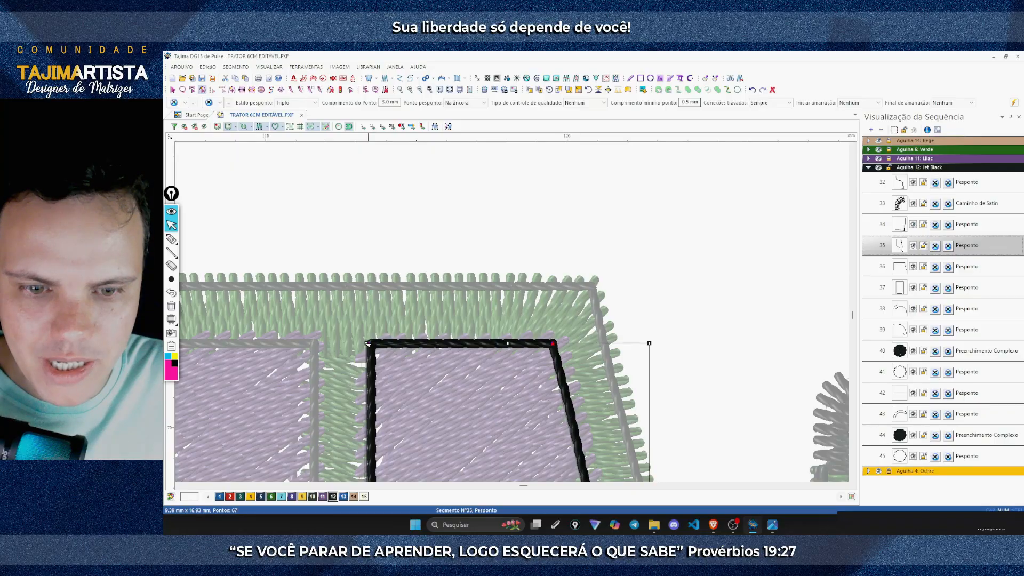
click(368, 344)
drag(368, 344, 364, 343)
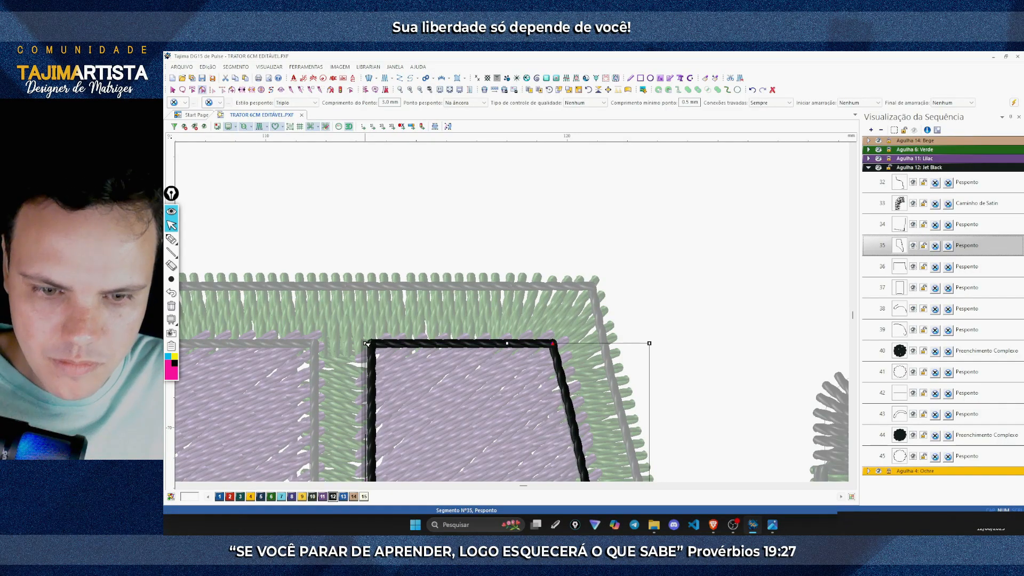
key(Escape)
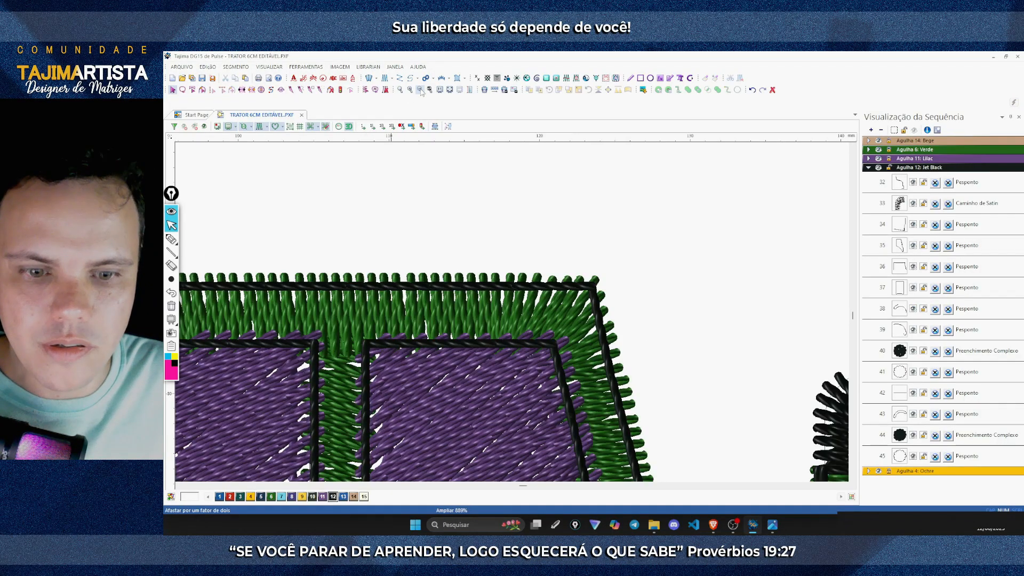
Step: Recolor the two cab window fills to needle 15, Off White, and save the design
scroll(499, 265, down, 3)
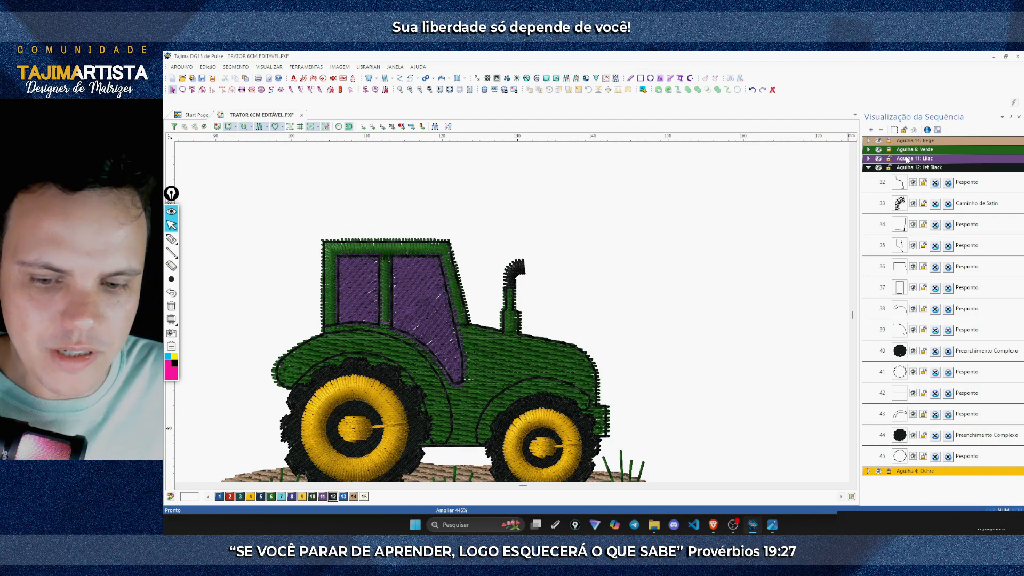
click(446, 335)
click(365, 497)
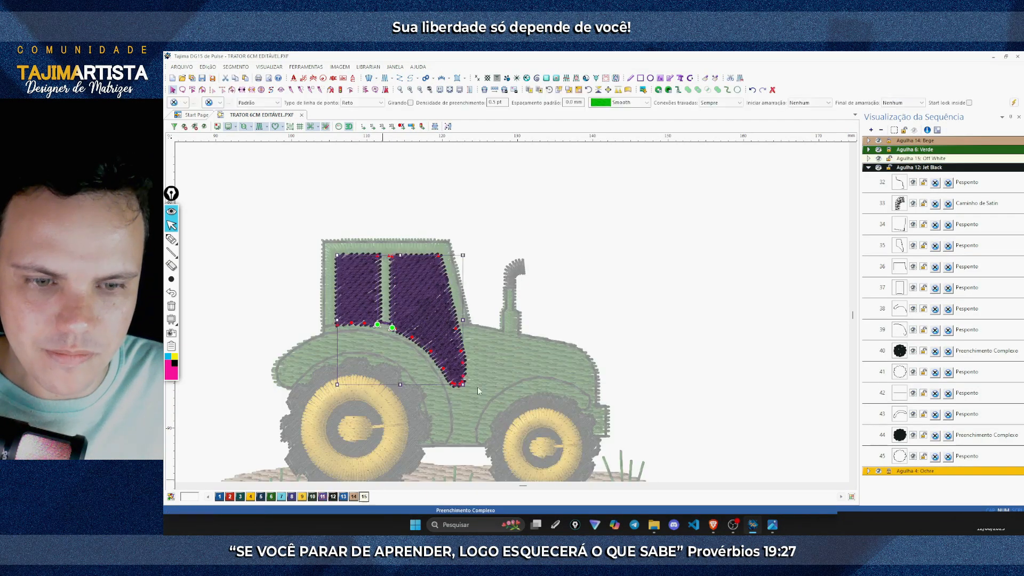
click(618, 257)
scroll(624, 271, down, 2)
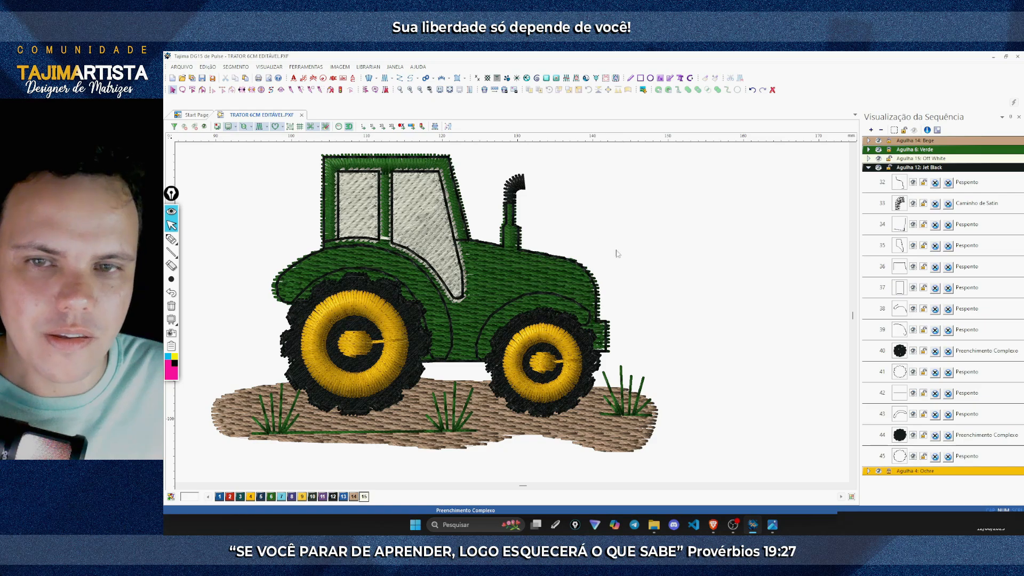
click(182, 67)
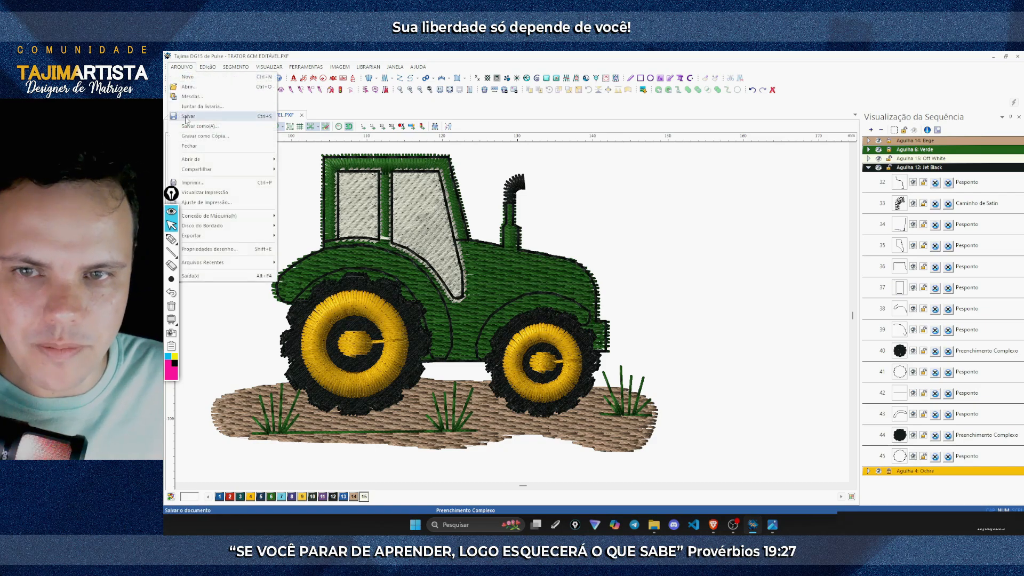
click(187, 117)
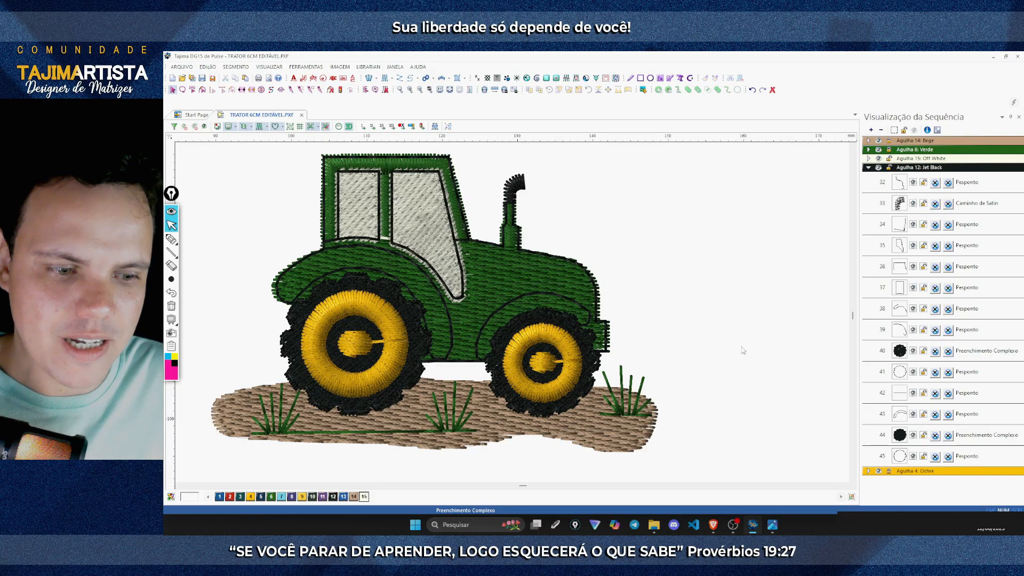
Step: Consult the creation checklist in the browser and examine the beige ground fill, segment 1, in the tractor design
click(715, 529)
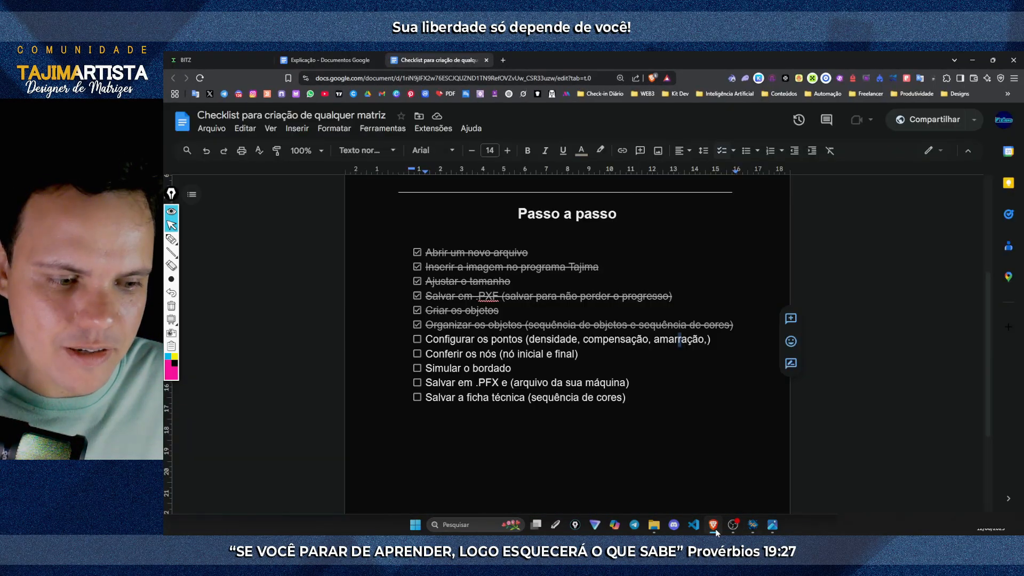
click(715, 530)
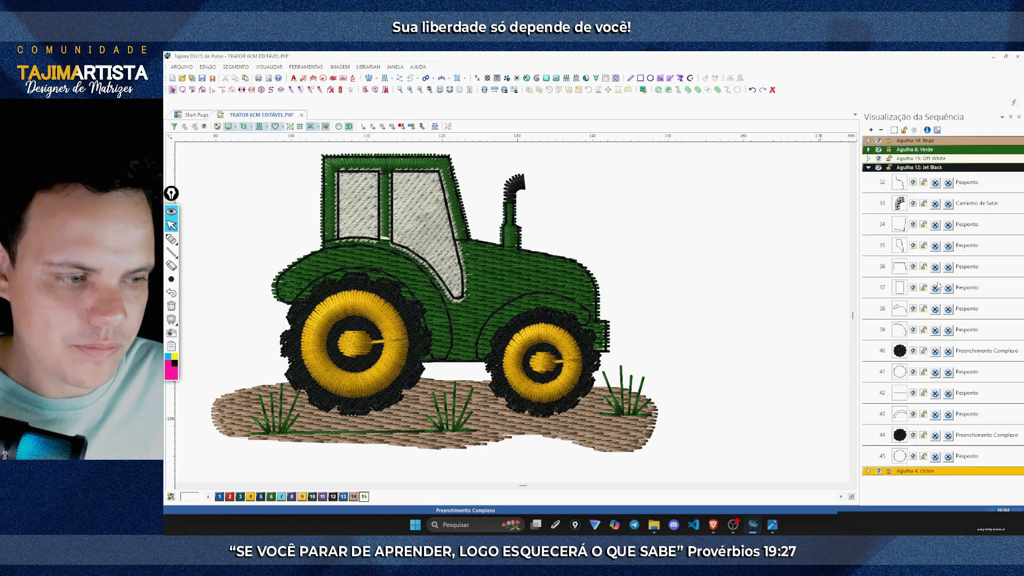
click(870, 168)
click(868, 141)
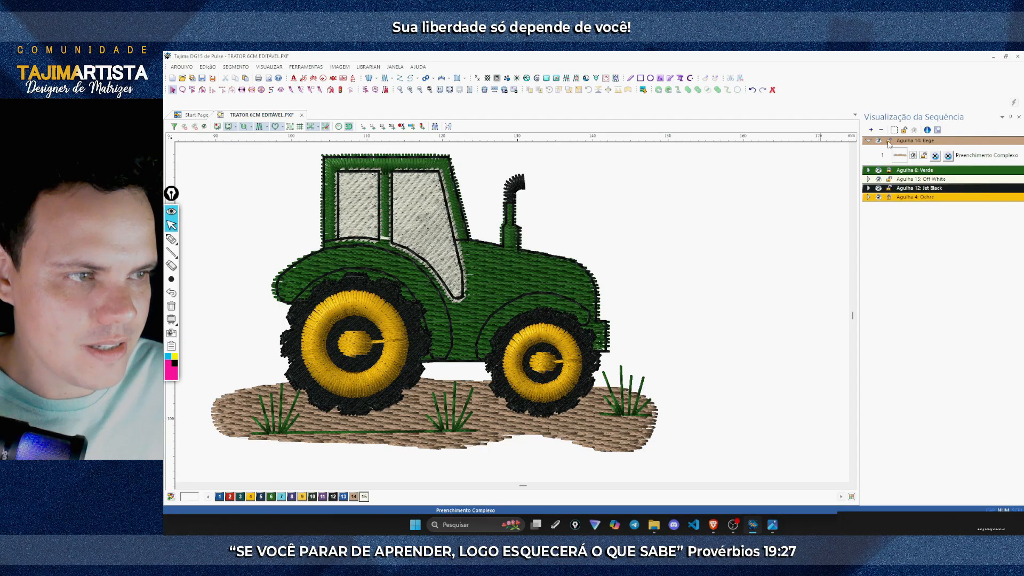
click(907, 158)
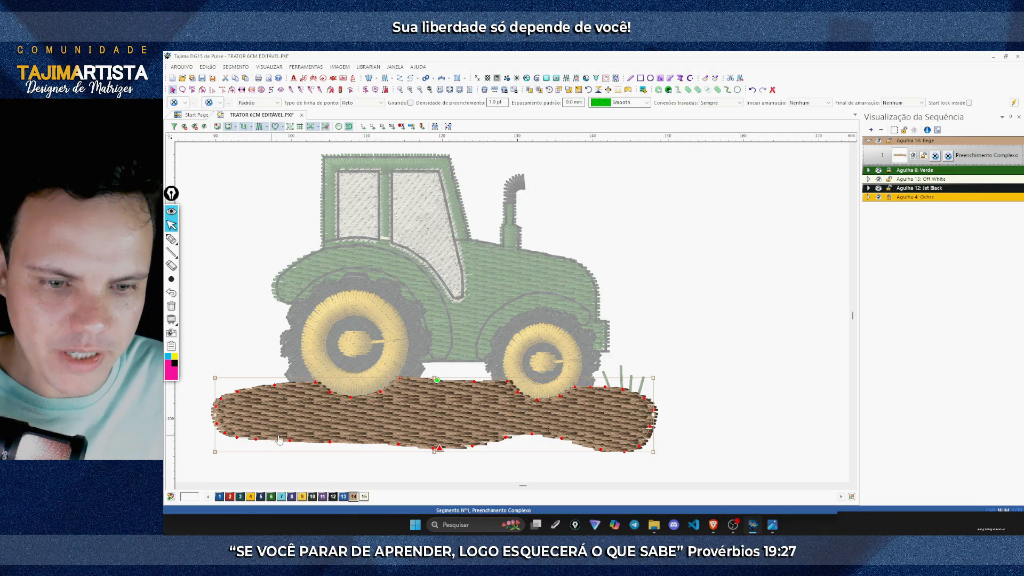
click(696, 361)
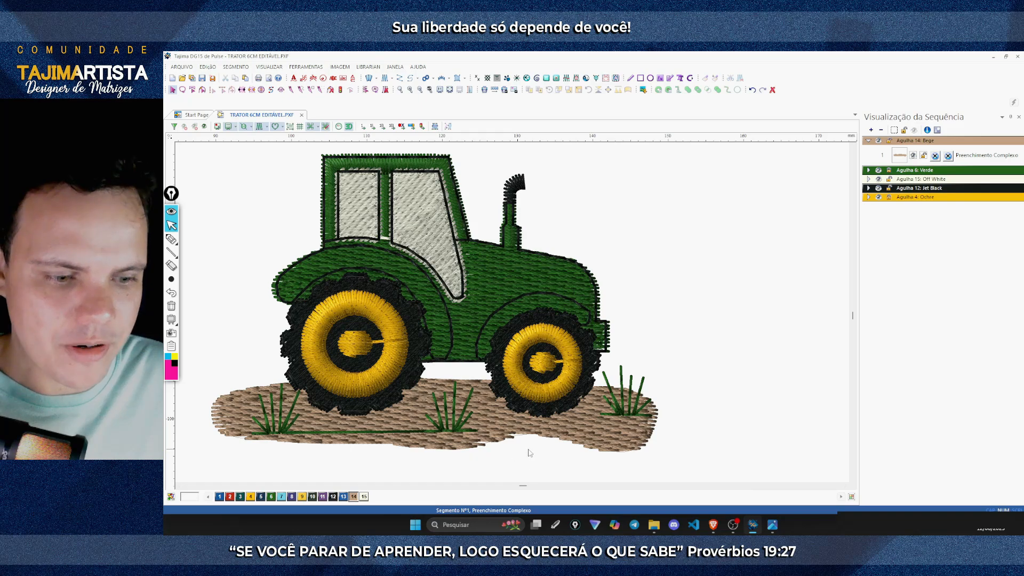
Step: In the browser checklist, mark "Configurar os pontos" as done and highlight the next item, "Conferir os nós"
click(713, 524)
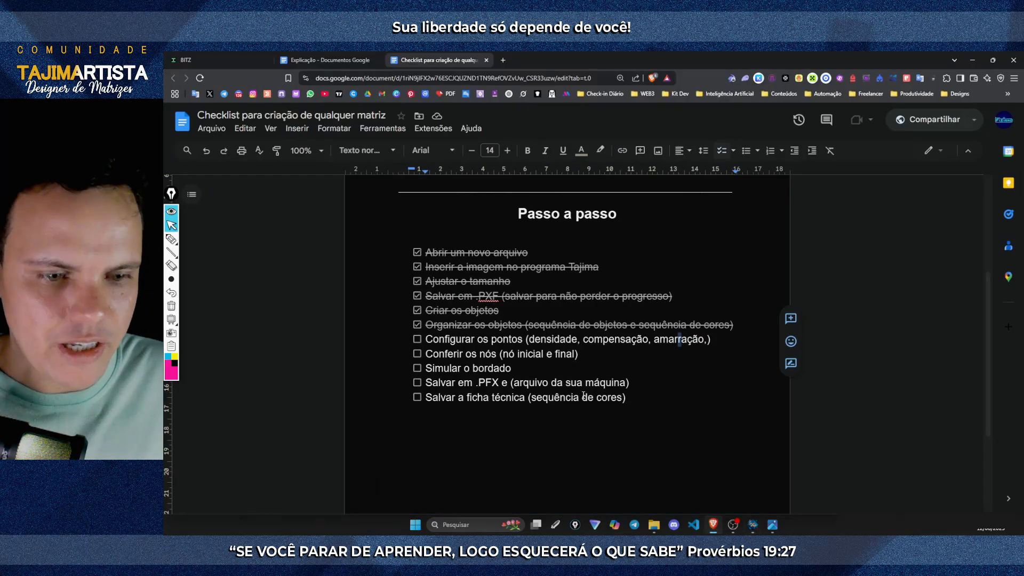
click(417, 340)
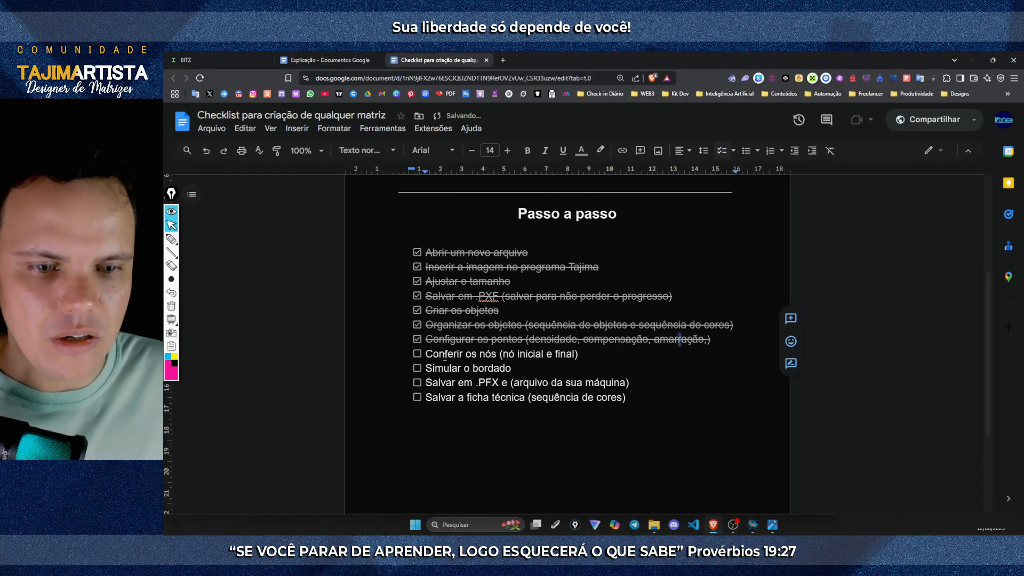
drag(439, 354, 490, 354)
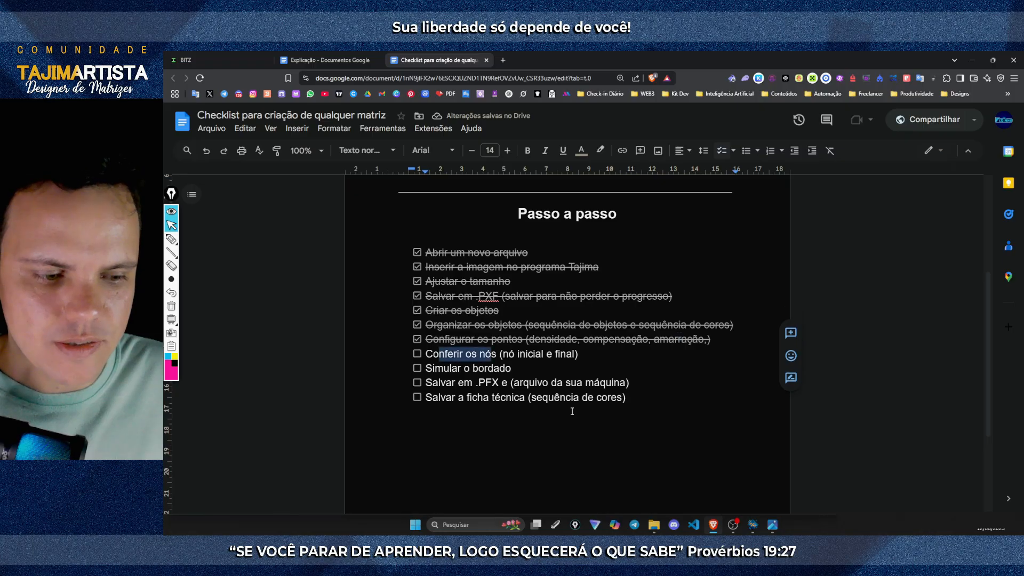
Step: Switch back to the tractor design in Tajima DG15 and select the beige ground fill, segment 1
click(714, 535)
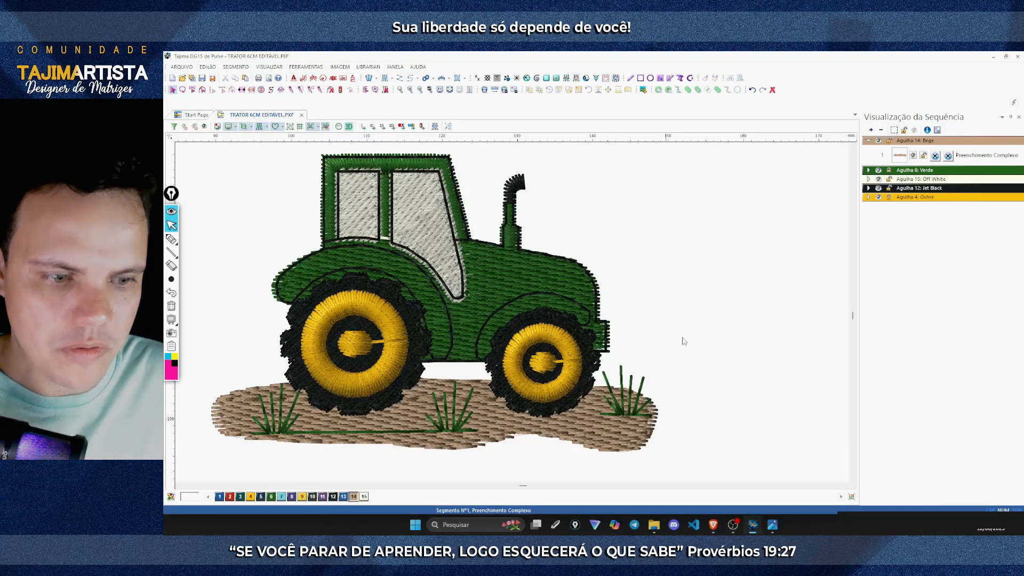
click(410, 90)
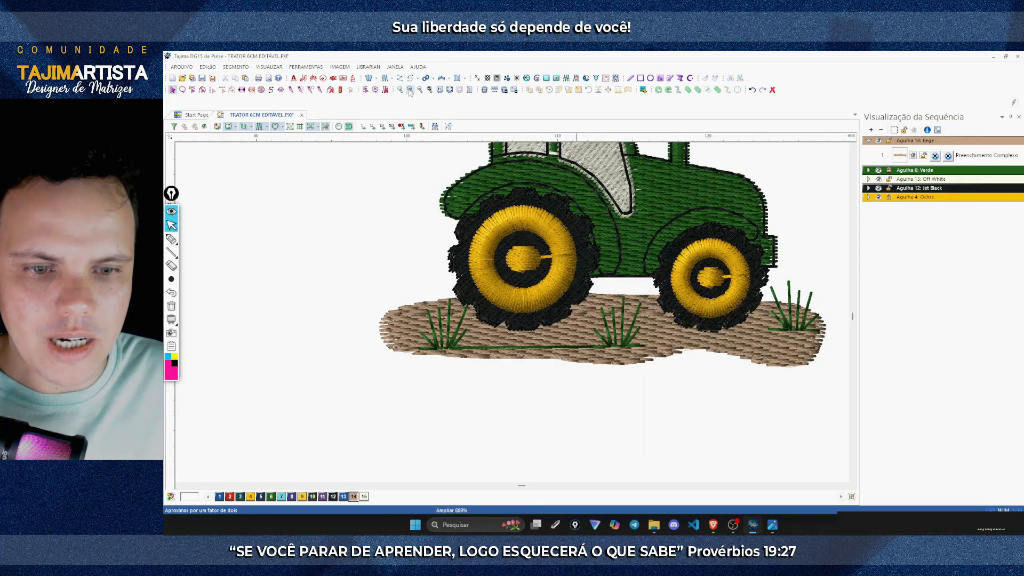
click(410, 90)
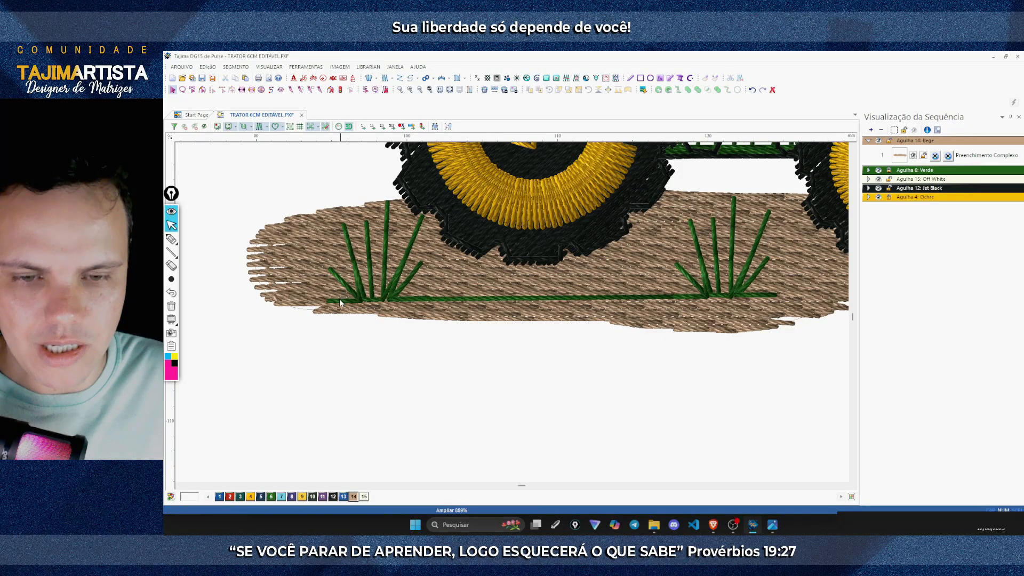
click(868, 140)
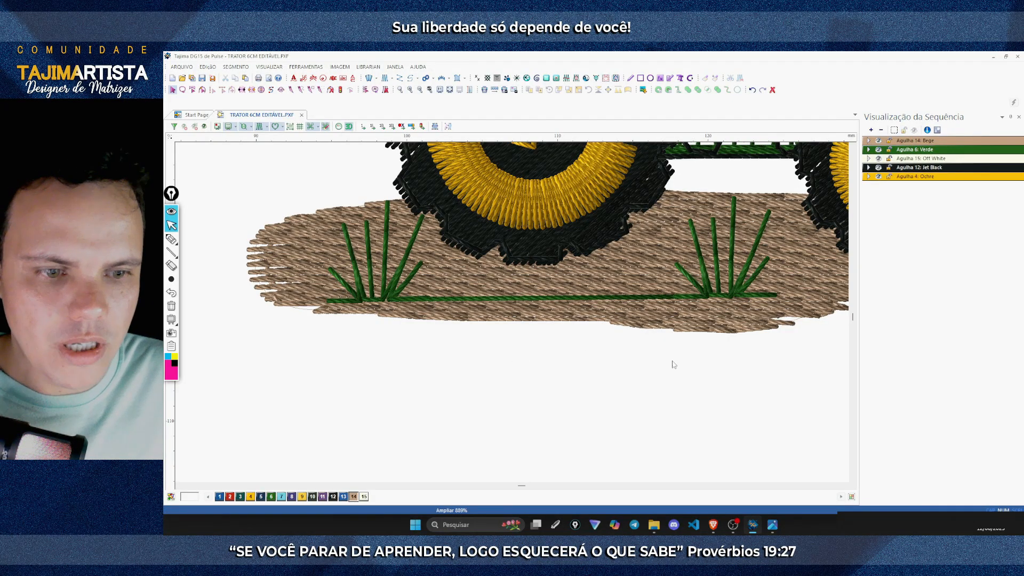
click(421, 90)
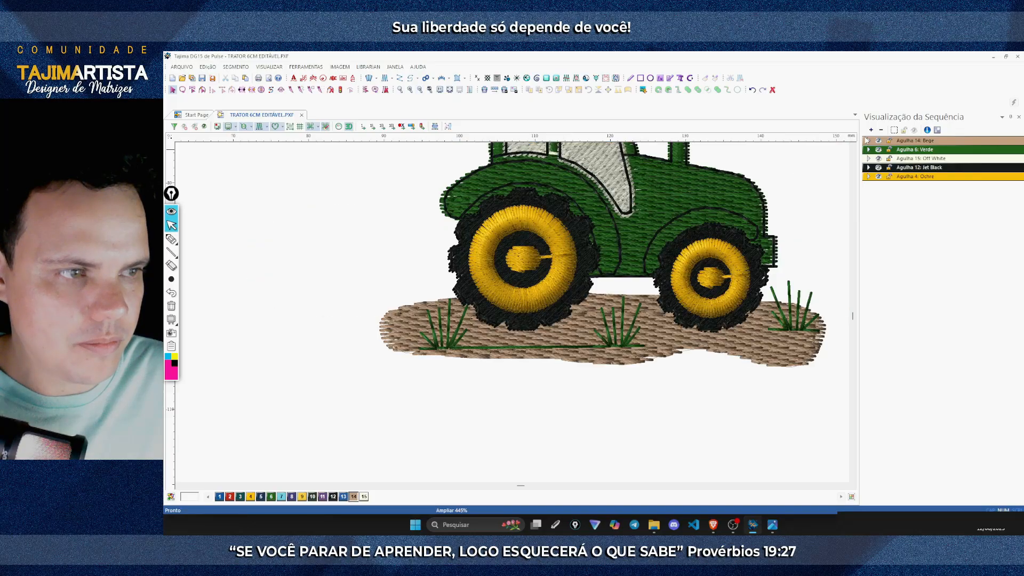
click(868, 140)
click(900, 155)
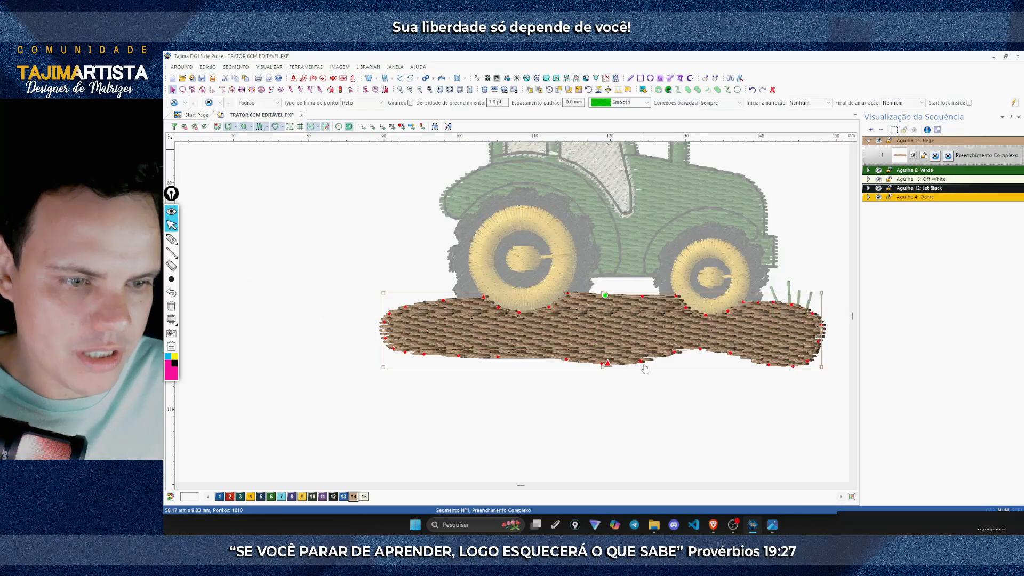
Step: Sketch the stitch path across the middle of the ground fill with the pink annotation pen, and clear the drawing
click(171, 238)
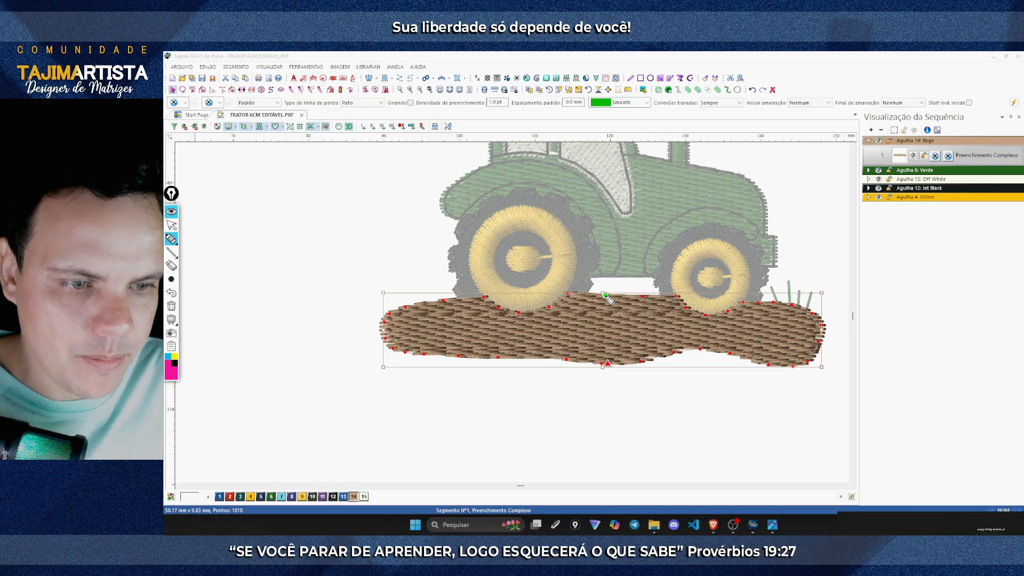
mouse_move(607, 300)
mouse_down()
mouse_move(647, 299)
mouse_move(606, 301)
mouse_move(641, 308)
mouse_move(594, 314)
mouse_move(654, 321)
mouse_move(539, 343)
mouse_move(633, 350)
mouse_move(575, 353)
mouse_up()
click(171, 225)
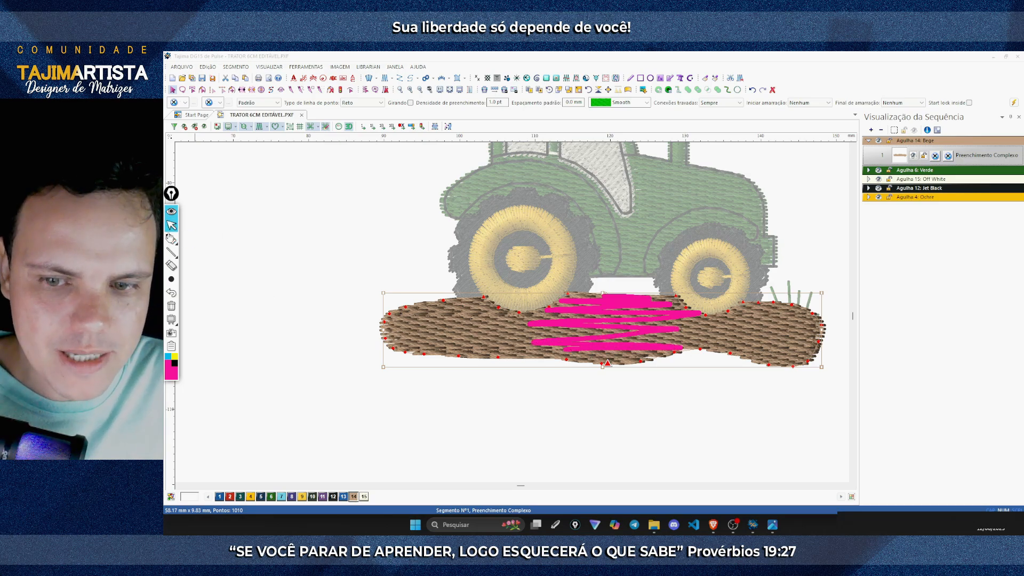
click(171, 307)
Step: Annotate the stitching in pink from the ground fill's green start point to its red end point, clear it, and keep the fill selected
click(172, 238)
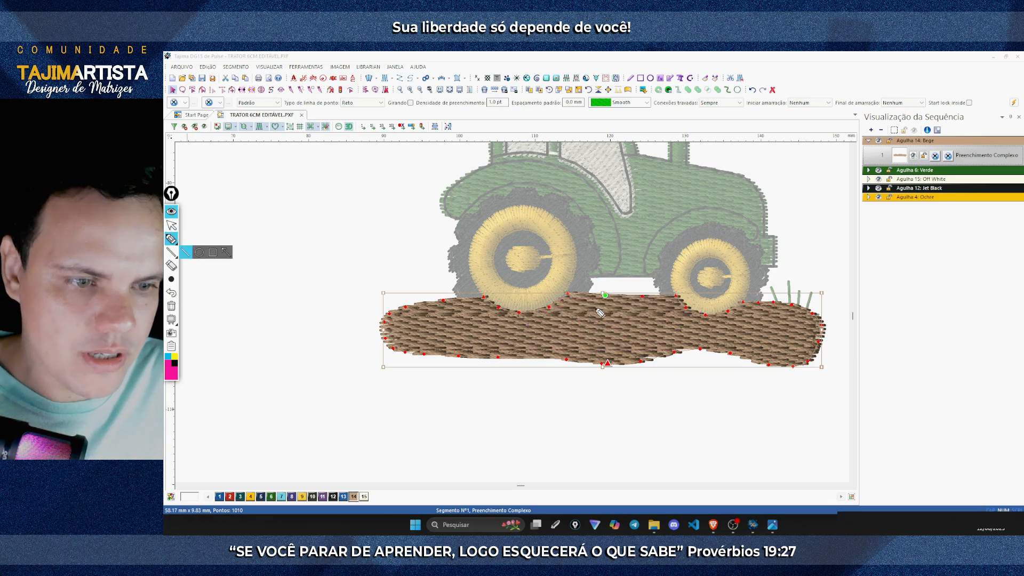
mouse_move(606, 295)
mouse_down()
mouse_move(562, 313)
mouse_move(601, 297)
mouse_move(659, 304)
mouse_move(508, 339)
mouse_move(617, 356)
mouse_up()
click(172, 306)
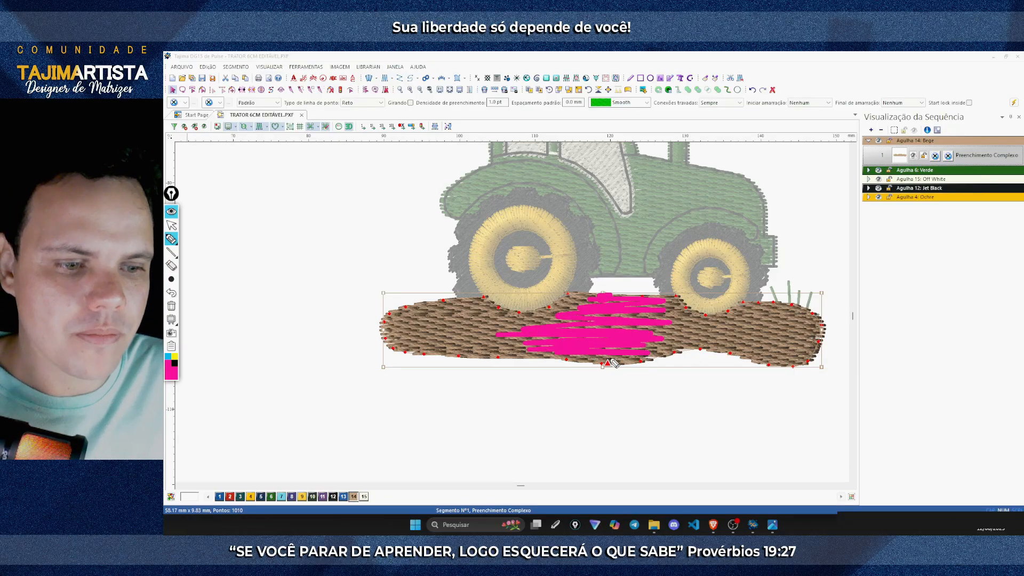
mouse_move(615, 364)
mouse_down()
mouse_move(592, 358)
mouse_move(654, 360)
mouse_move(601, 368)
mouse_up()
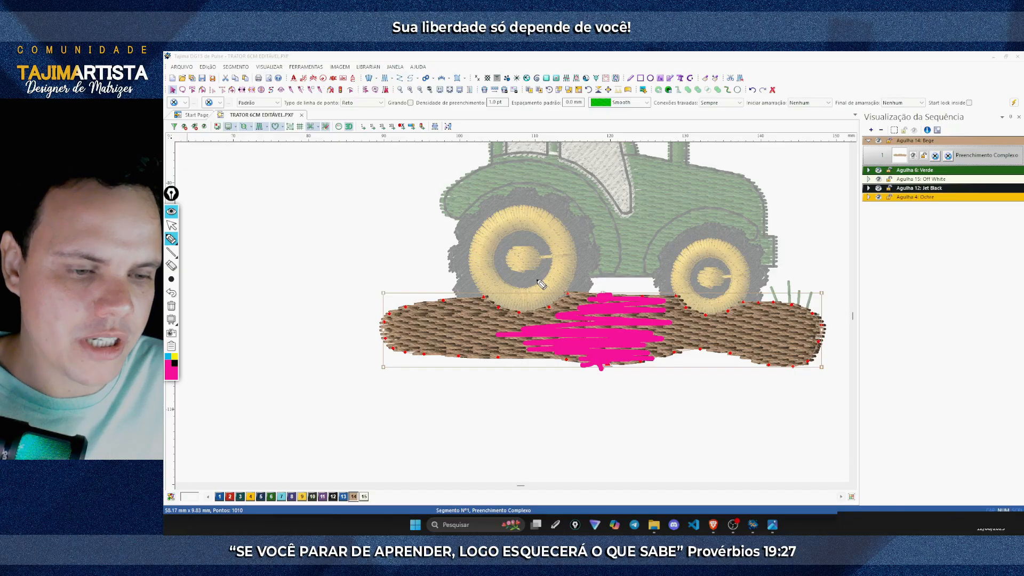
drag(605, 301, 606, 299)
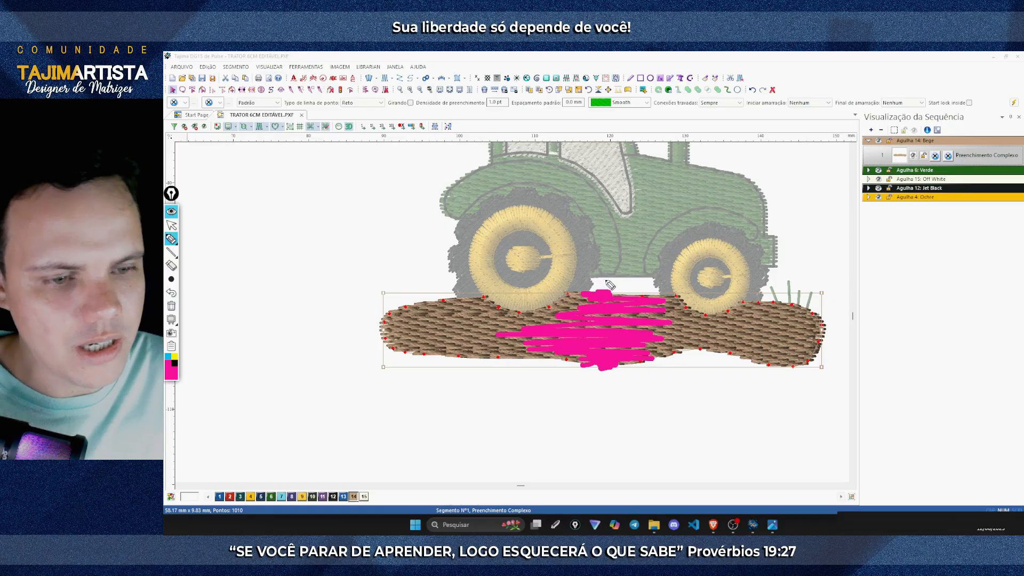
click(171, 225)
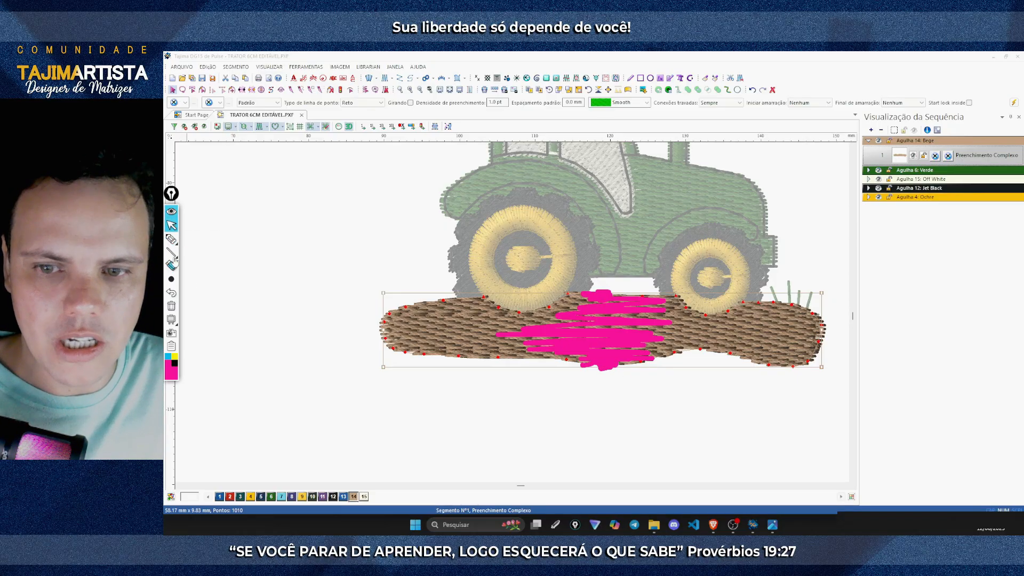
click(845, 486)
click(845, 486)
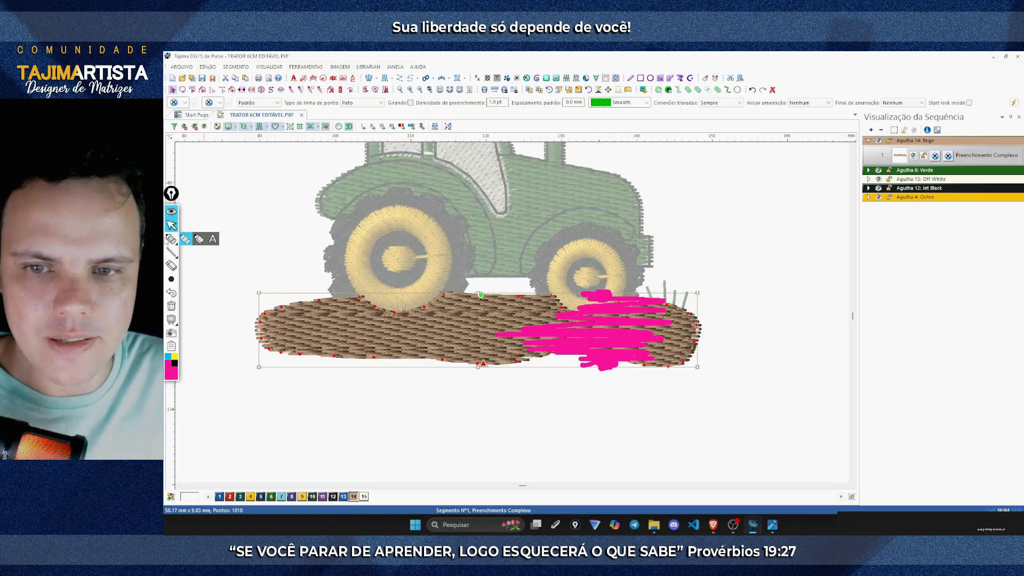
click(695, 240)
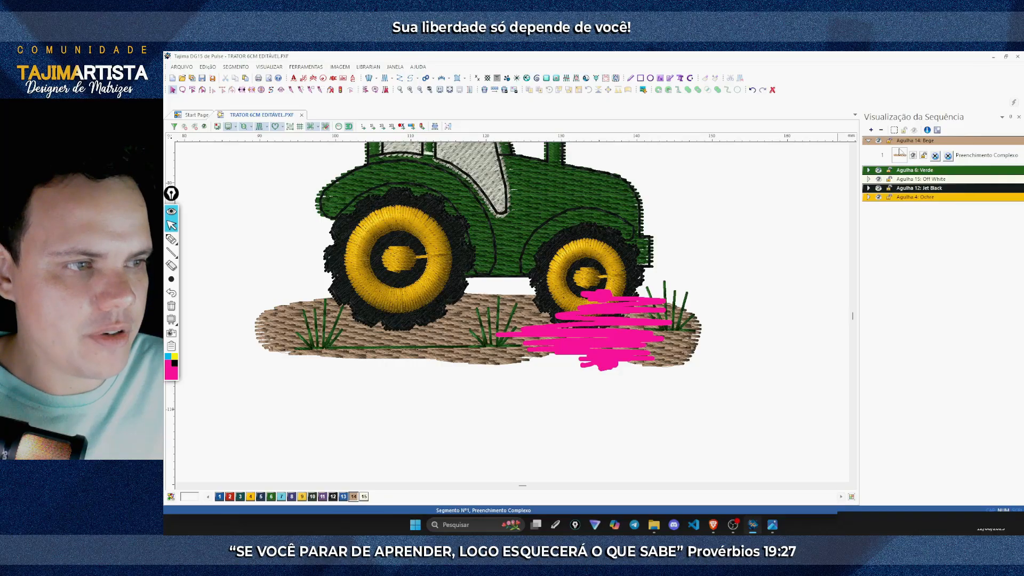
click(906, 151)
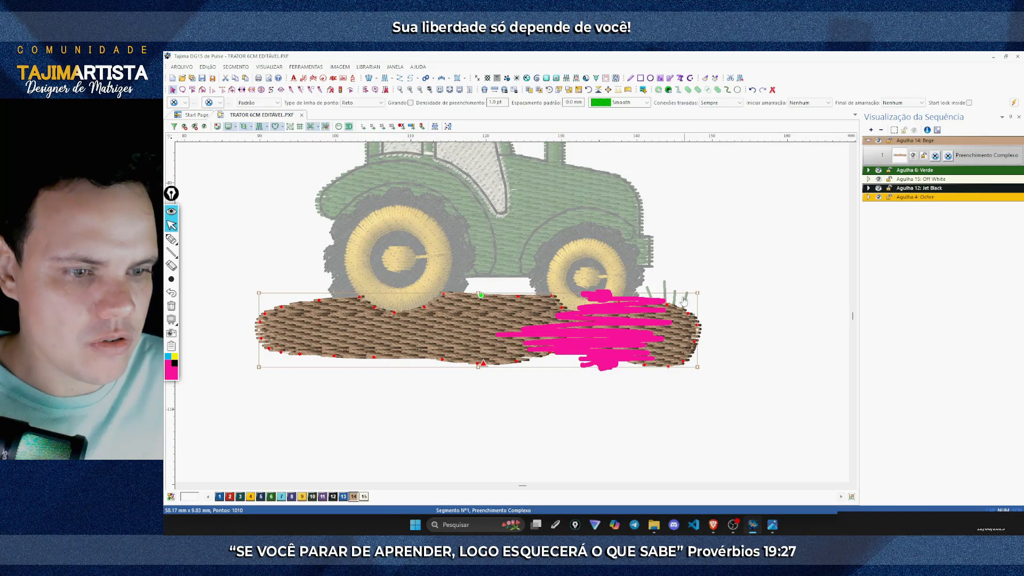
click(171, 306)
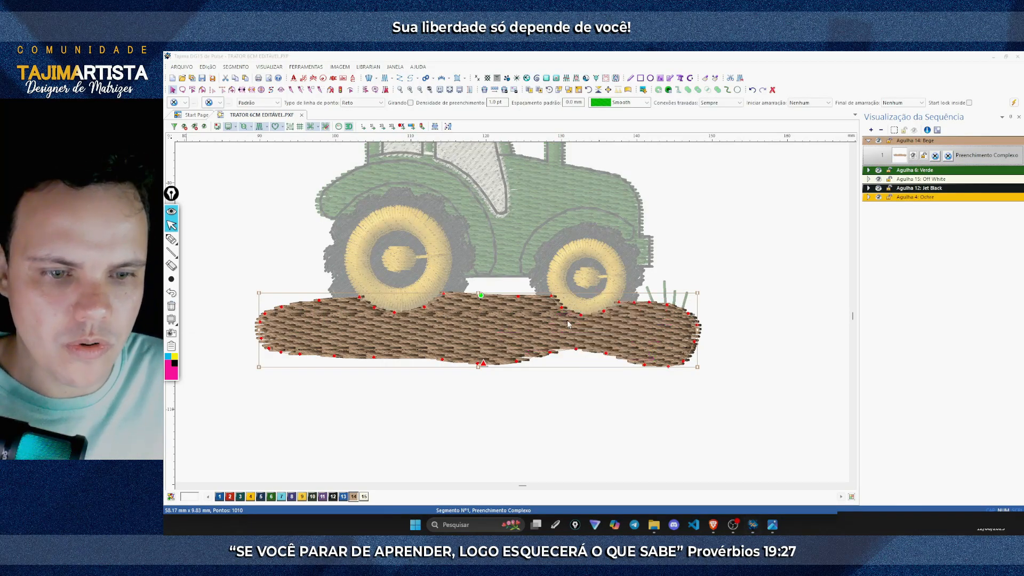
Step: Set both the start and end lock stitches of the beige ground fill to Linha
click(810, 103)
click(797, 122)
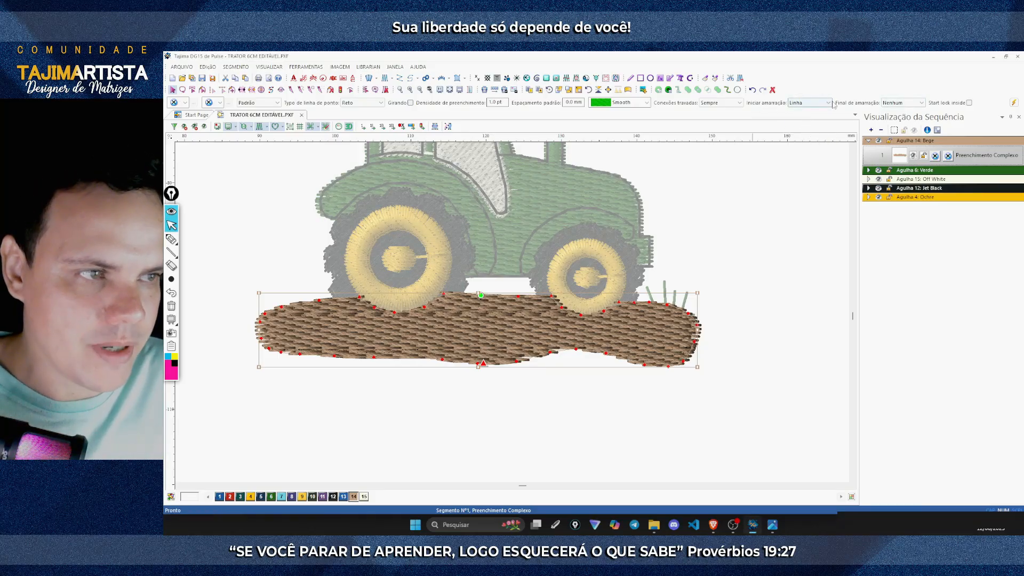
click(901, 102)
click(896, 122)
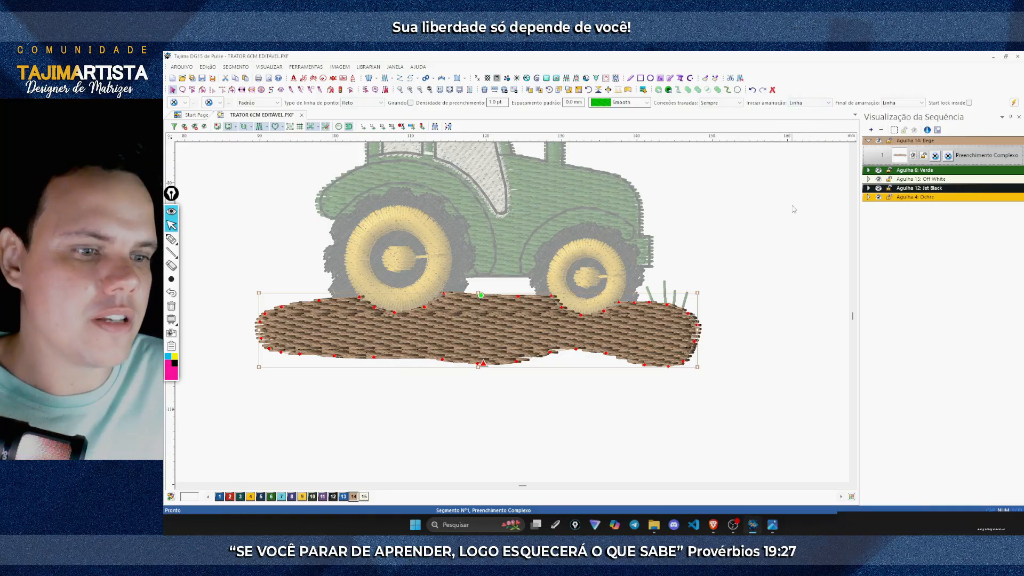
Step: Check the ground fill's Arremate settings under Conexões, keep Linha for the segment's start and end, and apply them
double_click(521, 337)
click(491, 185)
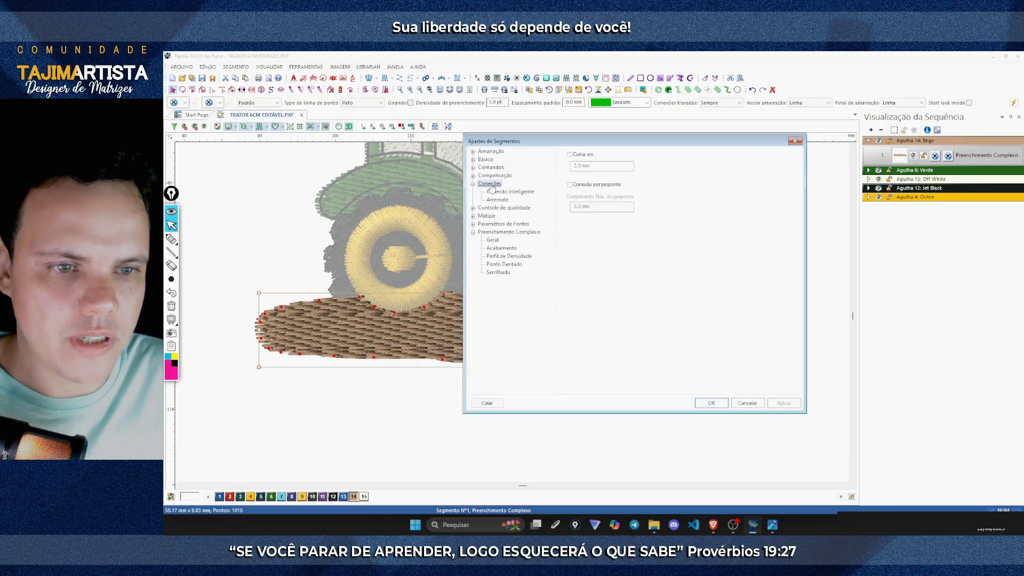
click(496, 200)
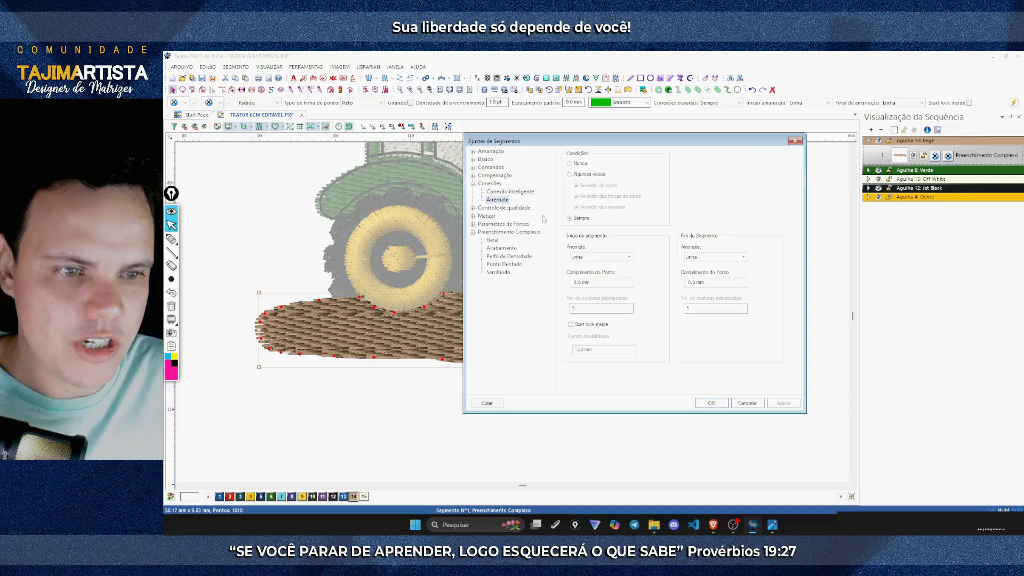
click(579, 258)
click(583, 277)
click(724, 260)
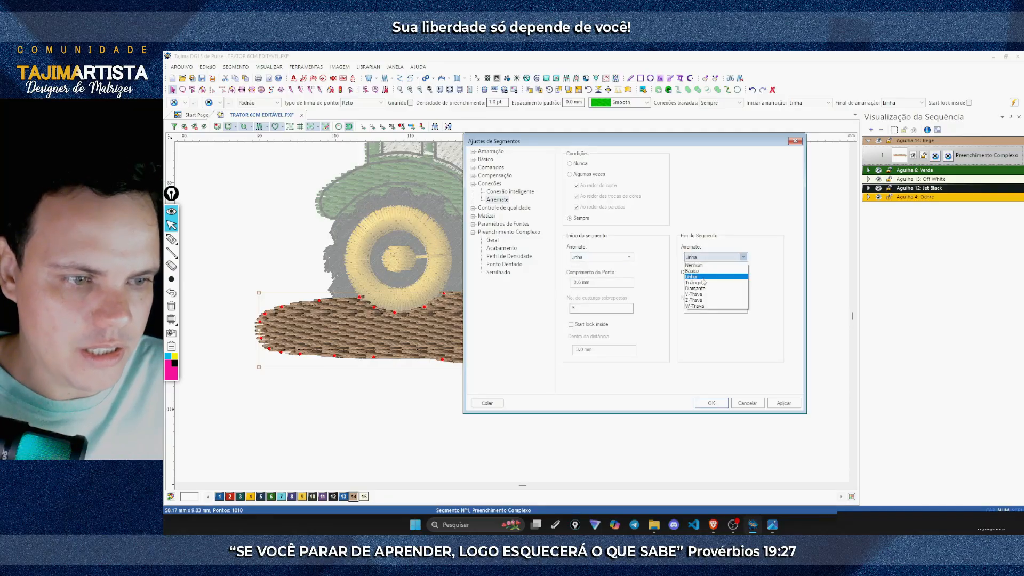
click(702, 278)
click(784, 403)
click(712, 403)
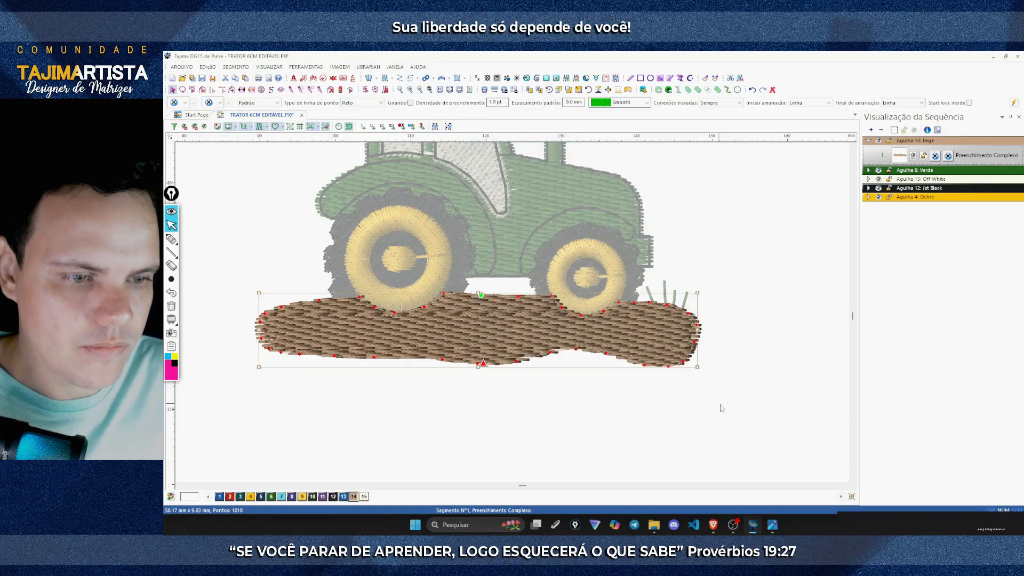
Step: Give the left grass tuft a Linha start lock on segment 2 and a Linha end lock on segment 8
click(756, 312)
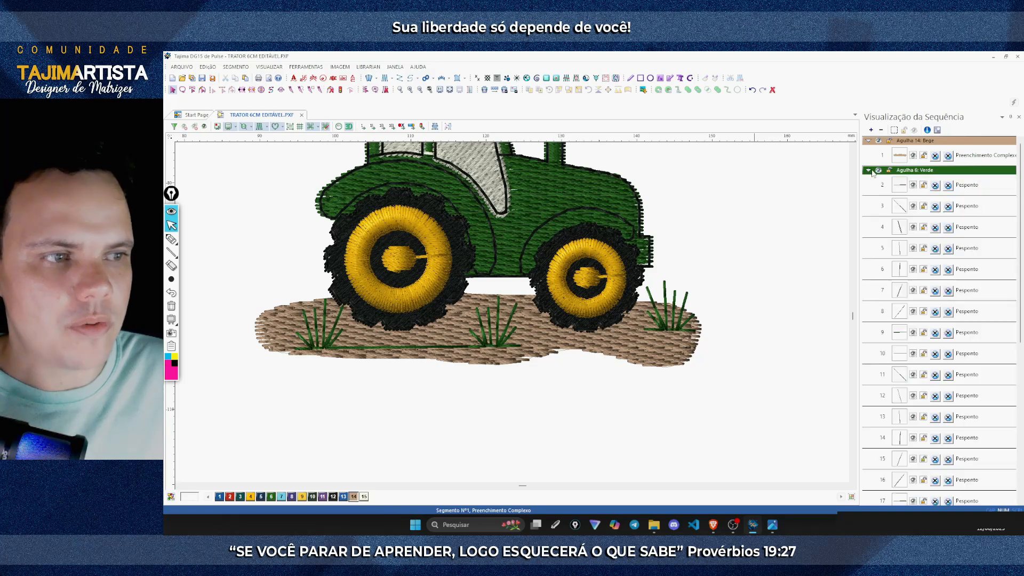
drag(1021, 192, 1023, 250)
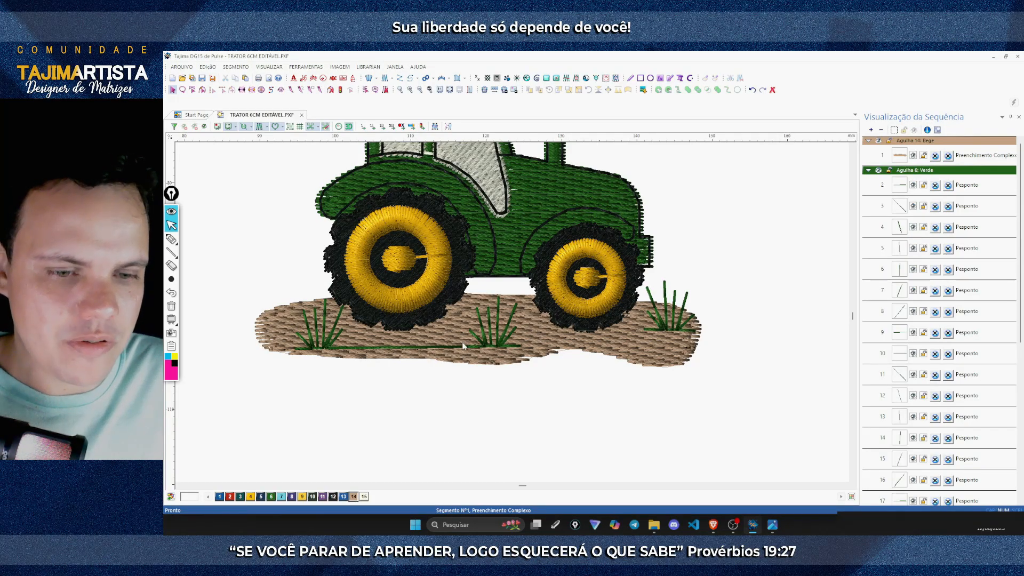
click(340, 331)
click(309, 349)
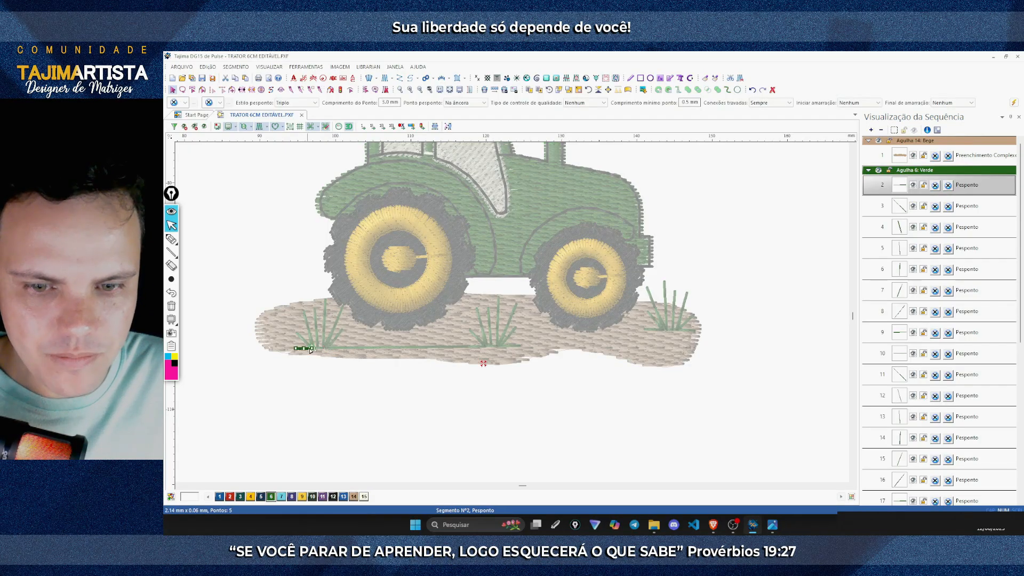
click(856, 103)
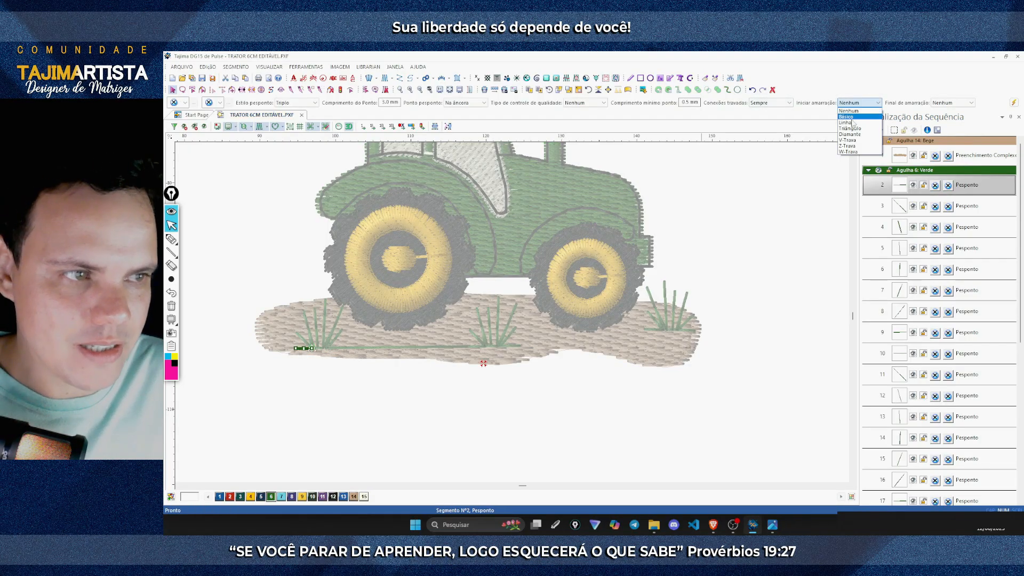
click(852, 123)
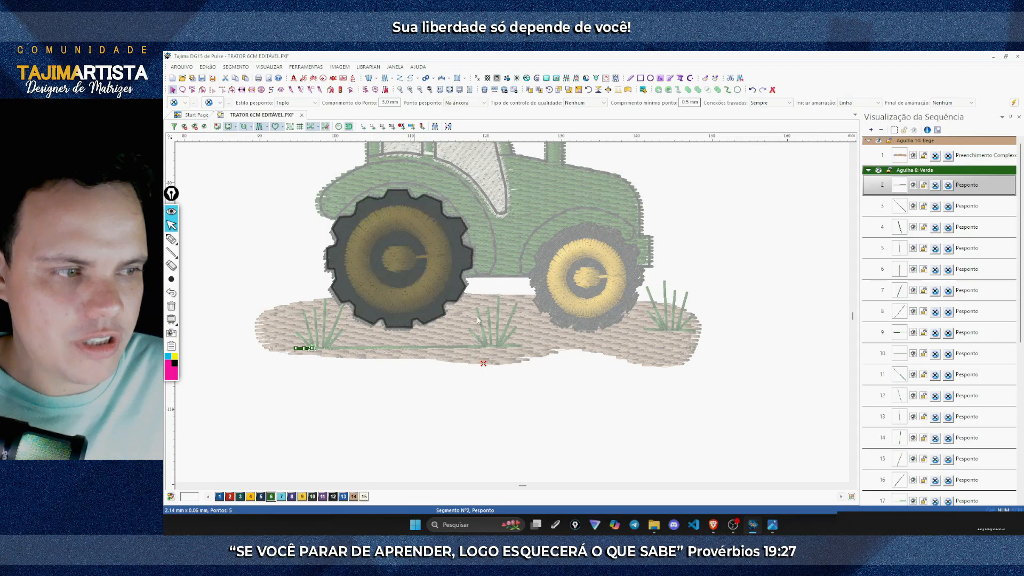
click(344, 332)
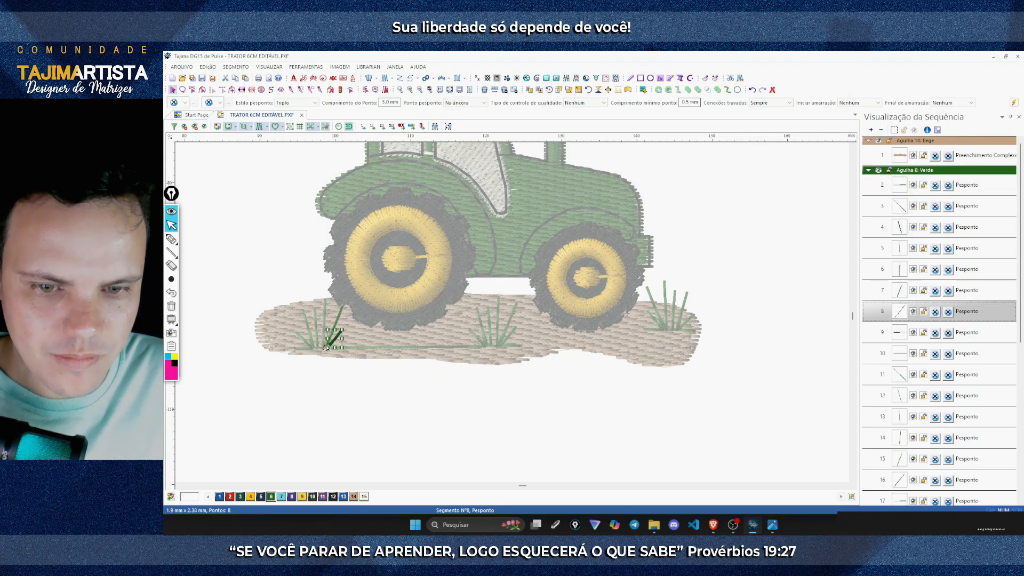
click(953, 103)
click(944, 118)
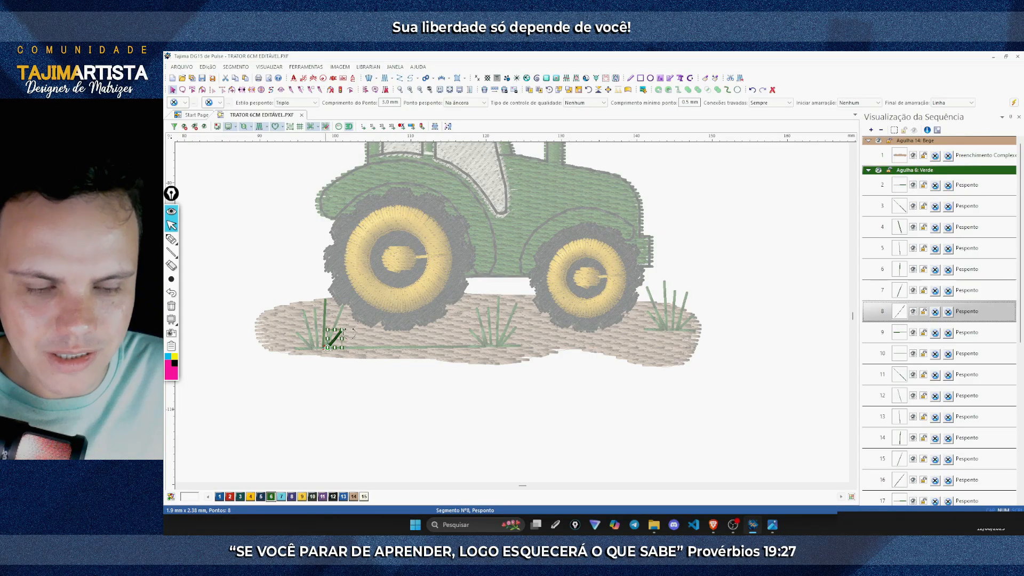
Step: Choose the start lock for segment 11 in the middle grass tuft and set the end lock of segment 17 to Linha
click(471, 335)
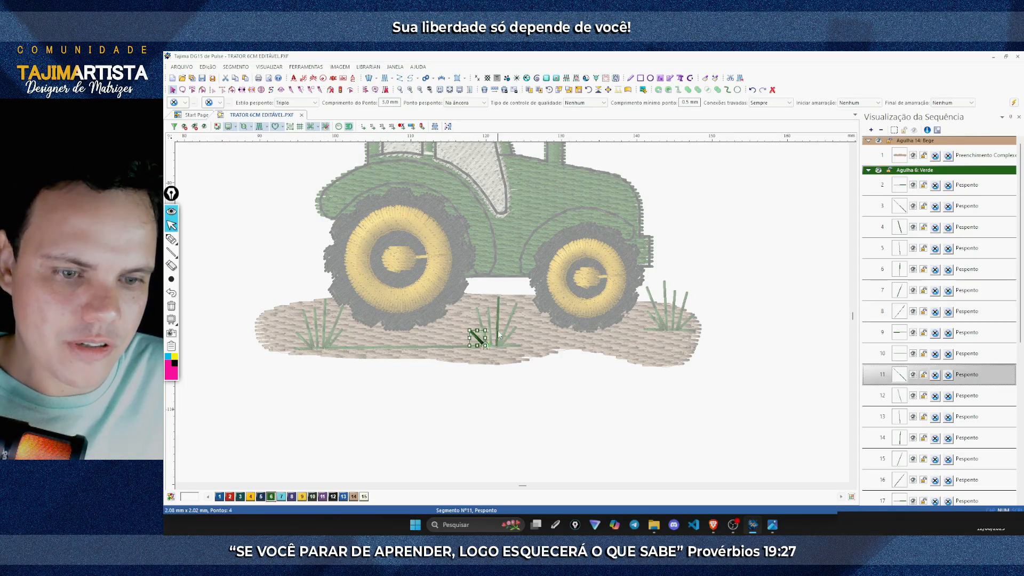
click(859, 103)
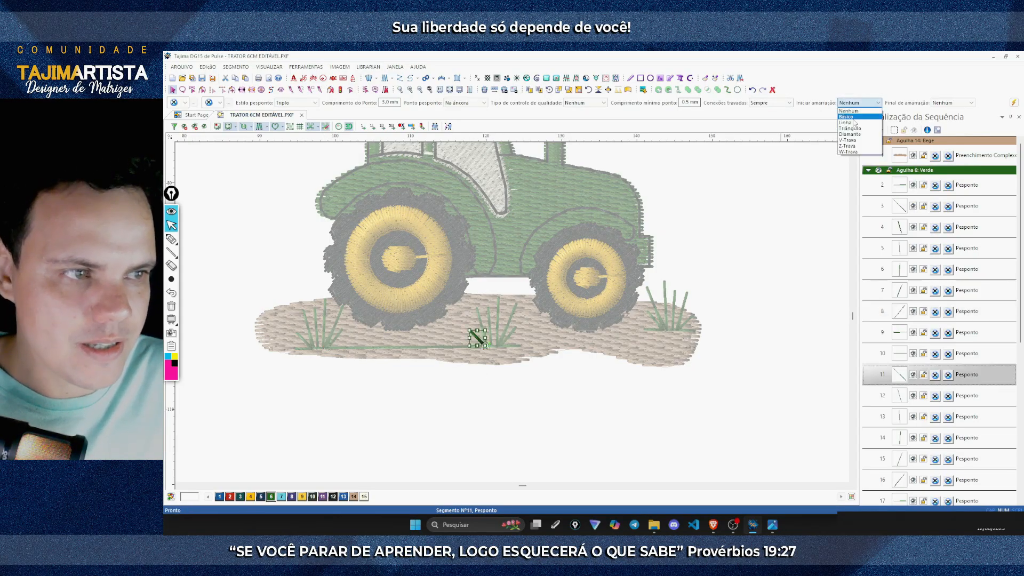
click(853, 114)
click(511, 346)
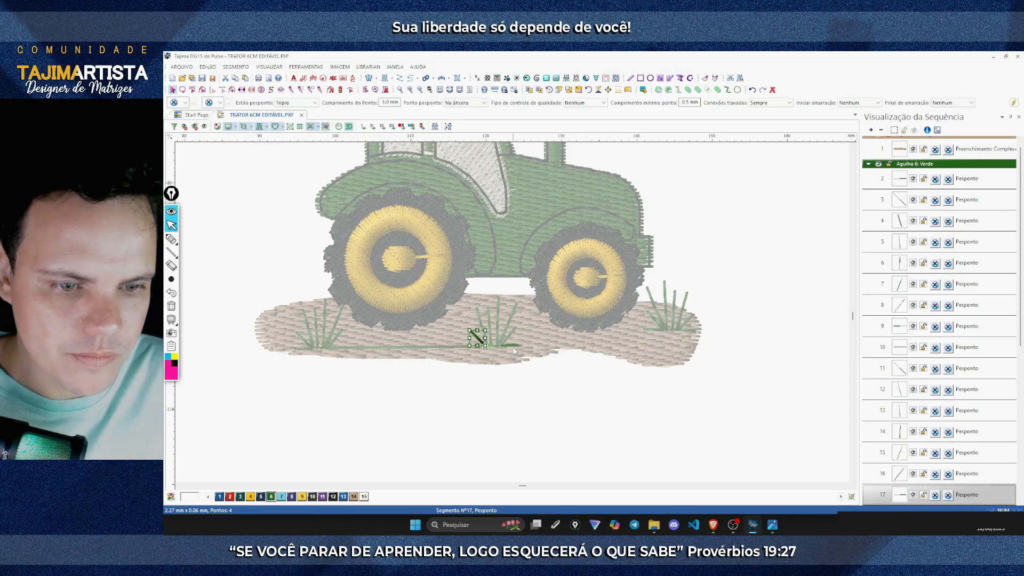
click(946, 104)
click(948, 115)
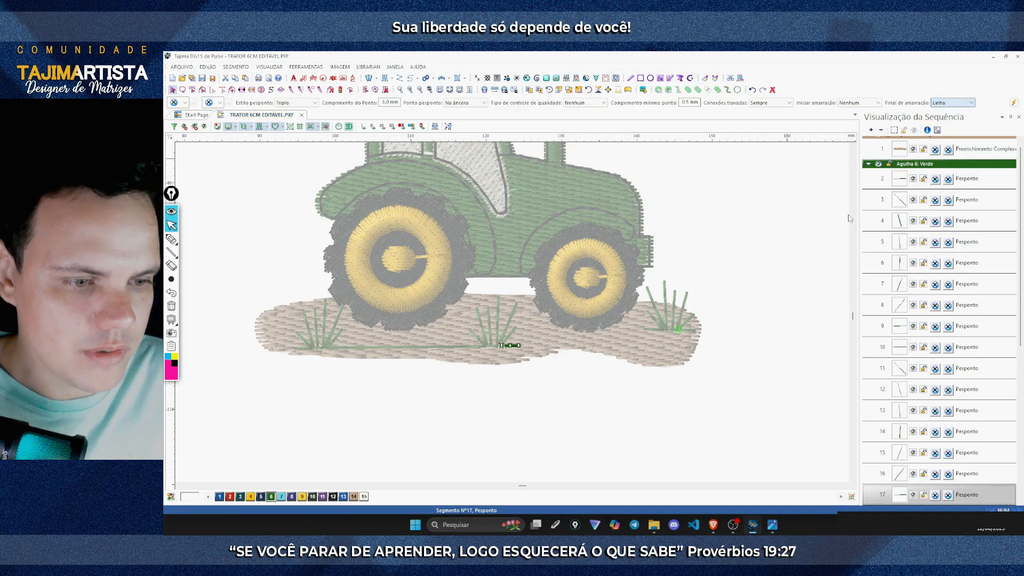
Step: Set the start lock of segment 25 and the end lock of segment 18 in the right grass tuft to Linha
click(660, 329)
click(859, 102)
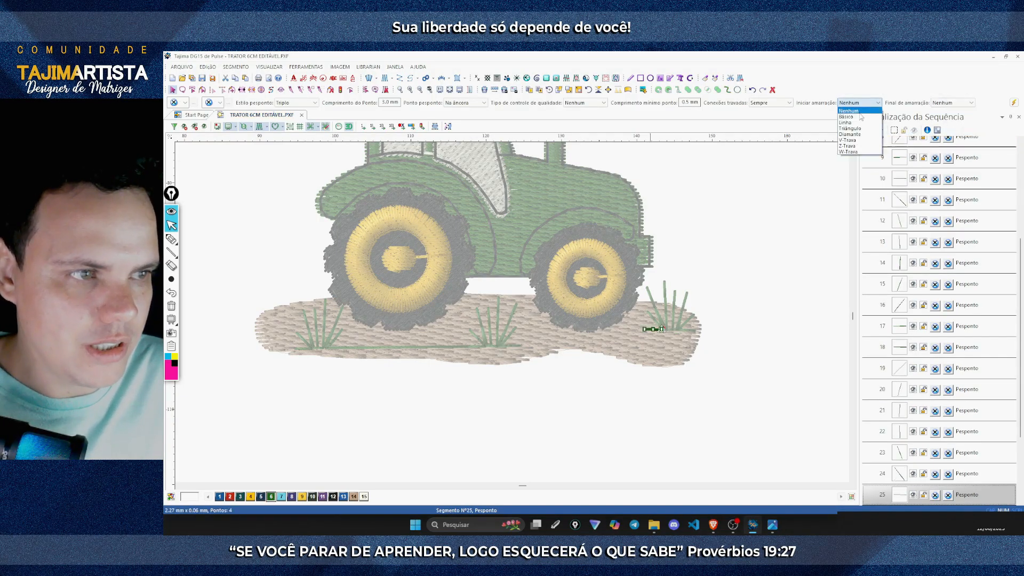
click(854, 114)
click(694, 331)
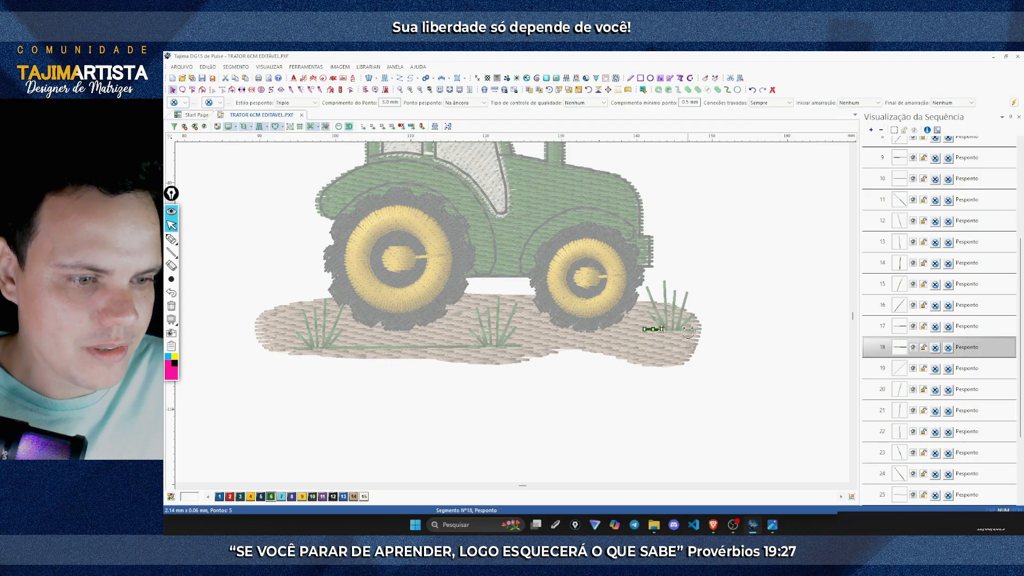
click(949, 105)
click(947, 114)
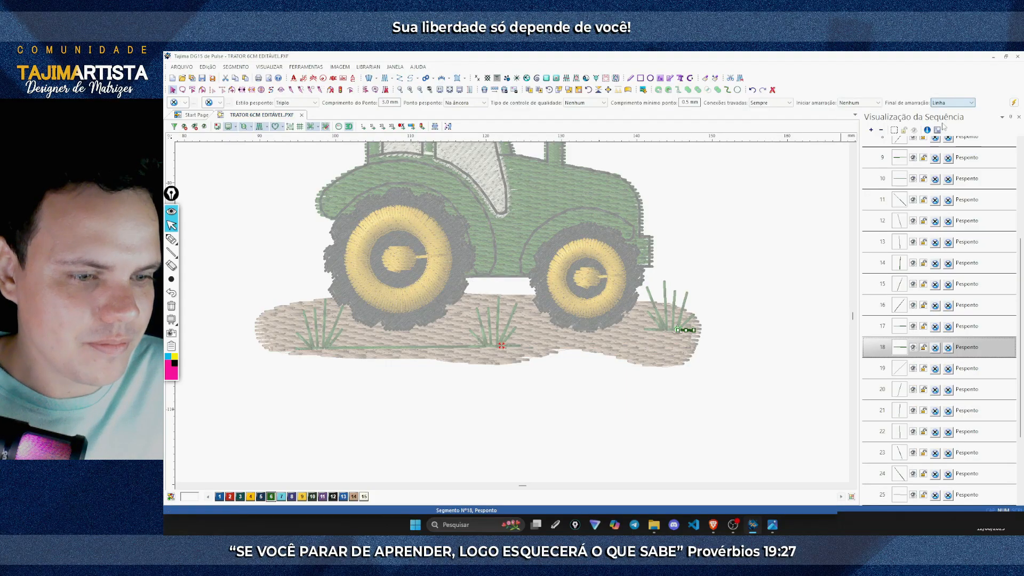
Step: Check the right tuft's blade segments, then give segment 25 a Linha end lock and set its start lock to Nenhum
click(901, 372)
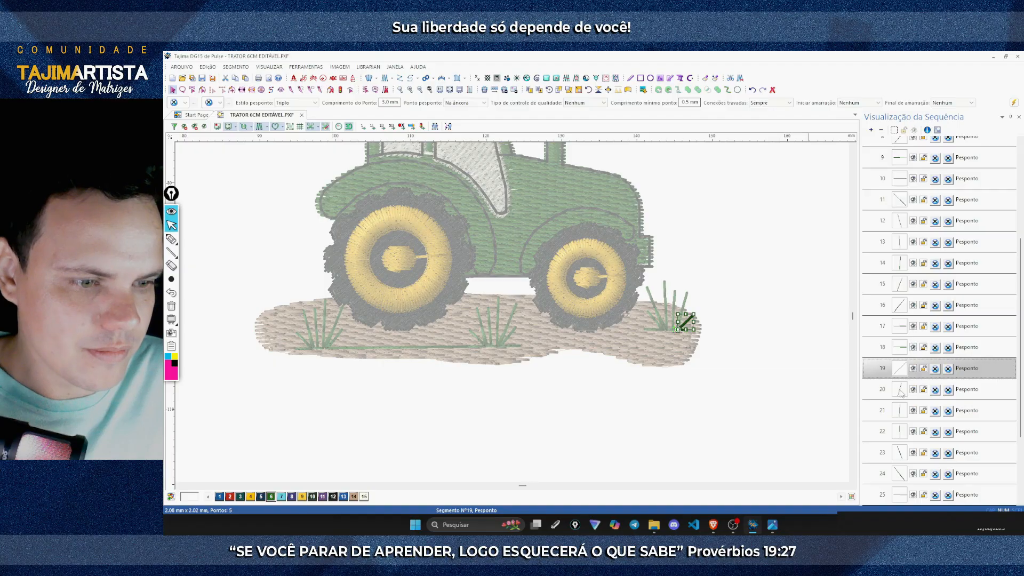
click(901, 393)
click(901, 405)
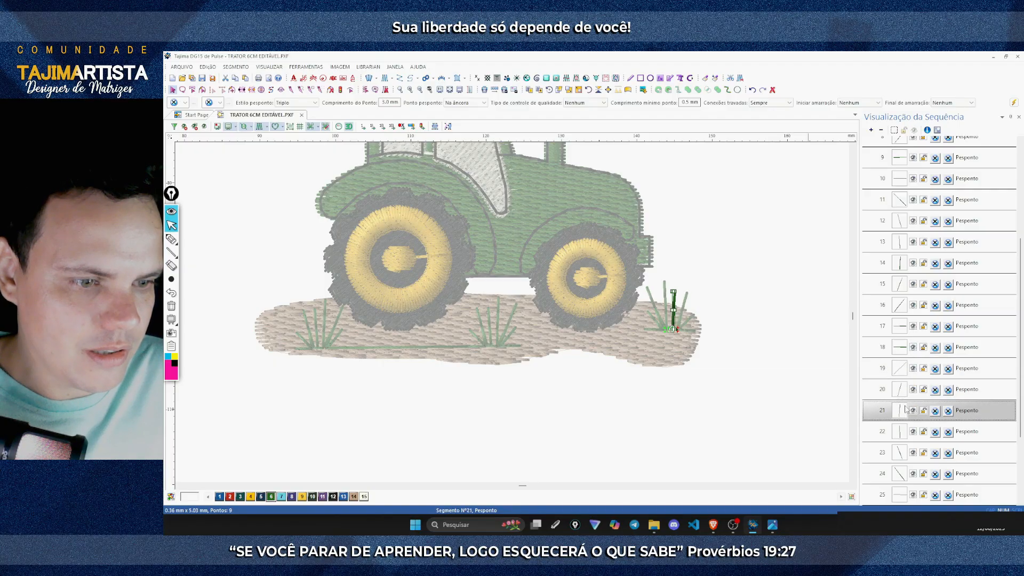
click(656, 329)
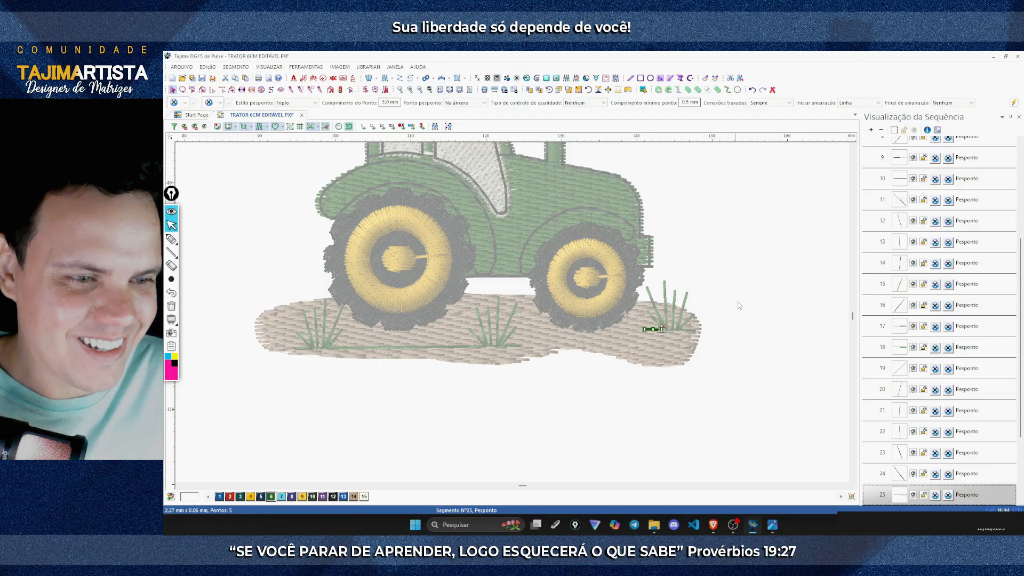
click(953, 102)
click(944, 119)
click(861, 103)
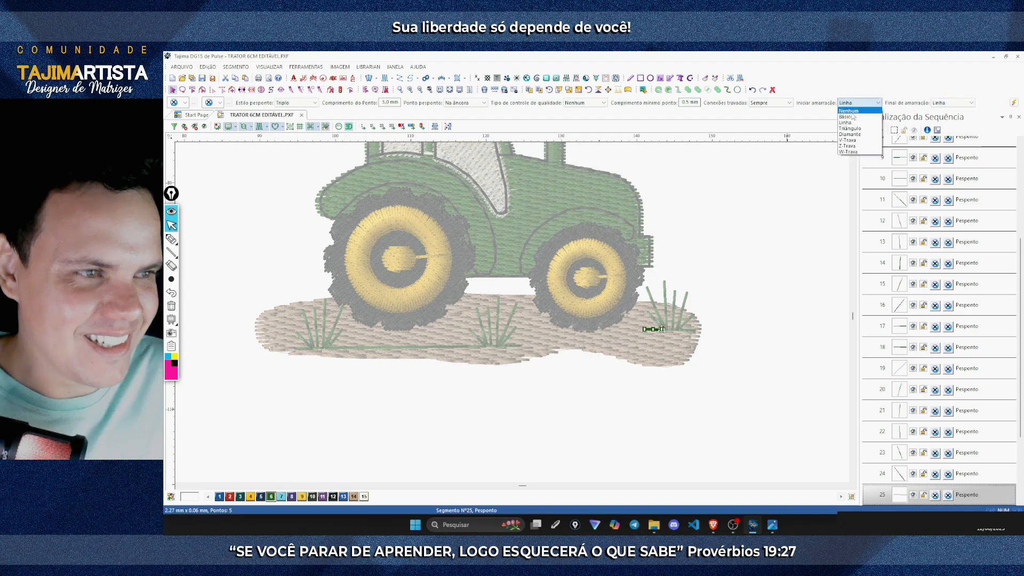
click(856, 110)
Step: Check the start and end lock settings of the beige ground fill
key(Home)
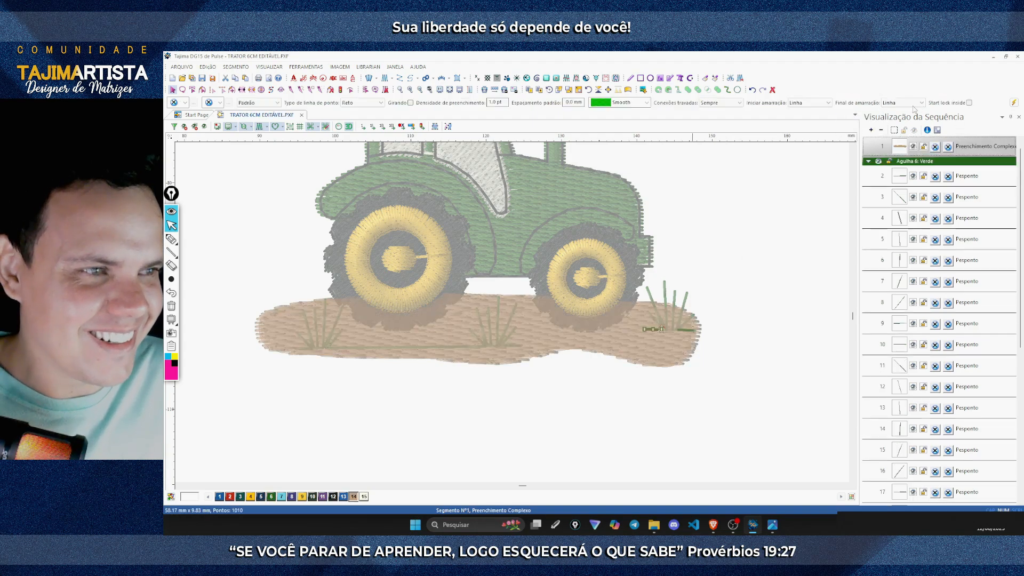
click(904, 103)
click(896, 118)
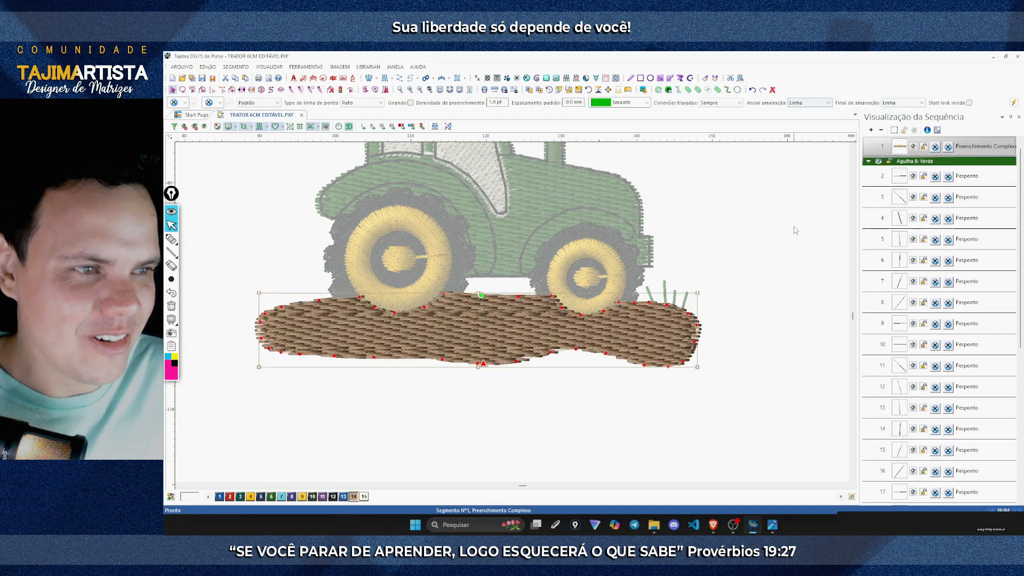
click(800, 248)
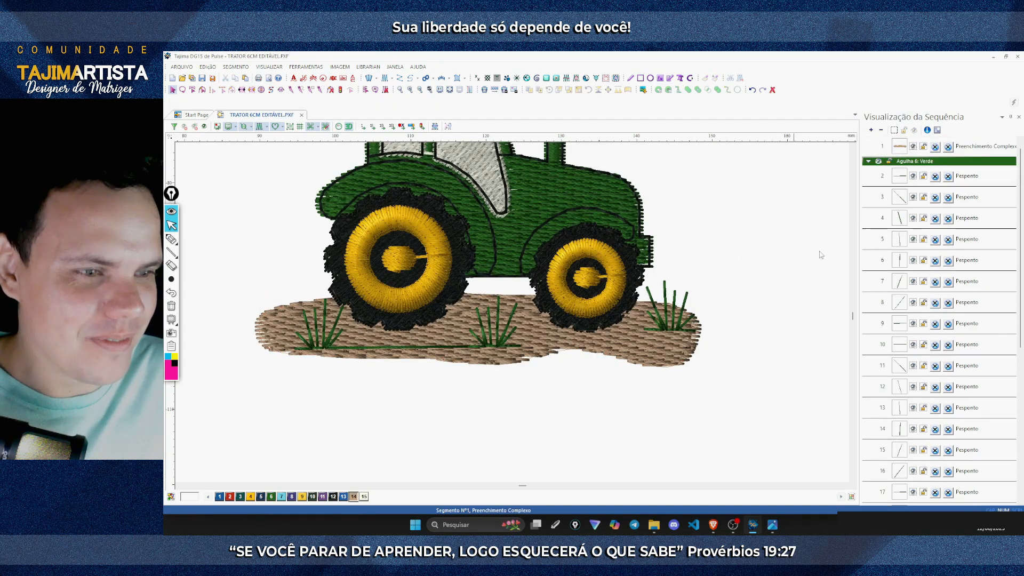
Step: Set the start lock of segment 18 in the right grass tuft to Linha and choose its end lock
click(688, 331)
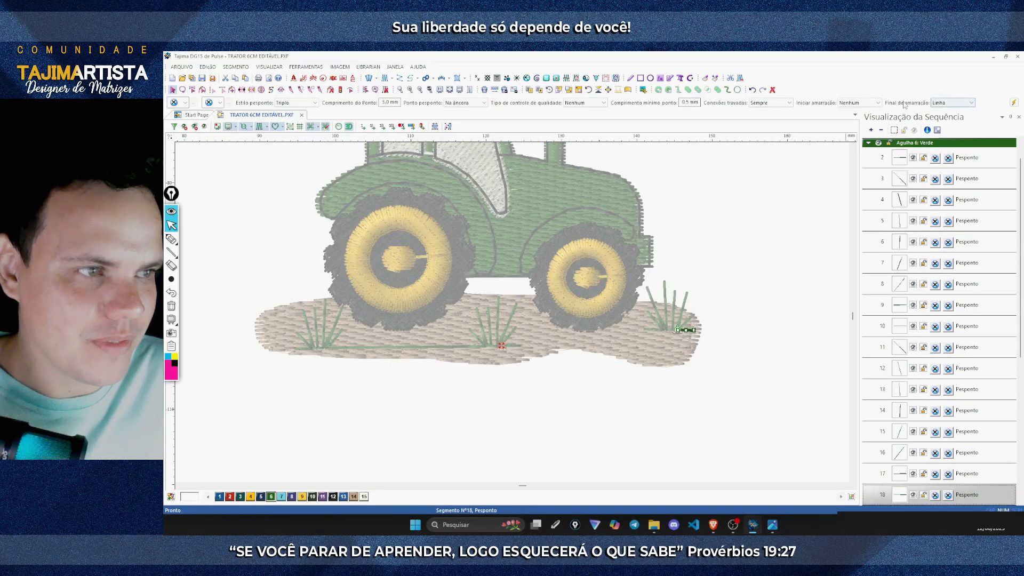
click(878, 102)
click(853, 118)
click(952, 102)
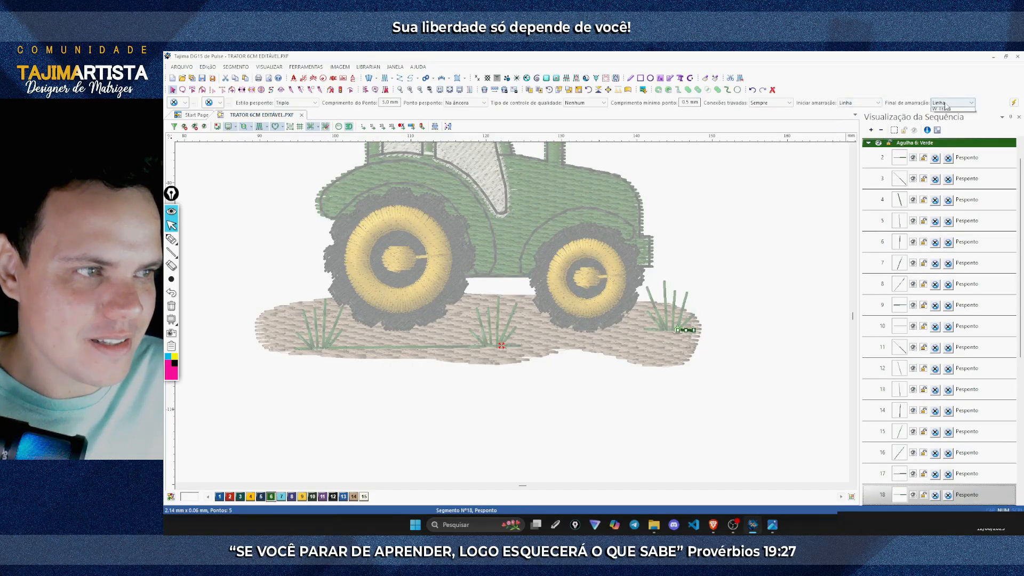
click(944, 119)
key(Escape)
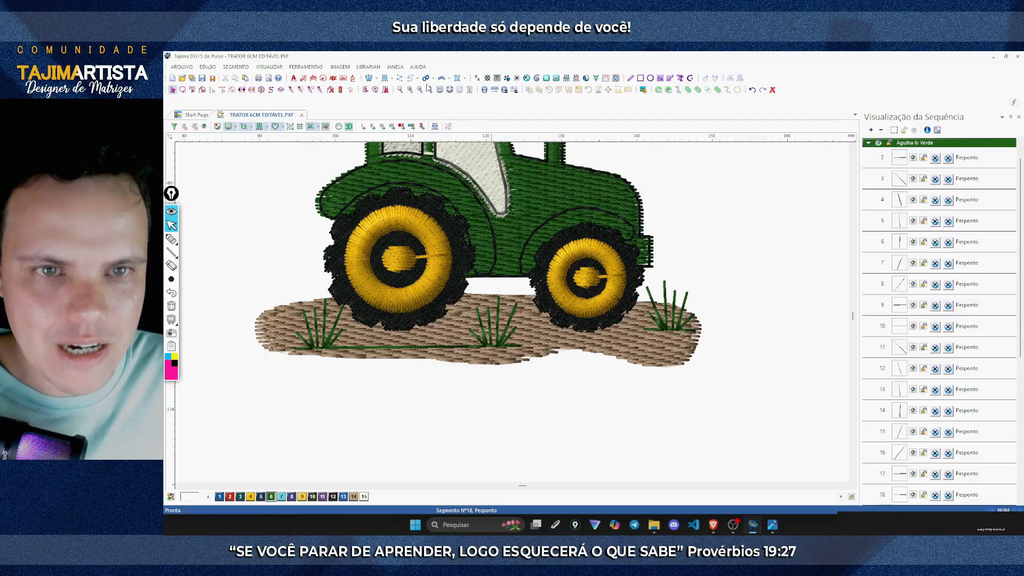
Step: Collapse the needle colour groups in the sequence list
scroll(853, 147, up, 3)
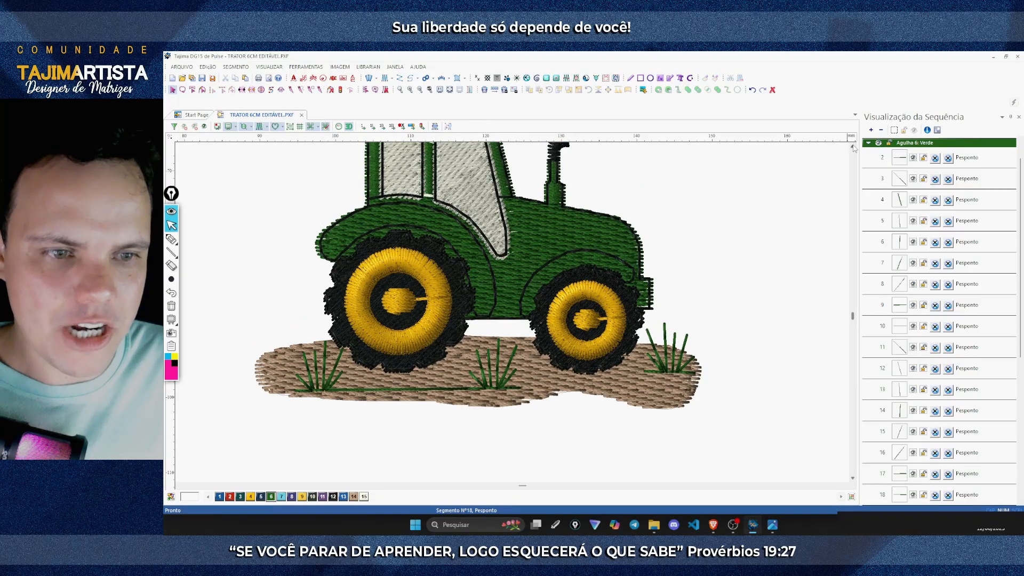
click(420, 90)
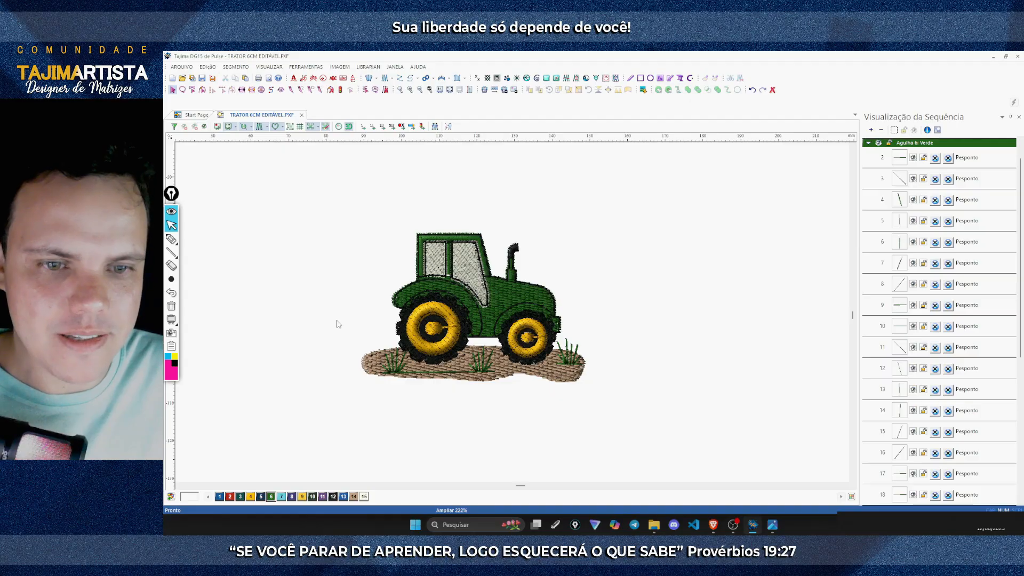
click(883, 130)
click(869, 150)
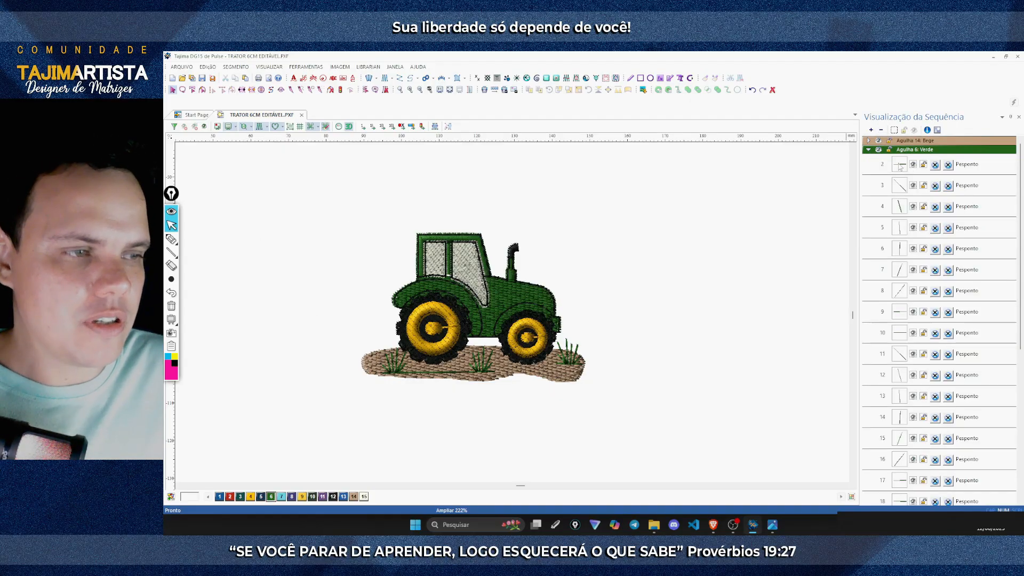
click(869, 150)
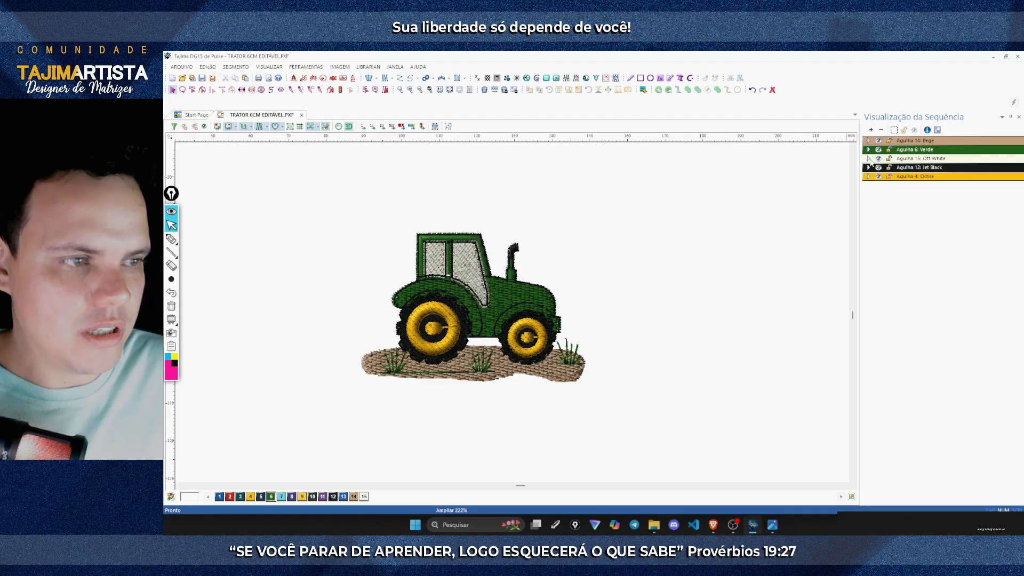
Step: Set the Arremate under Conexões to Linha at the start and end of every segment in the design and apply it
drag(290, 204, 608, 412)
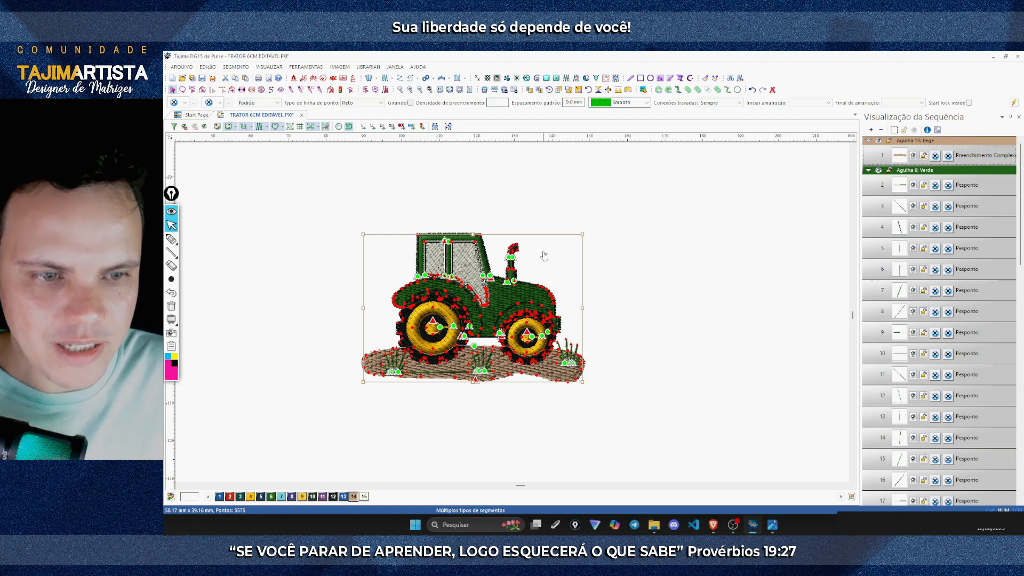
key(alt+Return)
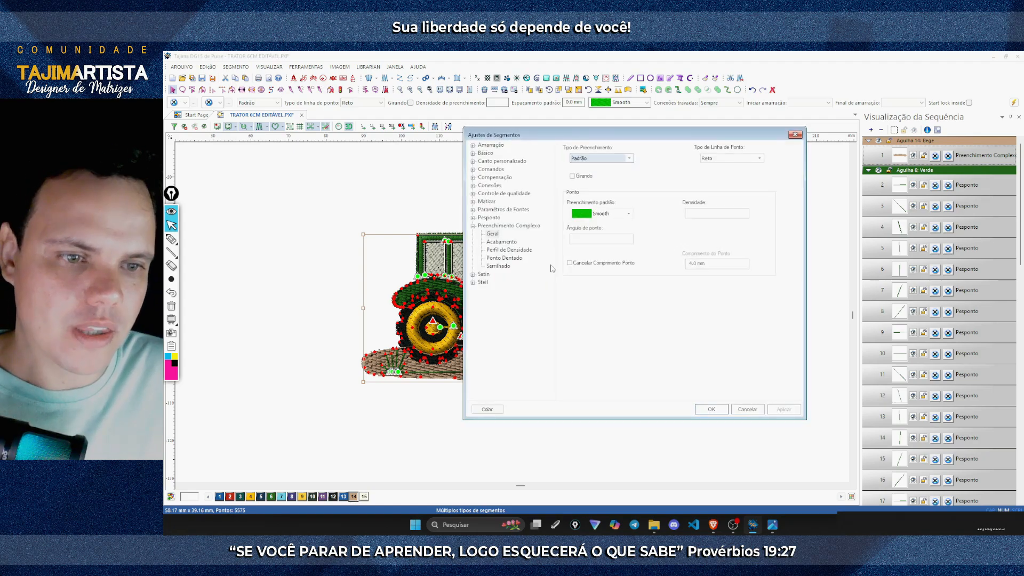
double_click(490, 185)
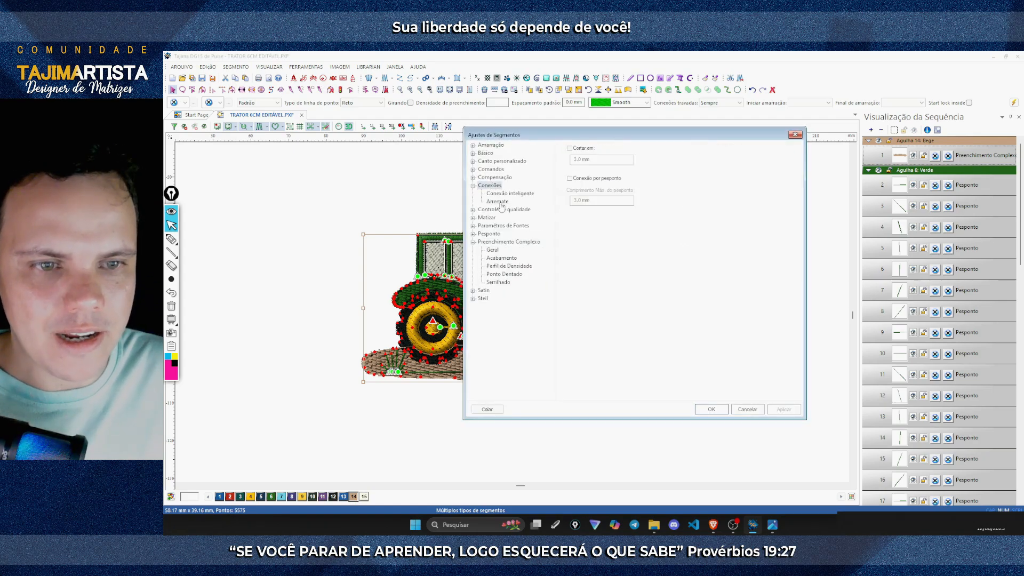
click(497, 202)
click(596, 251)
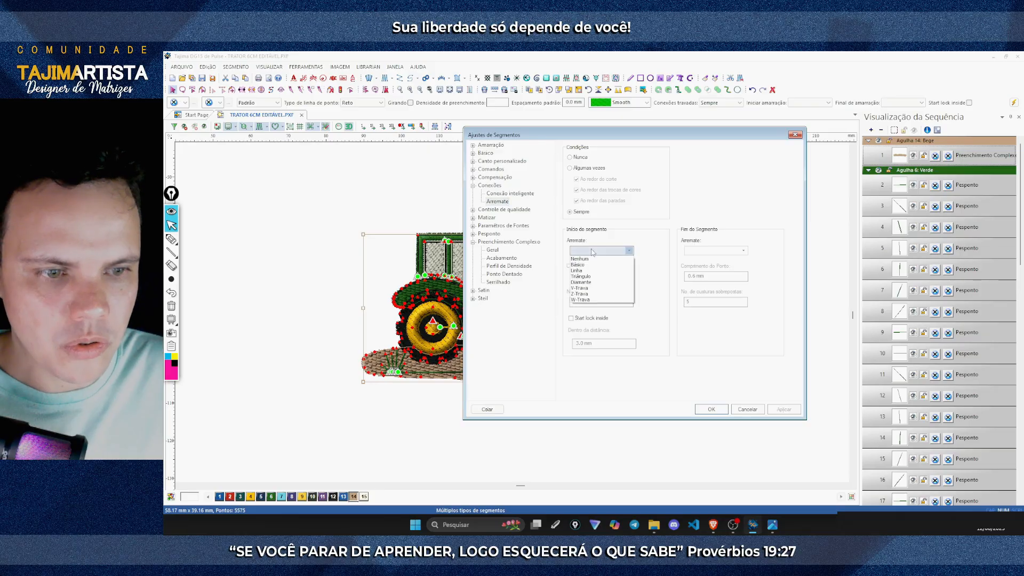
click(607, 275)
click(714, 251)
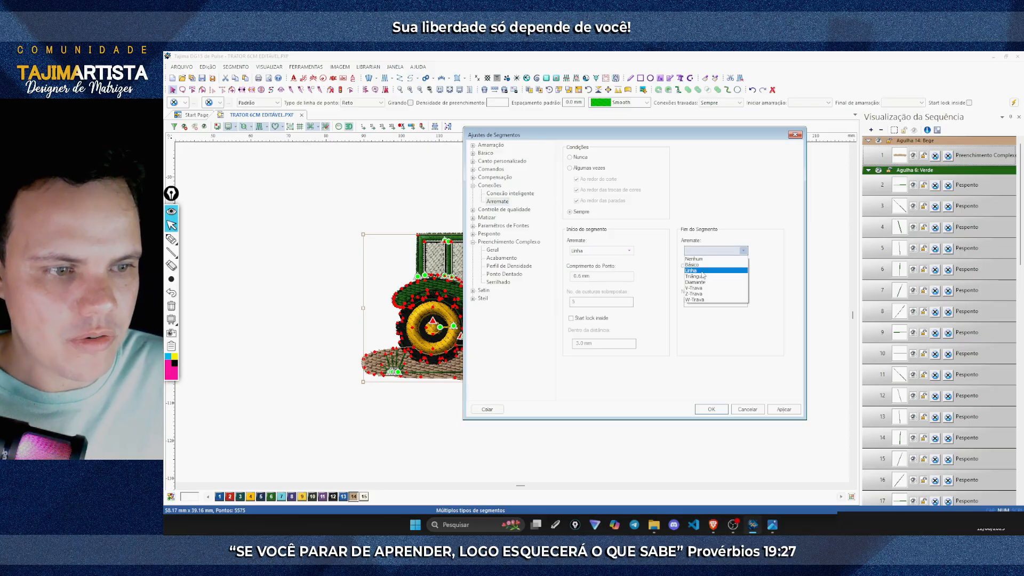
click(703, 276)
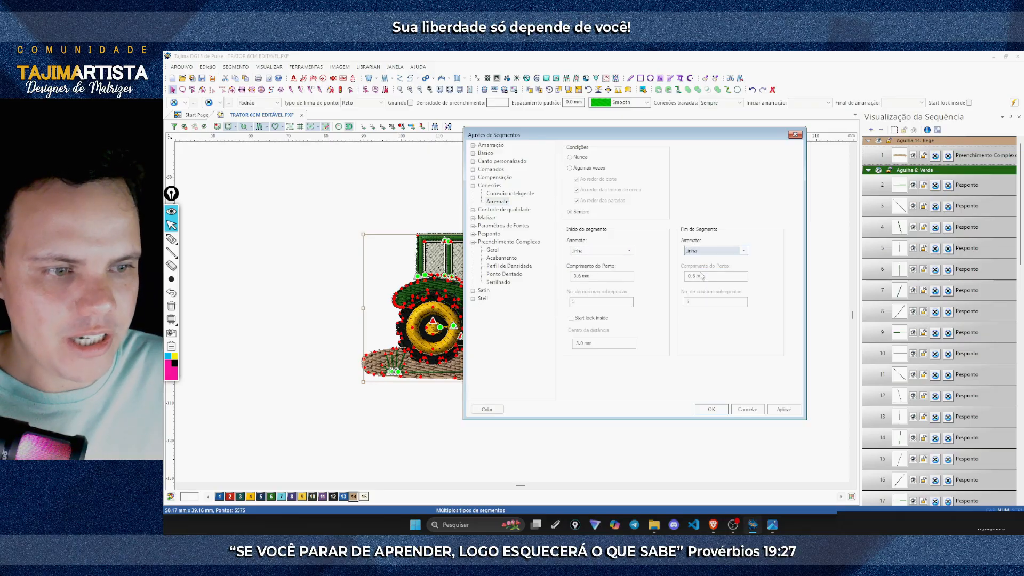
click(785, 409)
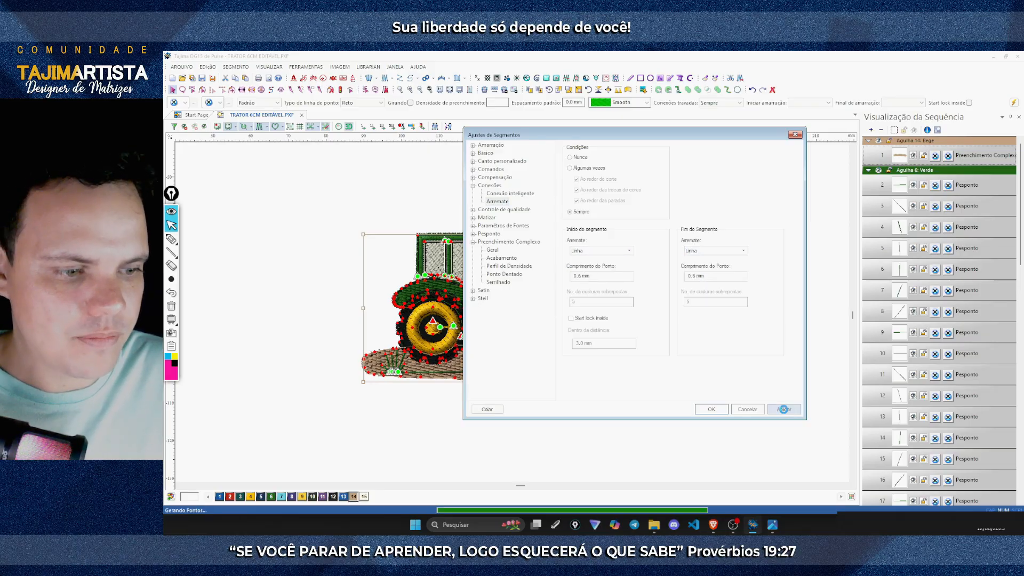
click(713, 409)
click(657, 348)
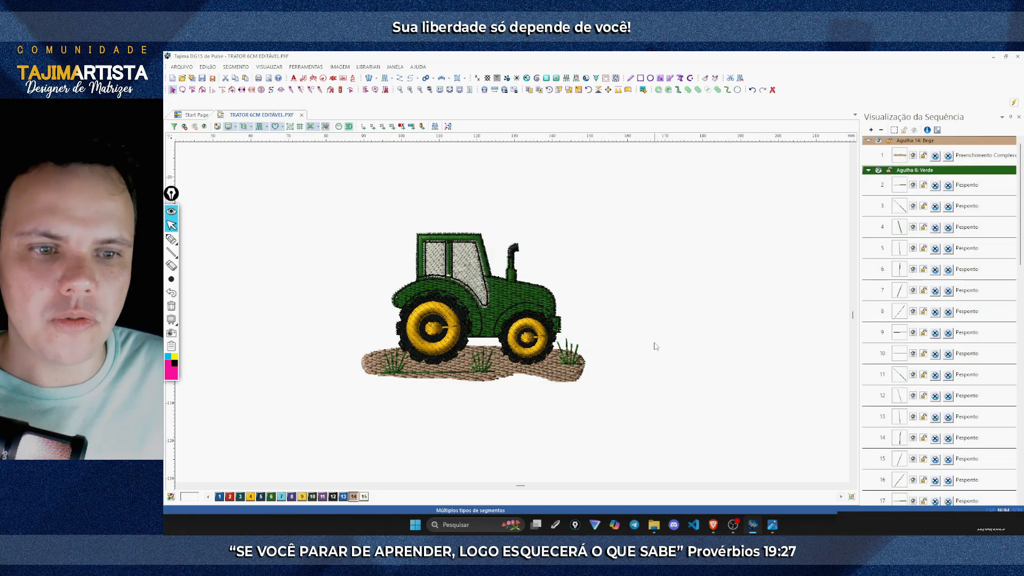
Step: Examine the stitching order and lock stitches where grass segment 25 passes to the satin cab pillar, segment 26
click(410, 90)
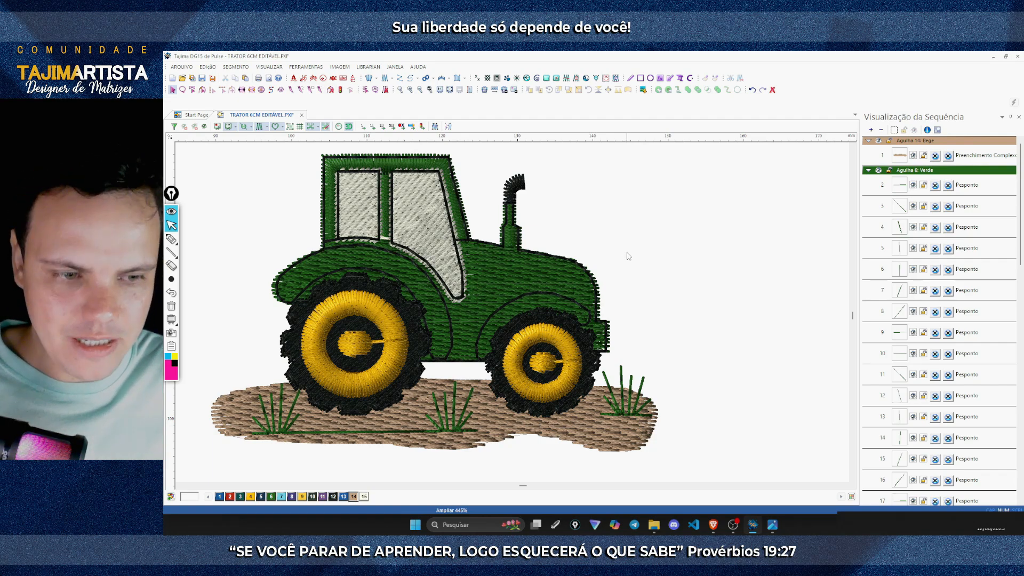
click(904, 185)
click(724, 277)
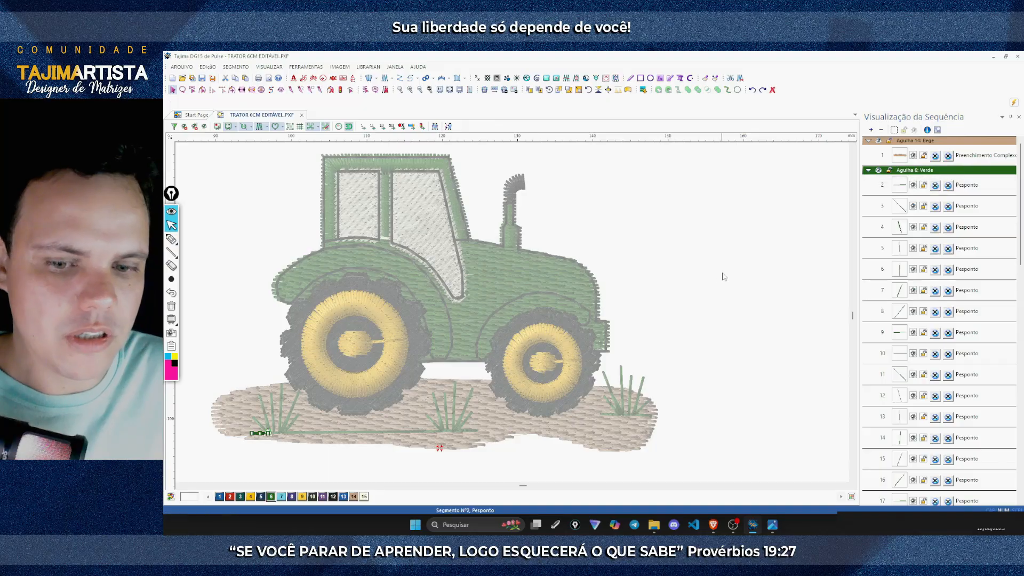
scroll(1020, 257, down, 7)
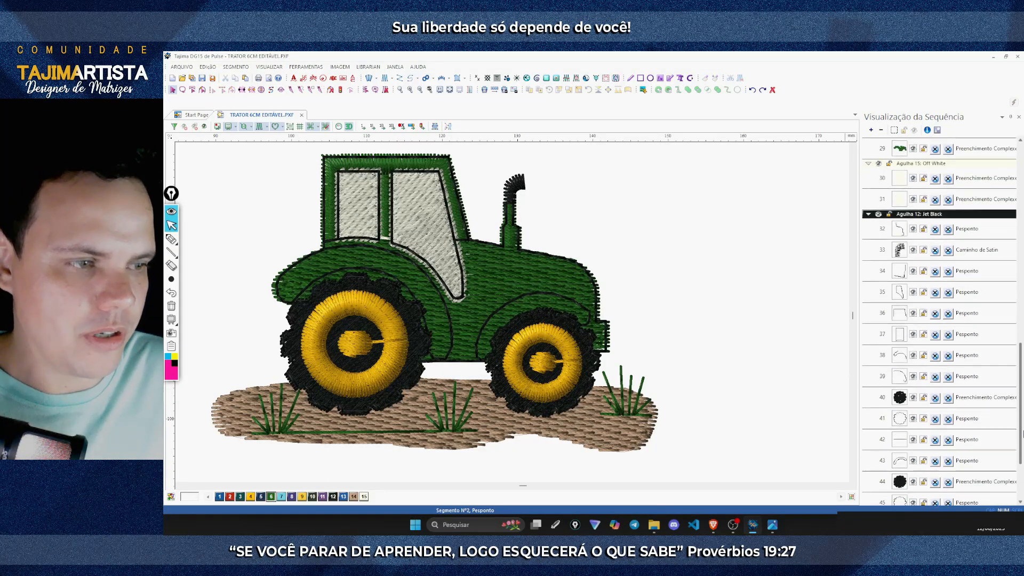
click(899, 241)
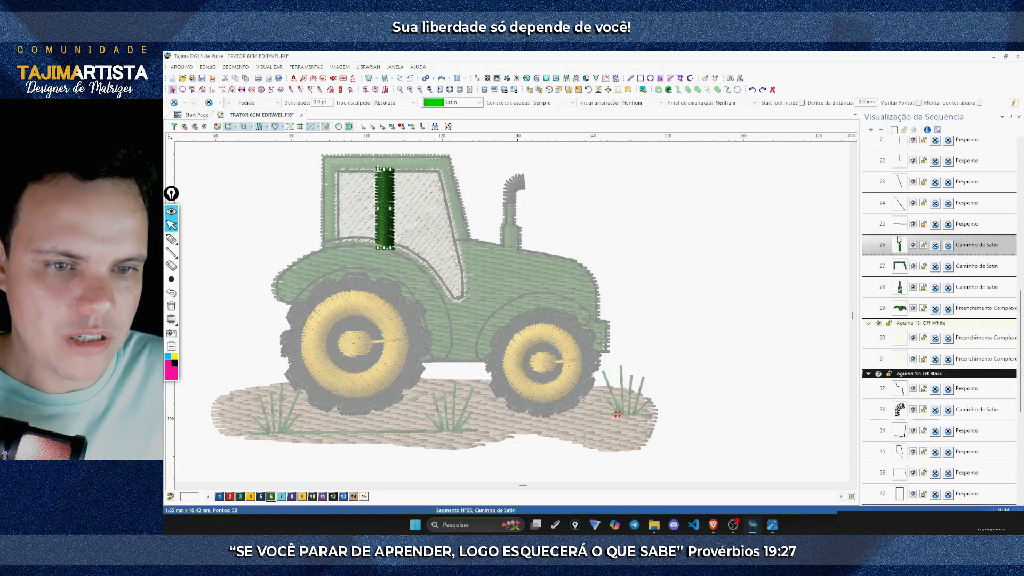
click(901, 227)
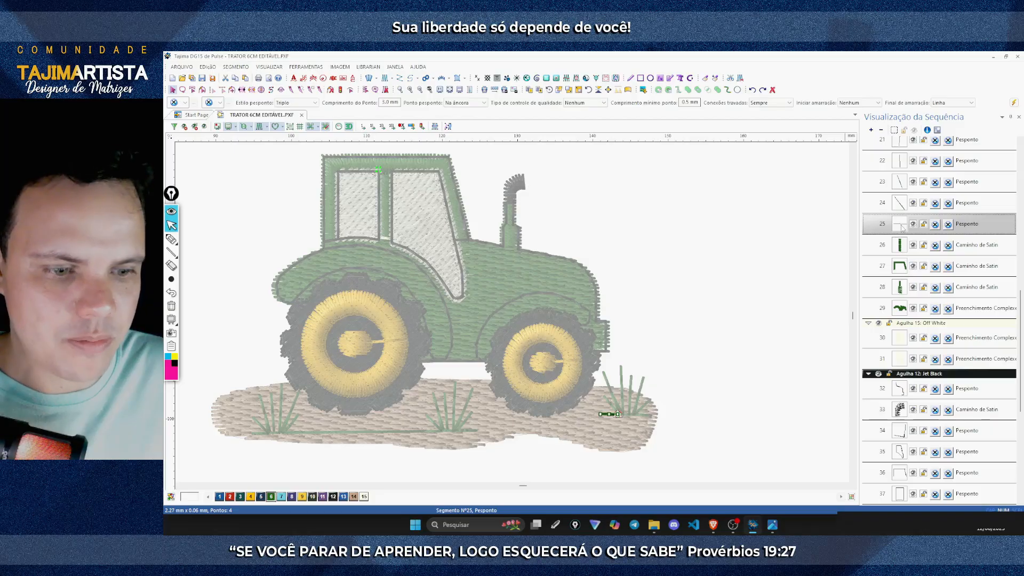
click(892, 246)
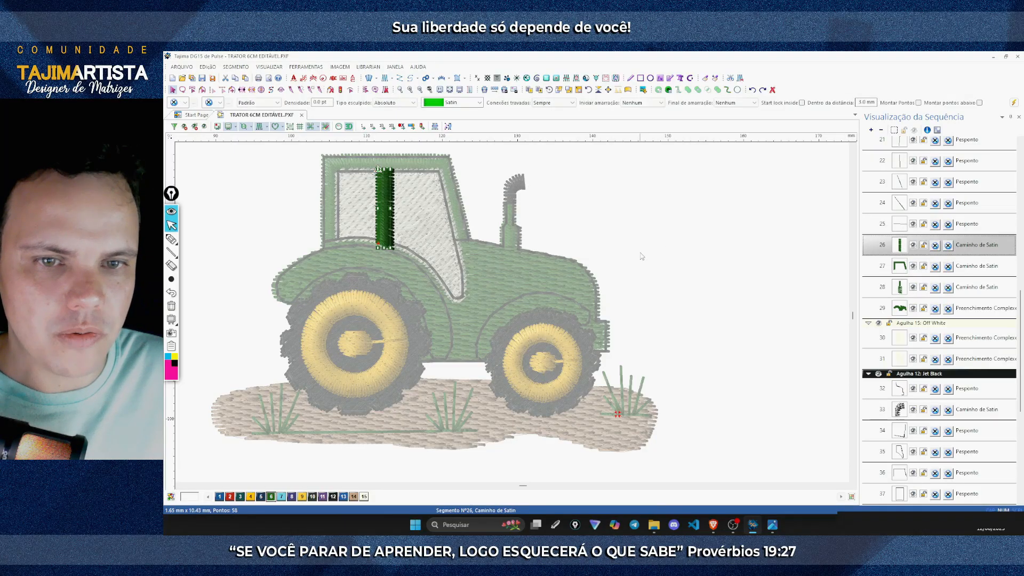
click(885, 233)
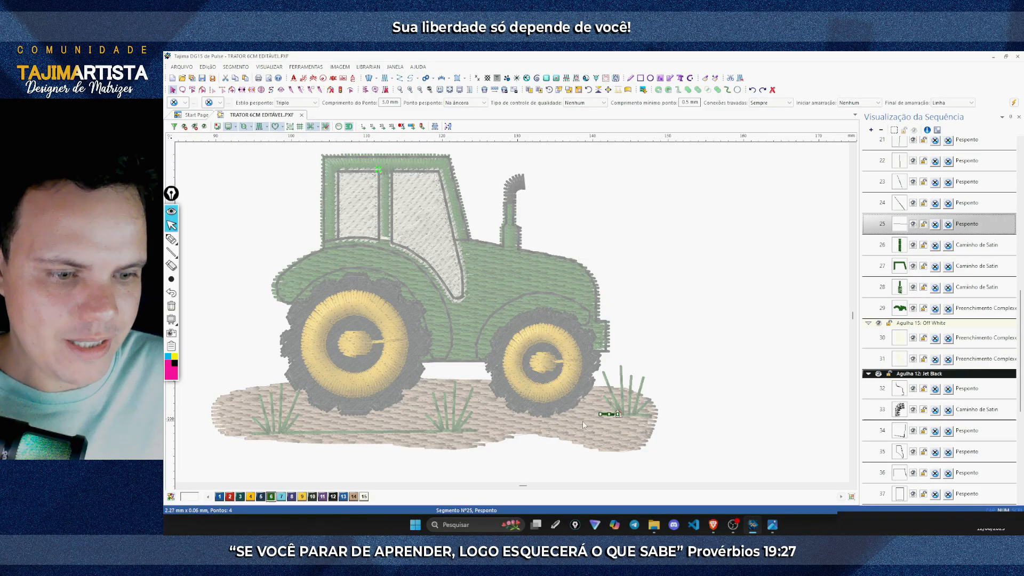
Step: Set the start lock of the green satin cab pillar, segment 26, to Linha
click(903, 248)
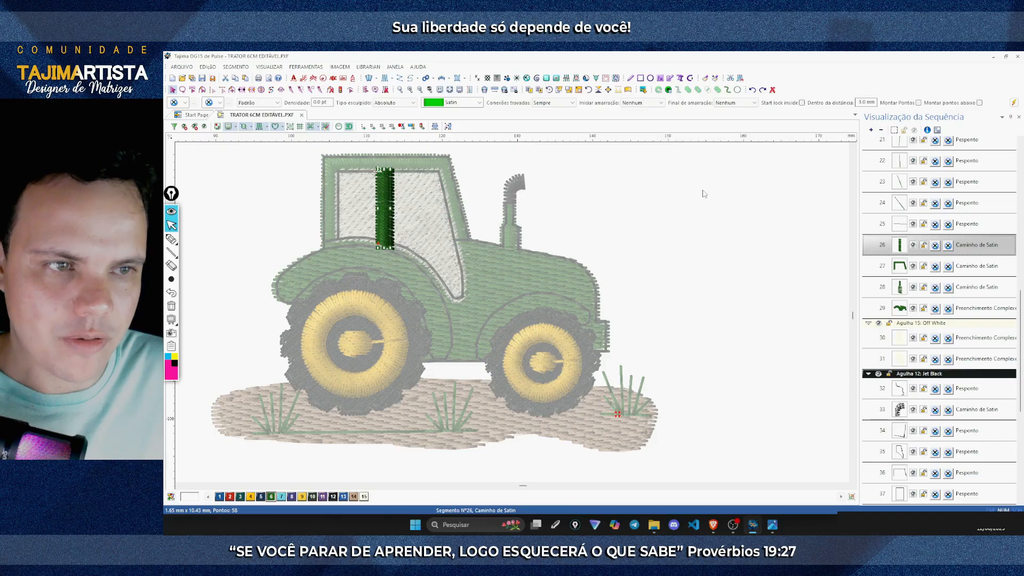
click(642, 103)
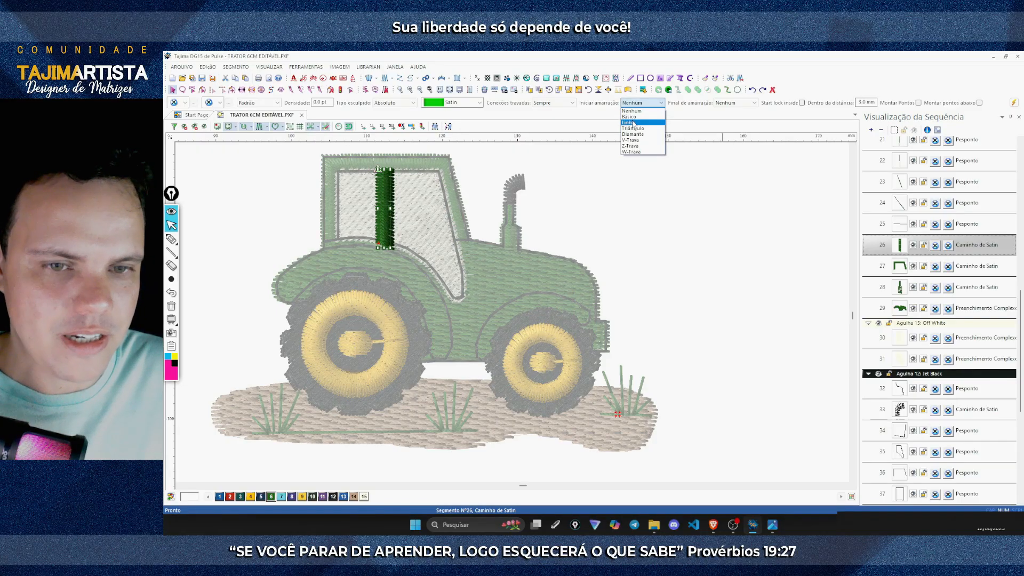
click(633, 124)
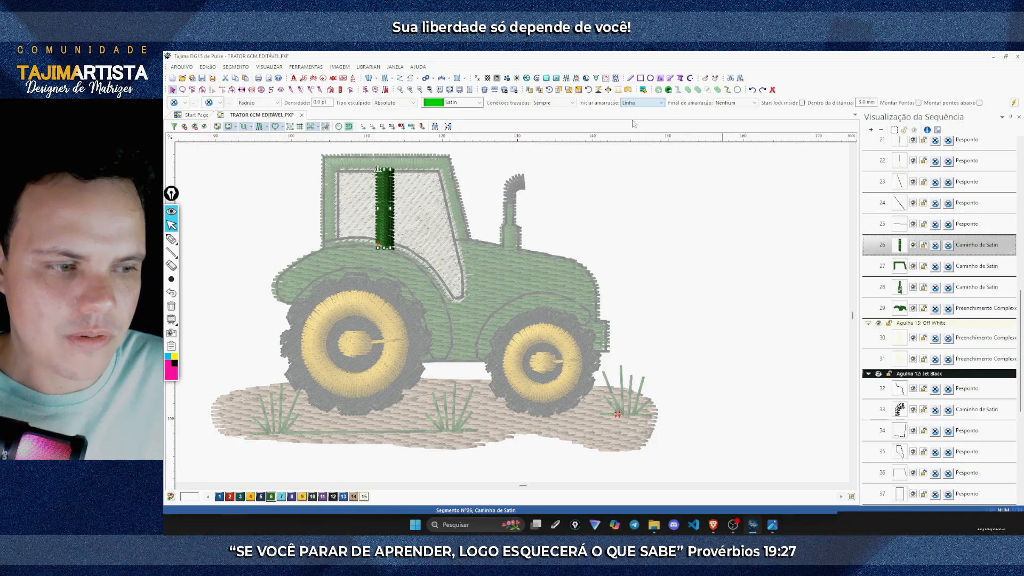
Step: Set the end lock of the green tractor body fill, segment 29, to Linha
click(903, 309)
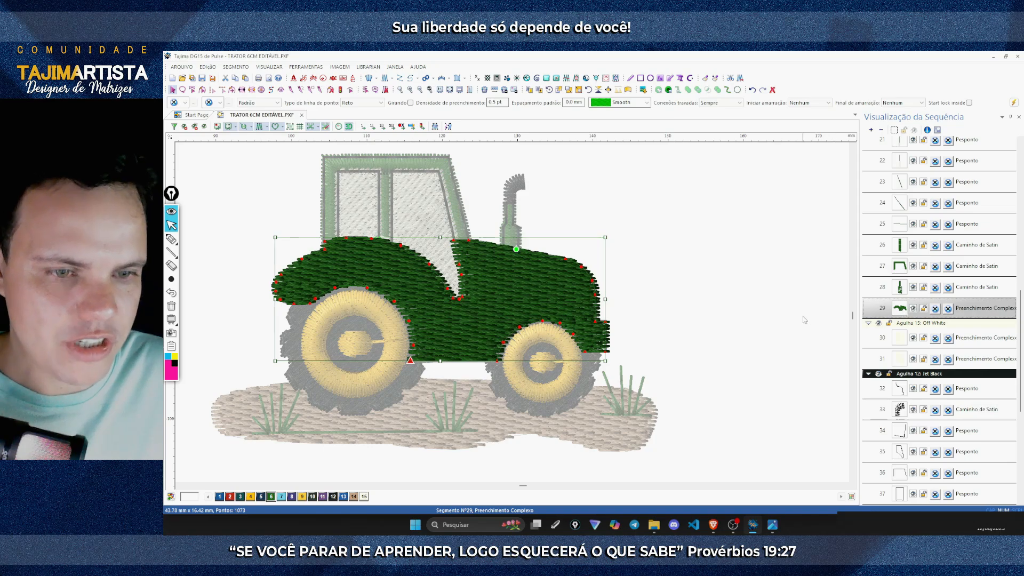
click(901, 103)
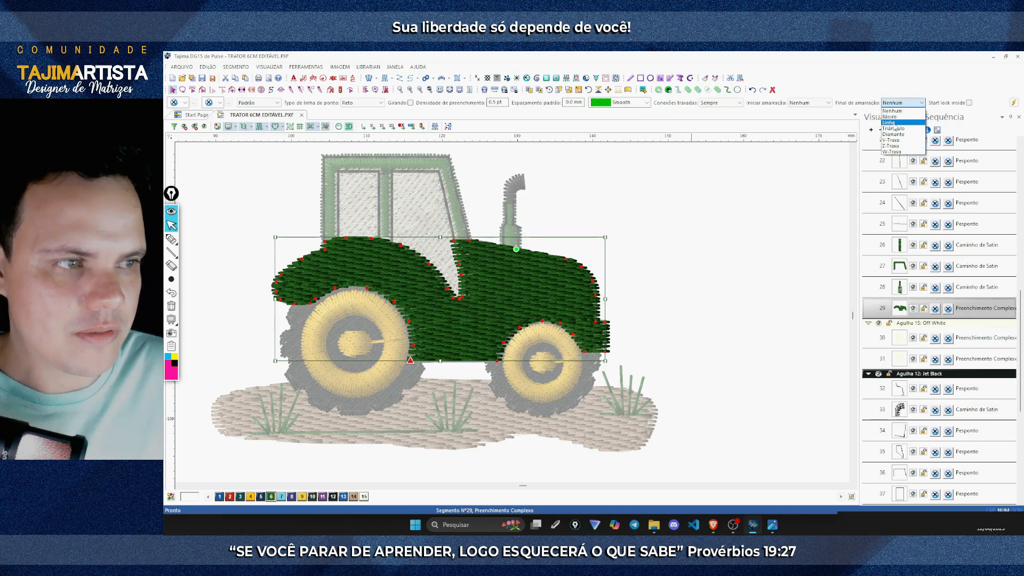
click(901, 125)
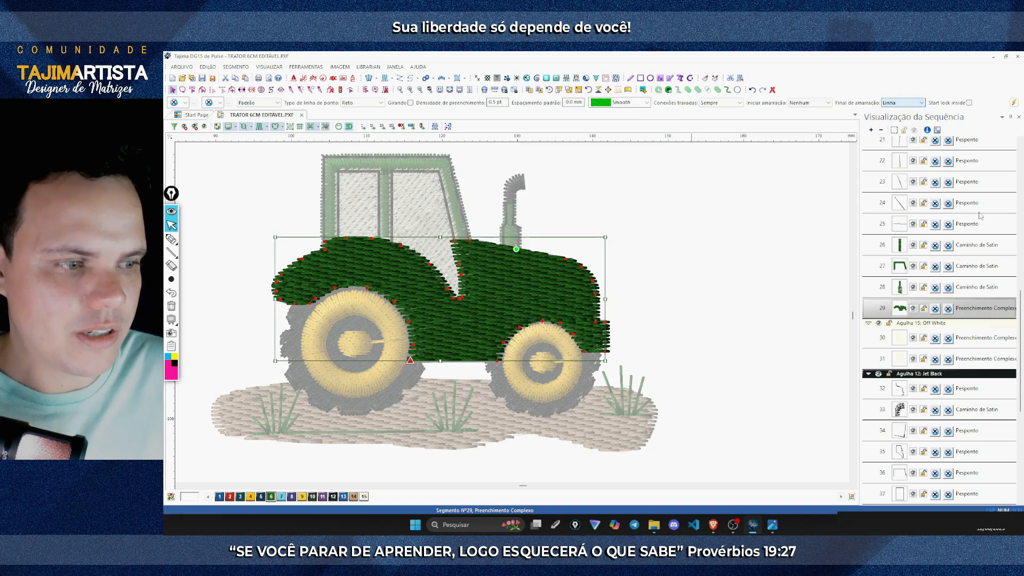
Step: Set both the start and end locks of the two off-white window fills, segments 30 and 31, to Linha
click(904, 340)
shift+click(899, 361)
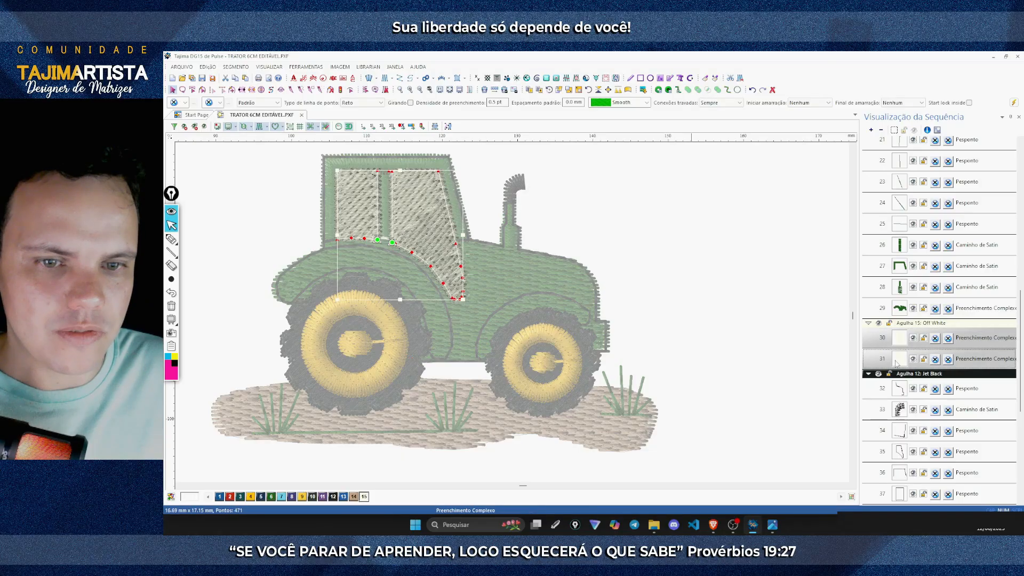
click(810, 102)
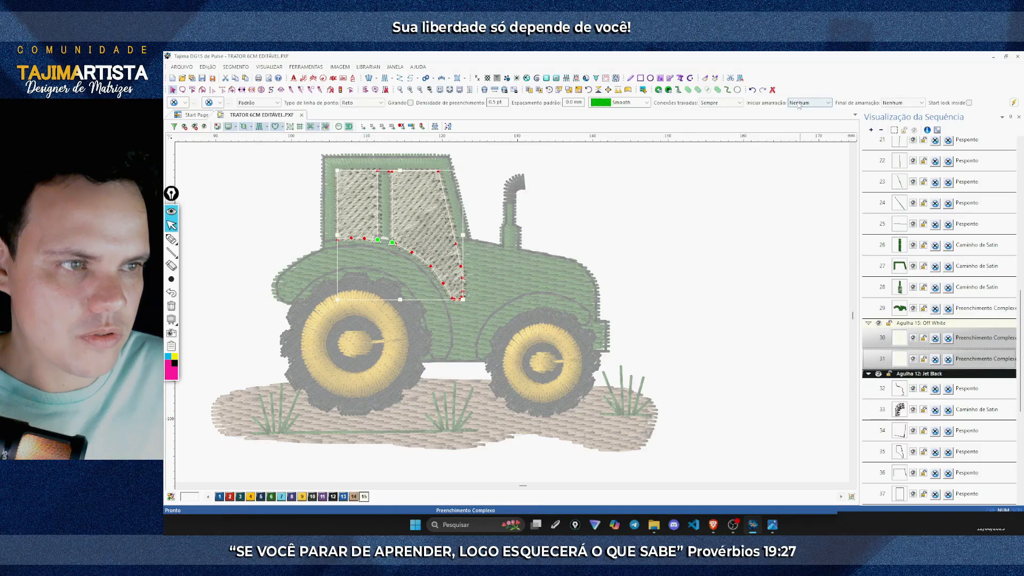
click(815, 120)
click(902, 102)
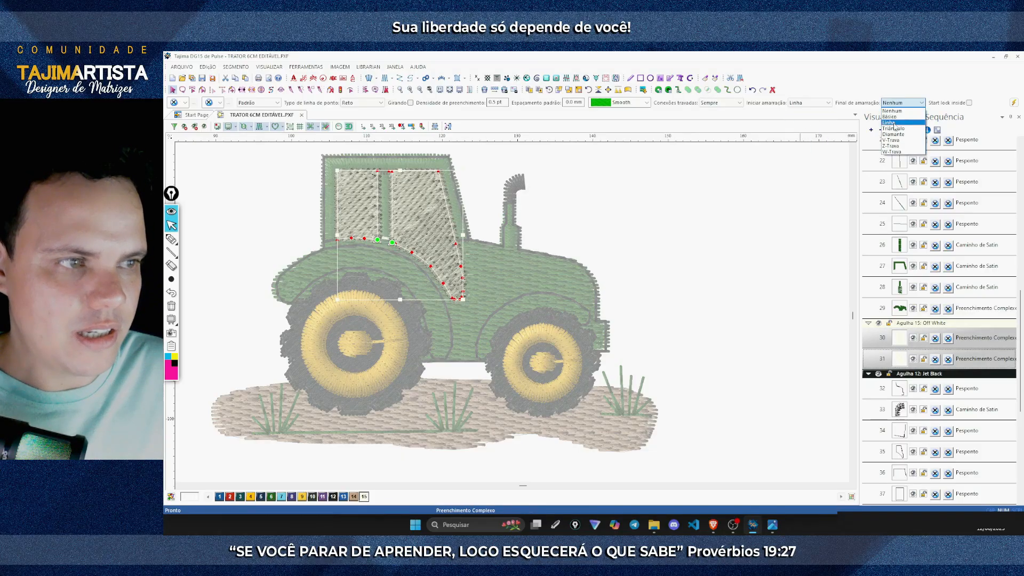
click(896, 121)
click(758, 243)
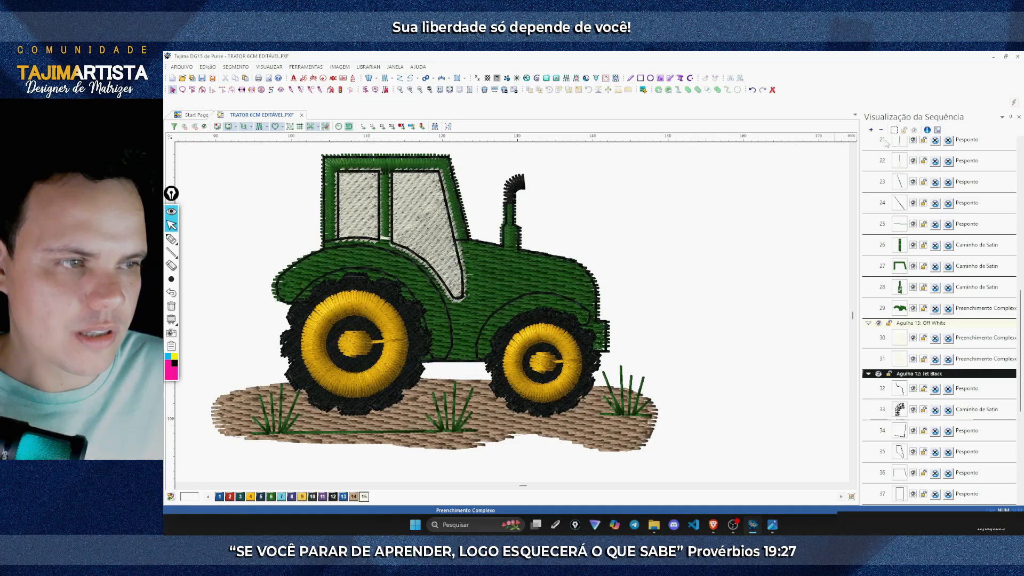
Step: Collapse the needle groups except Jet Black and set the start lock of its first outline, segment 32, to Linha
click(882, 130)
click(879, 168)
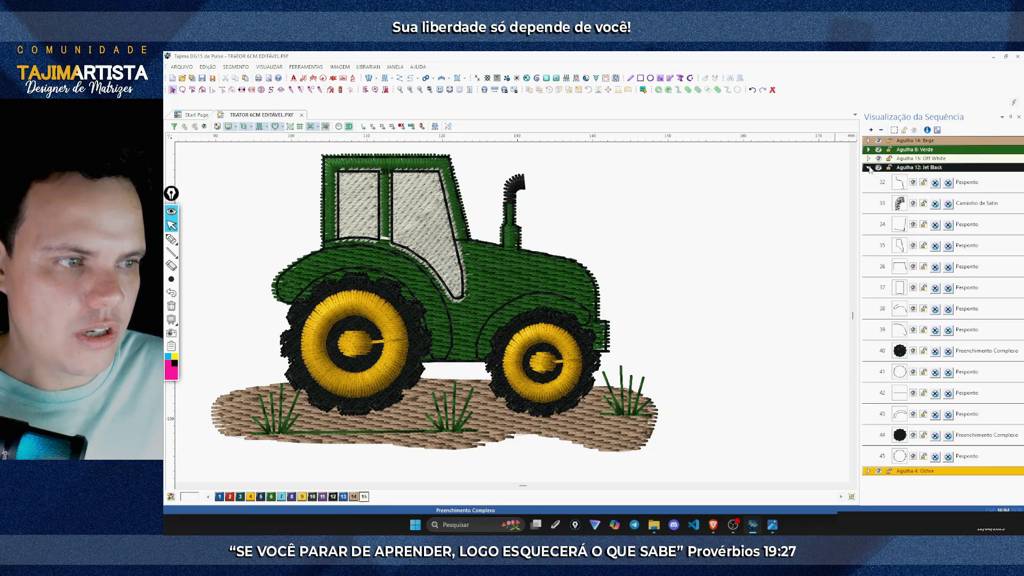
click(899, 185)
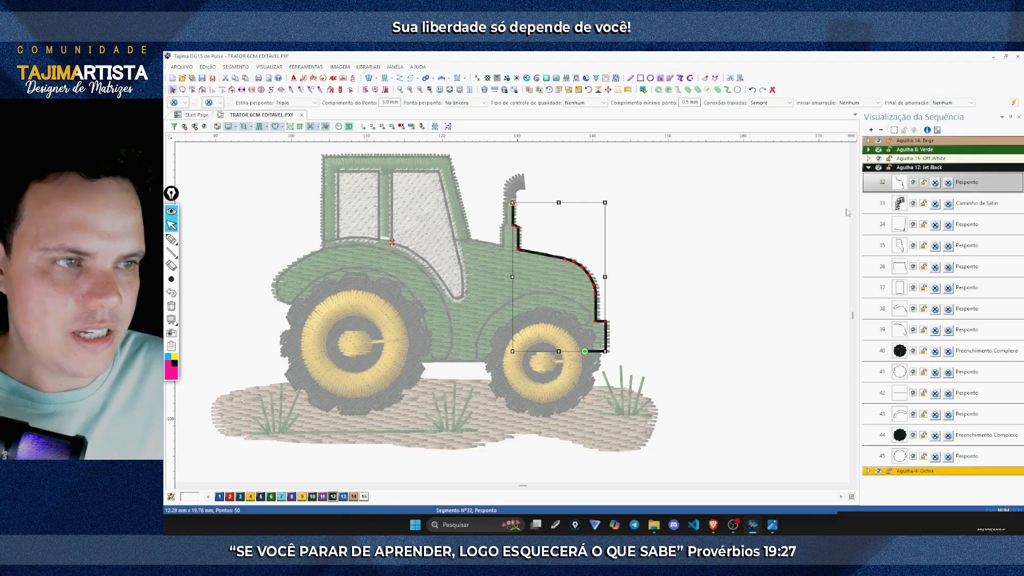
click(867, 105)
click(853, 116)
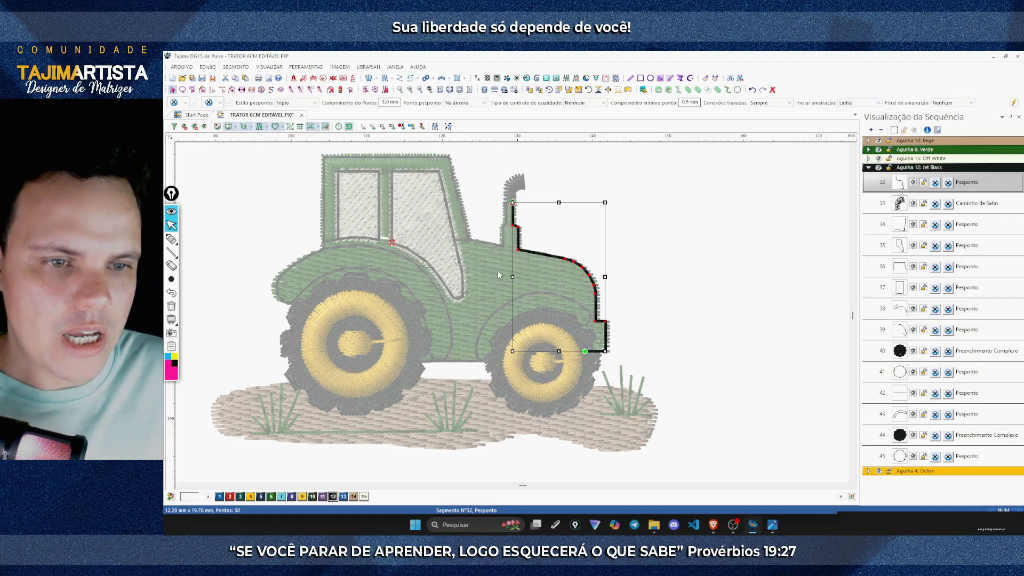
Step: Set the end lock of the last black segment, the front tyre outline number 45, to Linha
click(902, 464)
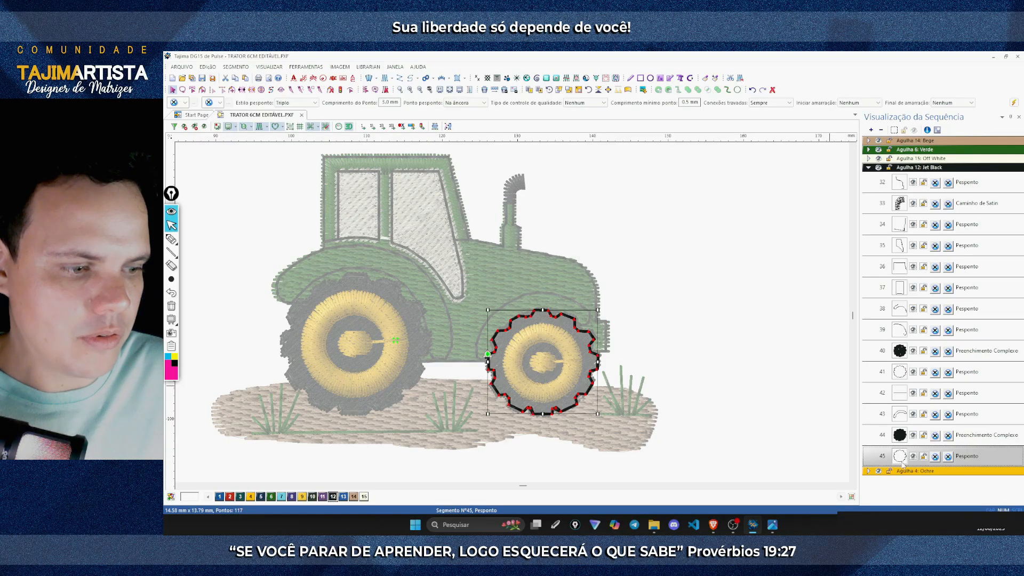
click(953, 103)
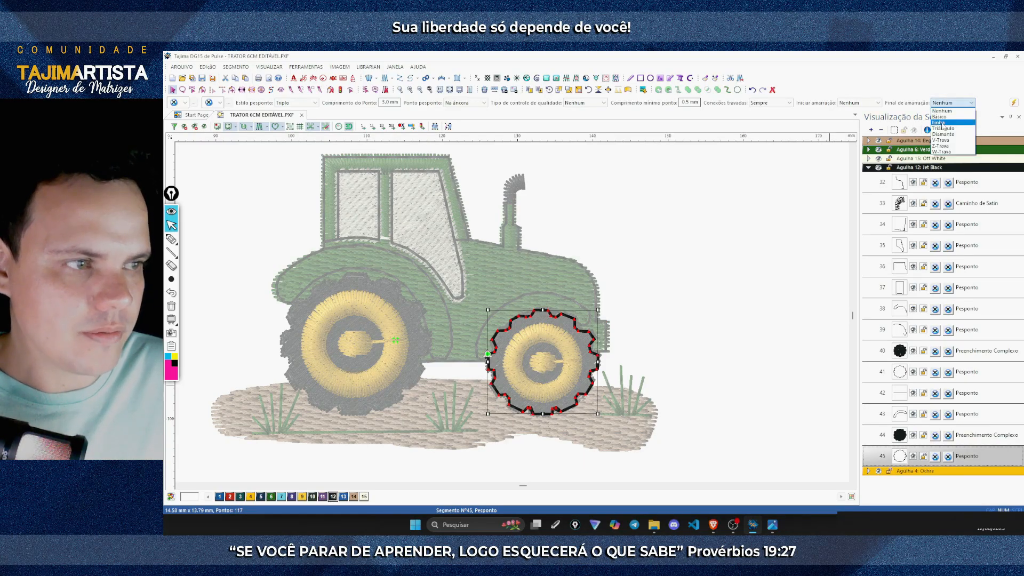
click(942, 118)
Step: Set the start and end locks of all four ochre wheel segments, 46 to 49, to Linha
click(869, 168)
click(869, 176)
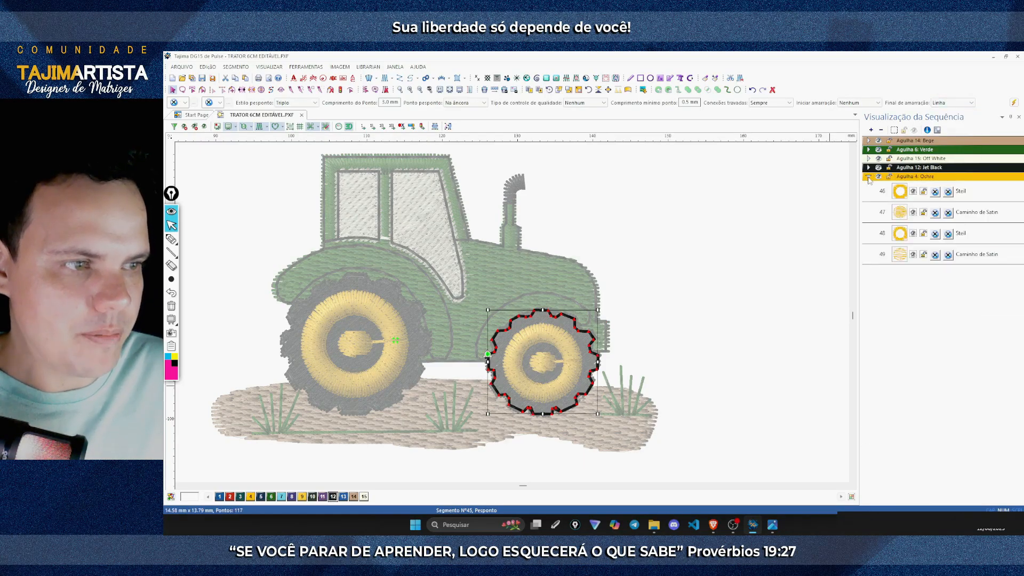
click(901, 193)
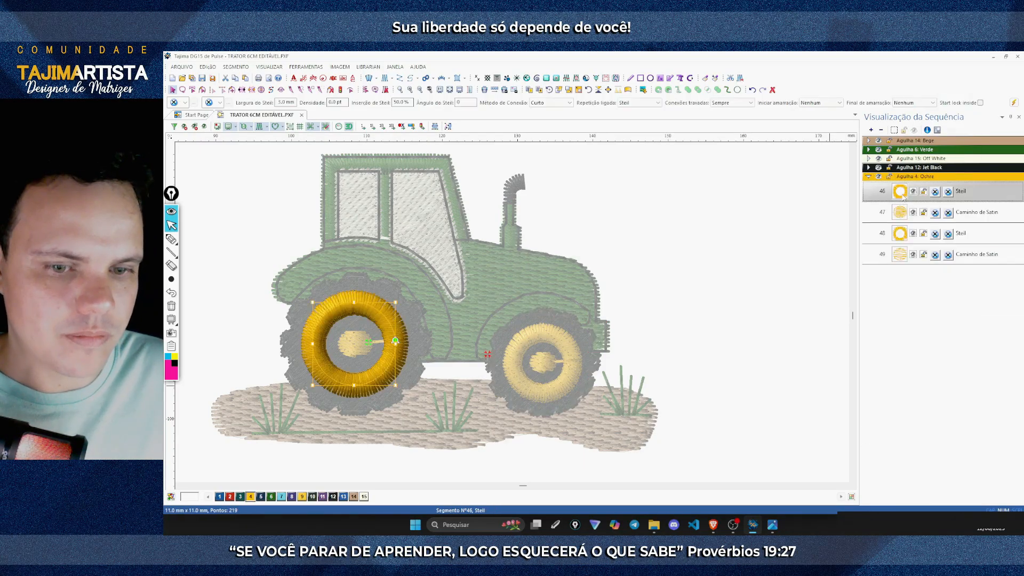
shift+click(903, 256)
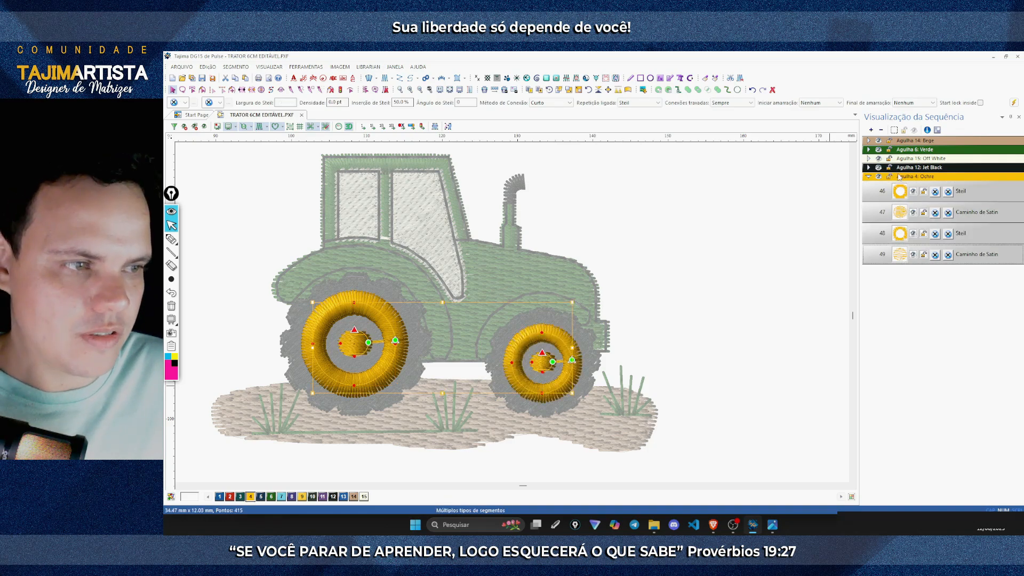
click(822, 103)
click(820, 122)
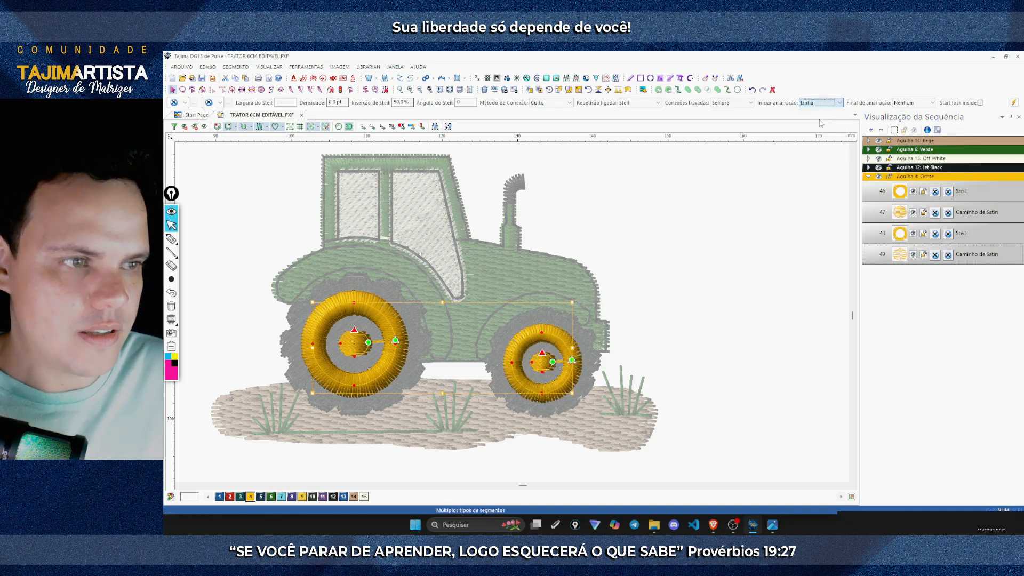
click(907, 102)
click(905, 122)
click(705, 254)
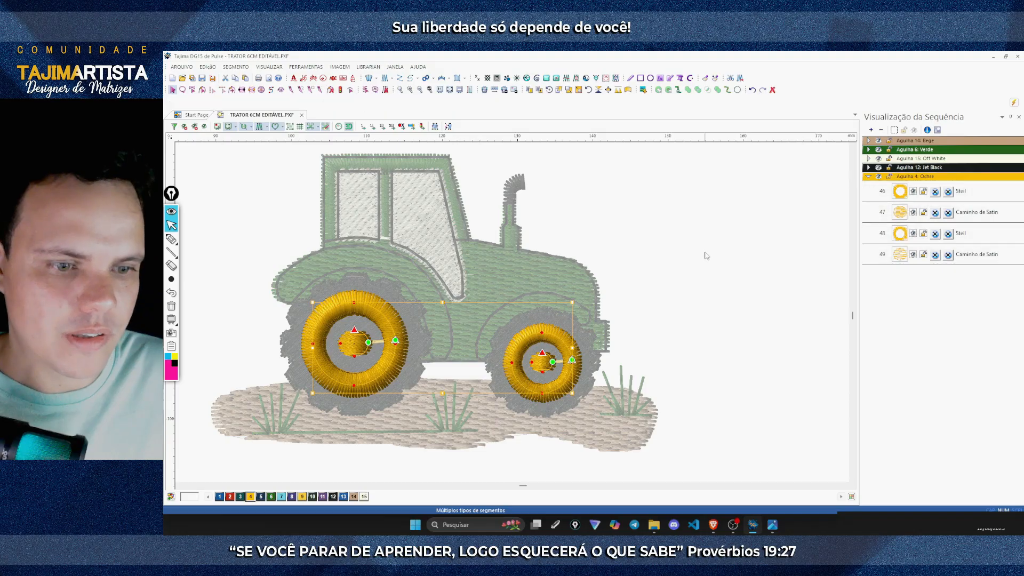
Step: Check the start and end locks of the front wheel's satin hub, segment 49
click(192, 69)
click(209, 125)
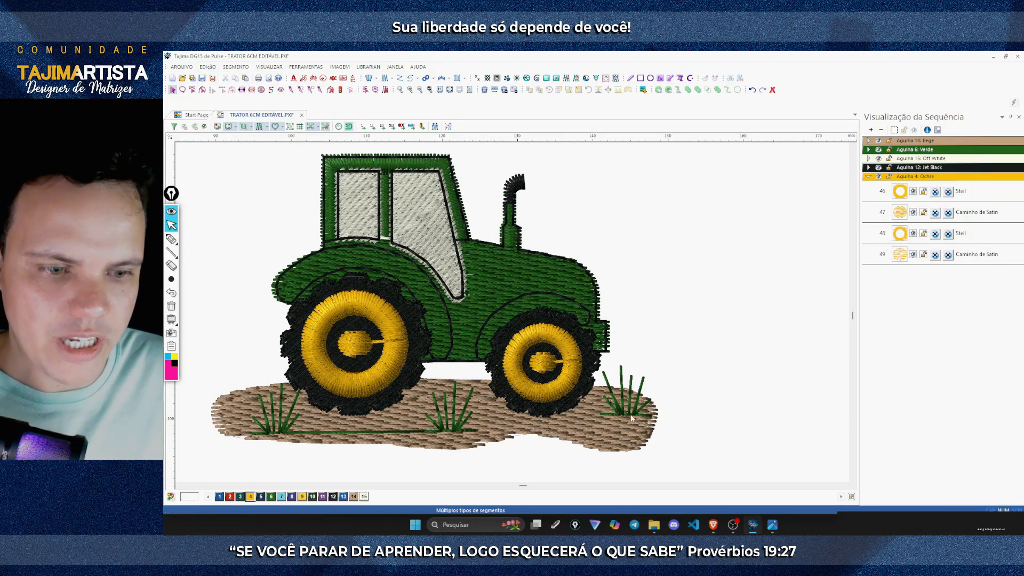
click(900, 259)
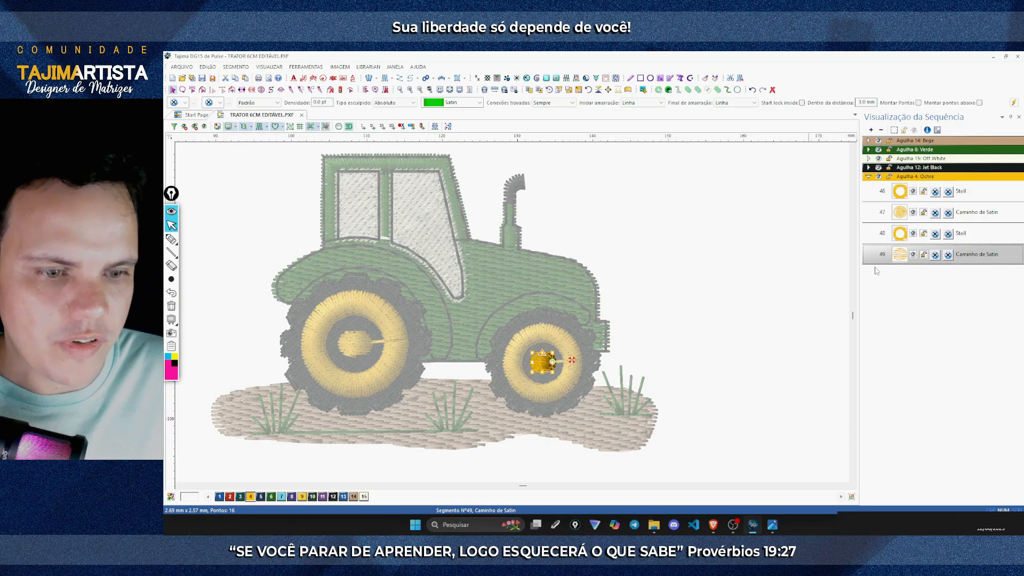
click(701, 387)
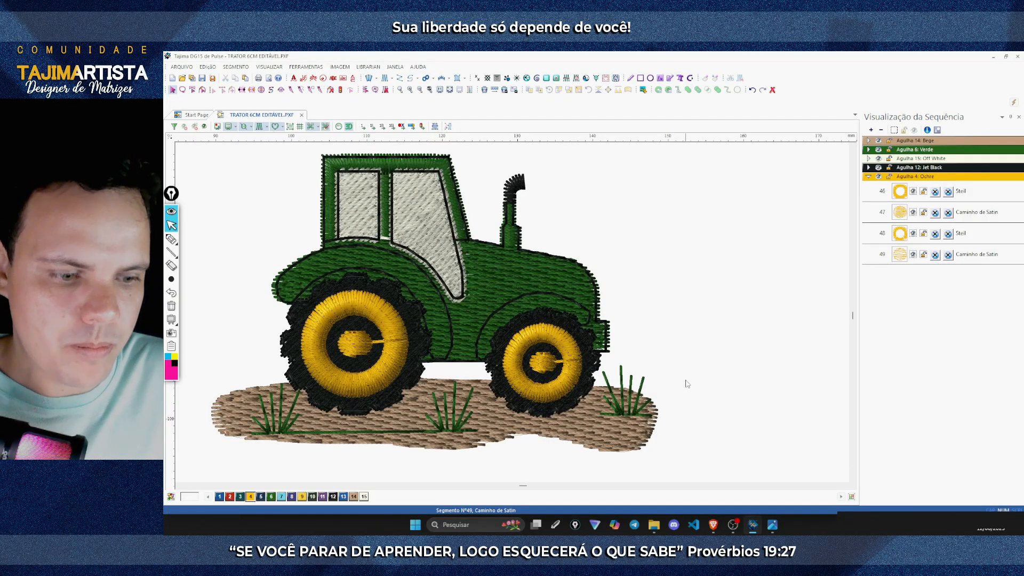
Step: Switch to the Google Docs checklist and mark "Conferir os nós (nó inicial e final)" as done
click(707, 528)
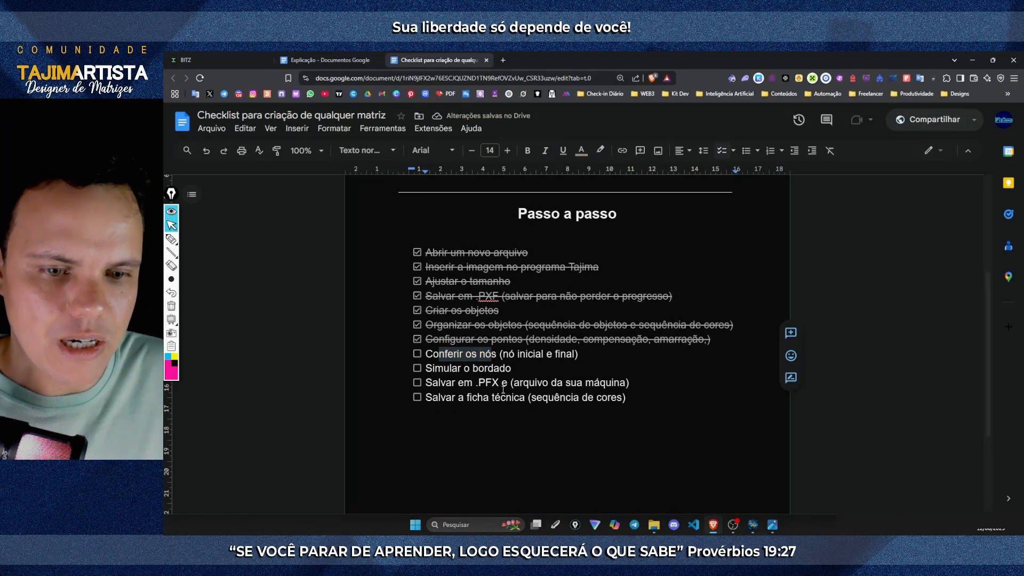
click(417, 355)
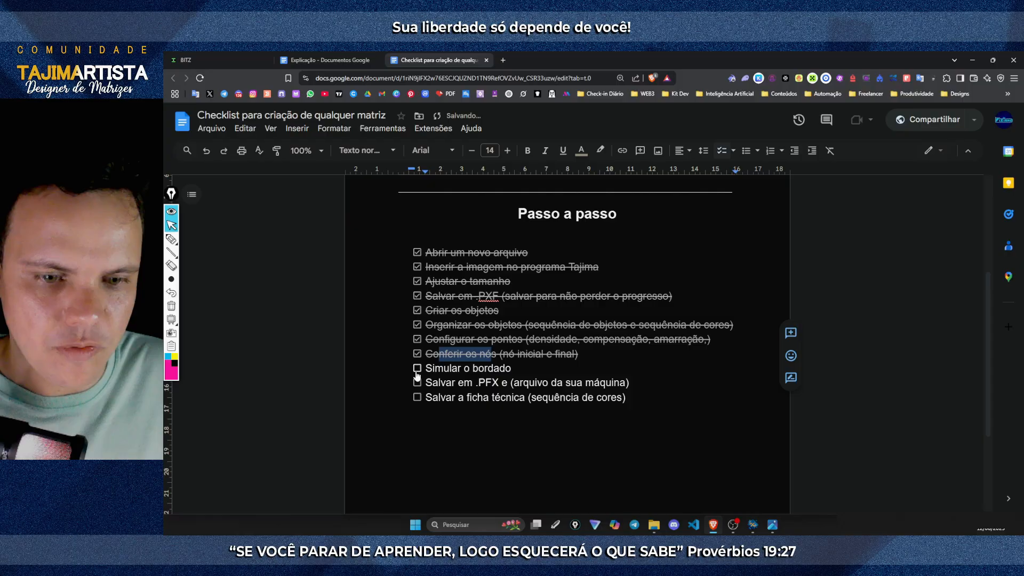
click(474, 368)
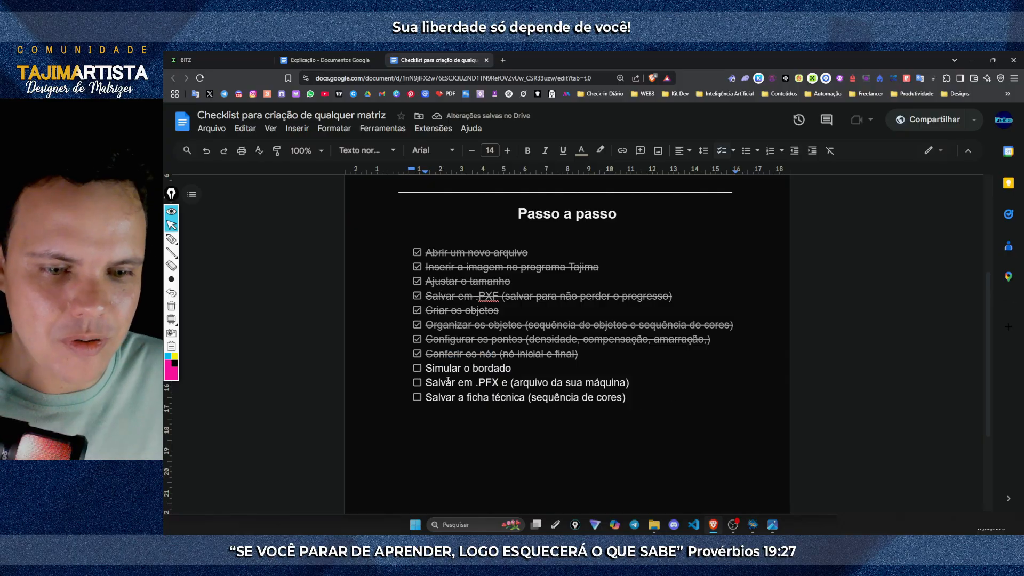
Step: Return to Tajima DG15 and play the stitch simulation of the whole tractor forward at a higher speed
click(753, 525)
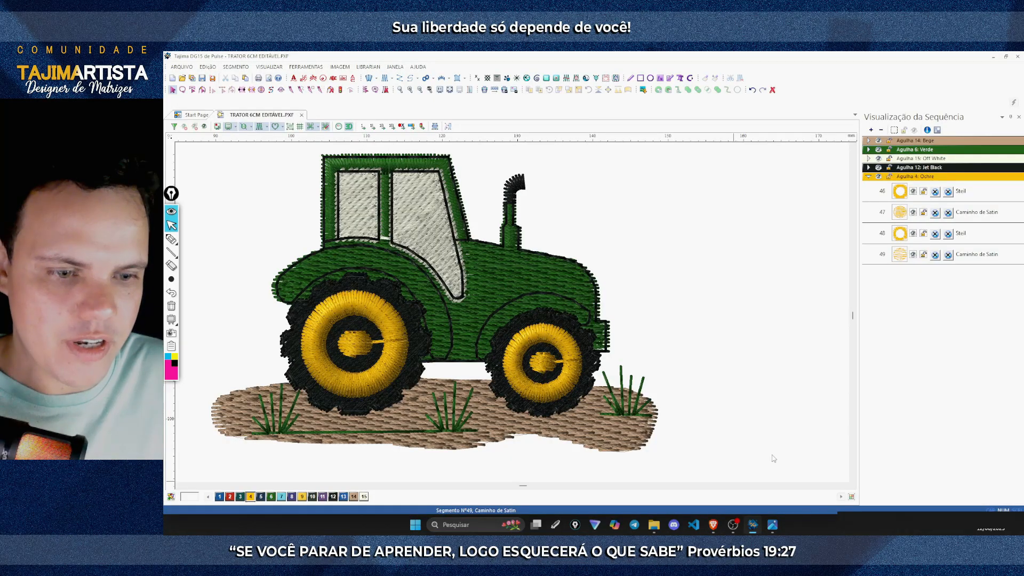
click(178, 486)
click(179, 486)
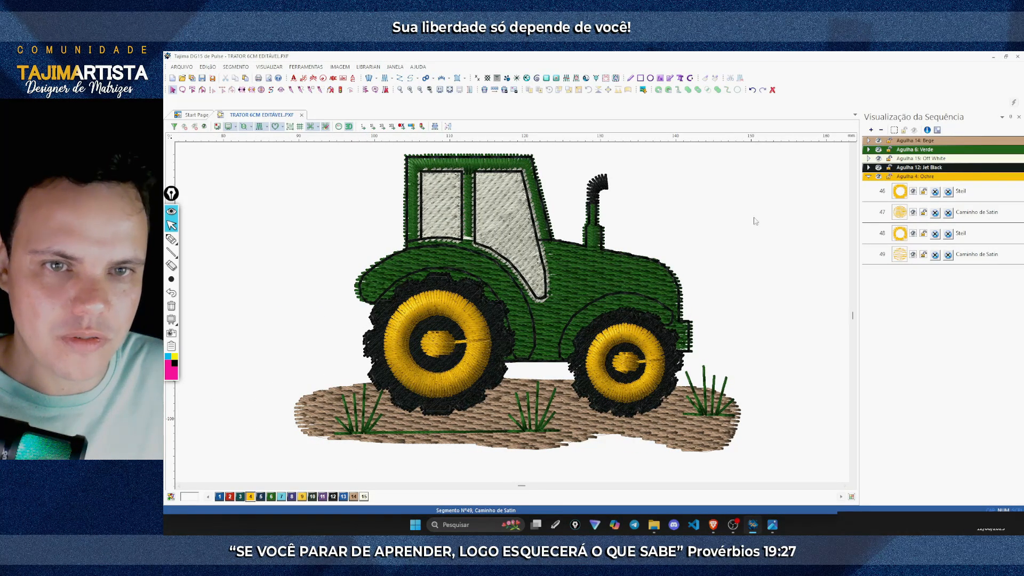
click(339, 127)
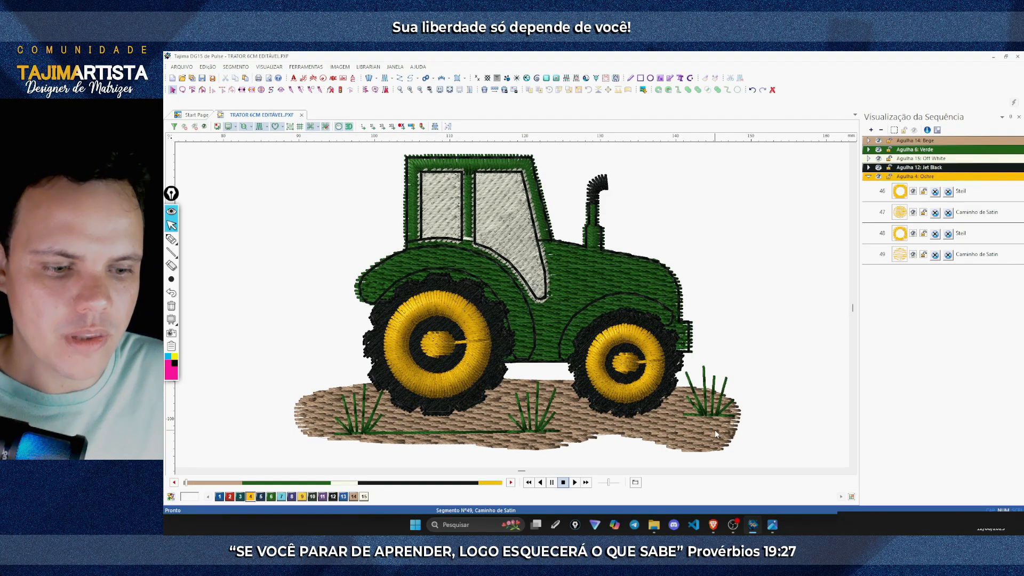
drag(609, 484, 615, 484)
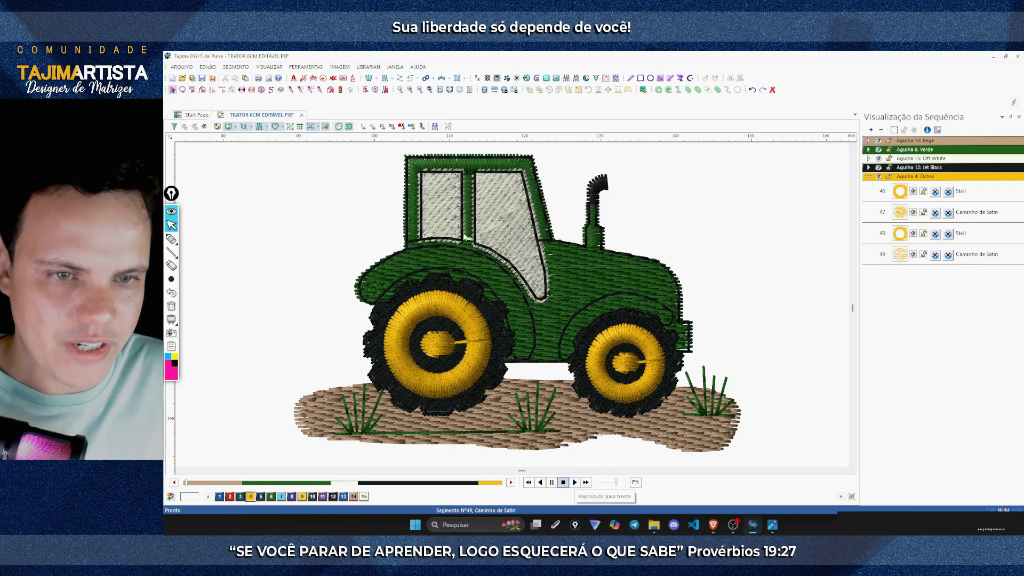
click(574, 483)
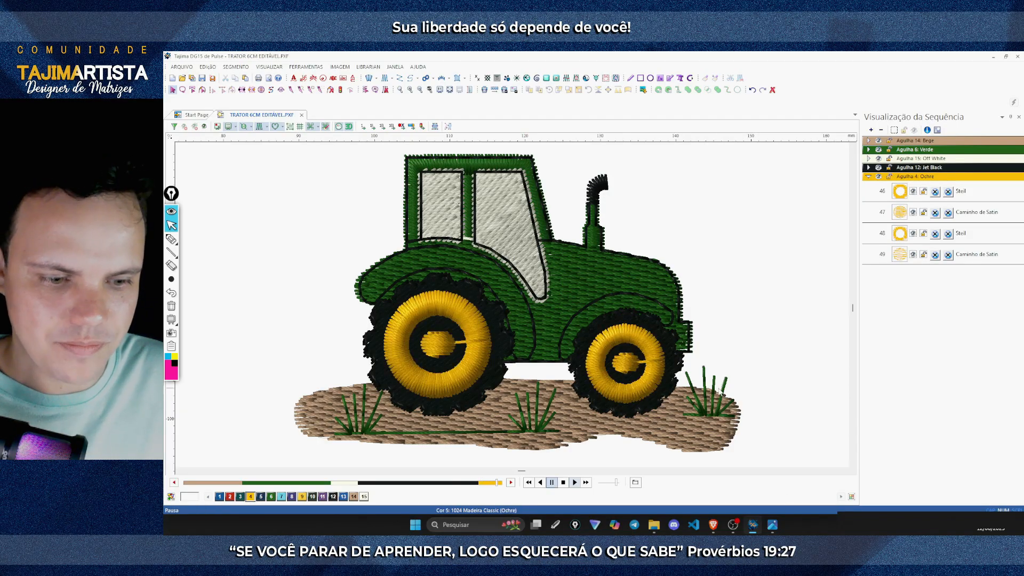
Step: In the Google Docs checklist, mark "Simular o bordado" as done and correct .PFX to .PXF in the following item
click(714, 524)
click(416, 368)
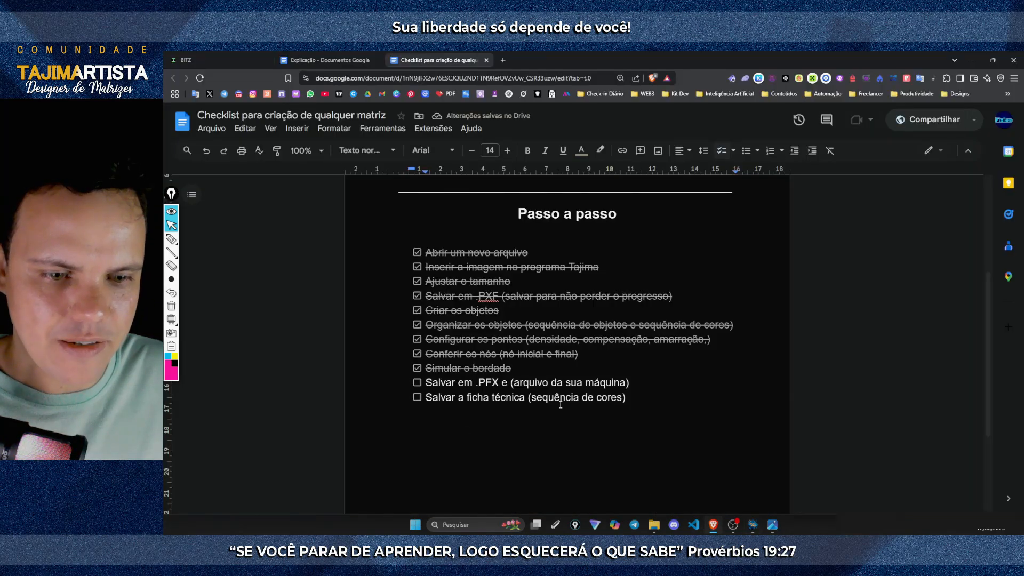
drag(497, 382, 485, 383)
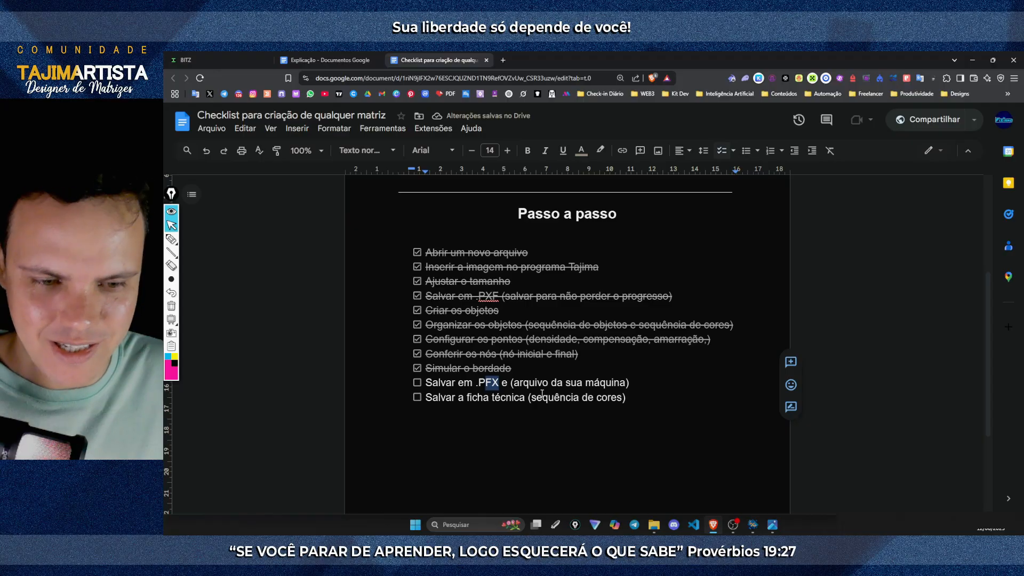
text(XF)
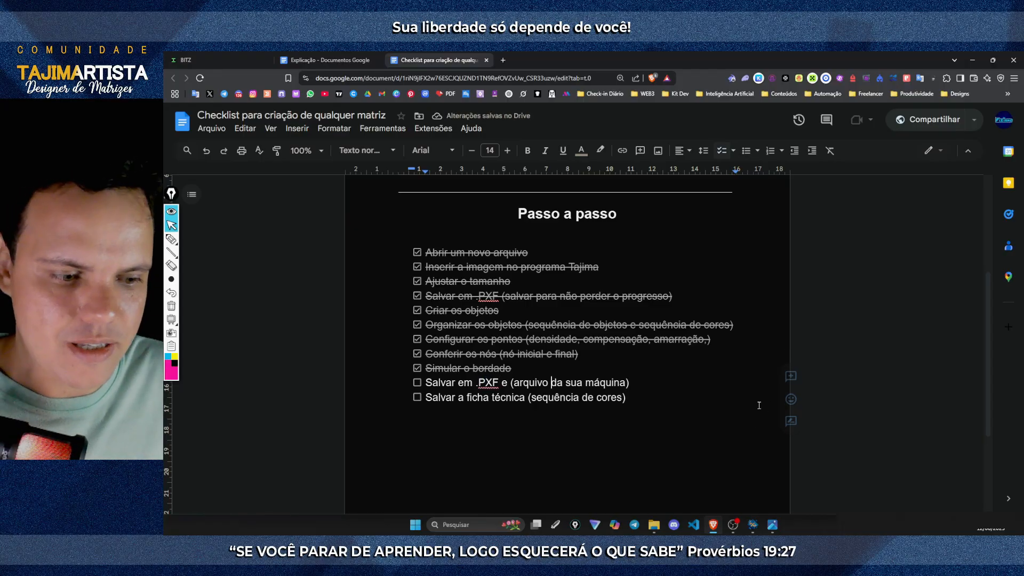
Step: Switch to Tajima DG15 and save the design as a PXF, overwriting TRATOR 6CM EDITÁVEL in the Trator folder
click(752, 524)
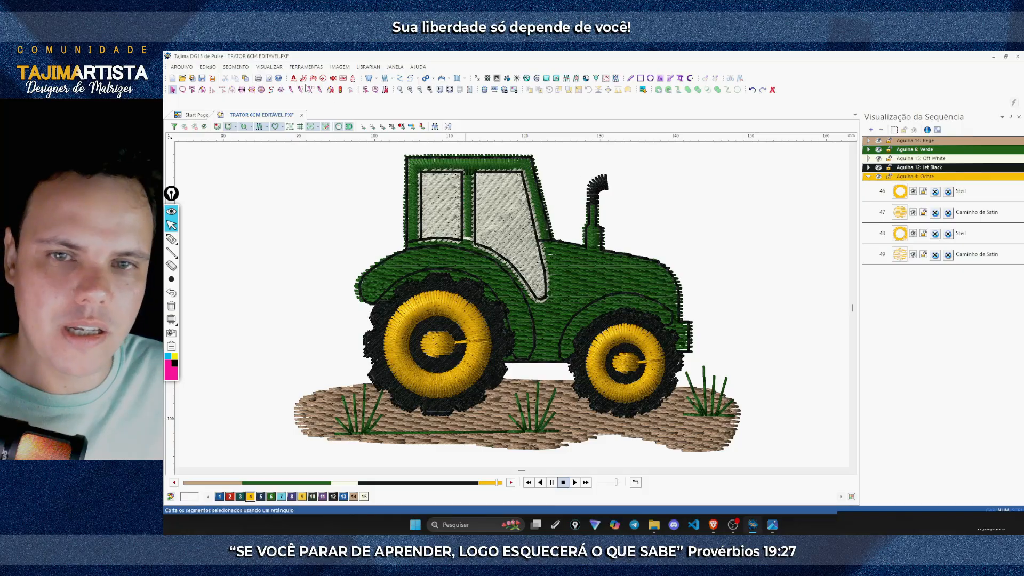
click(181, 67)
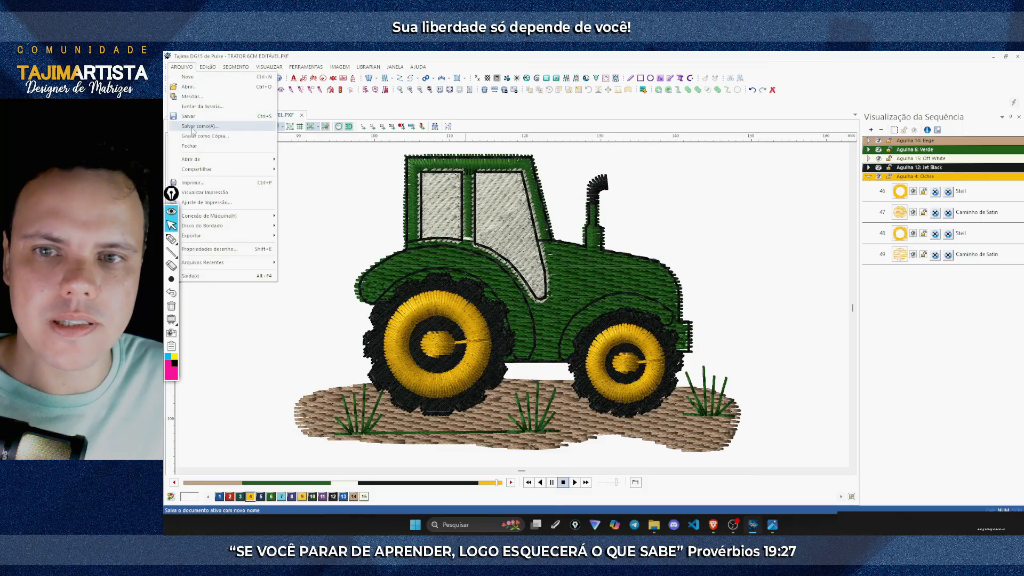
click(199, 126)
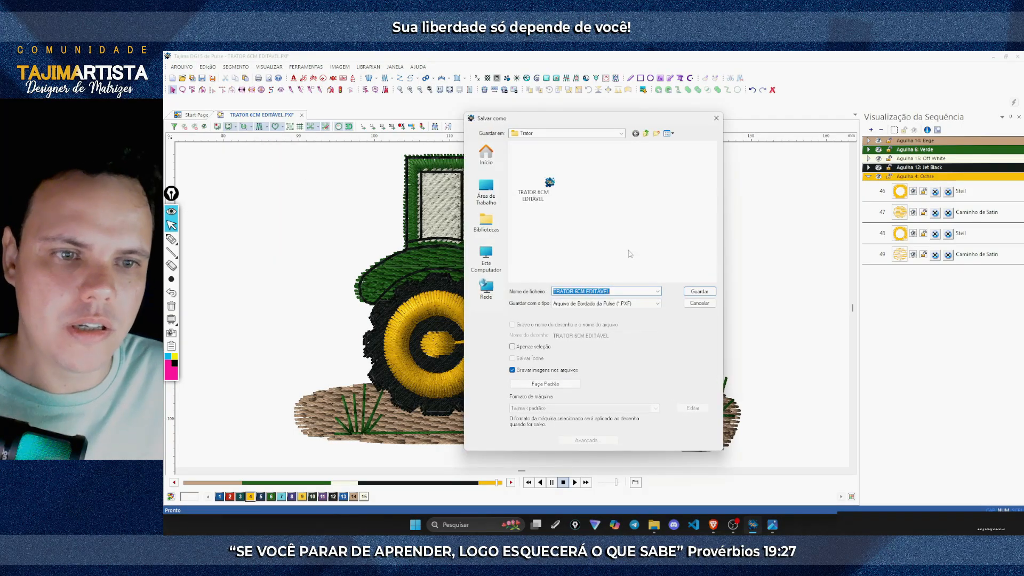
click(532, 195)
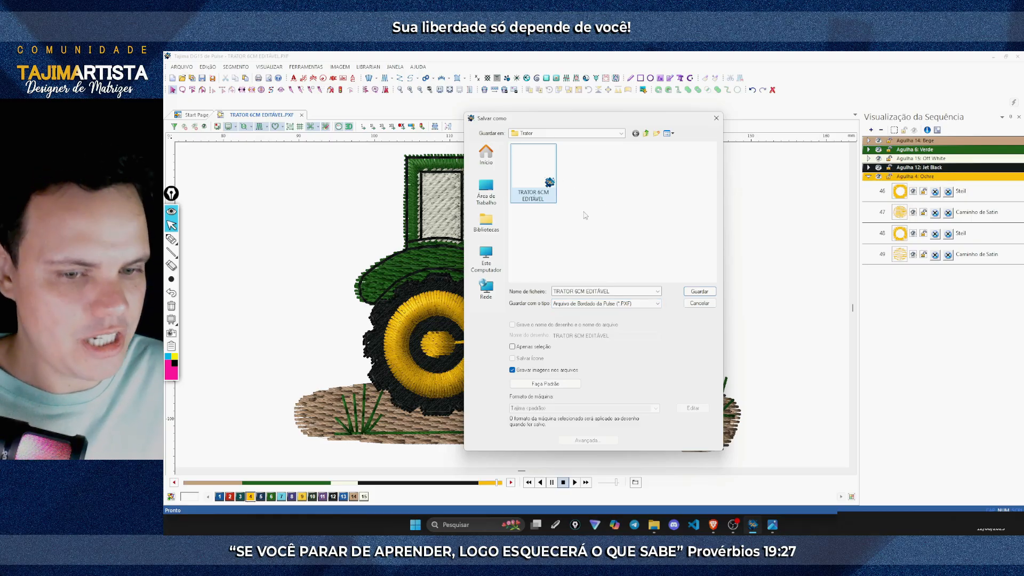
click(701, 294)
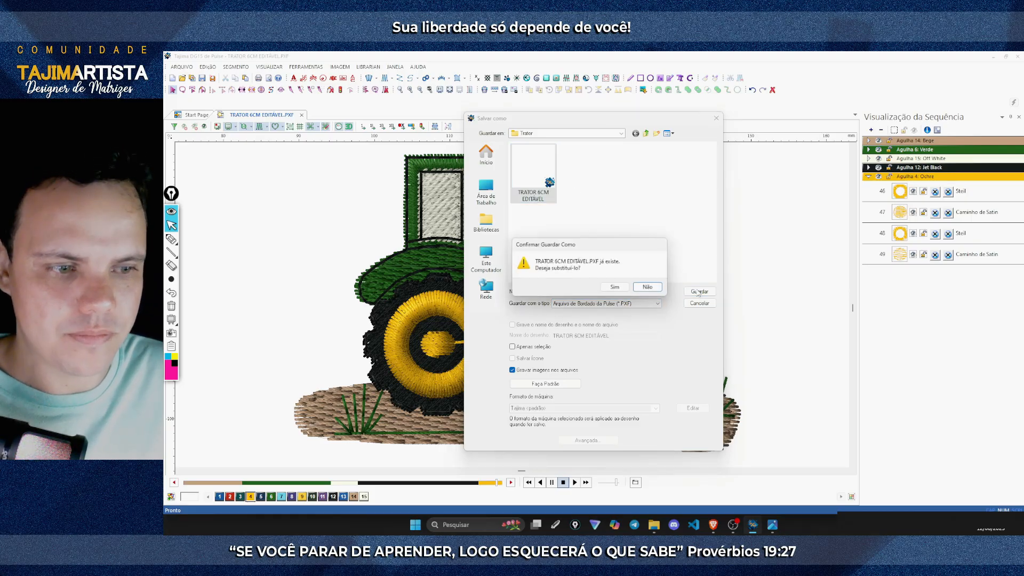
click(615, 288)
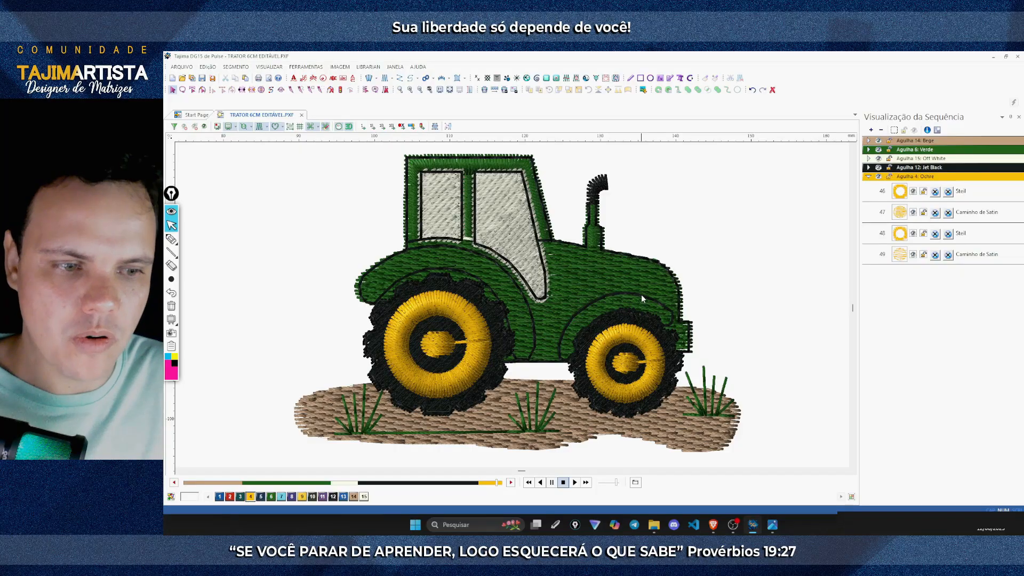
Step: Begin saving the design under a new format, choosing v9.0 Babylock/Bernina/Brother (*.PES) as the file type
click(181, 67)
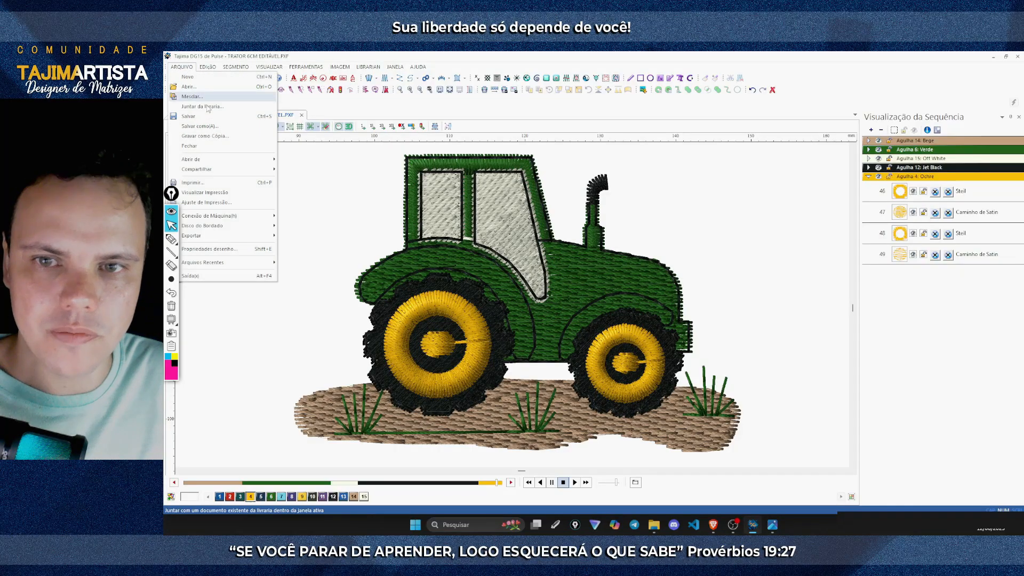
click(200, 126)
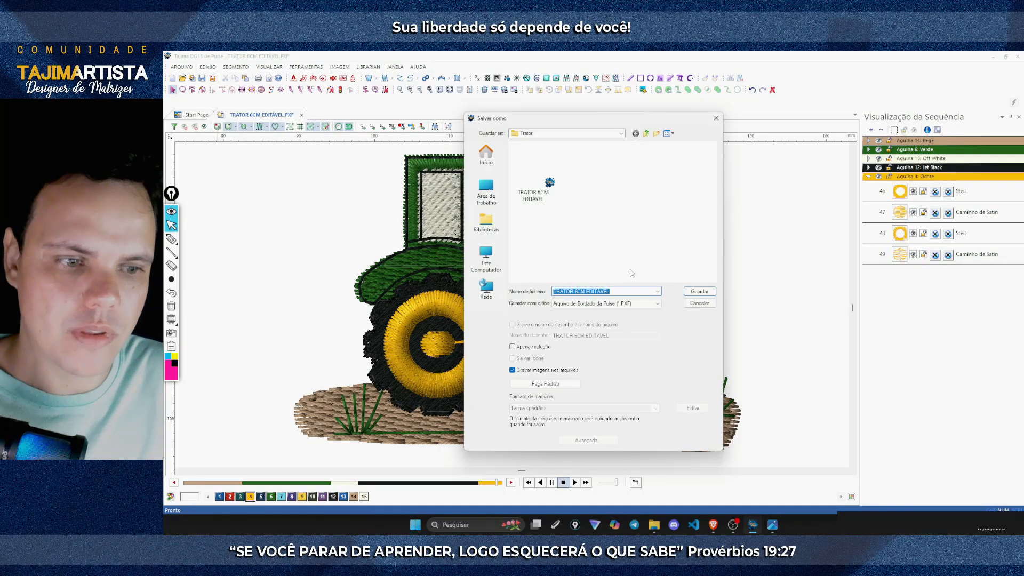
click(646, 309)
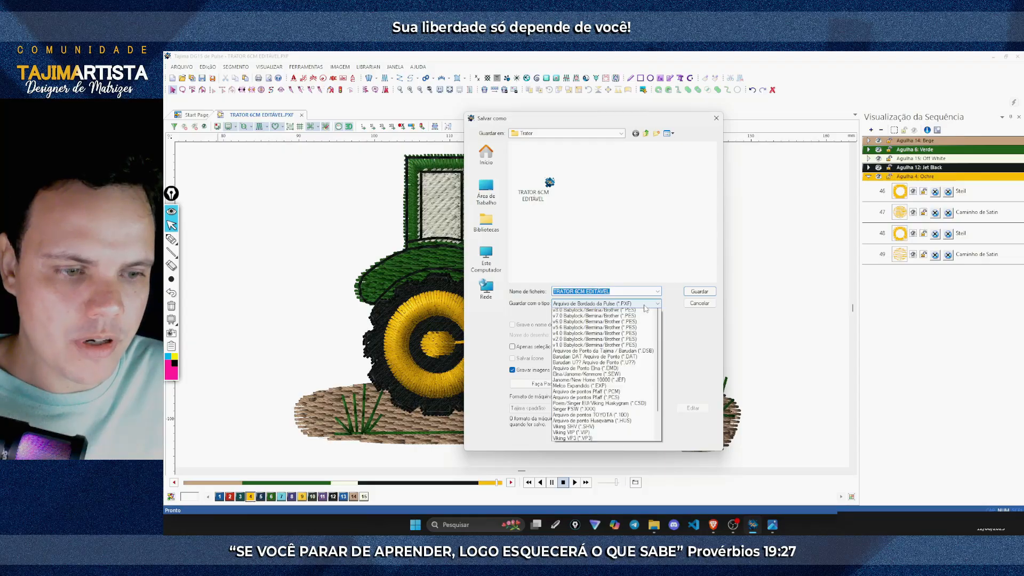
scroll(646, 320, up, 3)
click(641, 309)
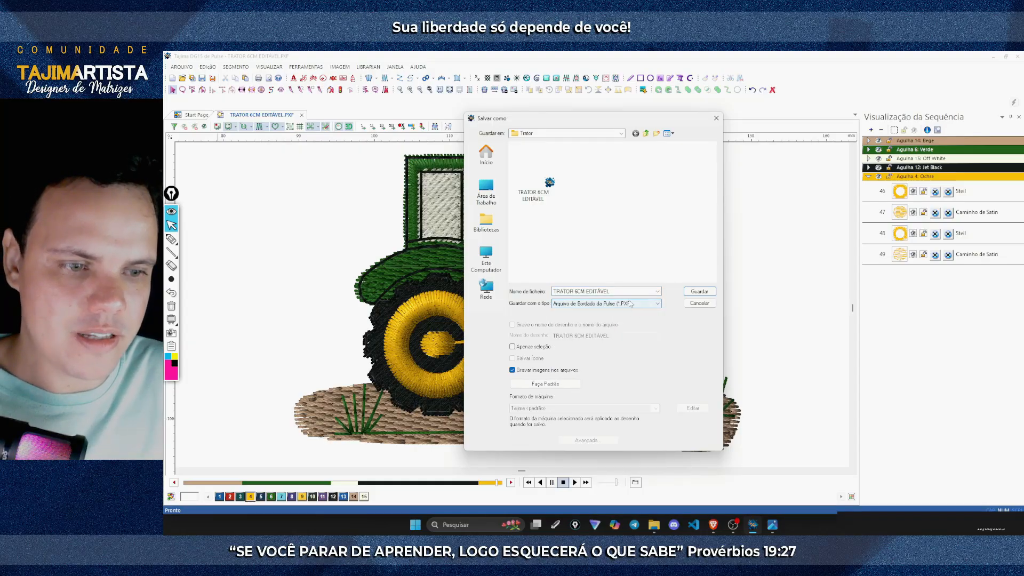
click(657, 303)
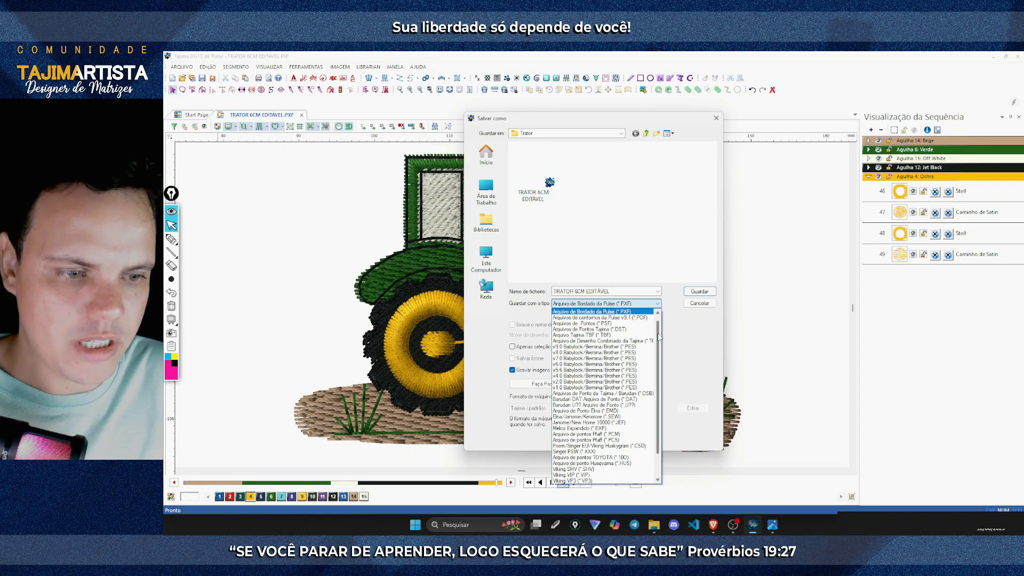
mouse_move(661, 338)
mouse_down()
mouse_move(661, 350)
mouse_move(666, 335)
mouse_up()
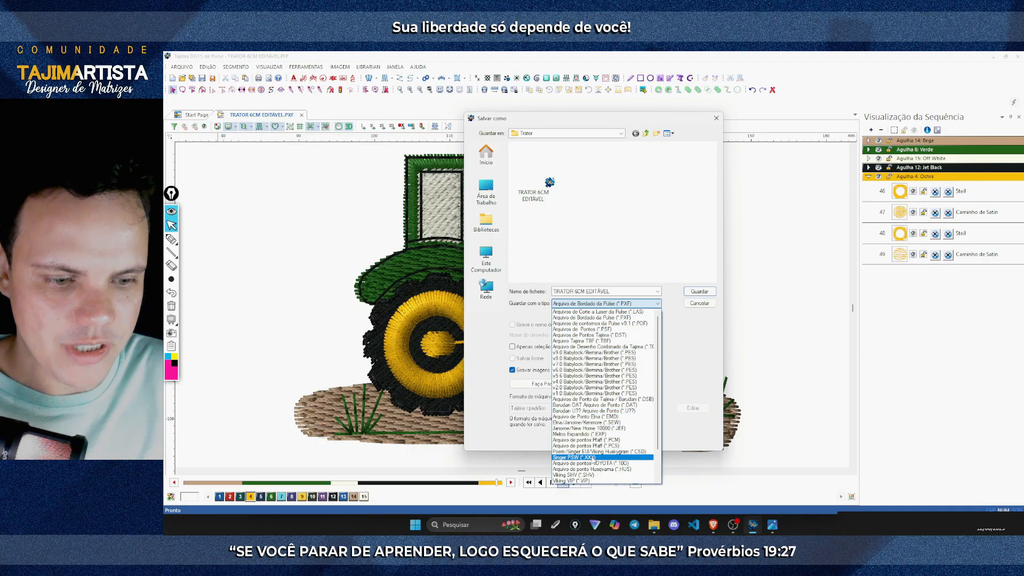
click(632, 354)
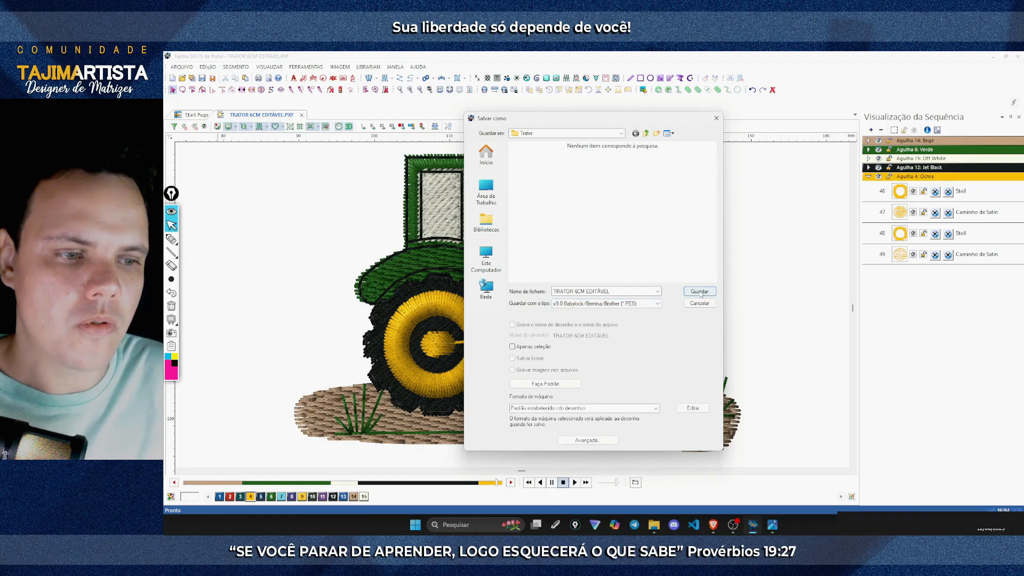
Step: Shorten the file name to TRATOR 6CM and save the PES machine file in the Trator folder
click(604, 292)
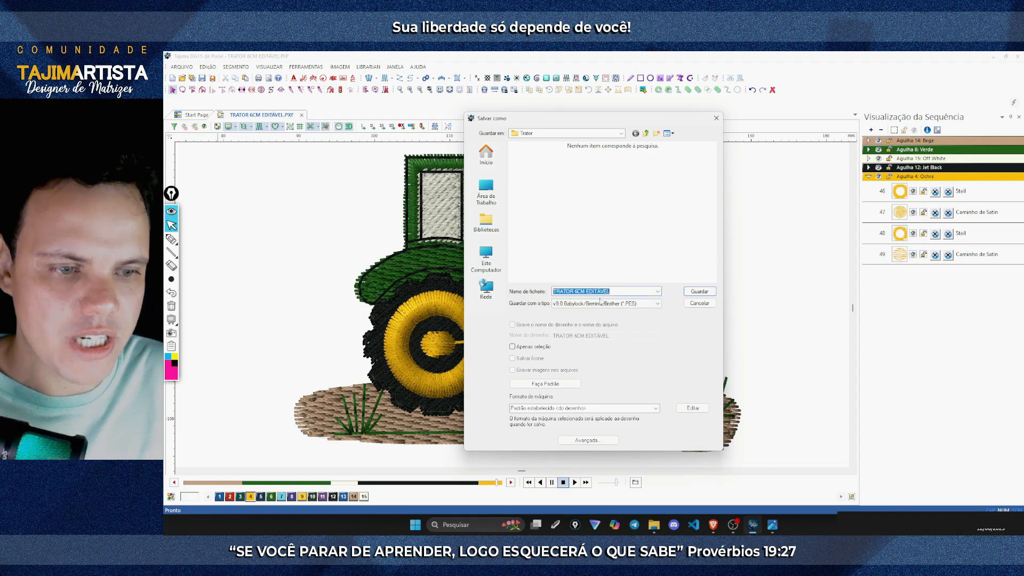
click(618, 292)
key(BackSpace)
key(BackSpace)
key(BackSpace)
key(BackSpace)
key(BackSpace)
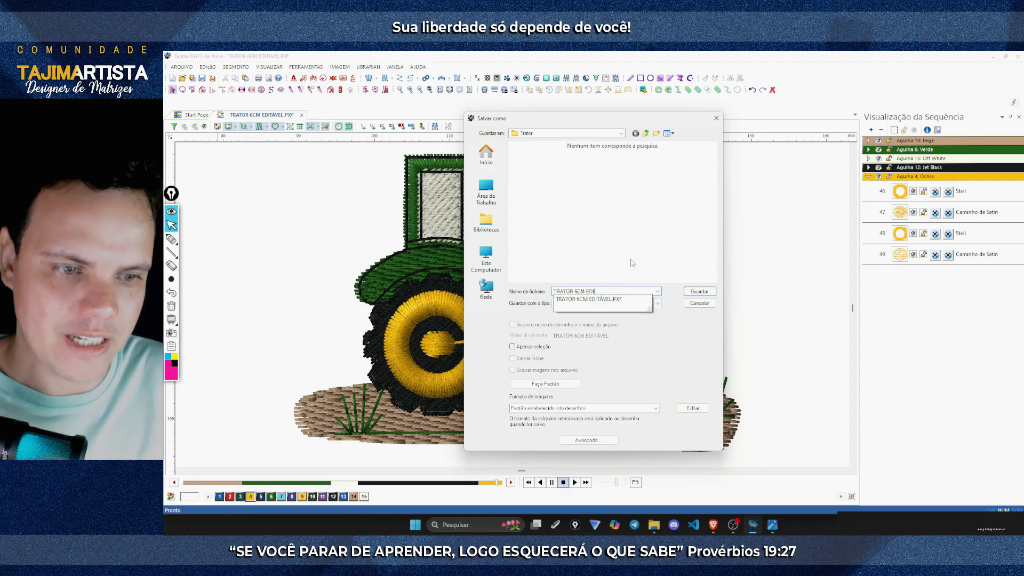
click(614, 262)
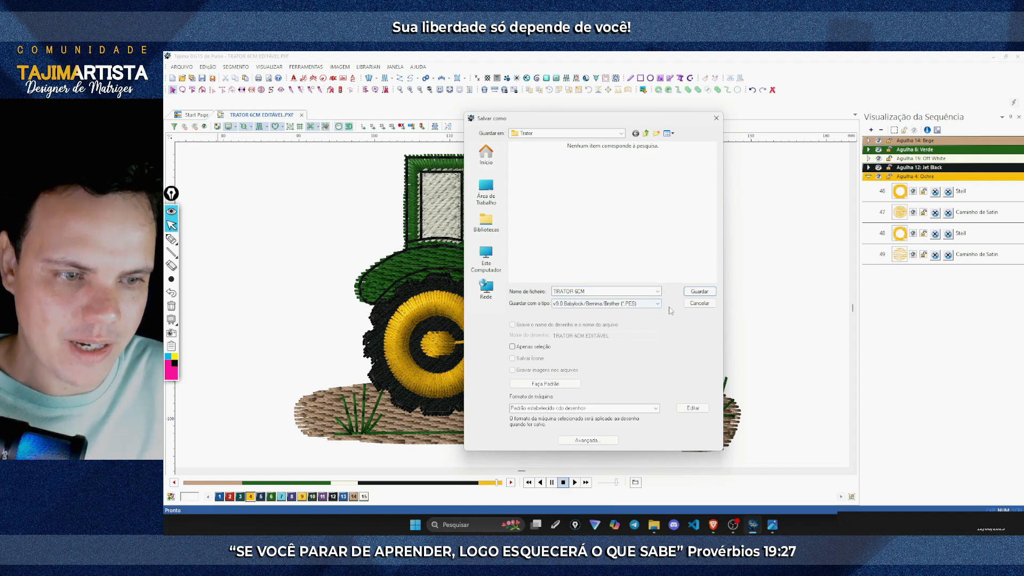
click(698, 292)
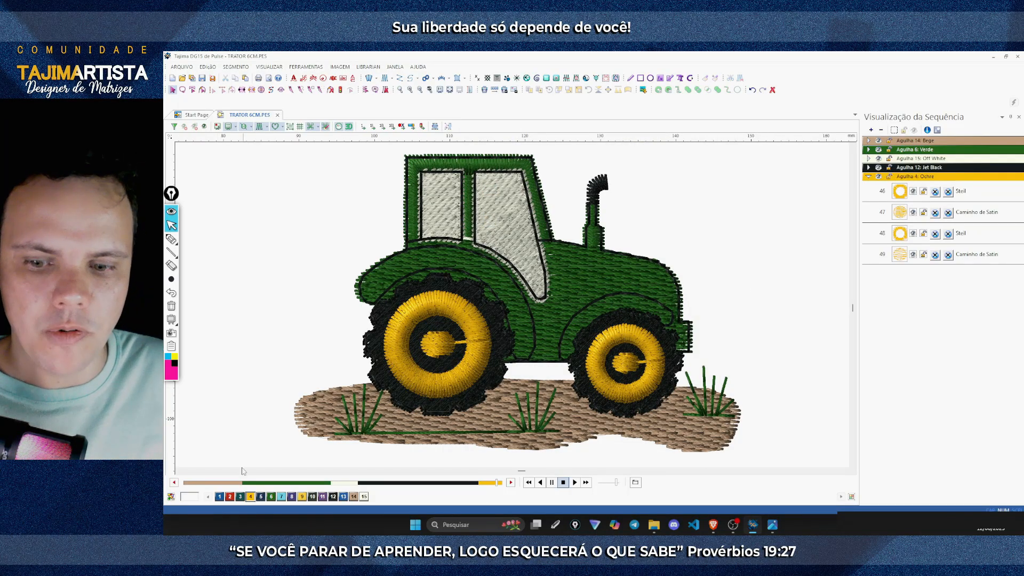
Step: Match the thread palette's needle order to the design's sew sequence
click(171, 498)
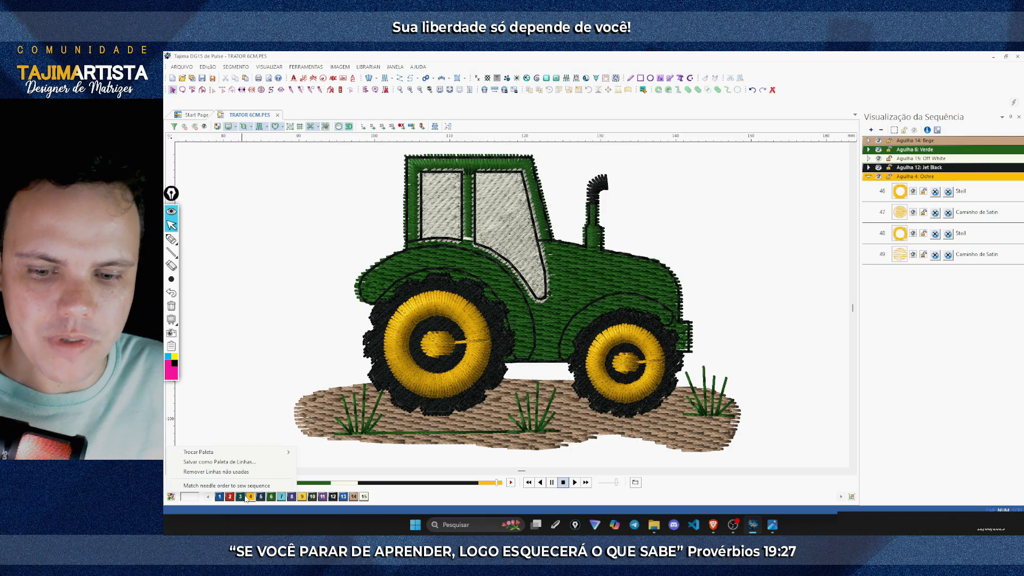
click(198, 486)
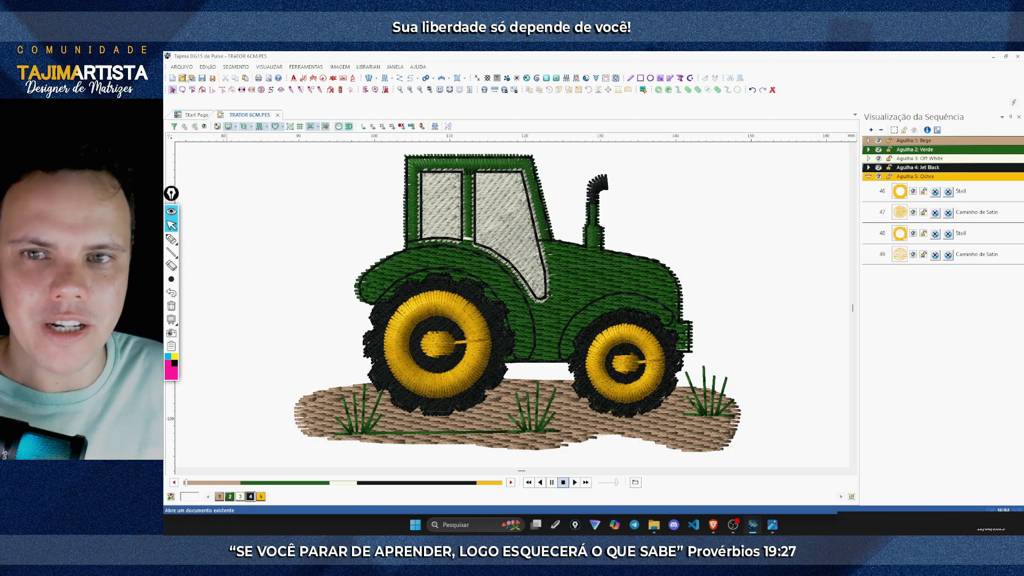
click(181, 67)
click(182, 67)
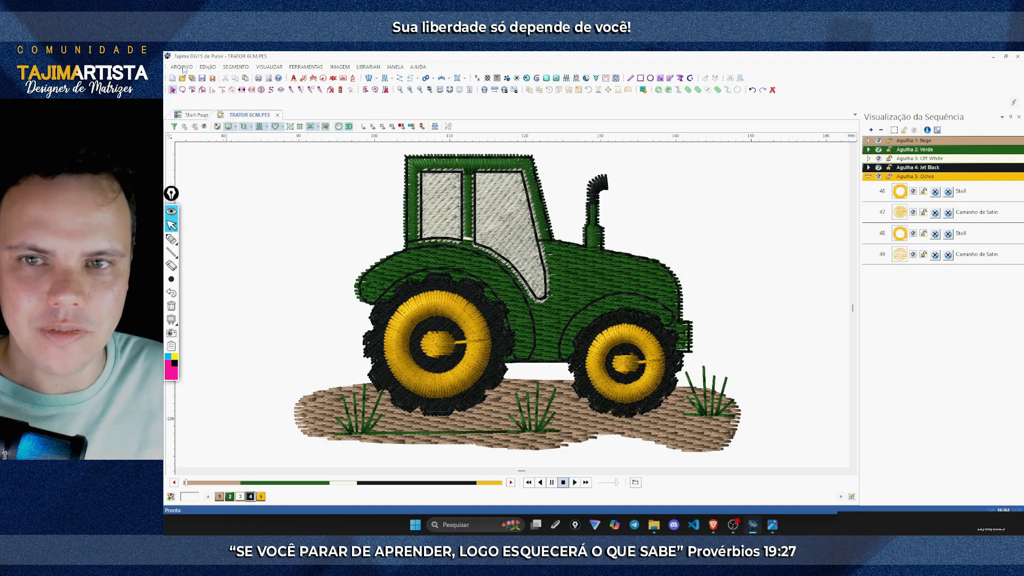
Step: Switch to the Google Docs checklist and mark "Salvar em .PXF e (arquivo da sua máquina)" as done
click(713, 525)
click(417, 383)
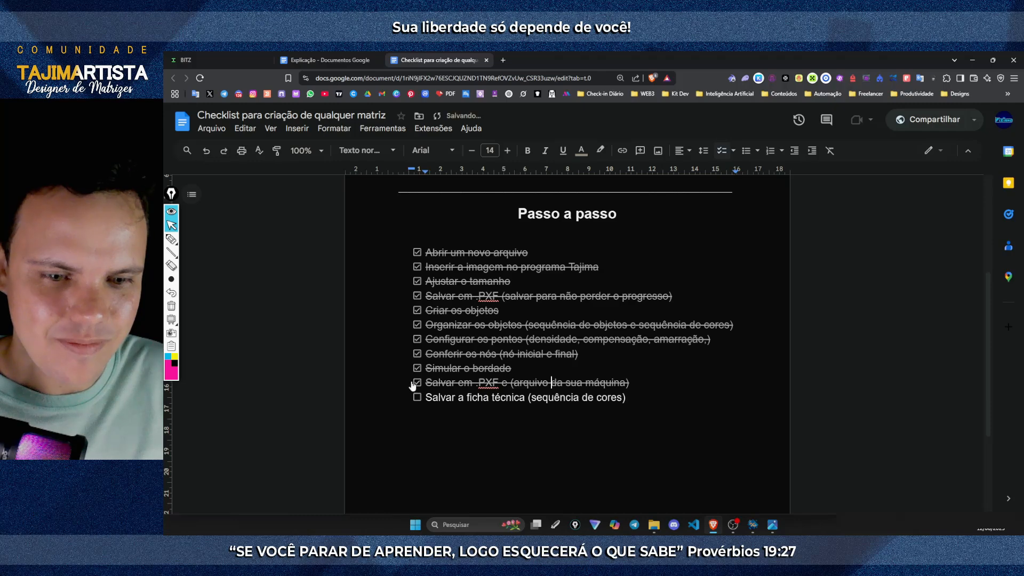
drag(432, 397, 523, 406)
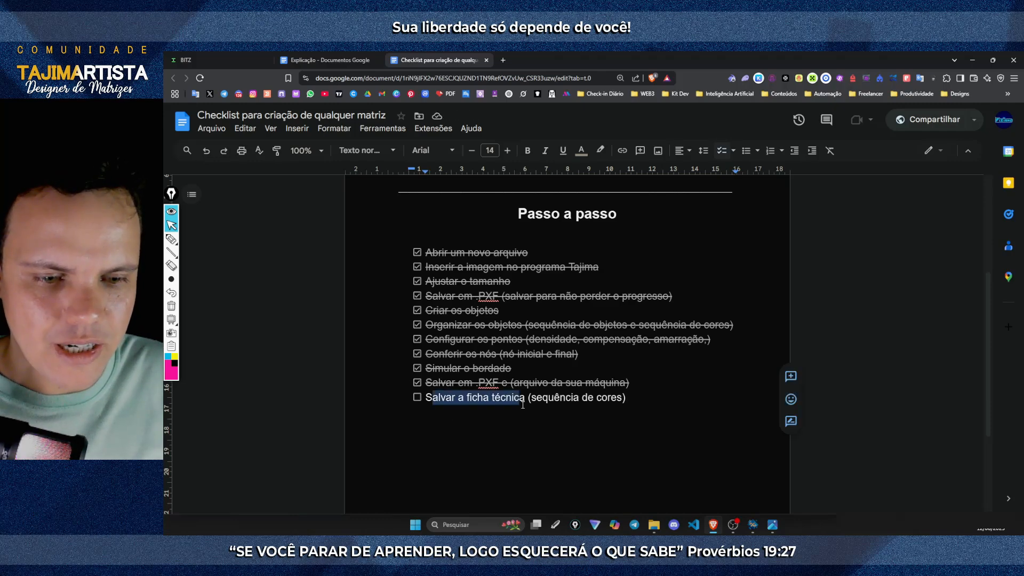
Step: Return to Tajima DG15 and print the design's technical sheet with Microsoft Print to PDF, including all pages
click(753, 525)
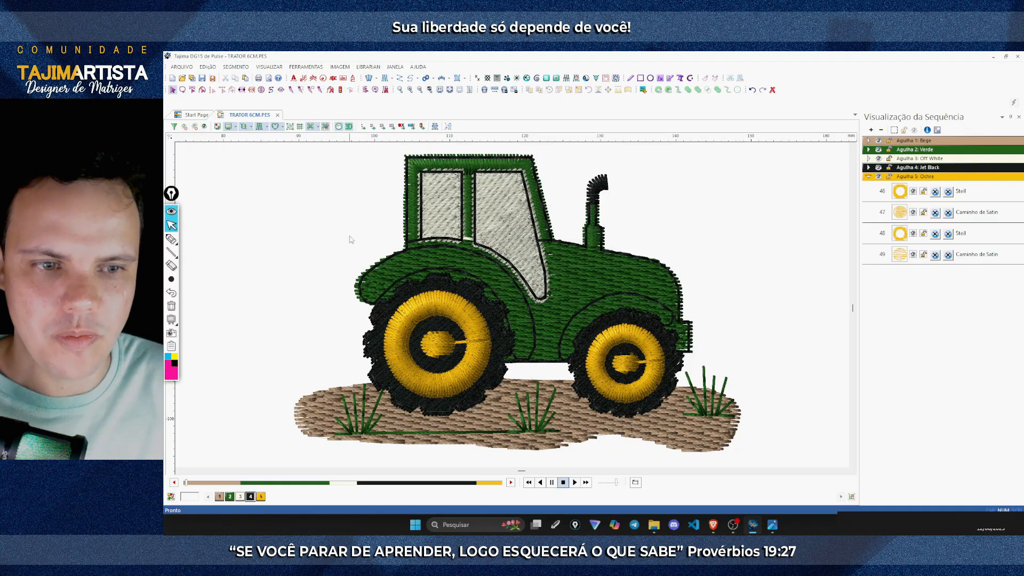
click(185, 70)
click(202, 184)
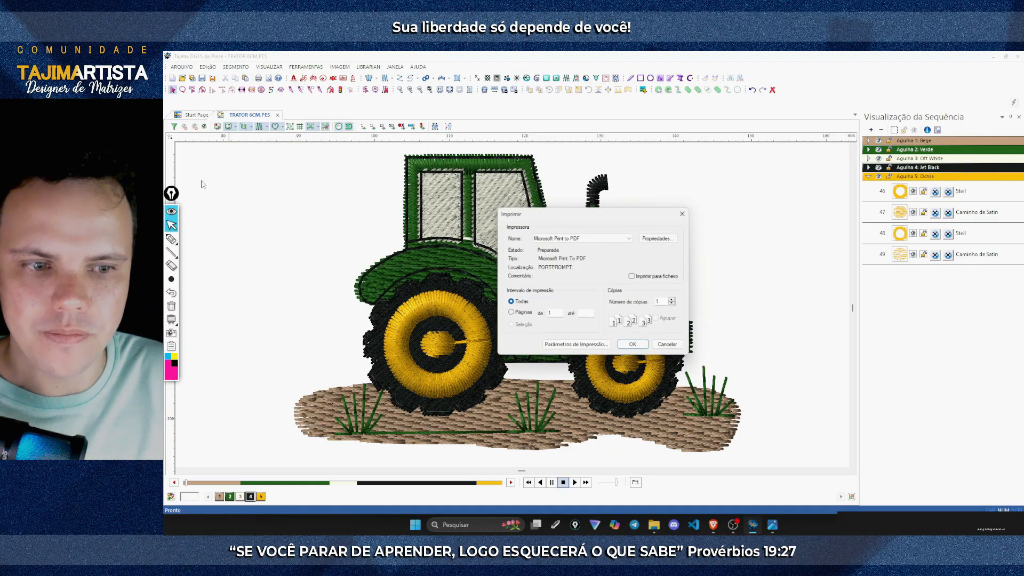
click(560, 239)
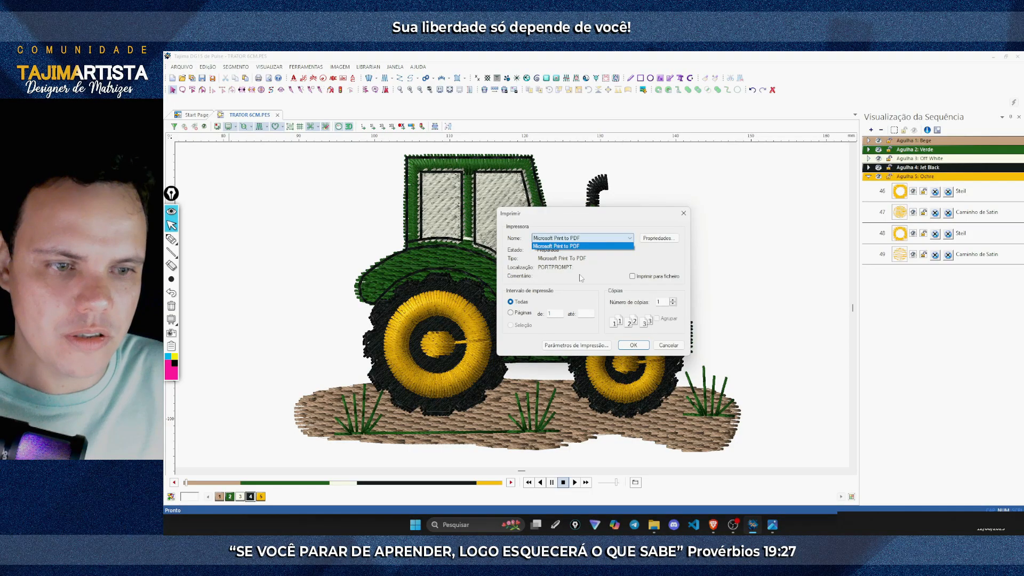
click(577, 246)
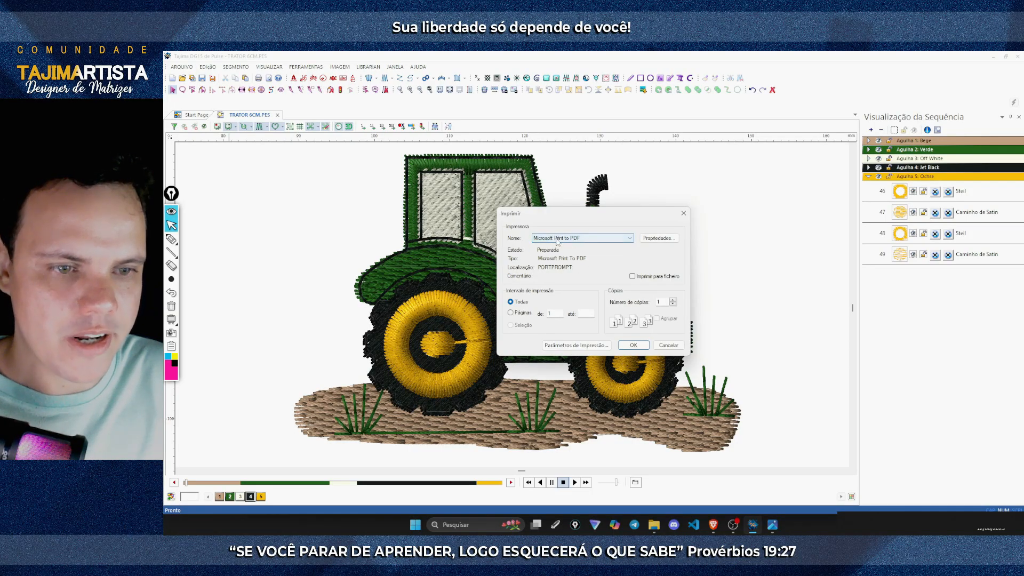
click(634, 346)
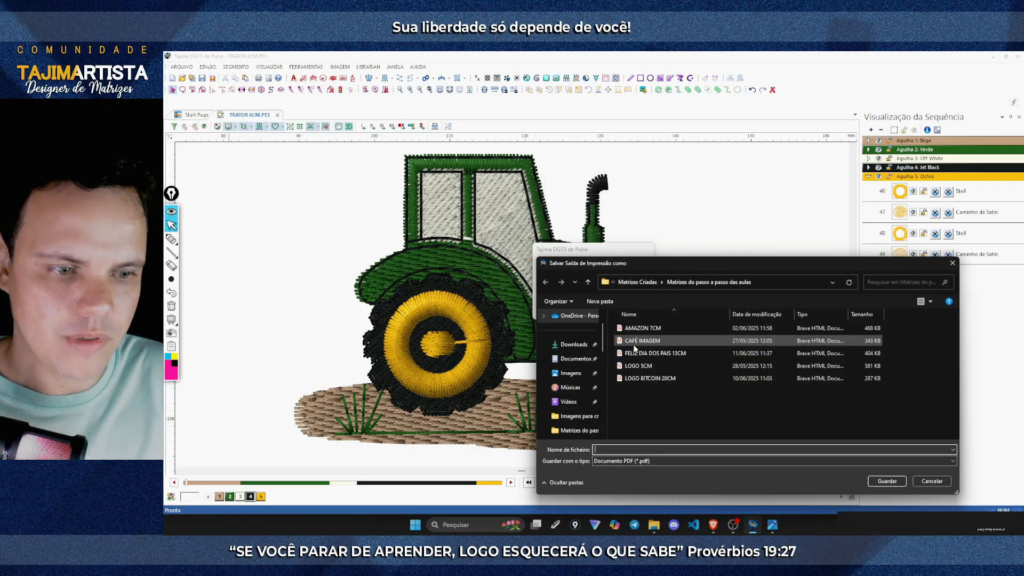
Step: Set the PDF's save location to the Trator folder inside Matrizes Youtube on the Área de Trabalho
click(633, 283)
click(631, 283)
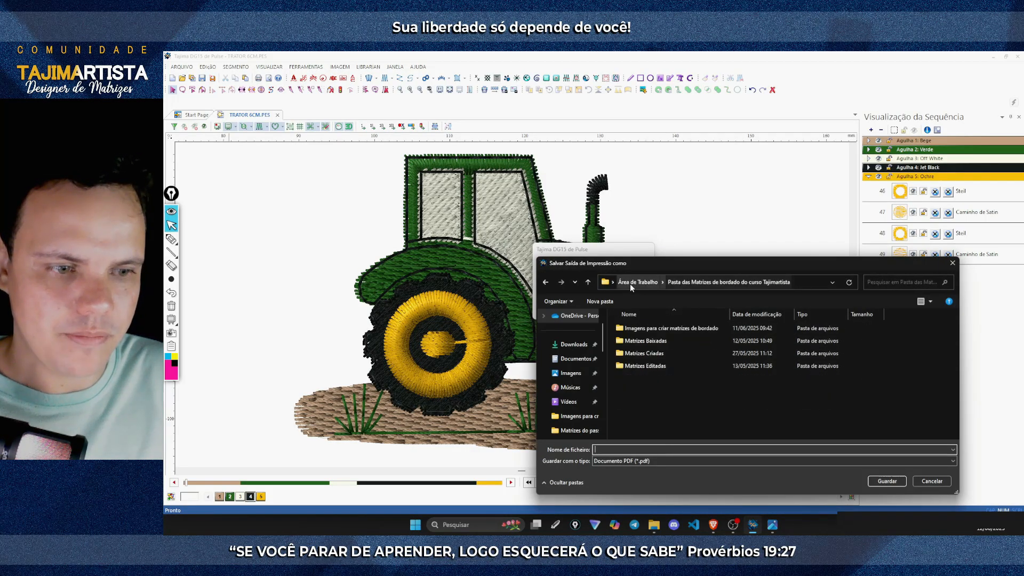
click(630, 284)
double_click(637, 337)
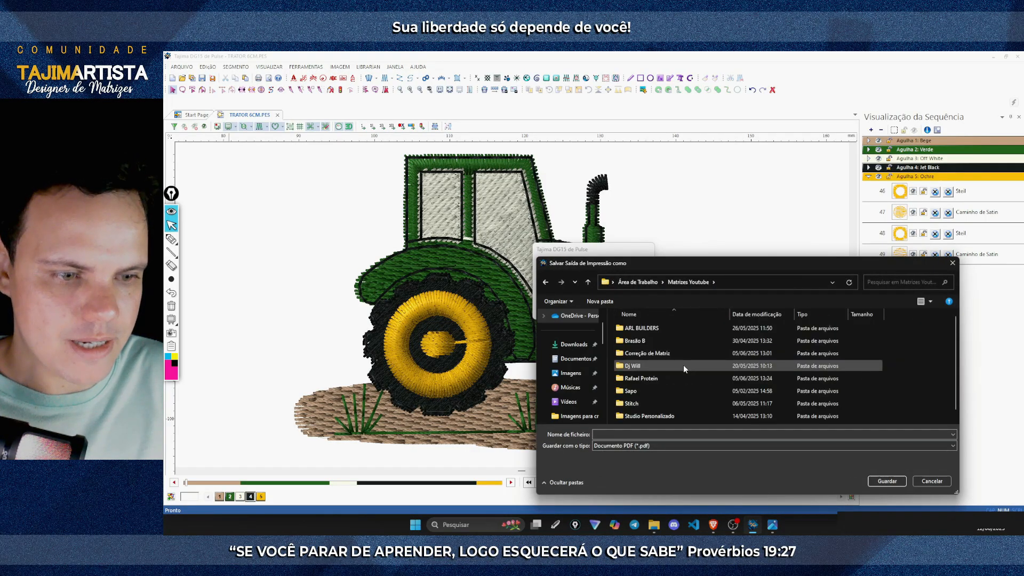
double_click(640, 418)
Step: Name the technical sheet TRATOR 6CM, without the .PES extension, and save it as a PDF document
click(634, 433)
text(TRATO)
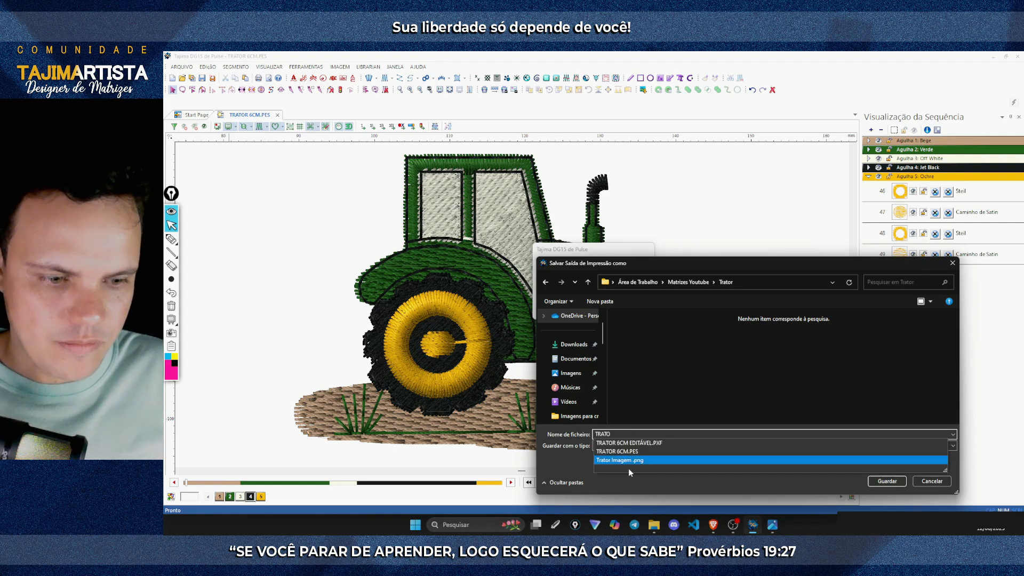
click(634, 452)
click(655, 434)
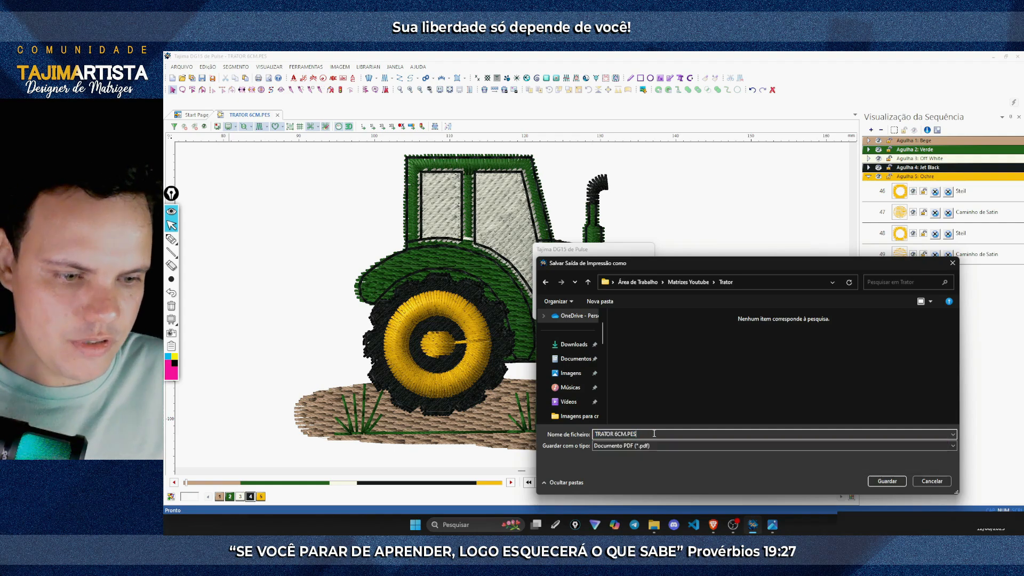
key(BackSpace)
key(BackSpace)
key(BackSpace)
key(BackSpace)
key(Escape)
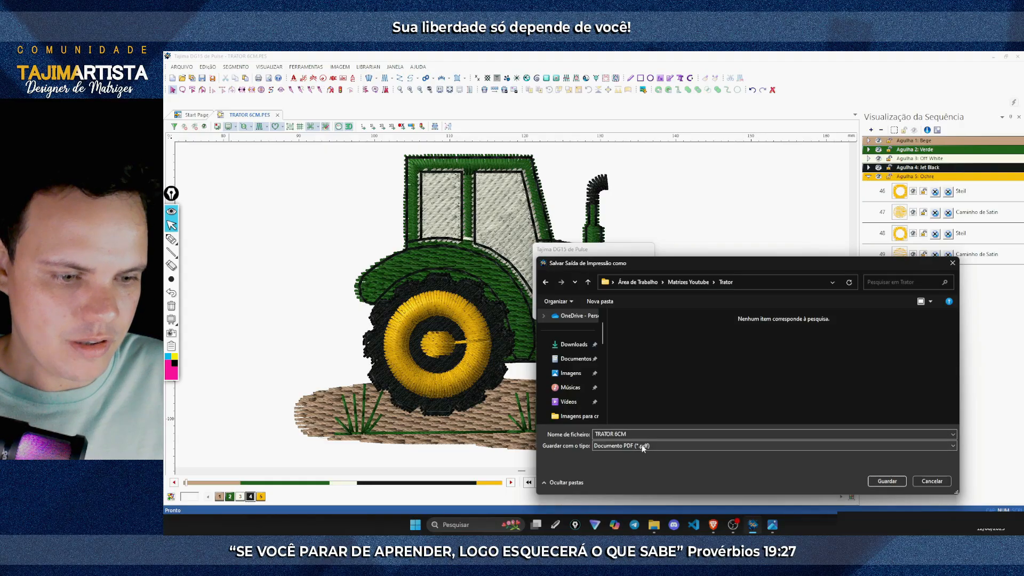
click(878, 482)
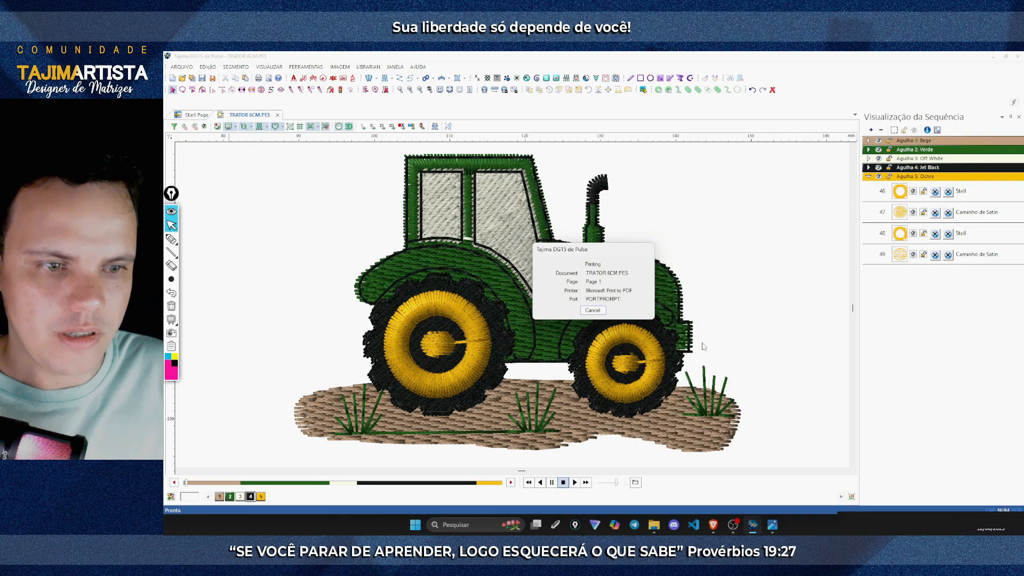
Step: Switch to the Trator folder in File Explorer and open the TRATOR 6CM technical sheet PDF to look over its page
click(656, 526)
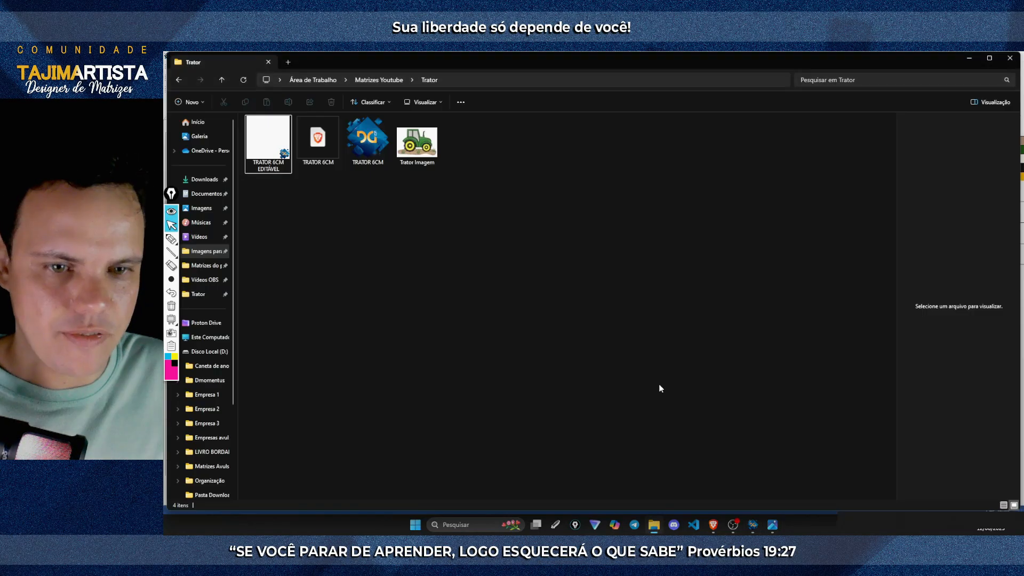
key(Right)
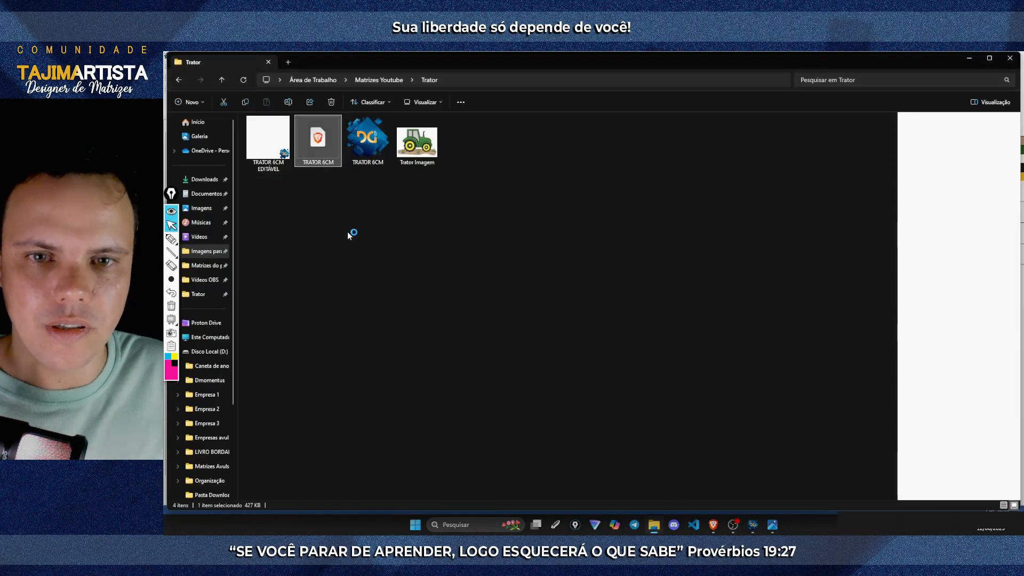
double_click(315, 144)
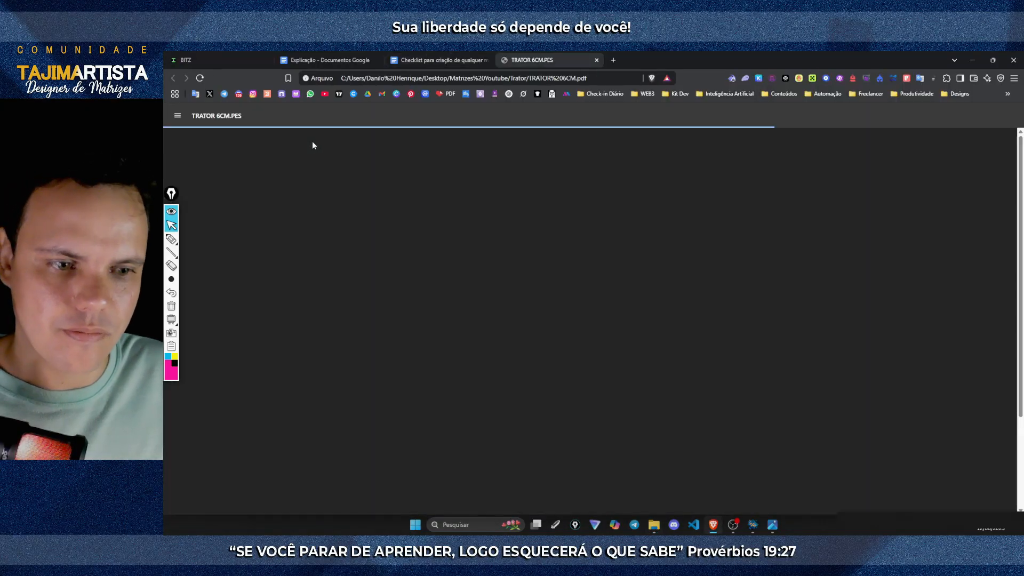
scroll(566, 310, down, 3)
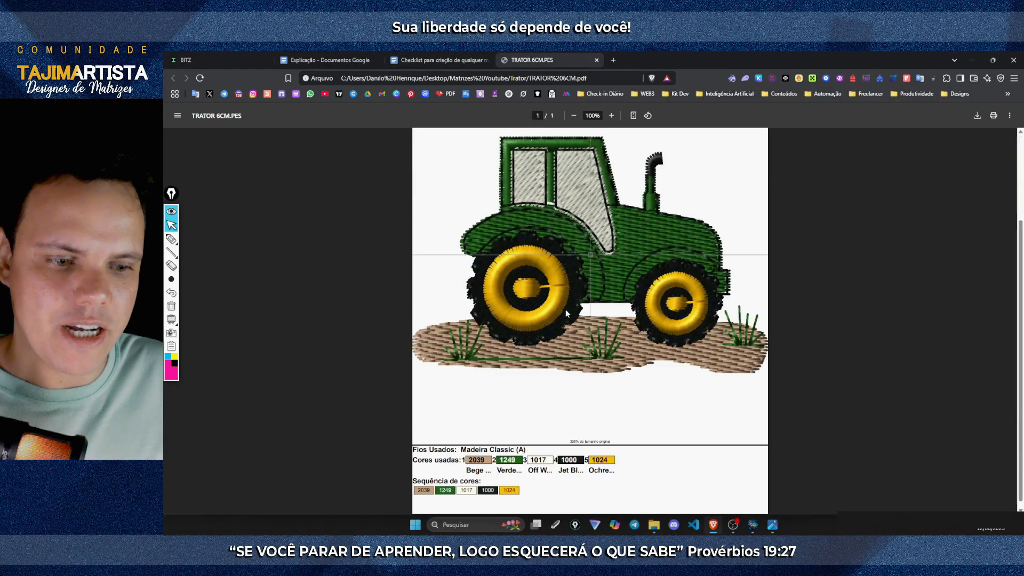
scroll(565, 310, up, 3)
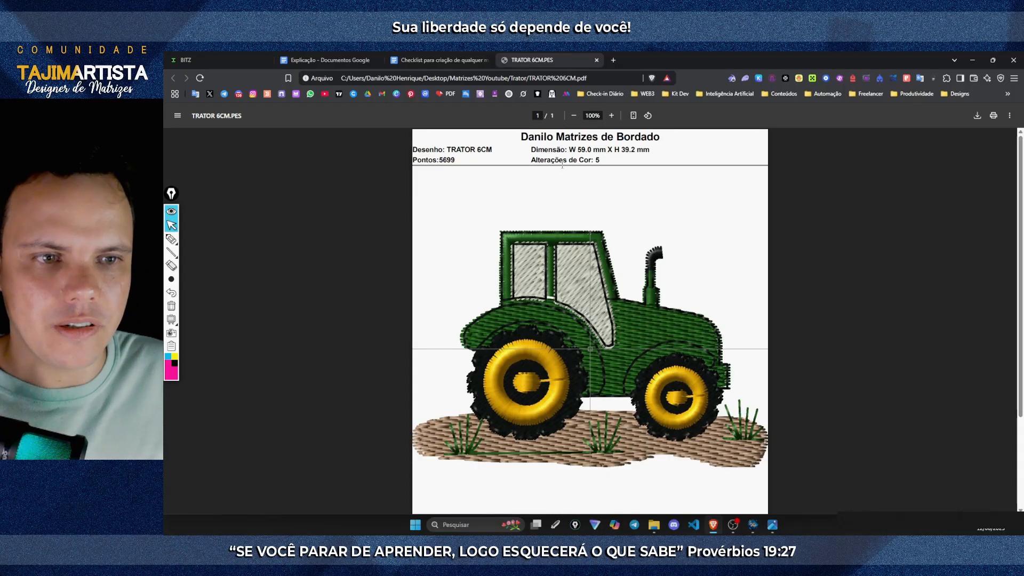
Step: Examine the technical sheet's header for the design's dimensions, colour changes and stitch count
drag(531, 150, 634, 151)
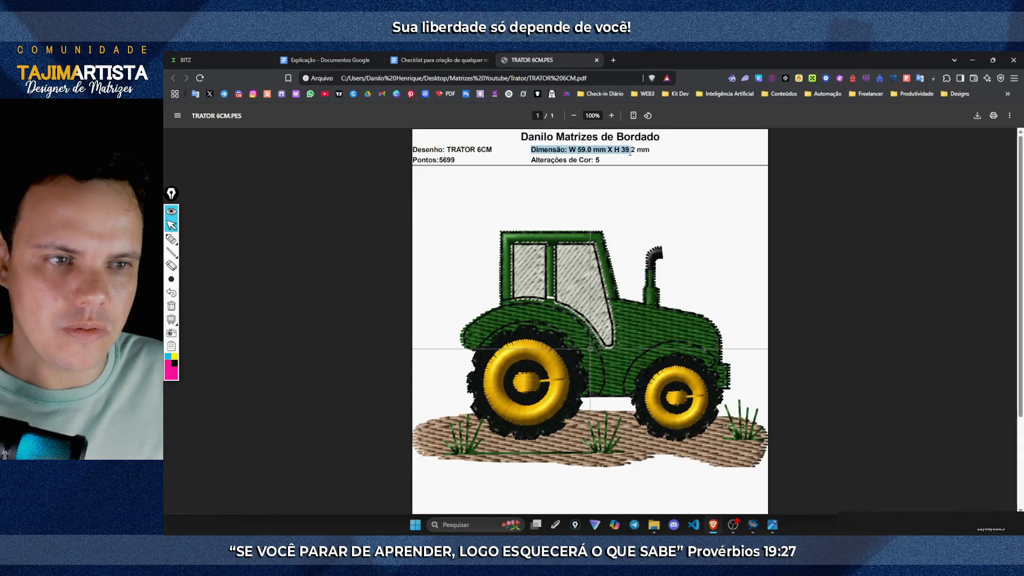
click(642, 150)
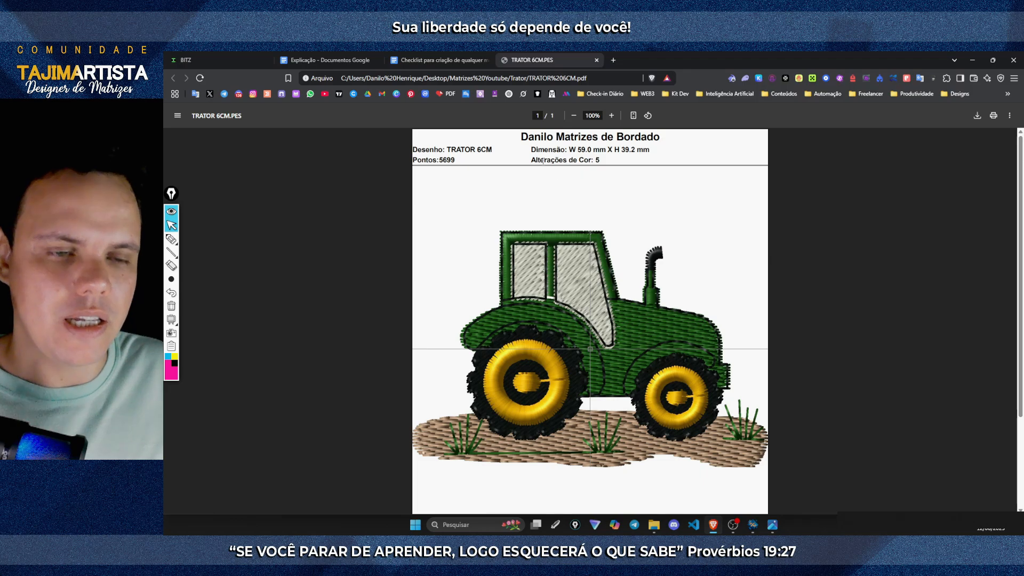
drag(531, 160, 600, 160)
click(594, 165)
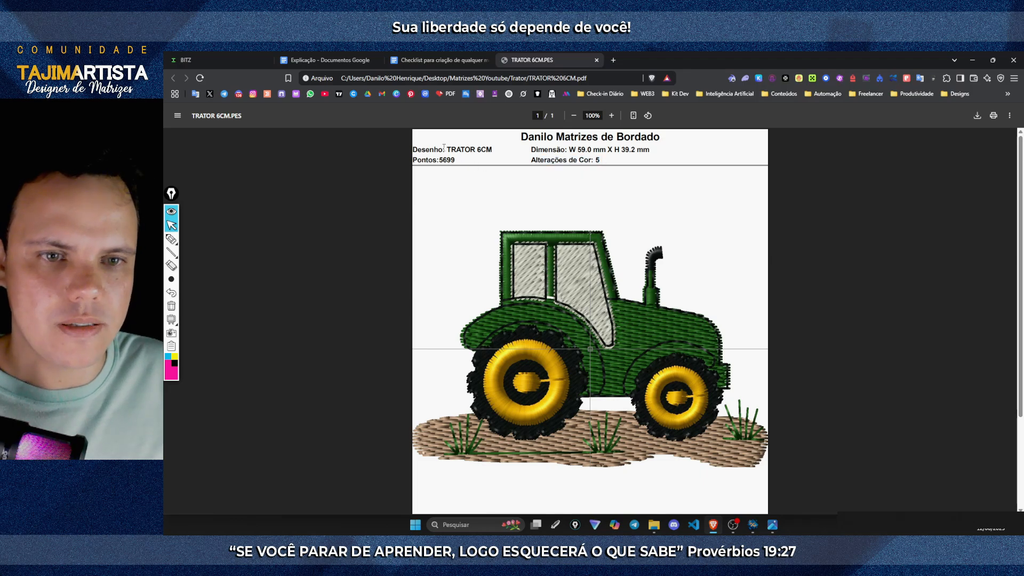
drag(414, 150, 453, 160)
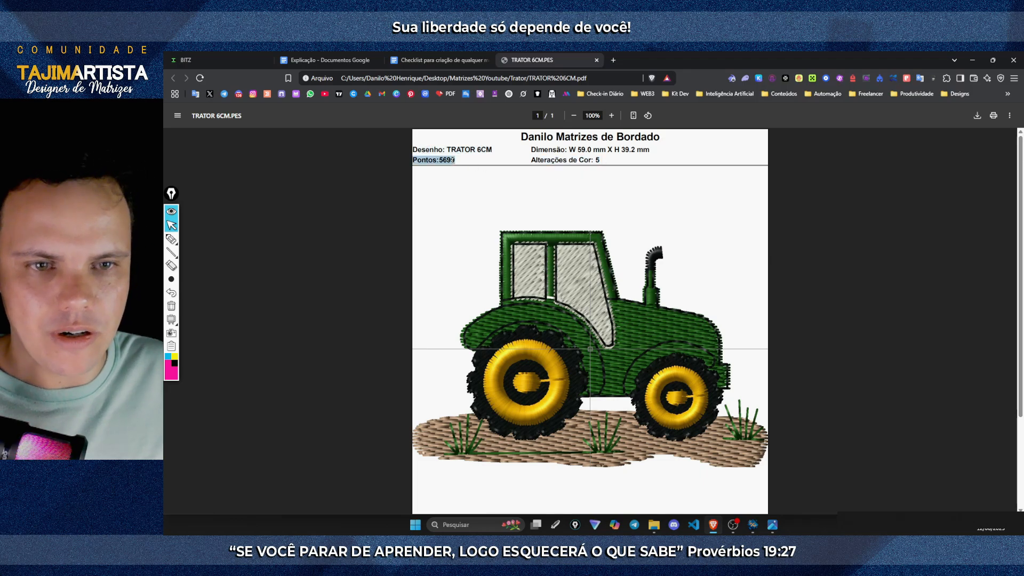
Step: Examine the thread brand, the colour codes used and the colour sequence at the end of the technical sheet
scroll(499, 176, down, 2)
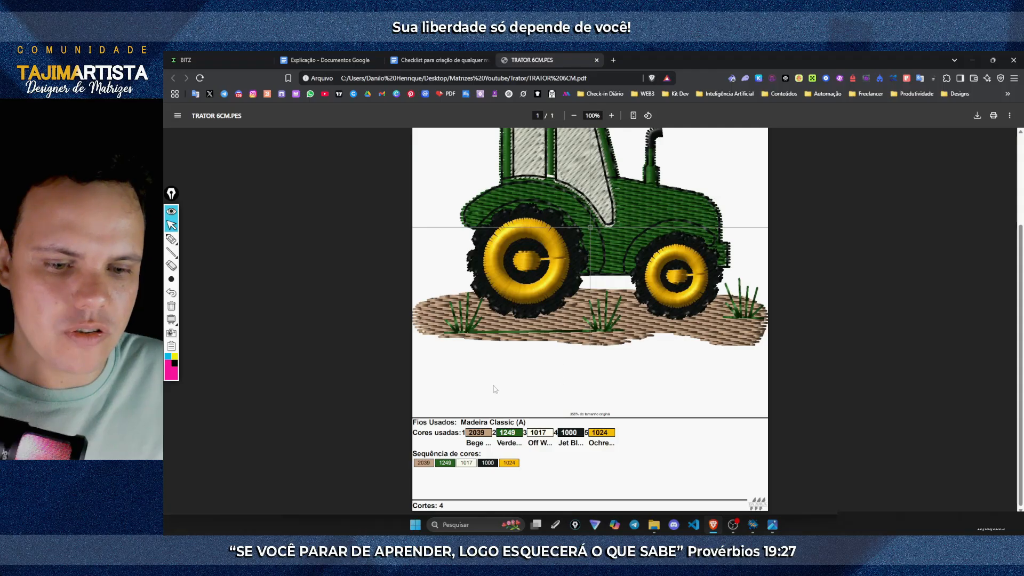
double_click(476, 432)
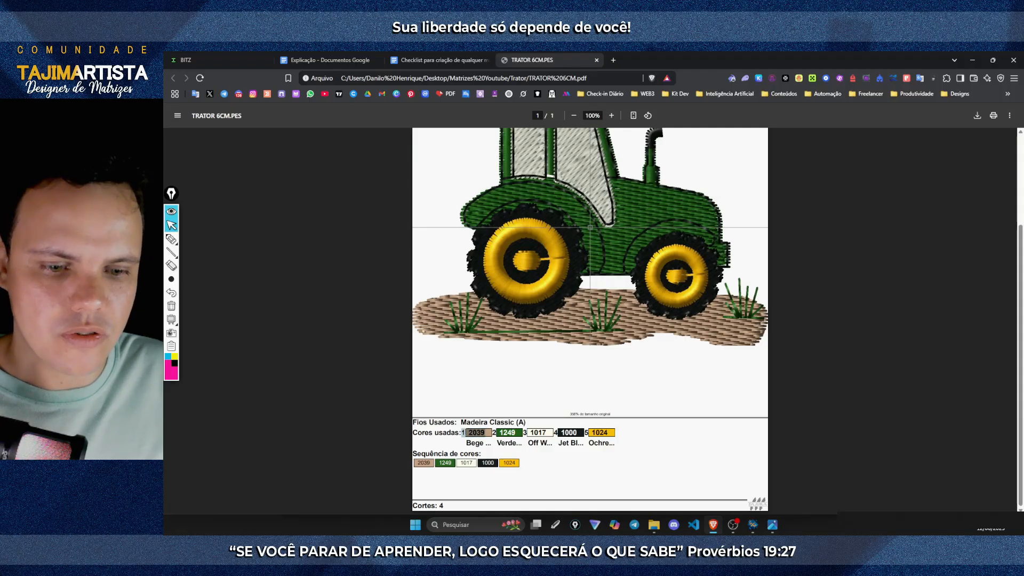
click(482, 433)
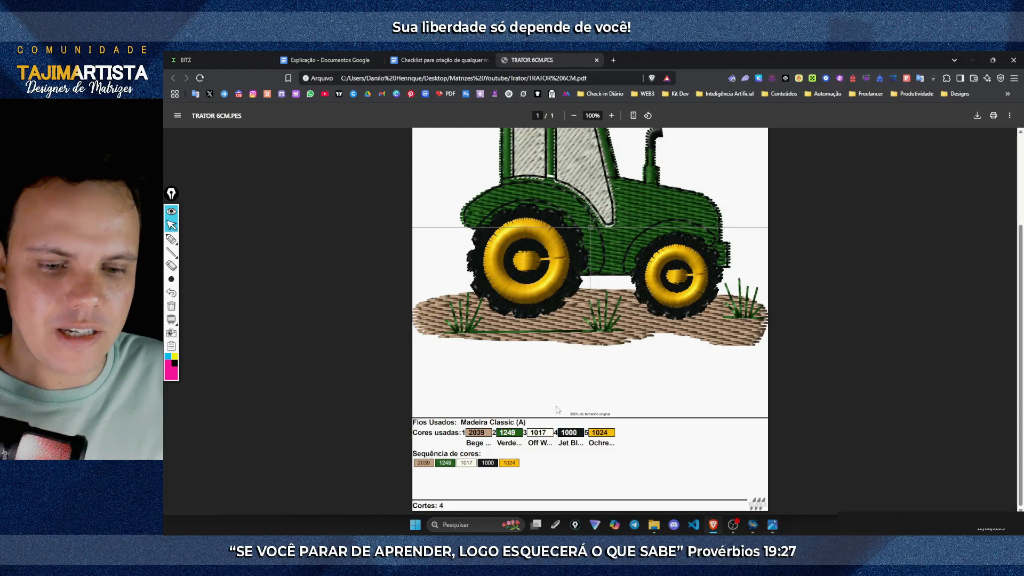
double_click(476, 432)
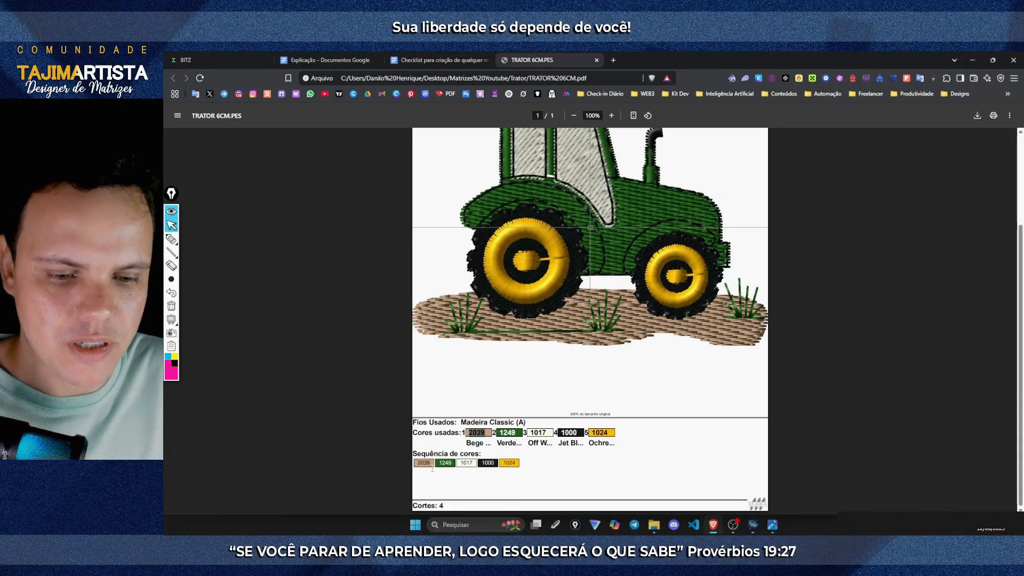
scroll(566, 438, up, 1)
scroll(642, 402, down, 1)
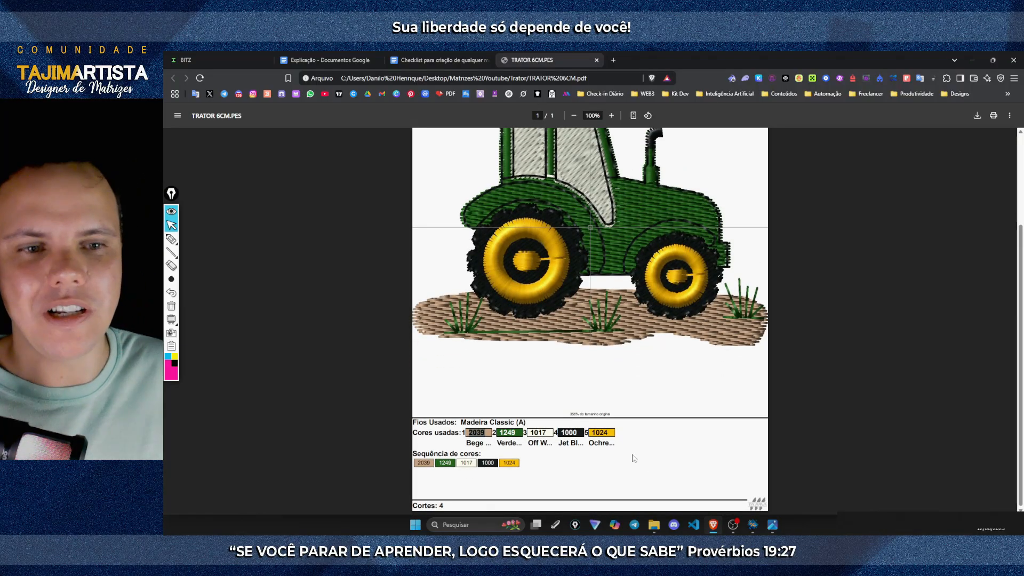
scroll(634, 458, up, 3)
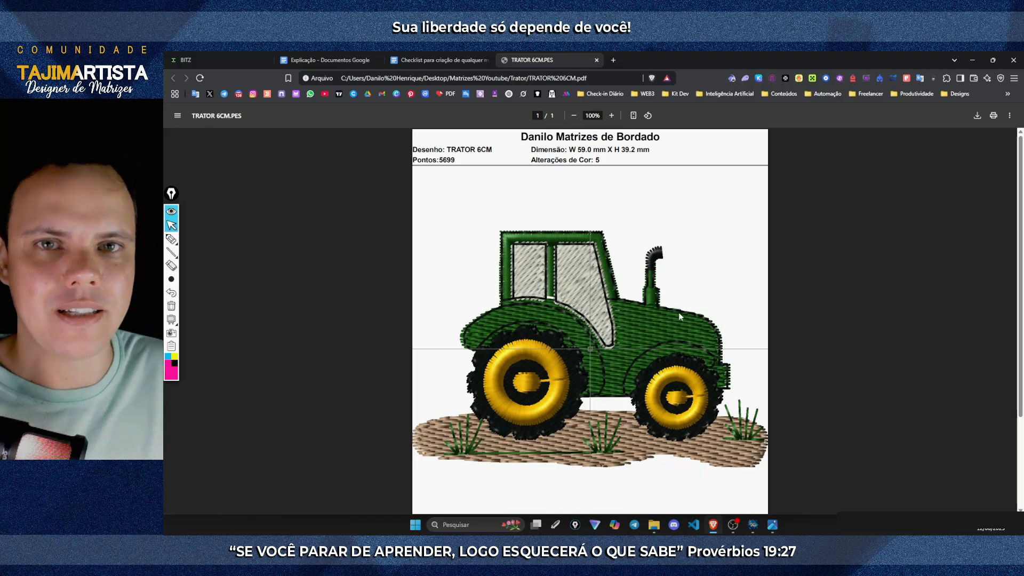
Step: Return to Tajima DG15 and move the reference tractor image out from behind the embroidery to compare them side by side
click(753, 524)
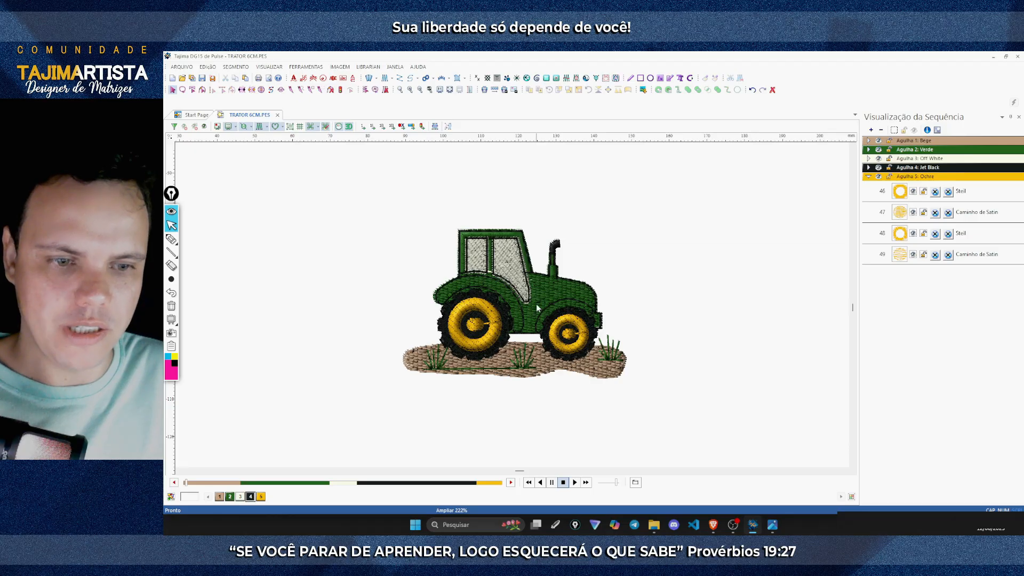
drag(555, 304, 339, 300)
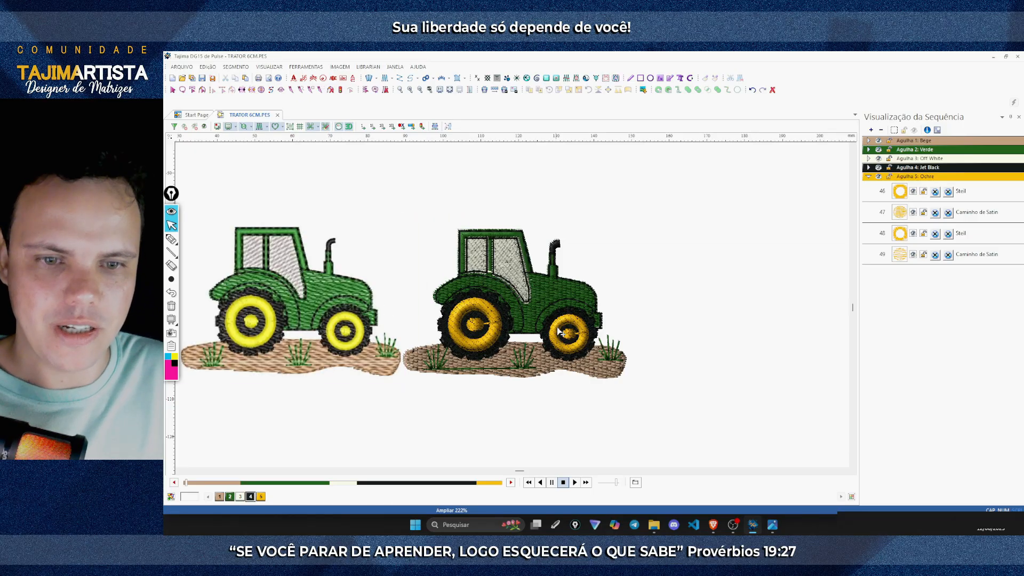
key(Left)
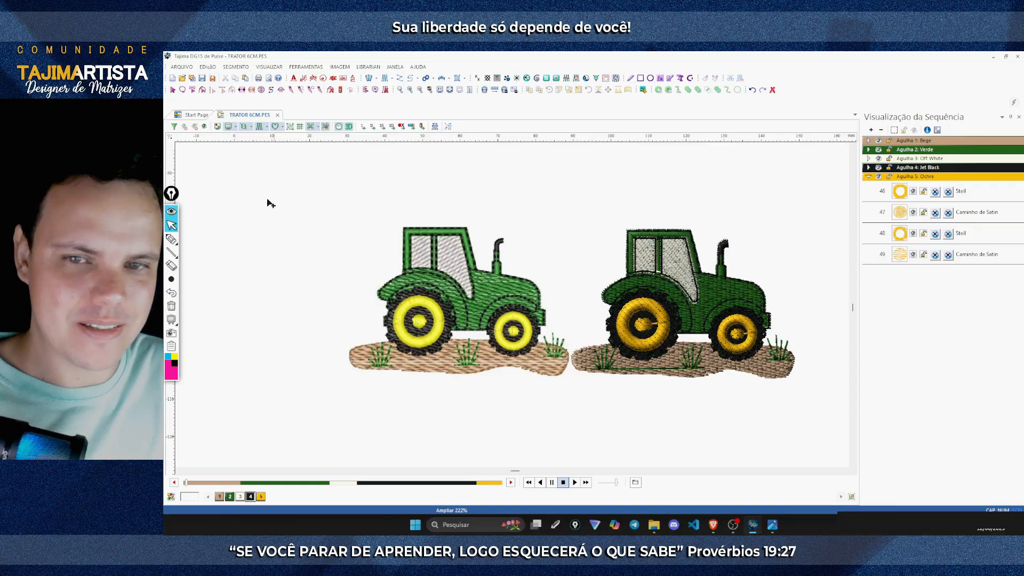
scroll(711, 301, up, 1)
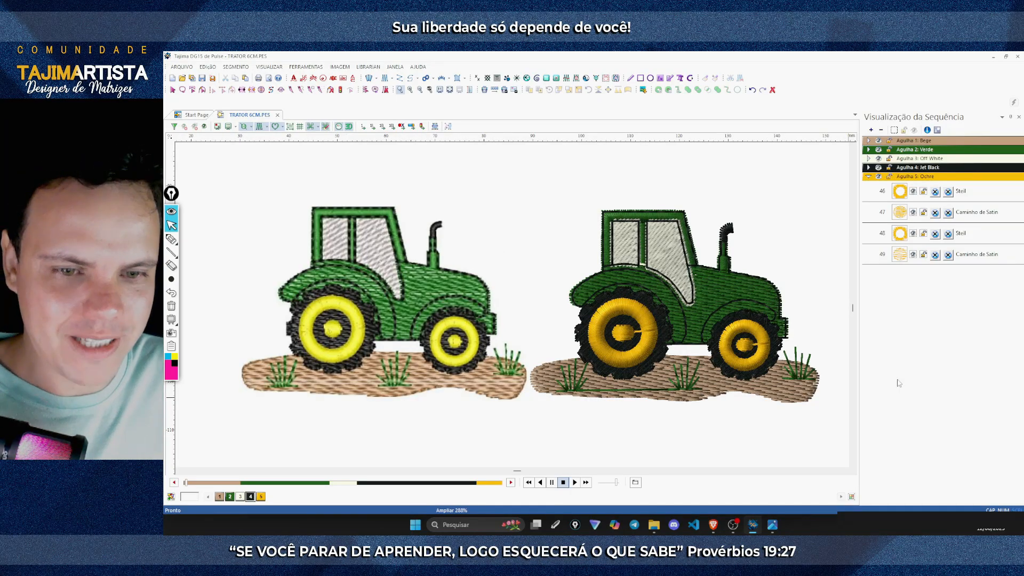